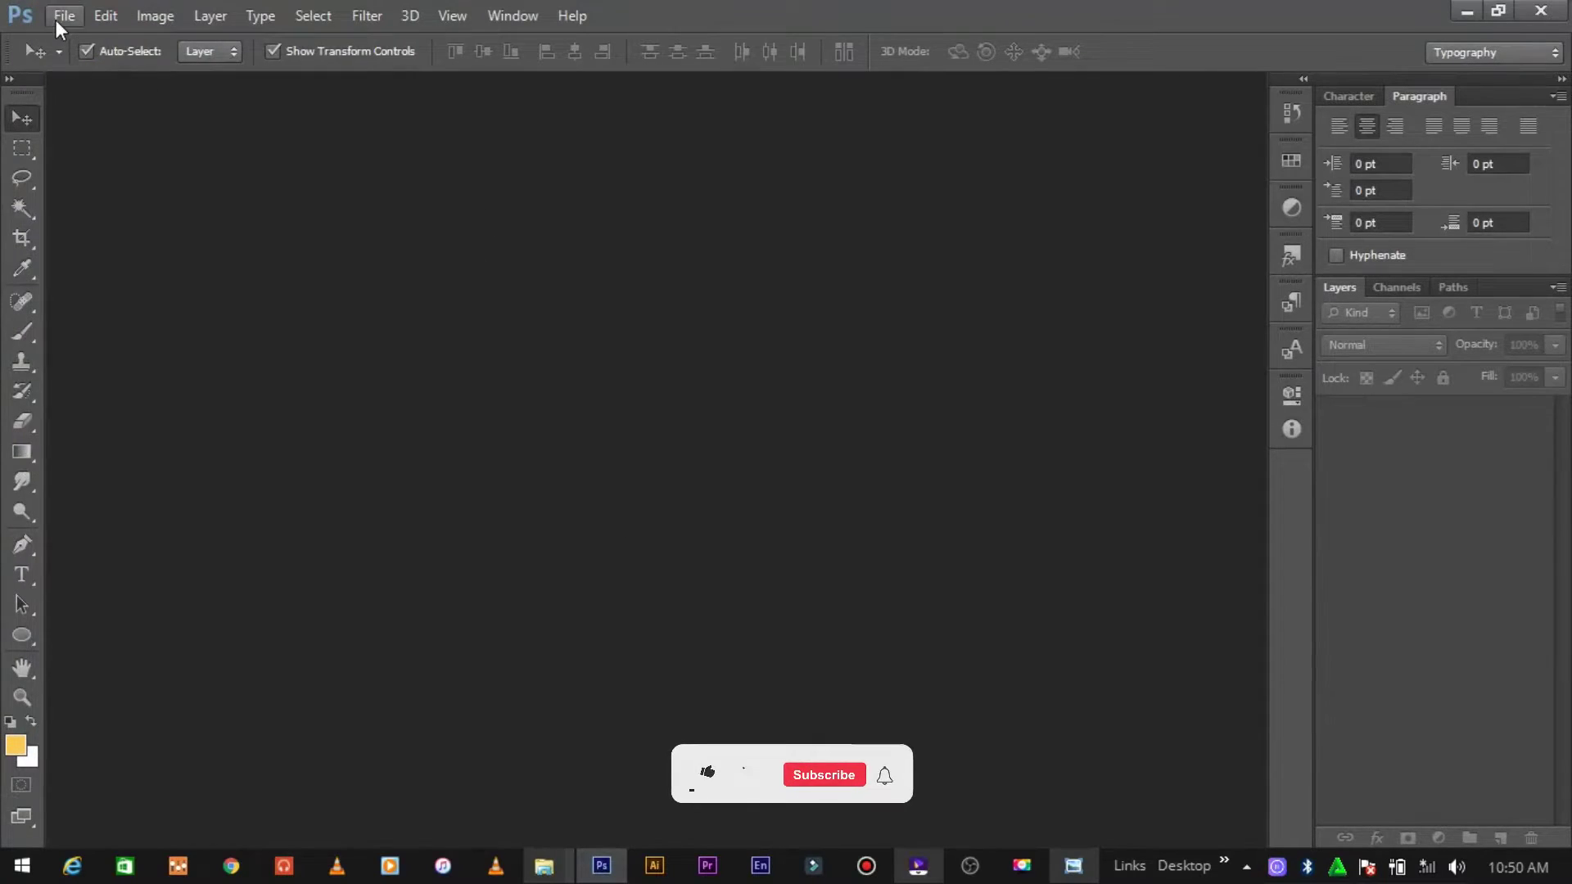
Step: Create a new document from the 9 in X 11 in preset at 300 ppi
left_click(56, 19)
left_click(85, 42)
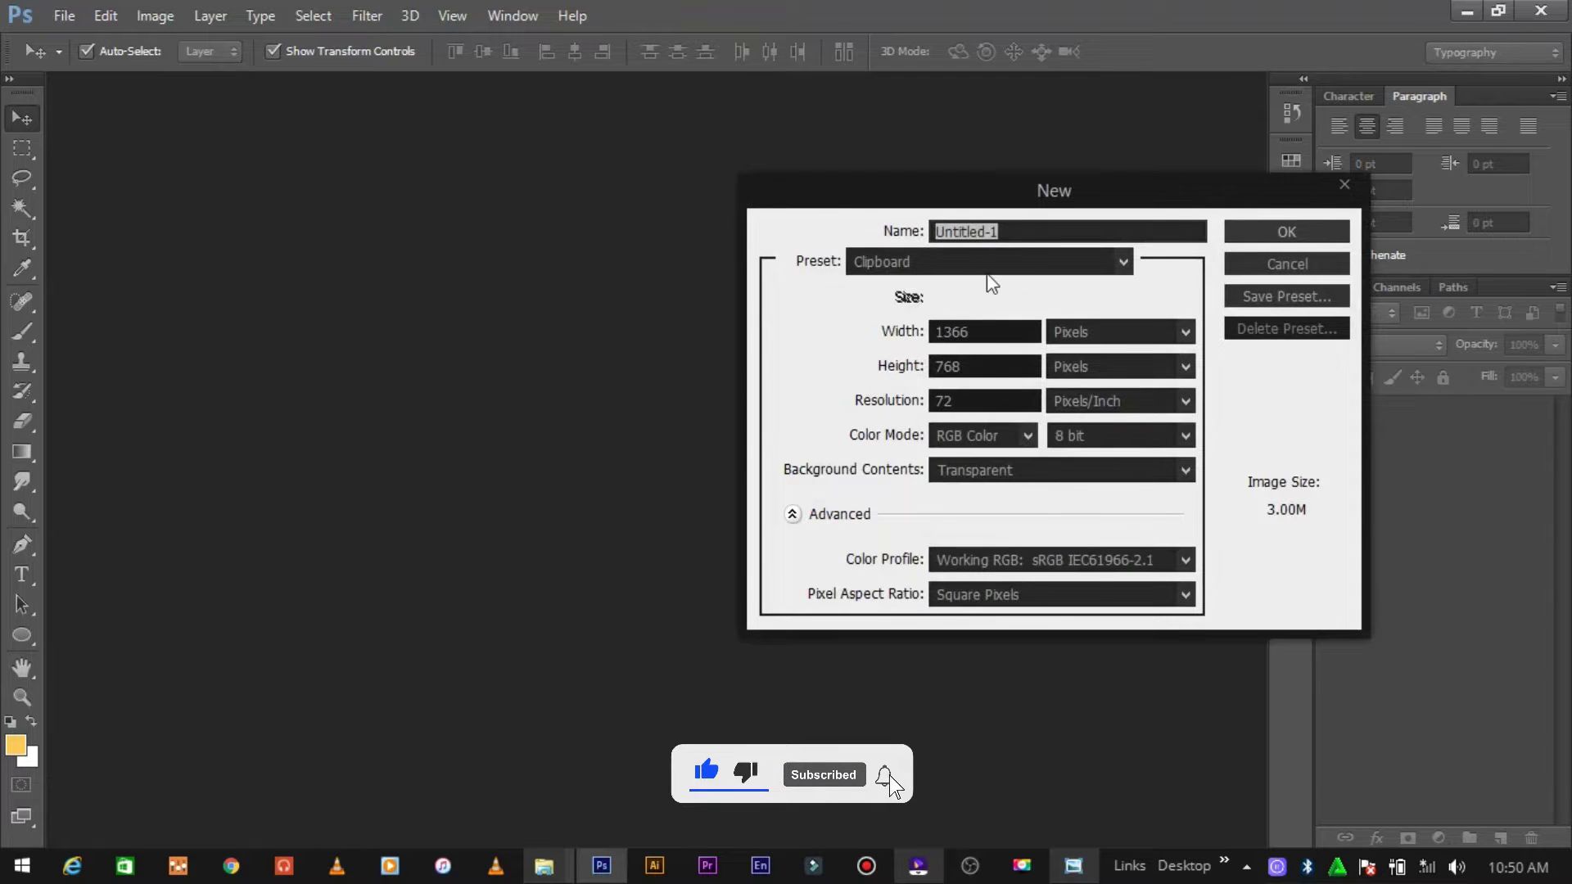
left_click(946, 258)
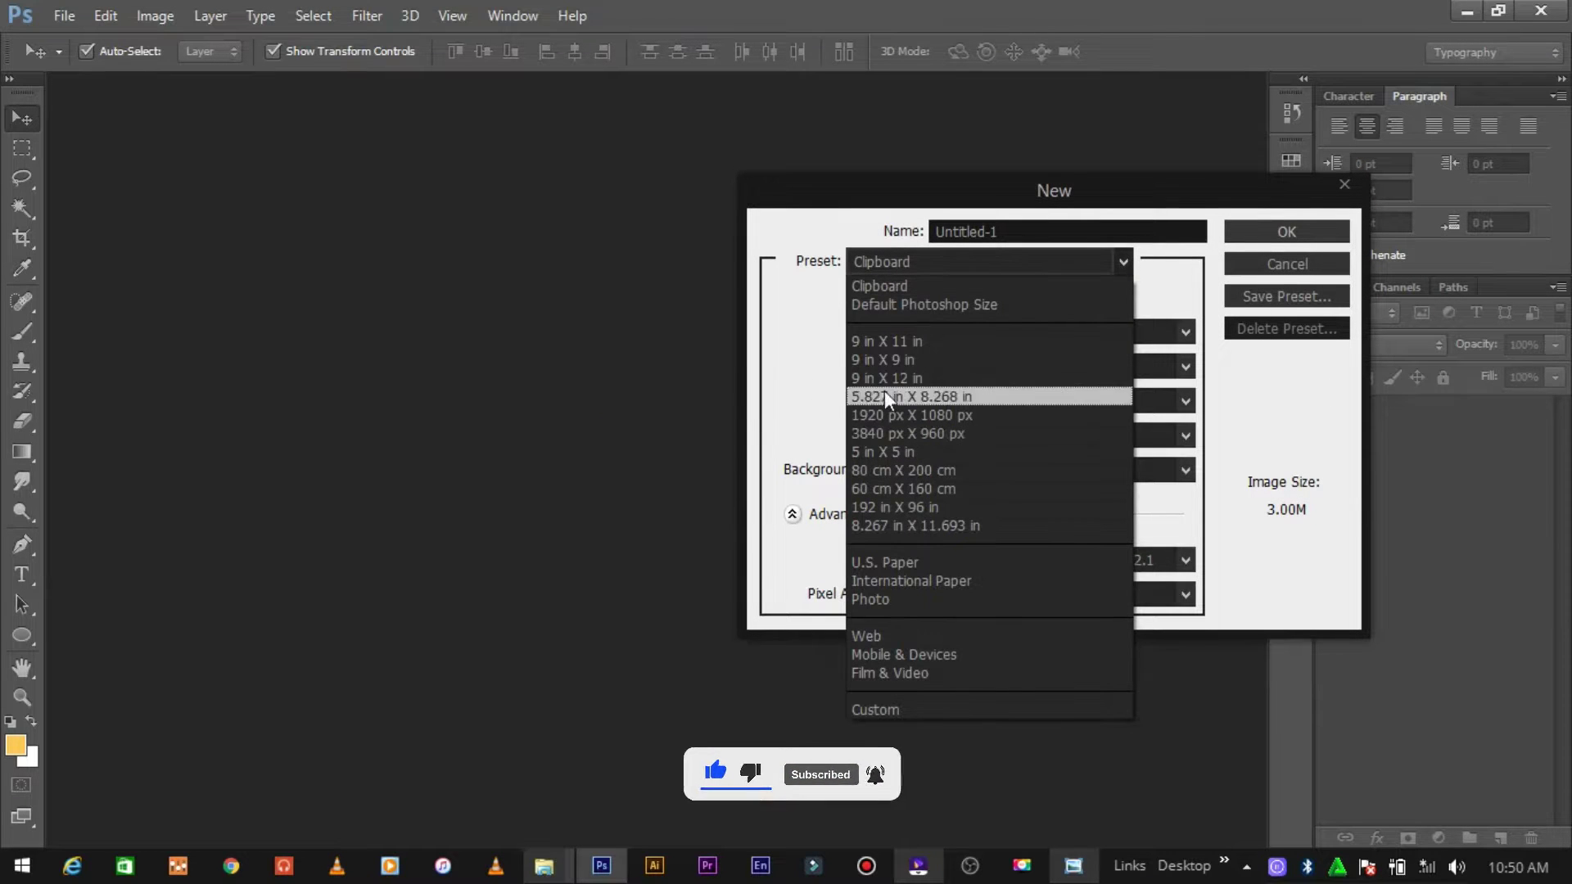
left_click(915, 340)
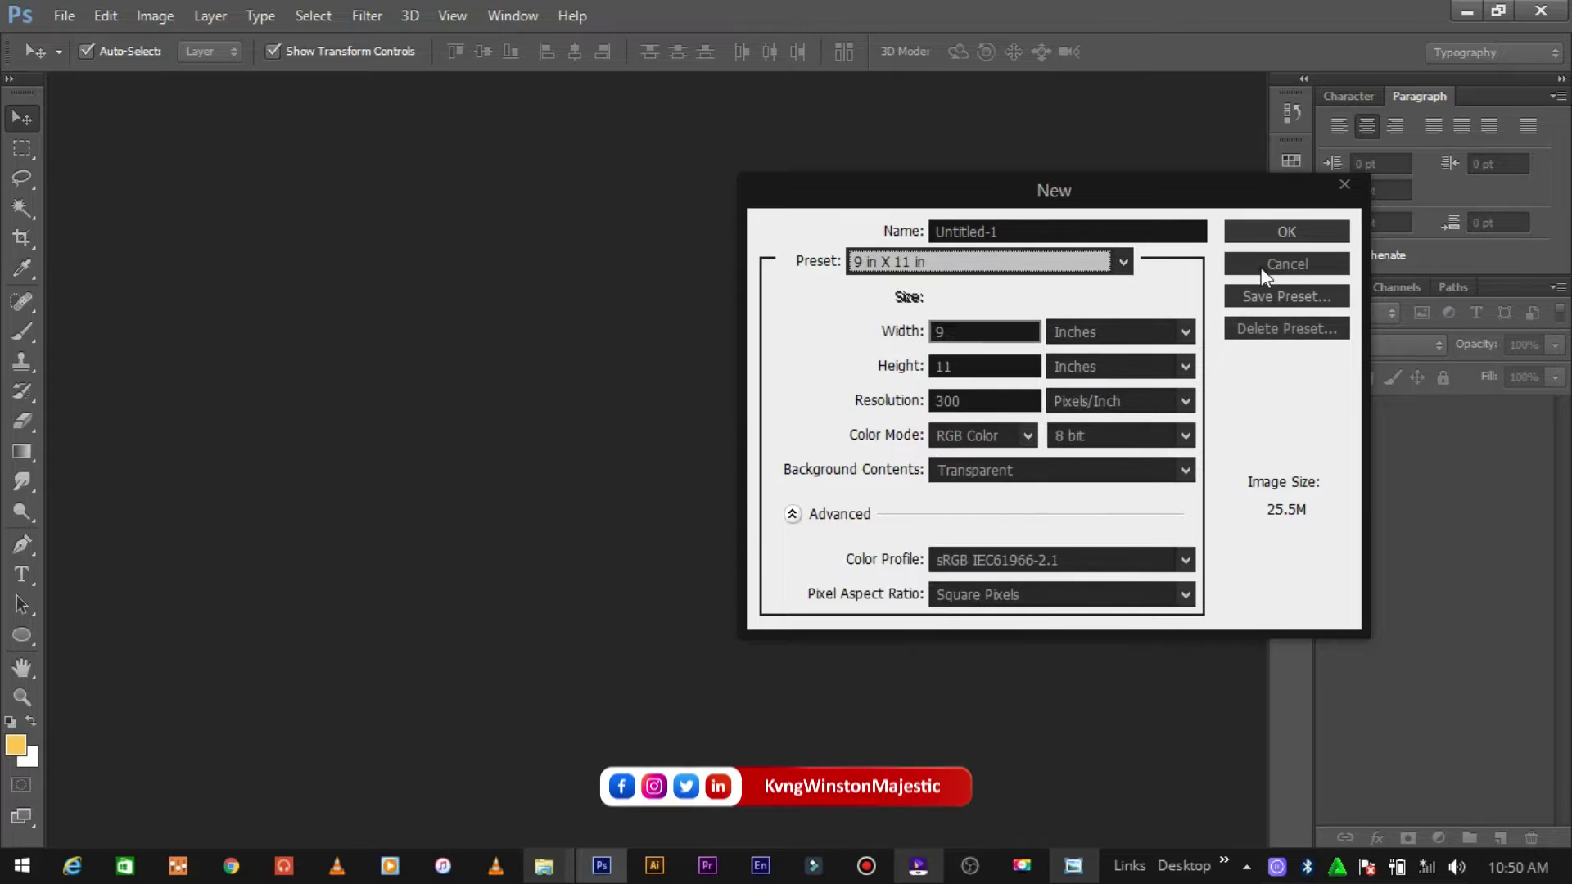
left_click(1285, 234)
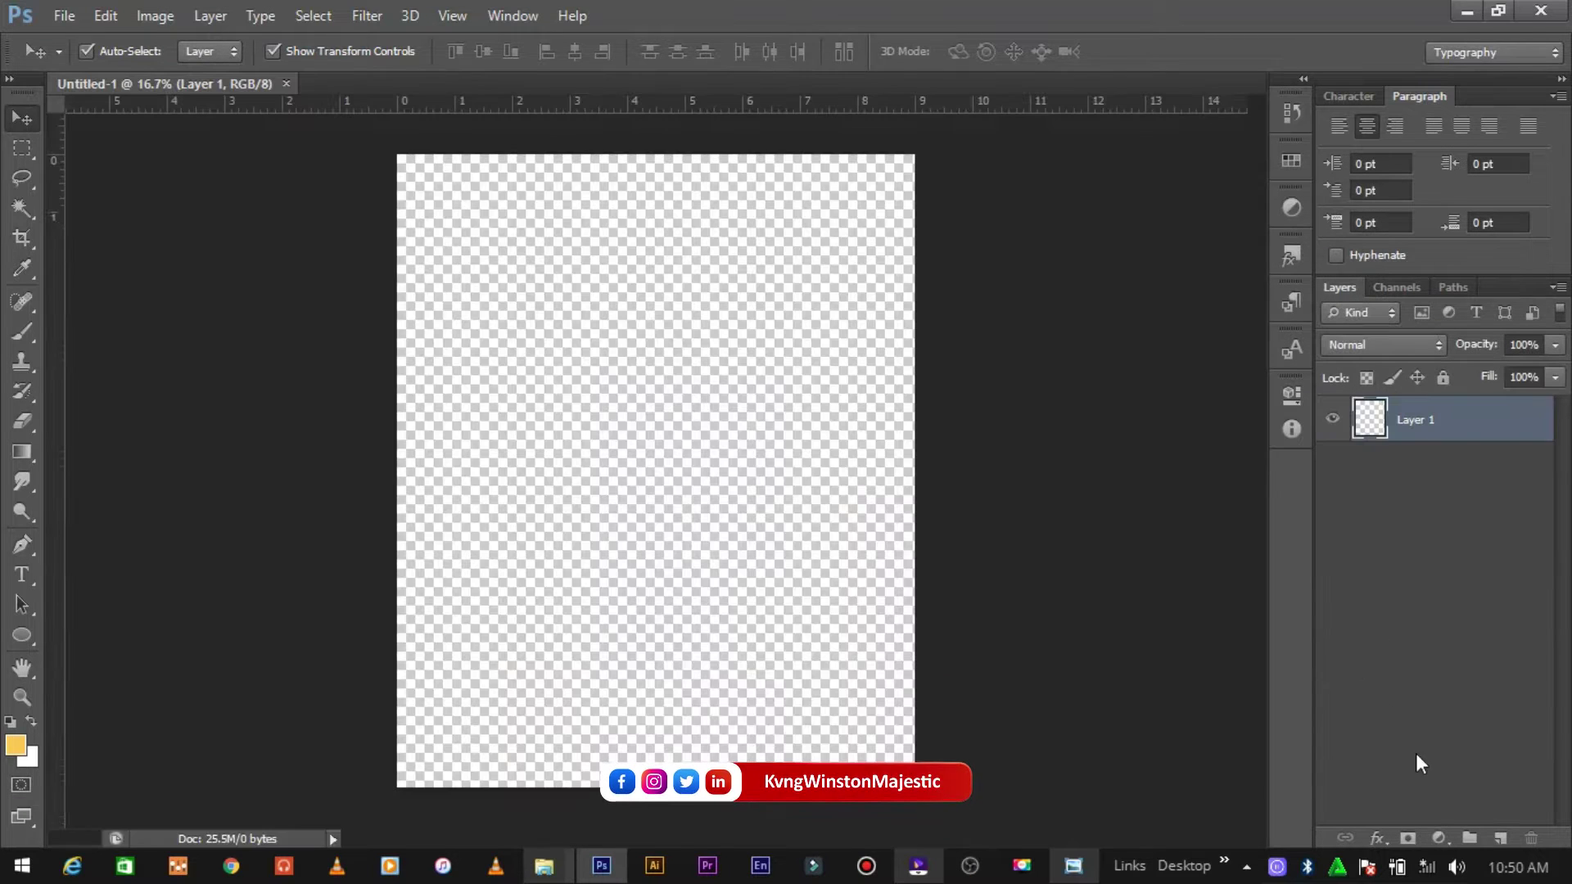
Step: Add a Solid Color fill layer set to black (#000000)
left_click(1438, 834)
left_click(1441, 347)
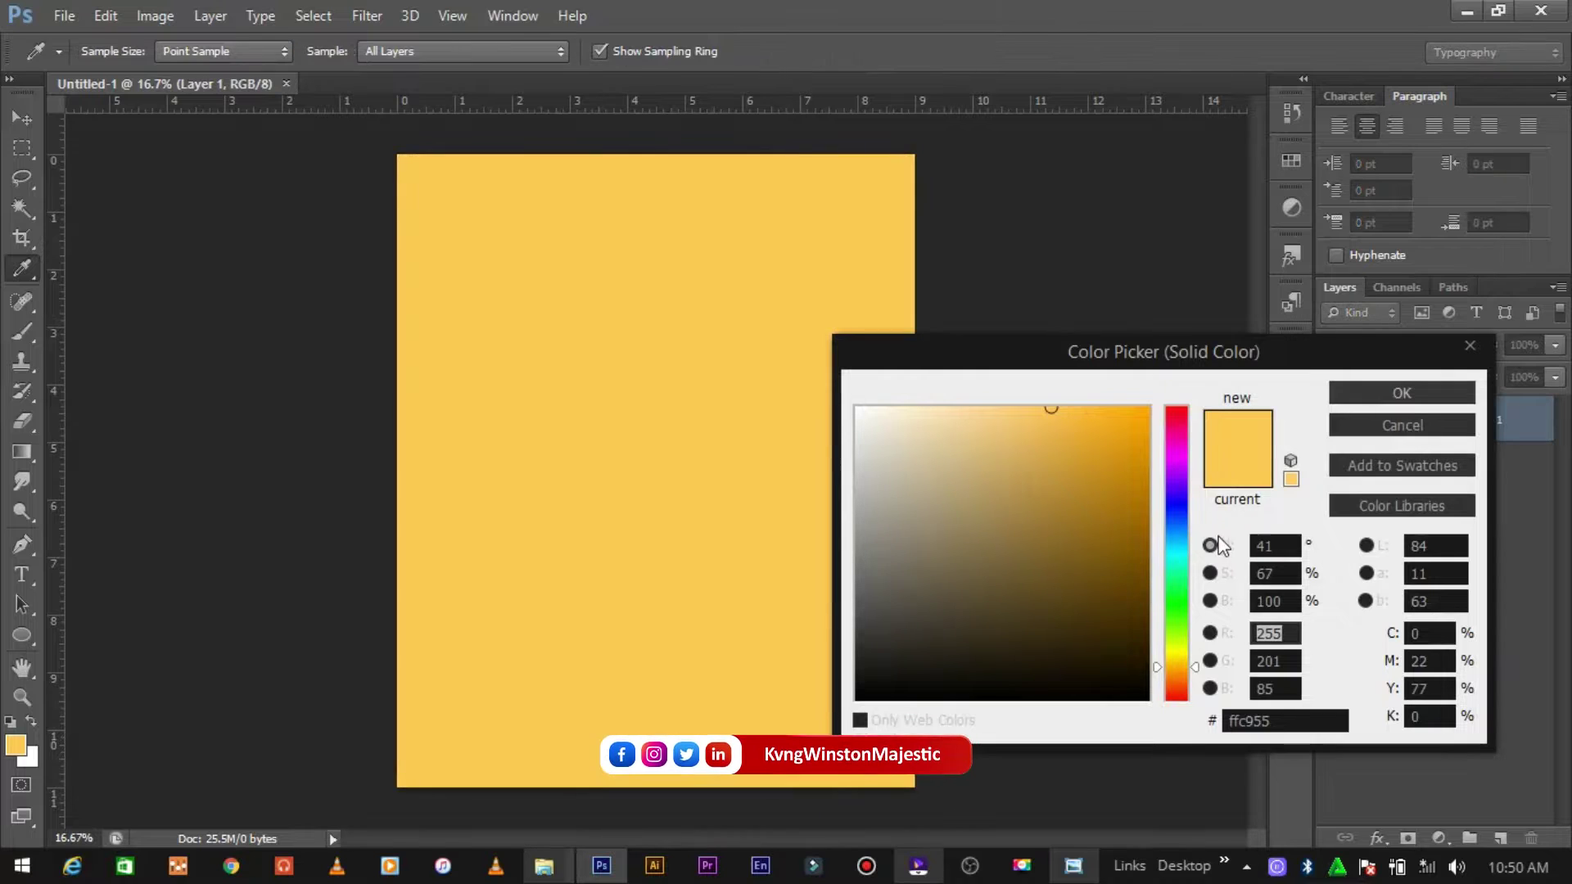
left_click_drag(871, 602, 793, 702)
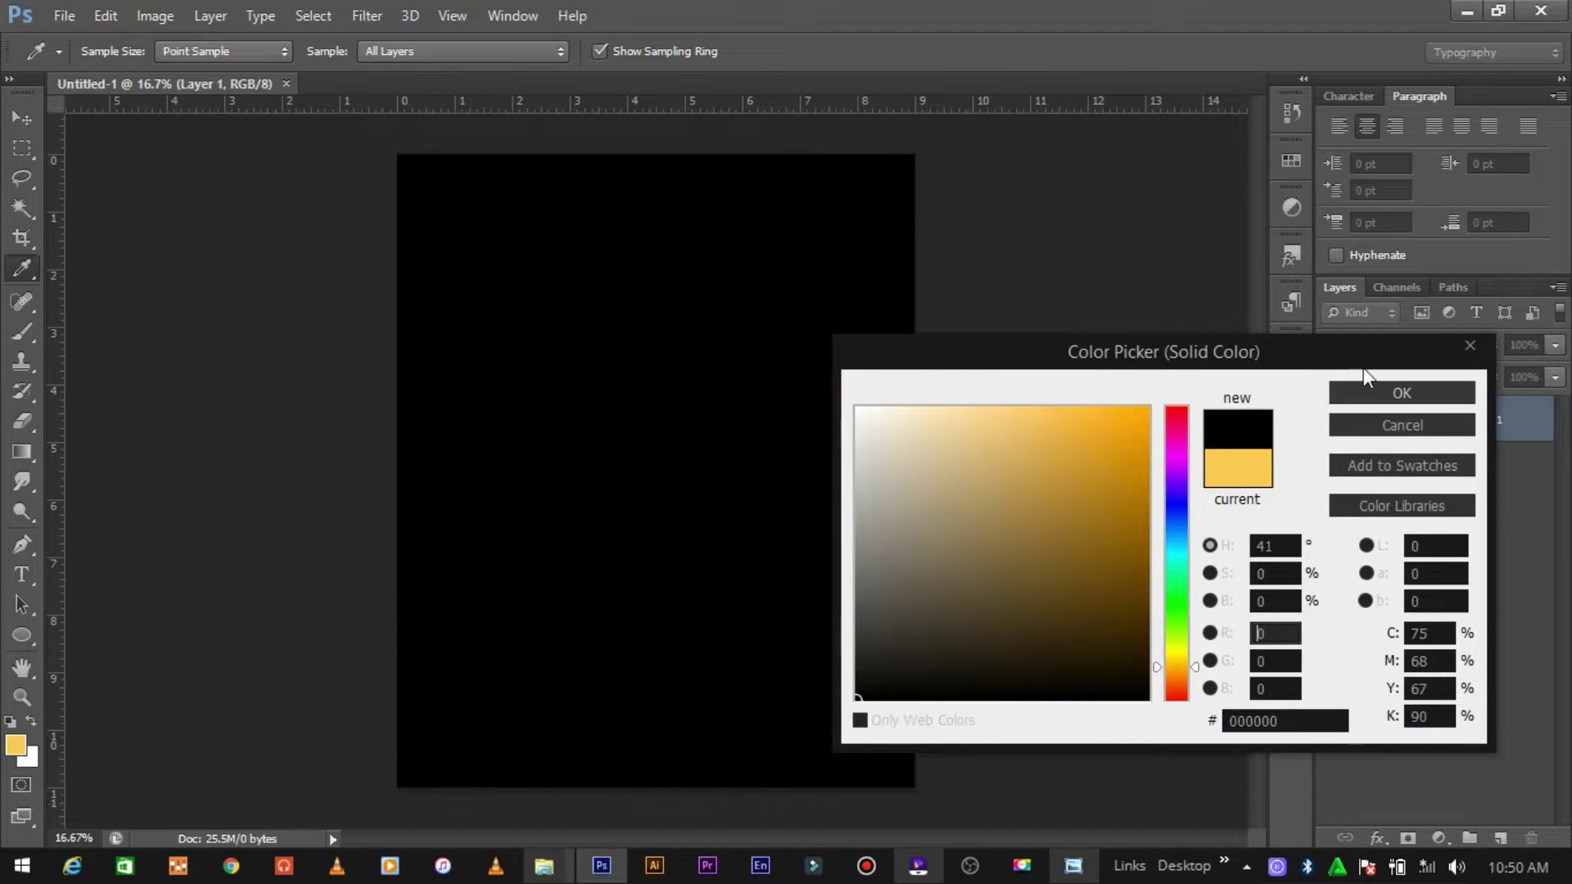
left_click(1371, 396)
left_click(950, 383)
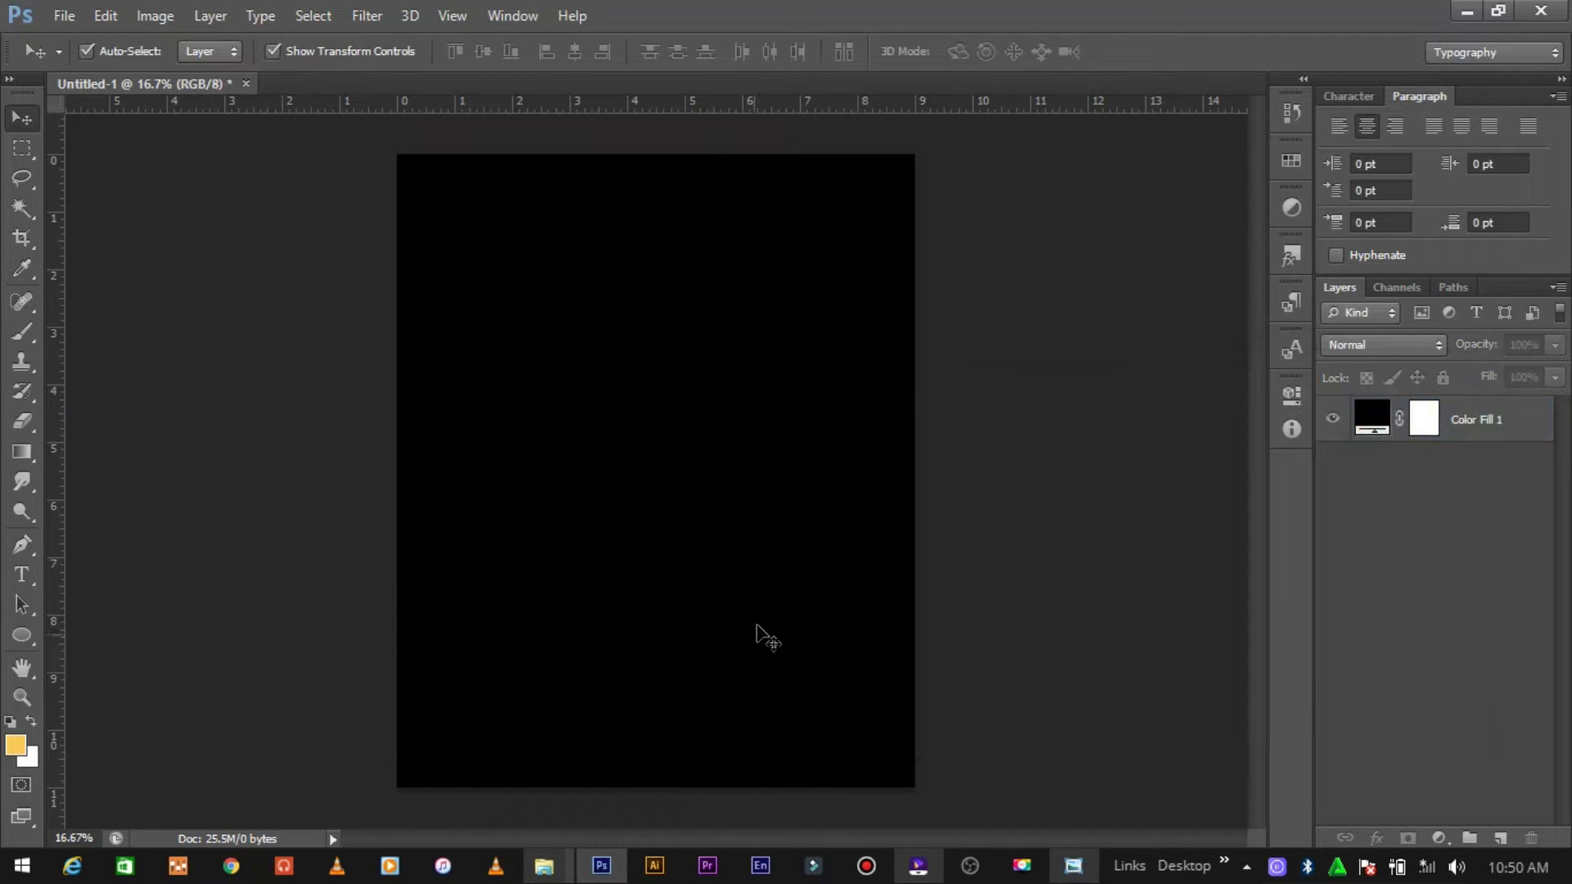
Step: Save the document as poste212.psd in the YouTube-Tutorials folder
left_click(78, 24)
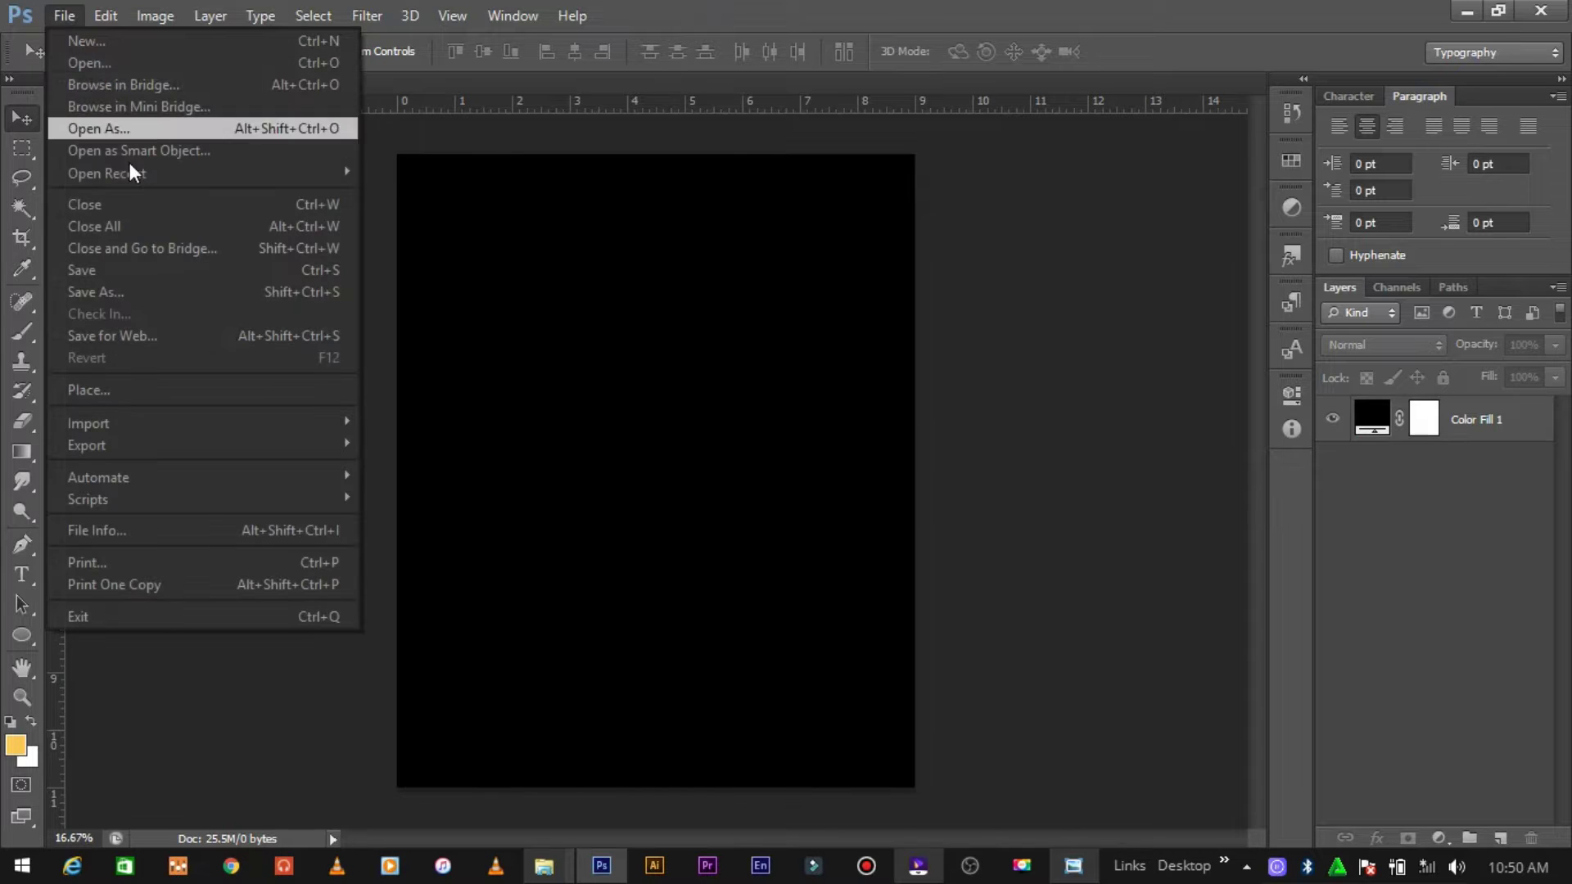
left_click(117, 293)
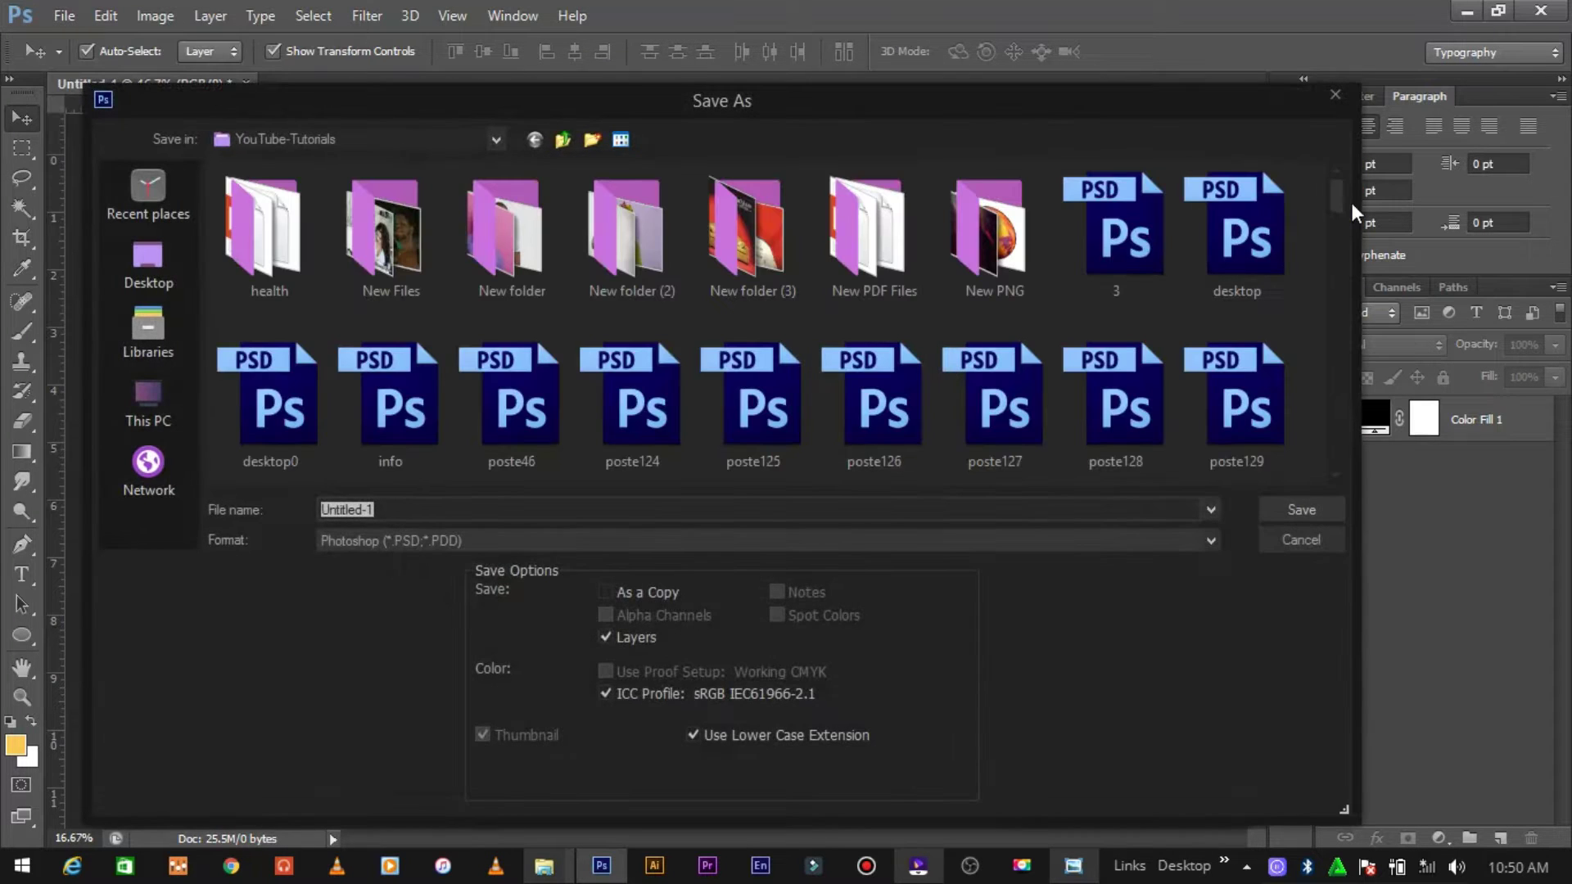
left_click_drag(1337, 198, 1336, 434)
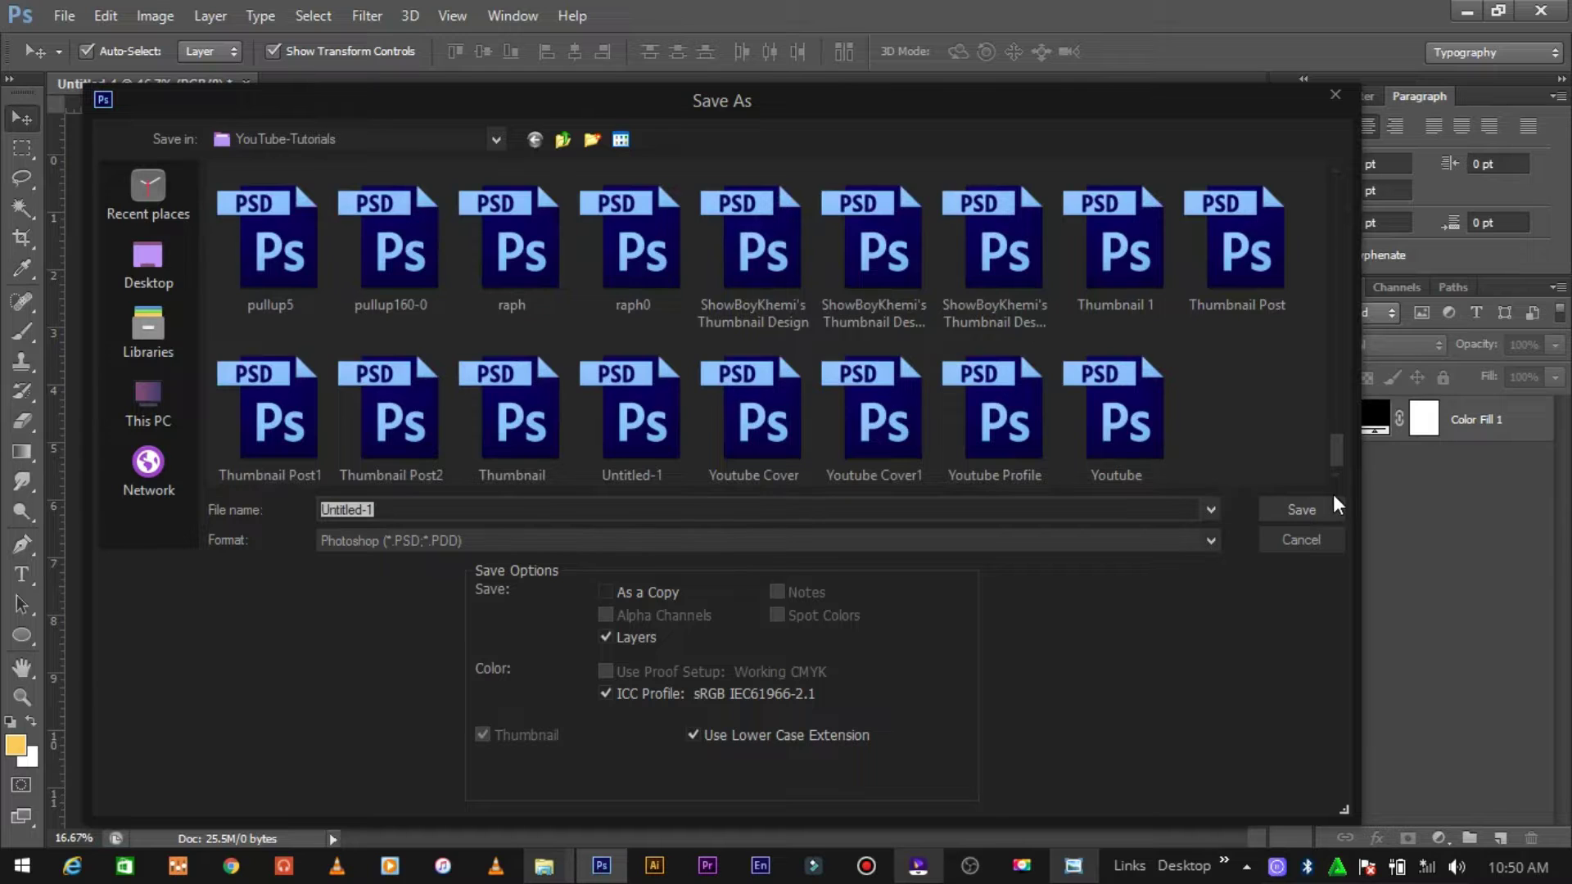
scroll(1339, 440, "up", 2)
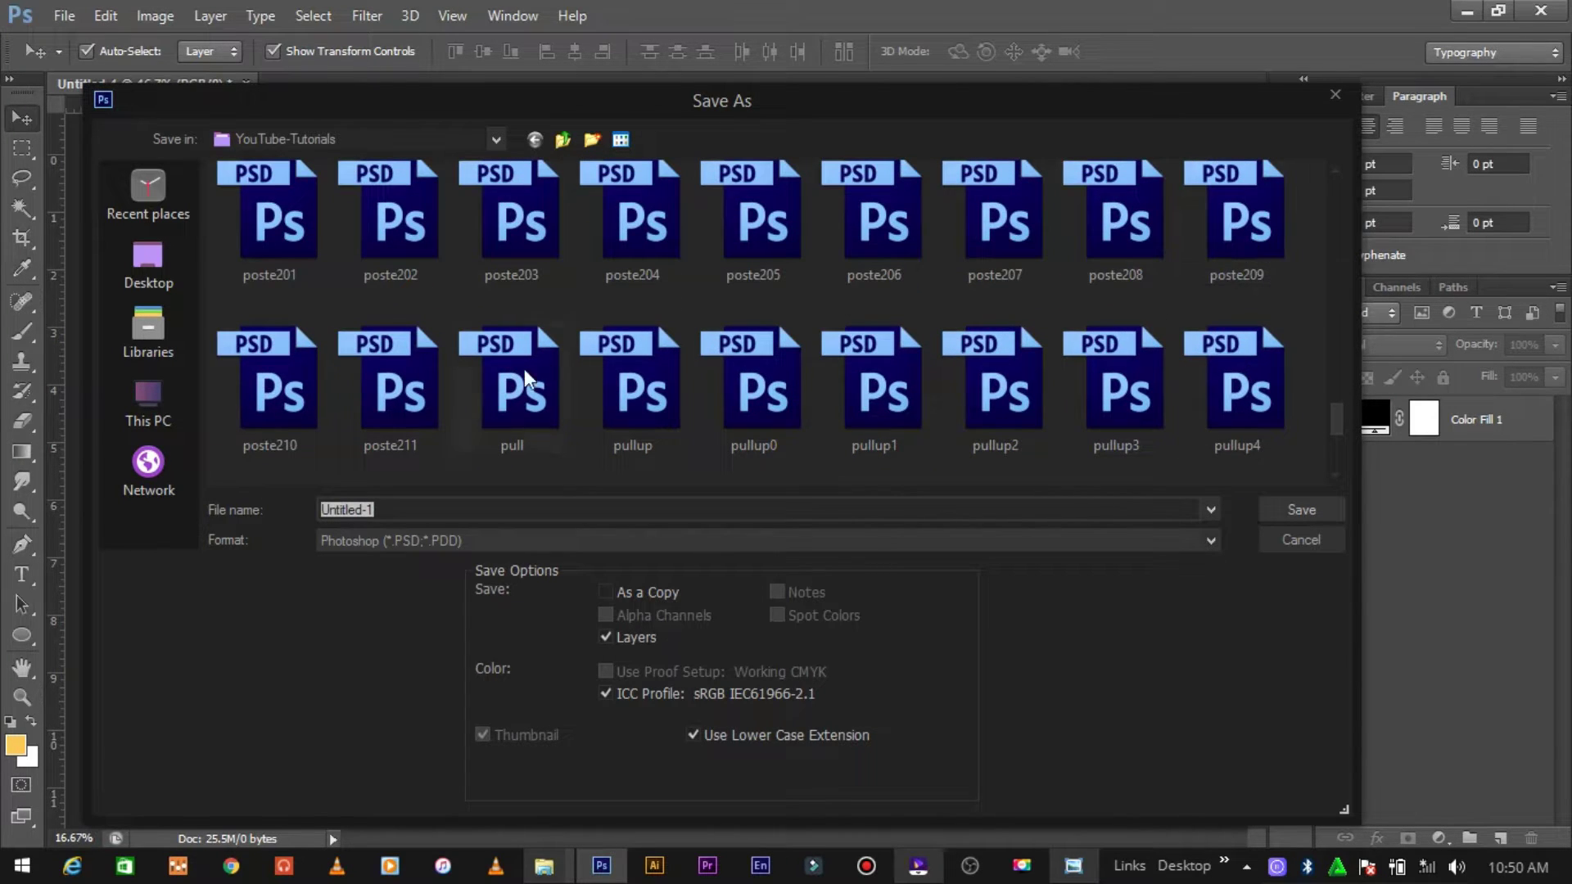
left_click(380, 415)
key("BackSpace")
type("212")
key("Return")
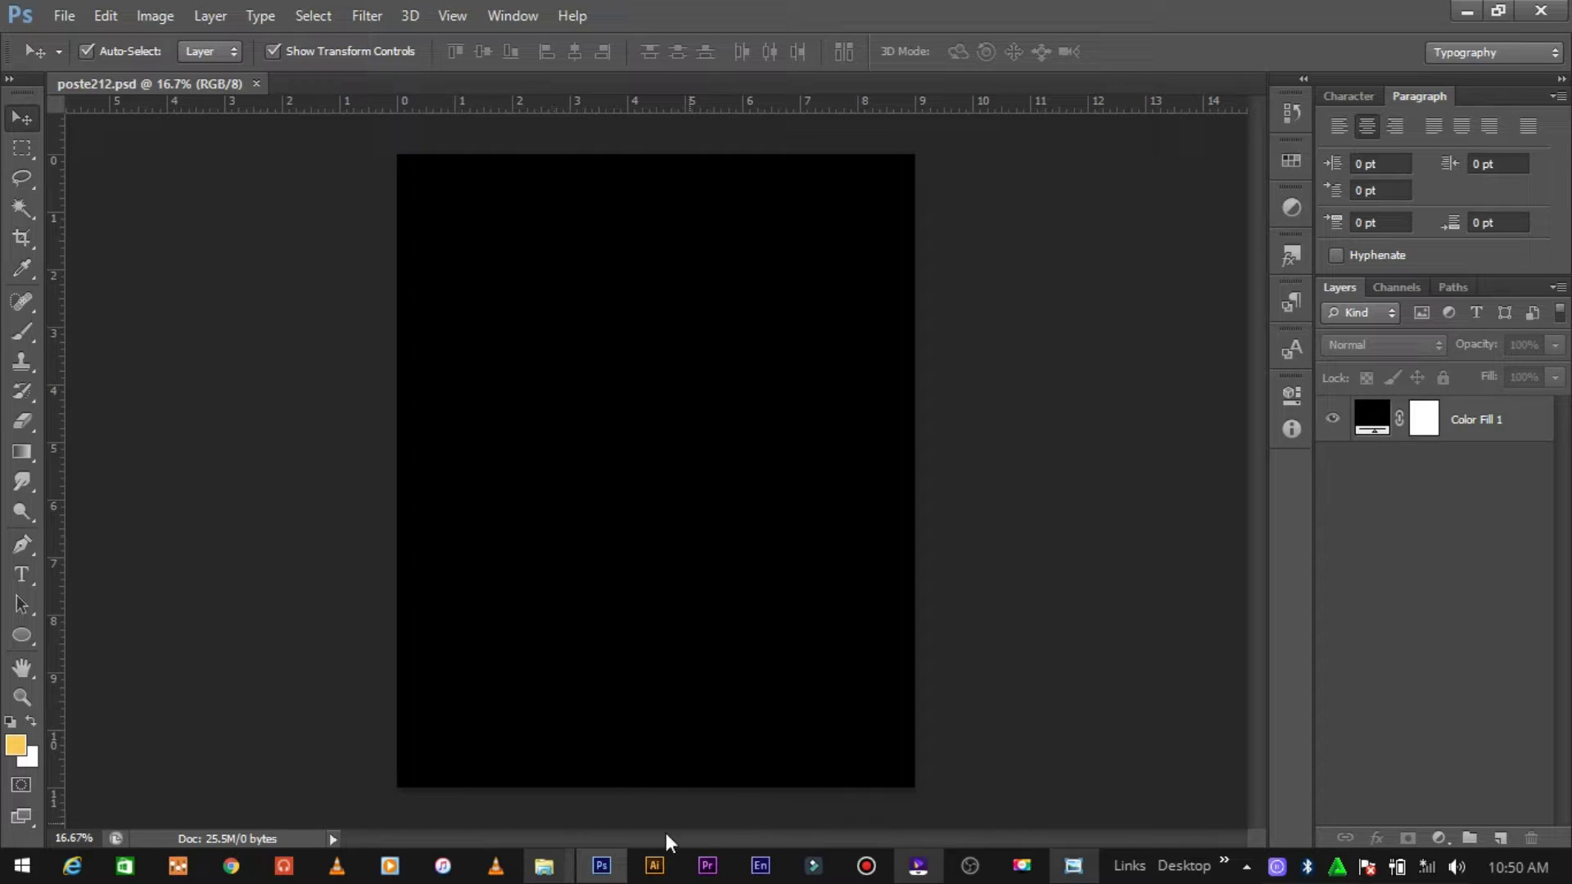
left_click(600, 868)
Step: Drag pngwing.com 23 from the New PNG folder into the poster and place it along the bottom
left_click(600, 868)
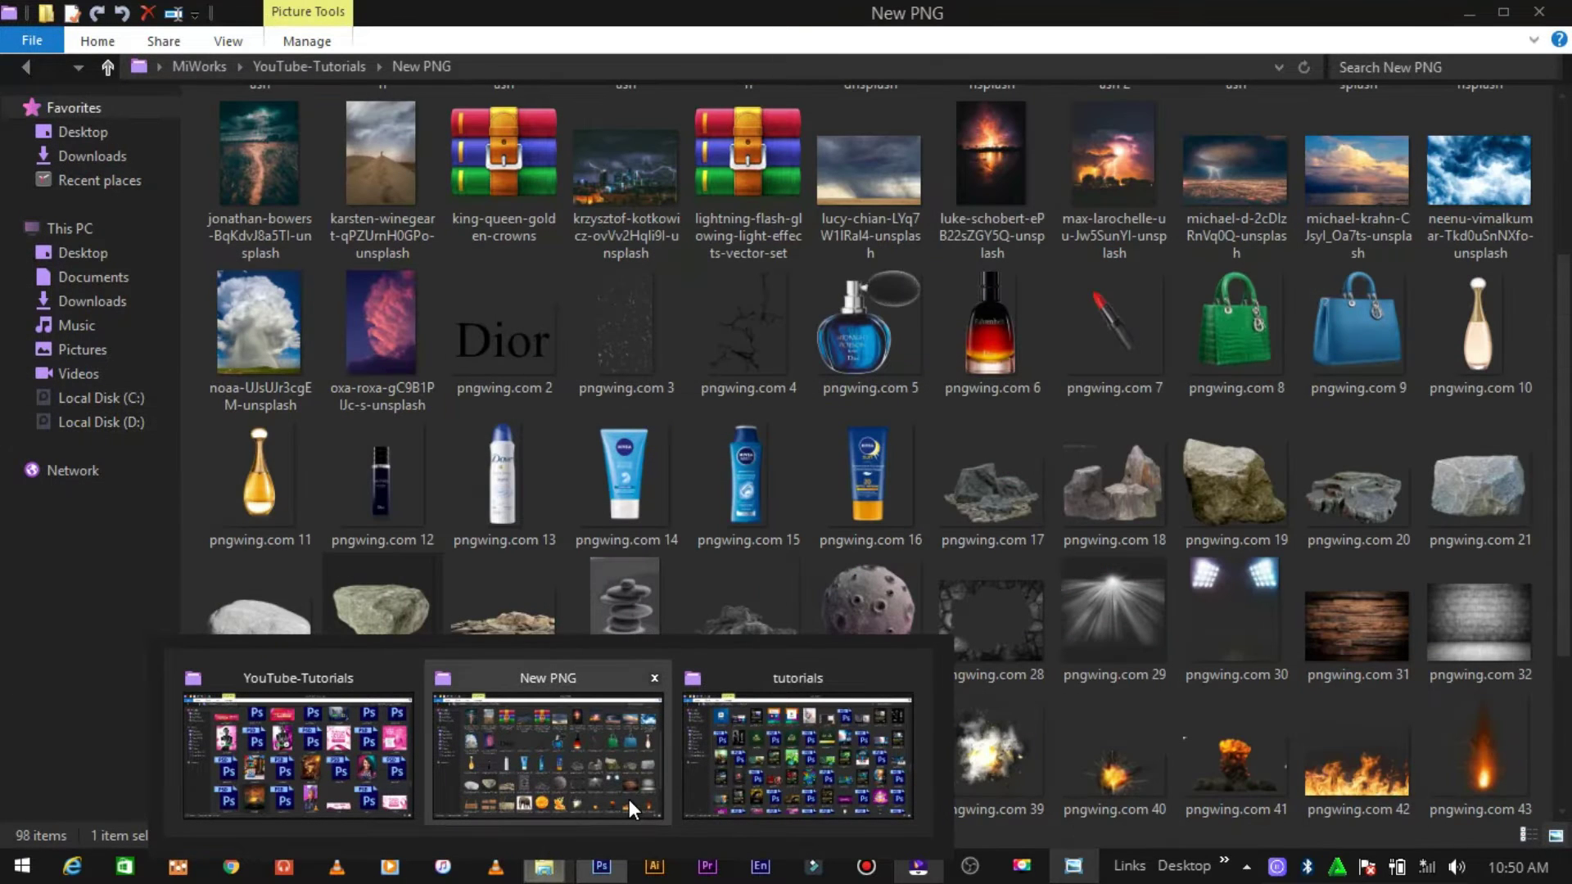
left_click(629, 799)
mouse_move(389, 618)
left_mouse_down()
mouse_move(676, 793)
mouse_move(665, 573)
mouse_move(757, 663)
mouse_move(793, 667)
left_mouse_up()
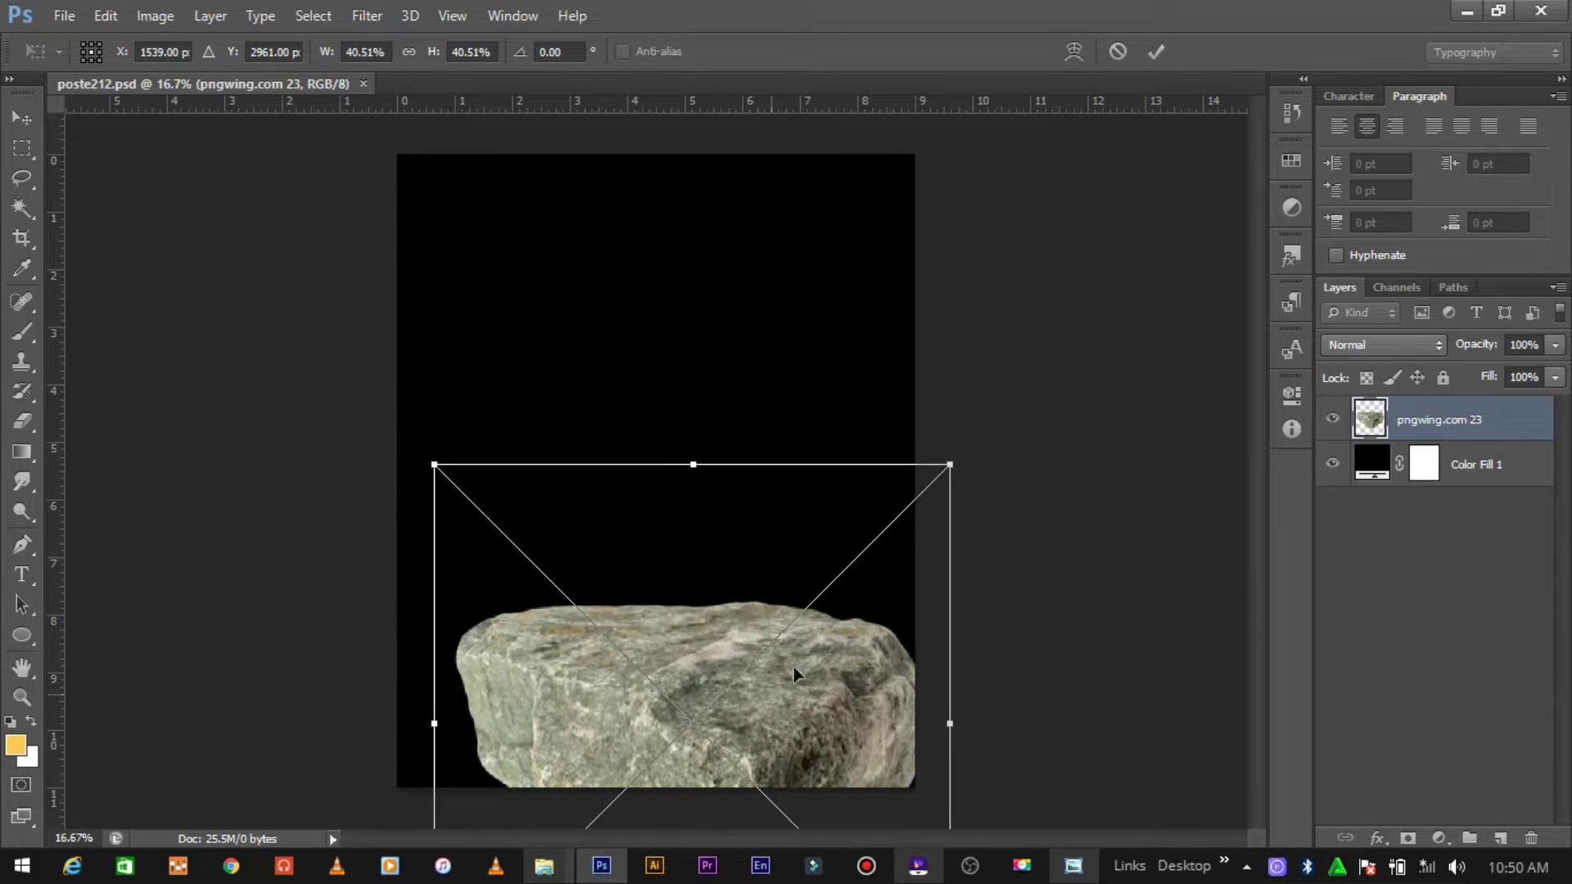
left_click_drag(808, 616, 799, 502)
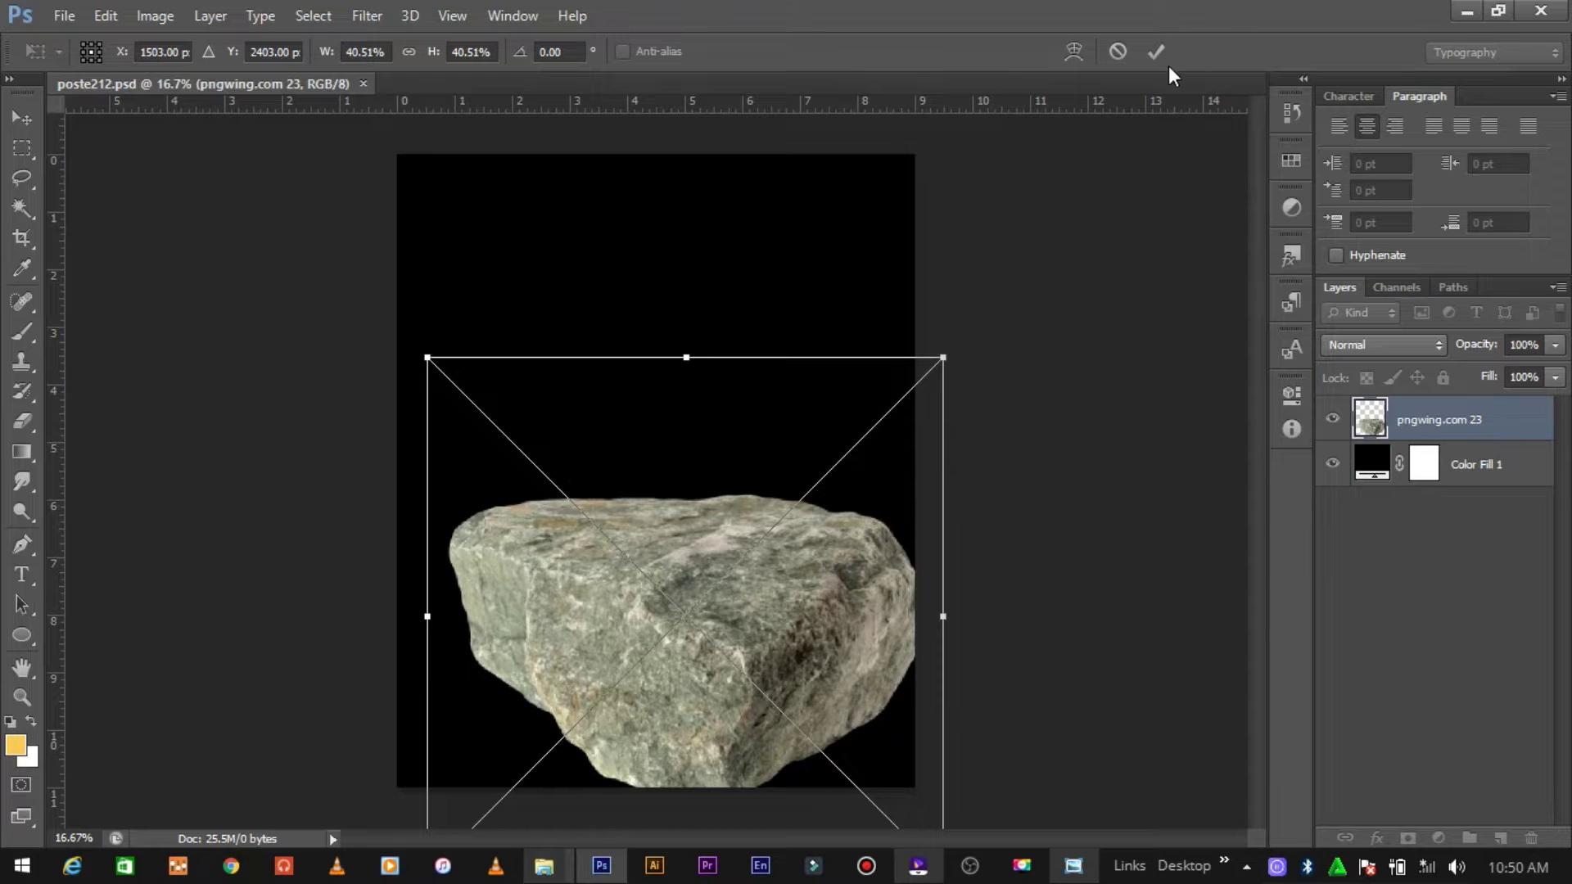
key("Return")
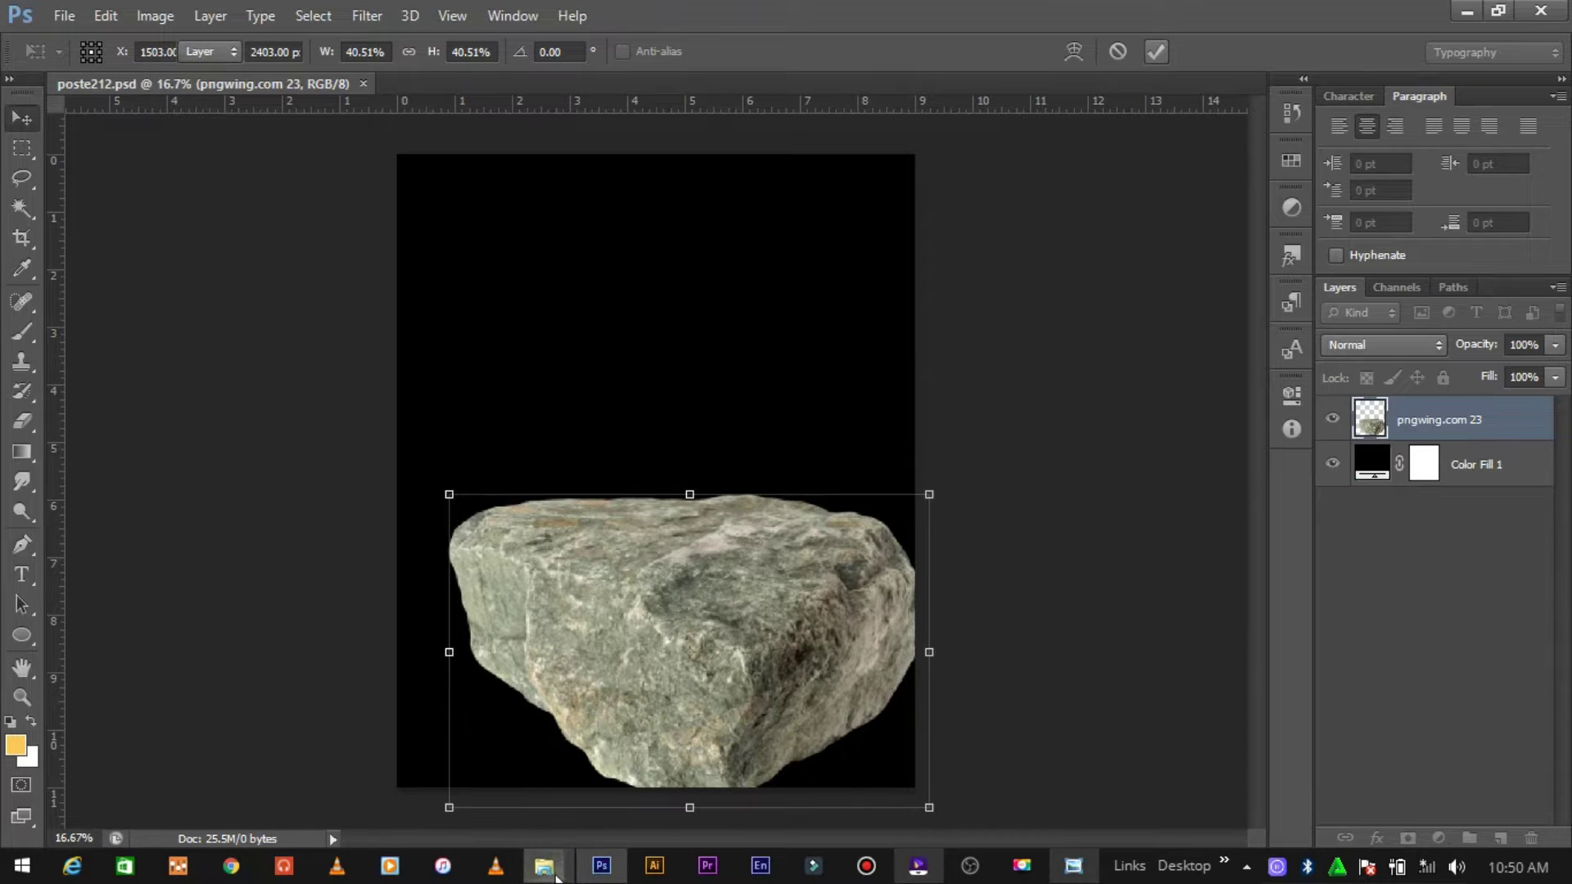
mouse_move(544, 868)
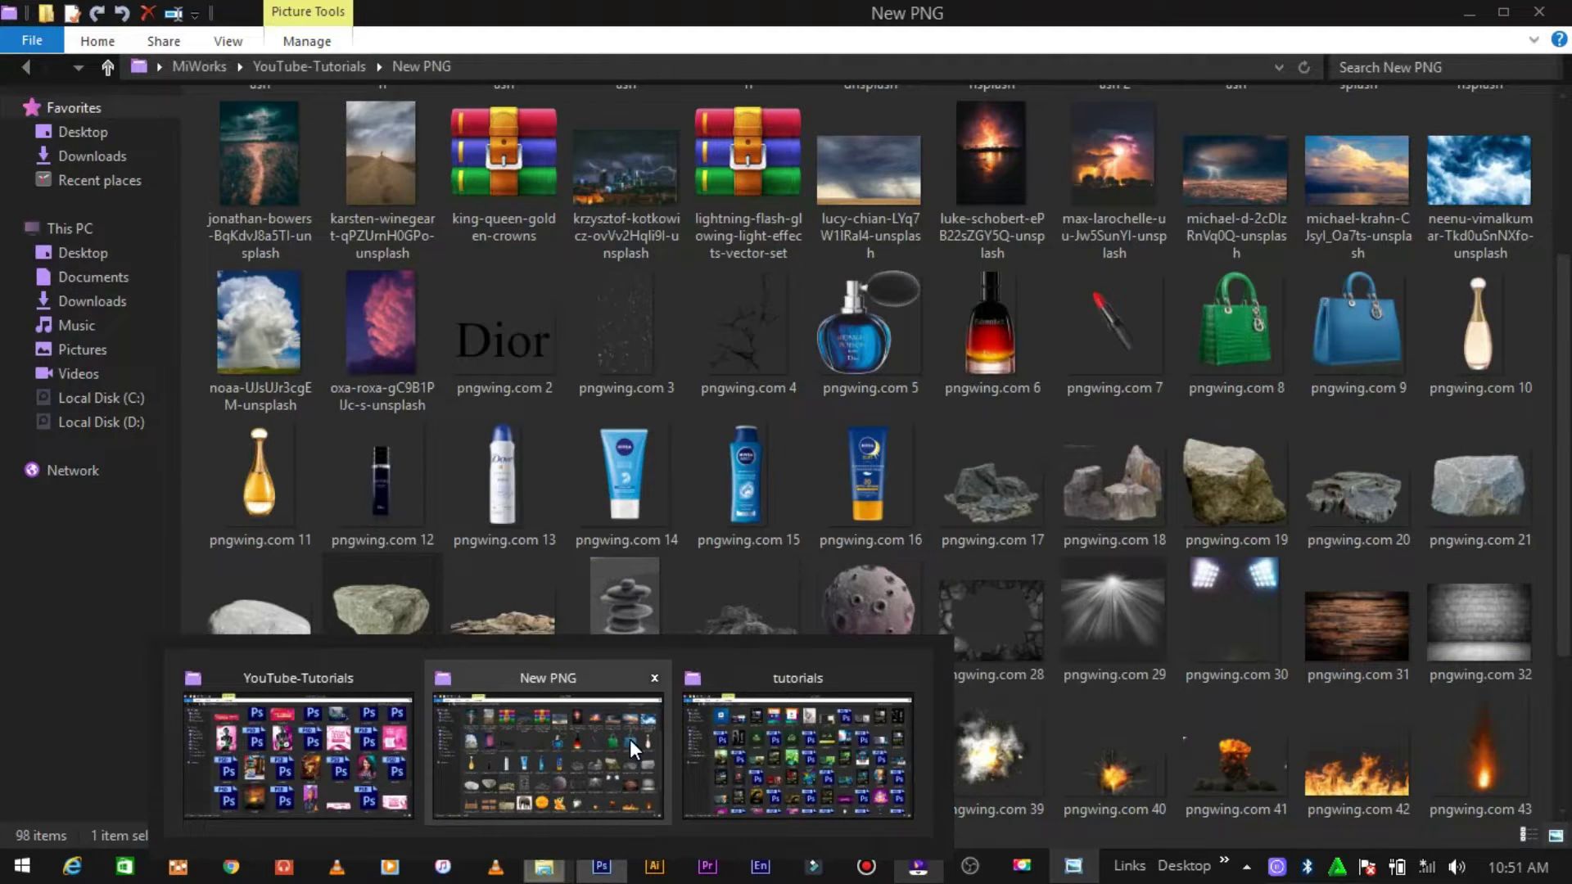
Step: Drag the pngwing.com 6 perfume bottle from the New PNG folder into the poster
left_click(630, 739)
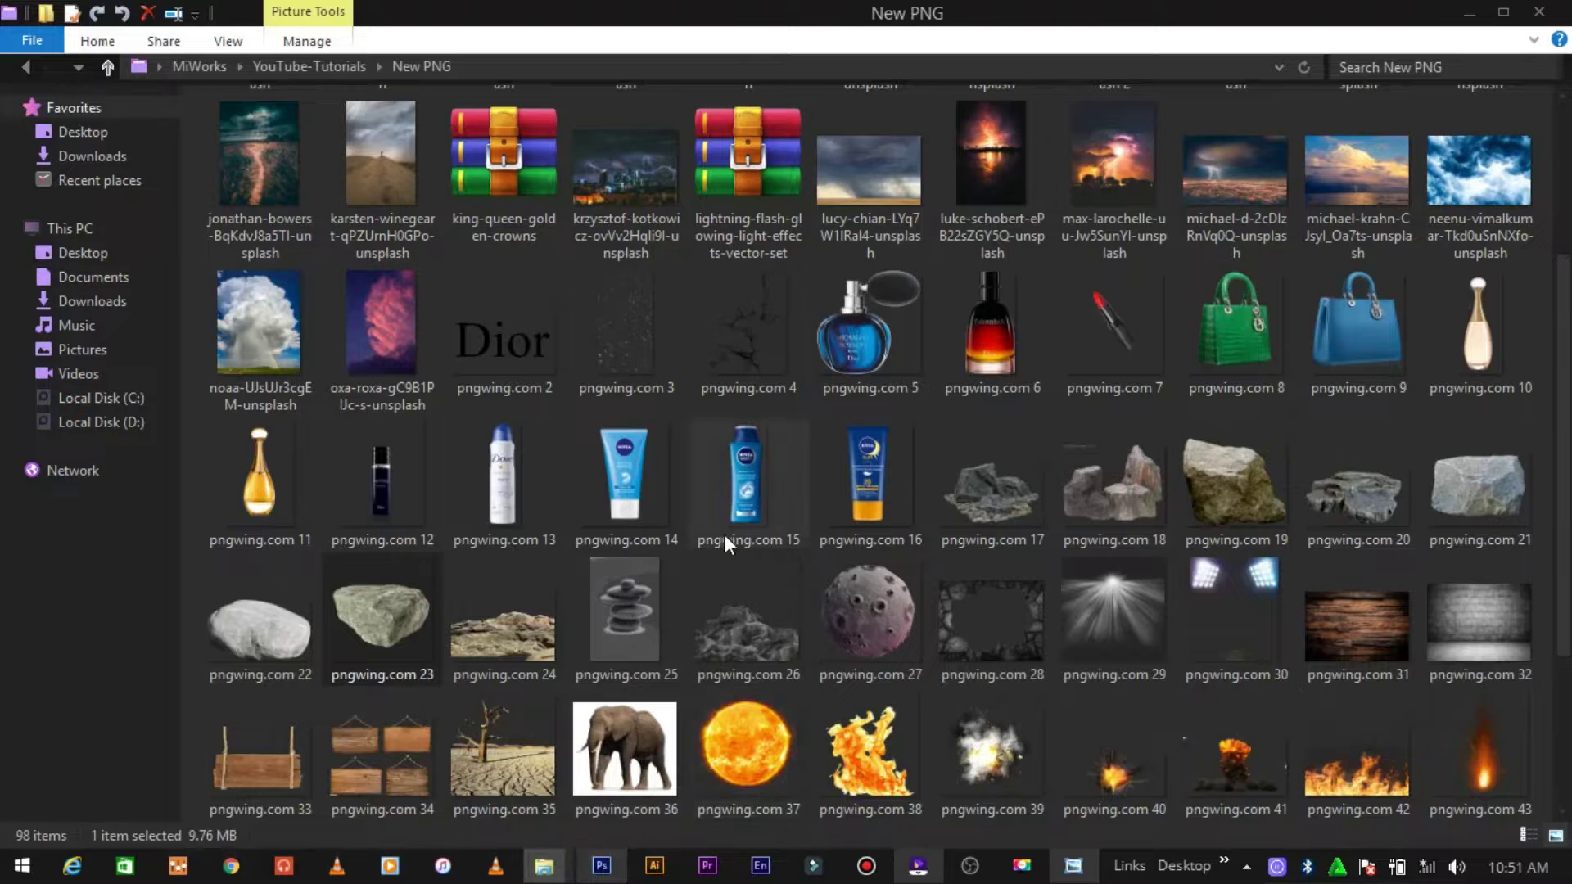
left_click_drag(966, 352, 709, 719)
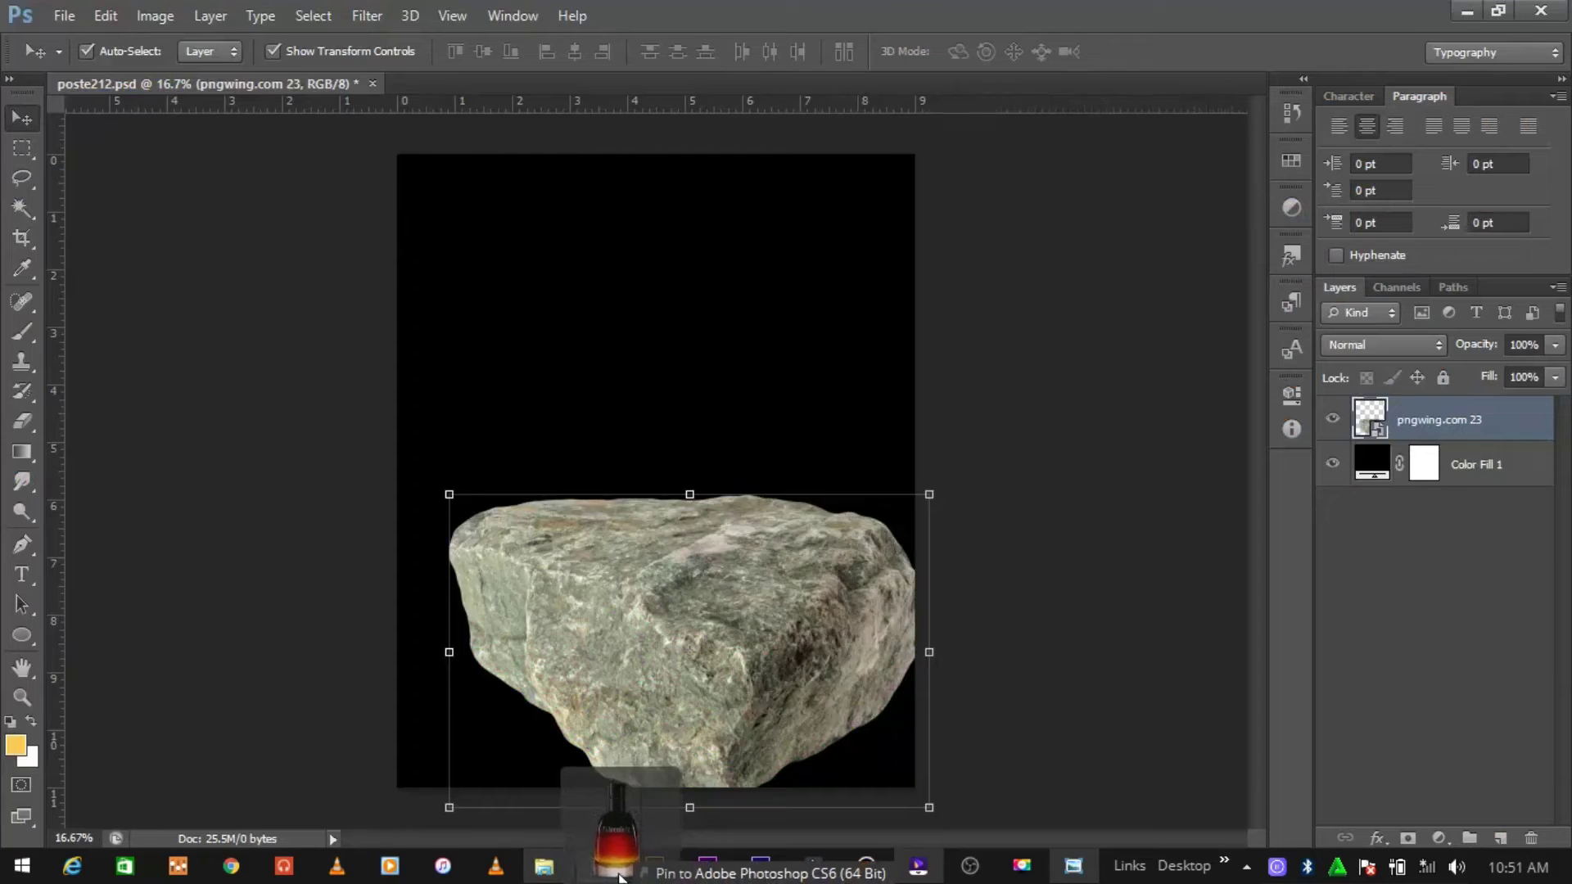
left_click_drag(709, 719, 702, 550)
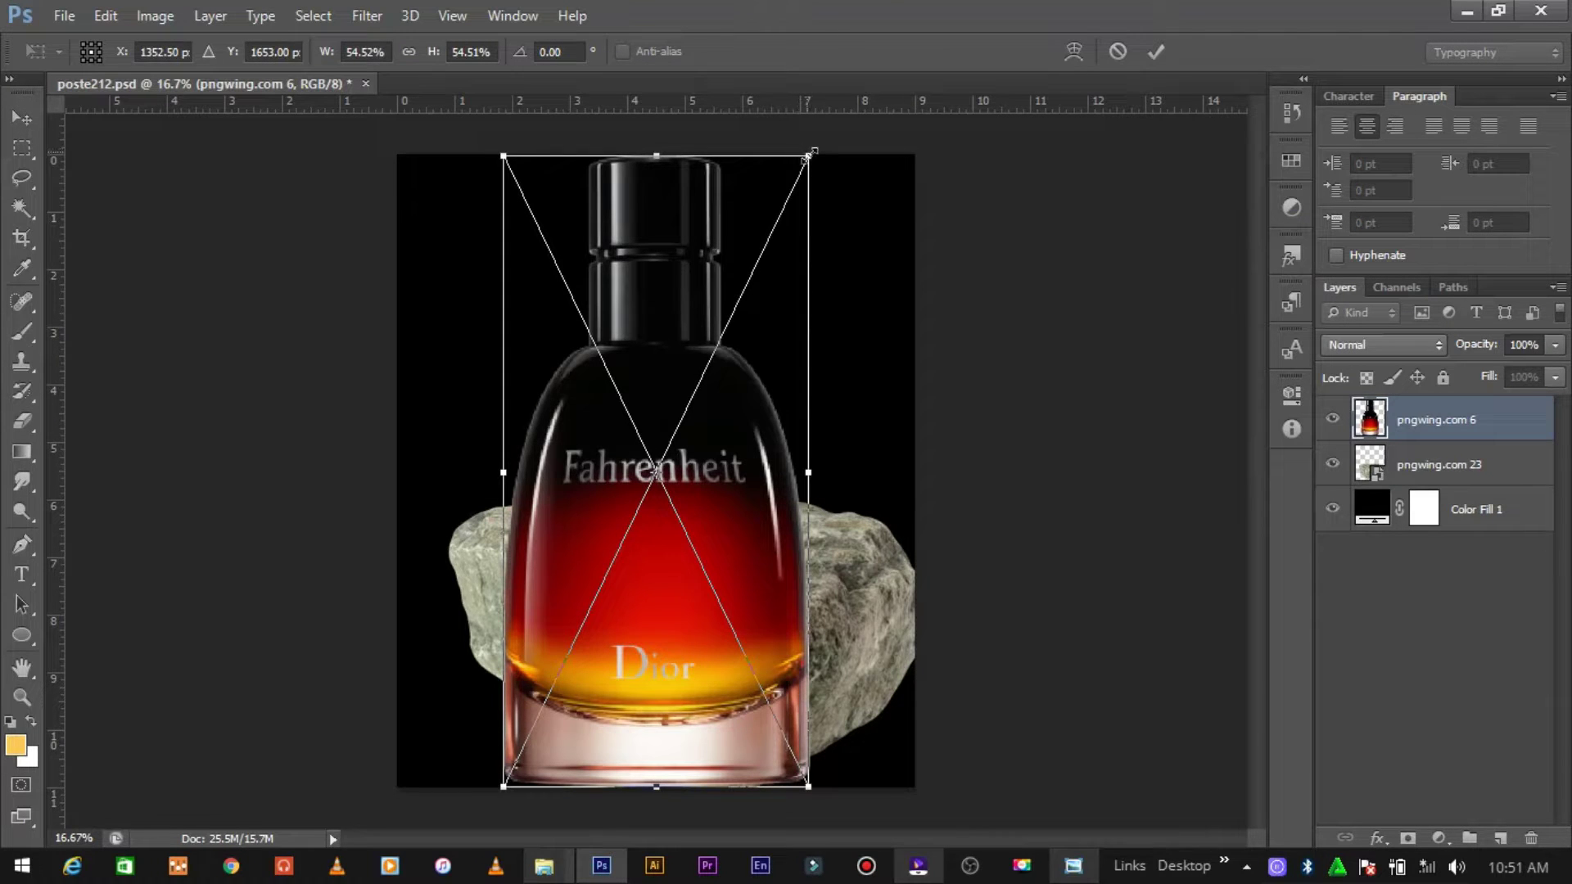
Step: Scale the bottle to about 27% and lower it and the rock so the bottle stands on it
left_click_drag(809, 153, 751, 276)
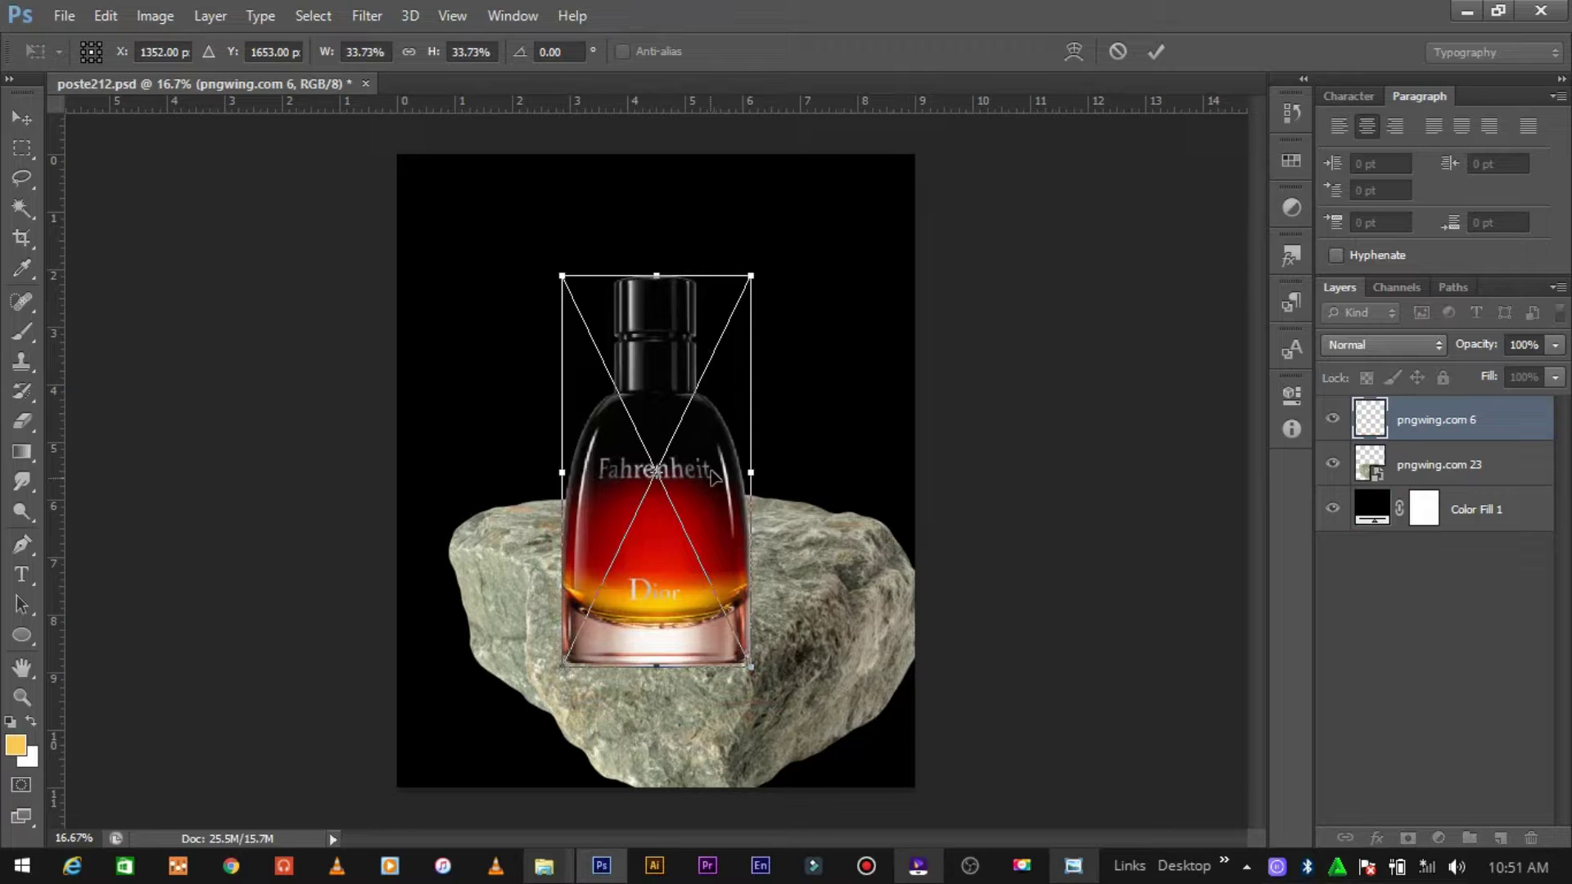
left_click_drag(710, 483, 719, 417)
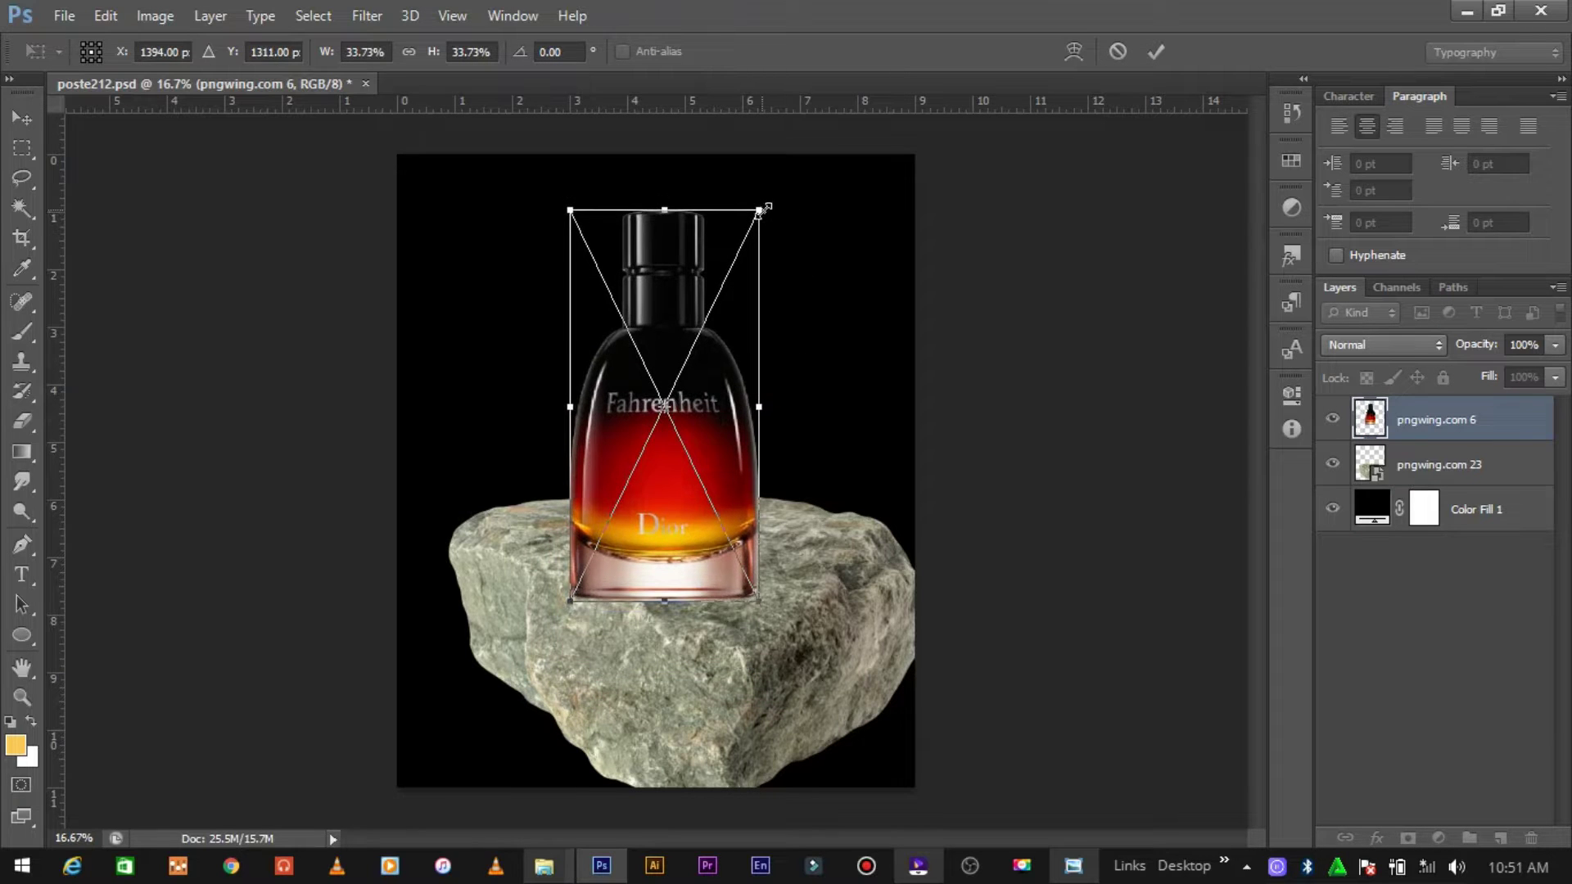
left_click_drag(762, 210, 742, 250)
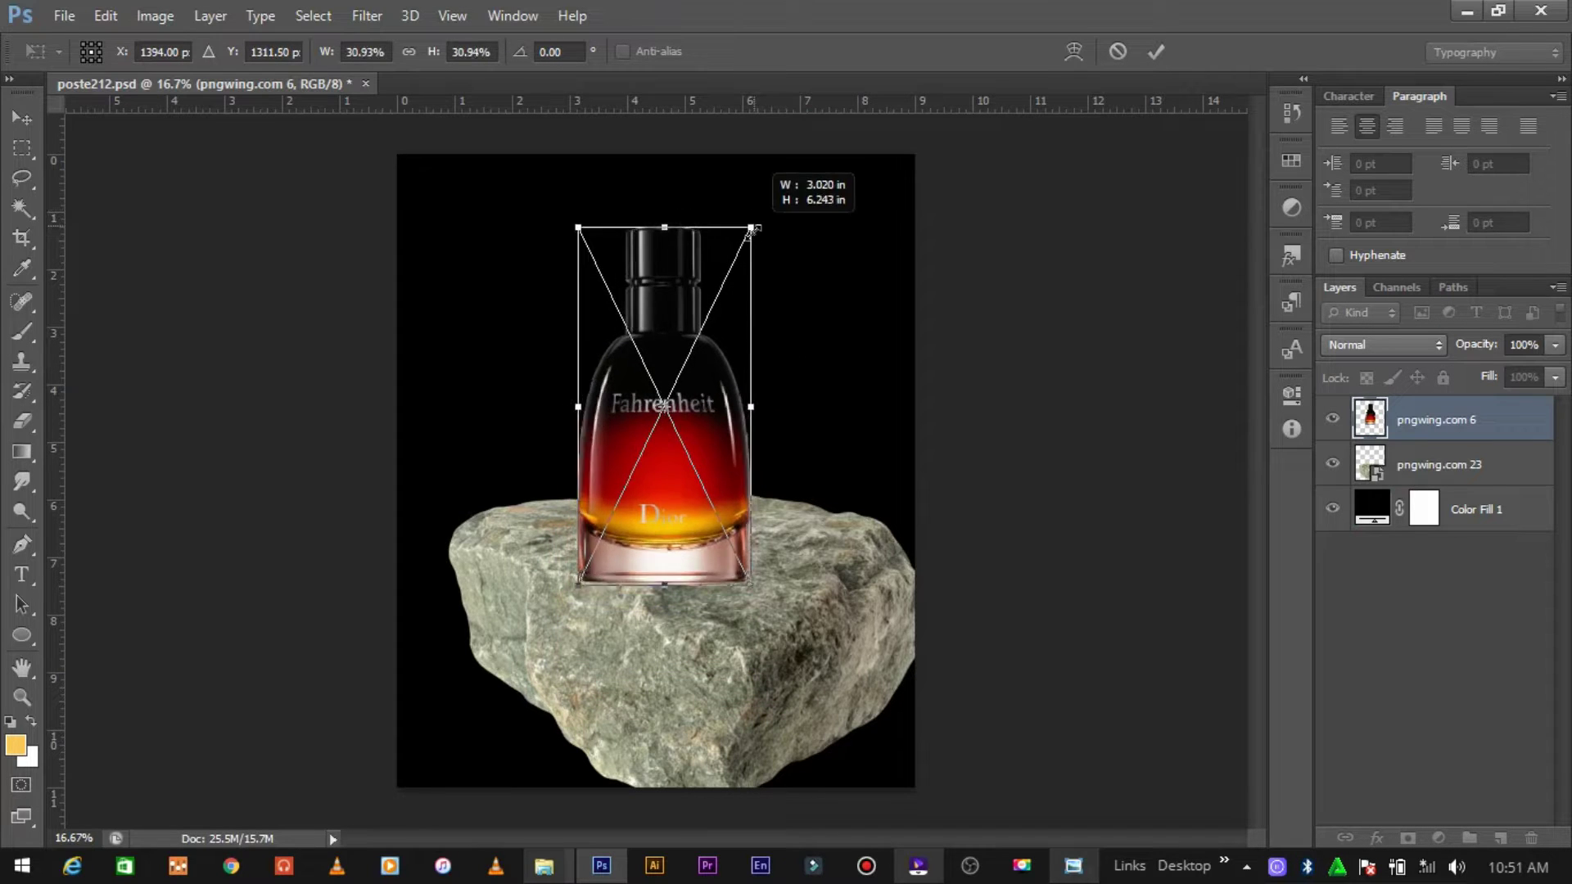
left_click(1157, 51)
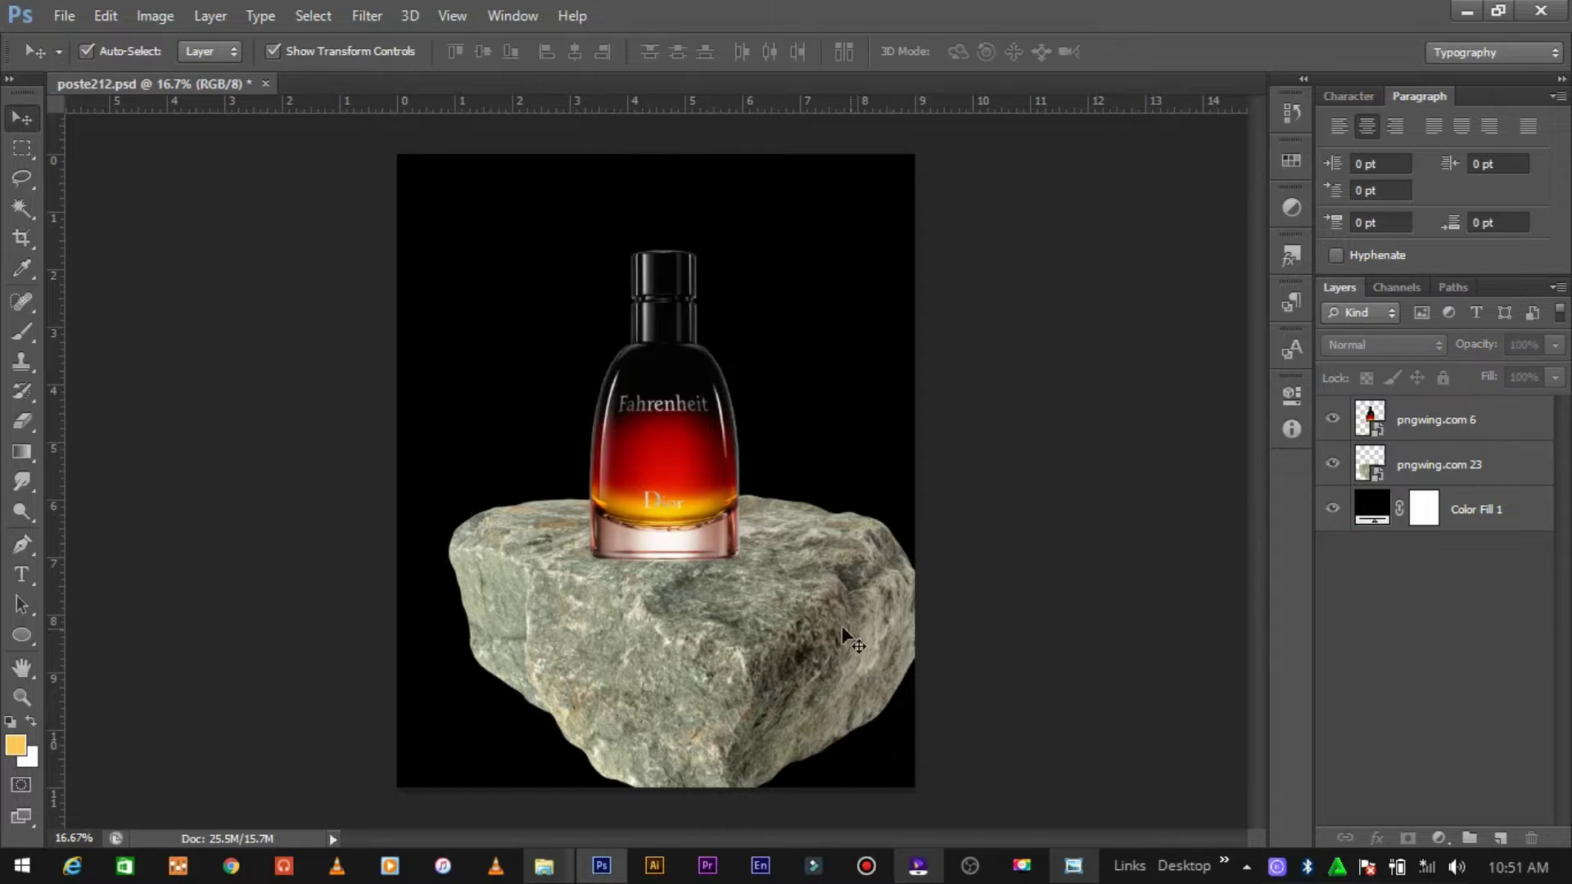
left_click_drag(779, 606, 782, 713)
left_click_drag(672, 401, 677, 474)
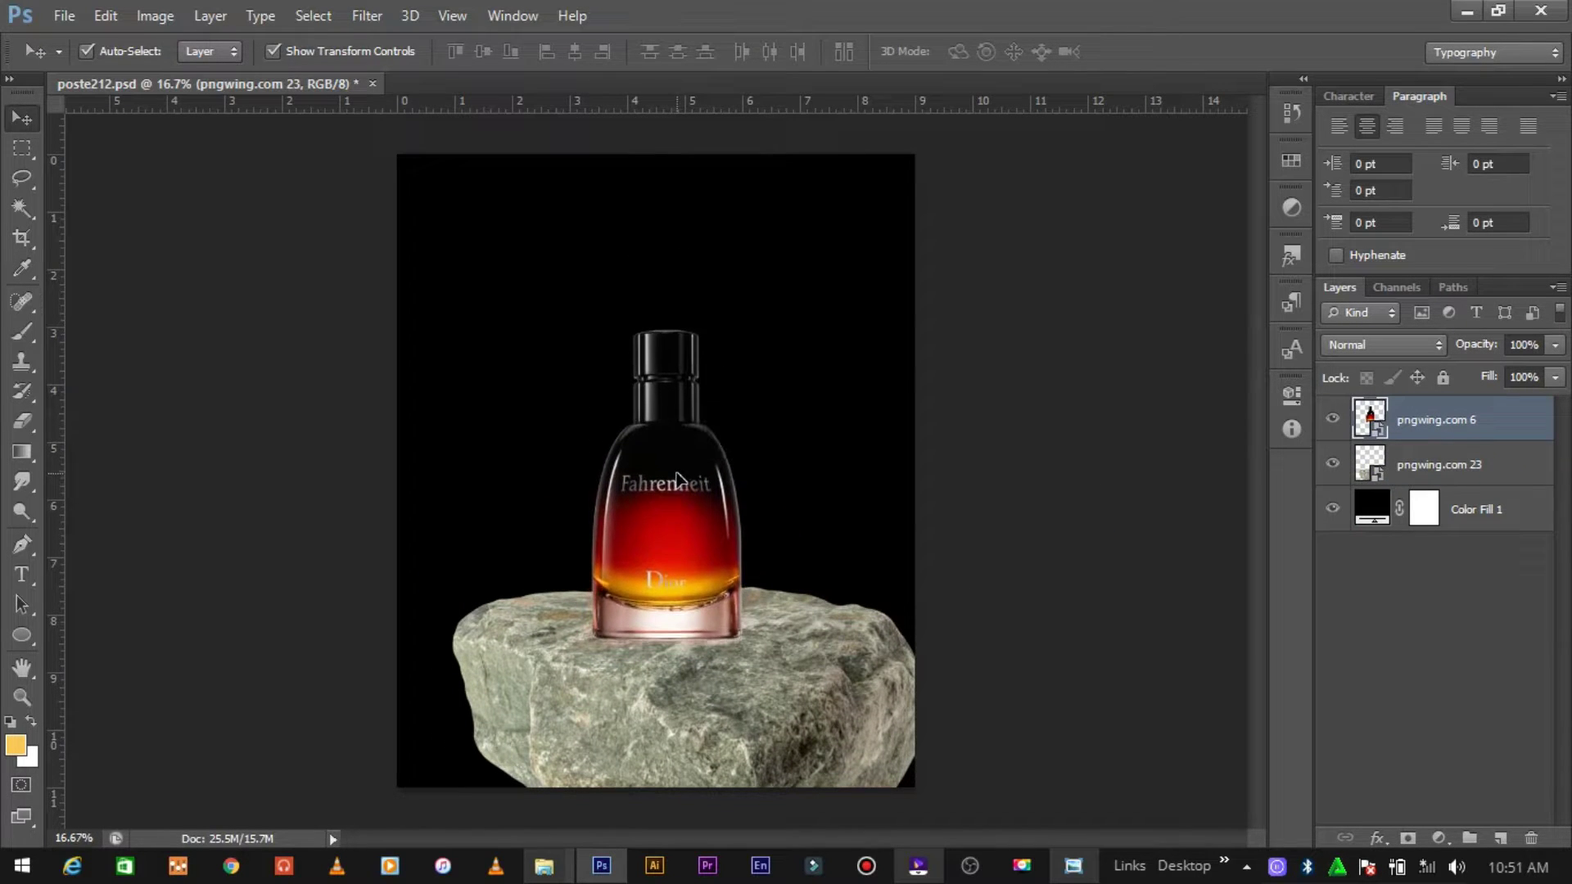
Step: Warp the rock layer, pulling its top edge upward
left_click(783, 686)
left_click(730, 587)
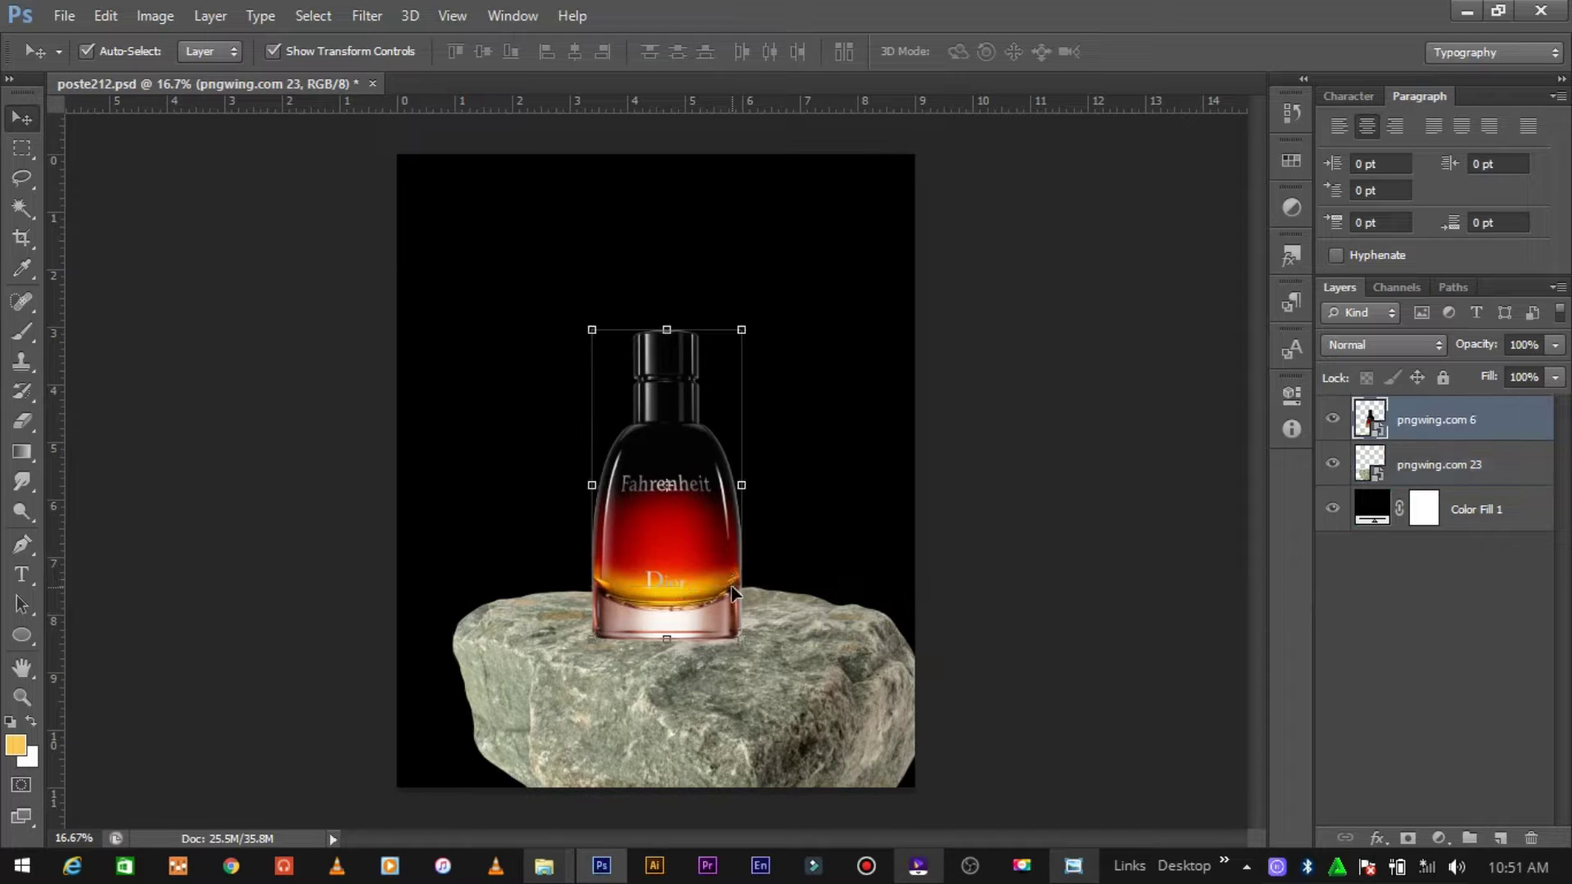
key("ctrl+t")
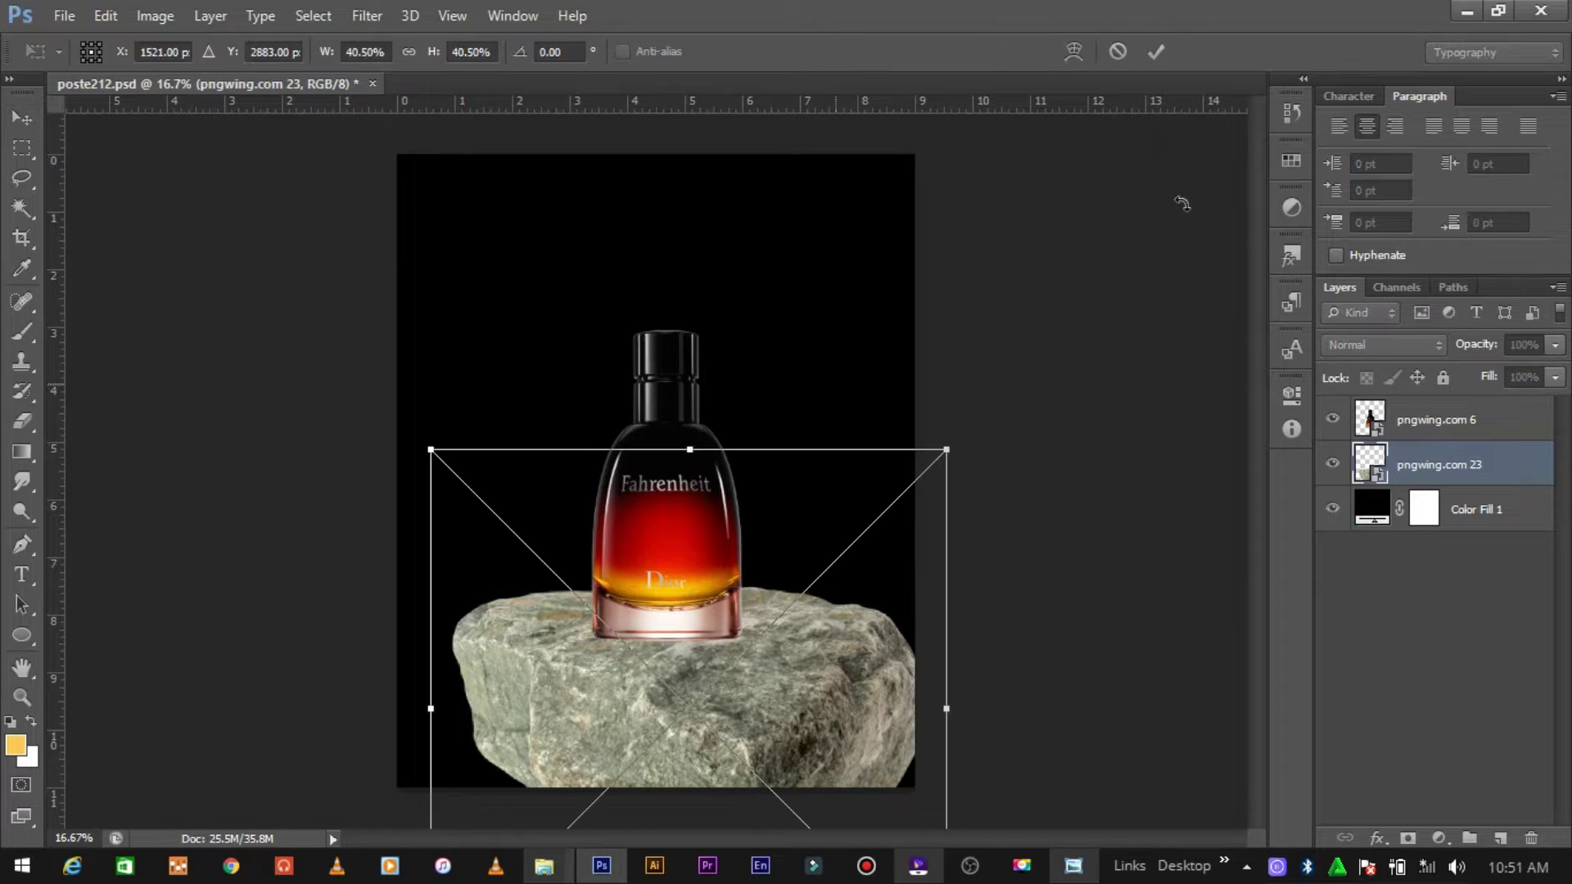
left_click(1066, 57)
left_click_drag(730, 747, 779, 584)
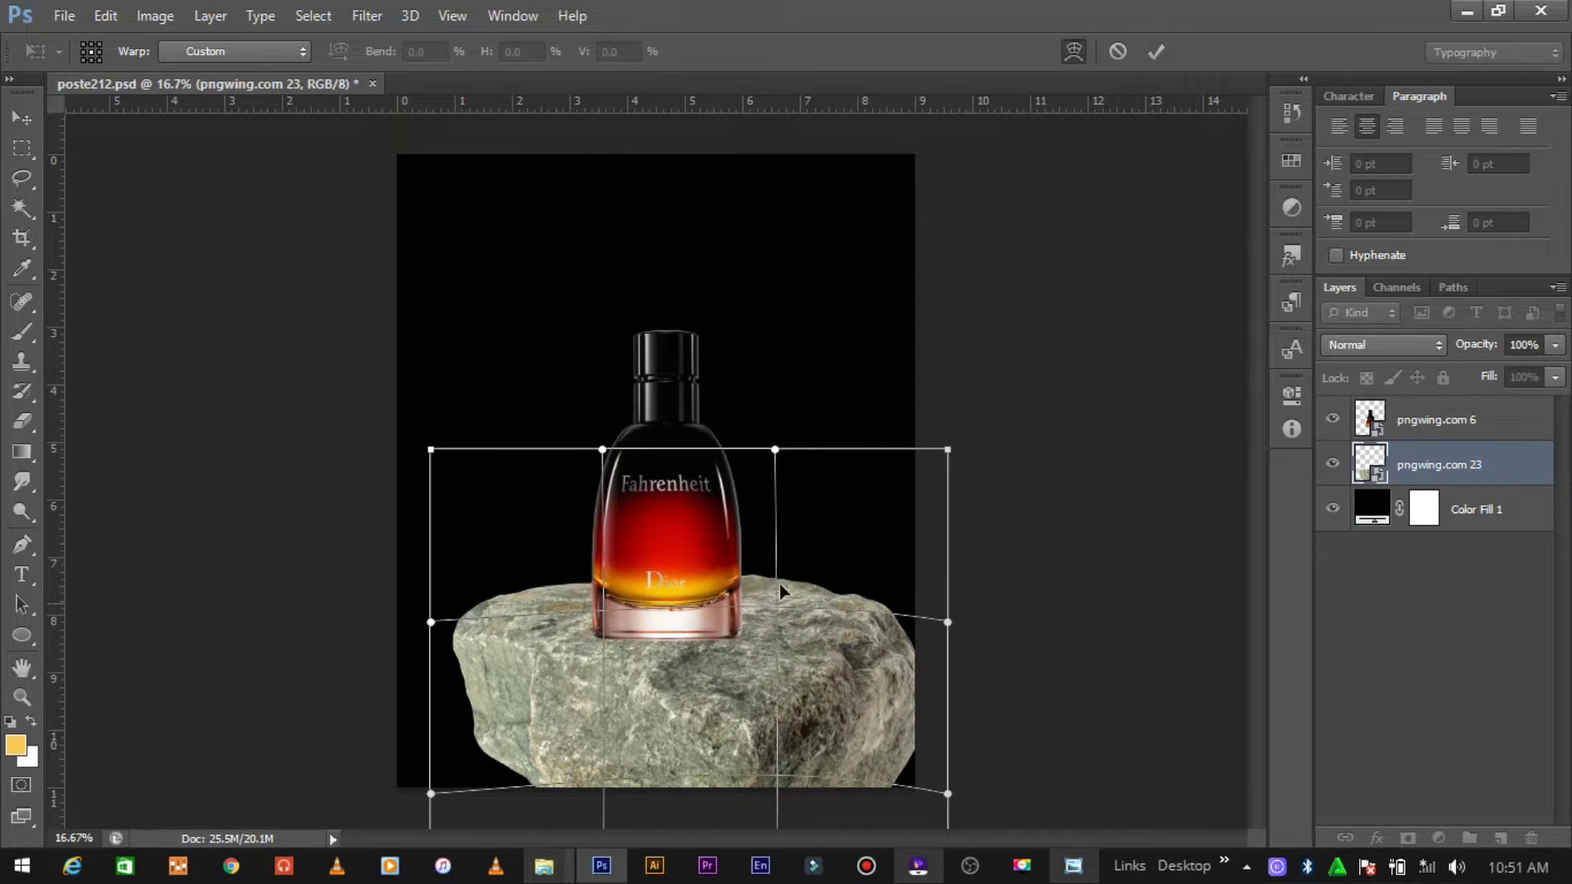
left_click_drag(780, 574, 777, 530)
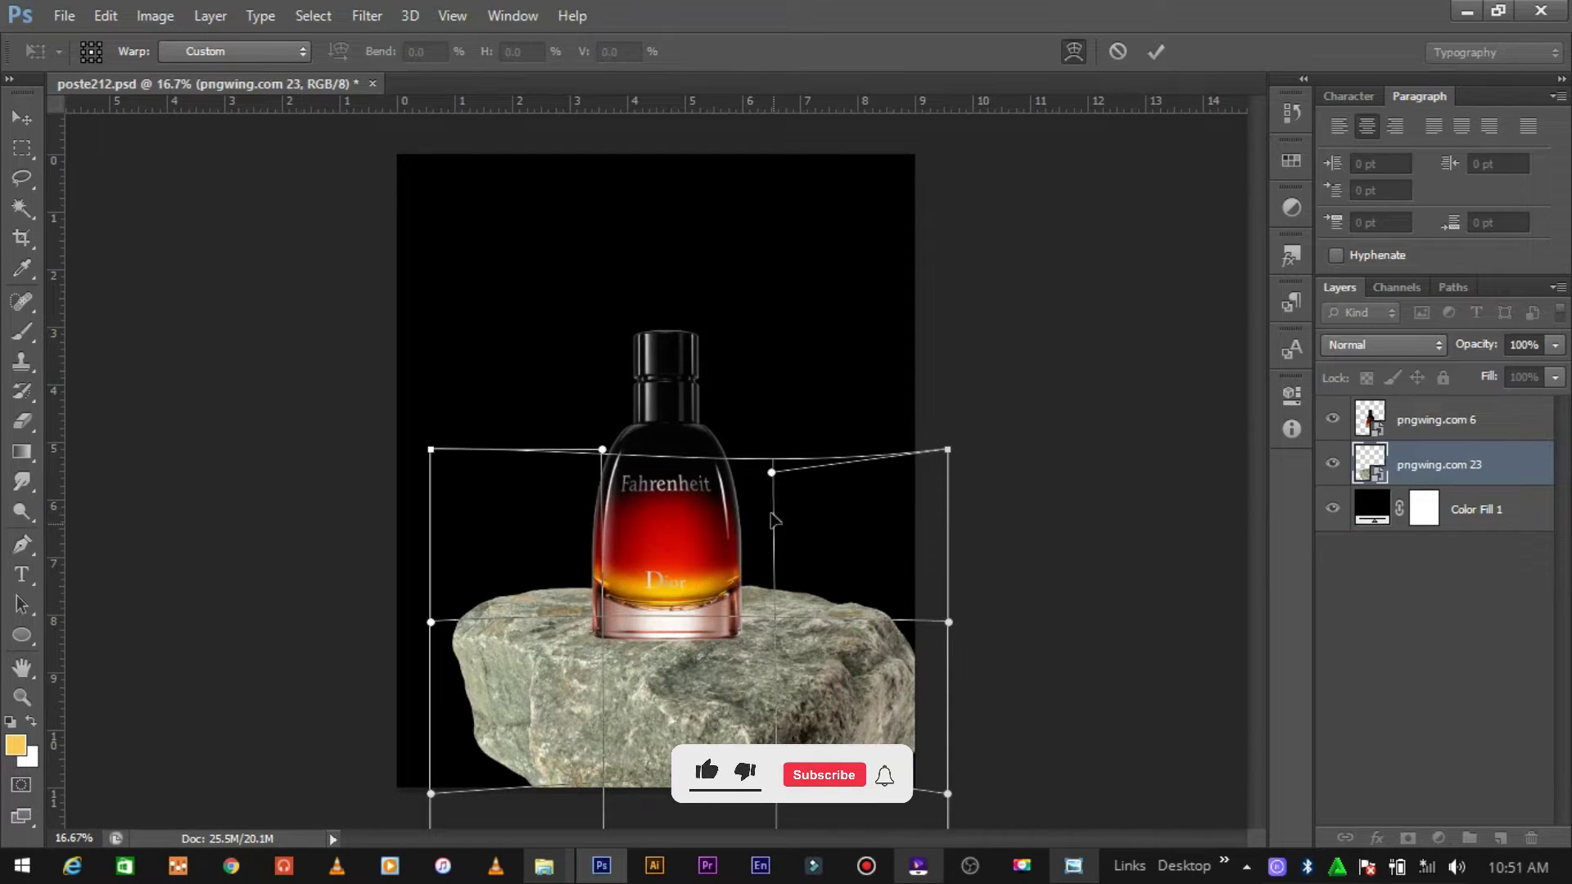
Step: Bulge the rock's left and right sides outward and move it lower beneath the bottle
mouse_move(714, 688)
left_mouse_down()
mouse_move(713, 727)
mouse_move(675, 729)
left_mouse_up()
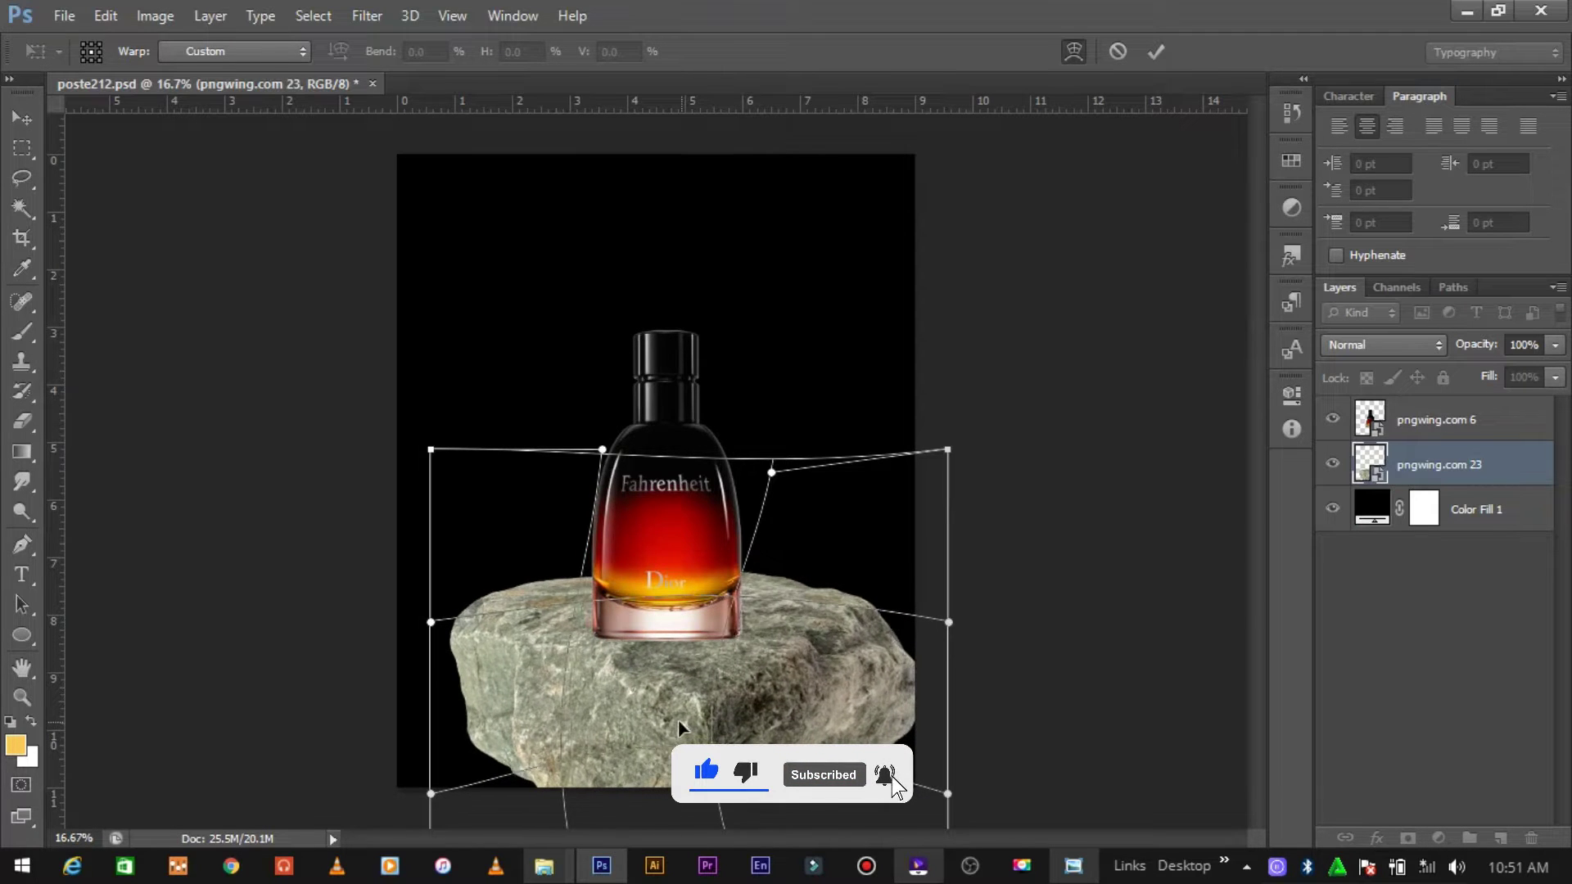
mouse_move(888, 647)
left_mouse_down()
mouse_move(930, 645)
mouse_move(970, 673)
left_mouse_up()
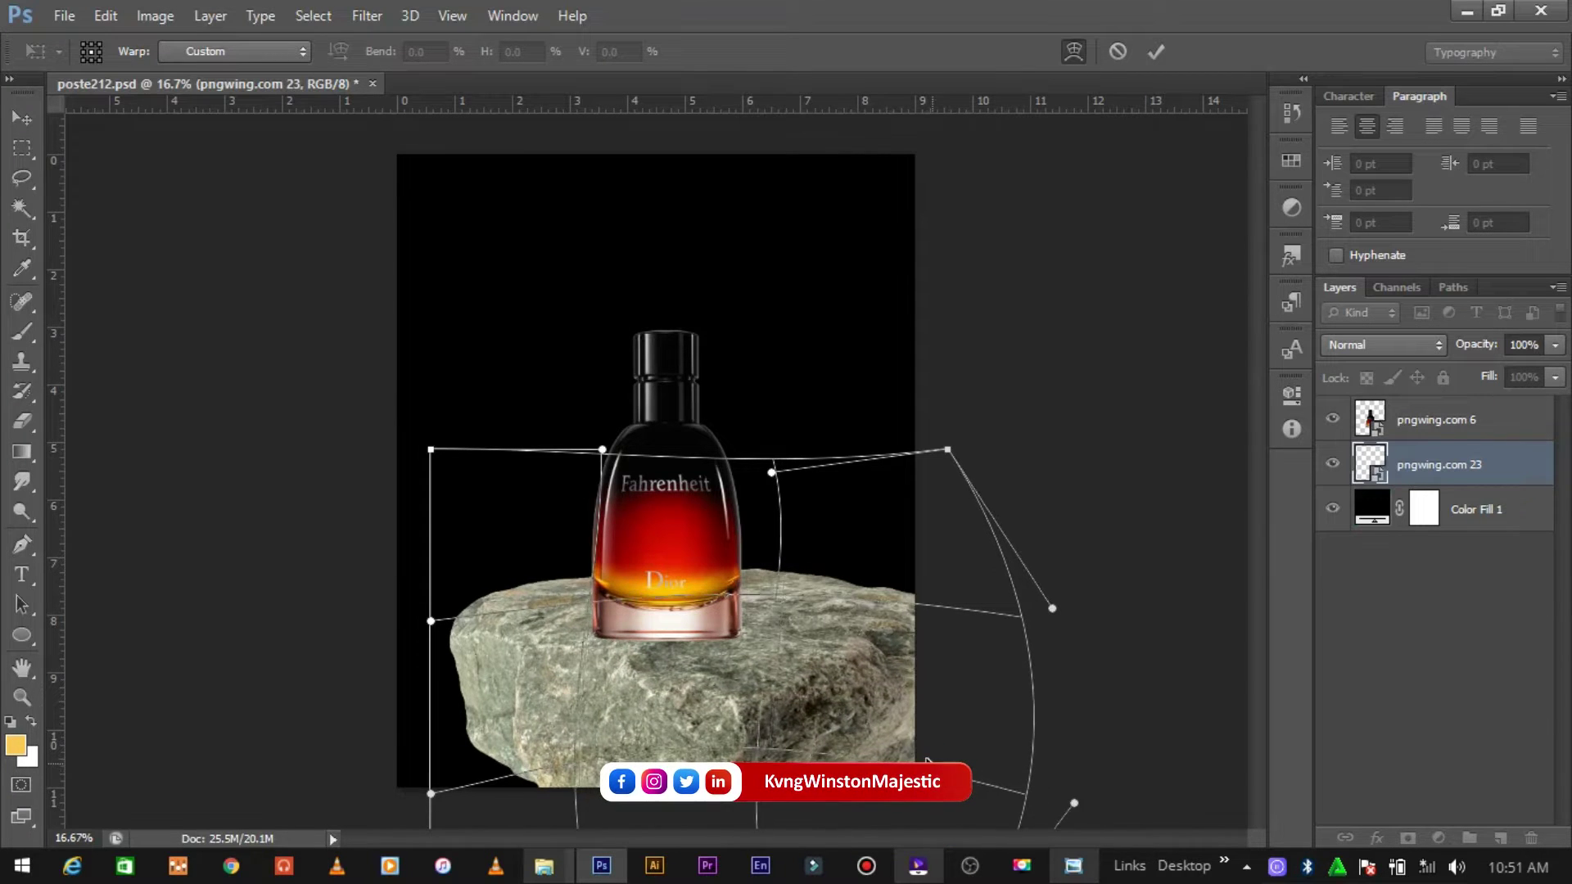
left_click_drag(913, 765, 883, 755)
mouse_move(431, 624)
left_mouse_down()
mouse_move(397, 679)
mouse_move(406, 753)
left_mouse_up()
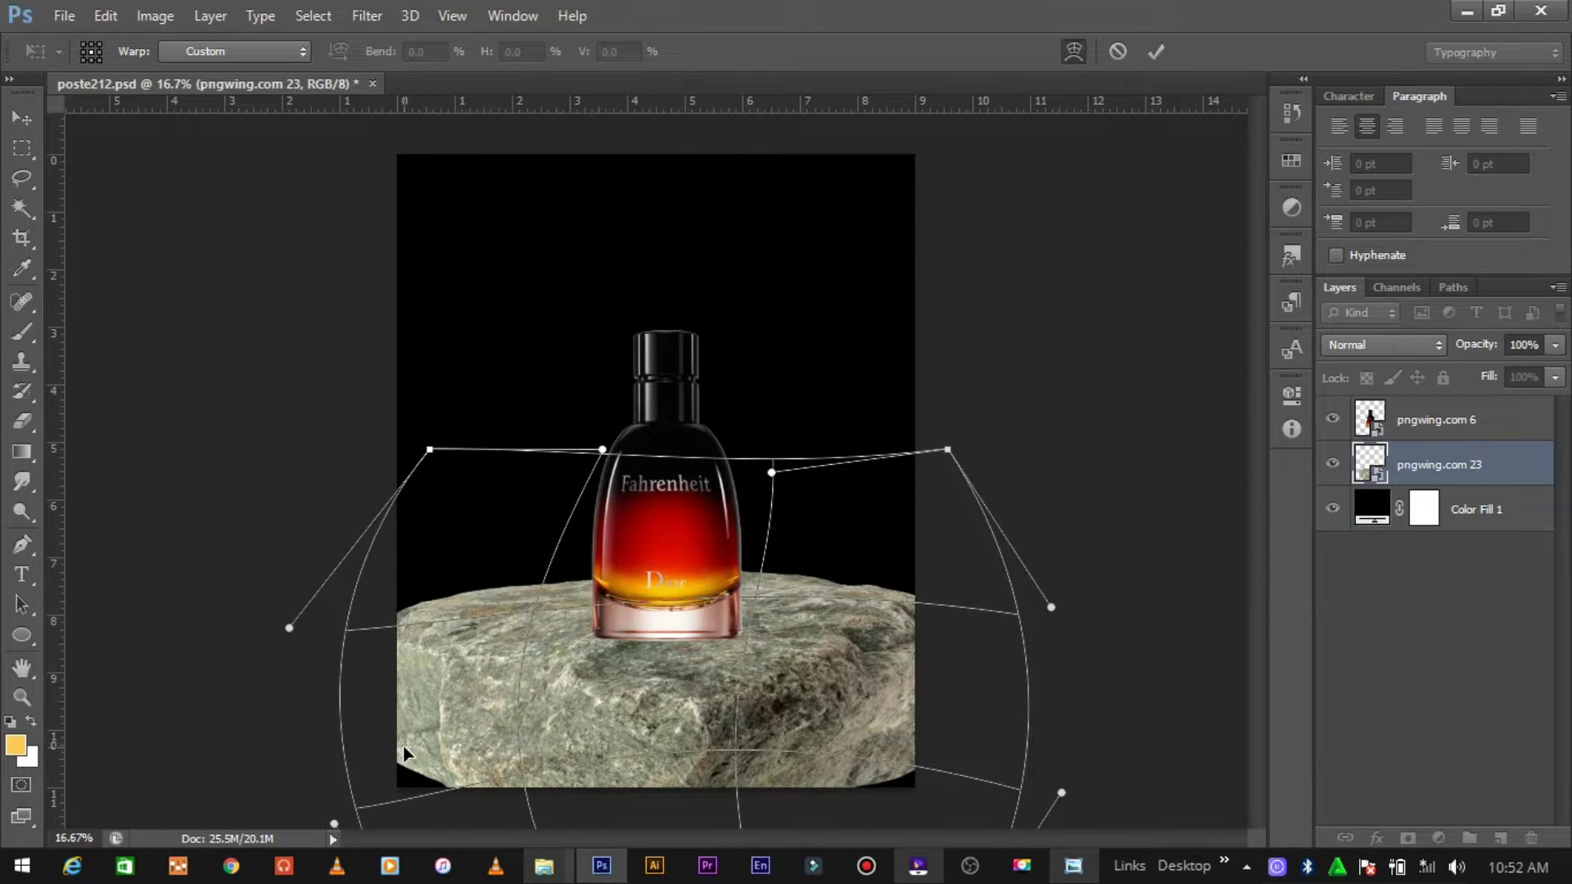
left_click_drag(693, 782, 712, 790)
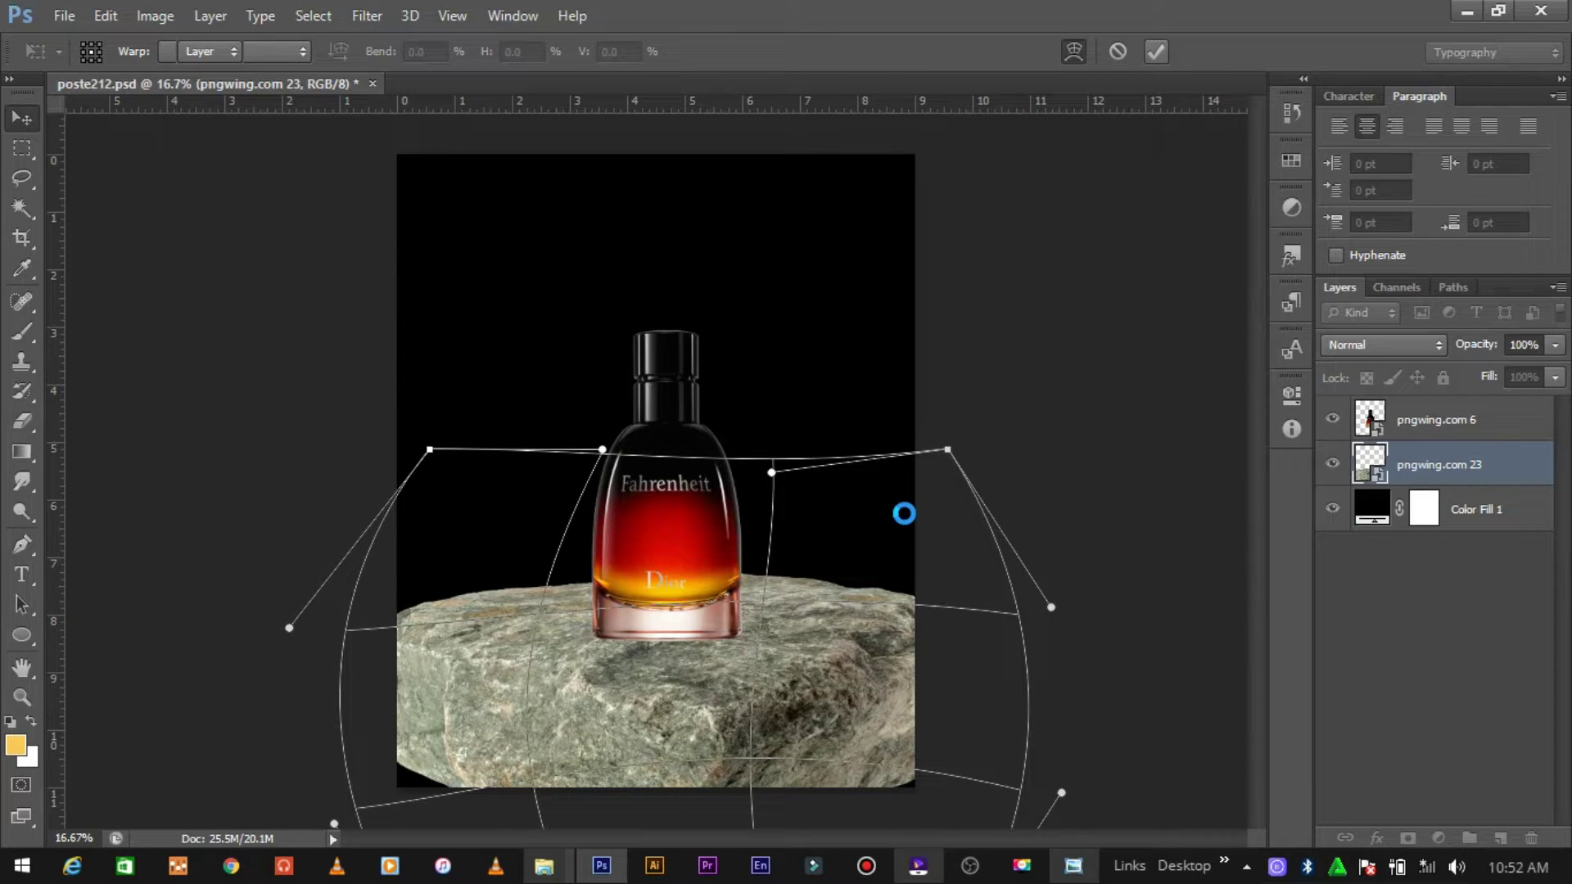
left_click_drag(771, 685, 770, 709)
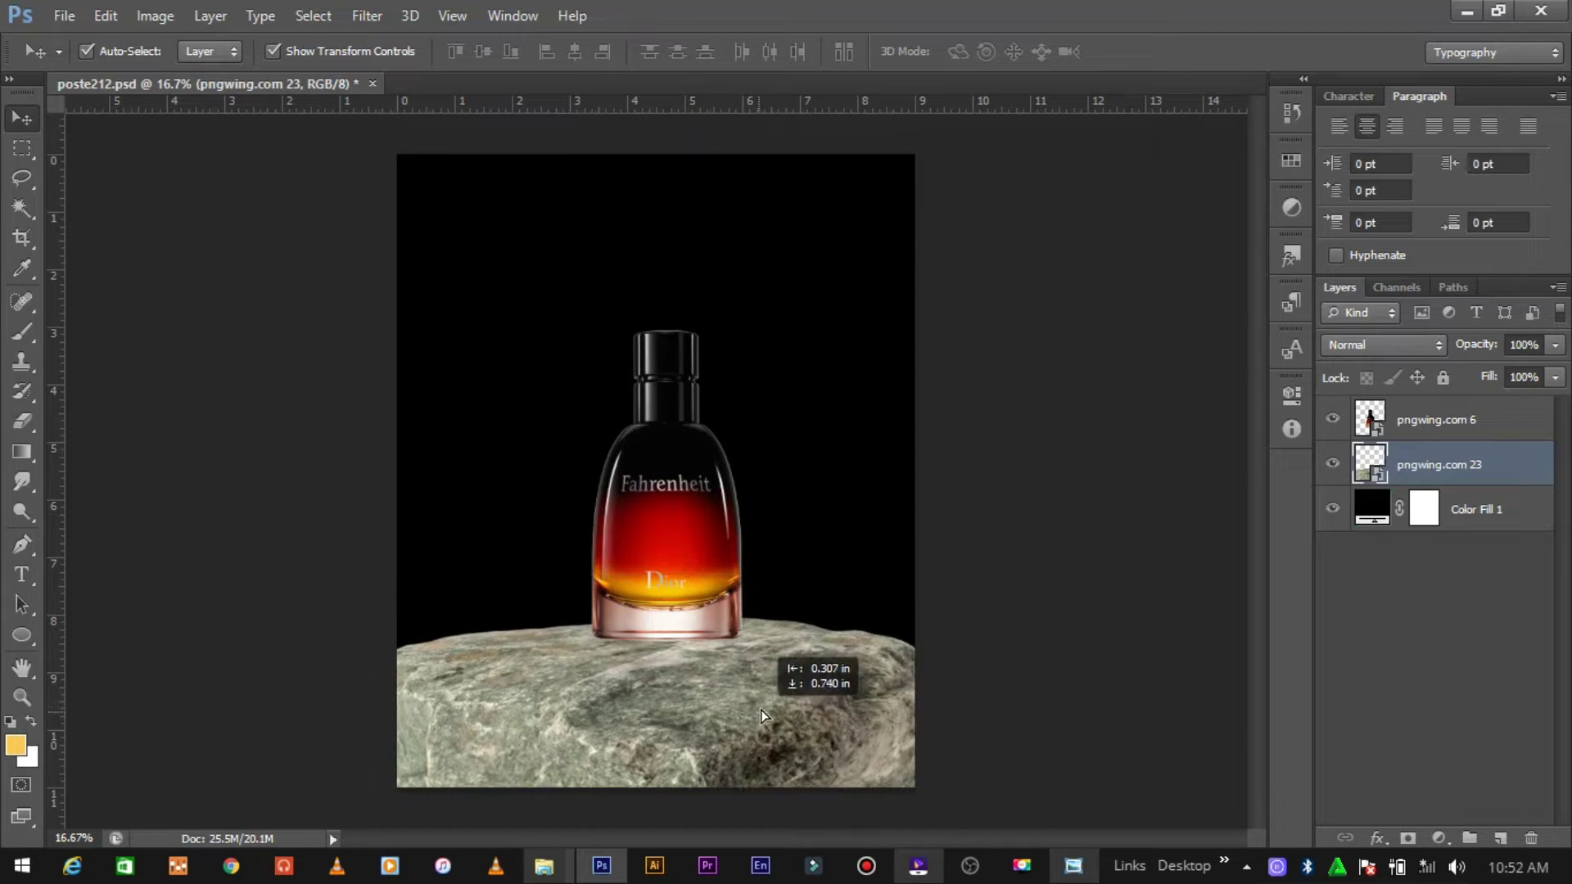
Step: Settle the rock under the bottle, nudge the bottle, and duplicate the rock to the lower left
left_click_drag(770, 709, 829, 663)
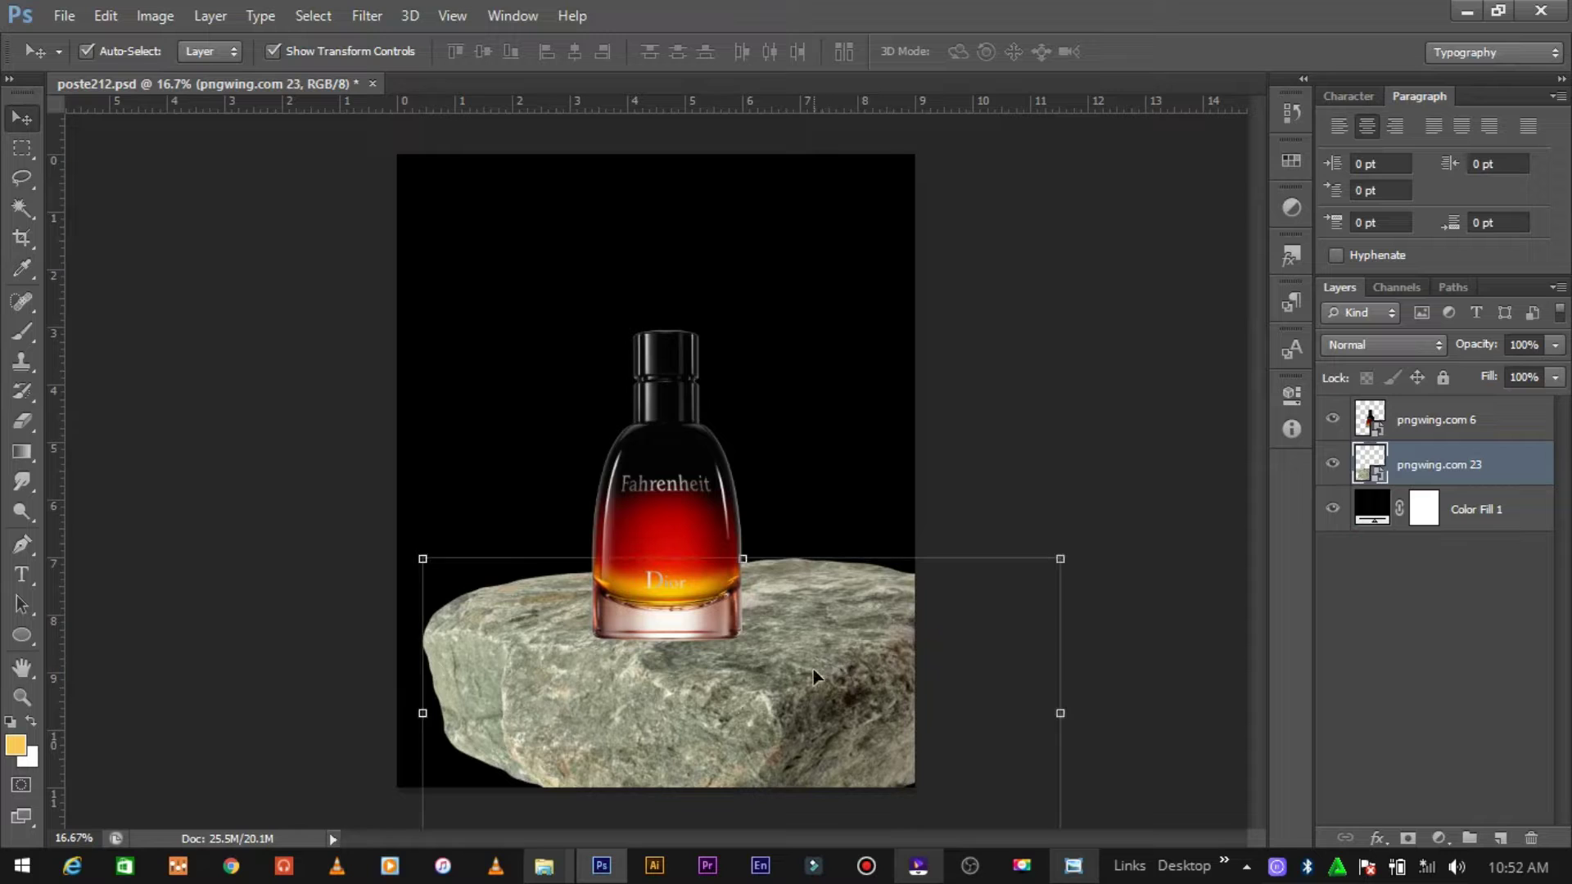
left_click(678, 469)
left_click_drag(678, 468, 693, 462)
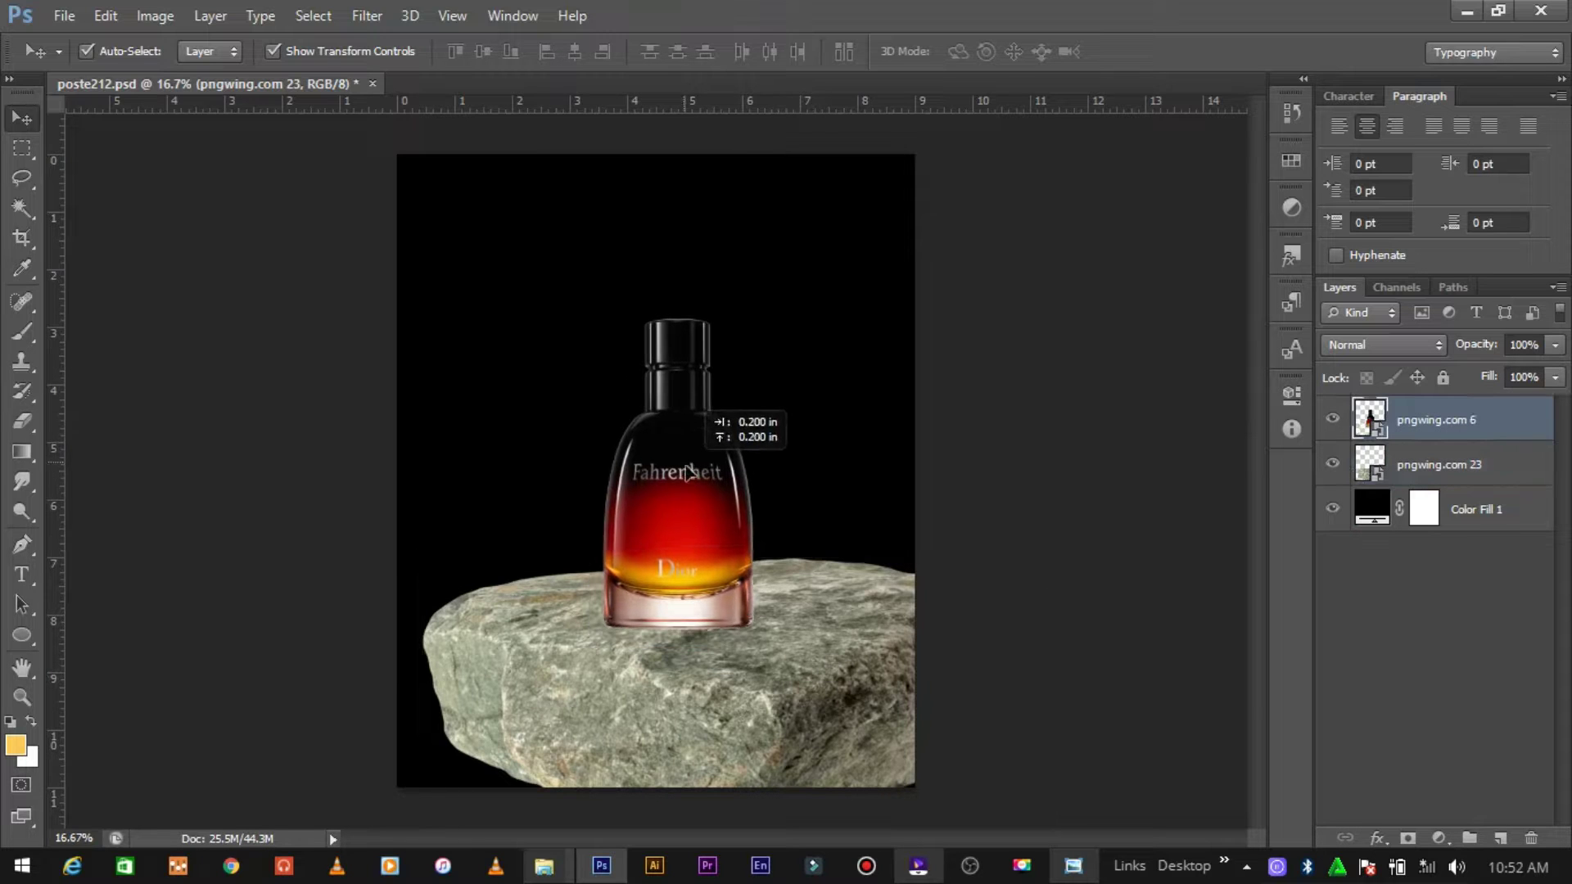
mouse_move(834, 690)
left_mouse_down()
mouse_move(705, 722)
mouse_move(474, 691)
mouse_move(472, 752)
left_mouse_up()
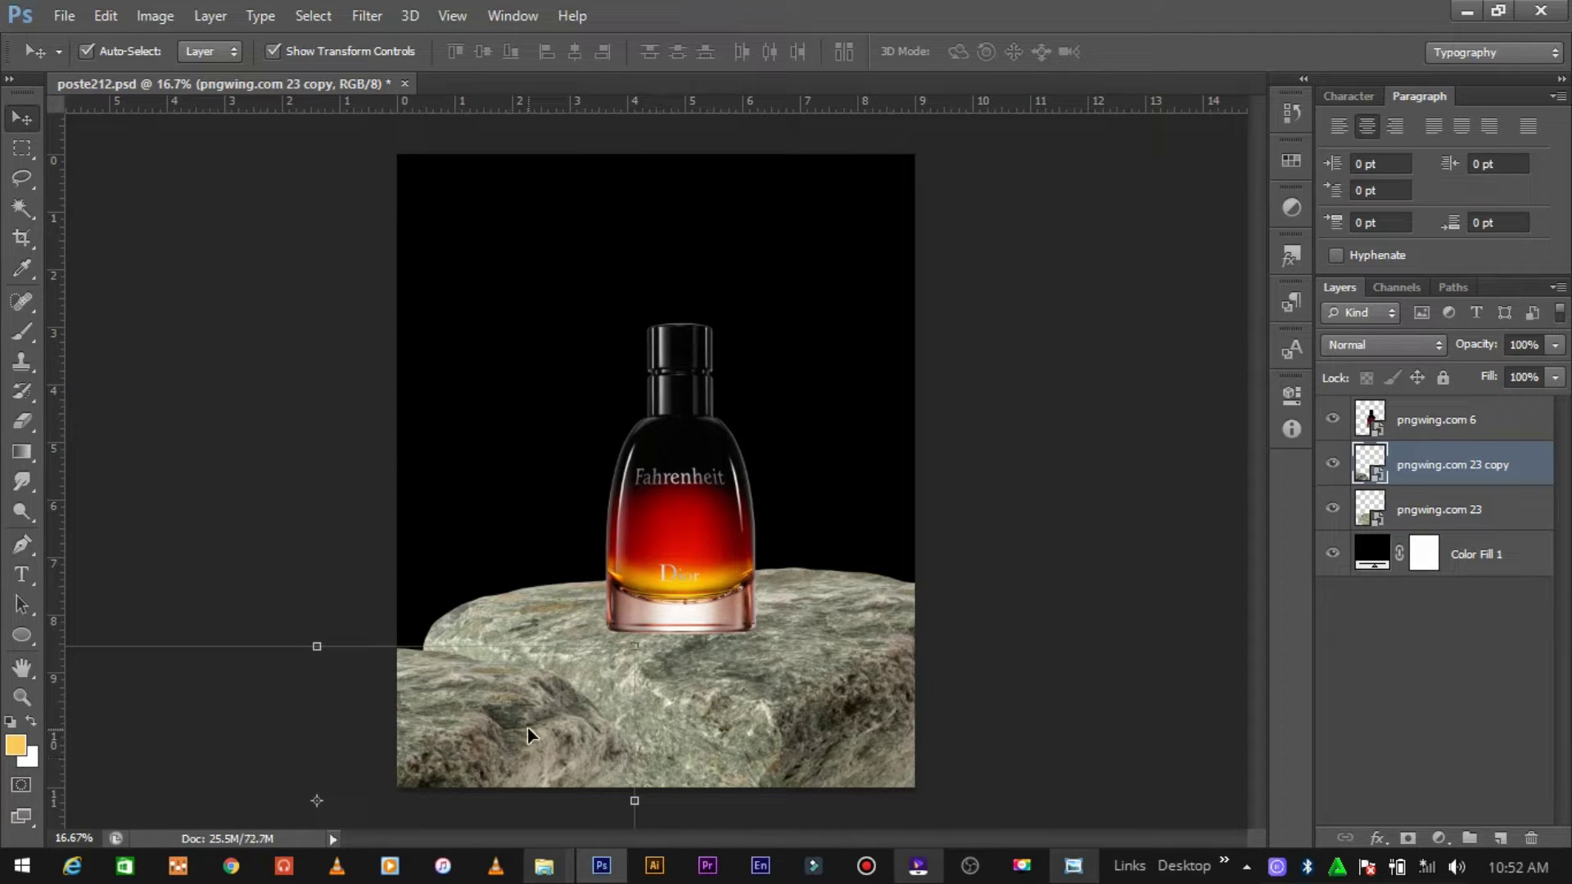
left_click(1094, 537)
Step: Warp the pngwing.com 23 copy rock leftward and place it as a boulder in the lower-left corner
left_click_drag(476, 768, 486, 755)
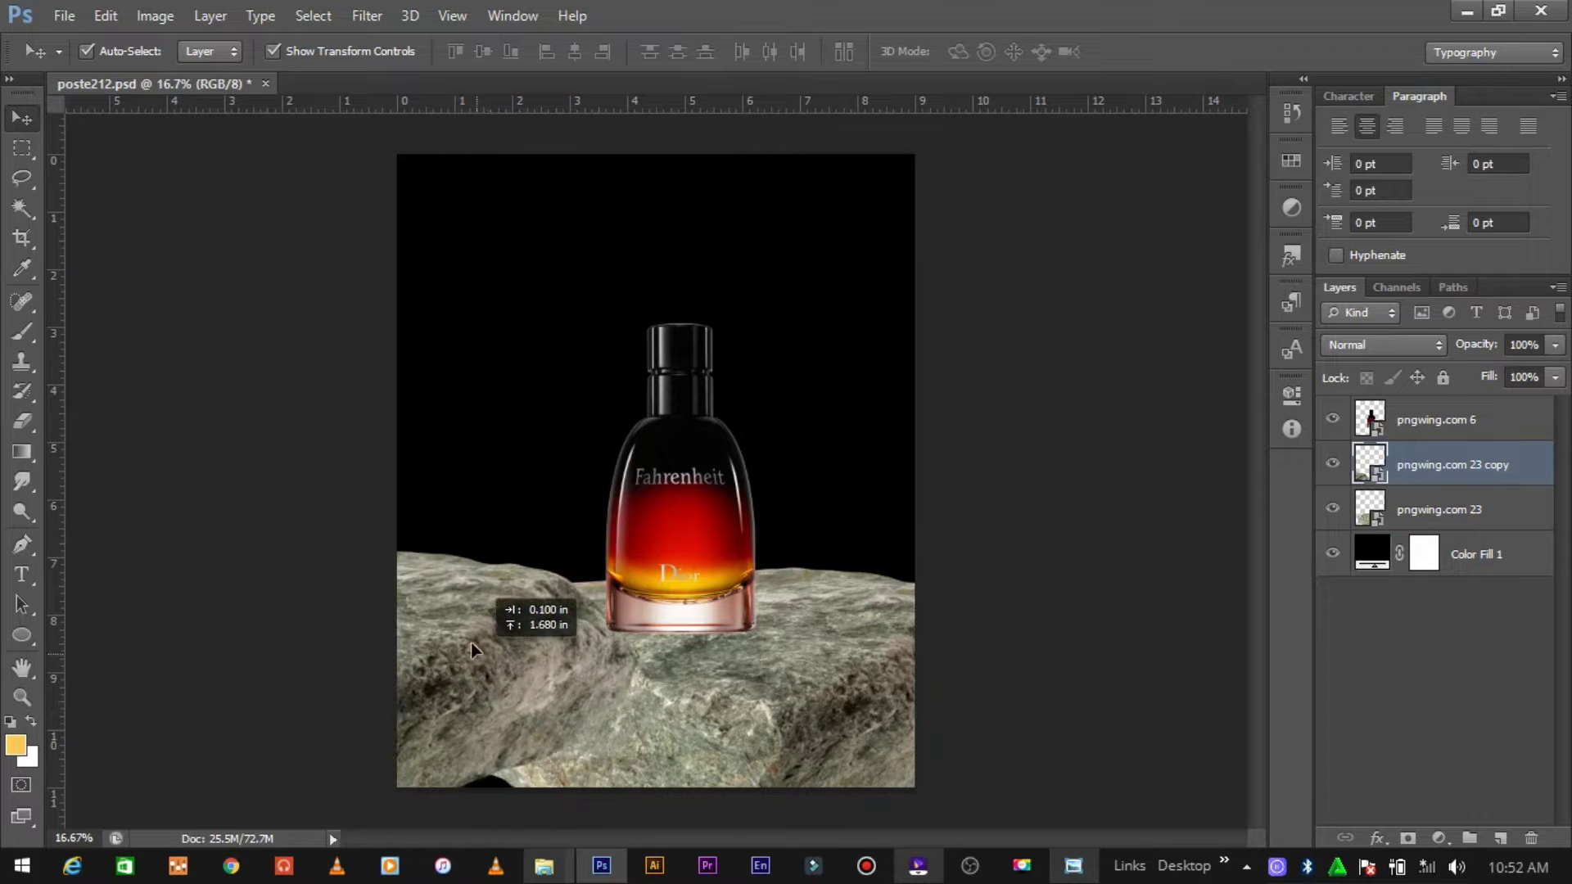
left_click(486, 755)
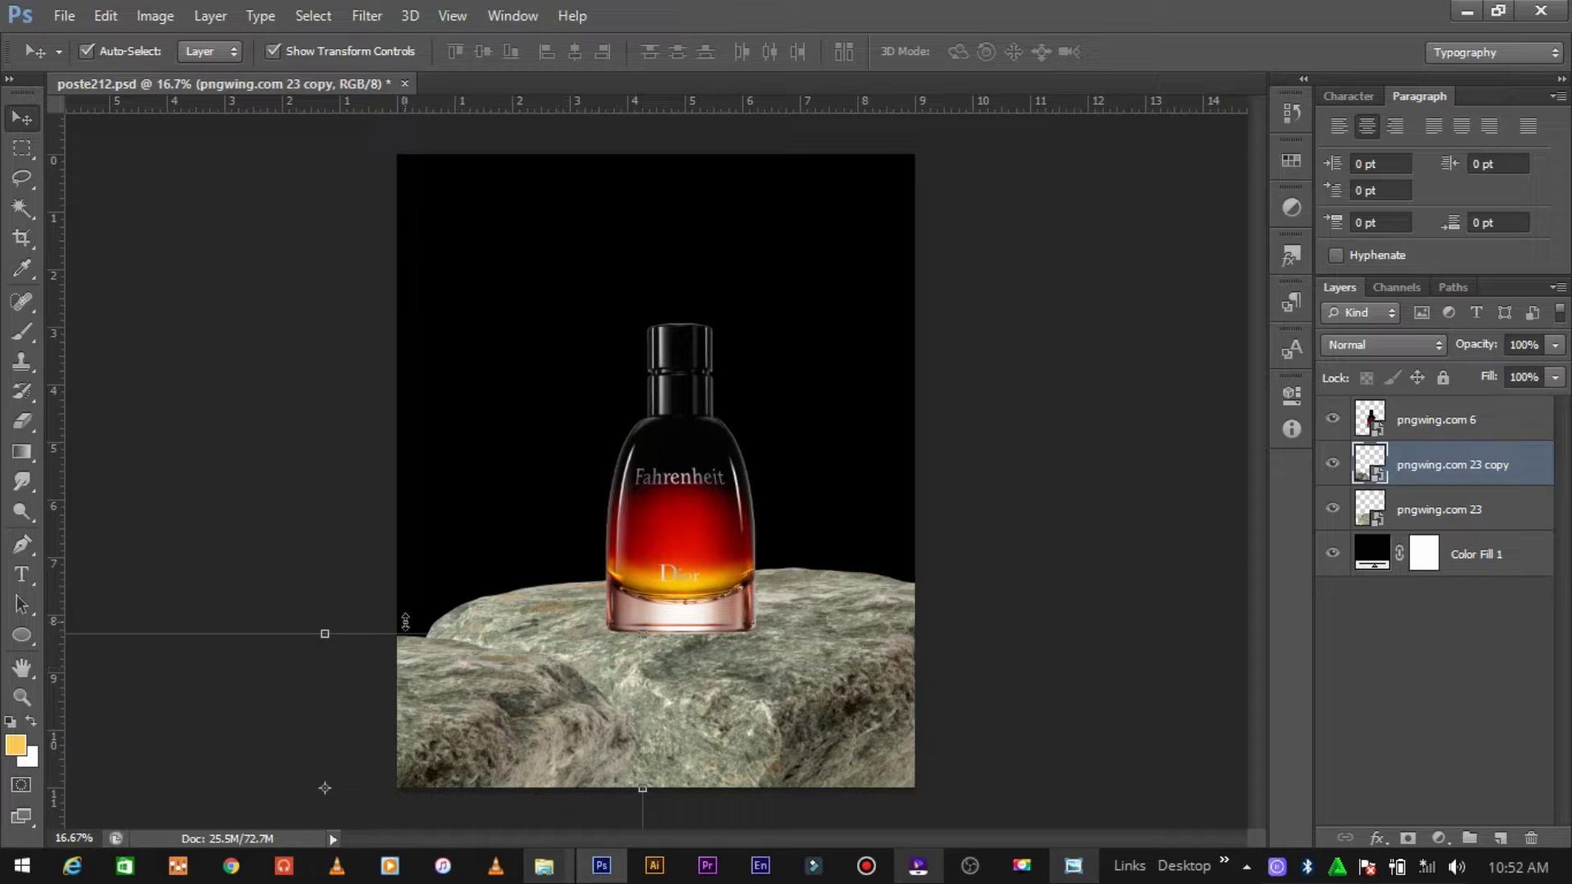
left_click_drag(394, 632, 1155, 144)
left_click(1076, 54)
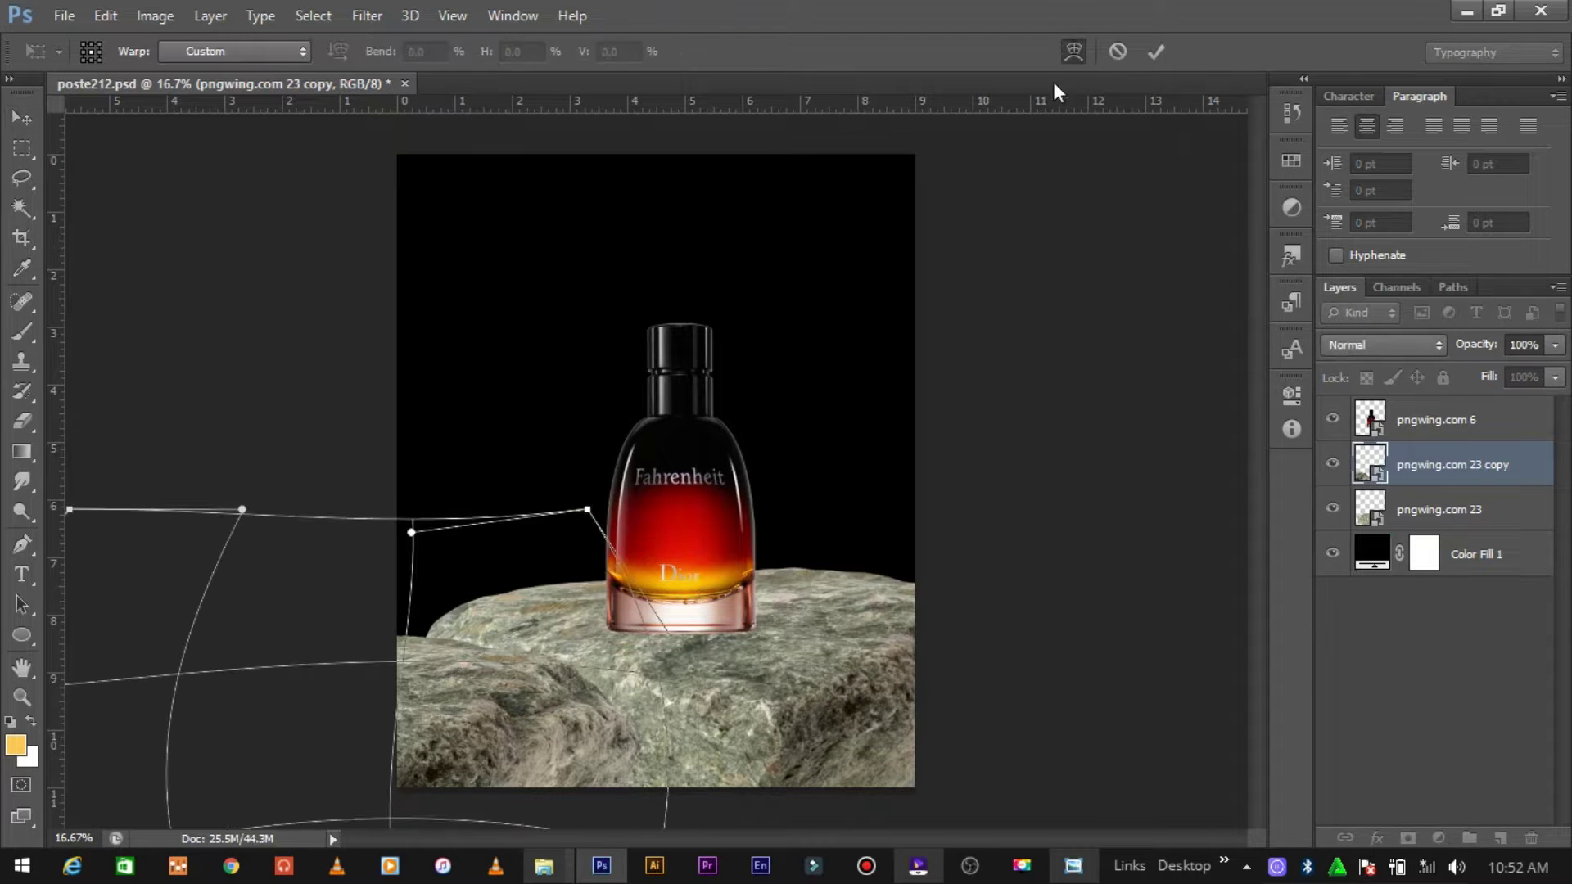
left_click_drag(638, 755, 472, 744)
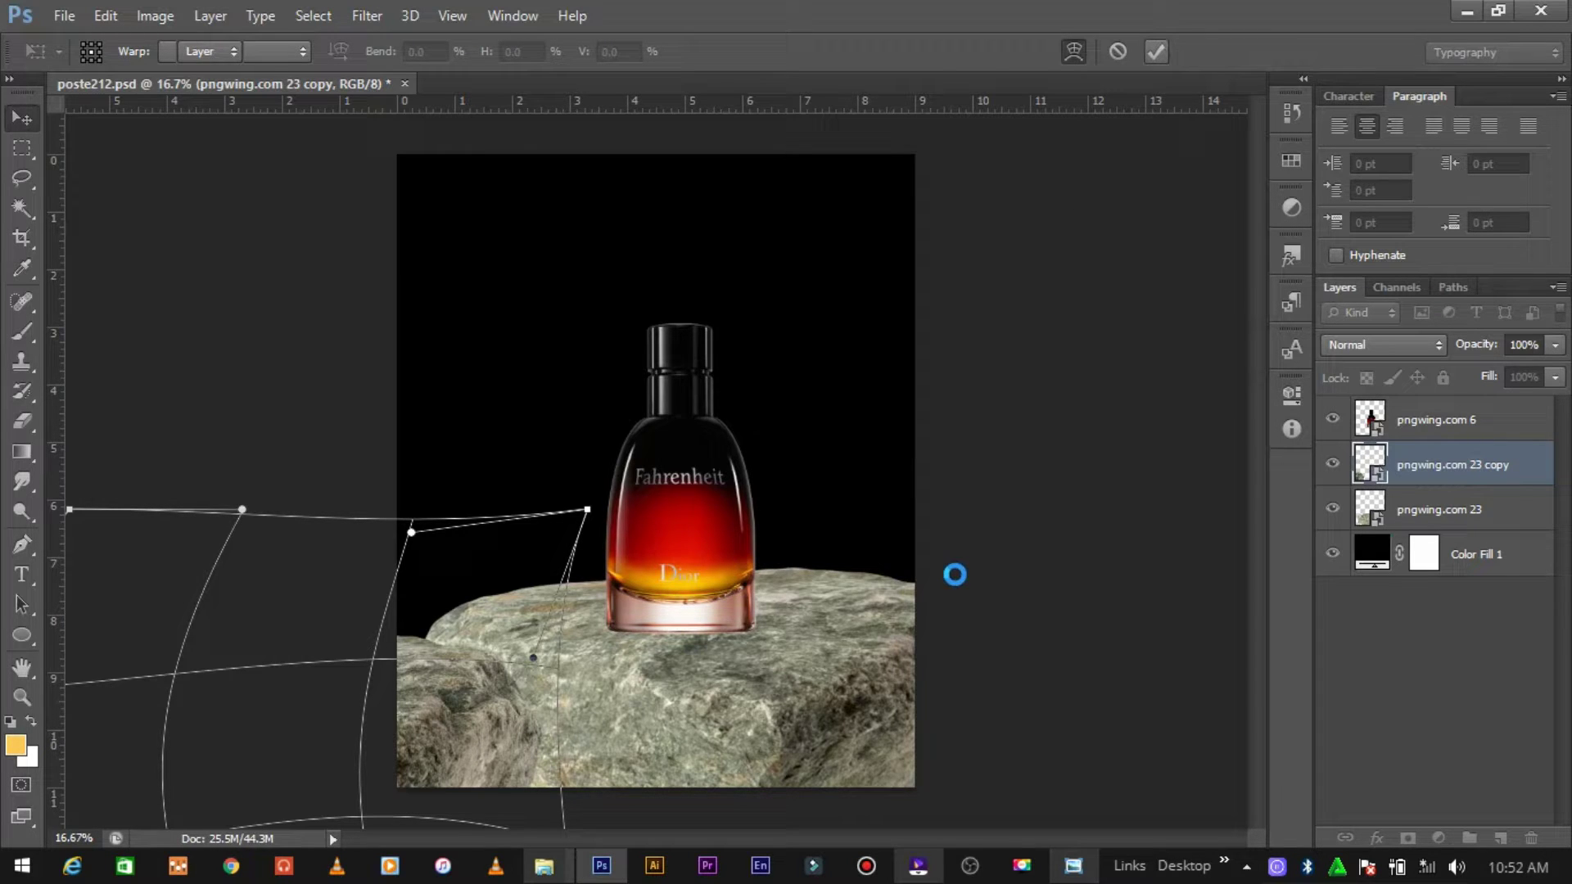
mouse_move(657, 655)
left_mouse_down()
mouse_move(590, 745)
mouse_move(557, 722)
left_mouse_up()
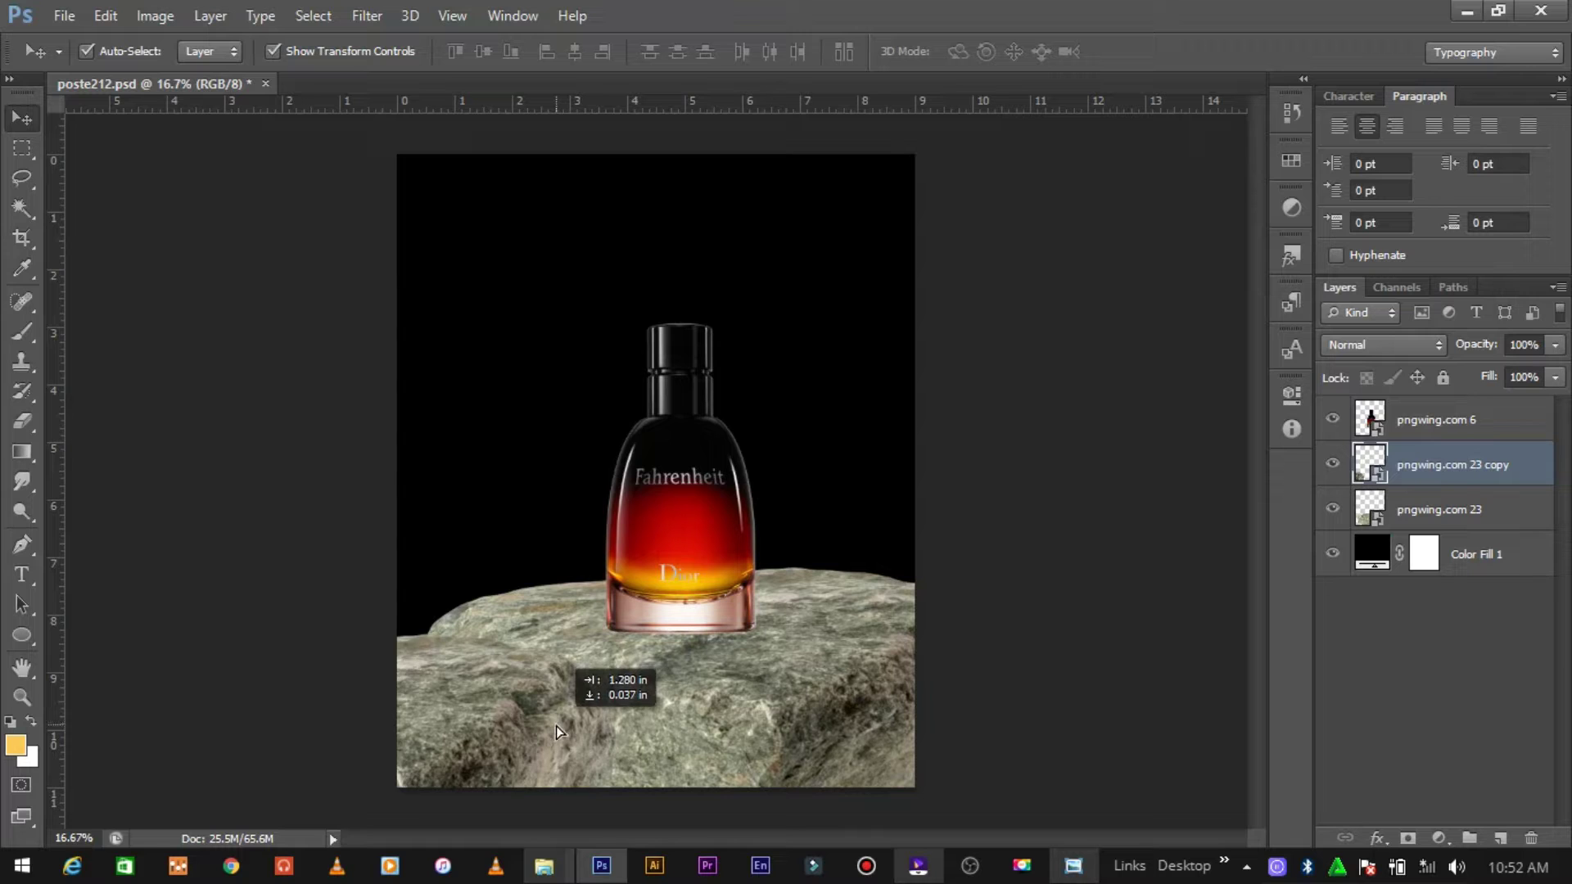
left_click_drag(556, 724, 553, 729)
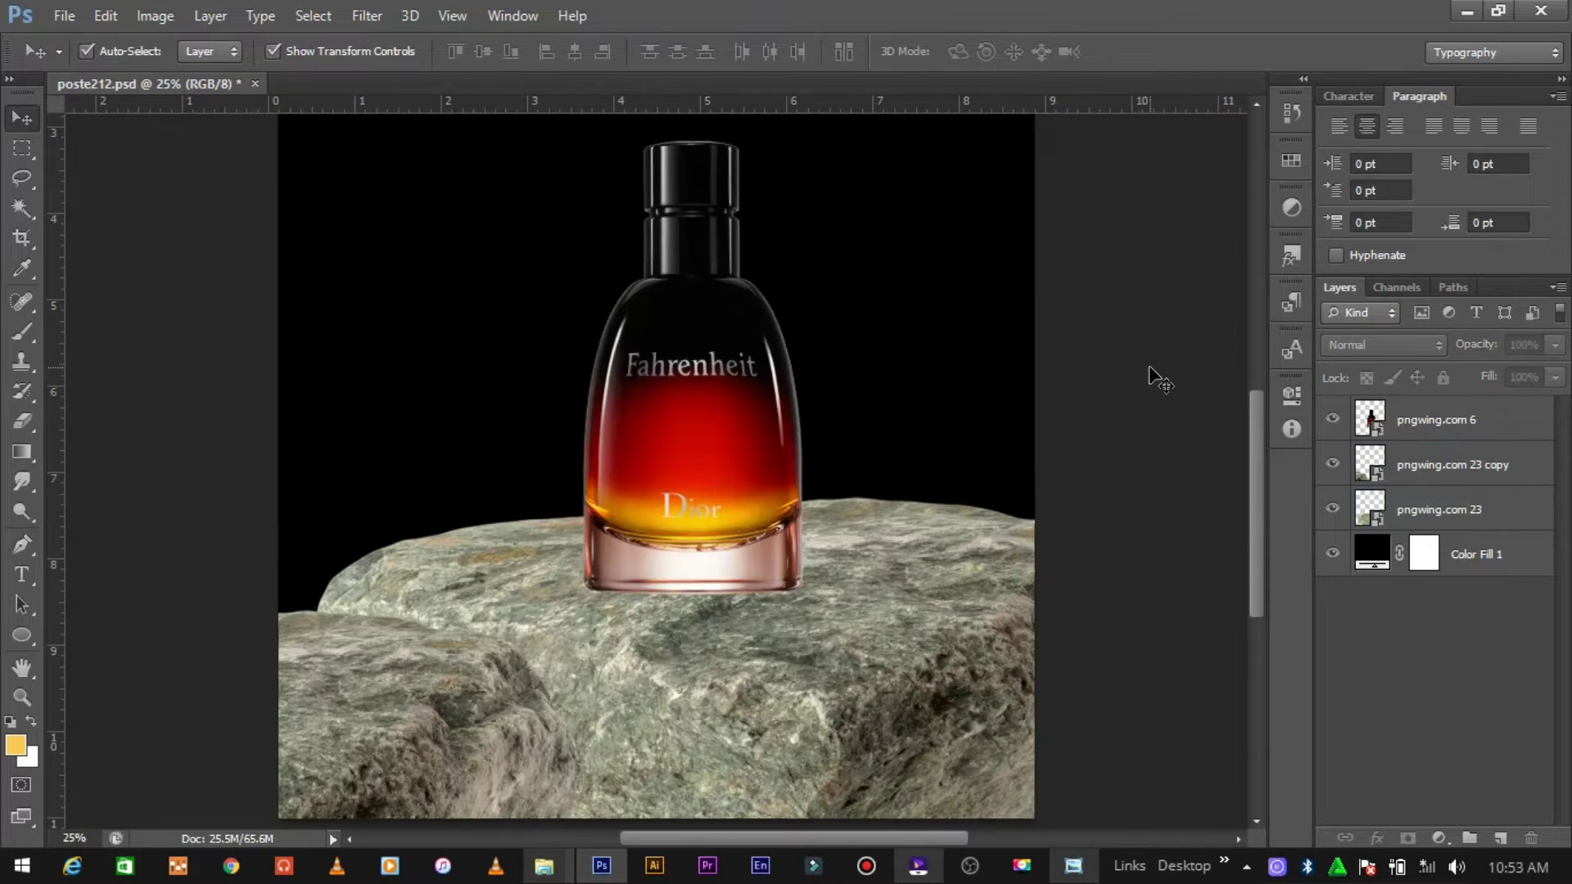
key("ctrl+minus")
left_click(672, 509)
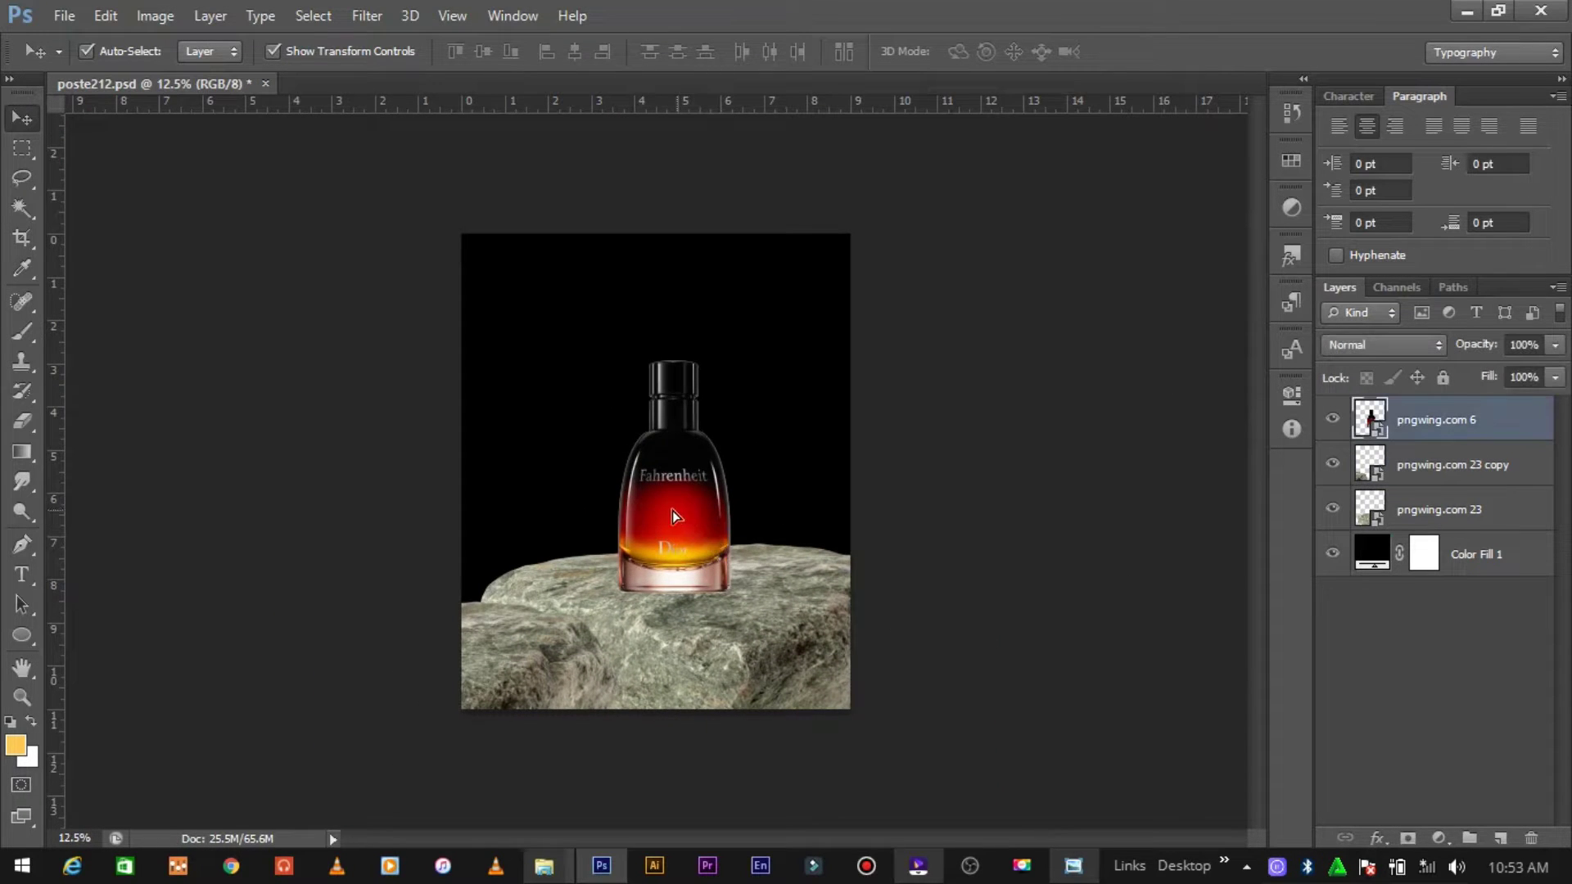
Step: Enlarge the perfume bottle to about 31% and nudge it up onto the rock
key("ctrl+t")
left_click_drag(724, 350, 733, 331)
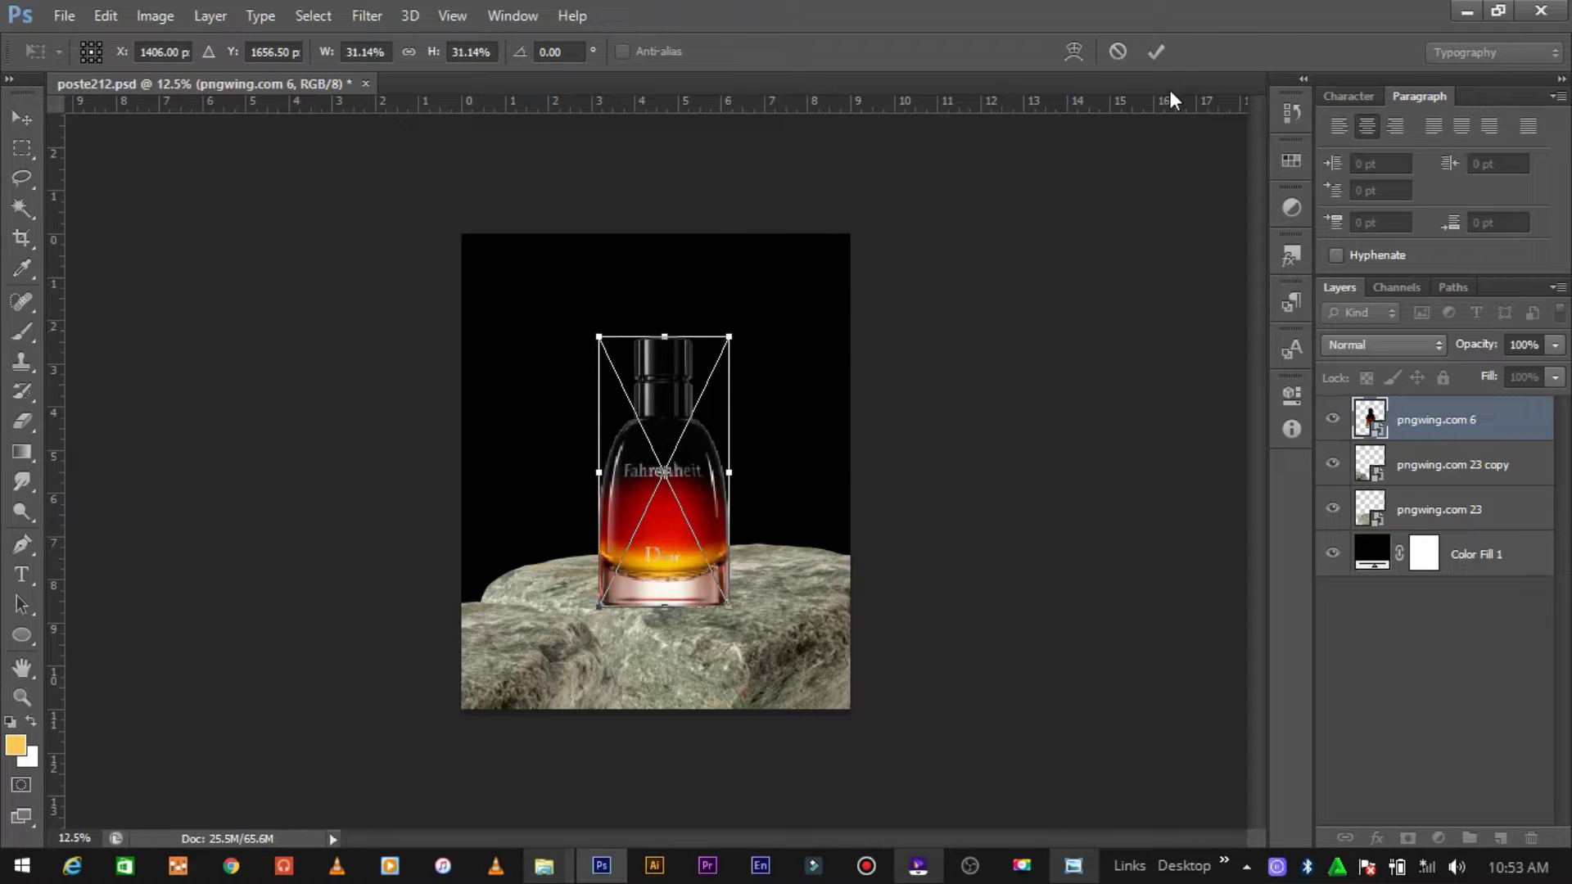
key("shift+Up")
key("shift+Up")
key("shift+Up")
key("shift+Up")
key("shift+Up")
key("shift+Up")
key("shift+Up")
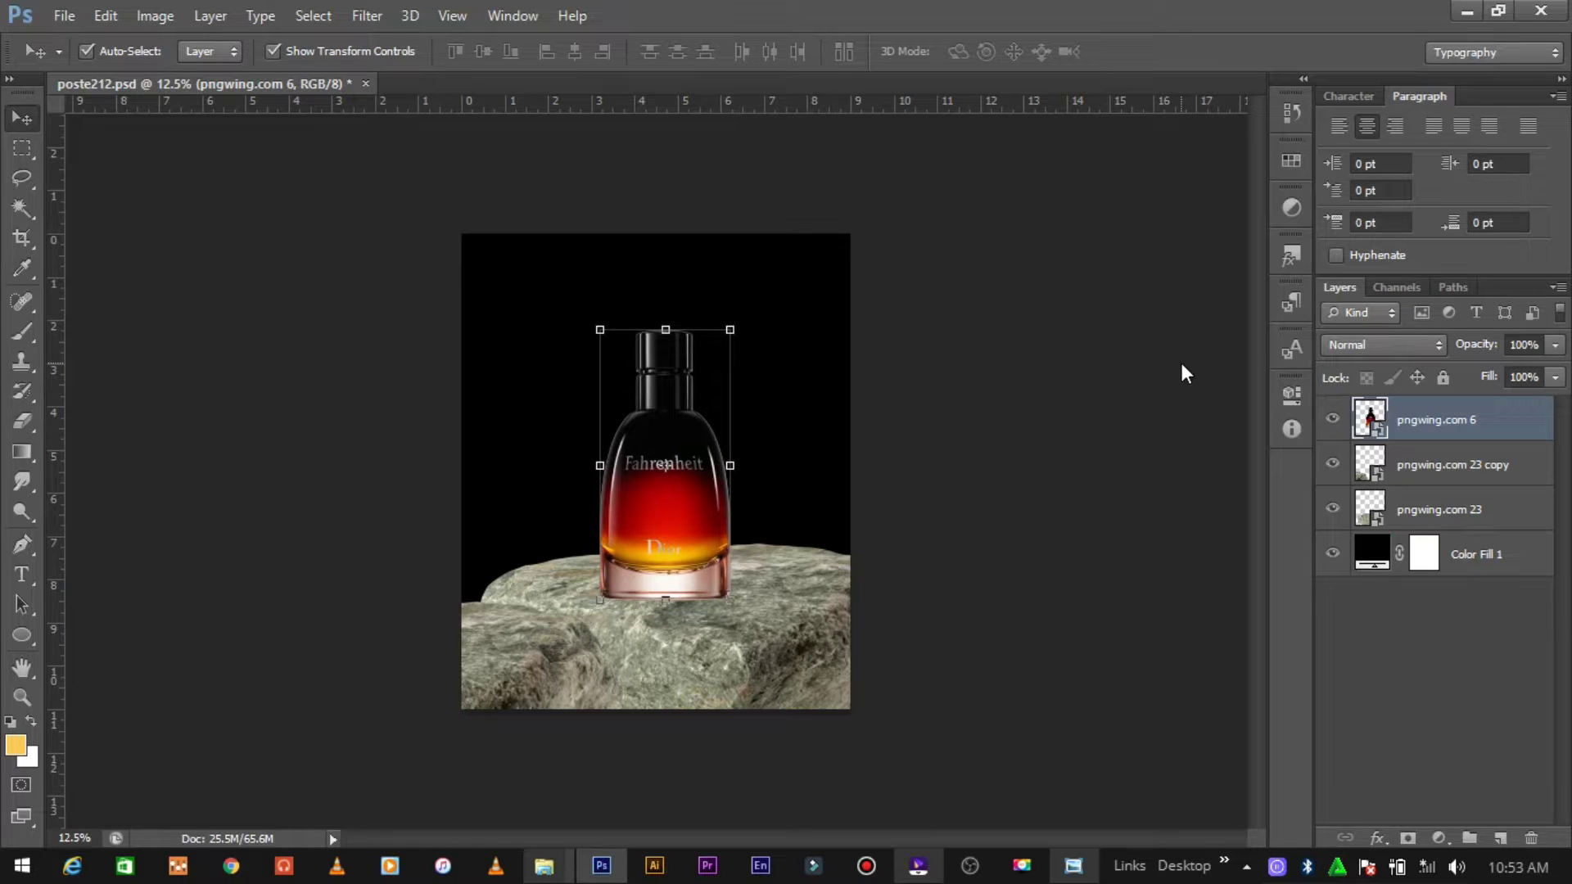
key("alt+bracketleft")
key("ctrl+plus")
key("alt+bracketleft")
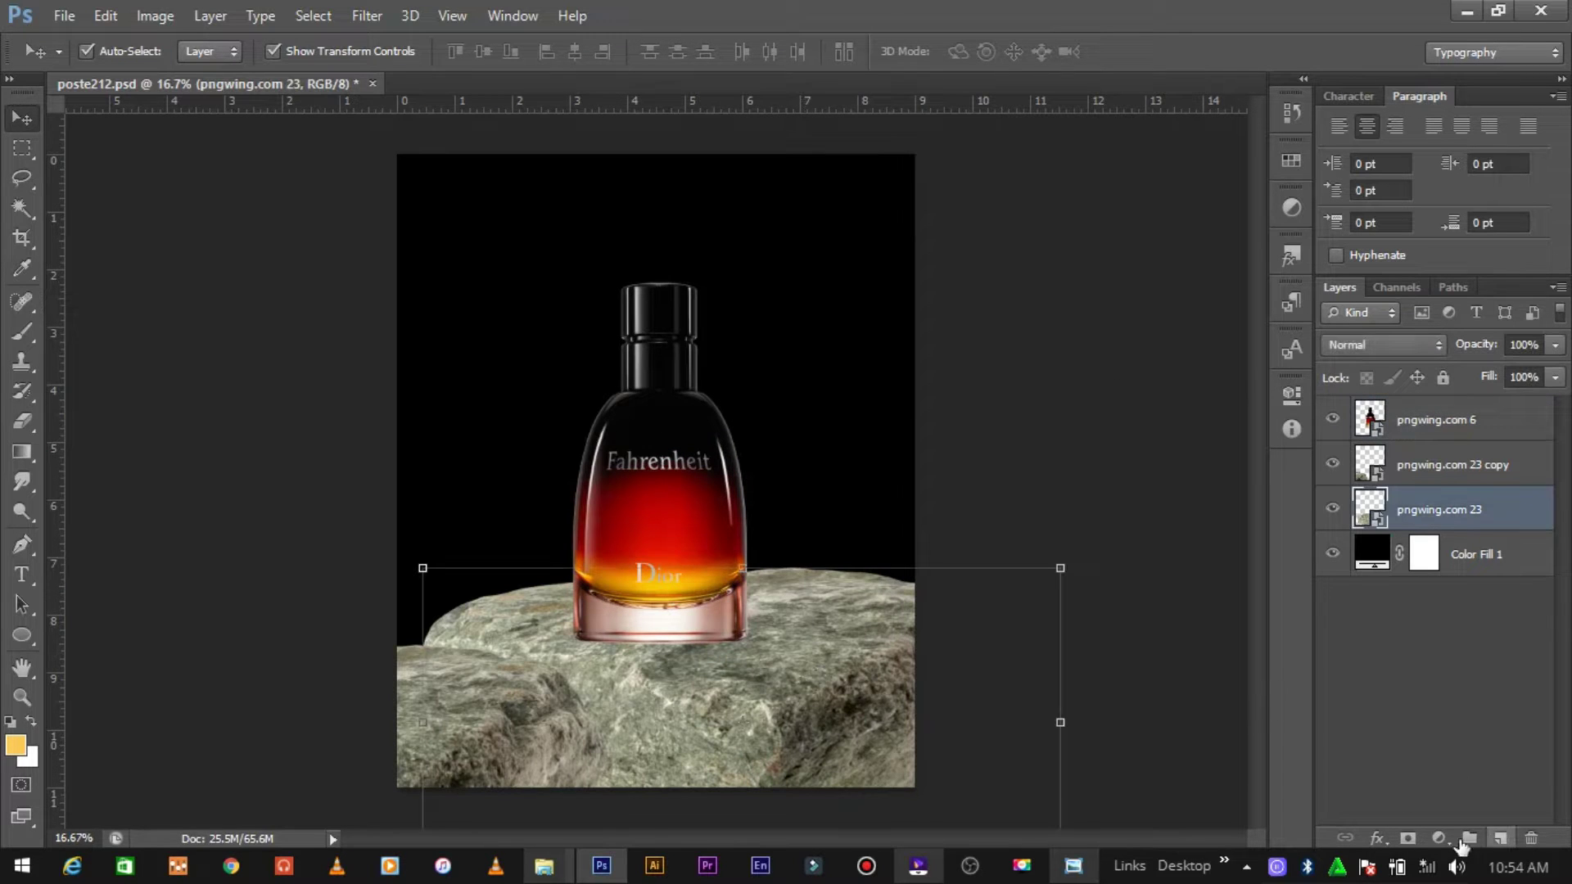
left_click(1439, 838)
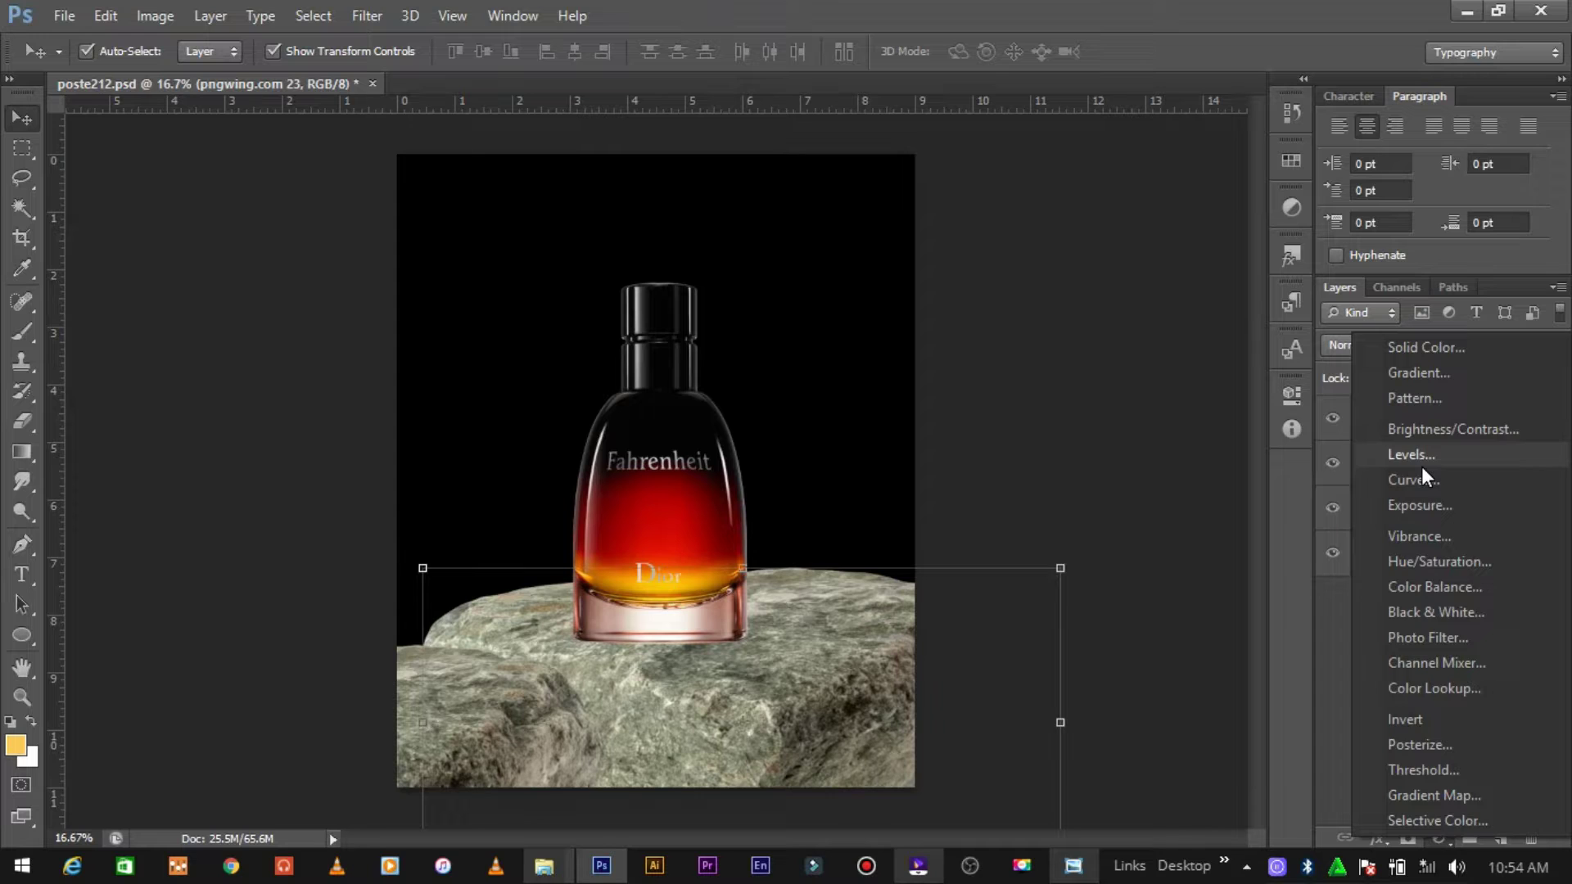
Step: Add a Levels adjustment clipped to the back rock, lowering output highlights to 158
left_click(1421, 460)
right_click(1510, 519)
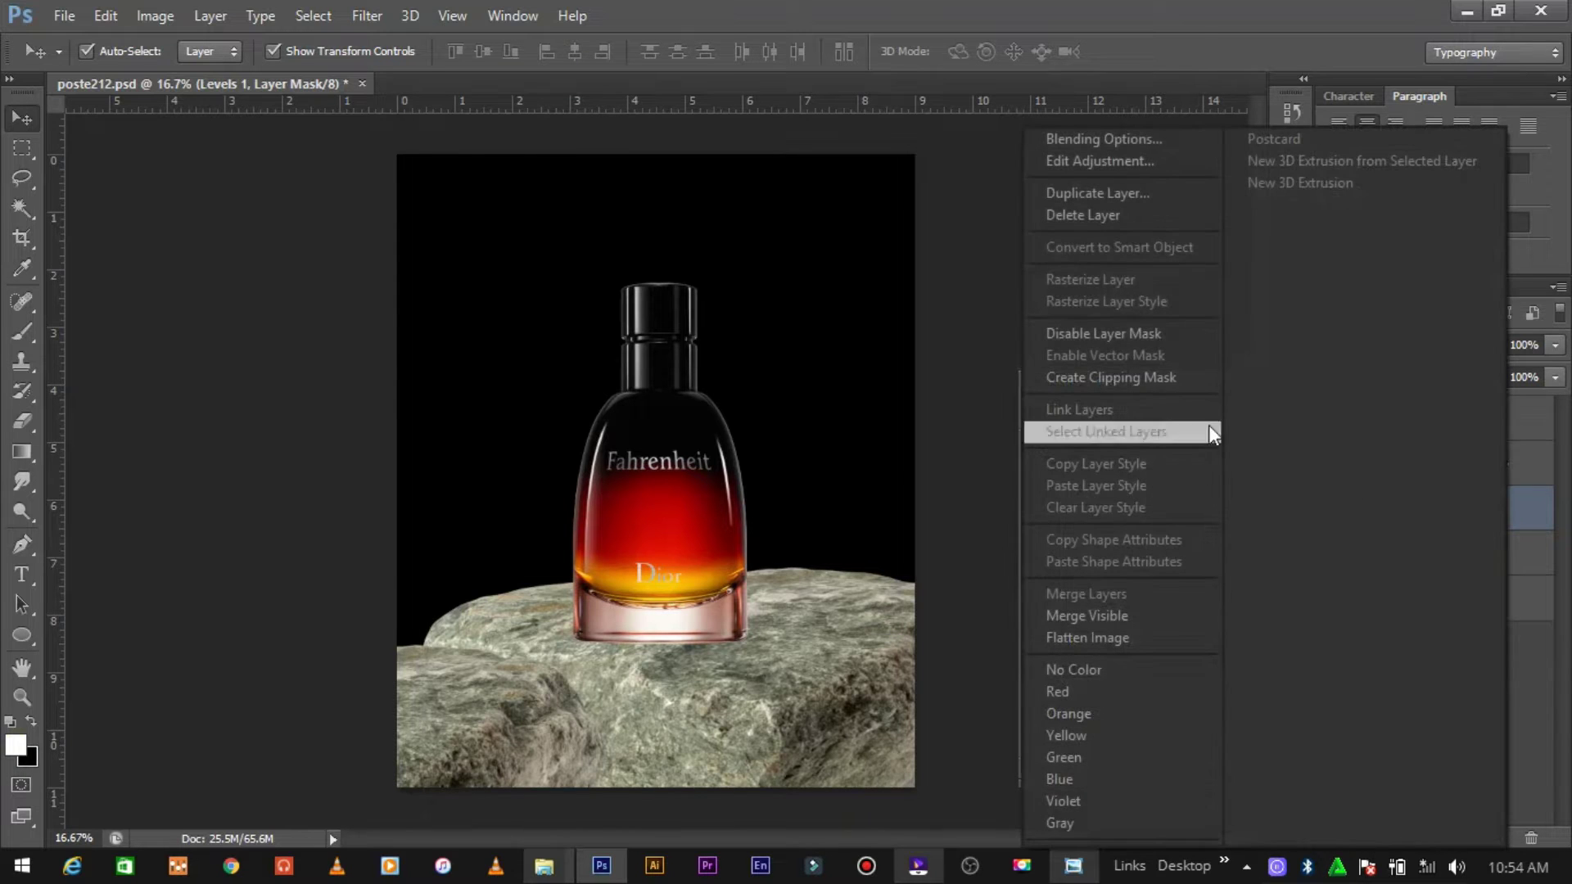
left_click(1141, 375)
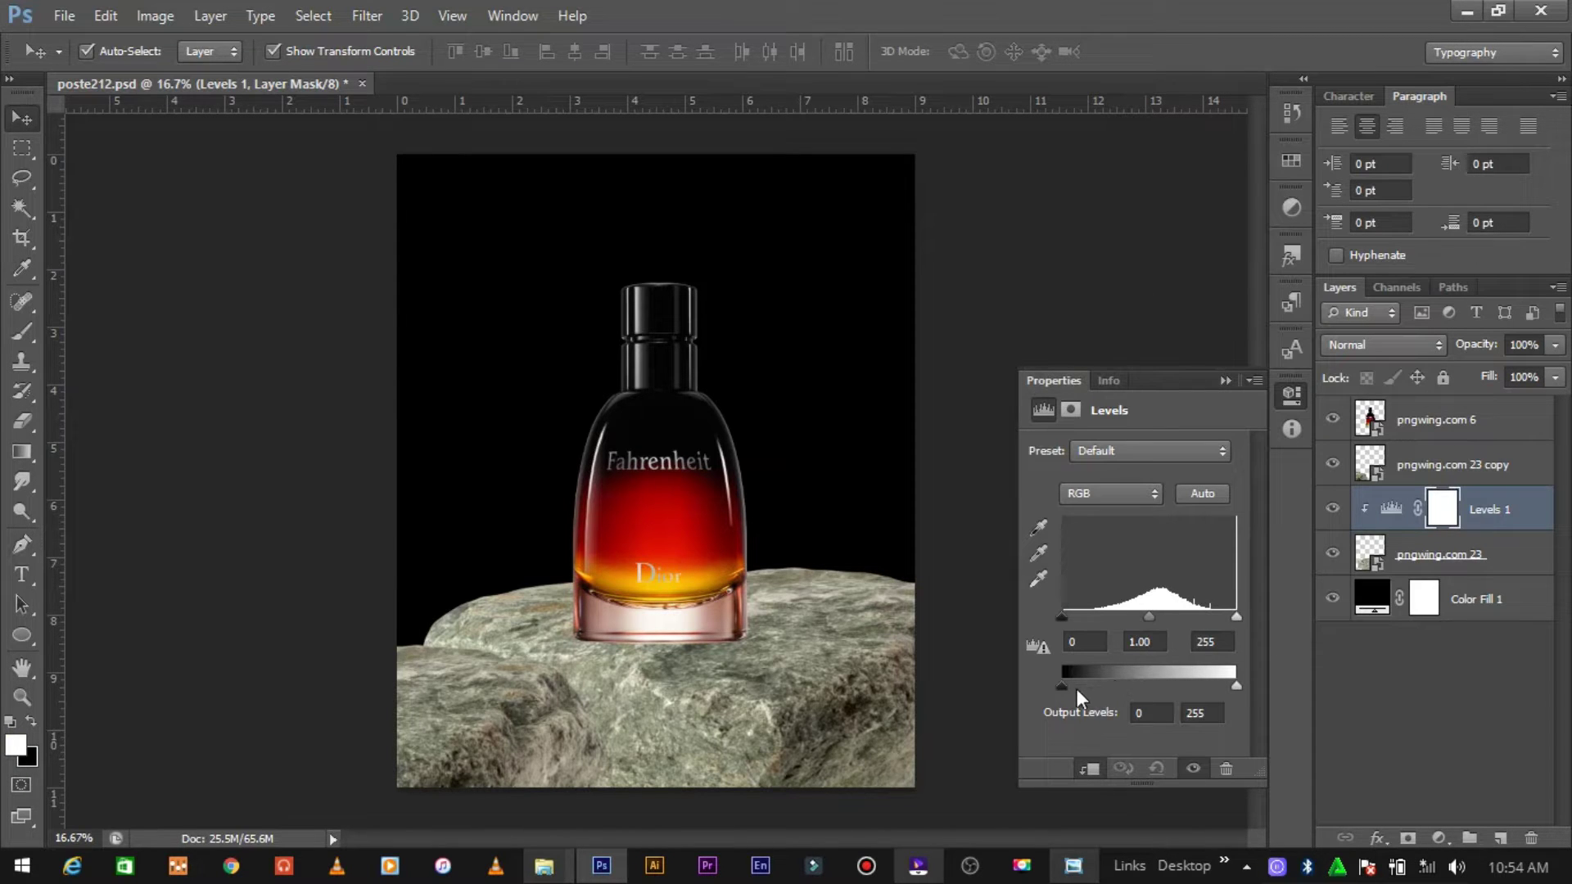
left_click_drag(1212, 691, 1146, 694)
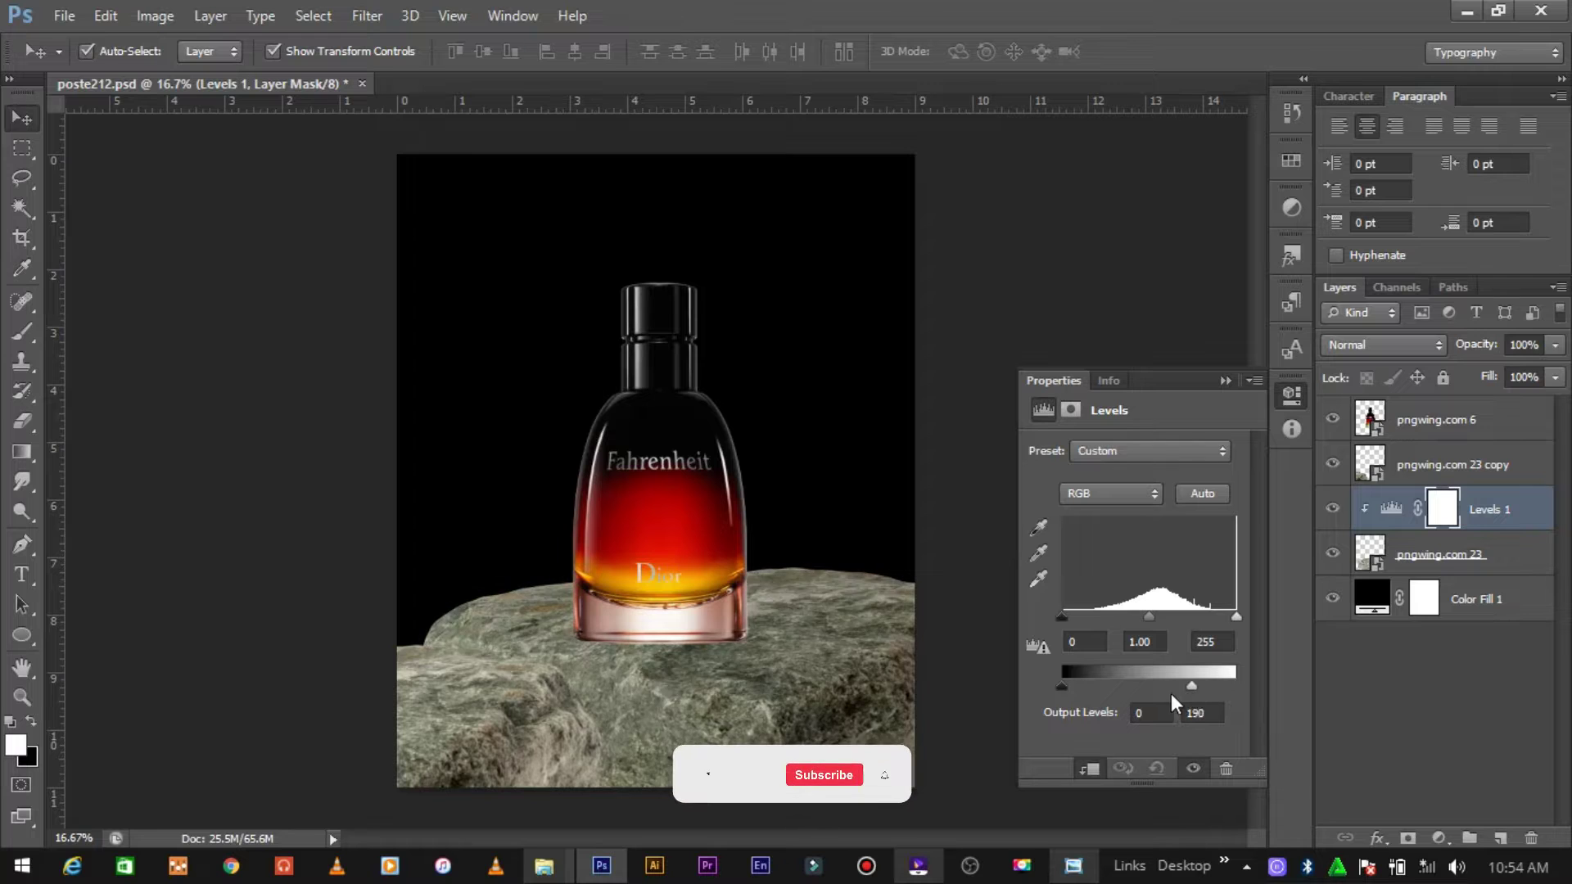
left_click_drag(1148, 695, 1171, 696)
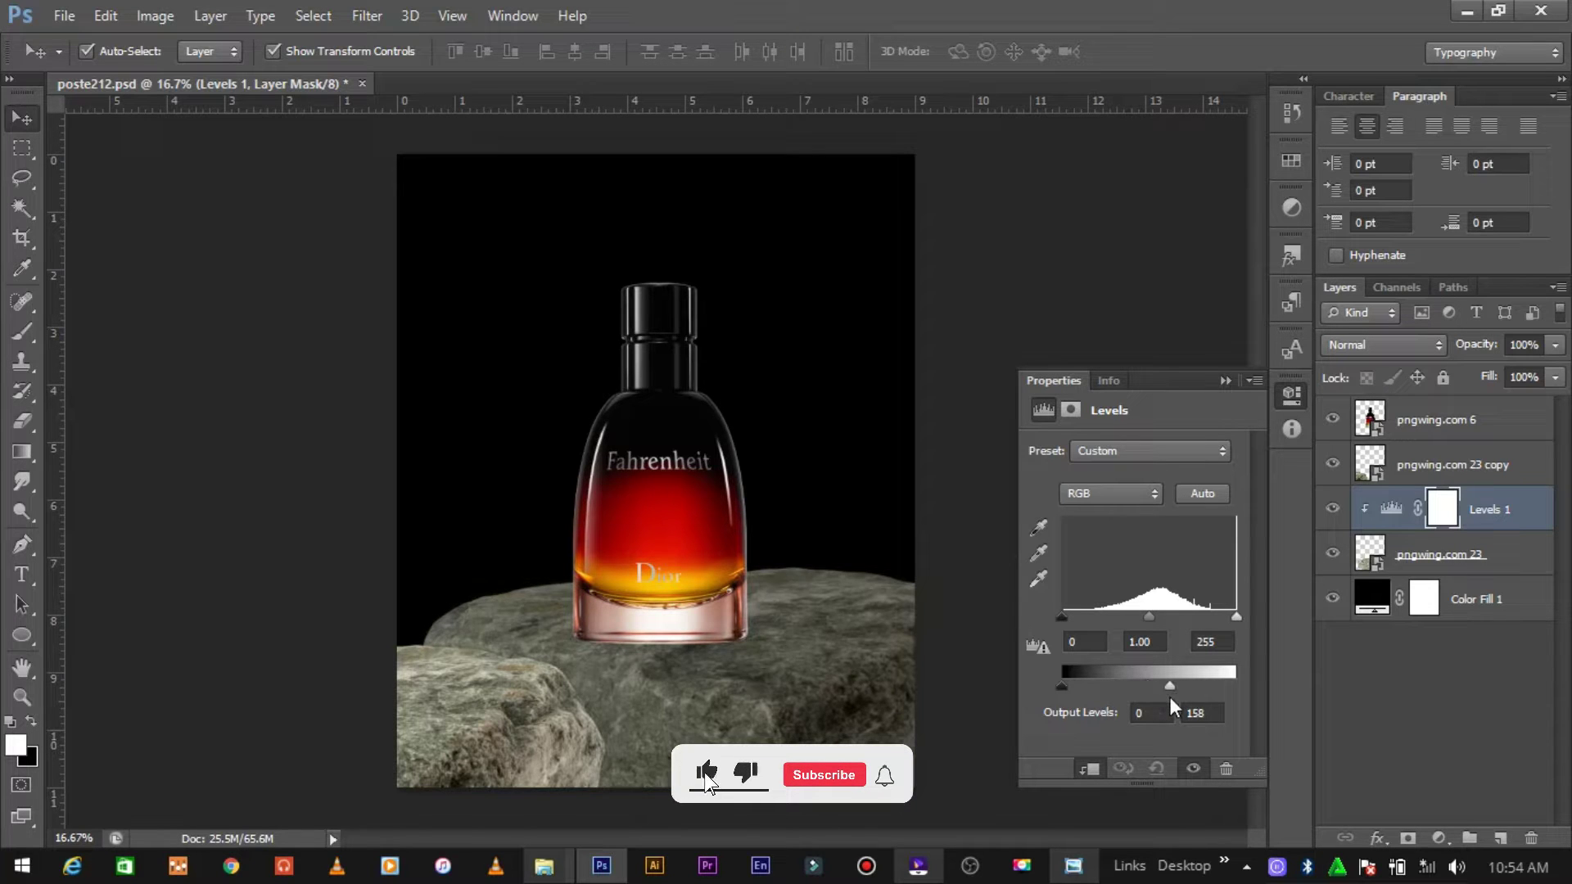
left_click(1225, 383)
left_click(847, 653)
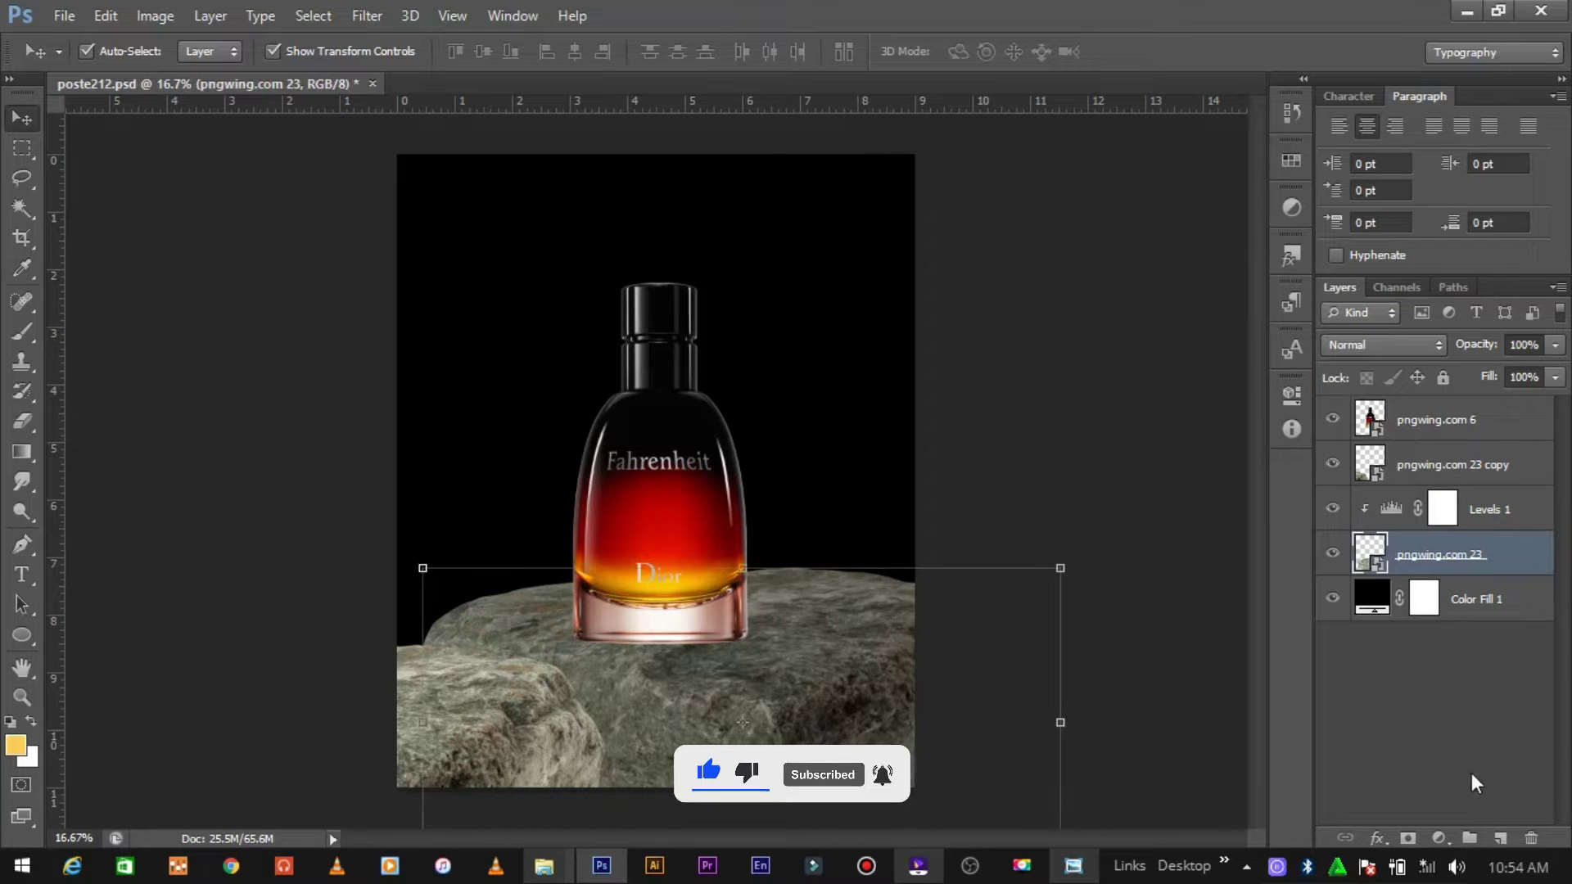
Step: Add a Curves adjustment with a darkening S-curve on the back rock
left_click(1438, 838)
left_click(1423, 488)
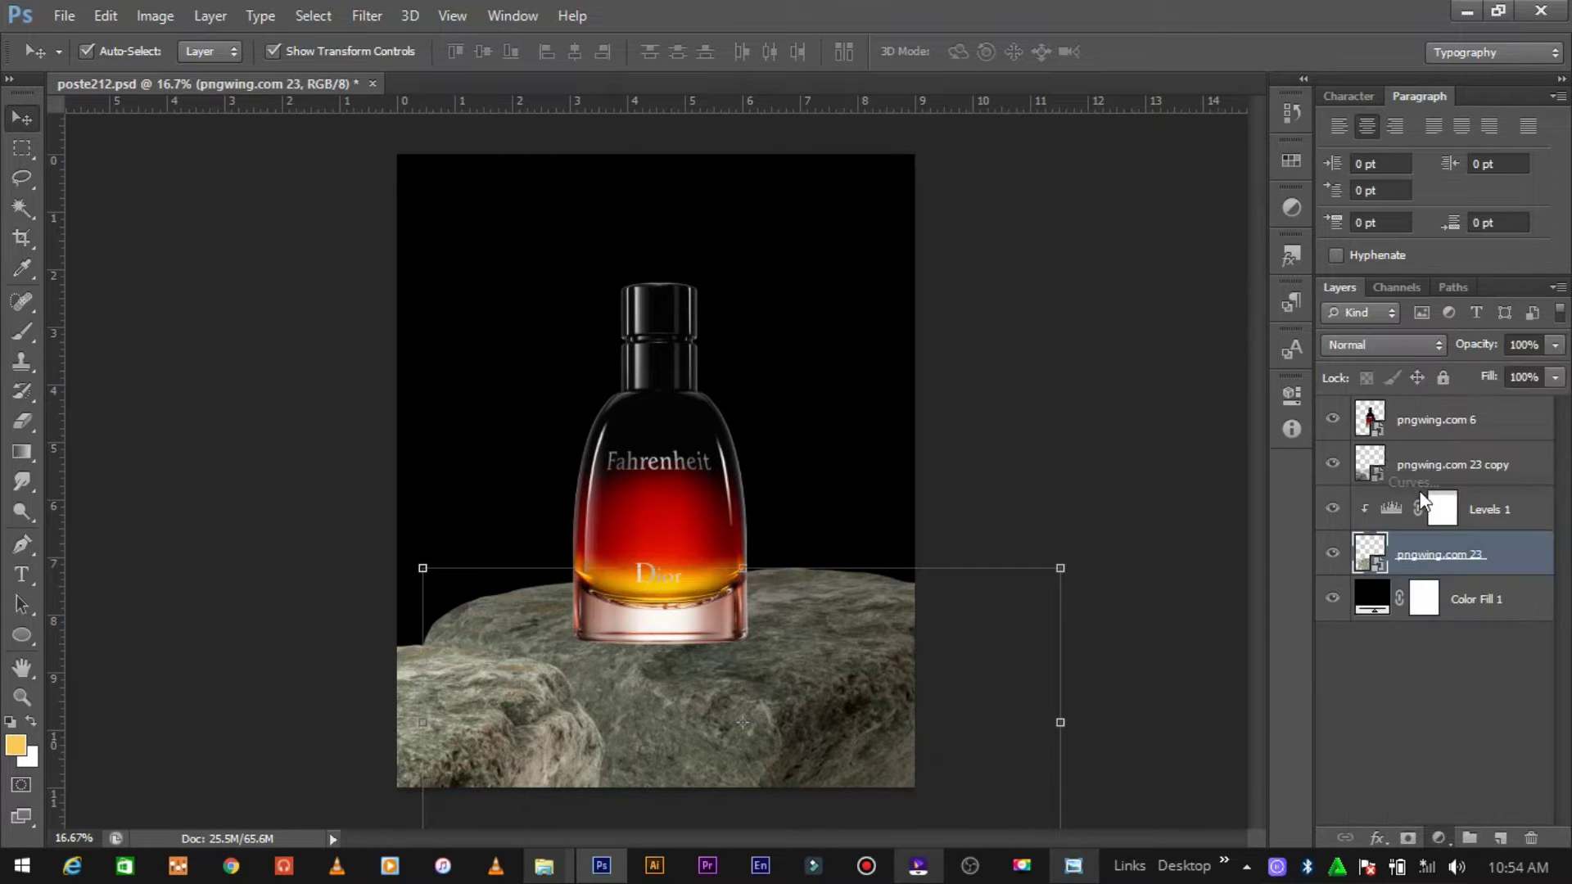
left_click_drag(1110, 624, 1122, 637)
left_click_drag(1197, 557, 1189, 551)
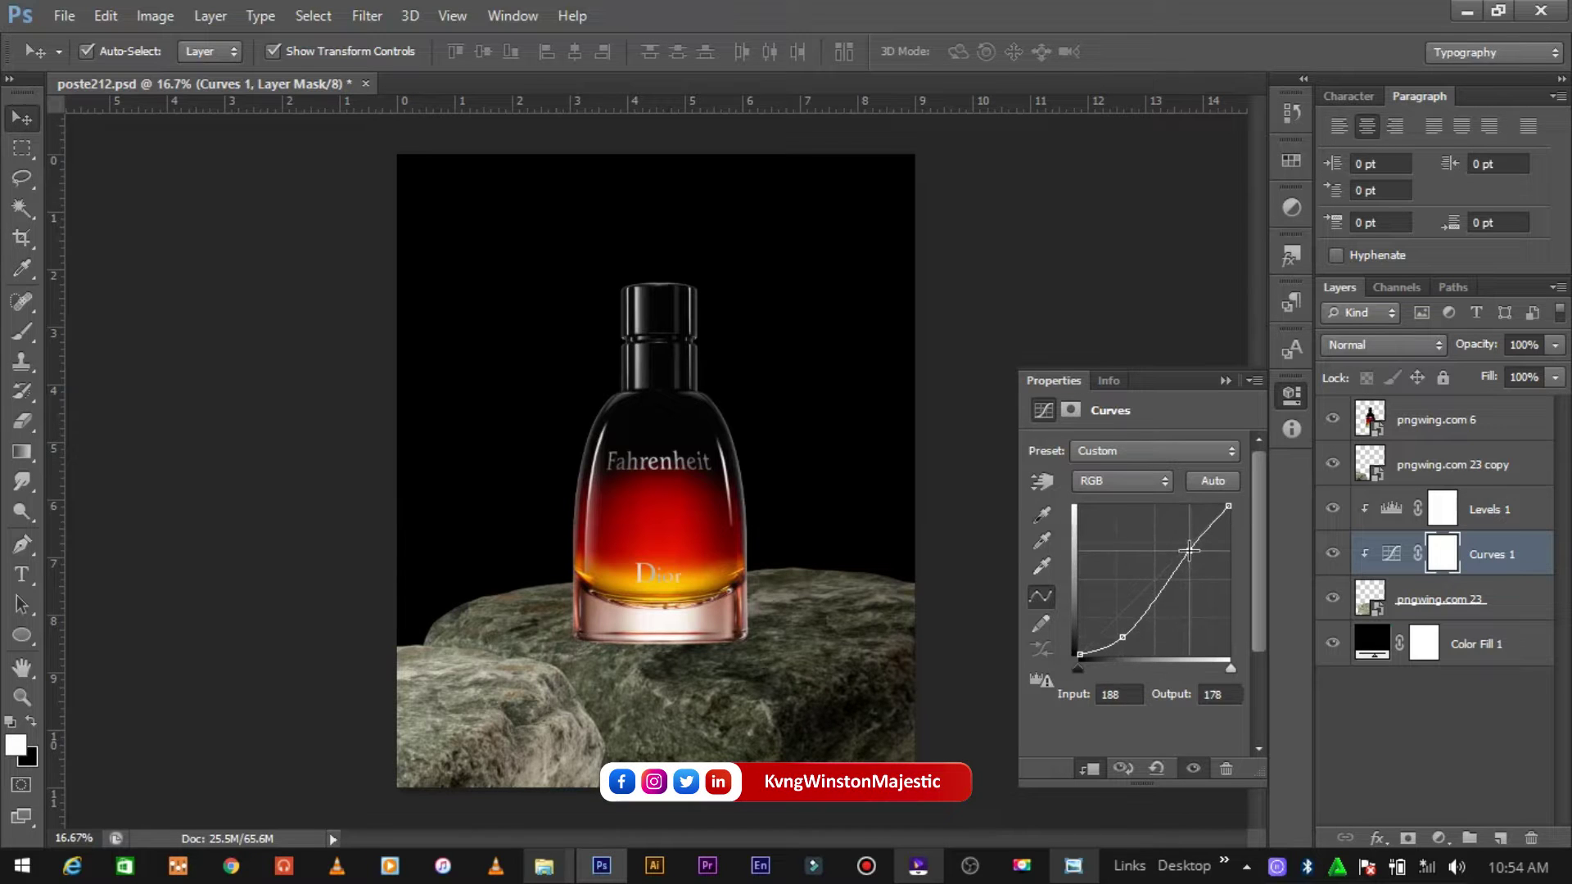
left_click_drag(1122, 637, 1135, 639)
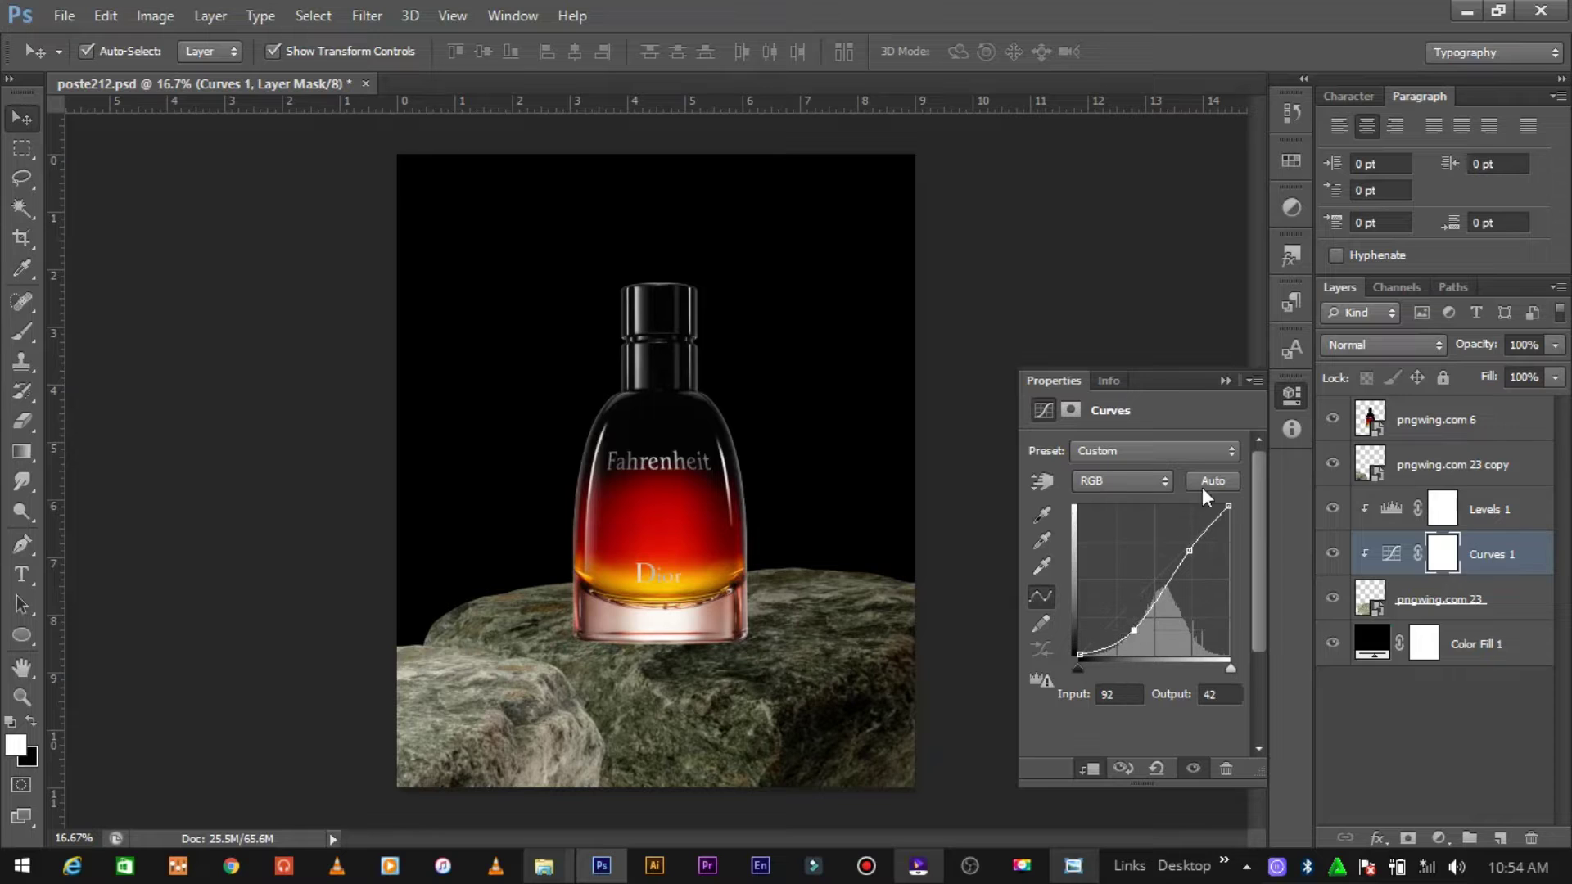
left_click(1232, 378)
Step: Add a Colorize Hue/Saturation adjustment at hue 29, saturation 22 to tint the rock brown
left_click(660, 639)
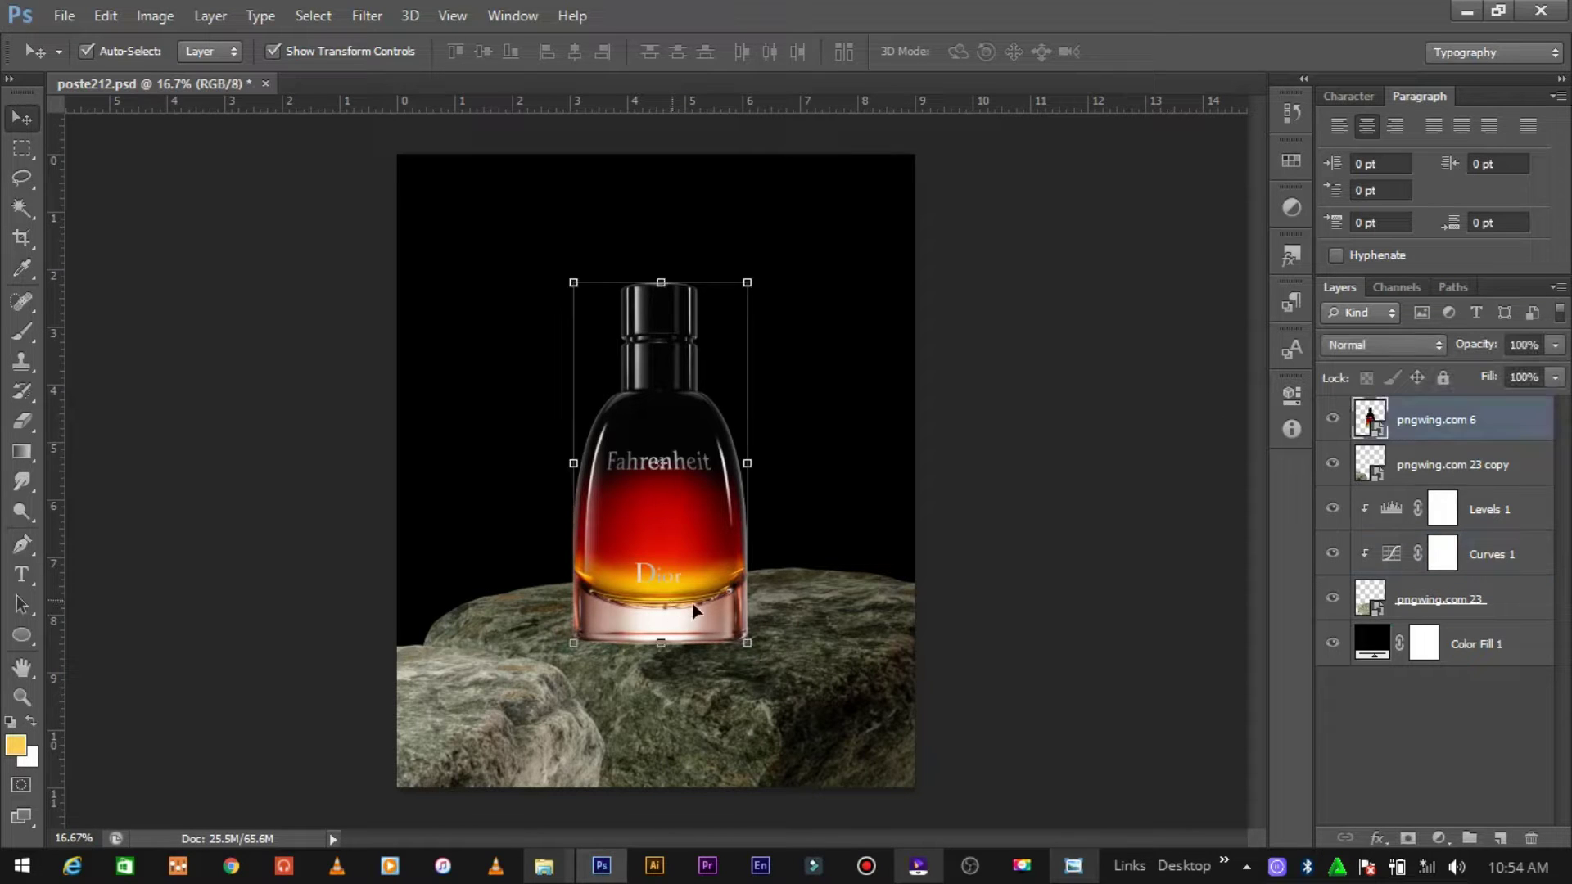
left_click(843, 680)
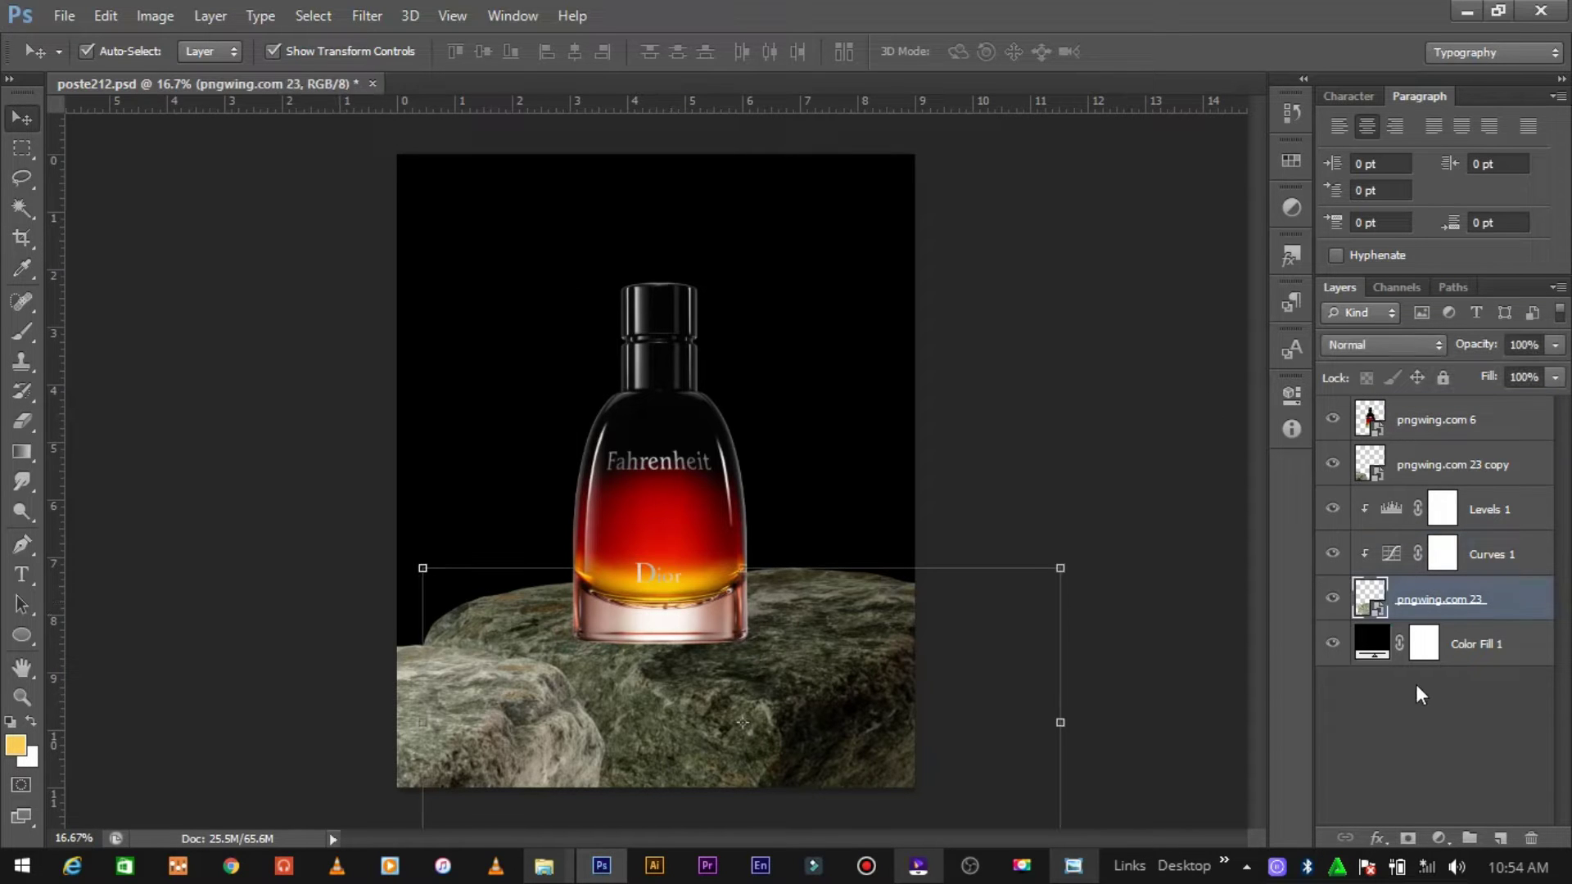
left_click(1438, 838)
left_click(1410, 570)
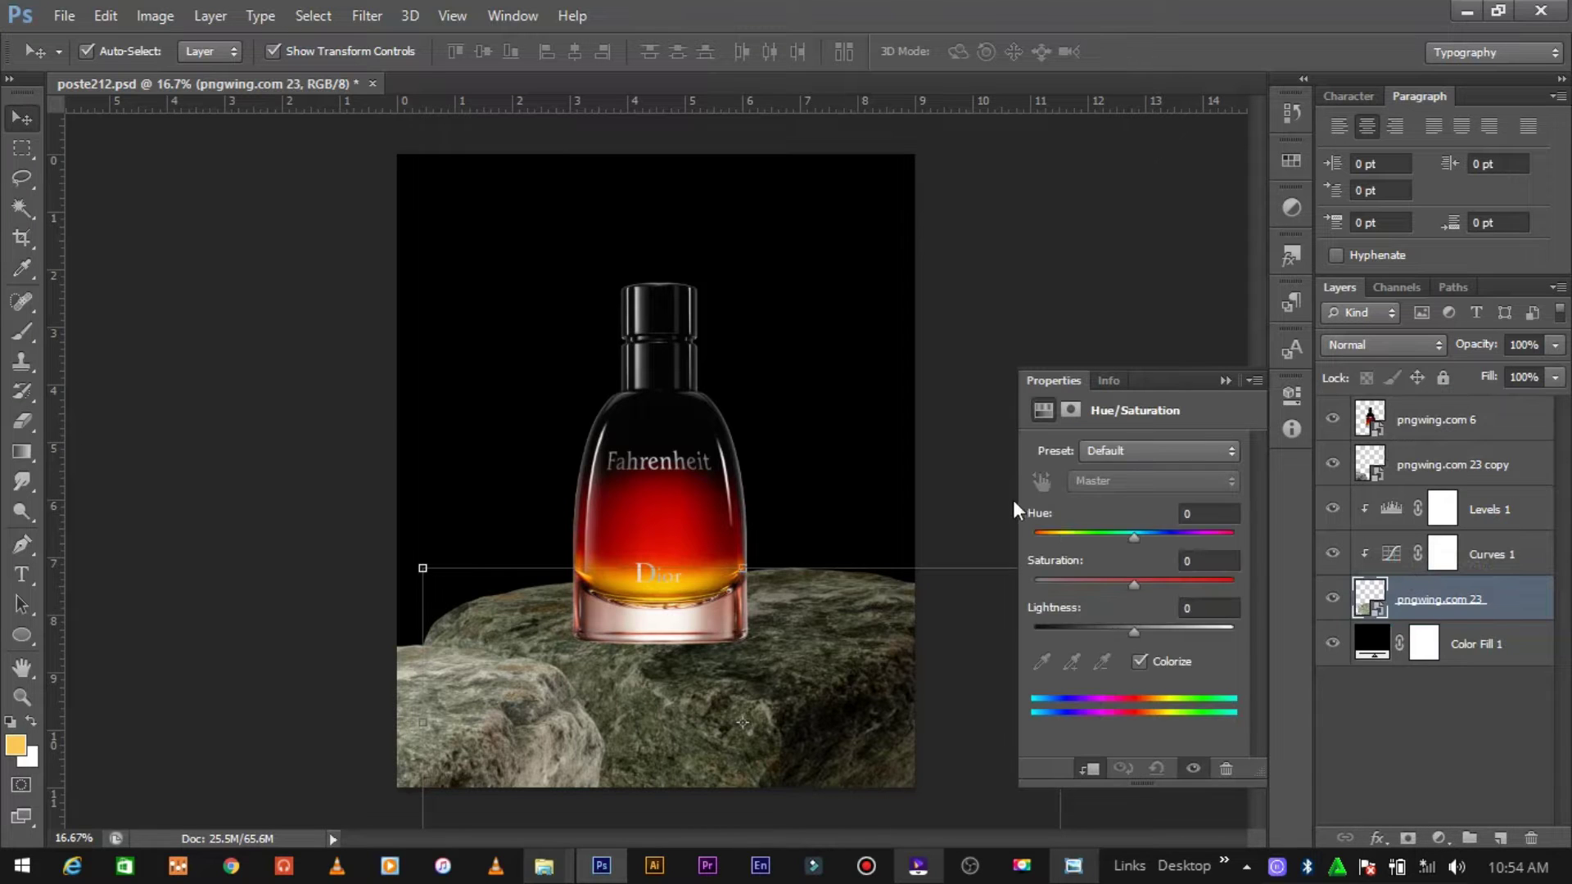
left_click(1139, 662)
left_click(1055, 533)
left_click_drag(1074, 536, 1050, 538)
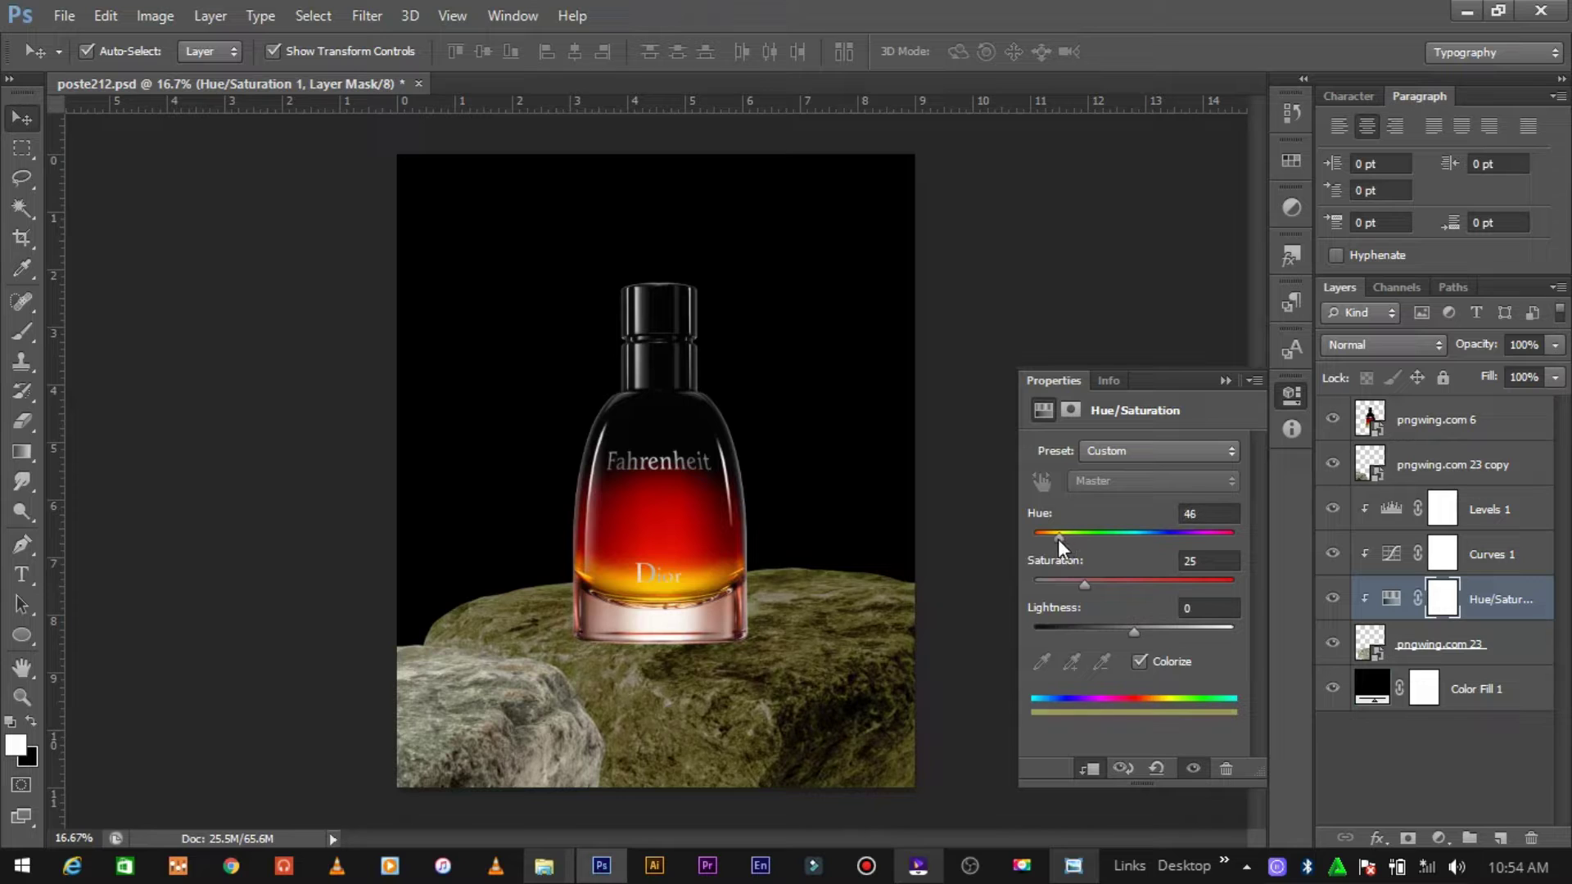
left_click(1050, 539)
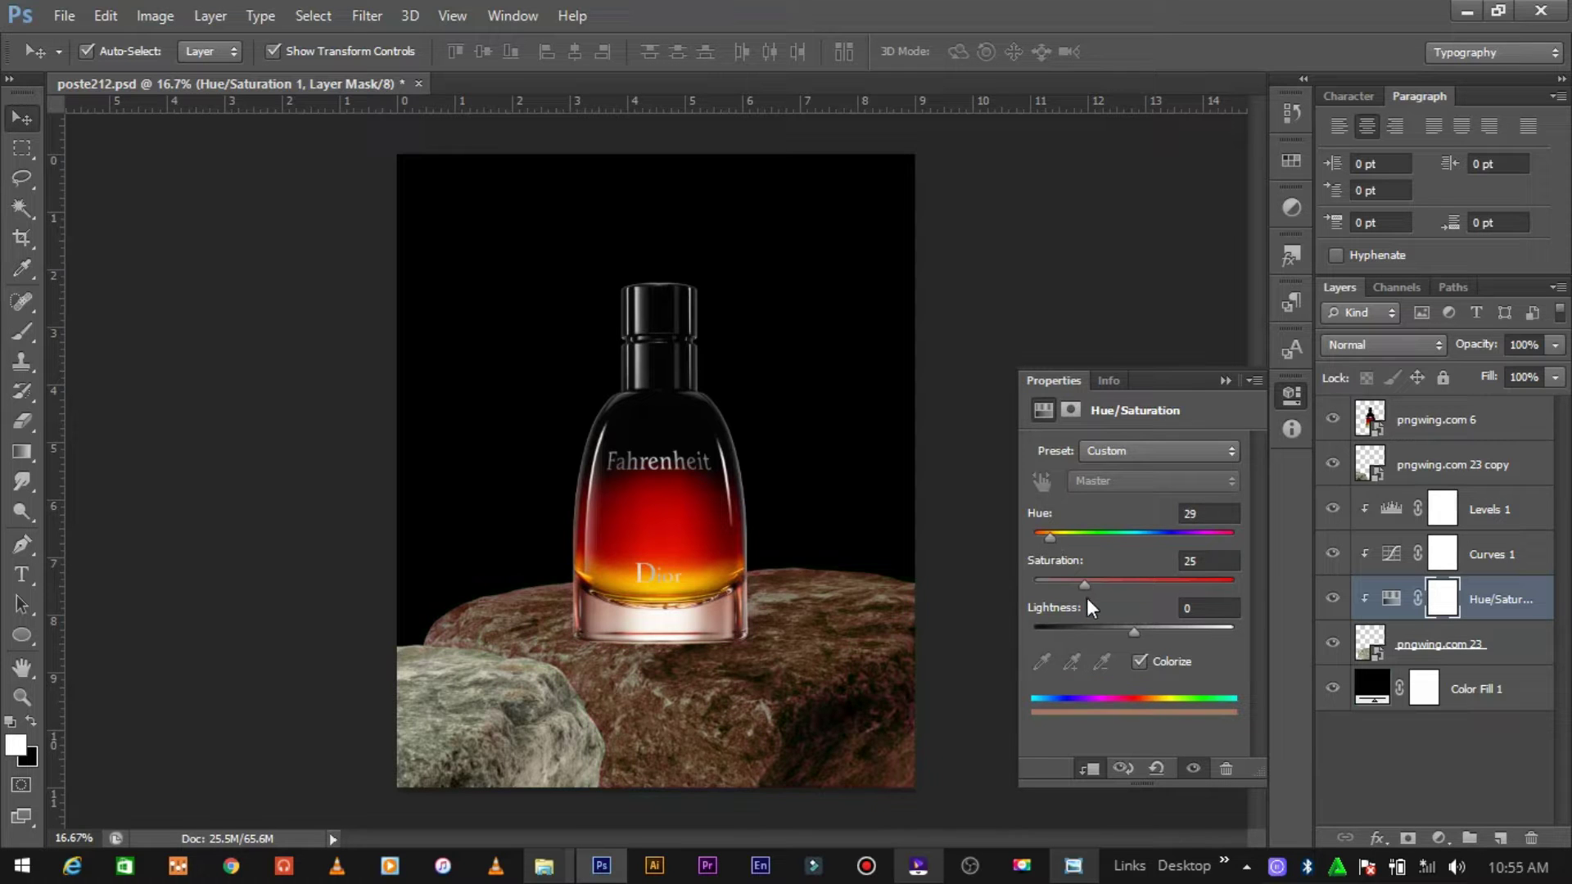
mouse_move(1078, 592)
left_mouse_down()
mouse_move(1065, 591)
mouse_move(1078, 591)
left_mouse_up()
left_click(1225, 381)
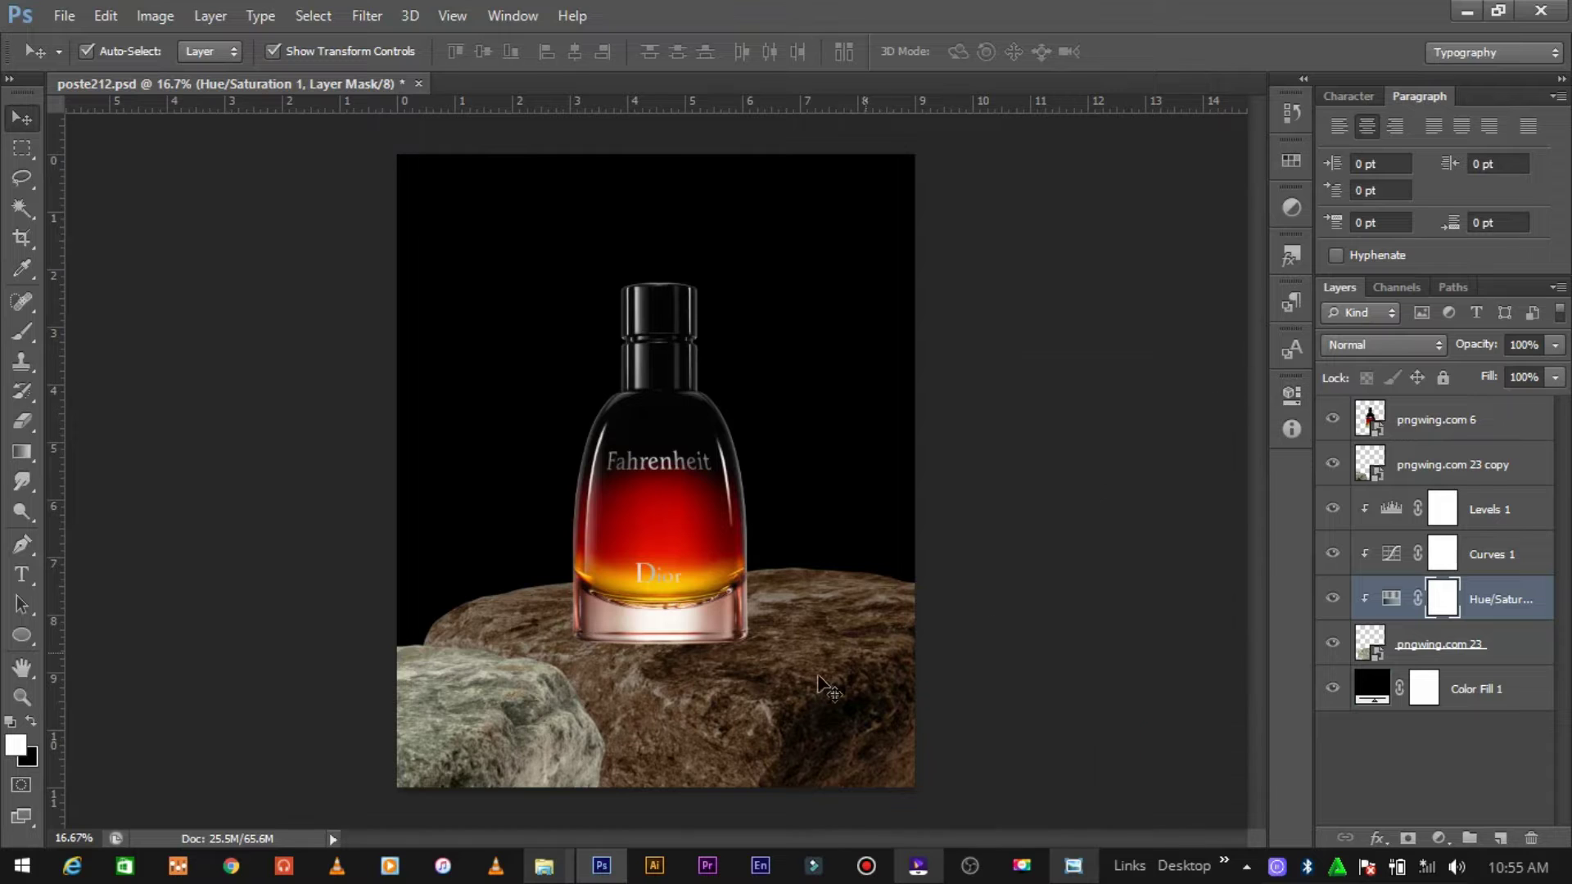
left_click(841, 686)
Step: Add a clipped empty layer on the rock copy and copy the Levels, Curves, Hue/Saturation adjustments onto it
left_click(1501, 613)
left_click(1495, 502, "shift")
left_click(1466, 464)
left_click(1501, 839)
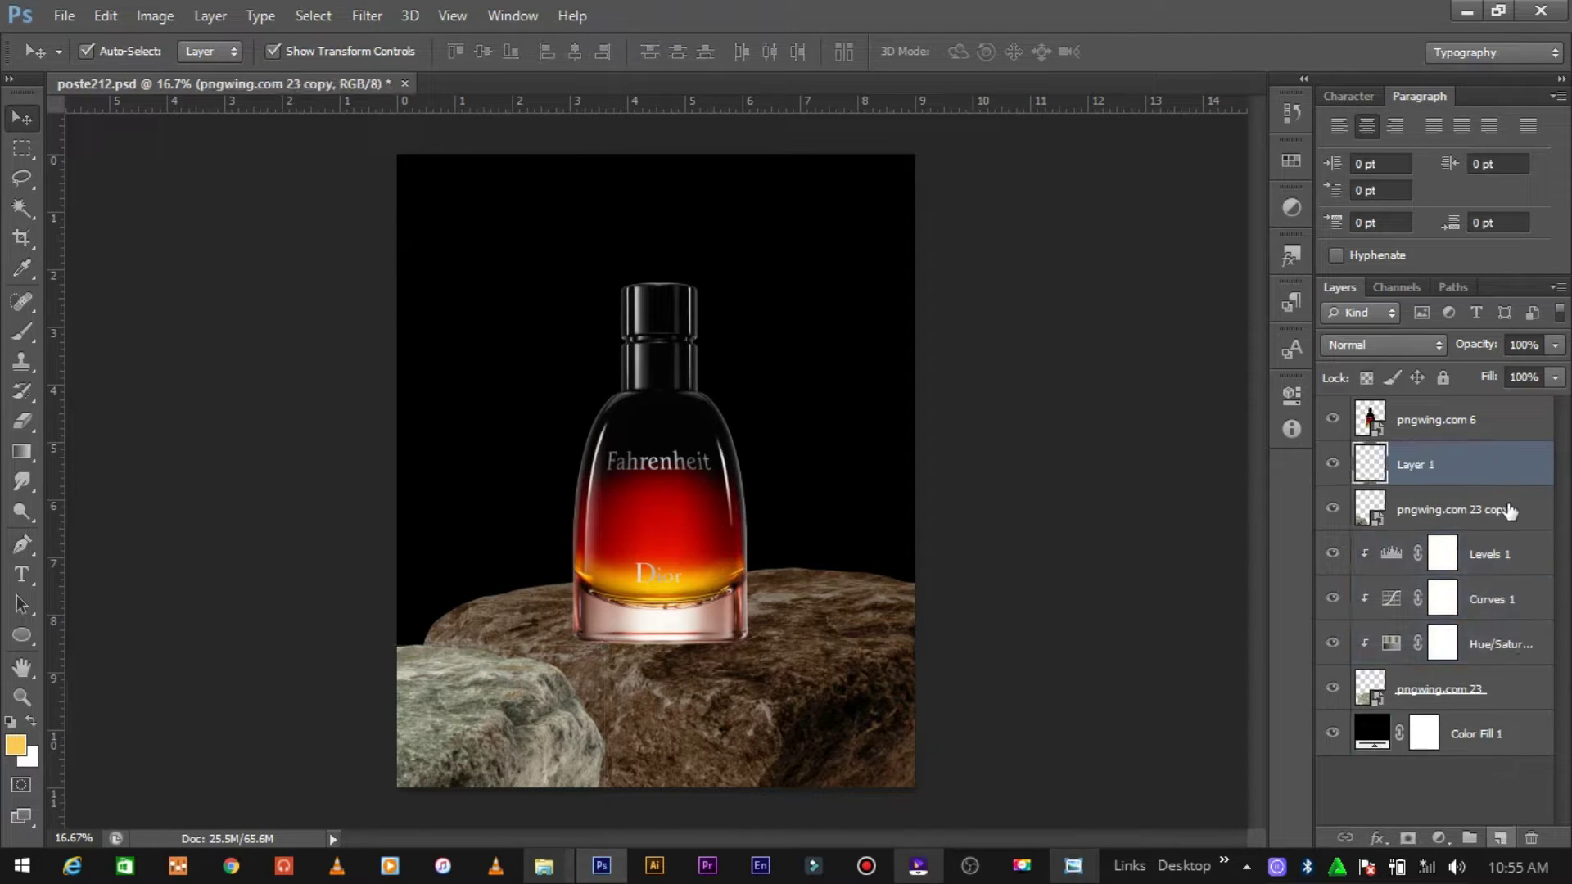
right_click(1463, 470)
left_click(1070, 377)
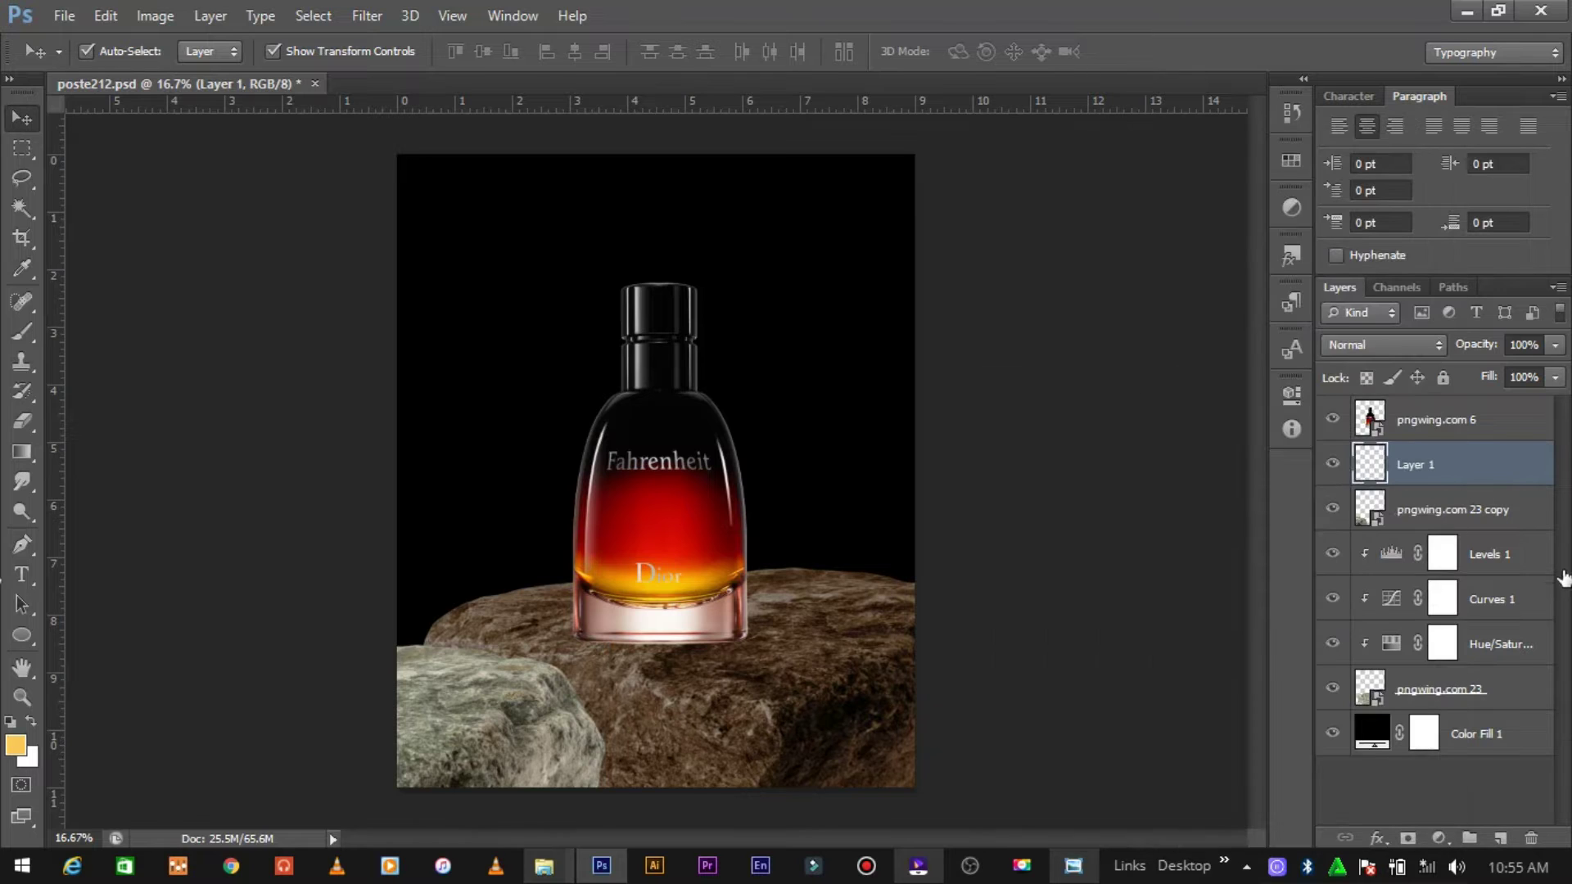
left_click(1511, 647)
left_click(1498, 560, "shift")
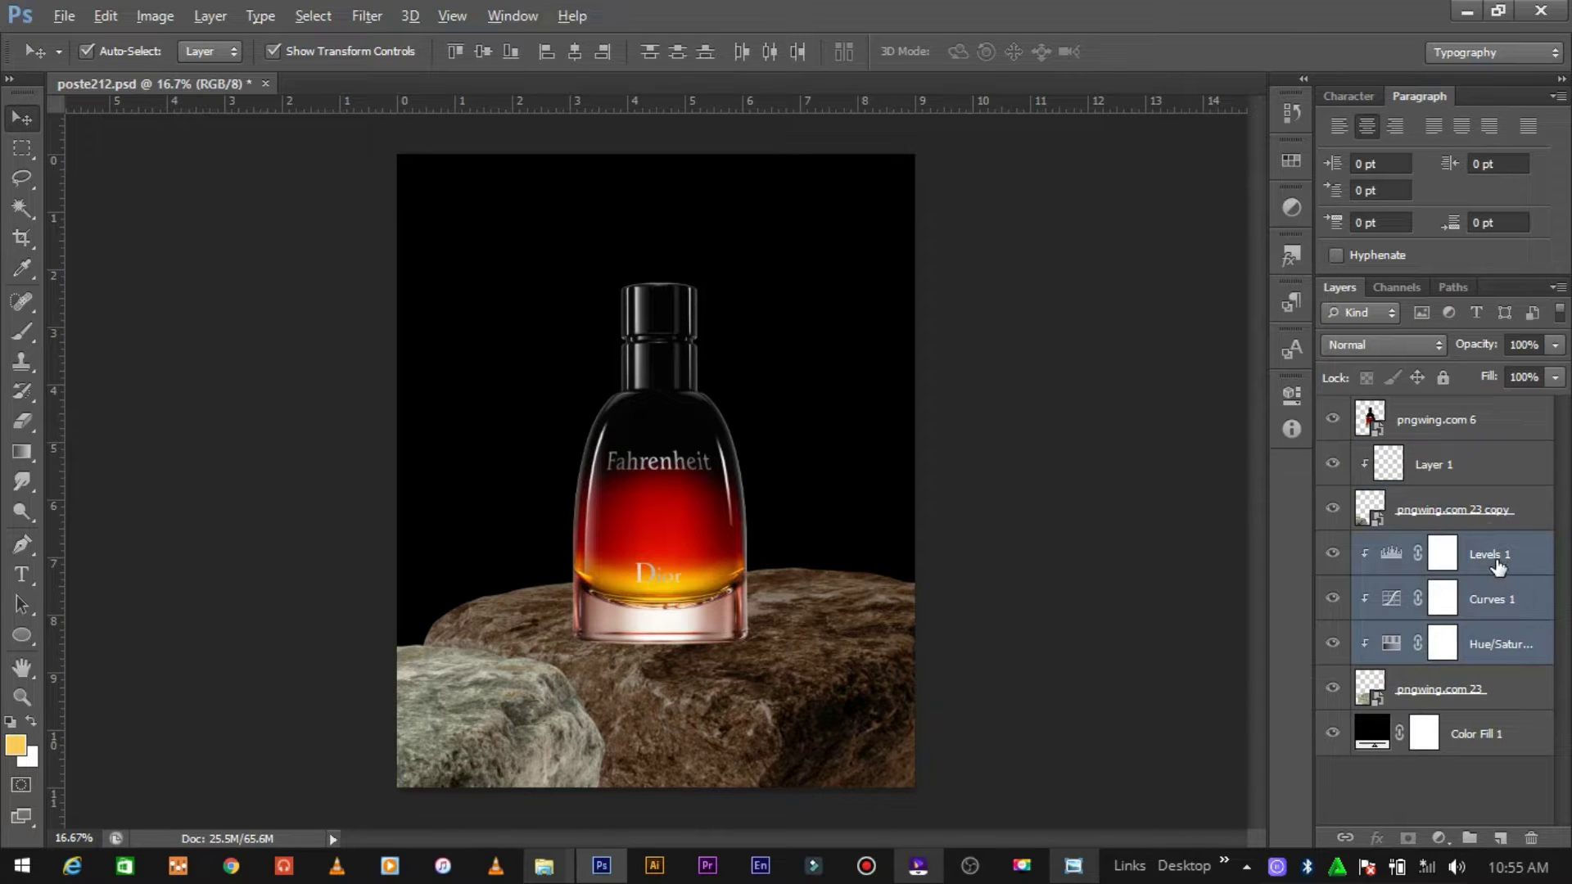
left_click_drag(1498, 565, 1495, 488)
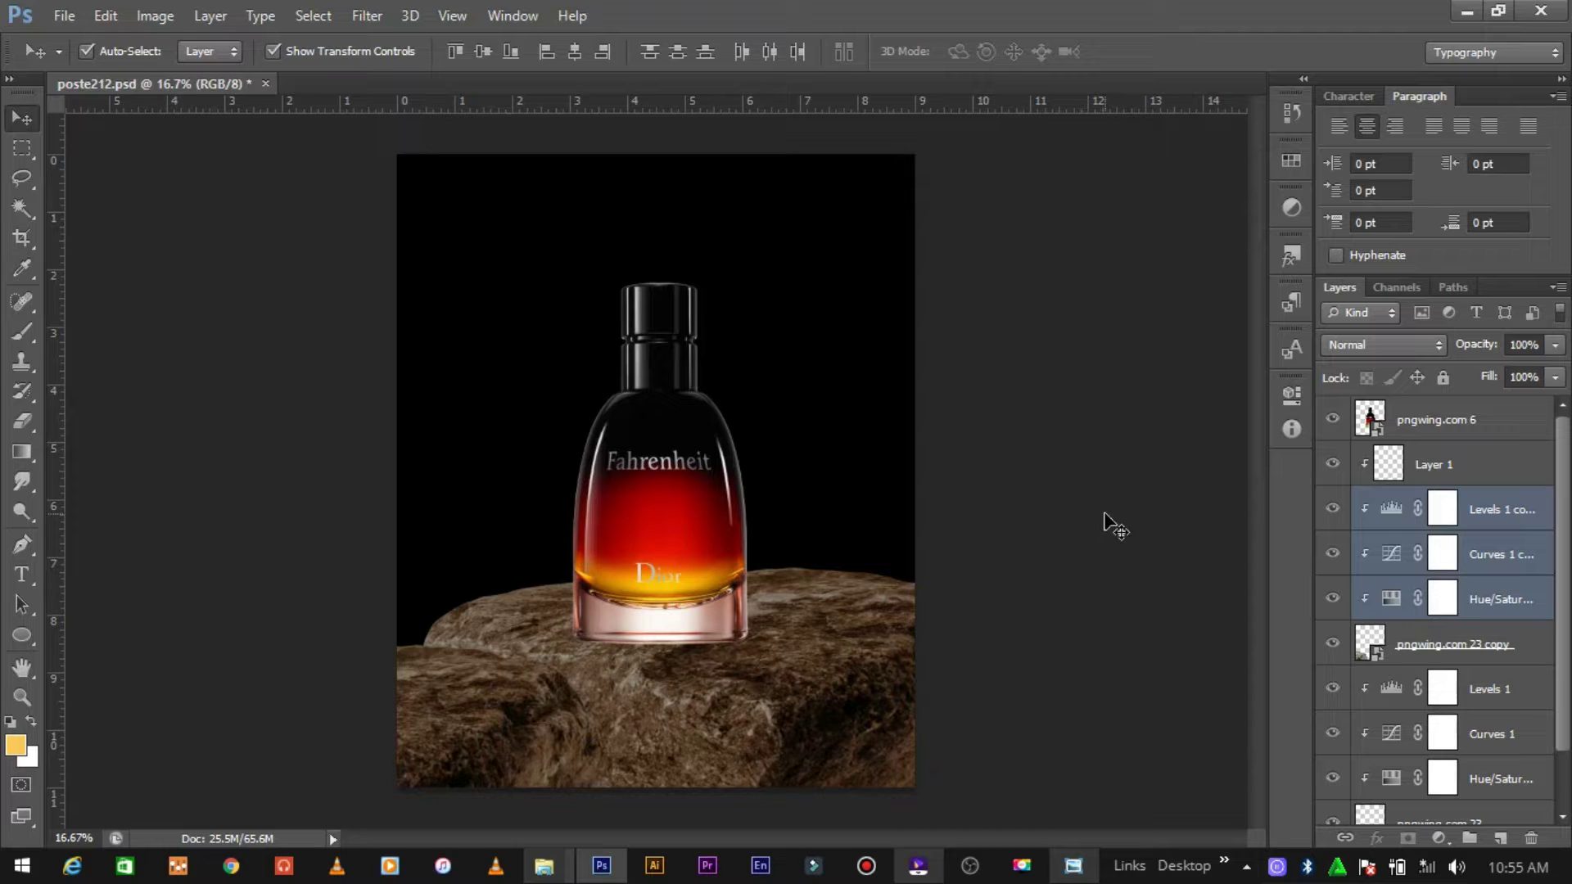
Step: Select the lower pngwing.com 23 rock layer and add a new layer clipped to it
left_click(646, 725)
key("ctrl+plus")
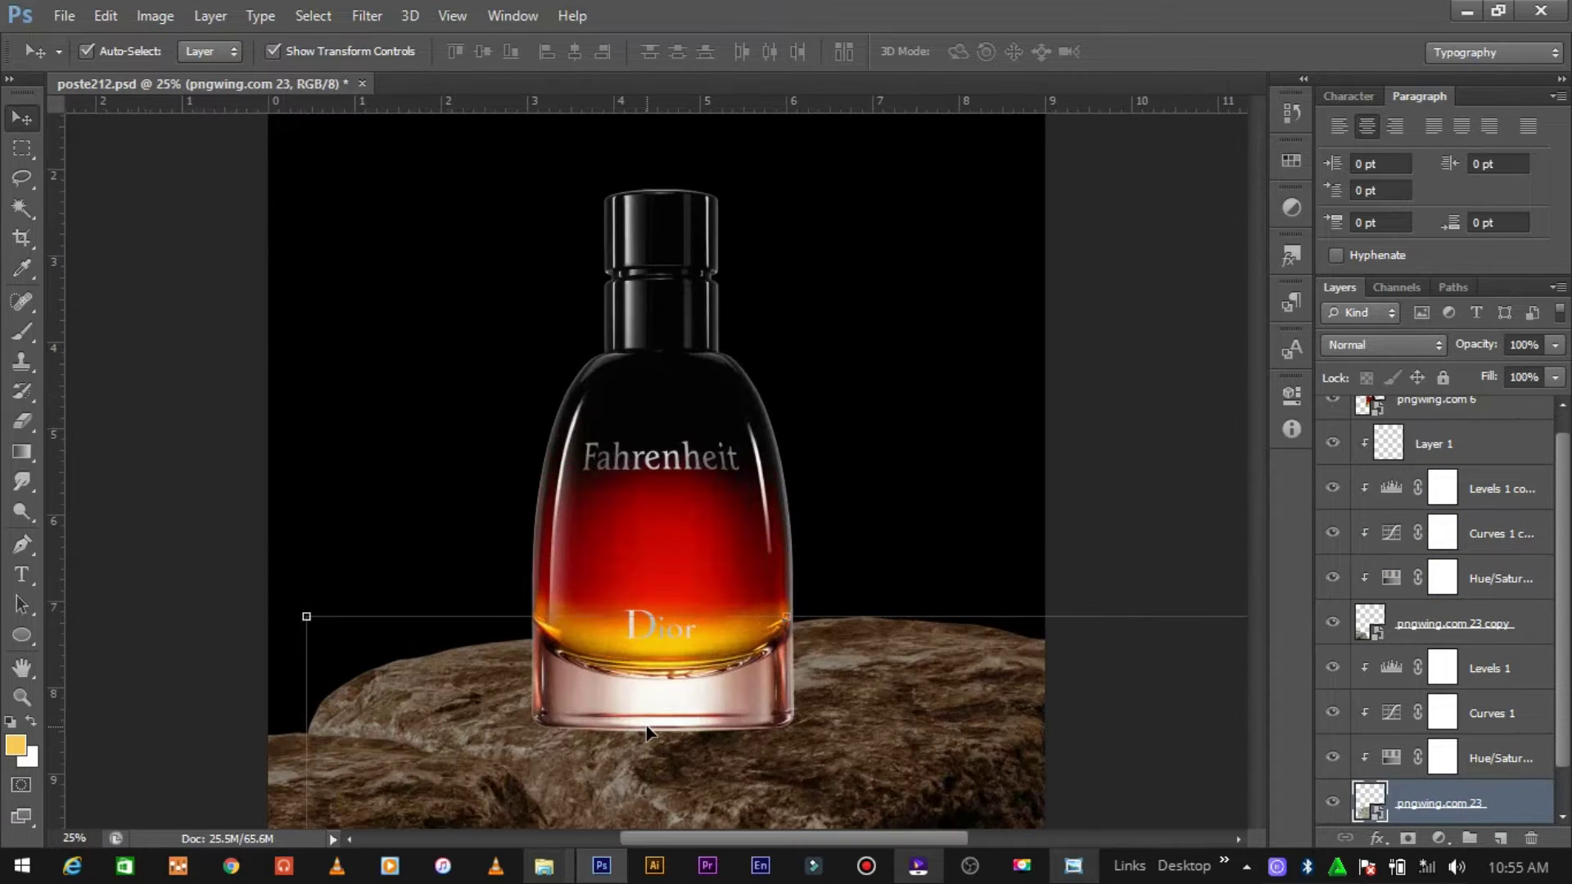
scroll(660, 720, "down", 3)
left_click(1149, 357)
left_click(686, 706)
left_click(1489, 639)
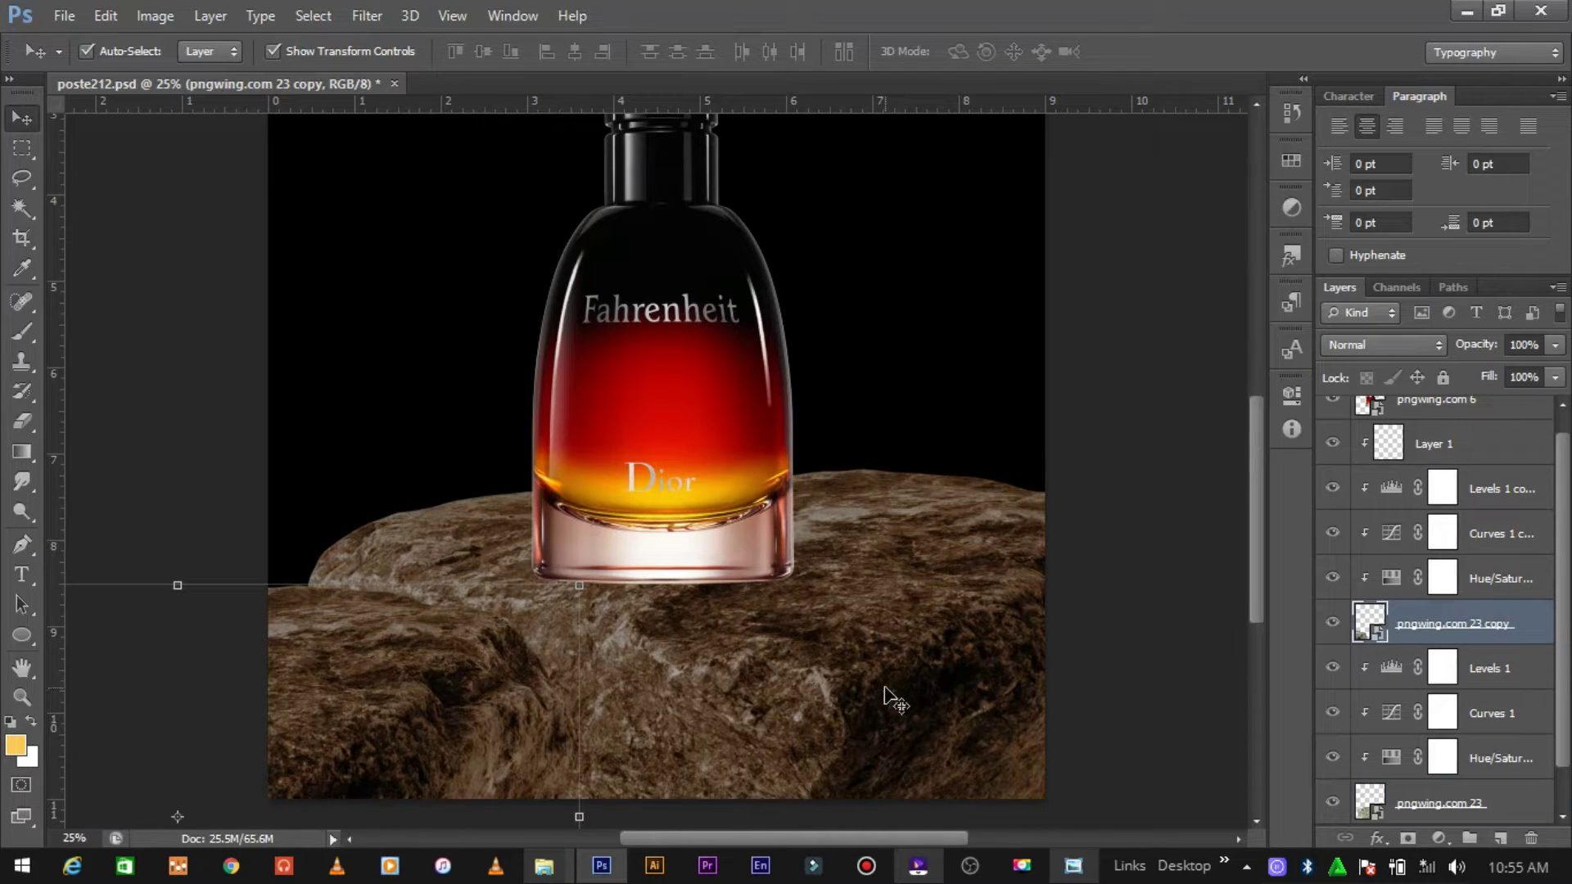
left_click(895, 698)
left_click(1500, 838)
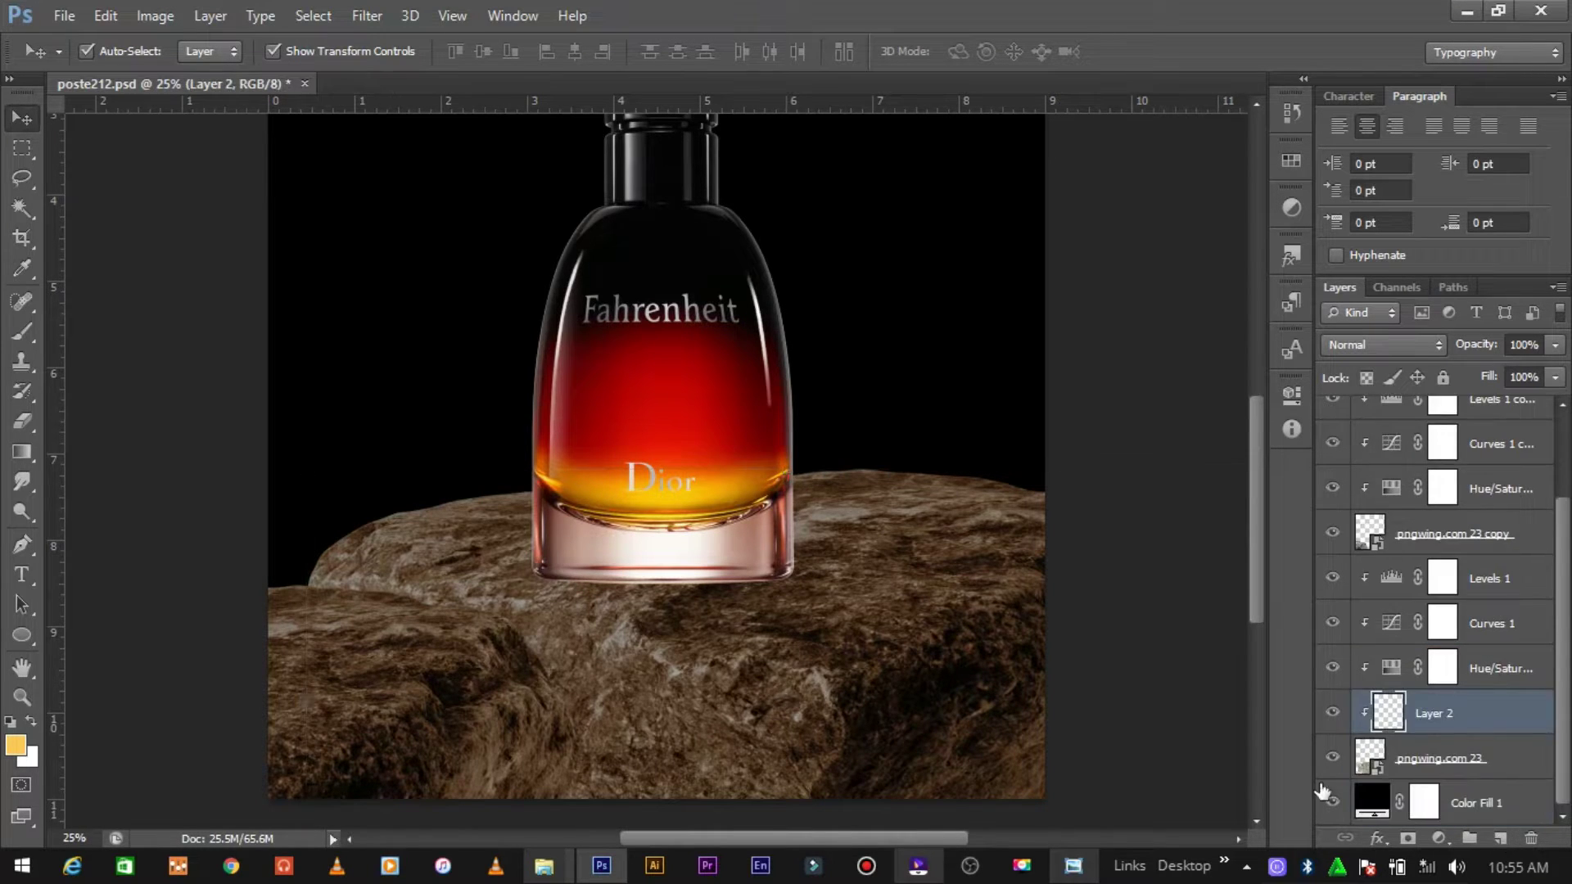
Step: Set the foreground colour to pure black
left_click(16, 745)
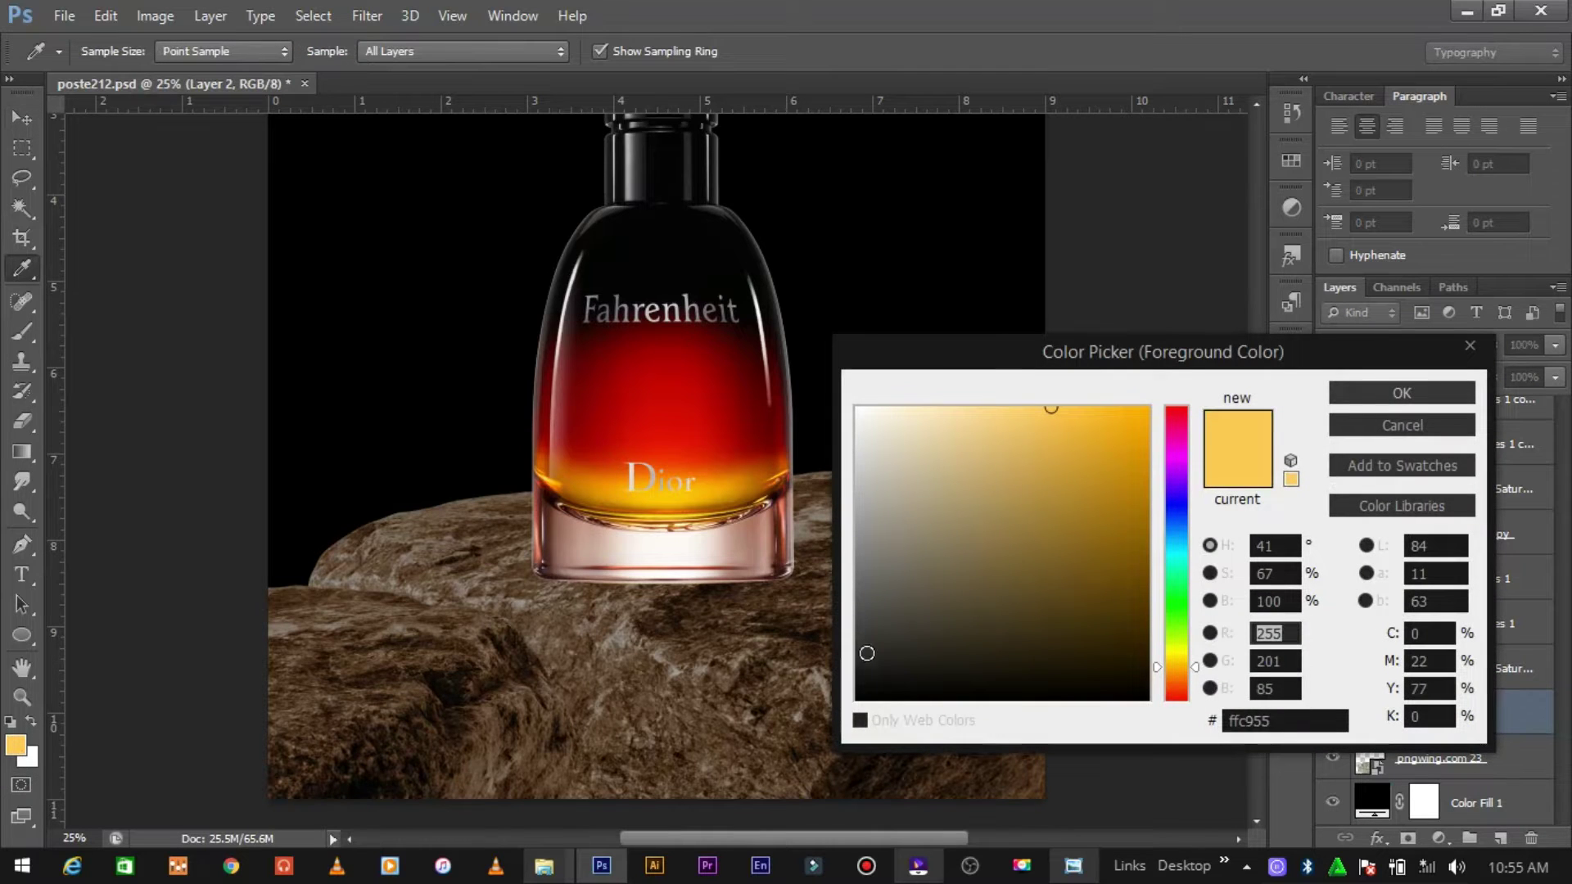
left_click_drag(855, 696, 852, 719)
left_click(1401, 394)
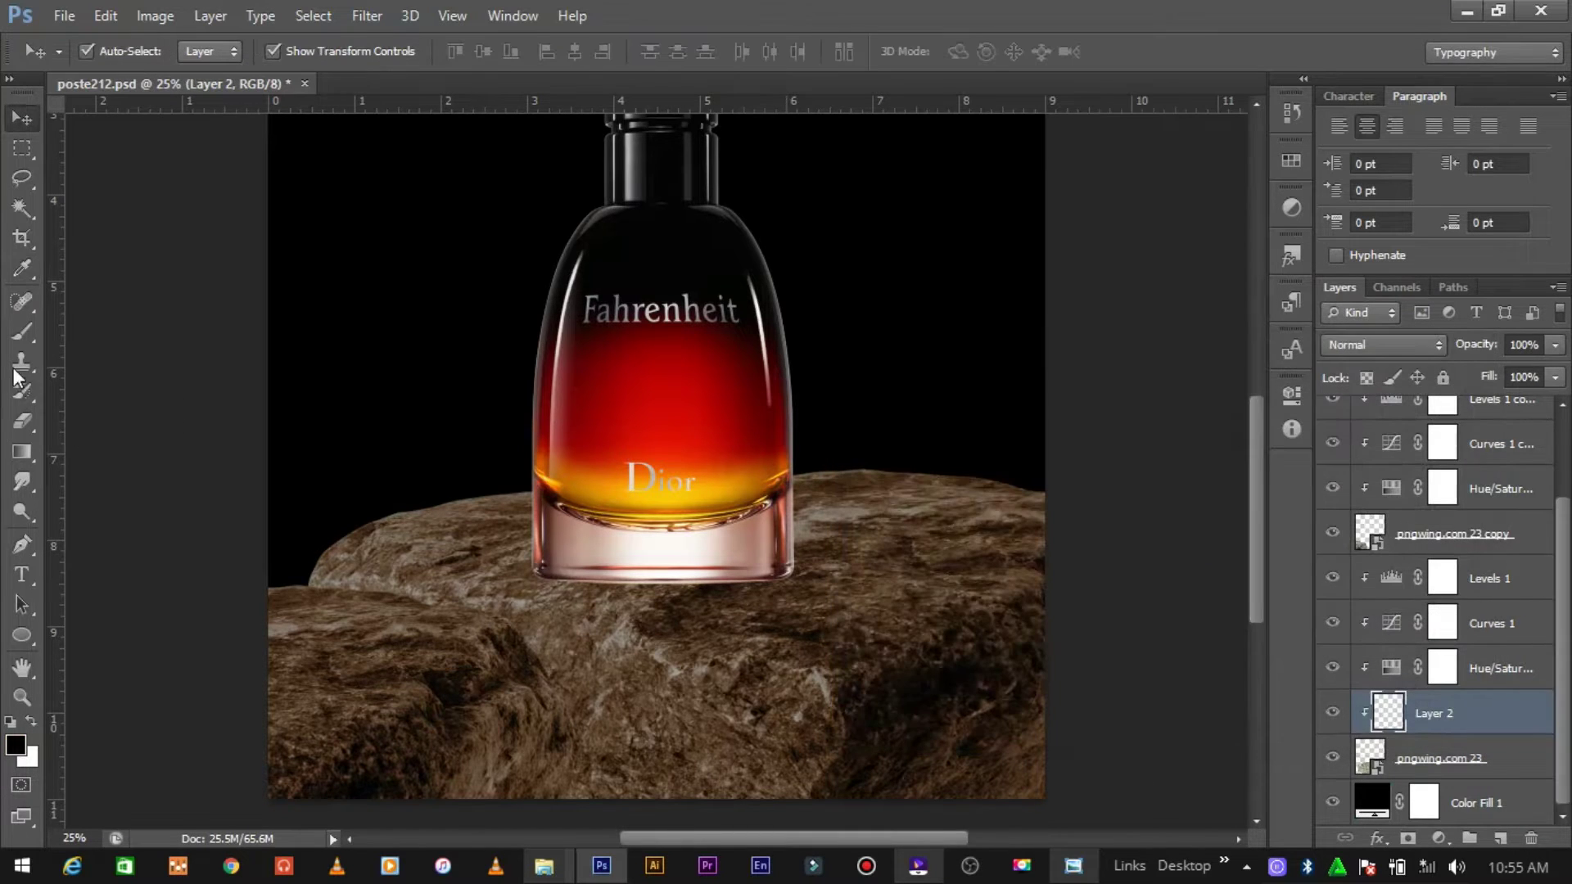
Step: Choose a soft round brush and paint a dark shadow into the rock crevice on Layer 2
left_click(19, 331)
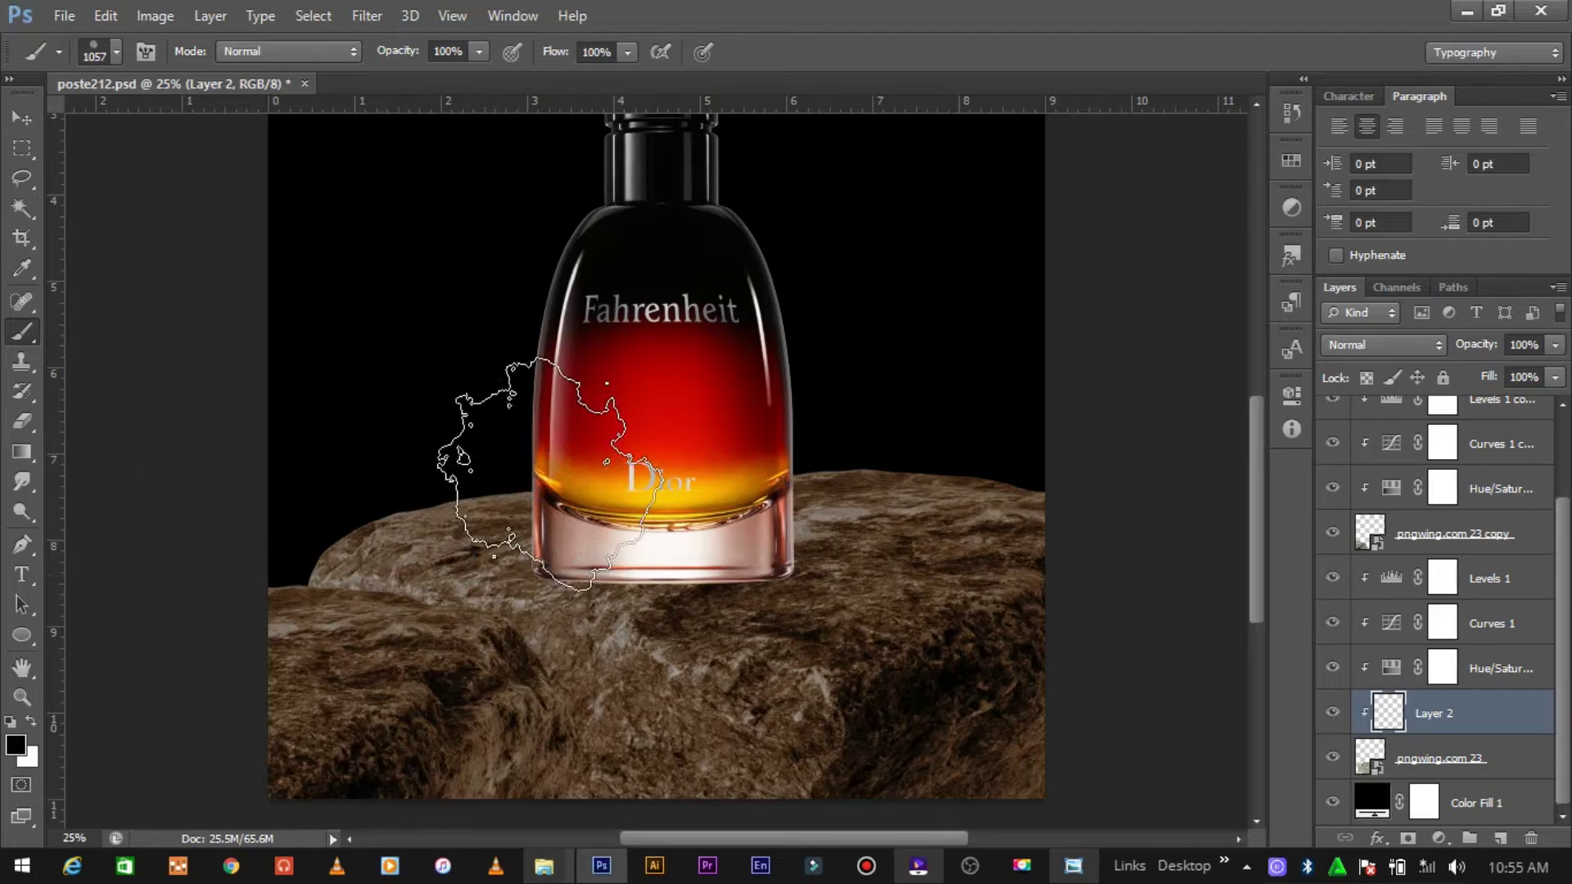
right_click(560, 472)
scroll(809, 641, "up", 10)
left_click(664, 641)
right_click(530, 488)
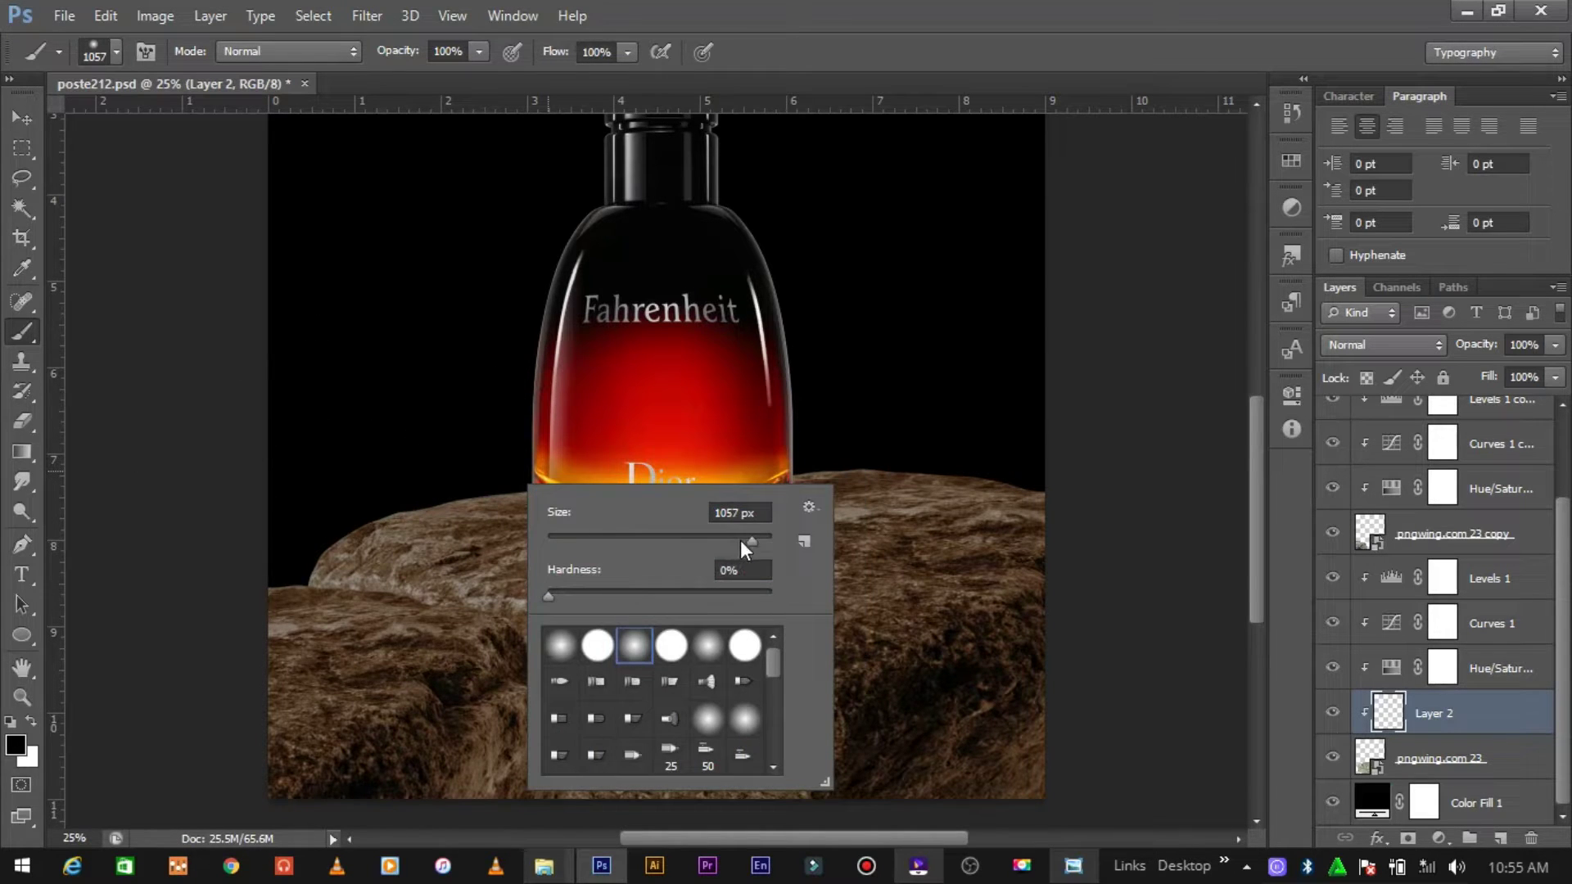
left_click(369, 652)
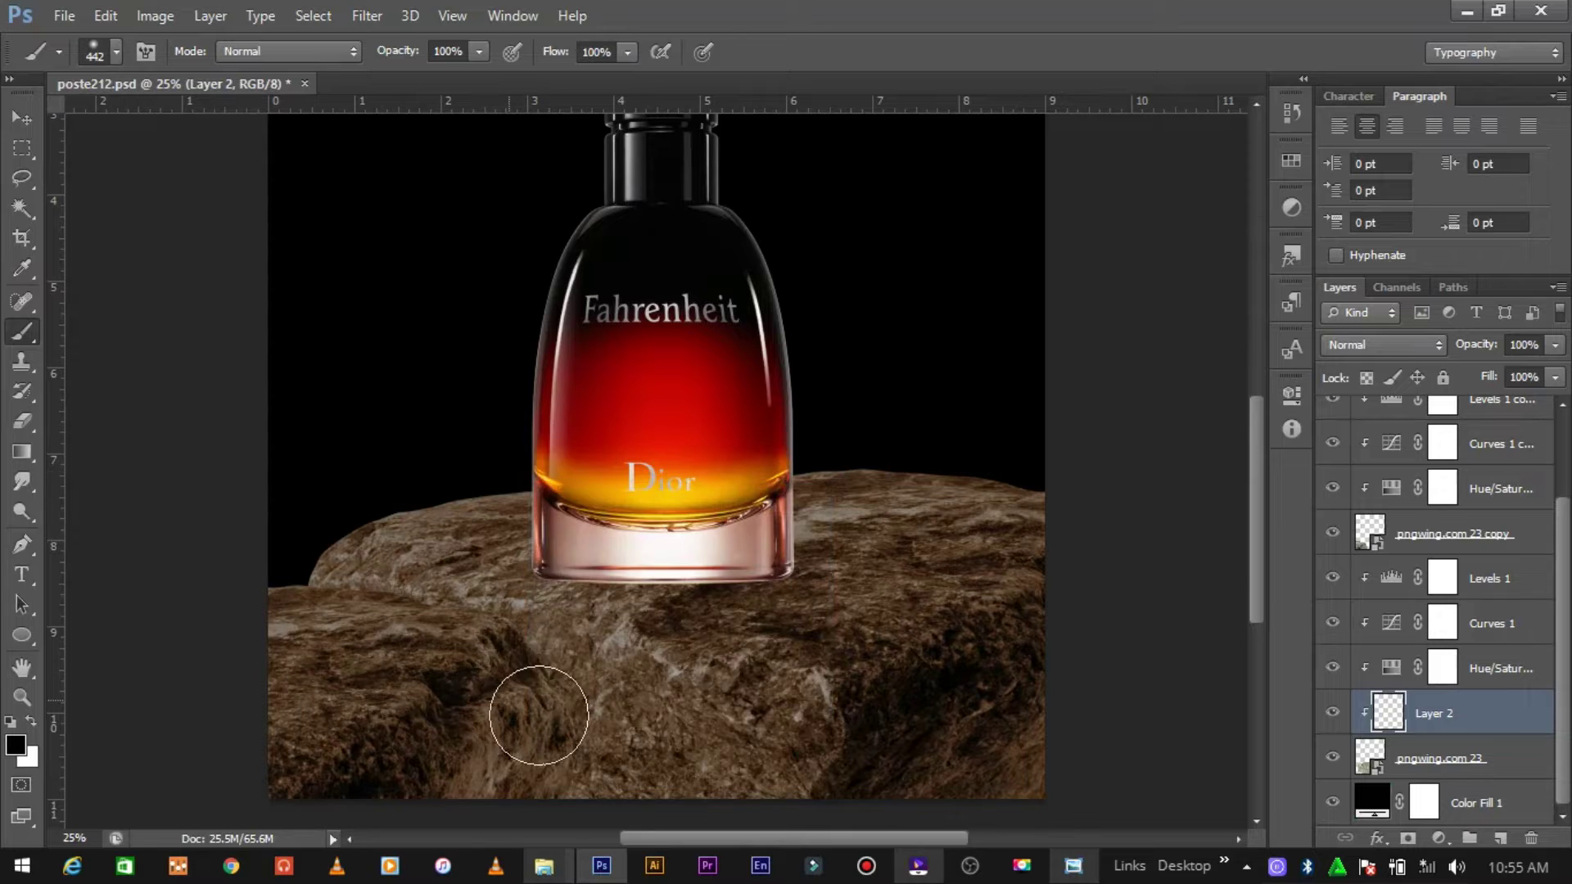
left_click_drag(423, 669, 561, 787)
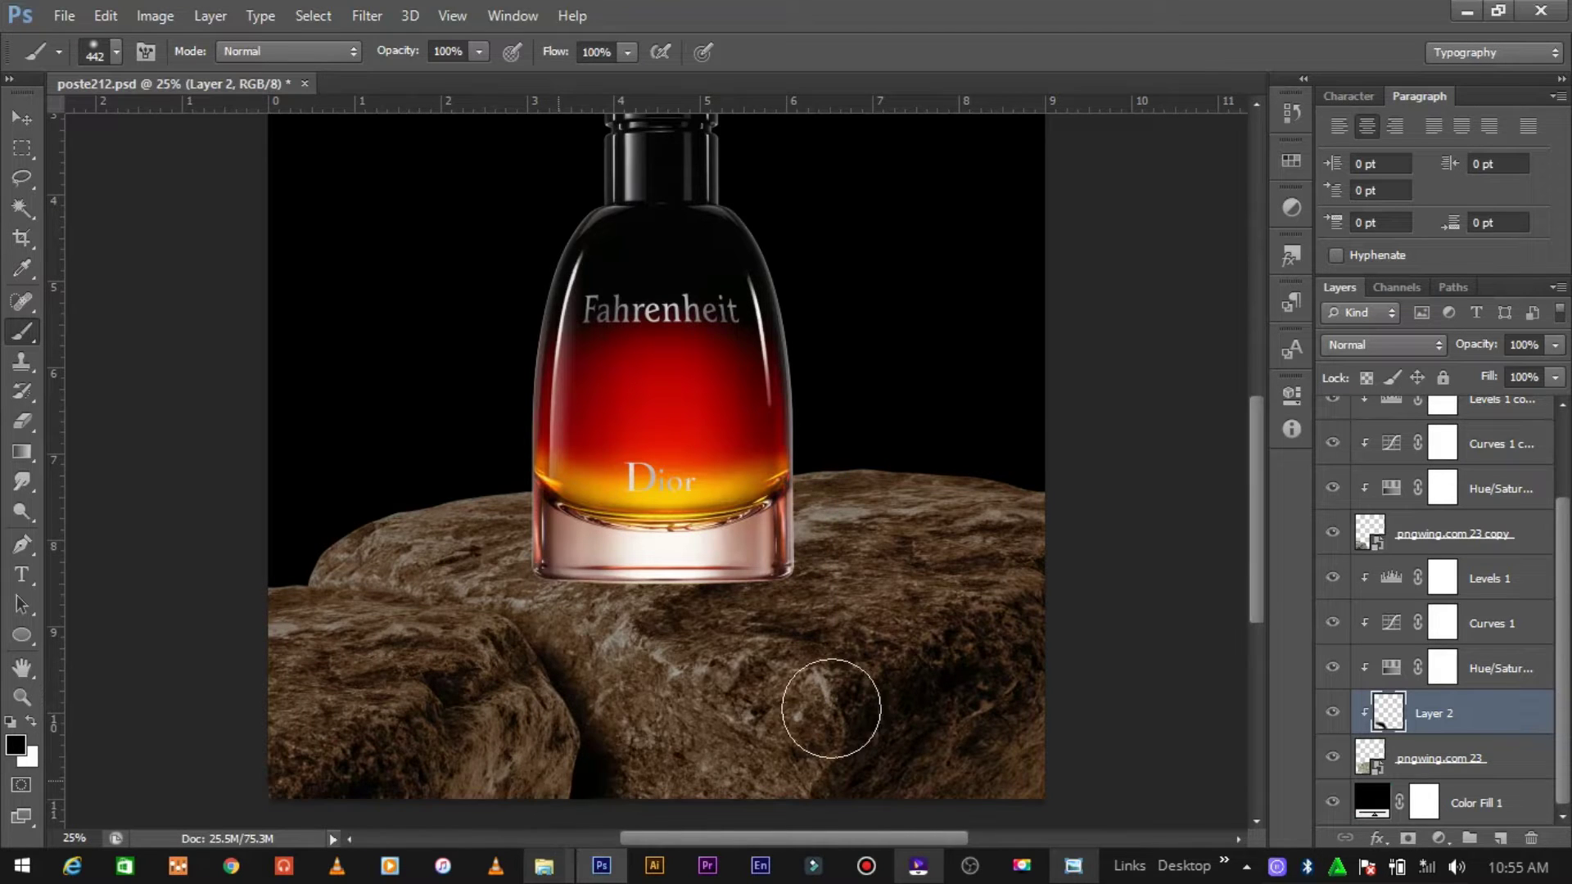
Step: Enlarge the brush to 2448 px and zoom in closely on the bottle
key("ctrl+minus")
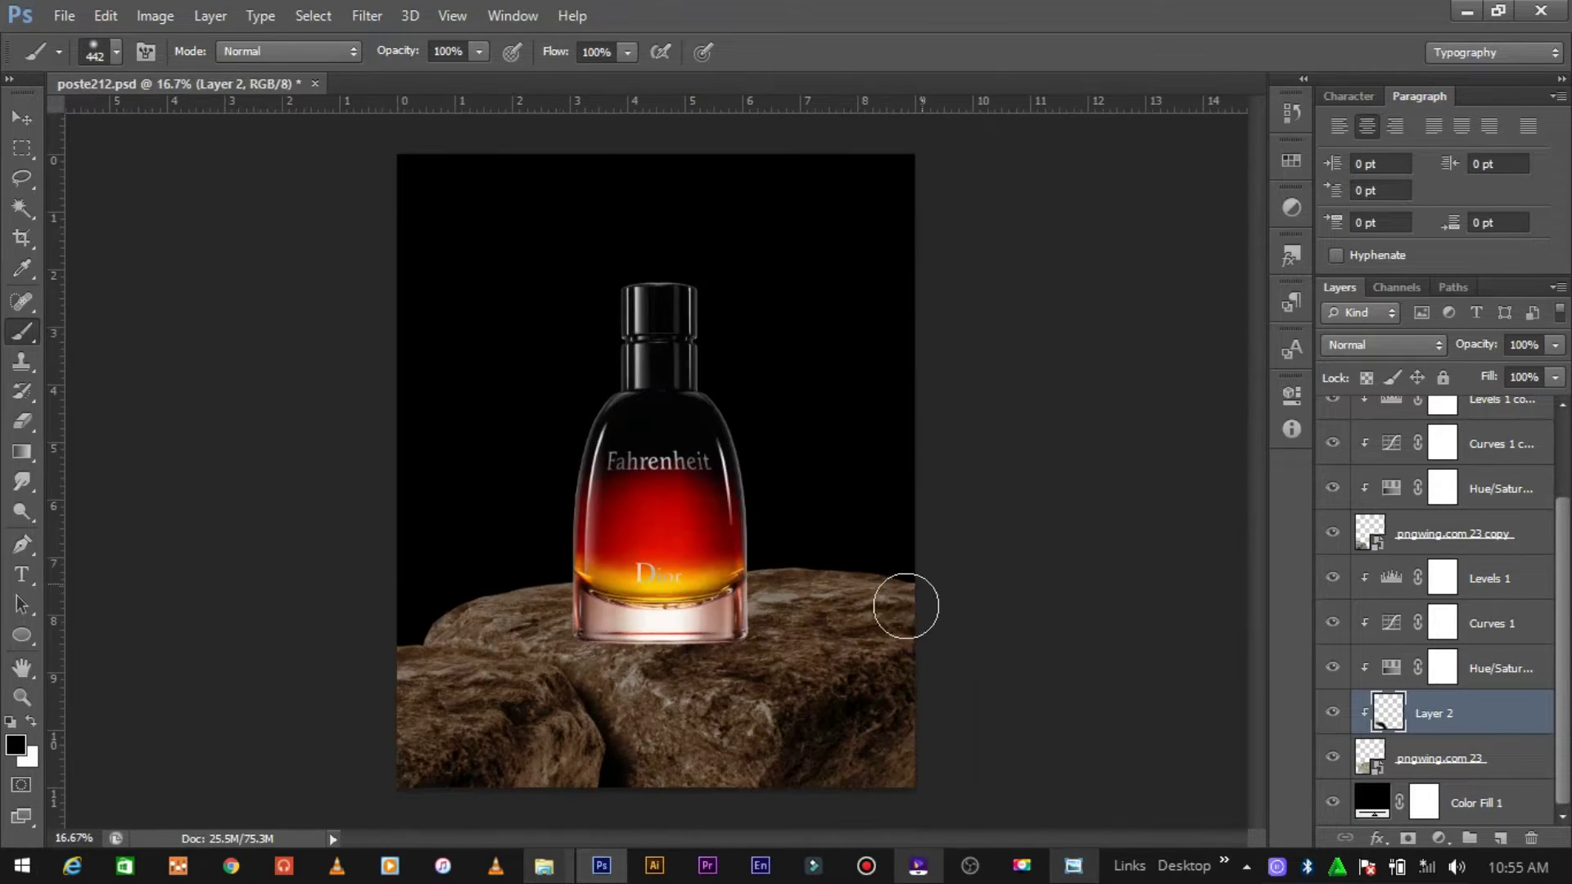
right_click(904, 607)
left_click_drag(1102, 598, 1115, 603)
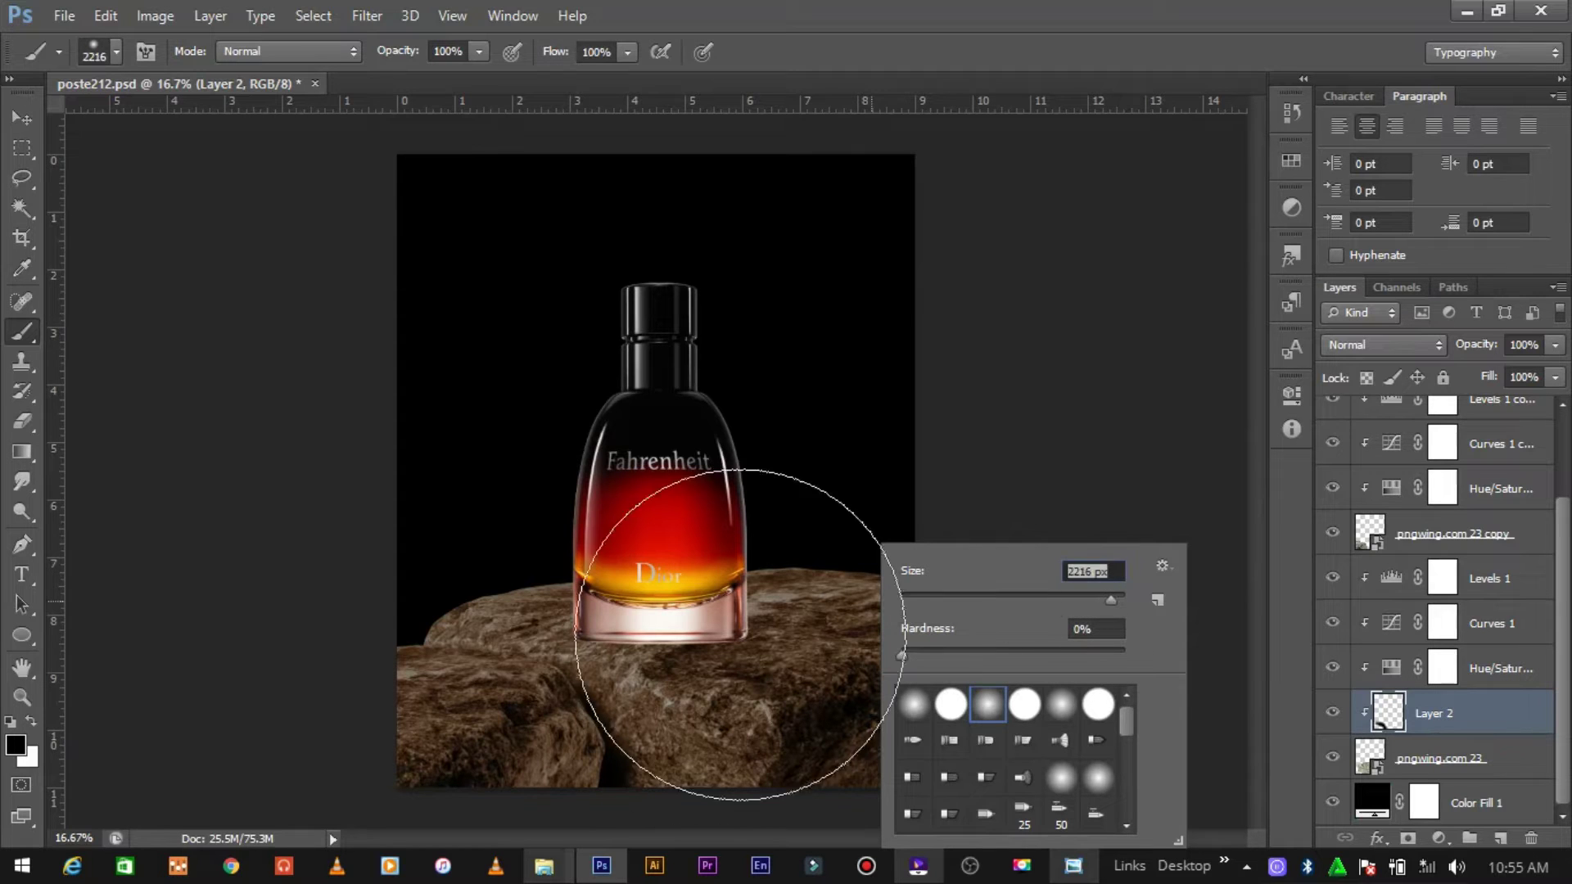
left_click(1112, 603)
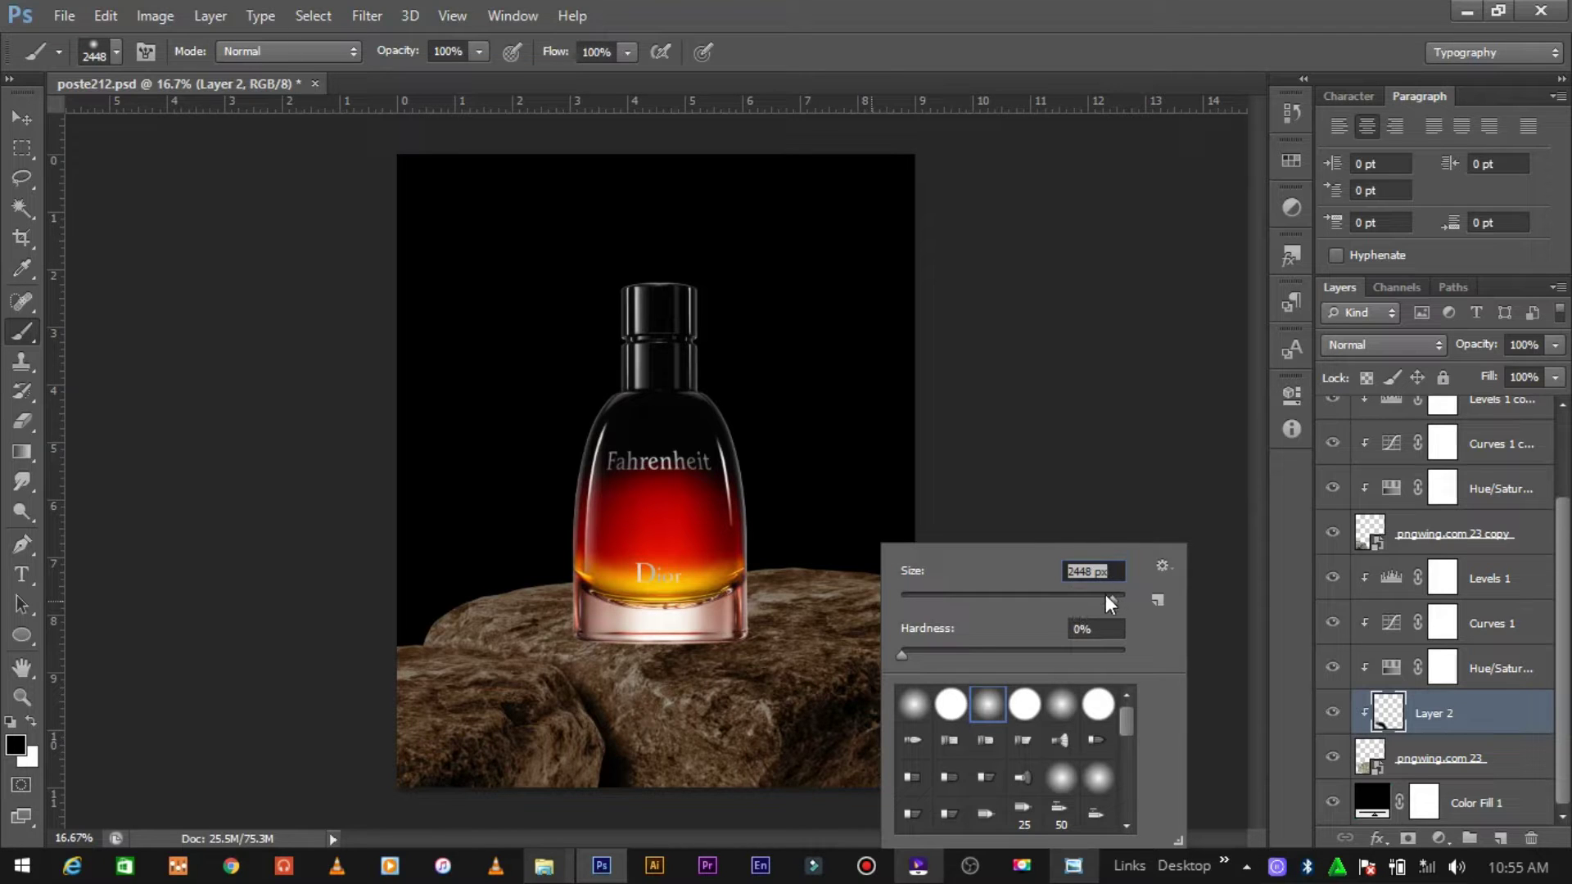
key("Return")
key("ctrl+minus")
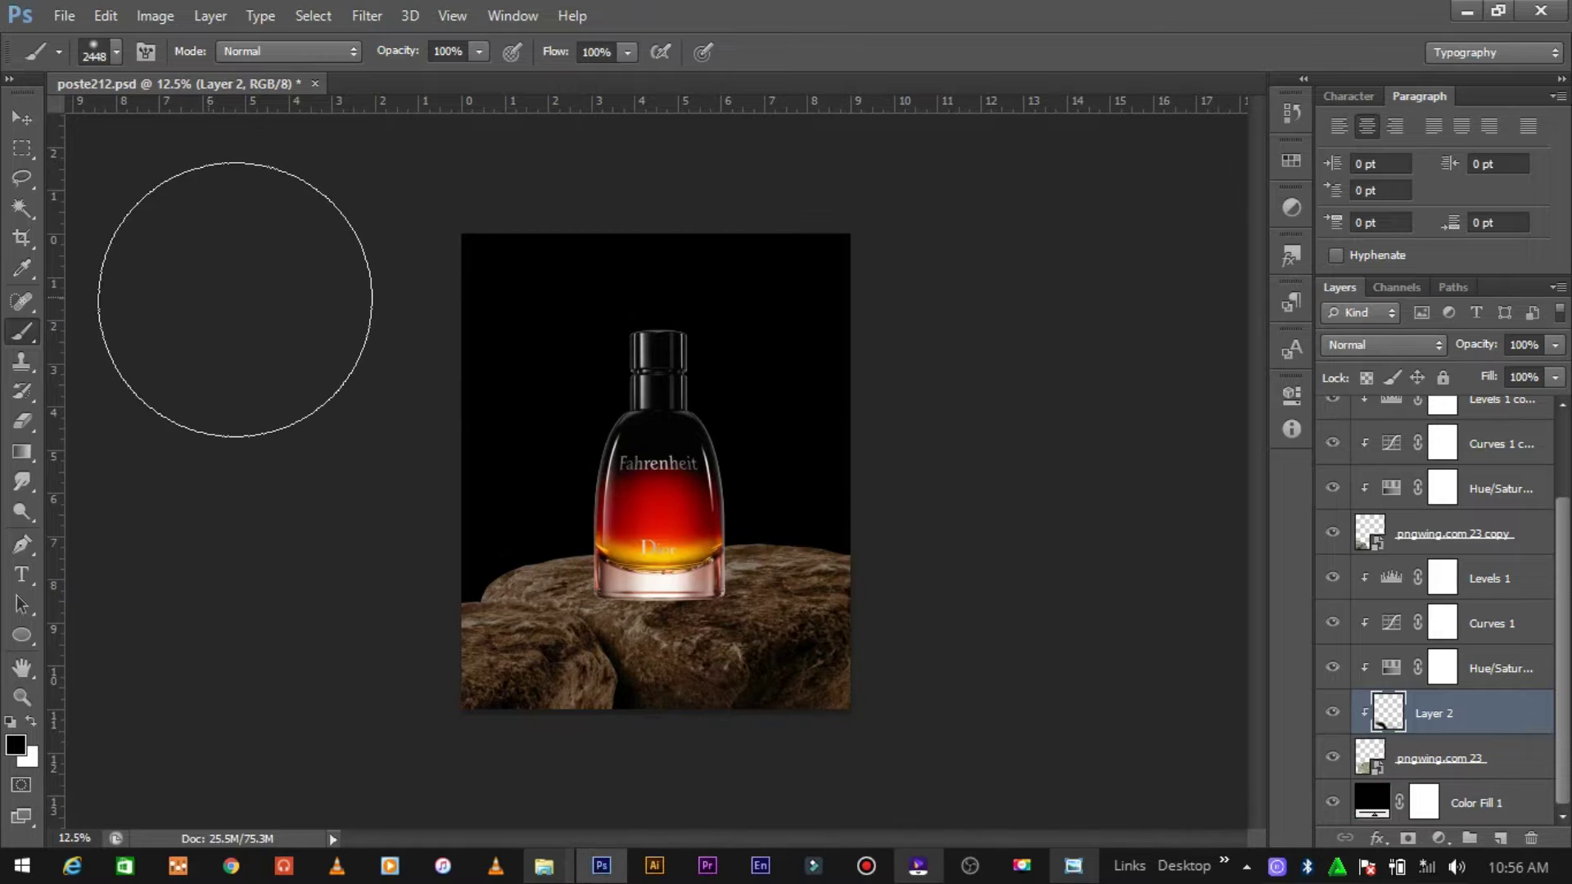
key("ctrl+minus")
key("ctrl+plus")
key("ctrl+plus")
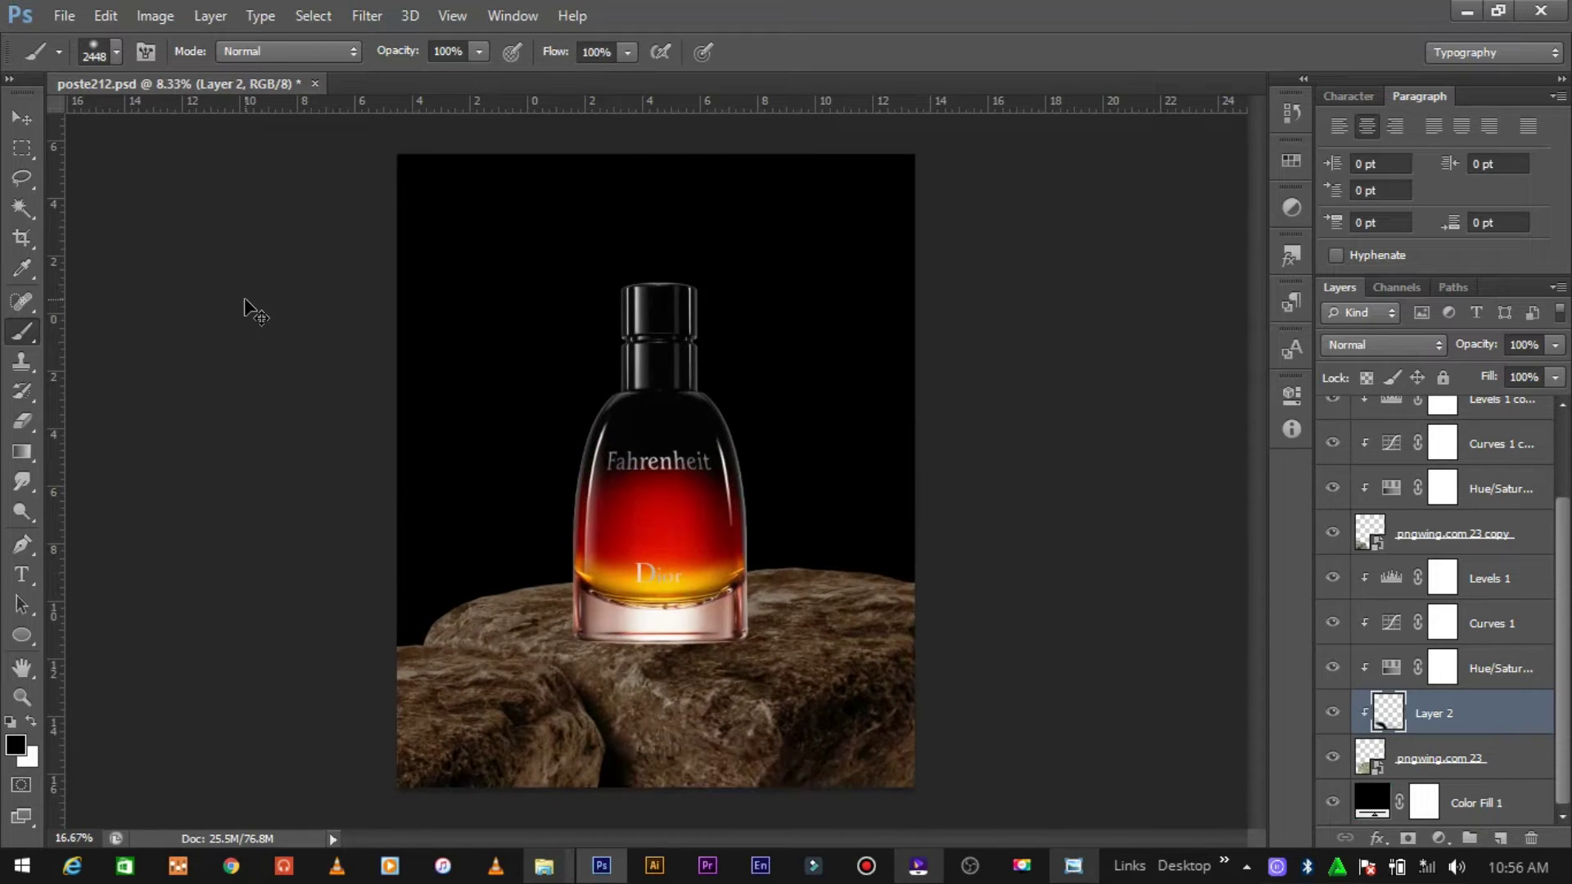
key("ctrl+plus")
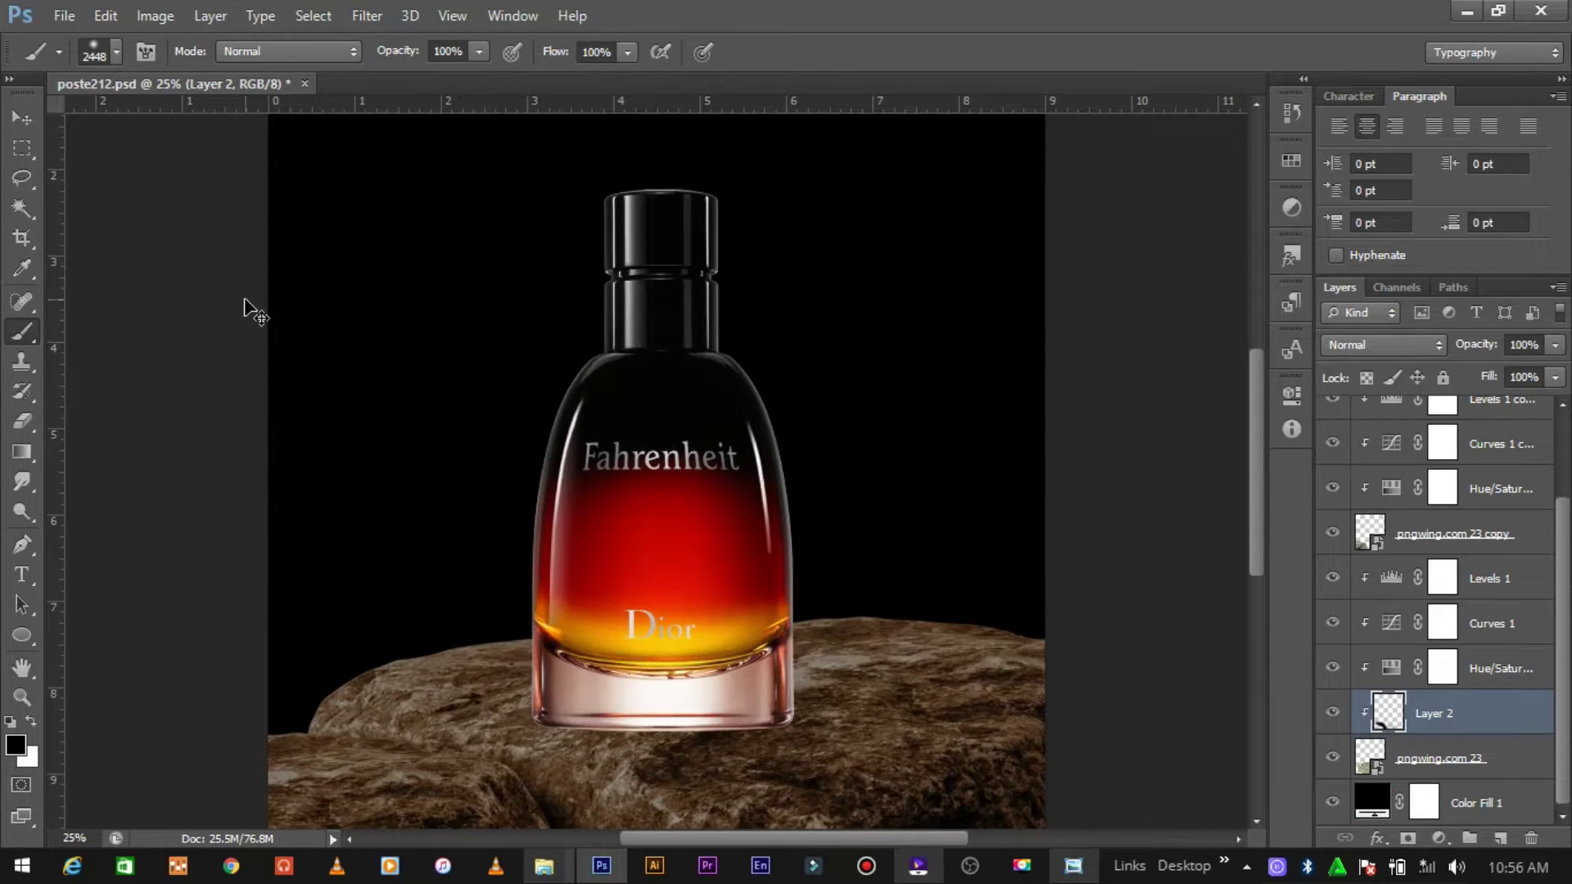
key("ctrl+plus")
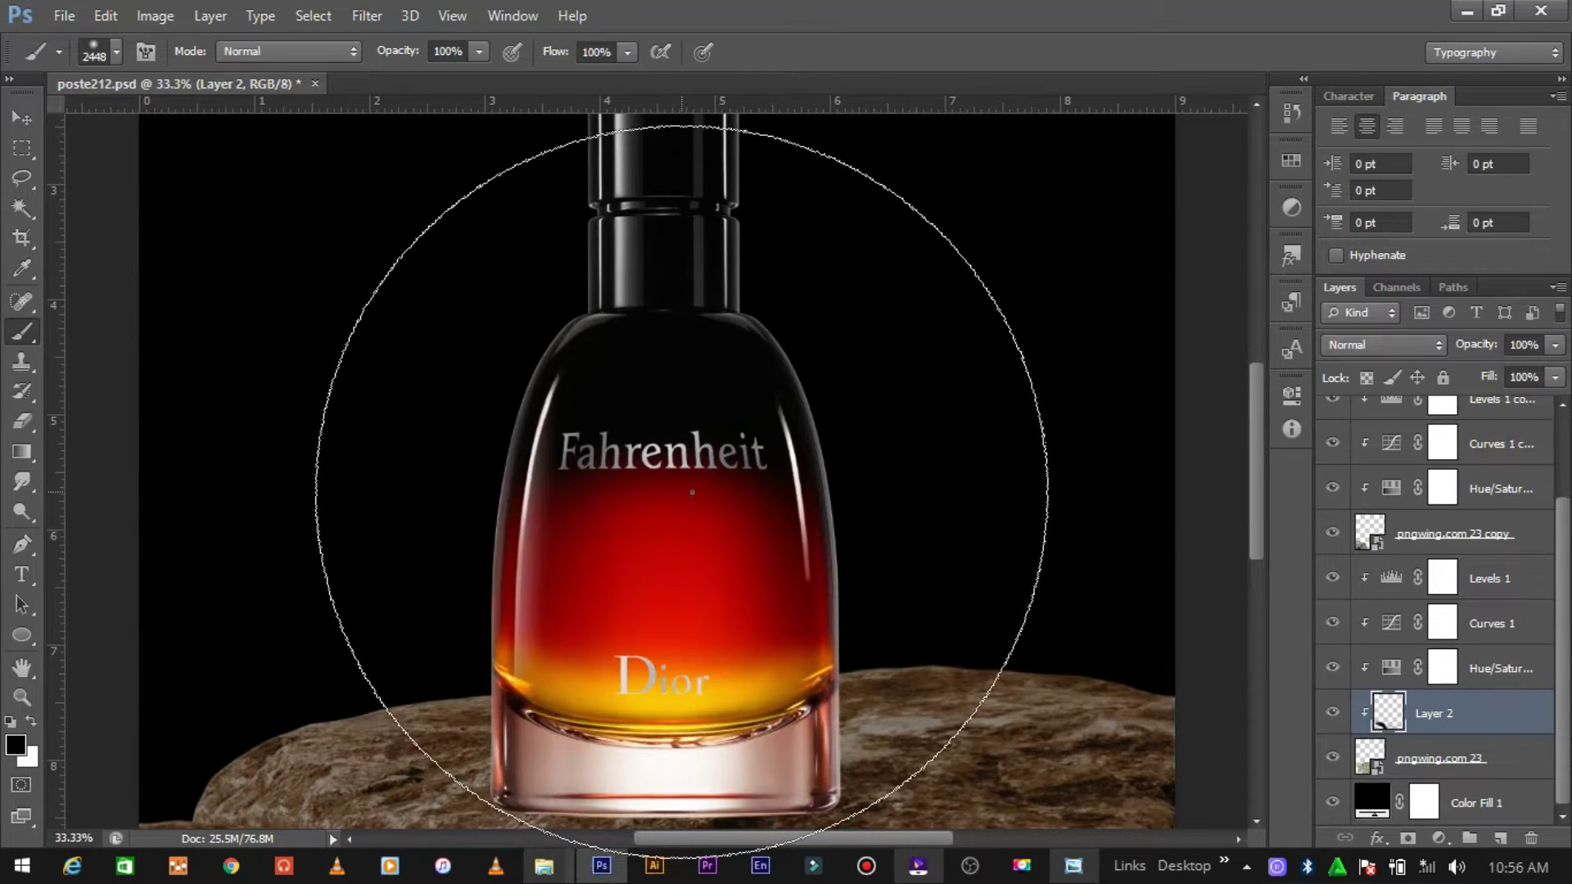
Step: Set the brush size to 484 px and select the pngwing.com 23 copy rock layer
right_click(705, 500)
double_click(876, 518)
type("484")
left_click_drag(1256, 472, 1258, 568)
scroll(1511, 551, "up", 2)
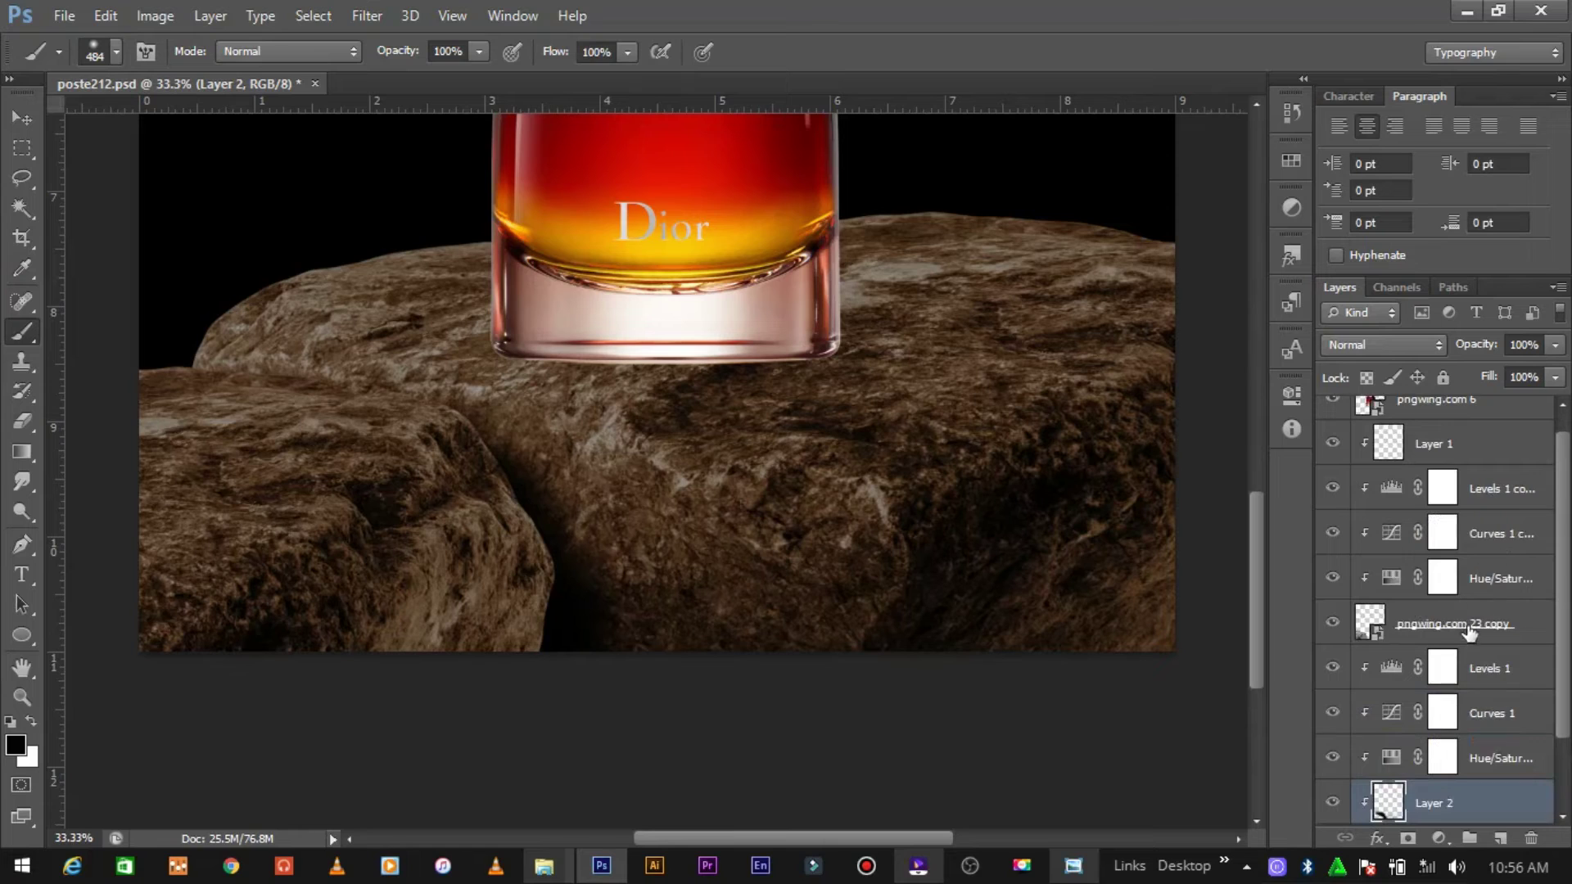
left_click(1482, 613)
Step: Add a new Layer 3 clipped to the upper rock and brush black into the crevice
left_click(1500, 839)
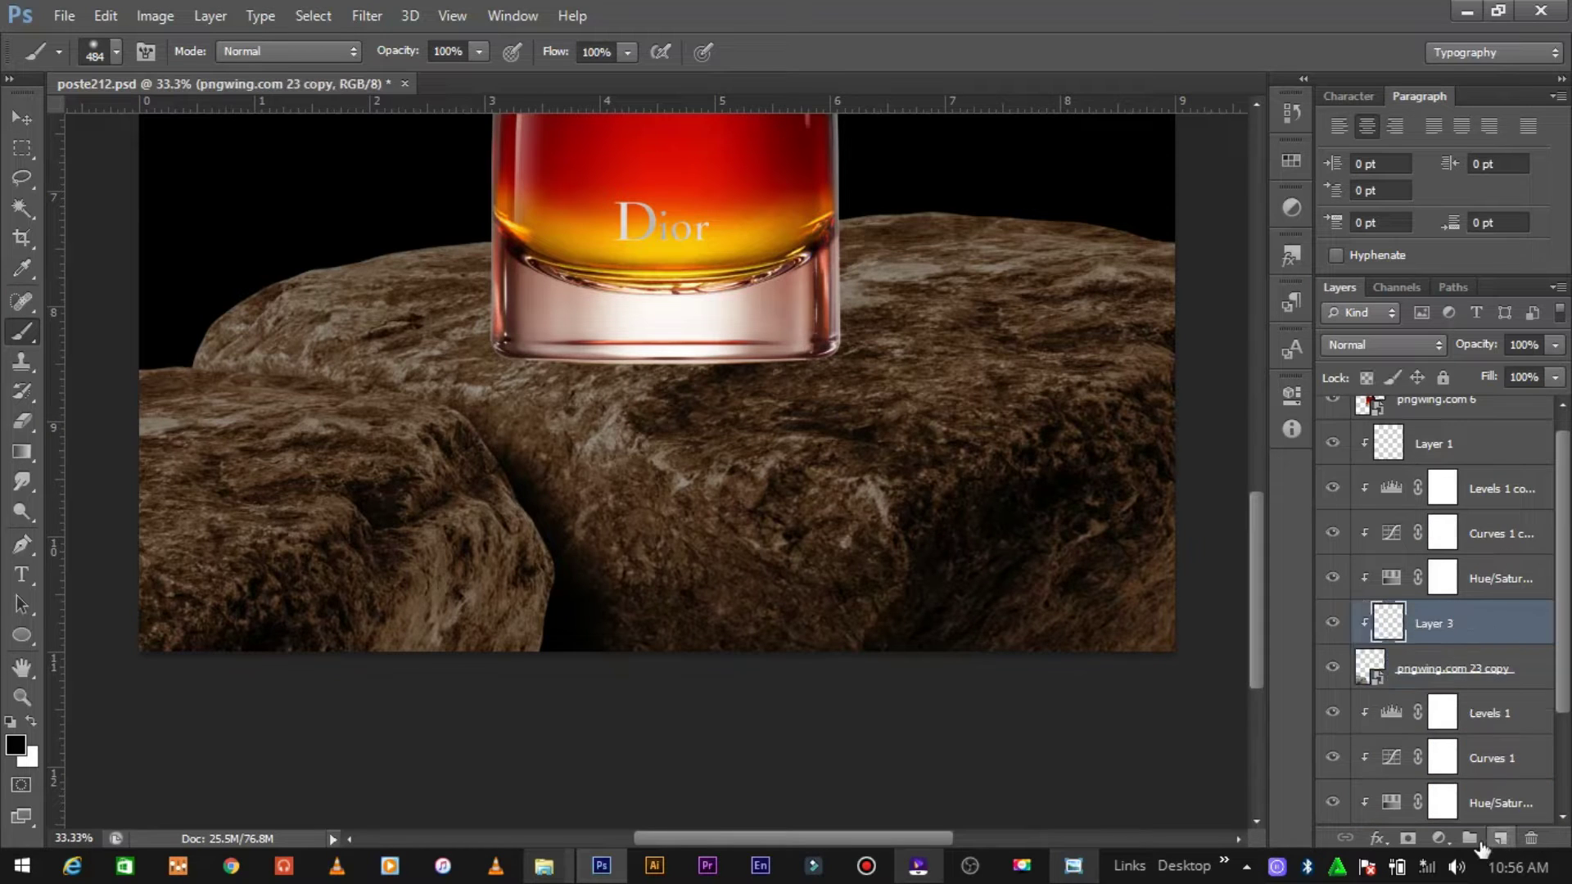
mouse_move(562, 474)
left_mouse_down()
mouse_move(564, 643)
mouse_move(290, 748)
left_mouse_up()
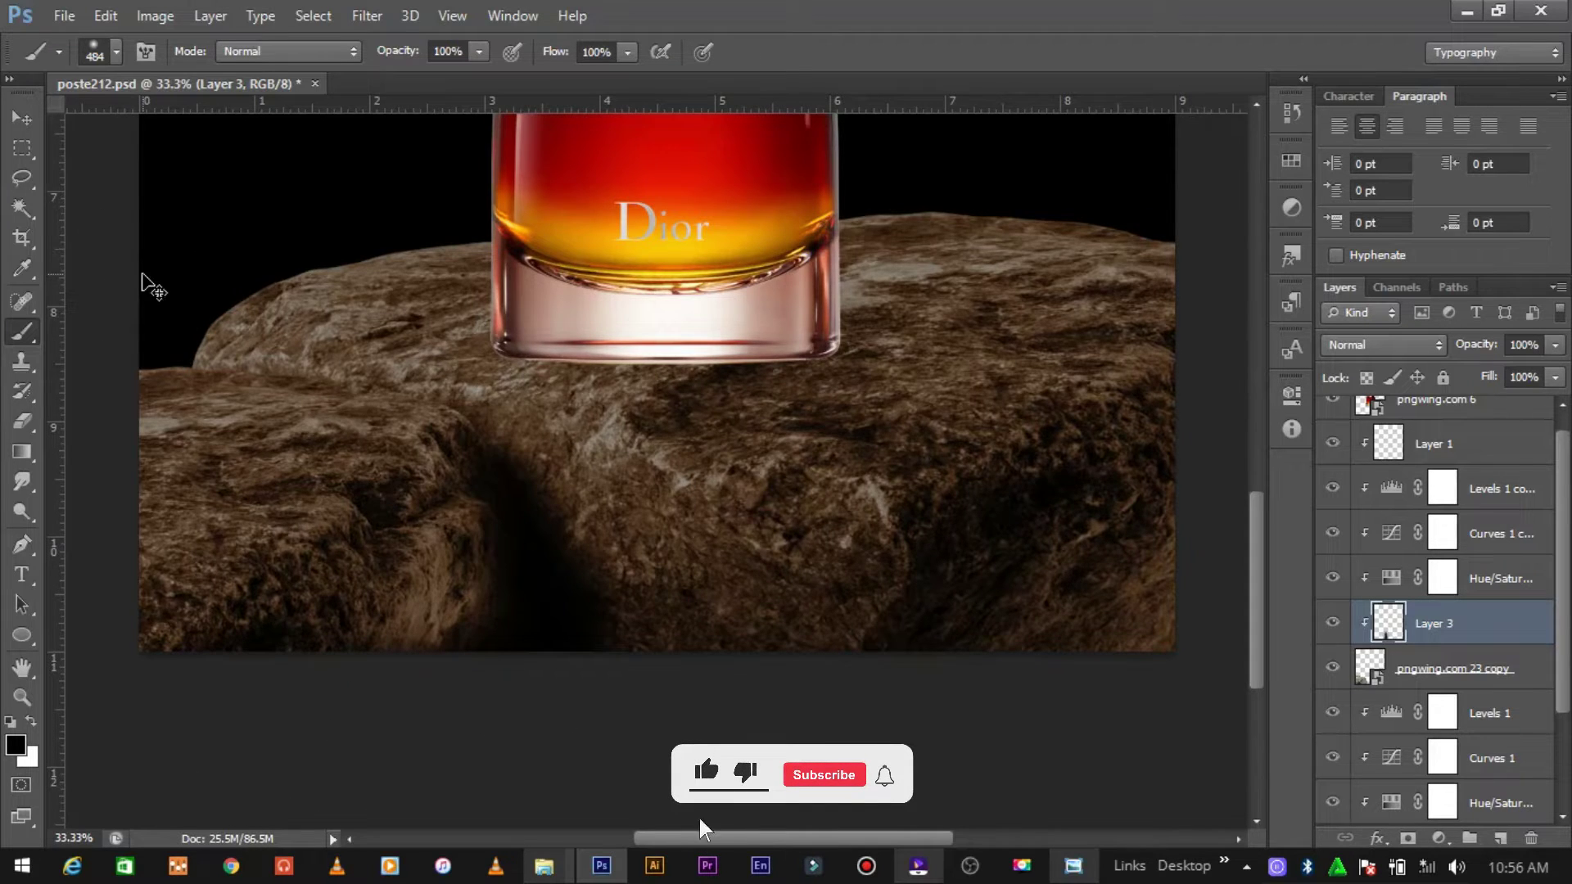
key("ctrl+minus")
key("ctrl+minus")
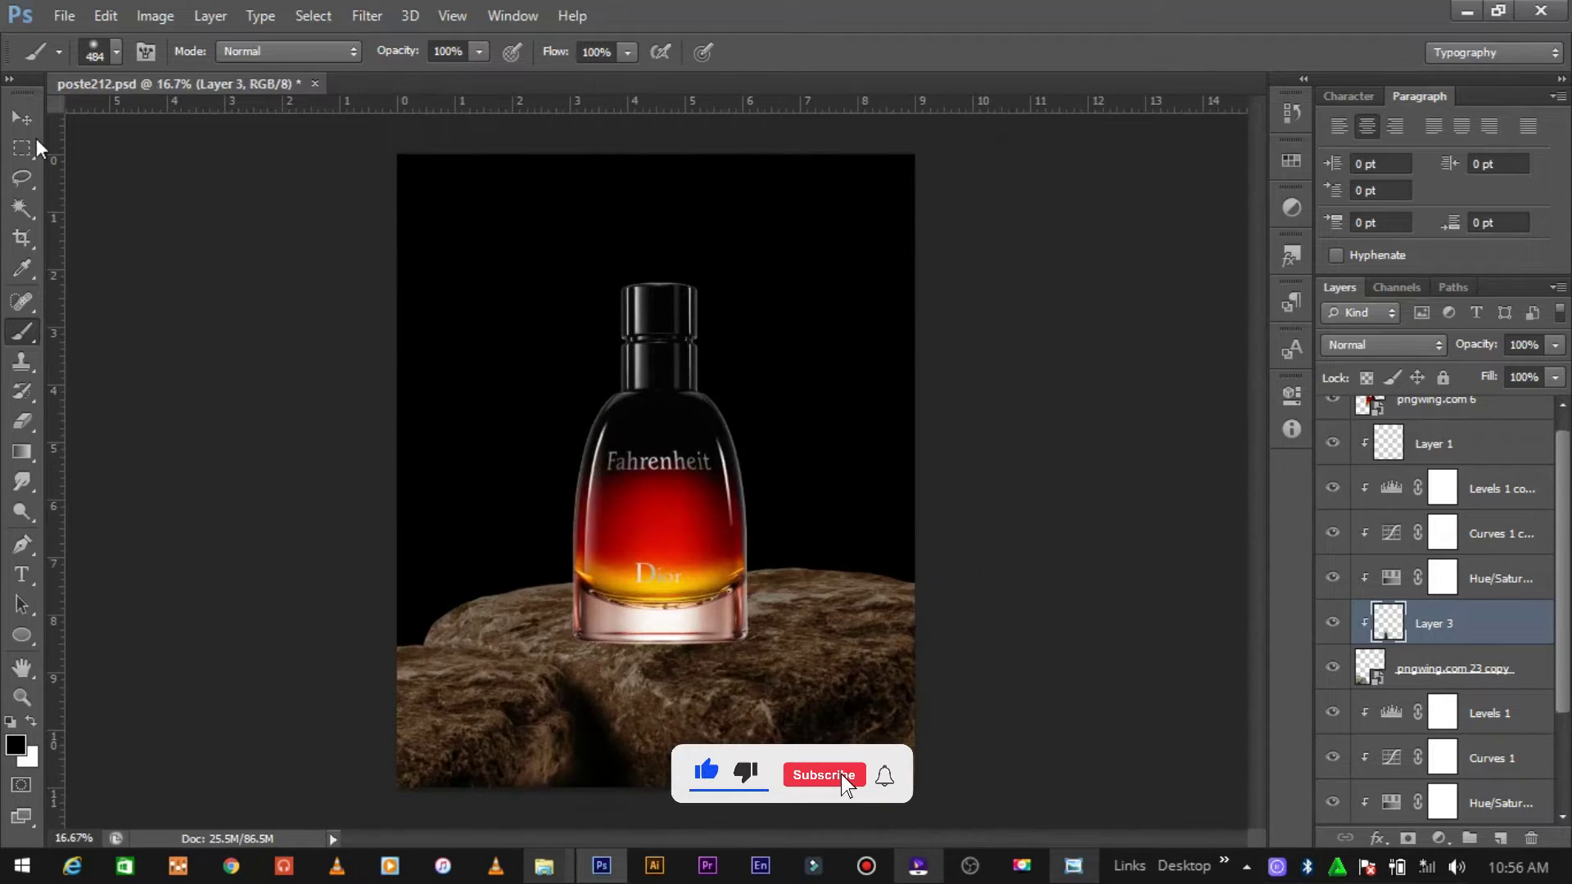
Step: Lower Layer 3's fill to 56% and brush more shadow across the lower rock
left_click(22, 118)
left_click(1554, 381)
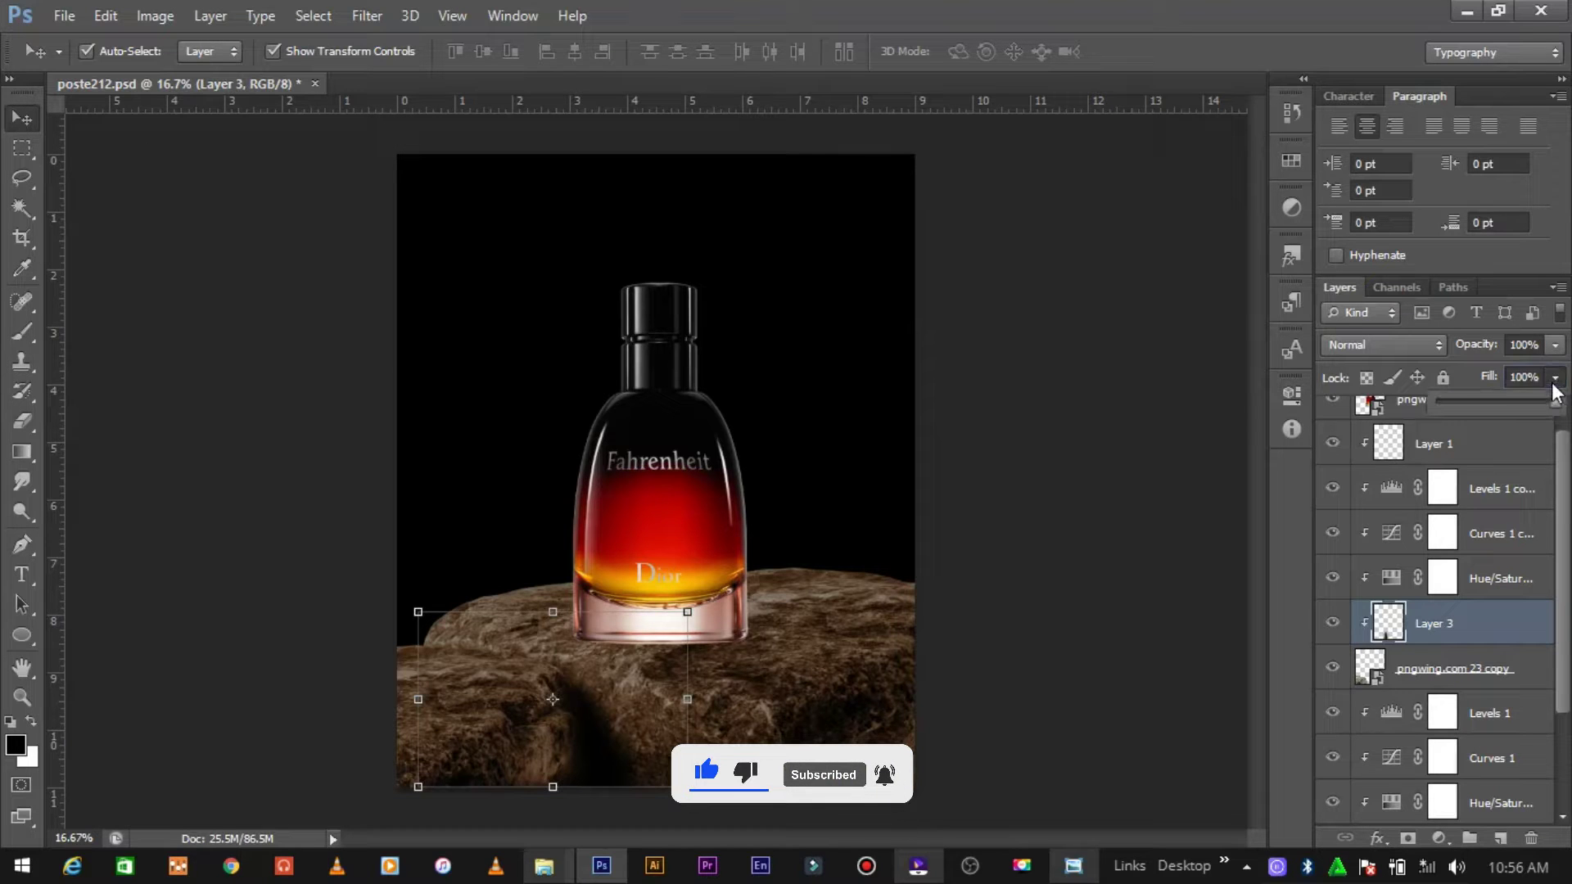
left_click_drag(1516, 409, 1505, 409)
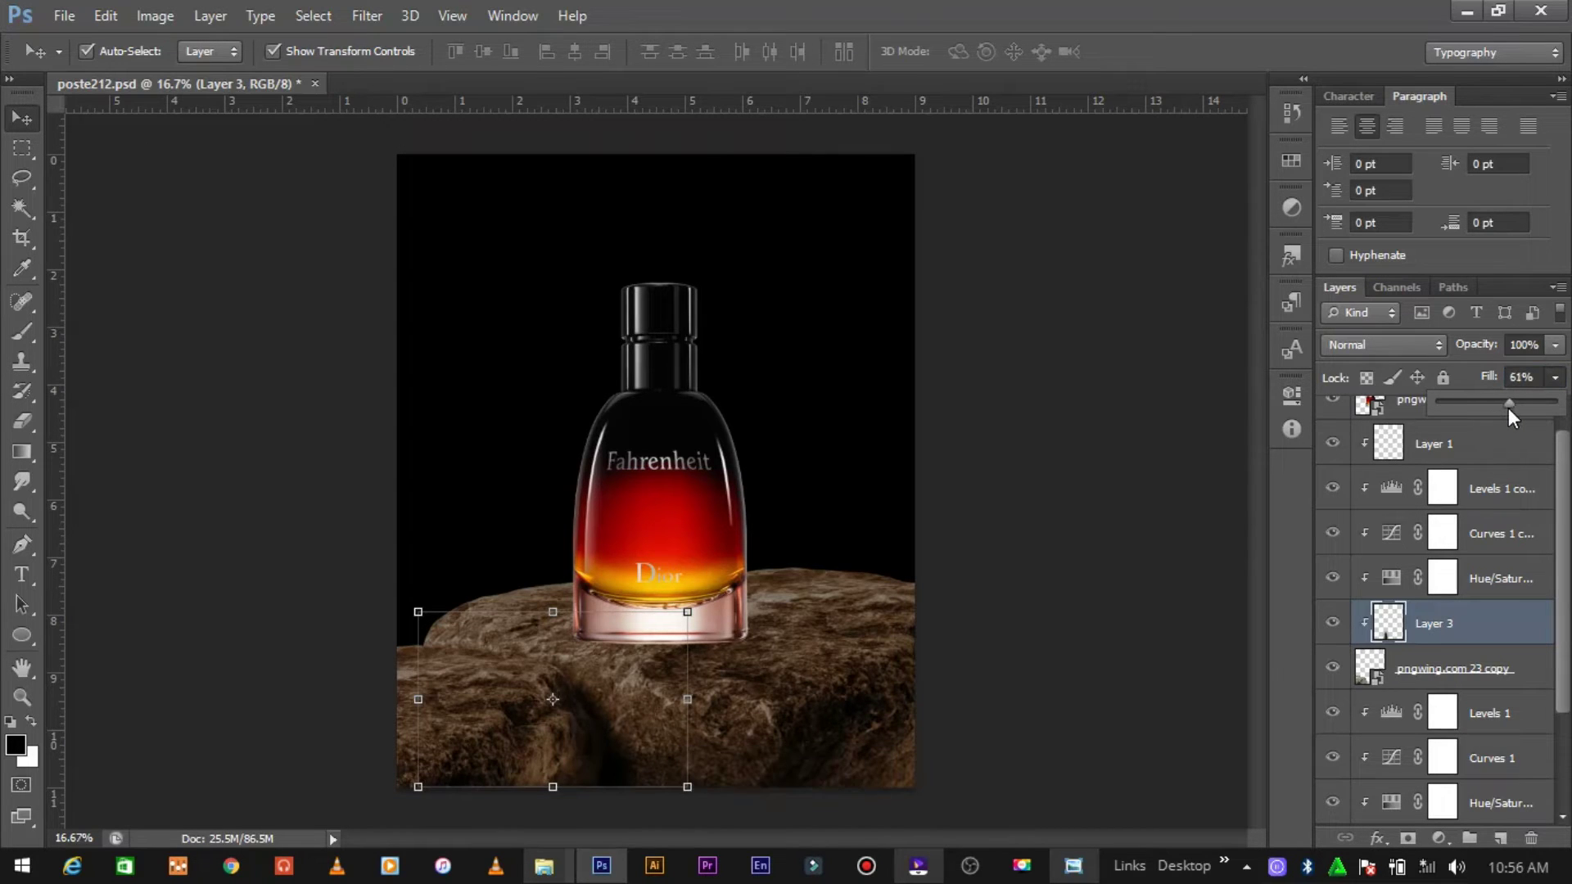
left_click(586, 767)
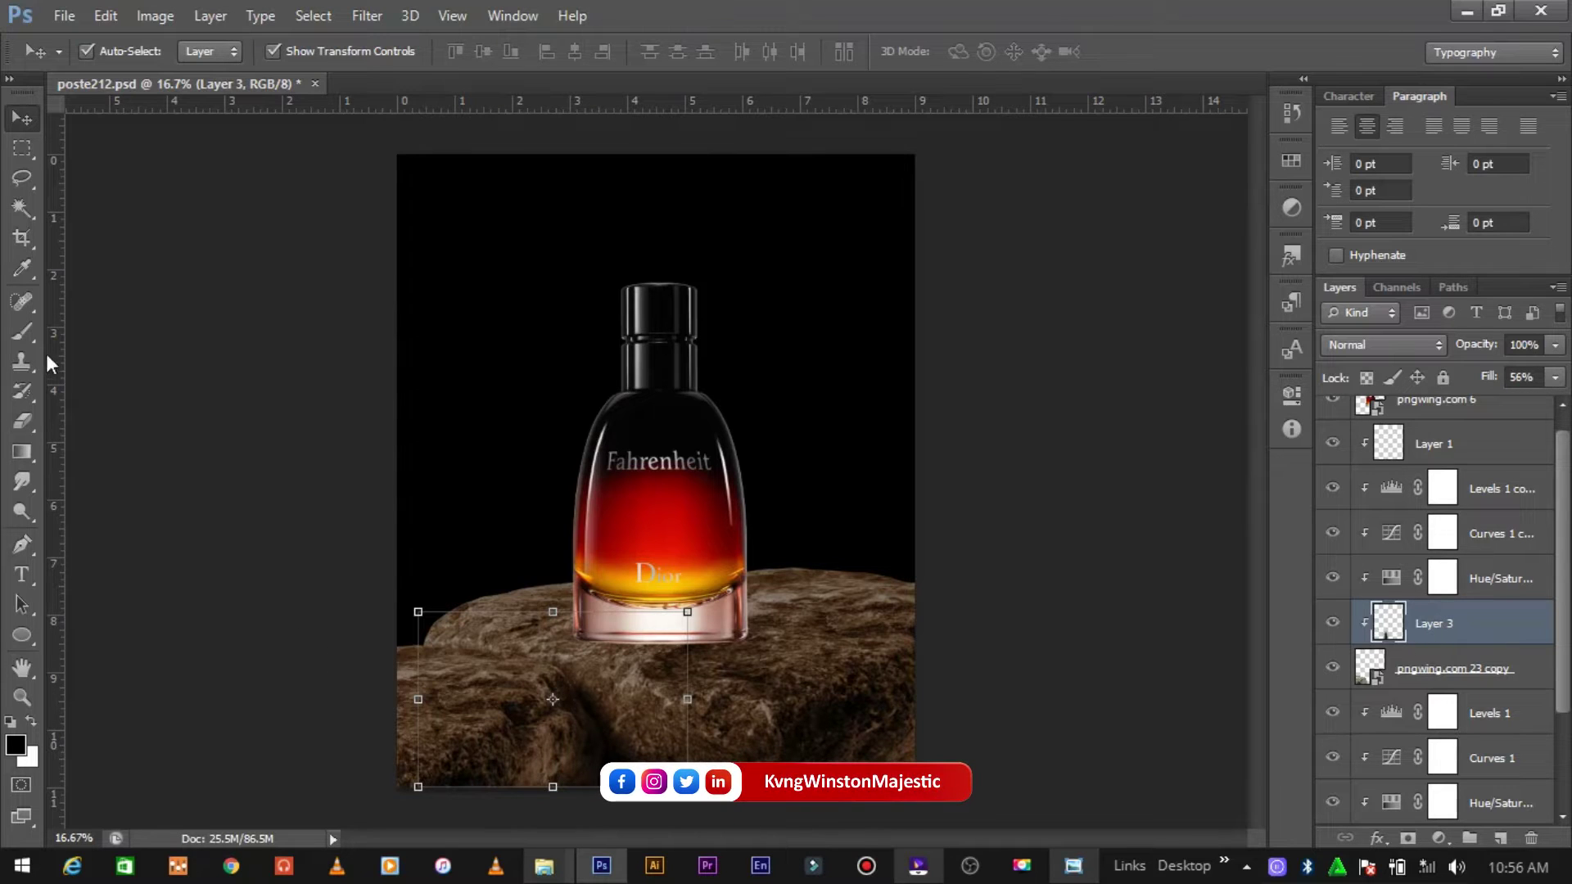
left_click(23, 335)
left_click_drag(579, 720, 589, 765)
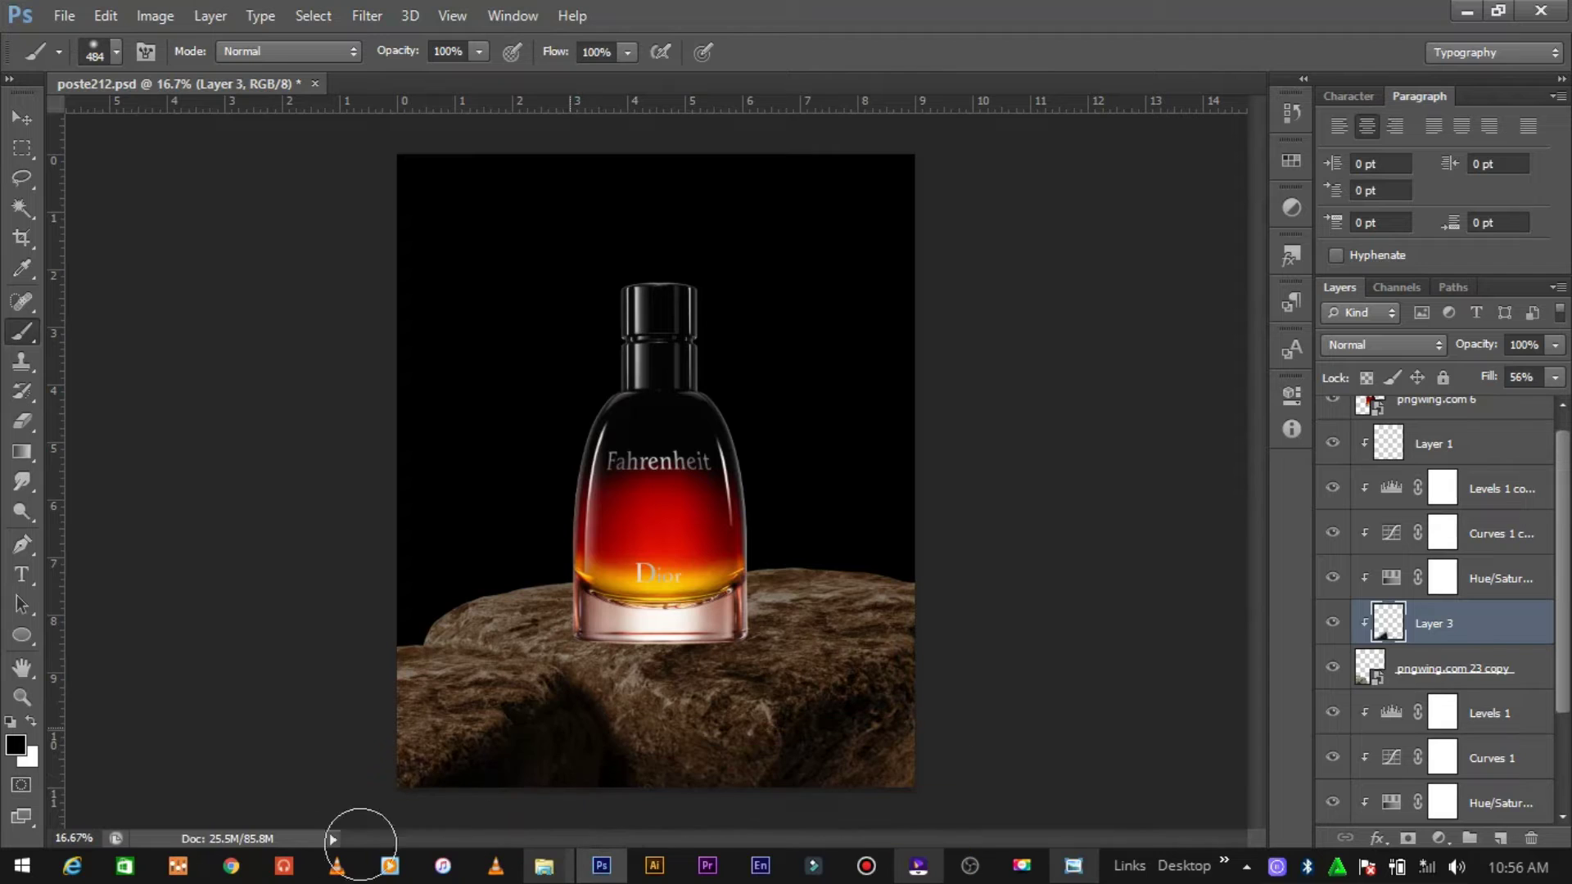
left_click_drag(739, 791, 829, 737)
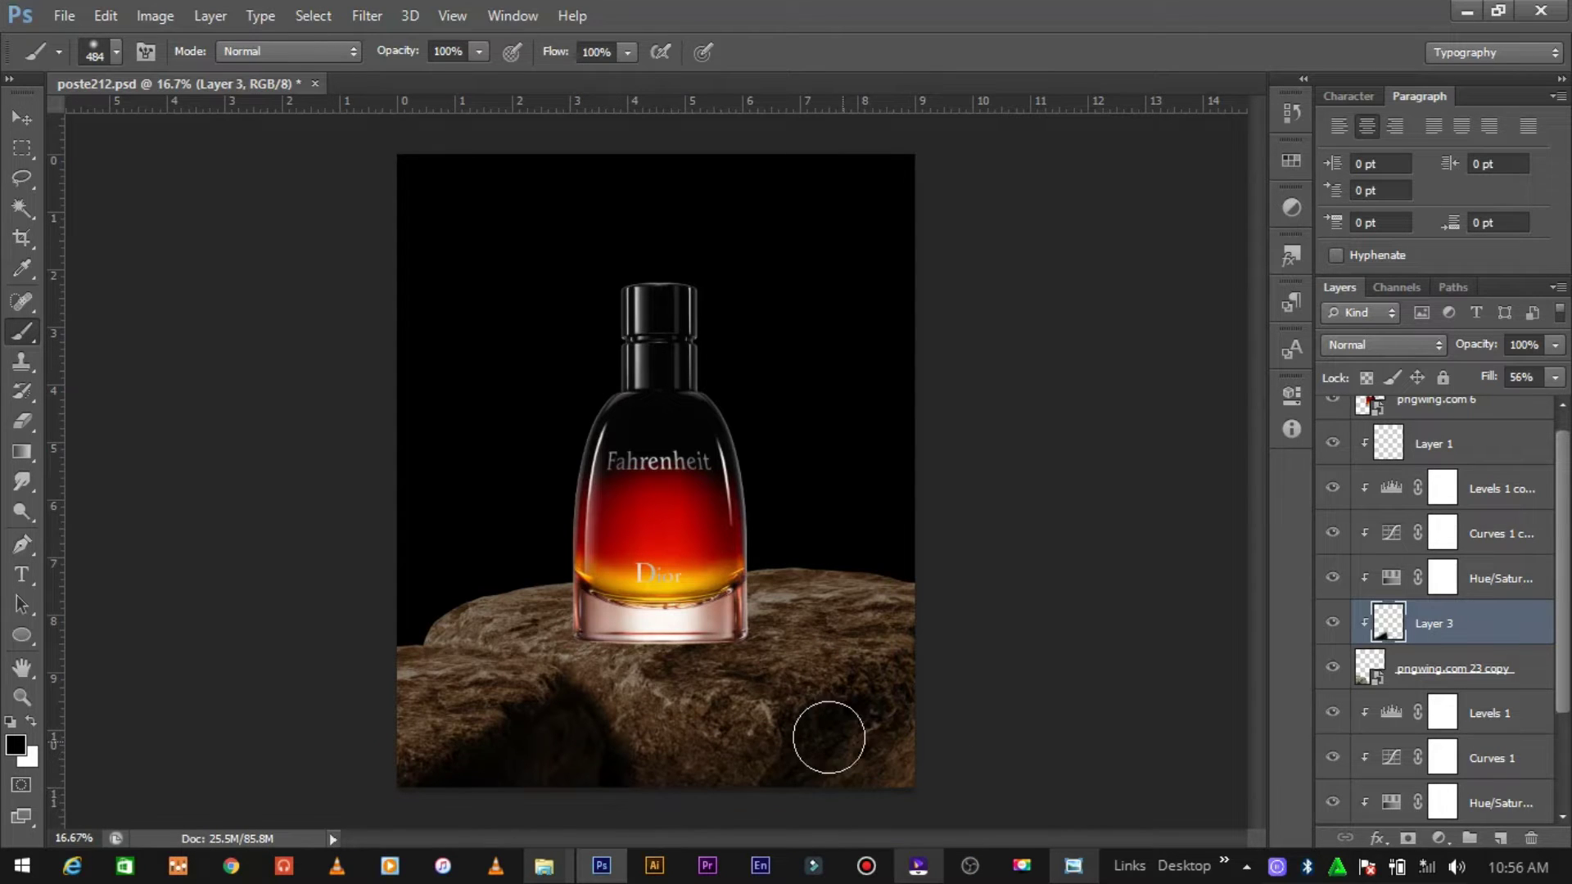
scroll(1497, 639, "down", 1)
scroll(1482, 639, "down", 1)
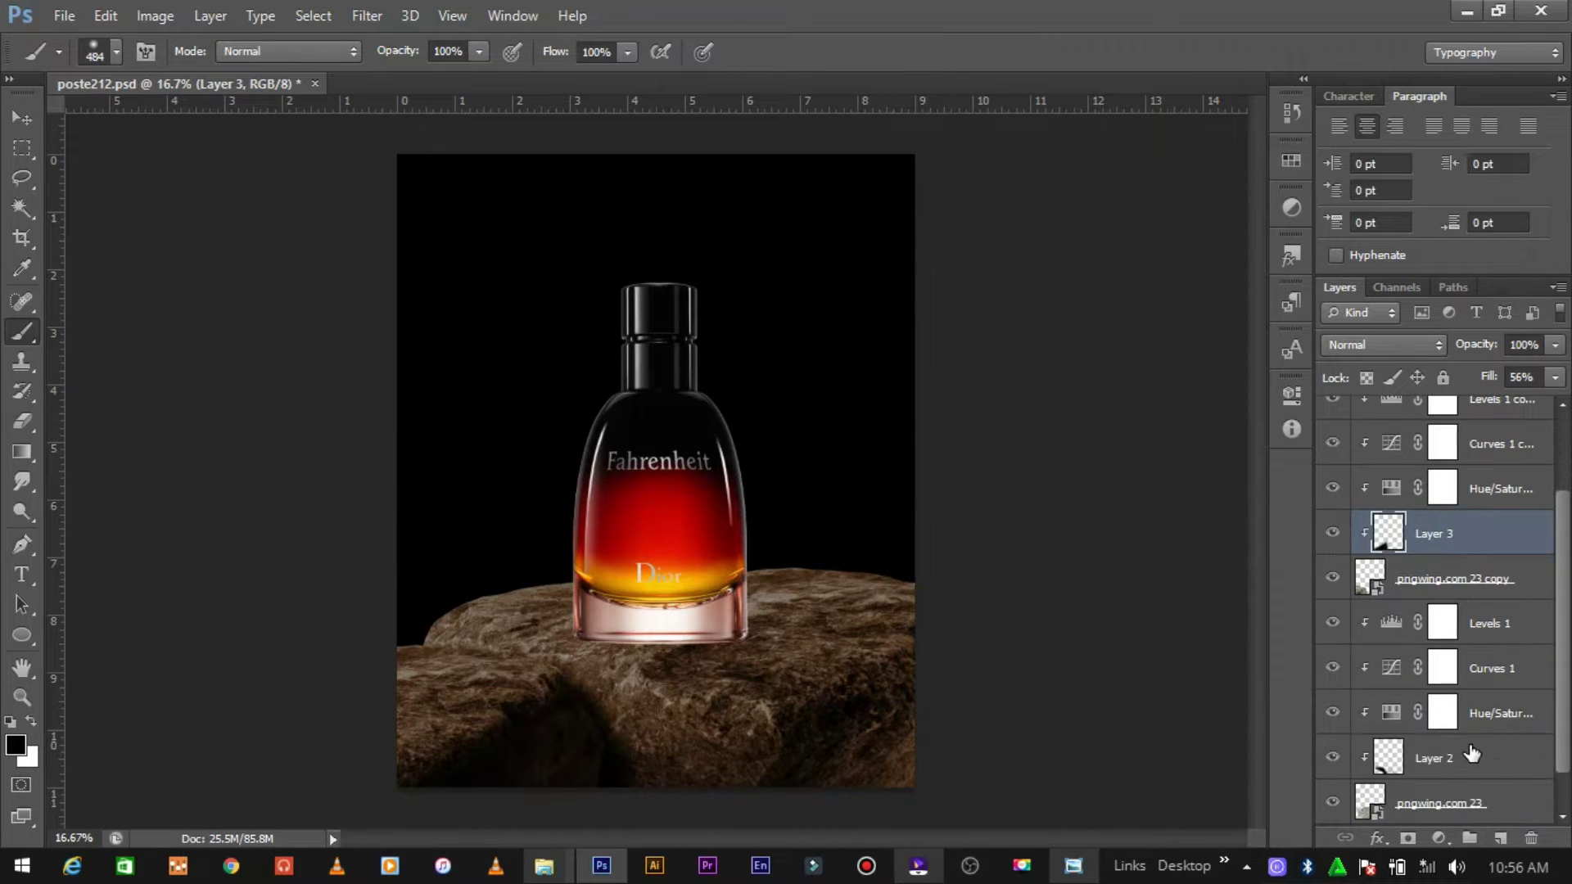
Step: Add Layer 4 above Layer 2 and brush a dark shadow on the rock below the bottle
left_click(1474, 757)
left_click(1502, 841)
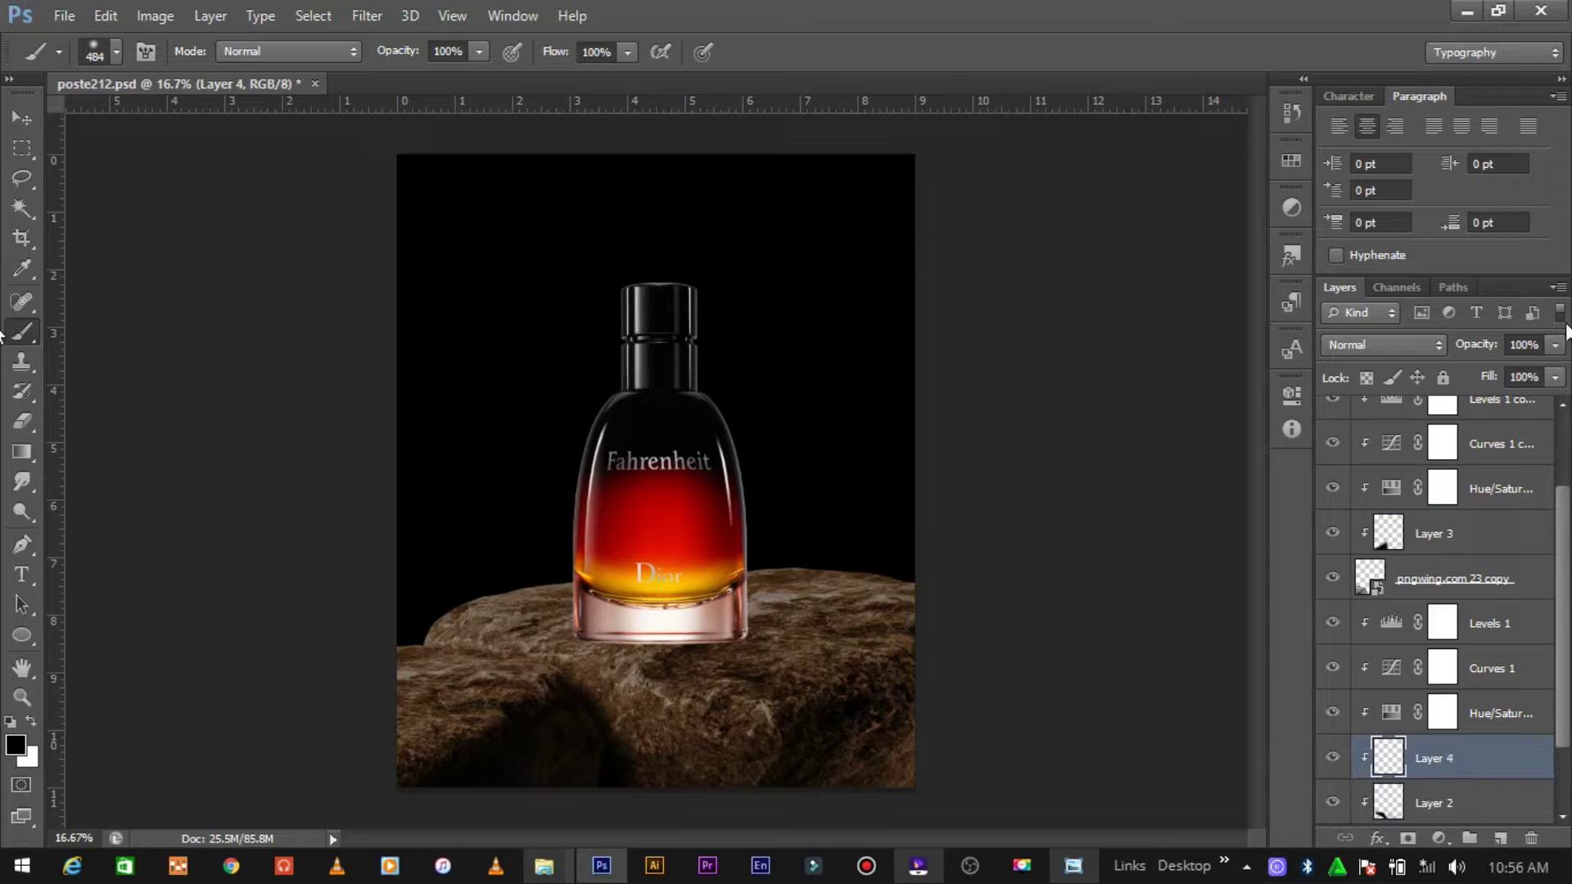
left_click(1555, 377)
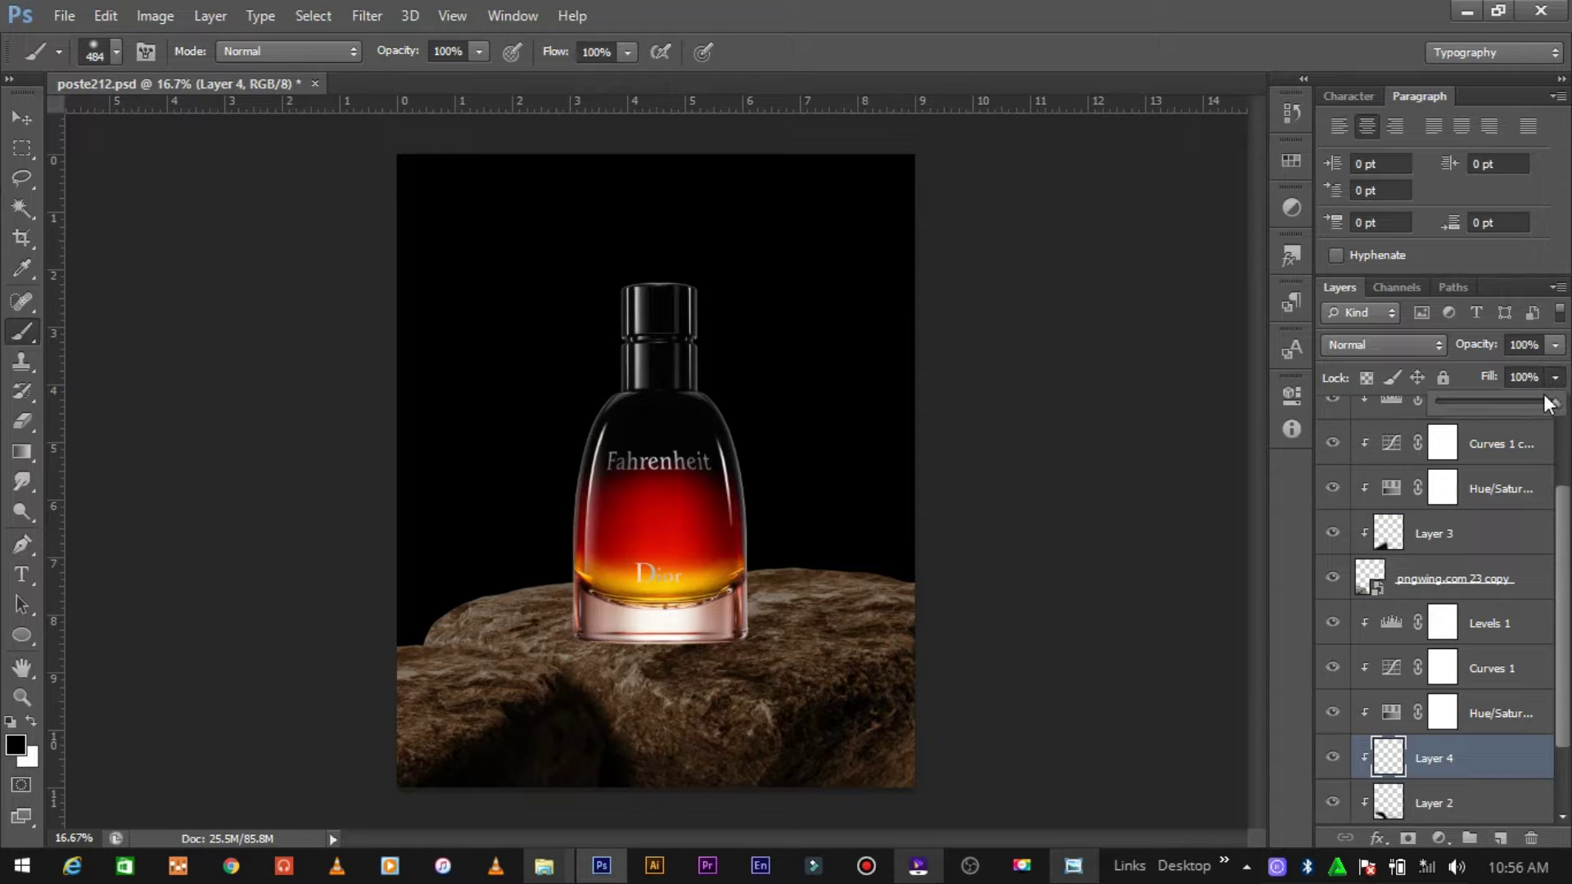
left_click(655, 726)
left_click_drag(678, 727, 740, 734)
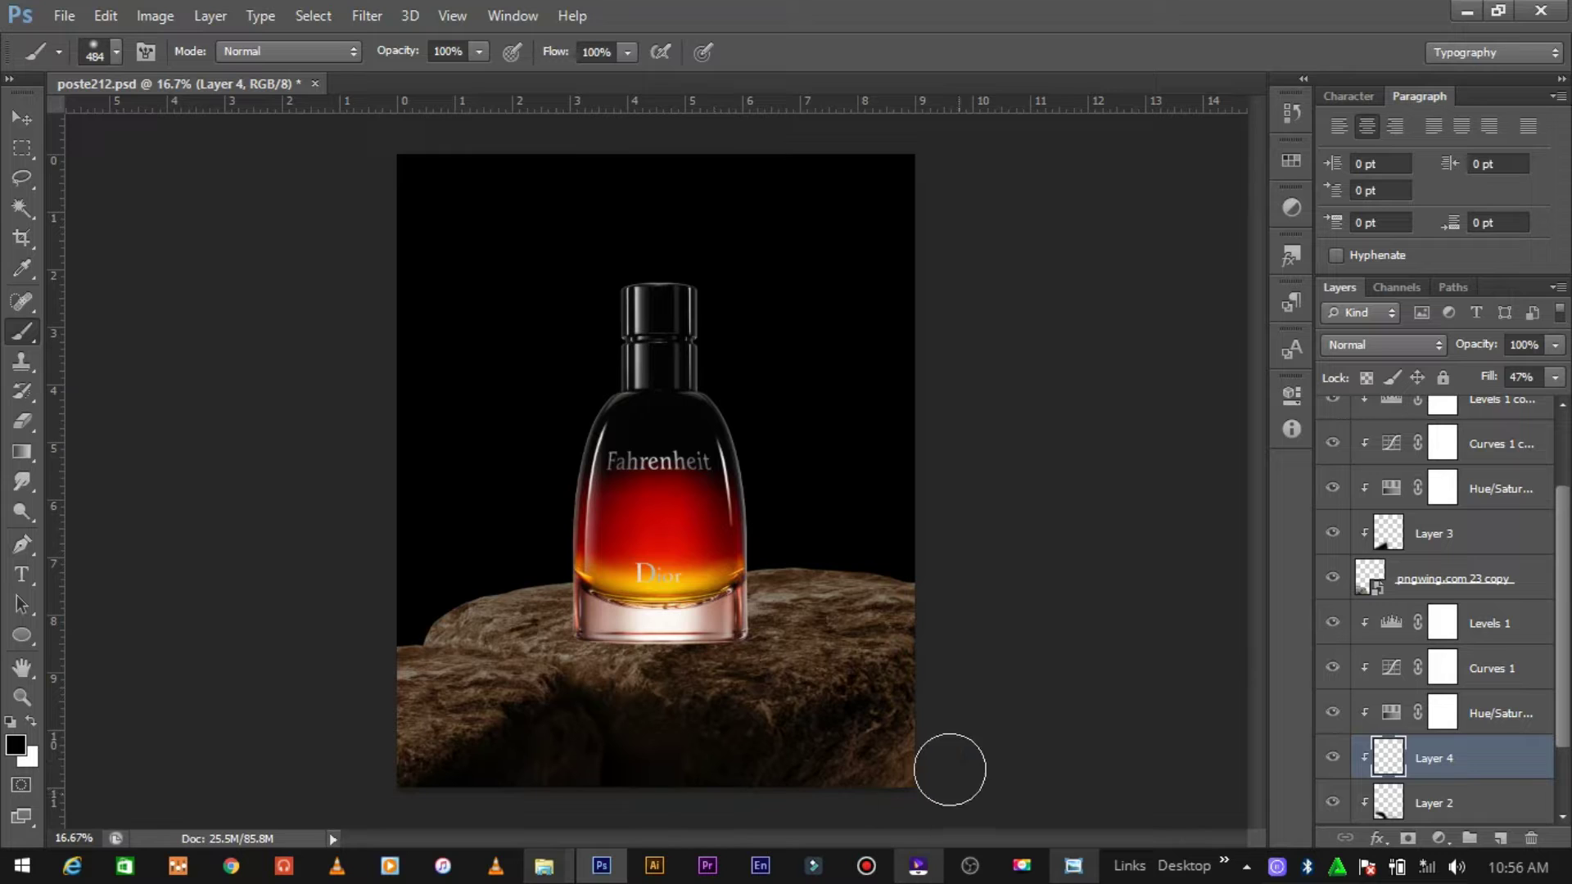
Step: Lower Layer 4's fill to 27% and select the rock layer
left_click(23, 117)
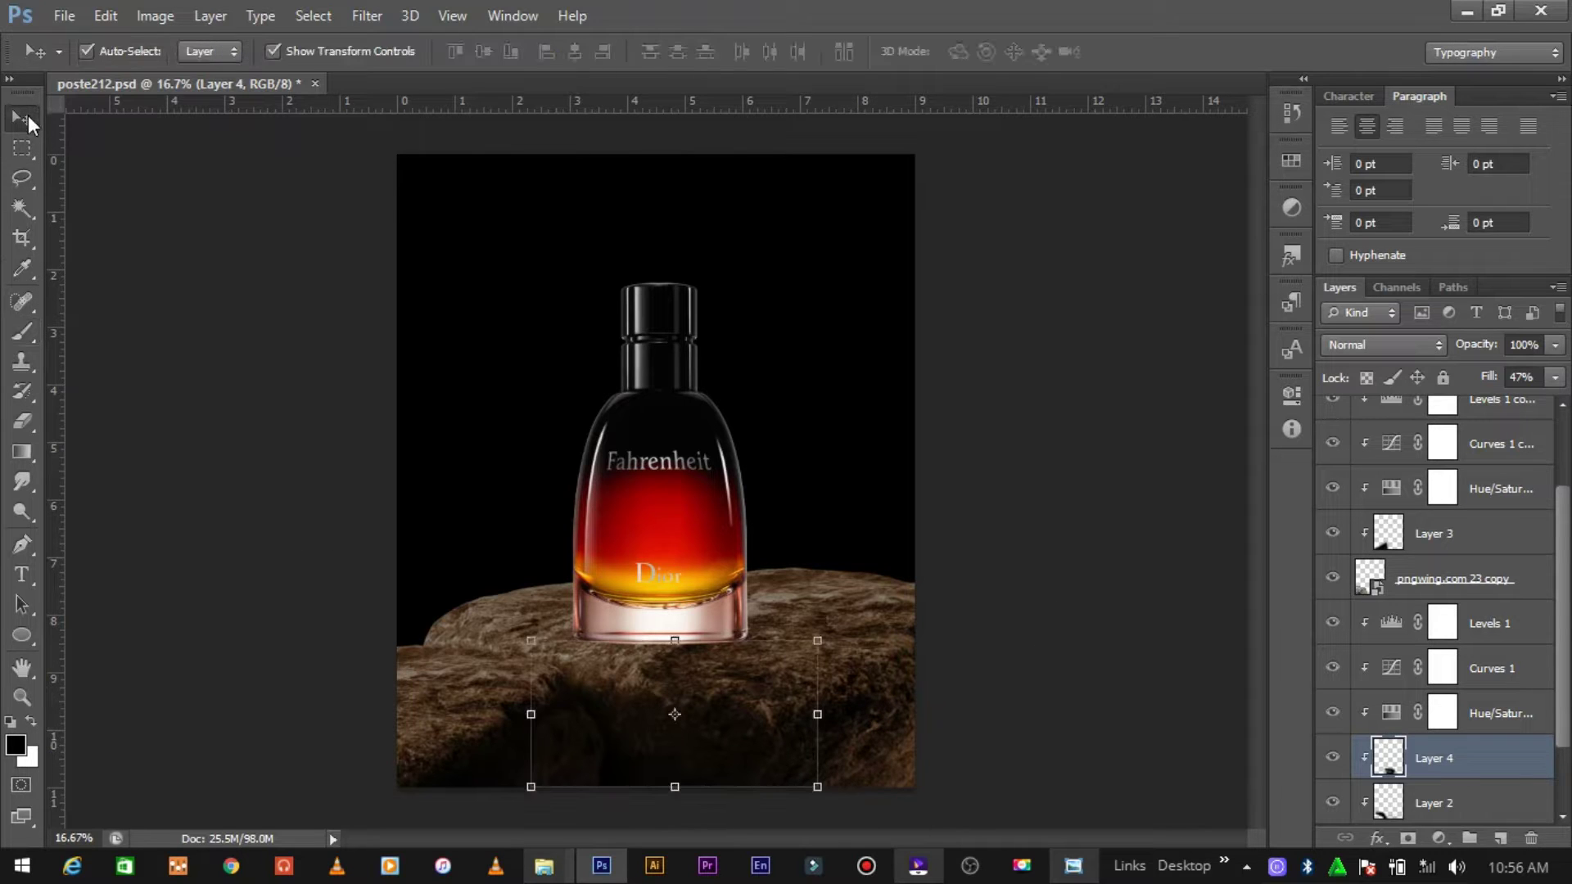
left_click_drag(1502, 408, 1478, 412)
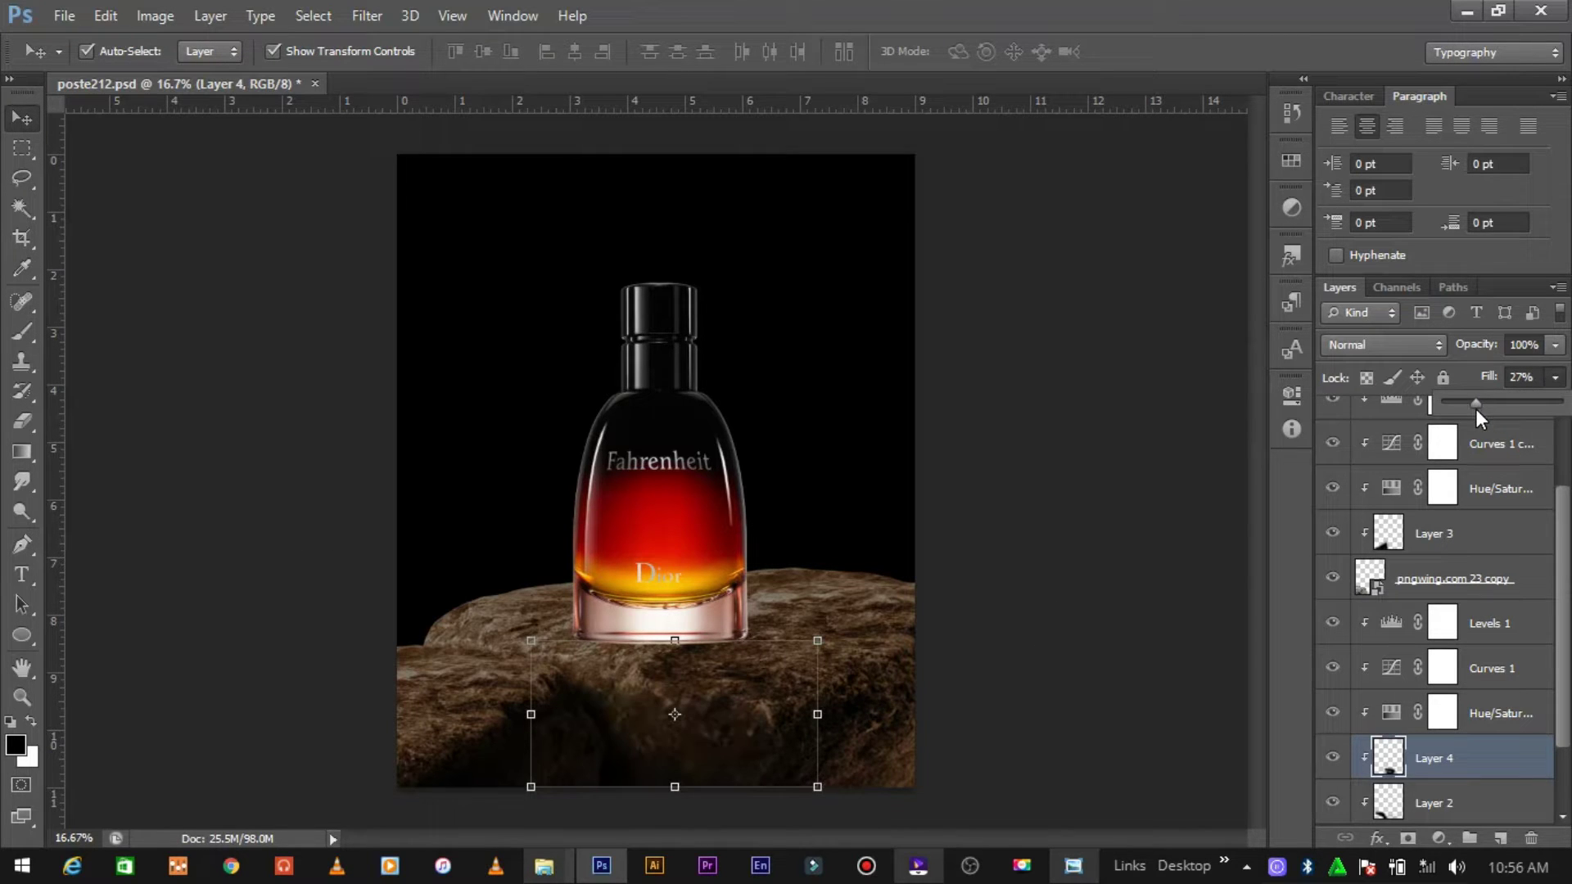
left_click(1081, 426)
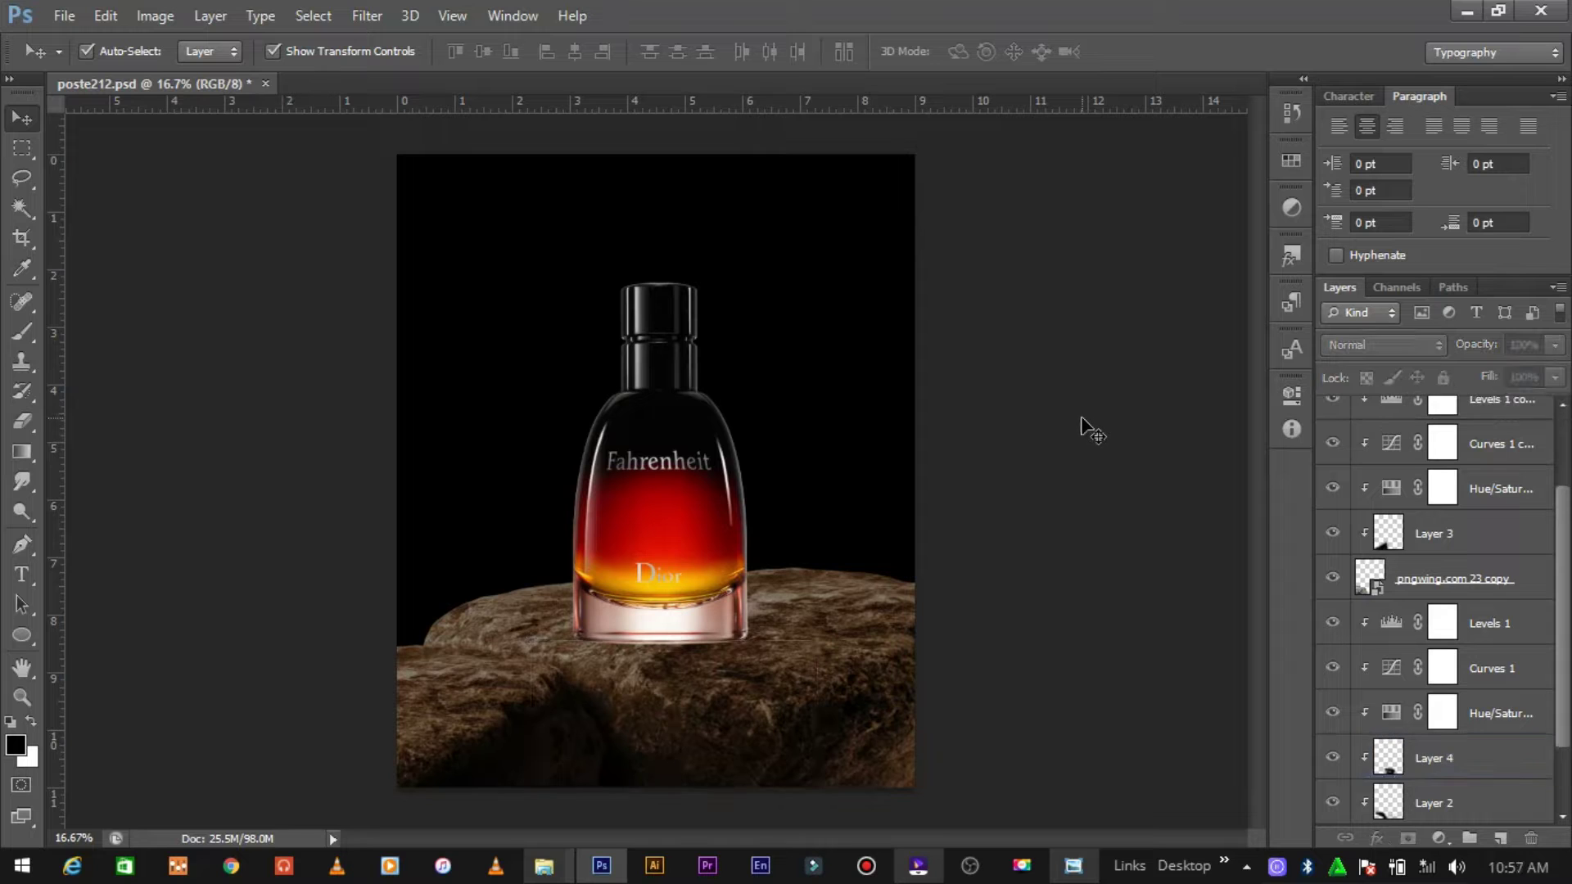
left_click(485, 637)
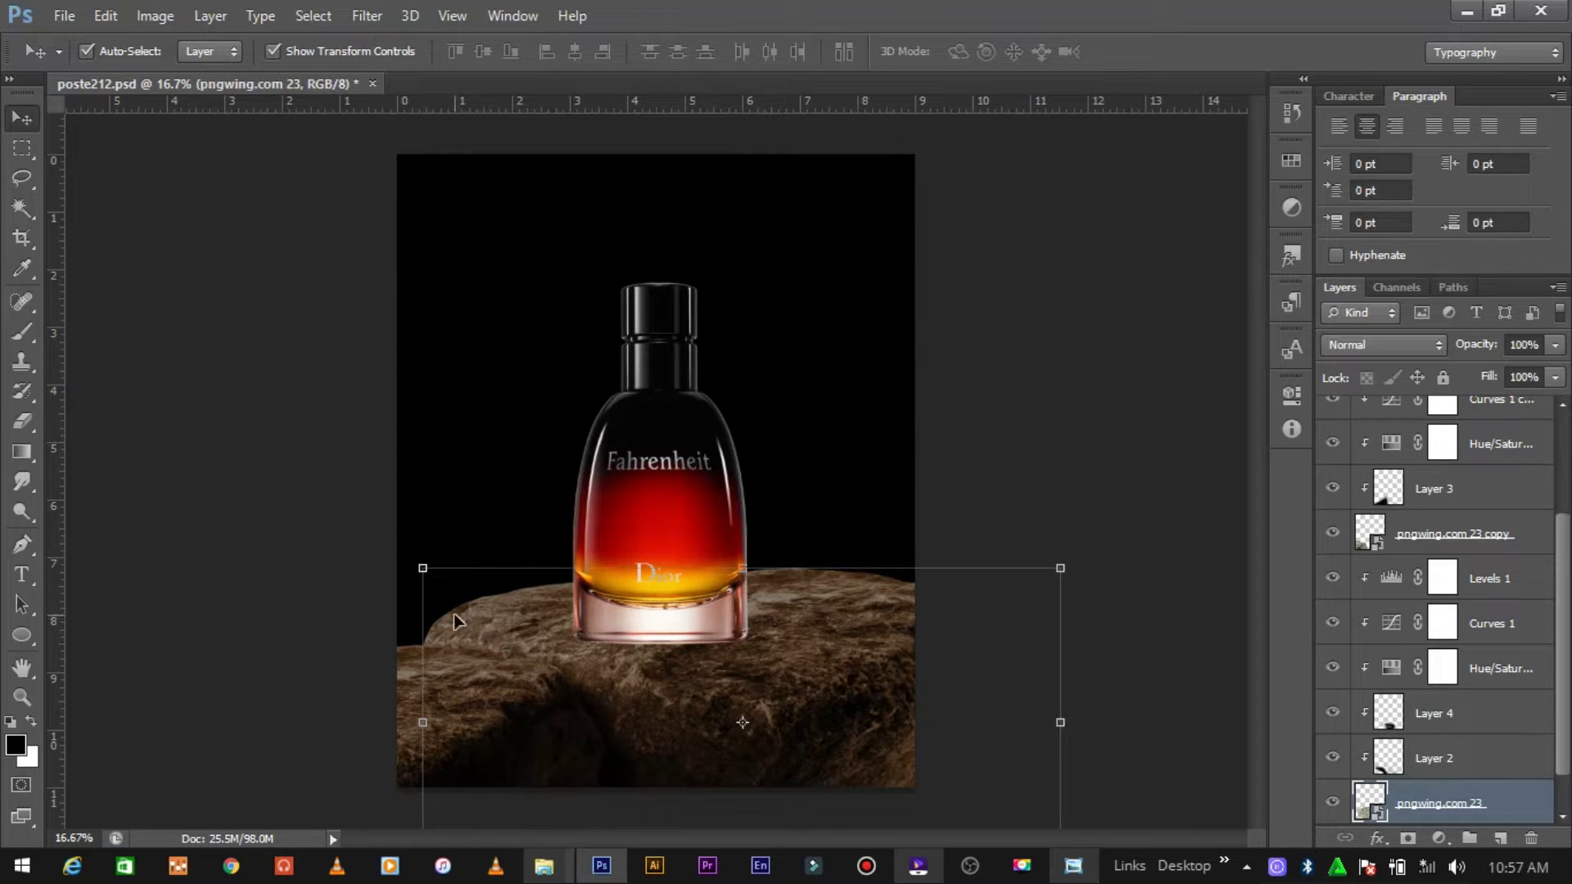
Step: Drag the purple storm sunset JPG from File Explorer into the poster and accept it
key("alt+Tab")
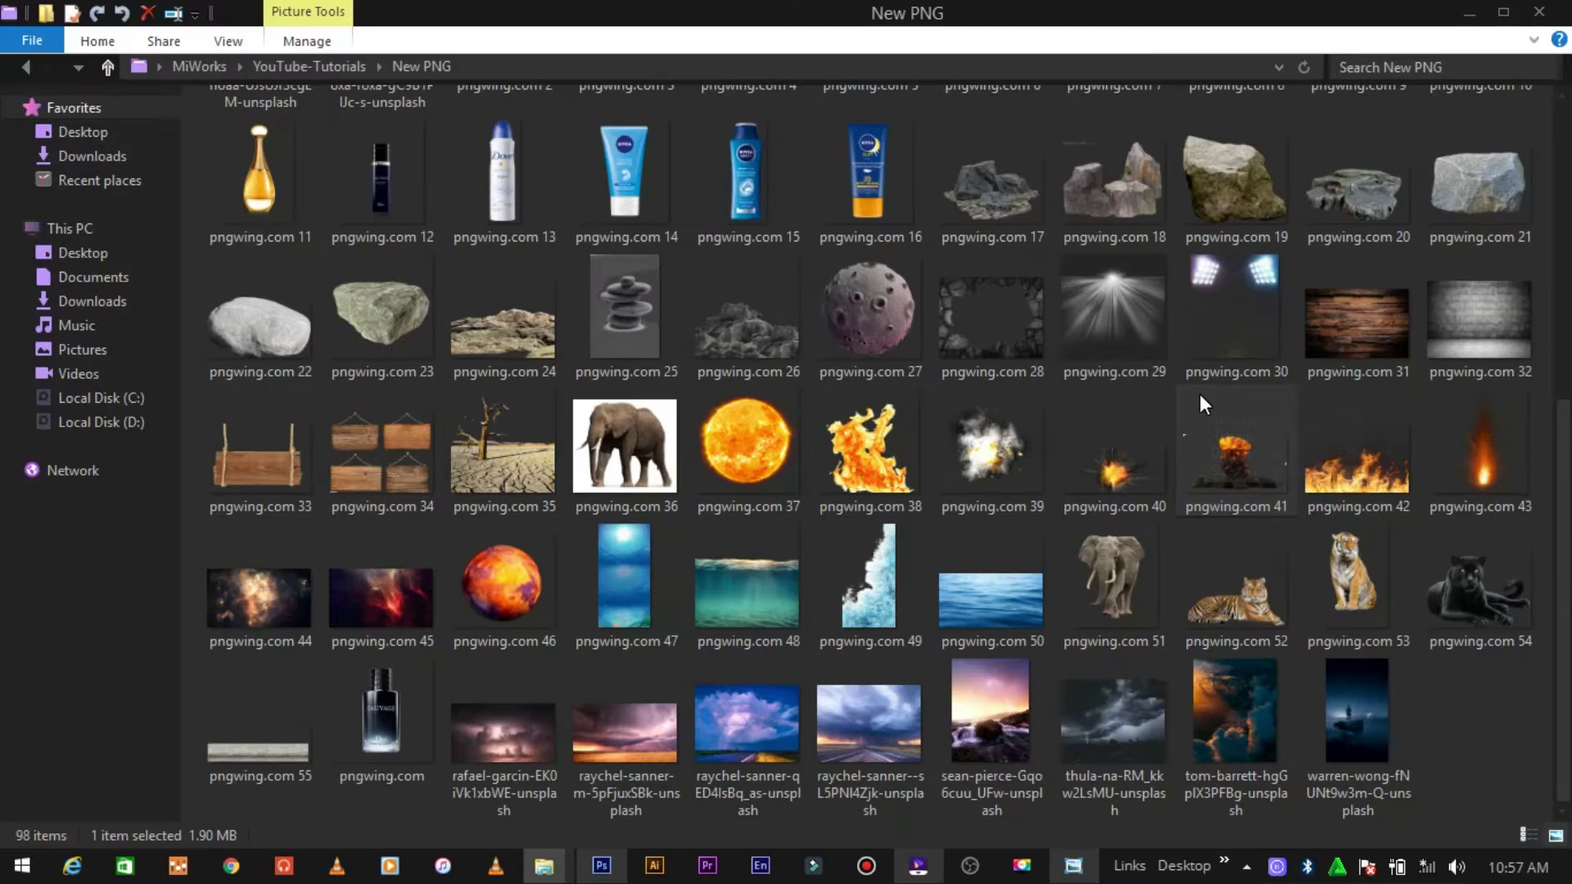
left_click(635, 735)
left_click_drag(636, 734, 763, 572)
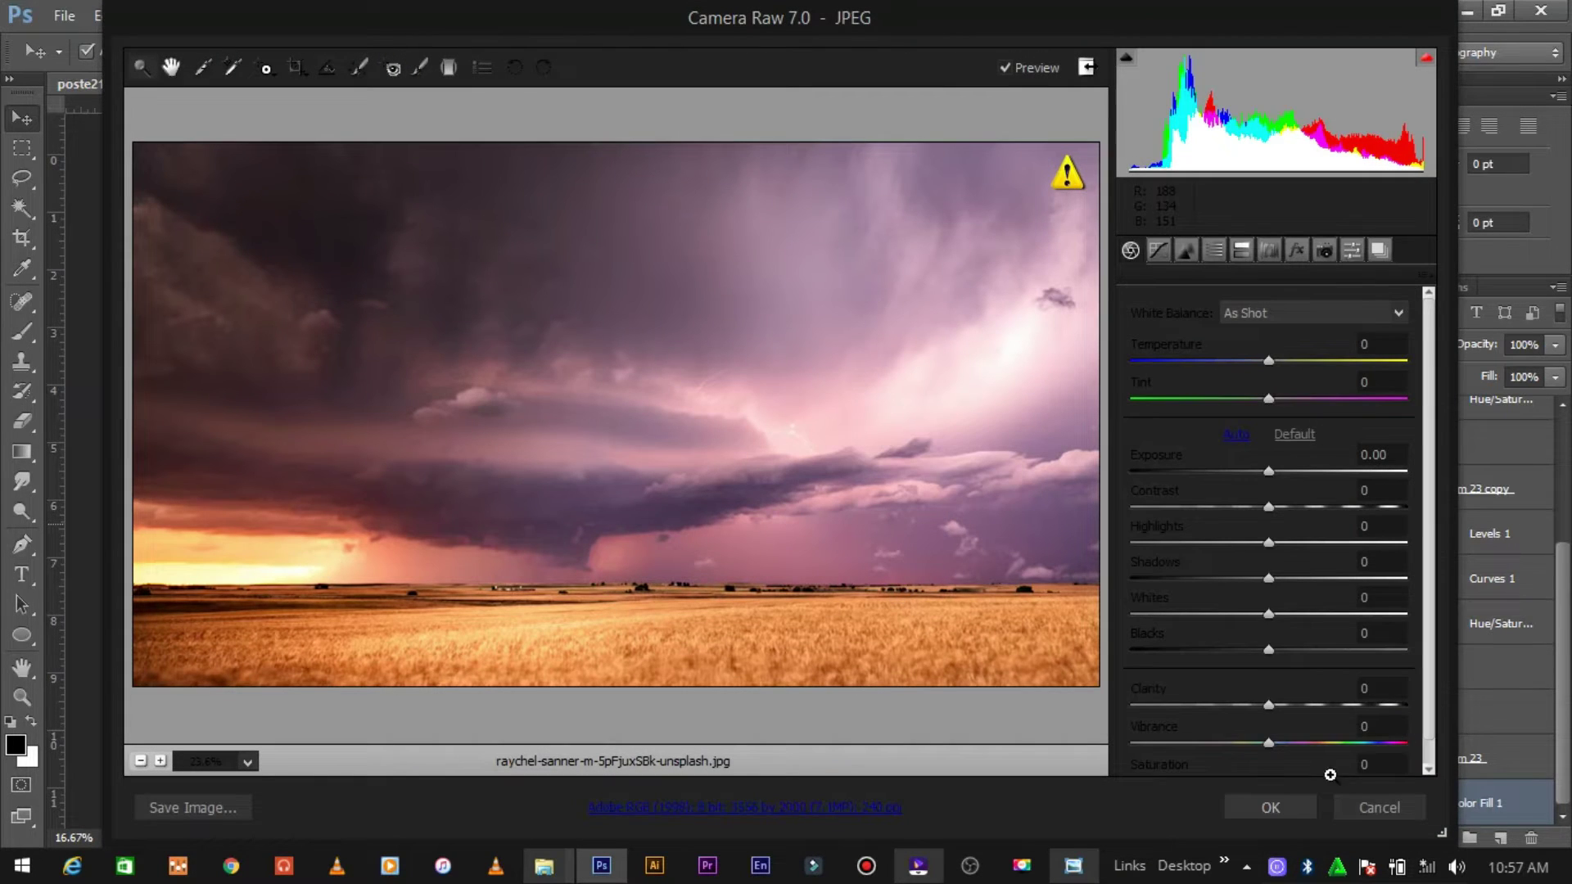
left_click(1282, 814)
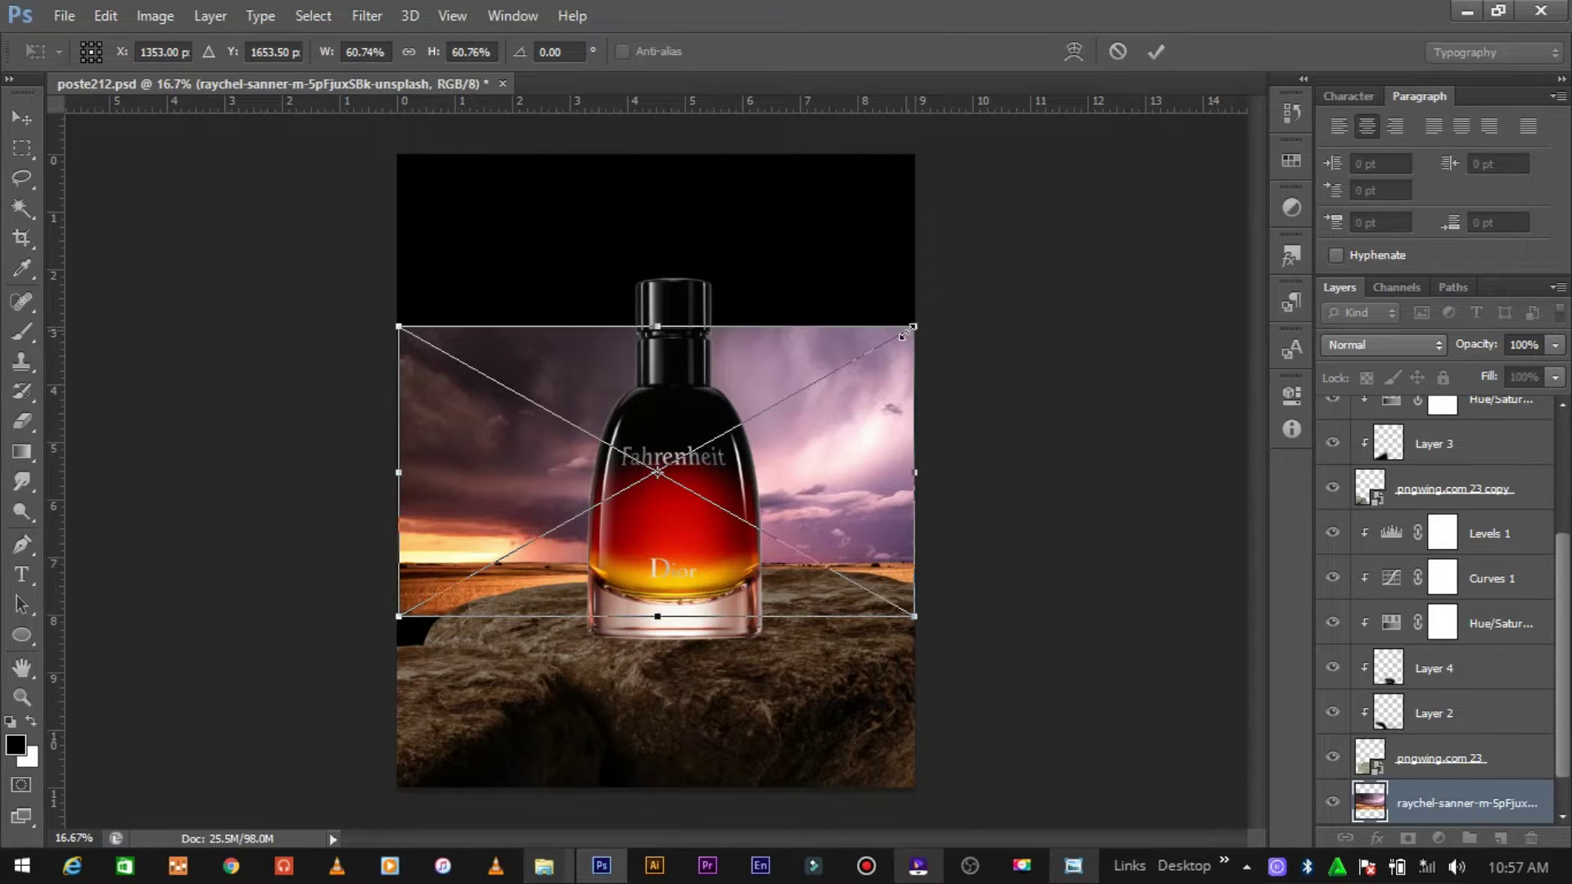
Step: Scale the placed sky up to about 116% and commit the transform
left_click_drag(905, 334, 1107, 210)
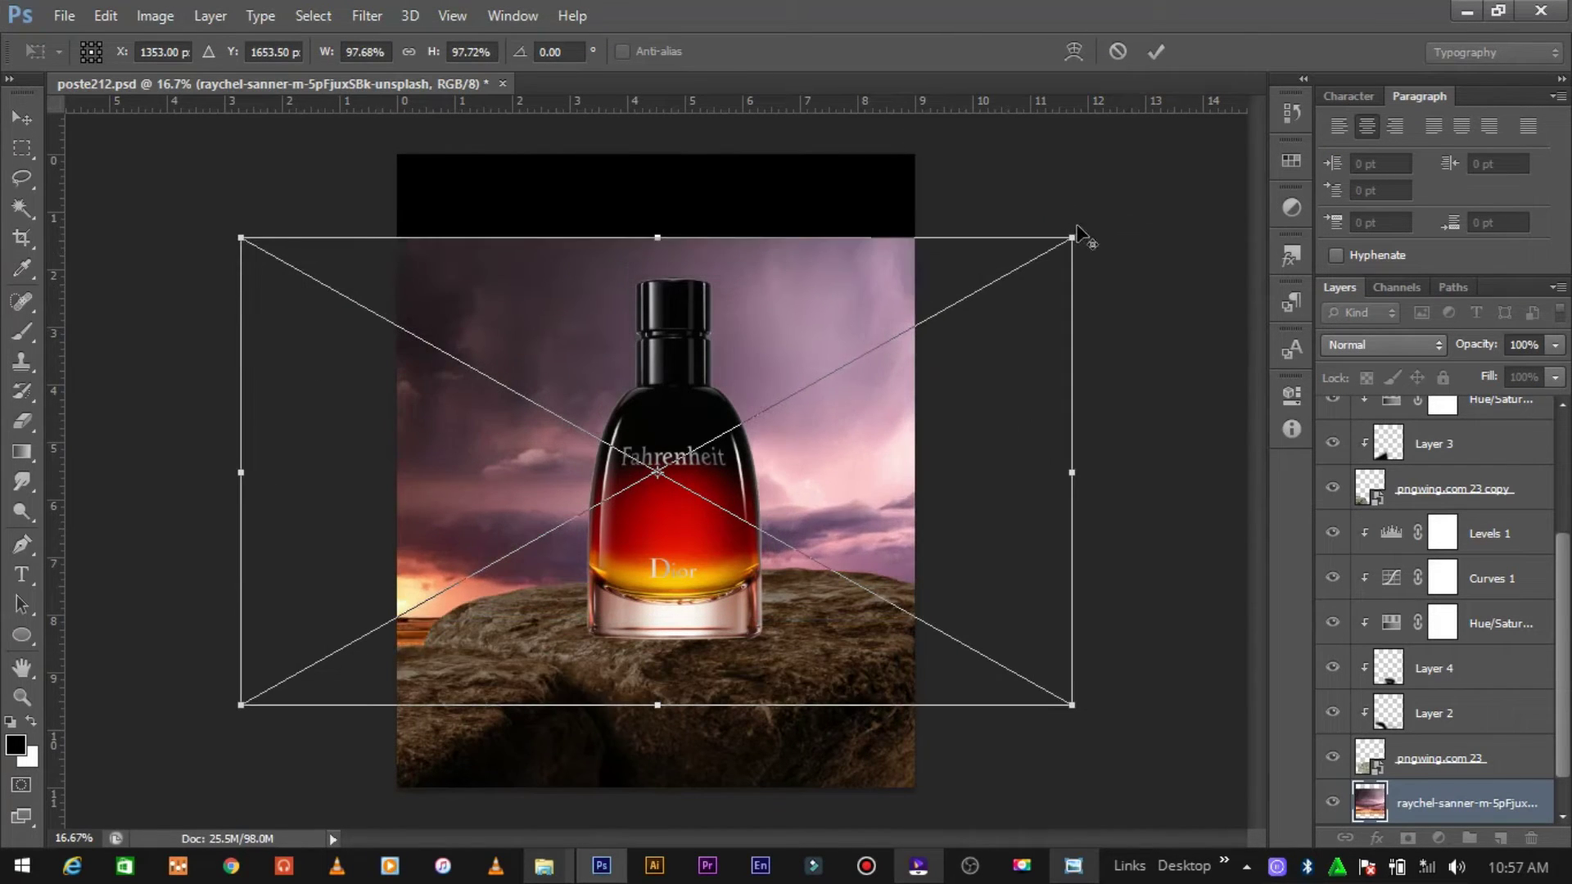
left_click_drag(1108, 210, 1150, 194)
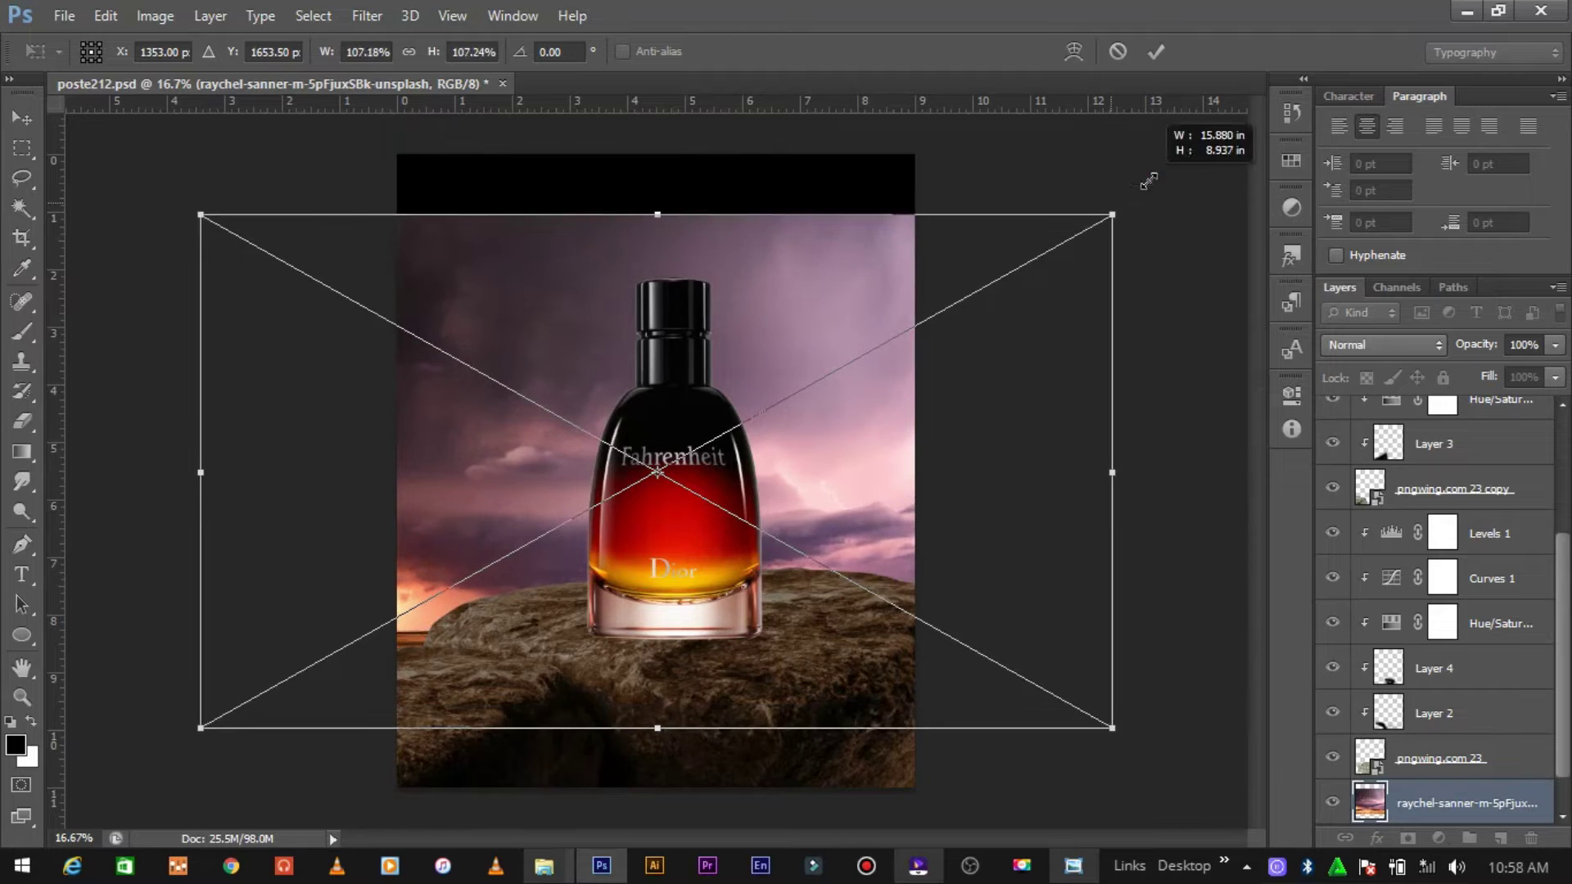
left_click(1160, 52)
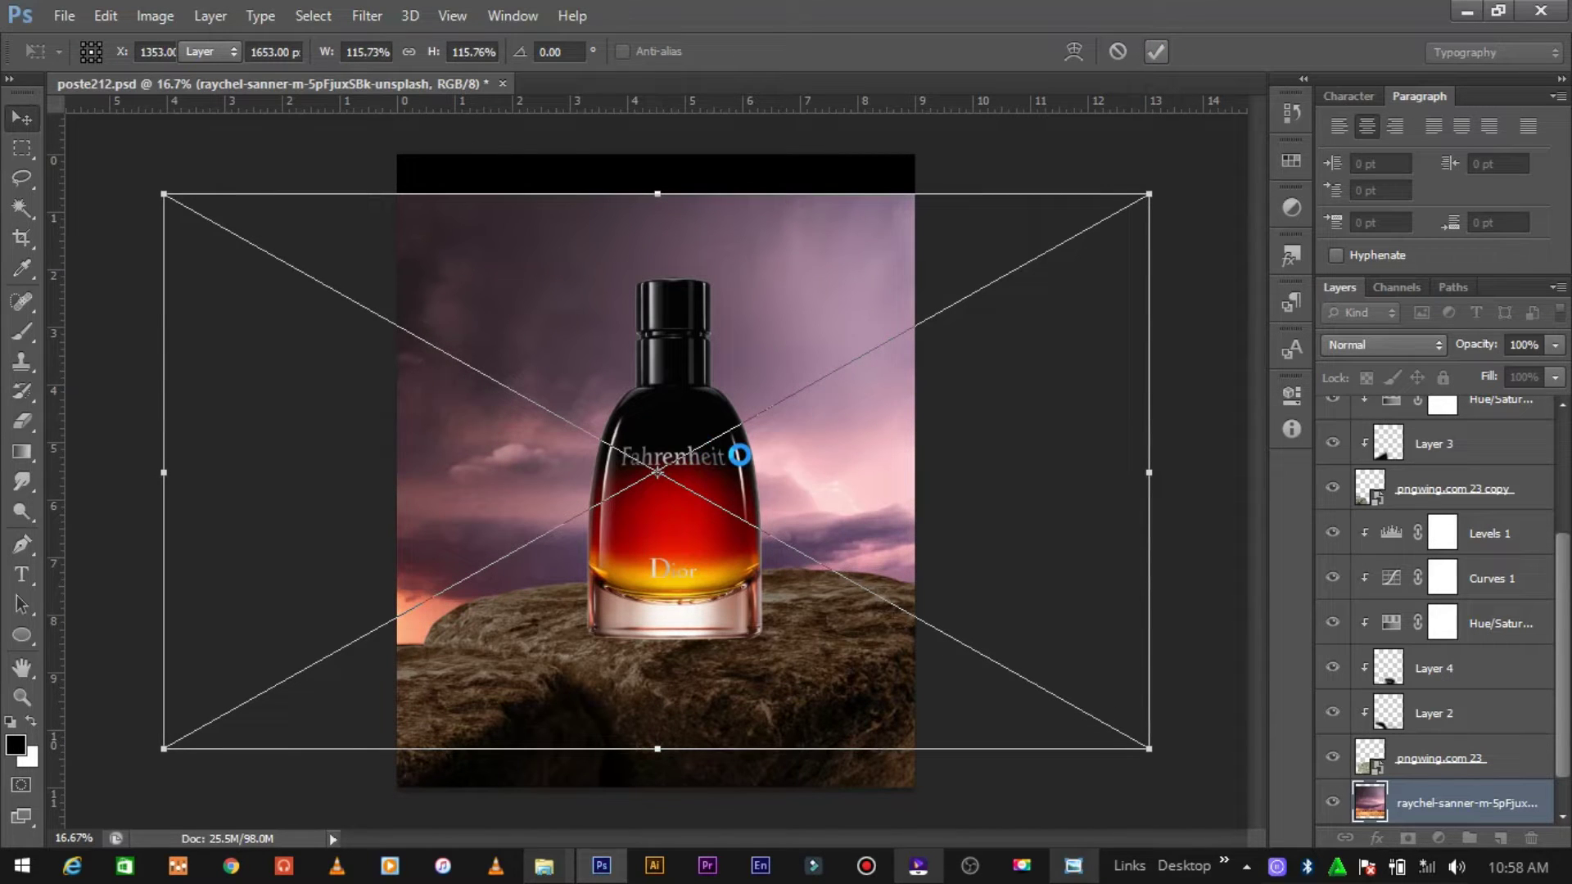
Step: Move the sky layer so it covers the top of the canvas behind the rocks
left_click_drag(739, 455, 924, 334)
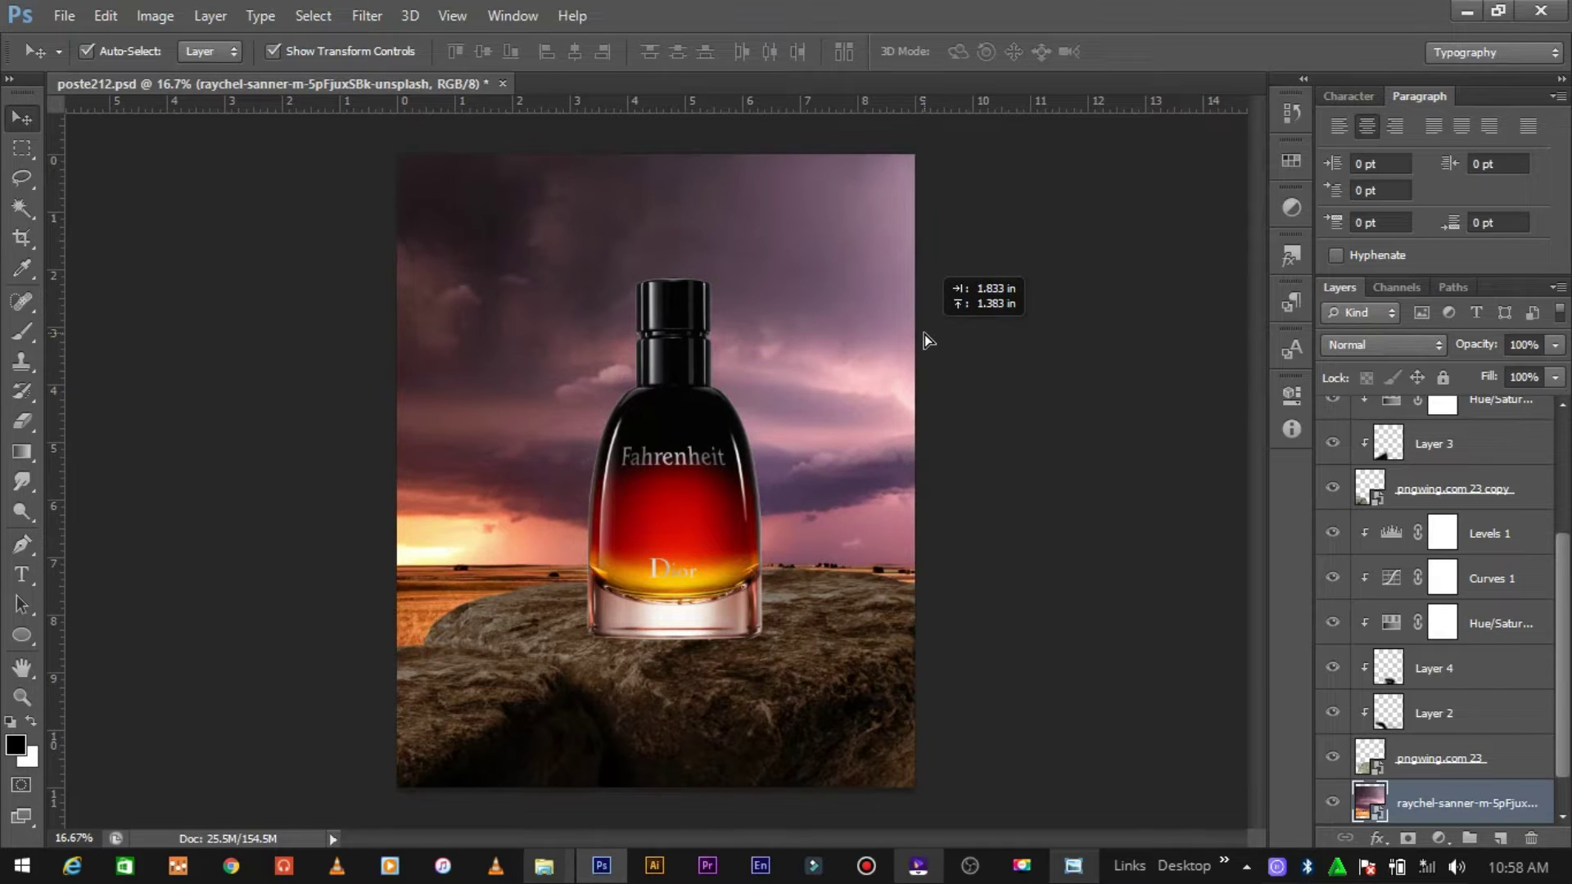
left_click_drag(925, 335, 915, 345)
mouse_move(859, 419)
left_mouse_down()
mouse_move(860, 500)
mouse_move(857, 453)
left_mouse_up()
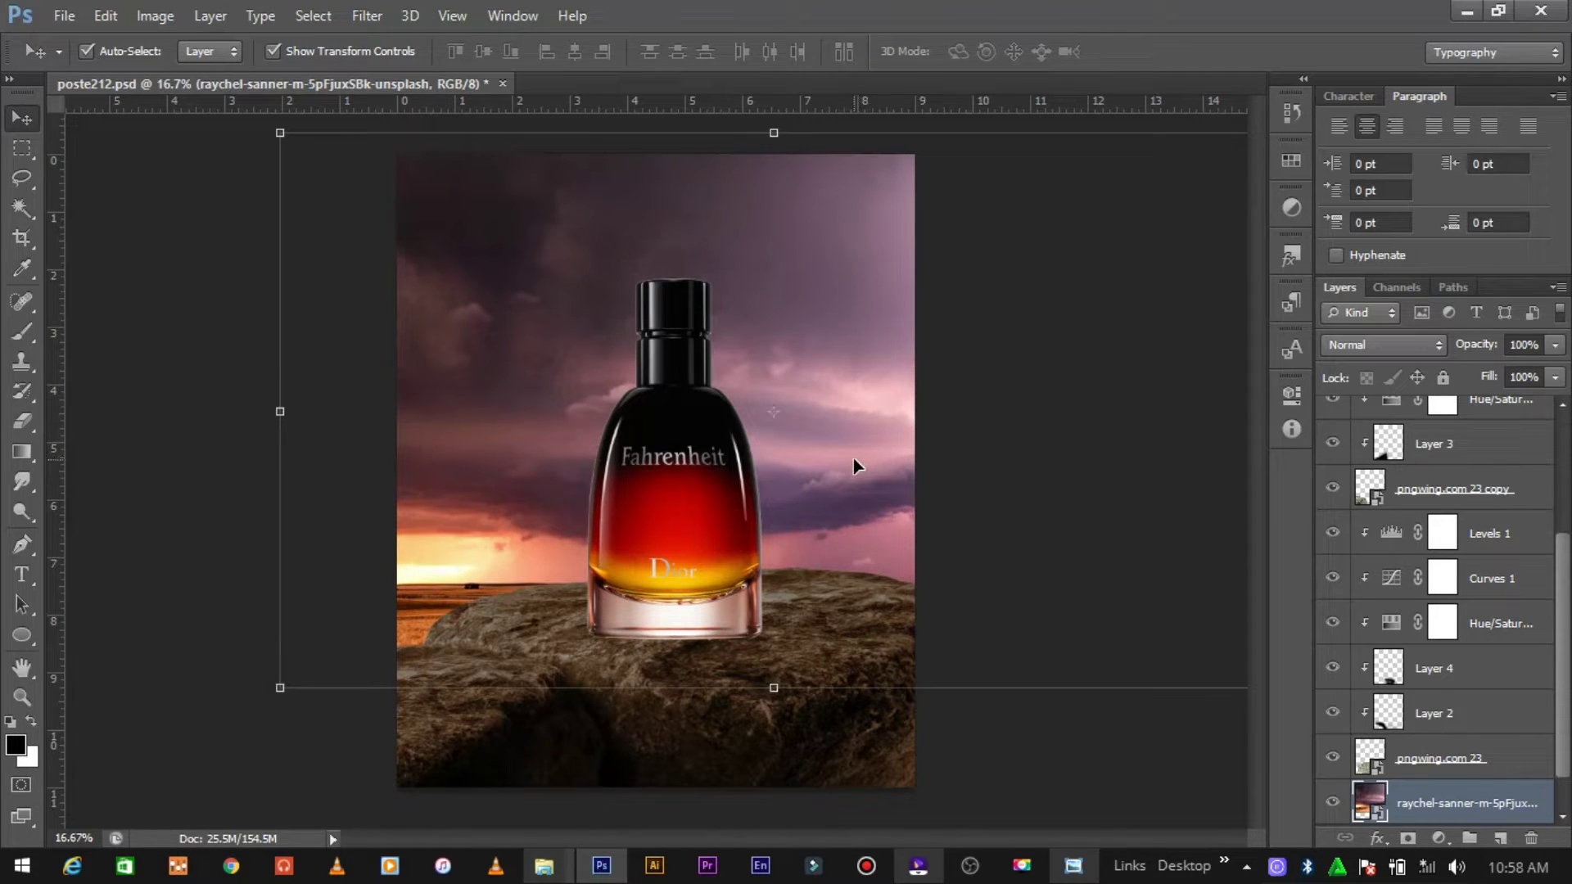
left_click_drag(805, 401, 804, 468)
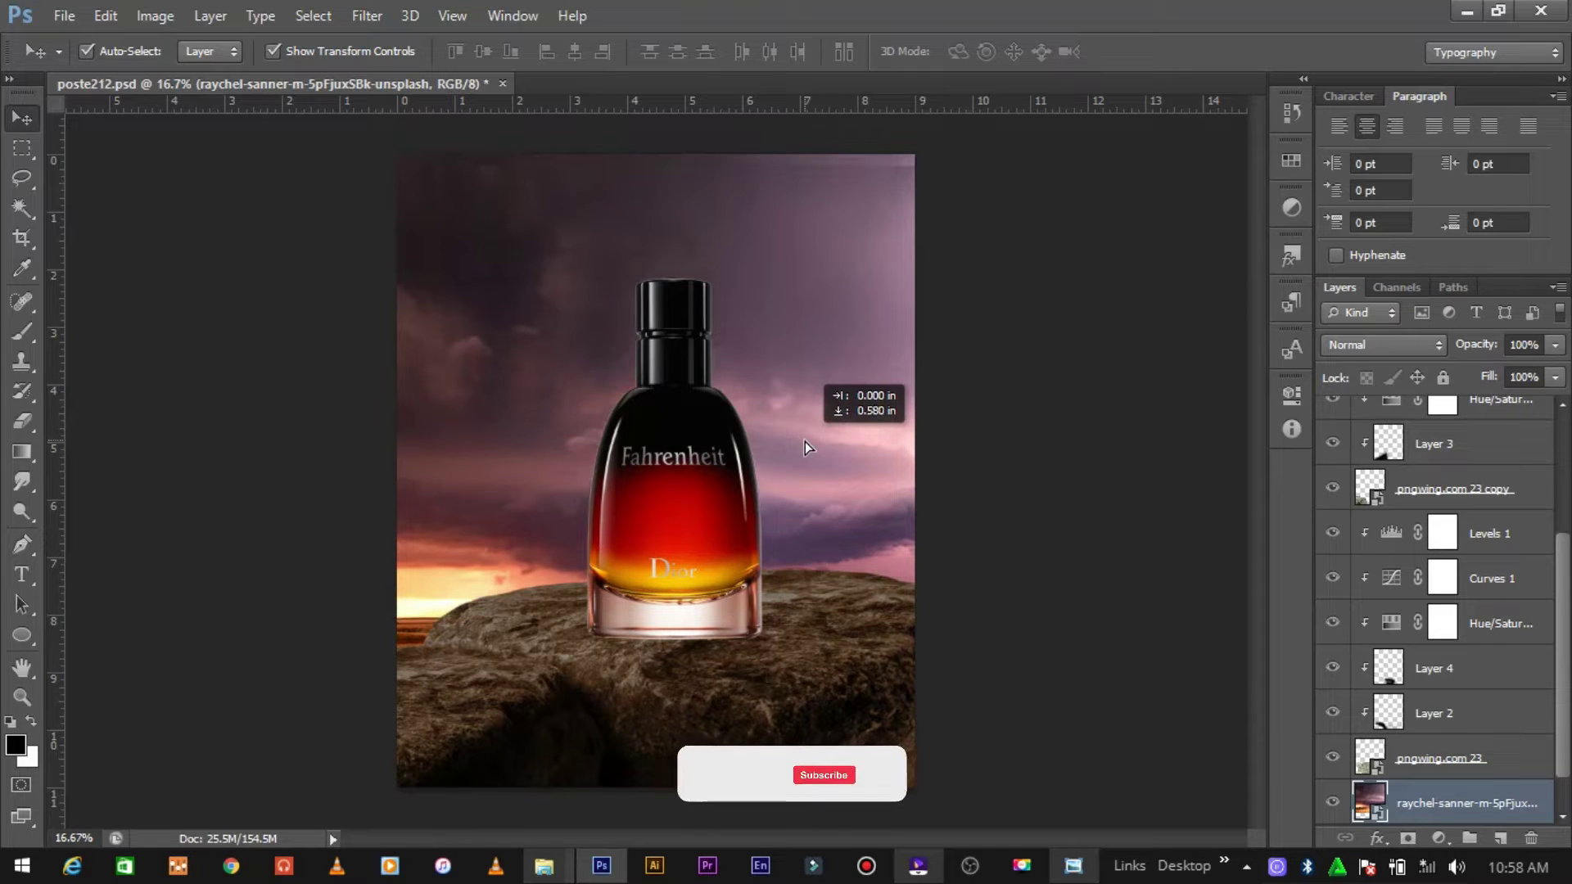
Step: Duplicate the sky, add a layer mask, and erase part of the copy
key("ctrl+j")
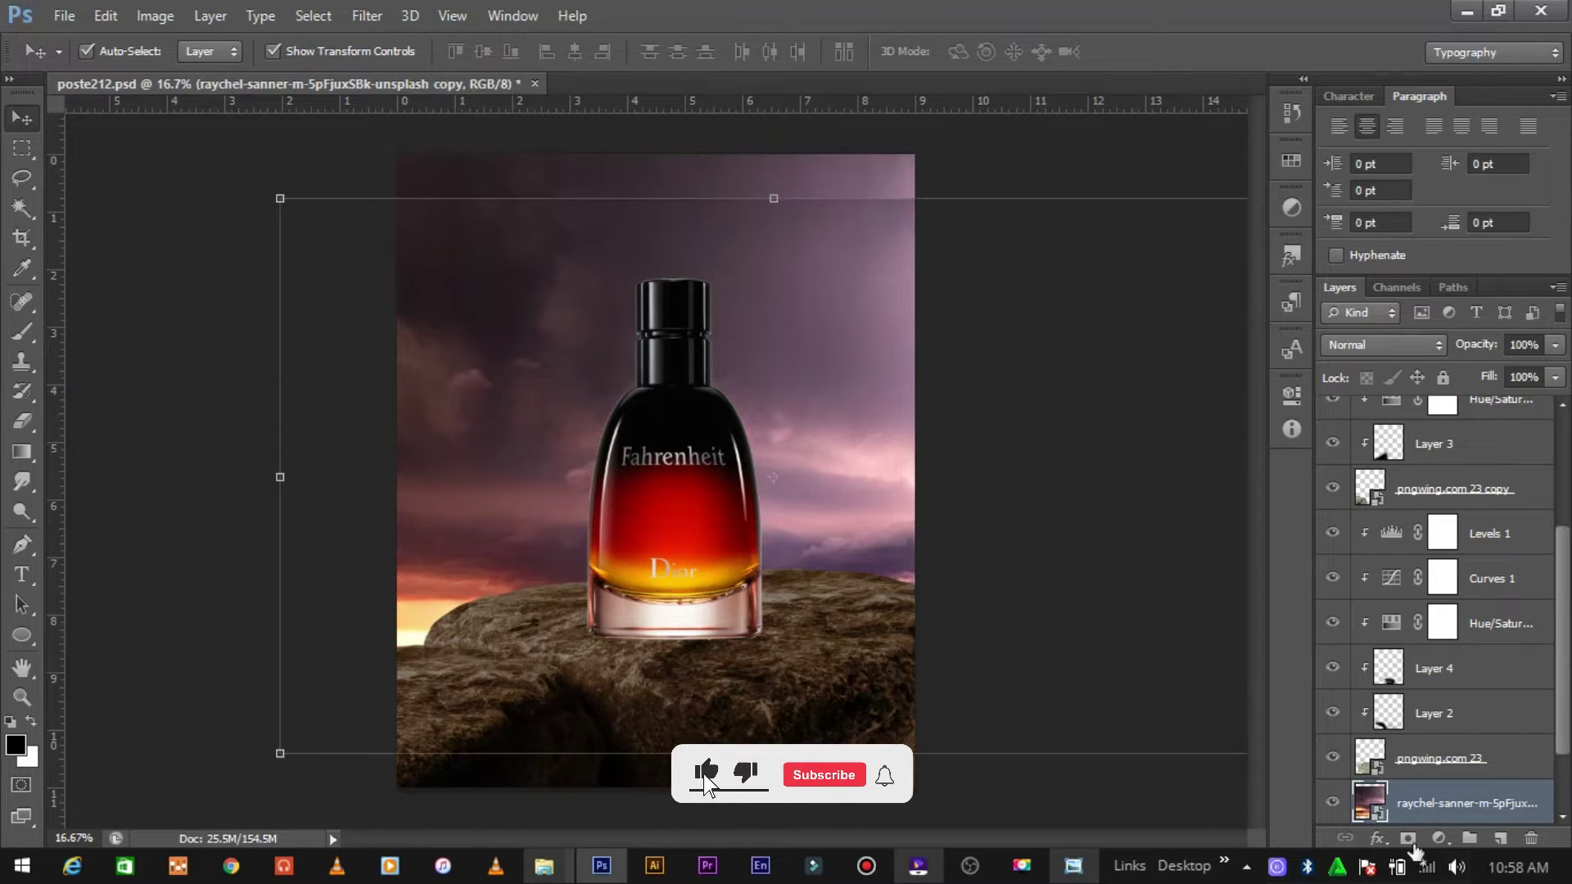
left_click(1408, 839)
left_click(7, 431)
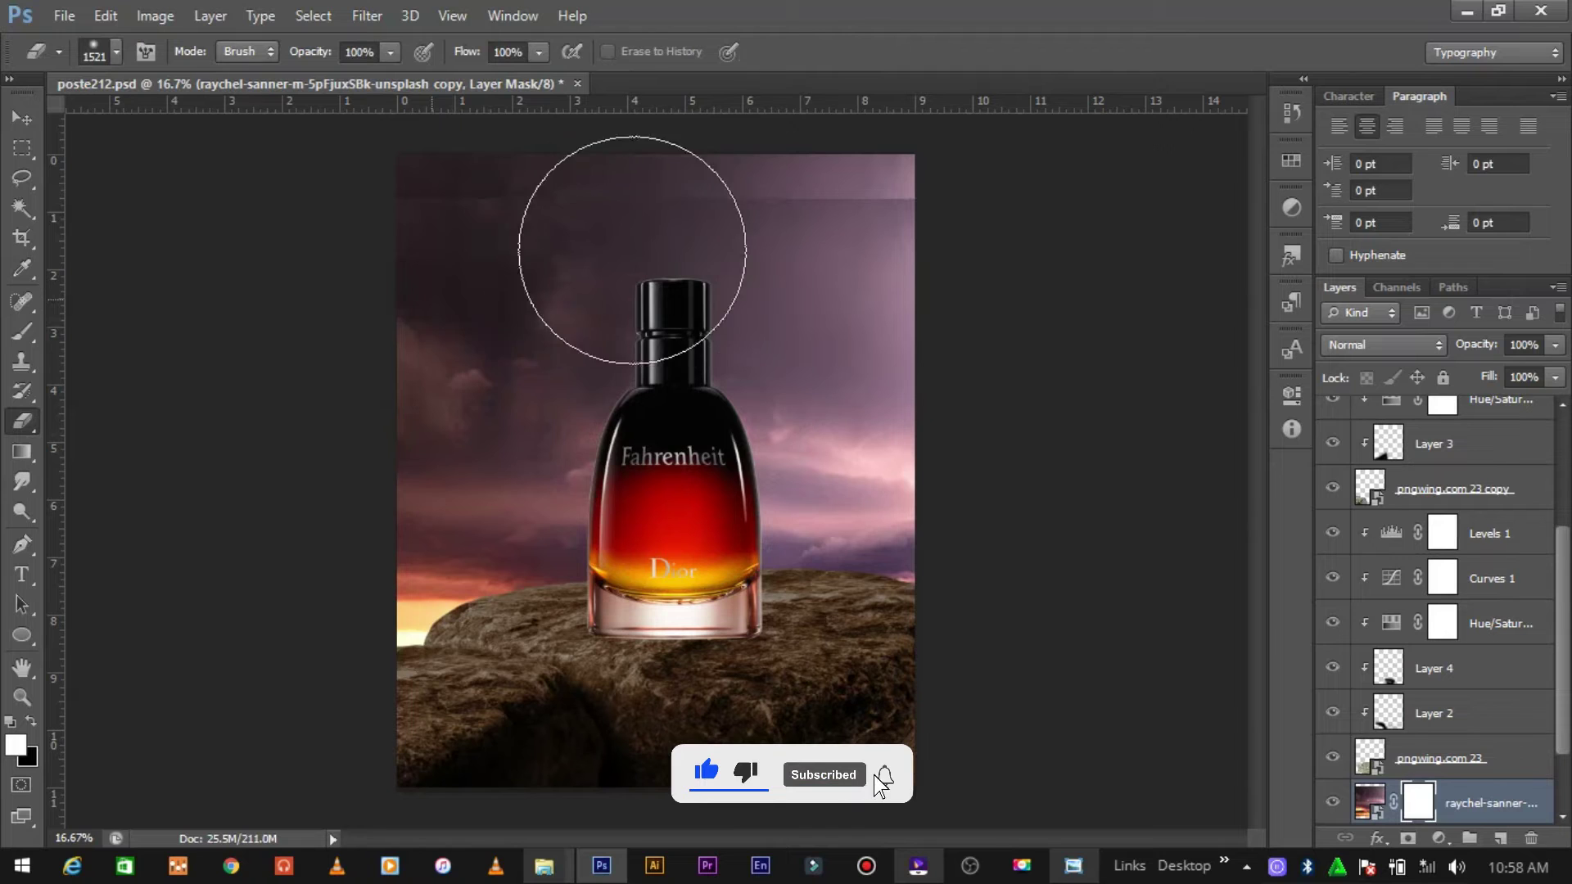
mouse_move(474, 404)
left_mouse_down()
mouse_move(473, 456)
mouse_move(421, 445)
mouse_move(557, 428)
left_mouse_up()
left_click(18, 121)
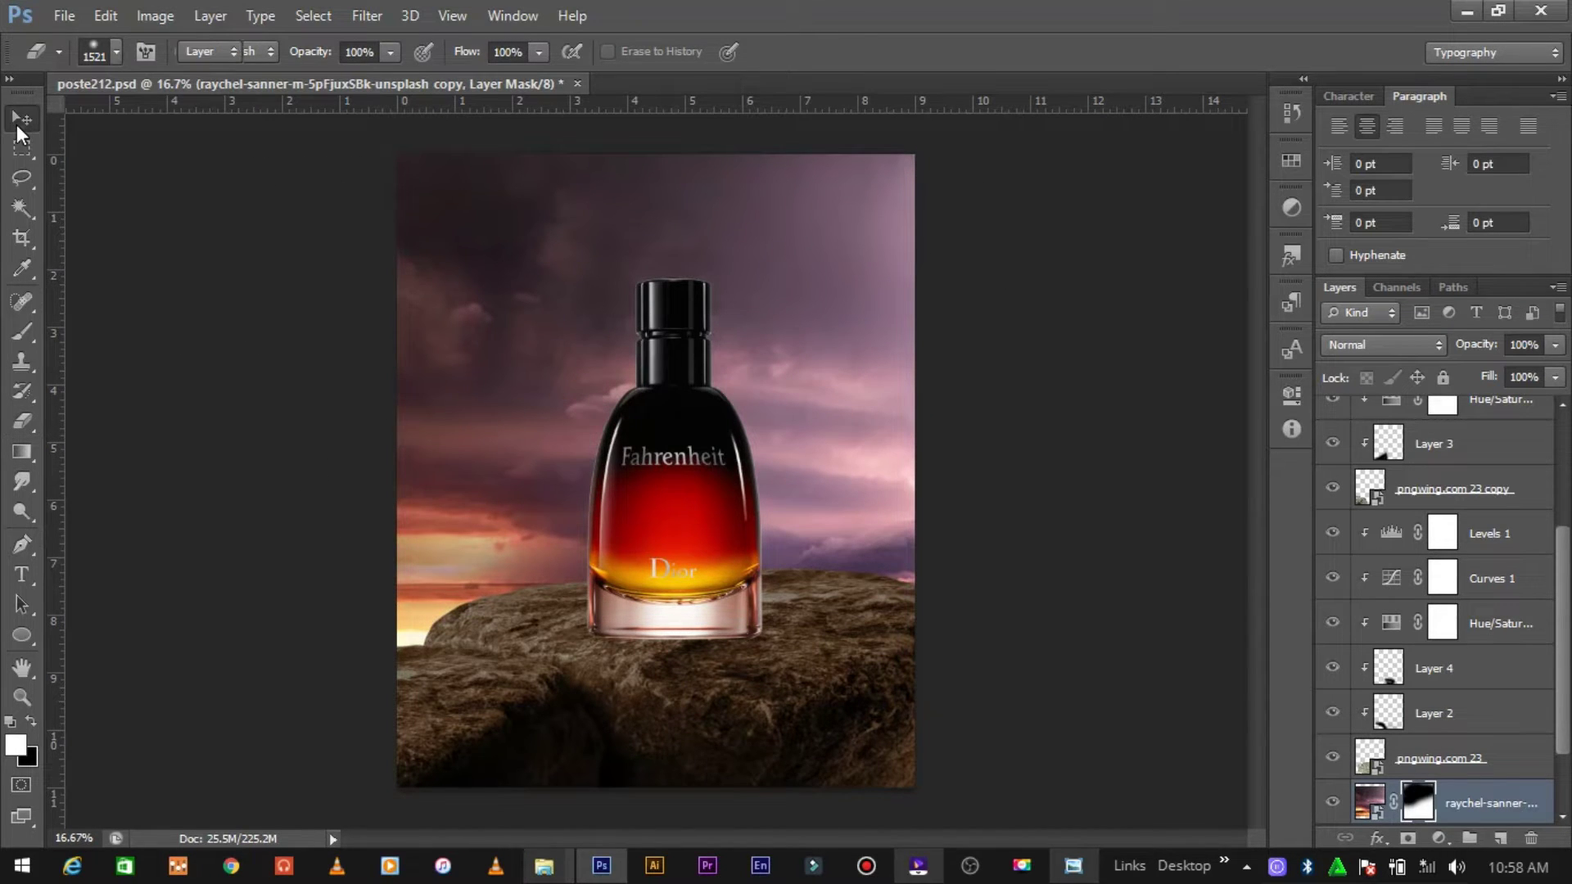
Step: Make a second shifted sky copy and paint white on its mask to reveal the horizon glow
left_click_drag(412, 634, 414, 603)
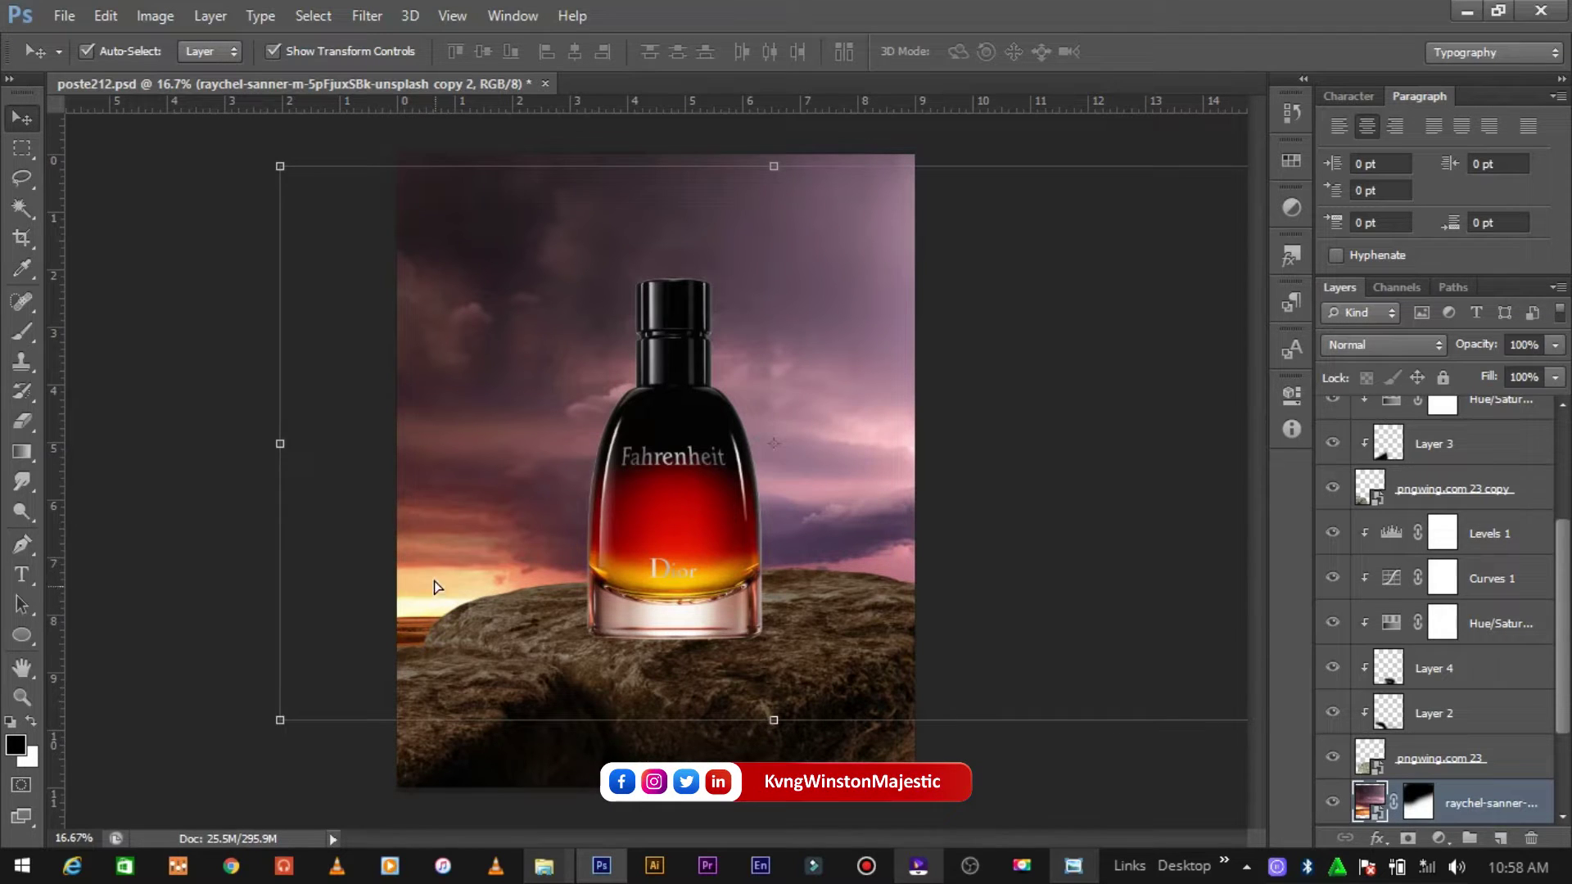
left_click_drag(437, 586, 442, 565)
left_click(22, 420)
left_click(1418, 801)
key("x")
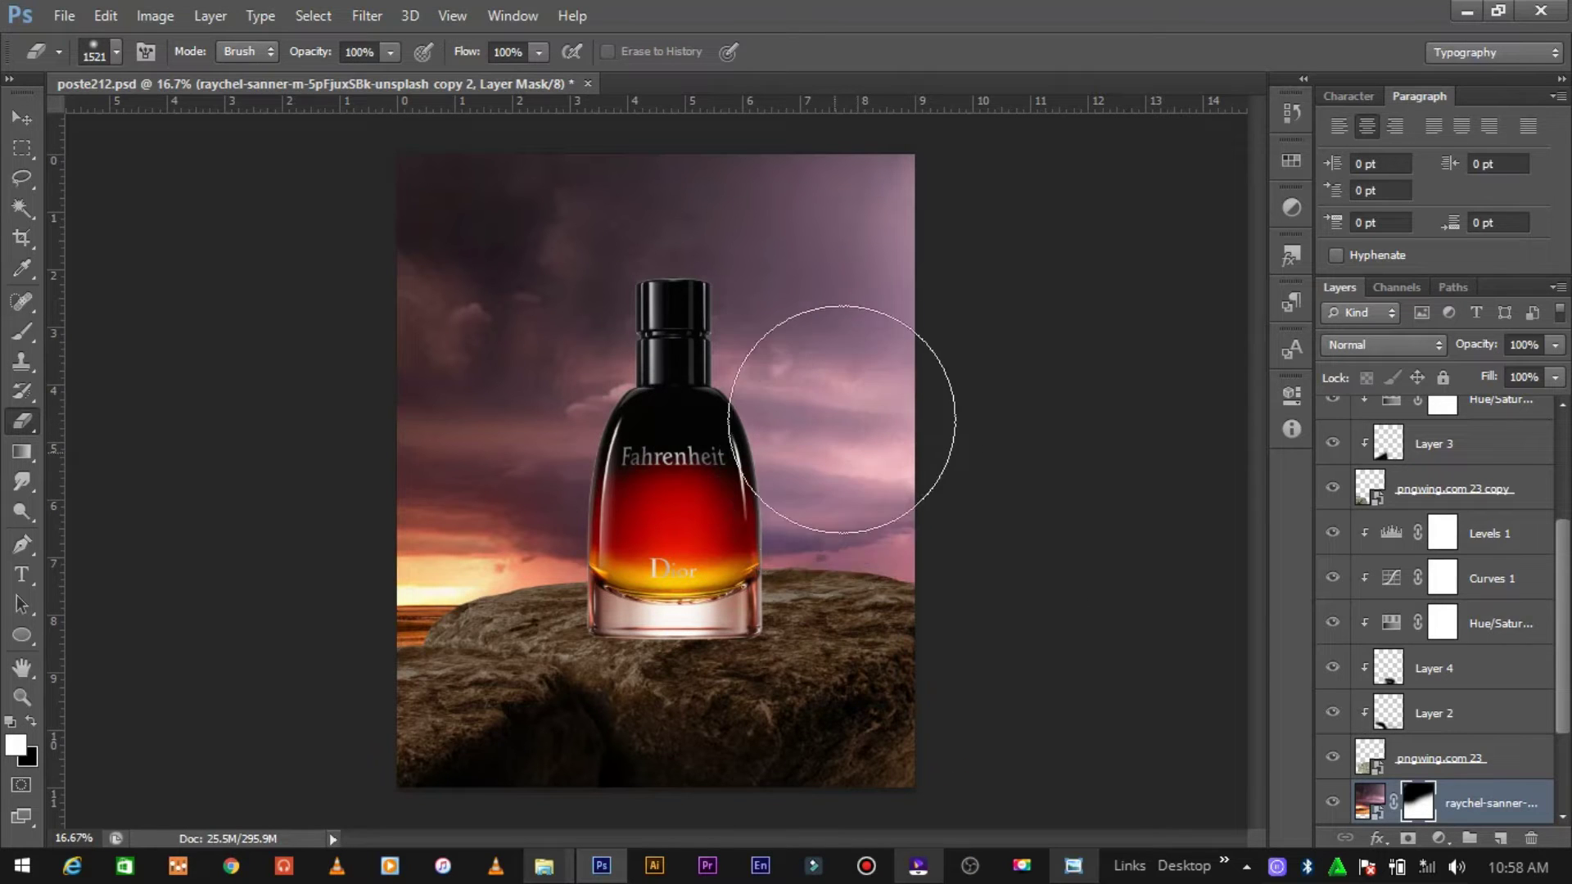
right_click(912, 412)
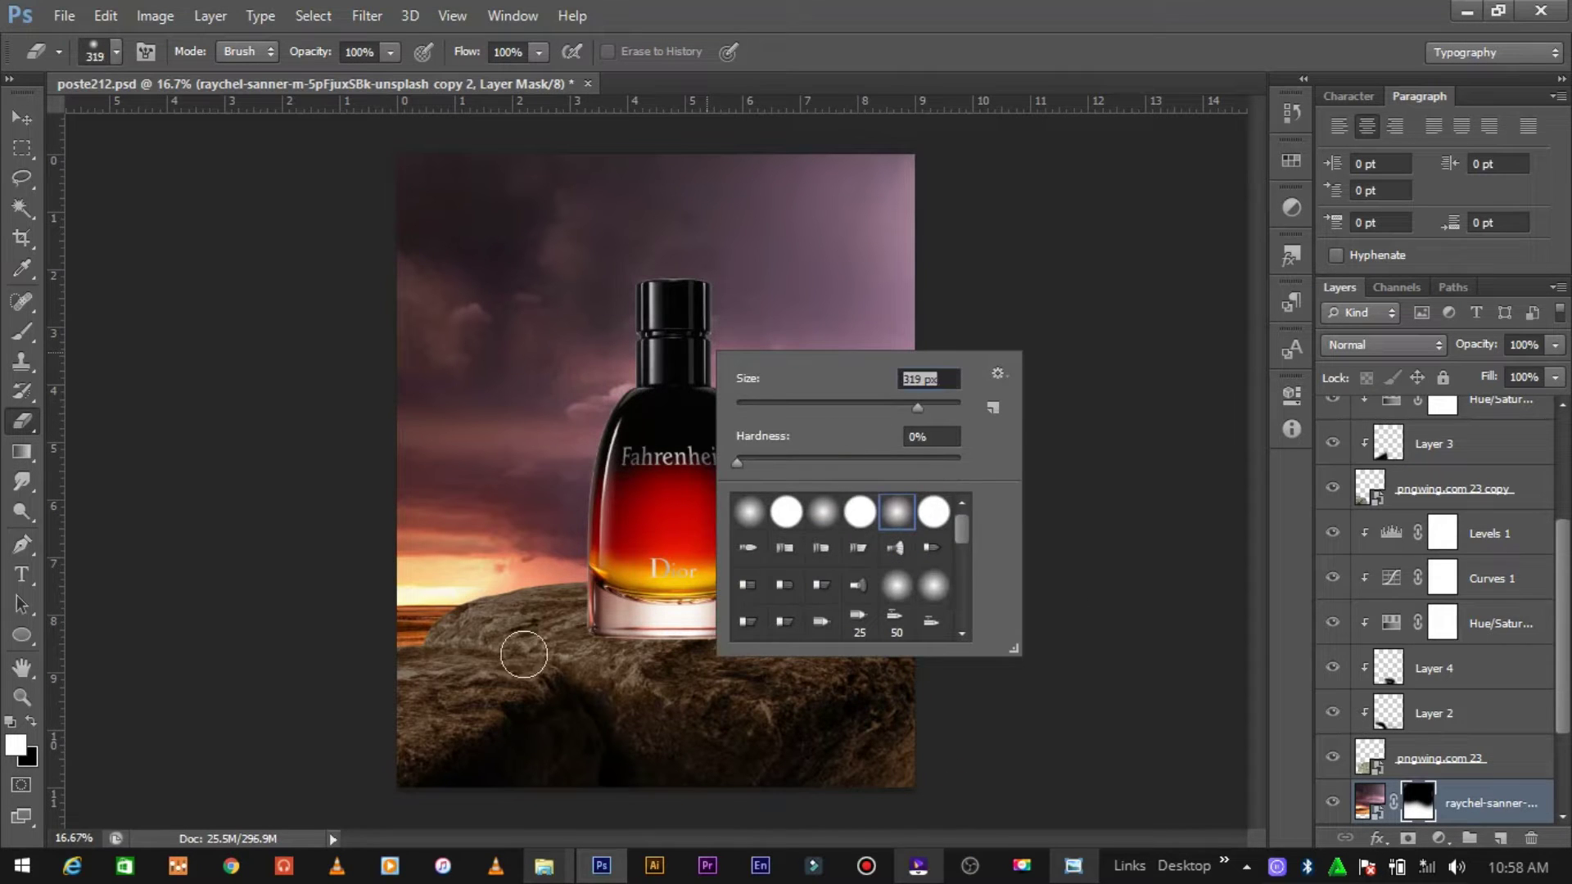
left_click_drag(524, 655, 449, 629)
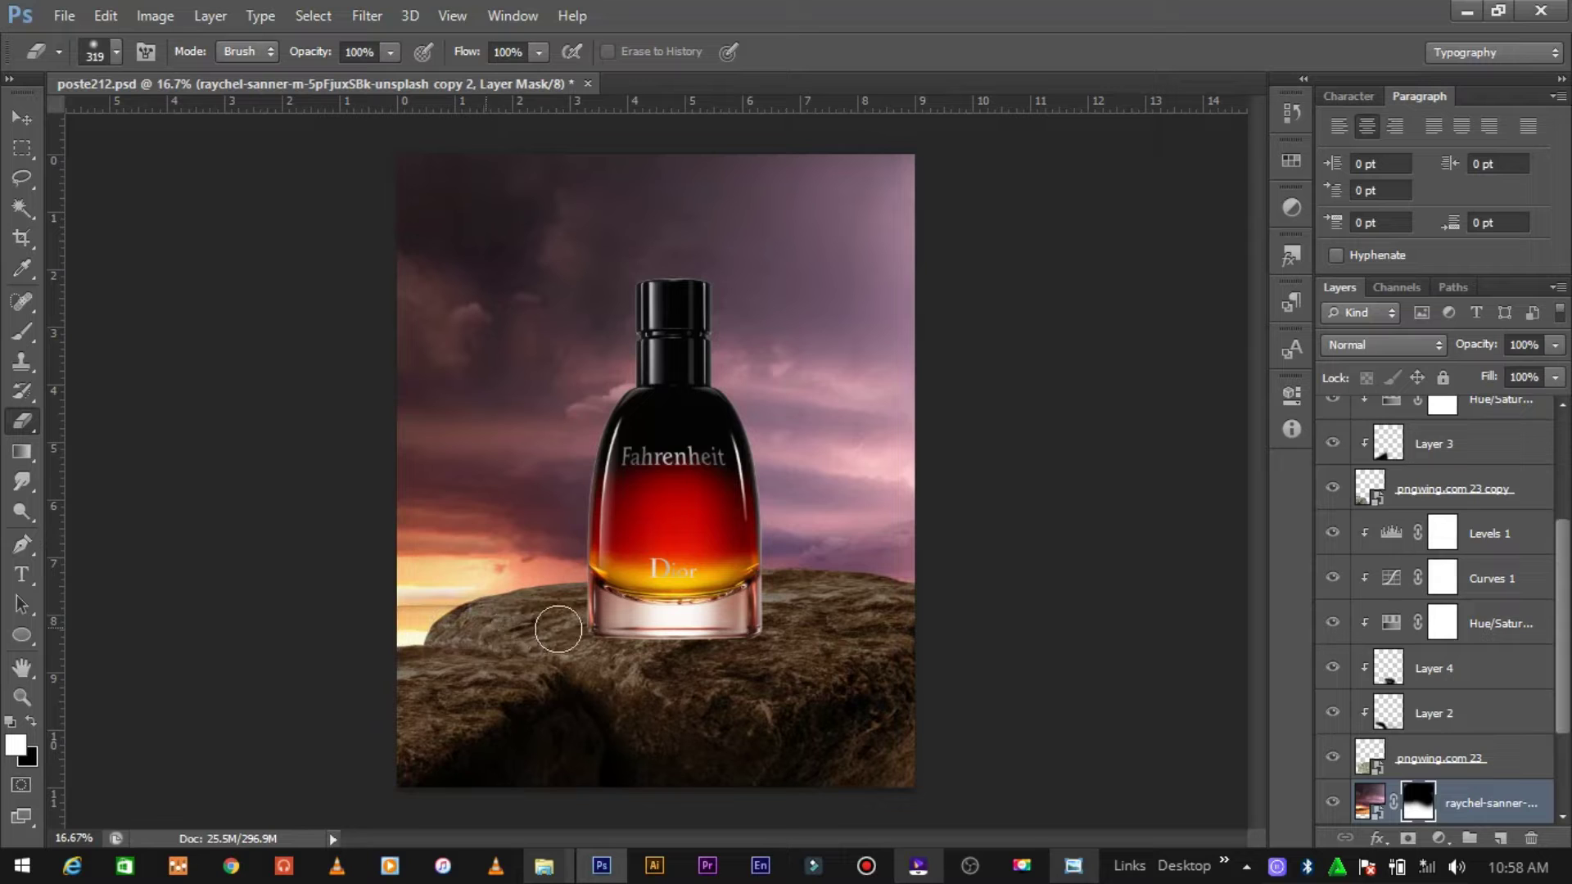
Step: Shift the glowing sky copy down and reveal more horizon glow at the left edge
left_click(22, 118)
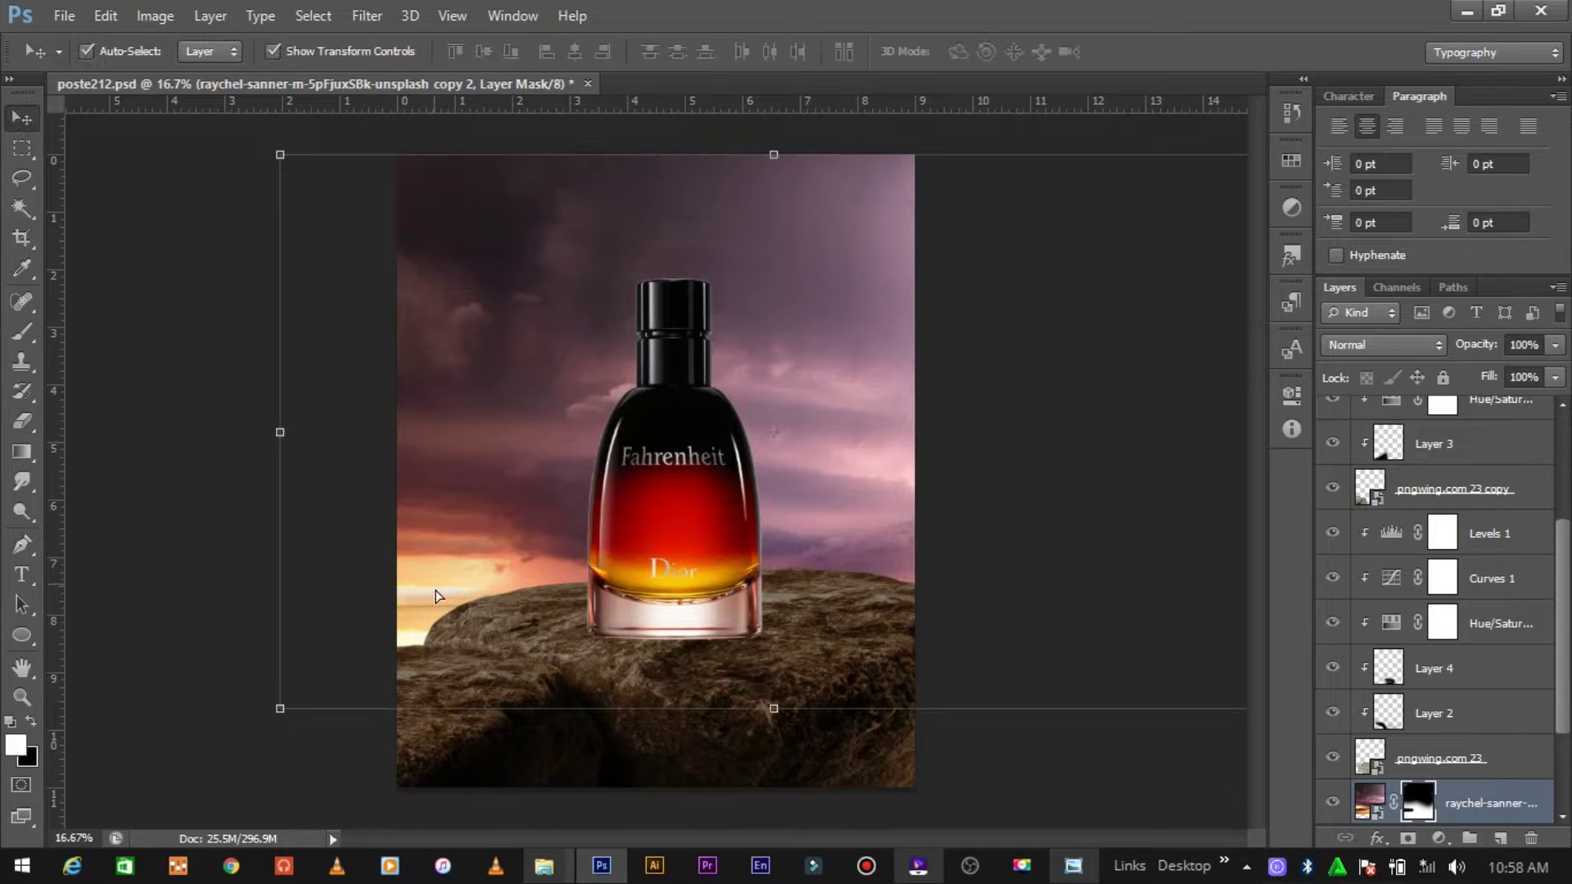
left_click_drag(434, 589, 434, 618)
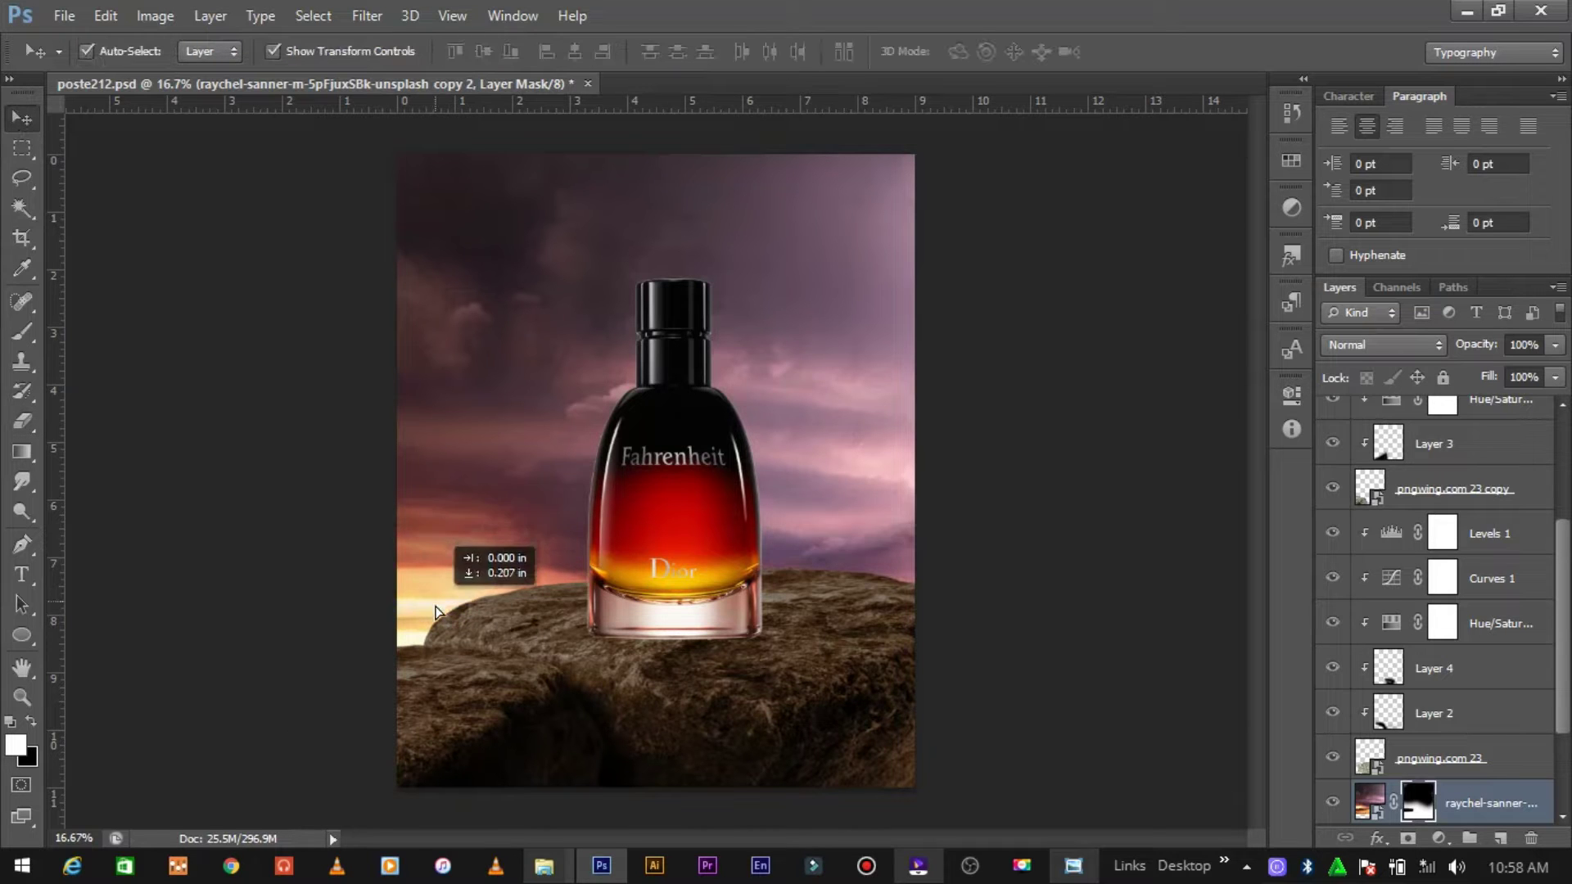
left_click(27, 440)
key("v")
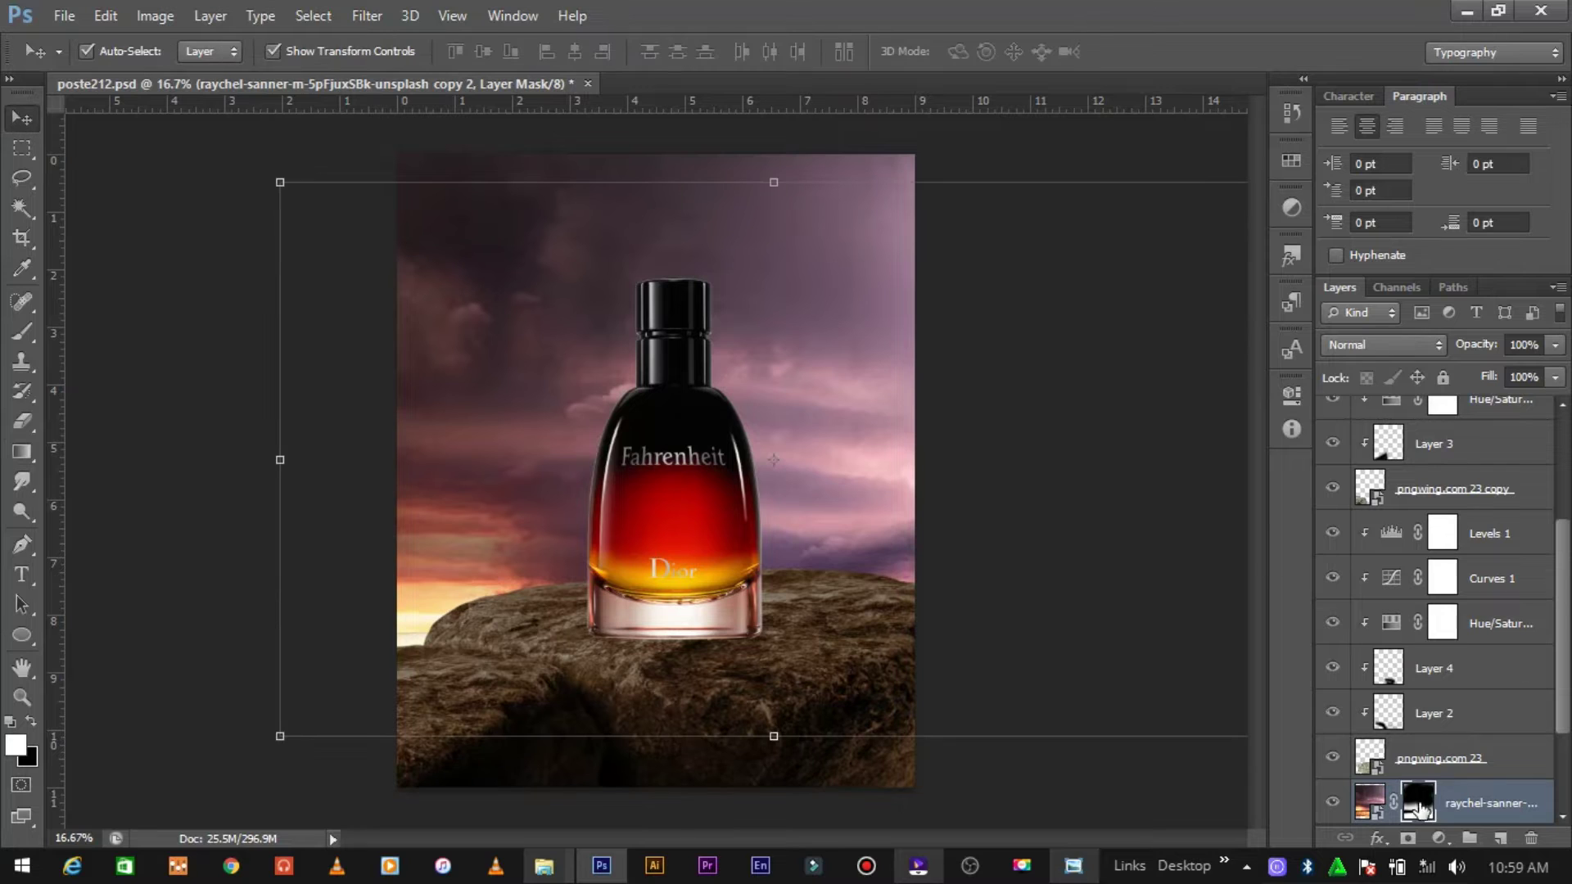
key("e")
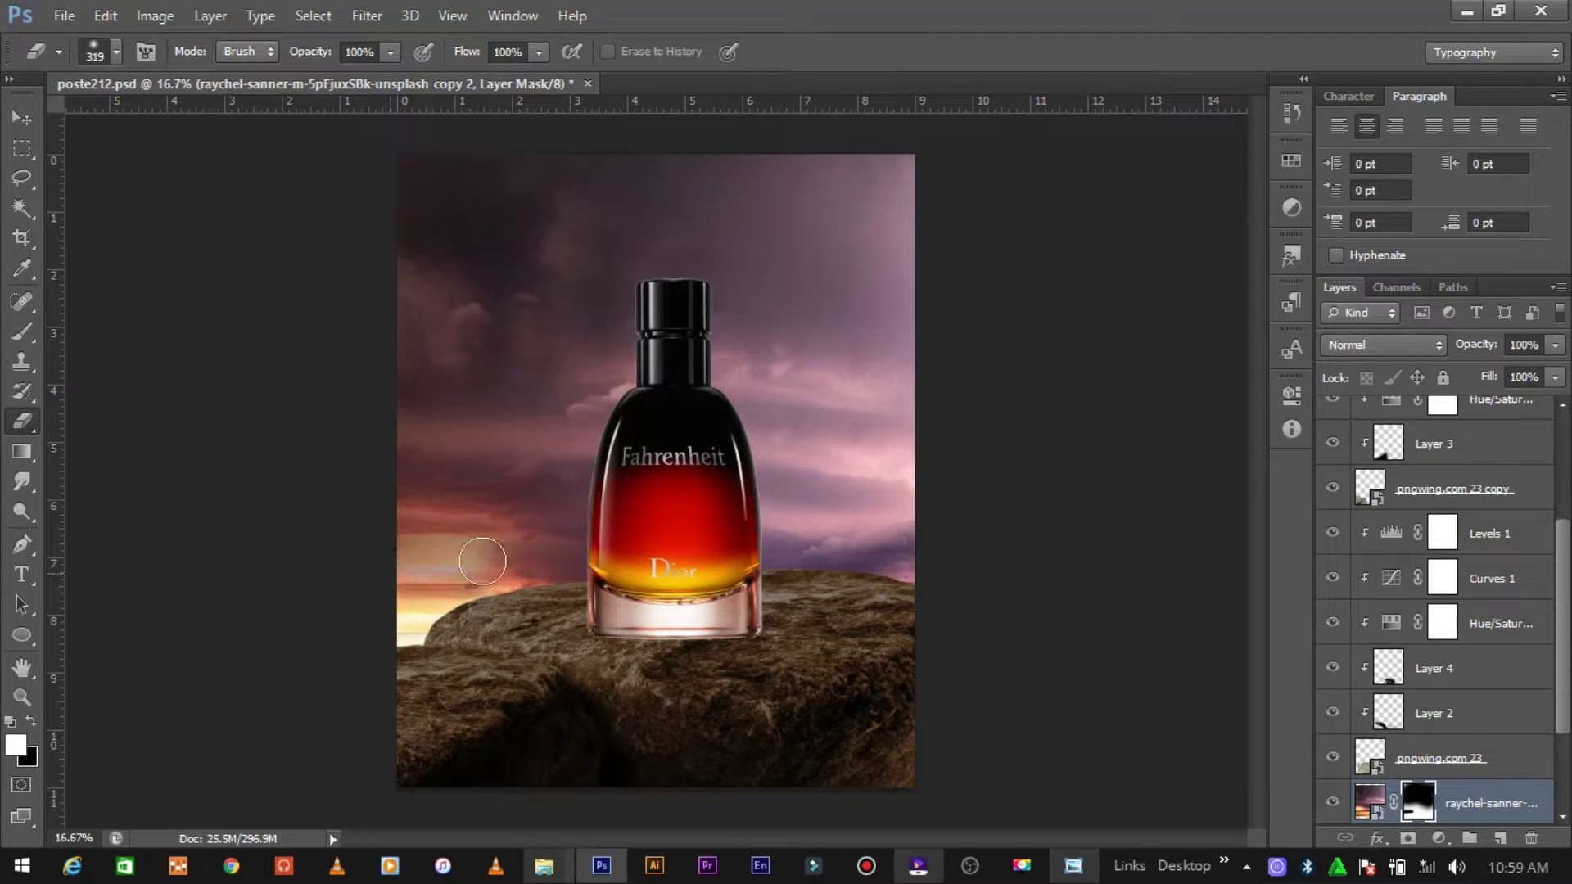
left_click_drag(613, 579, 422, 569)
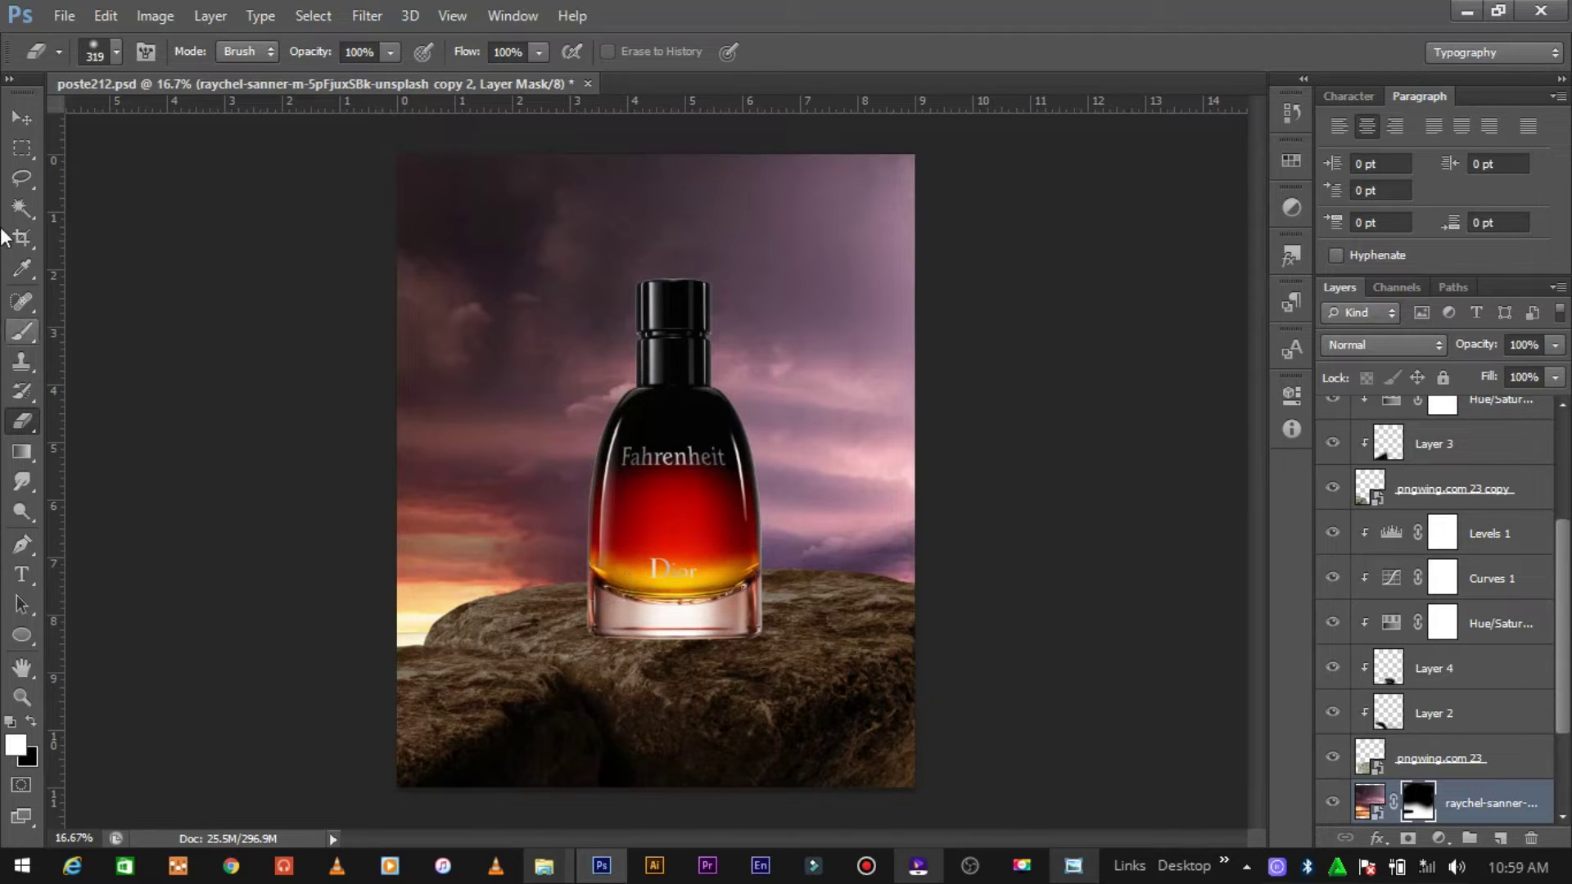
left_click(22, 123)
Step: Zoom out to view the whole poster and select the rock layer
left_click(966, 311)
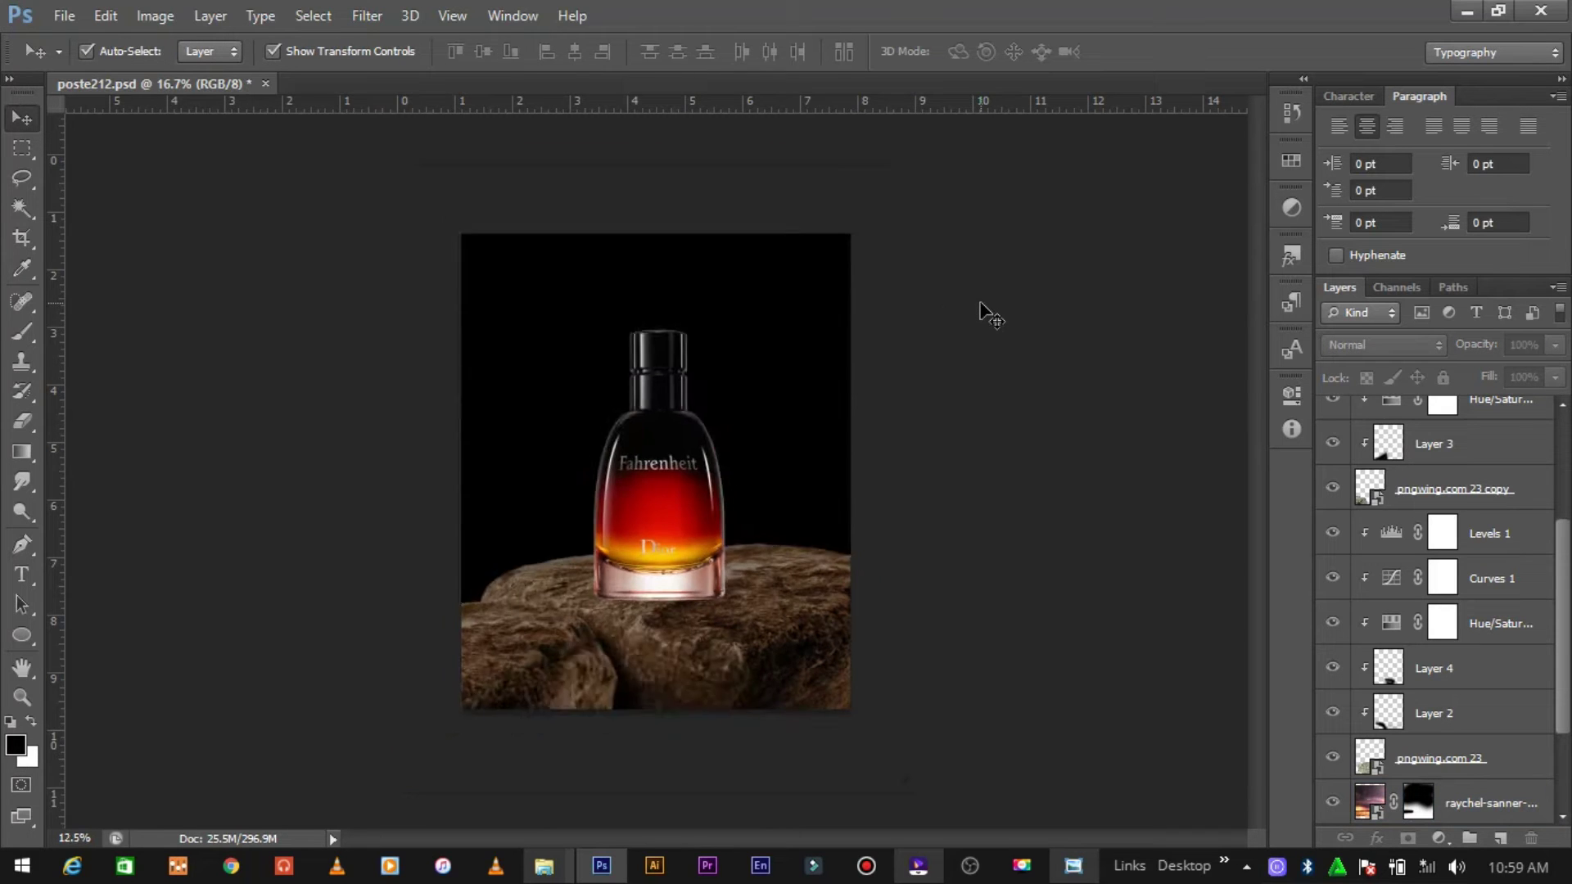
scroll(979, 302, "down", 2)
scroll(979, 302, "up", 3)
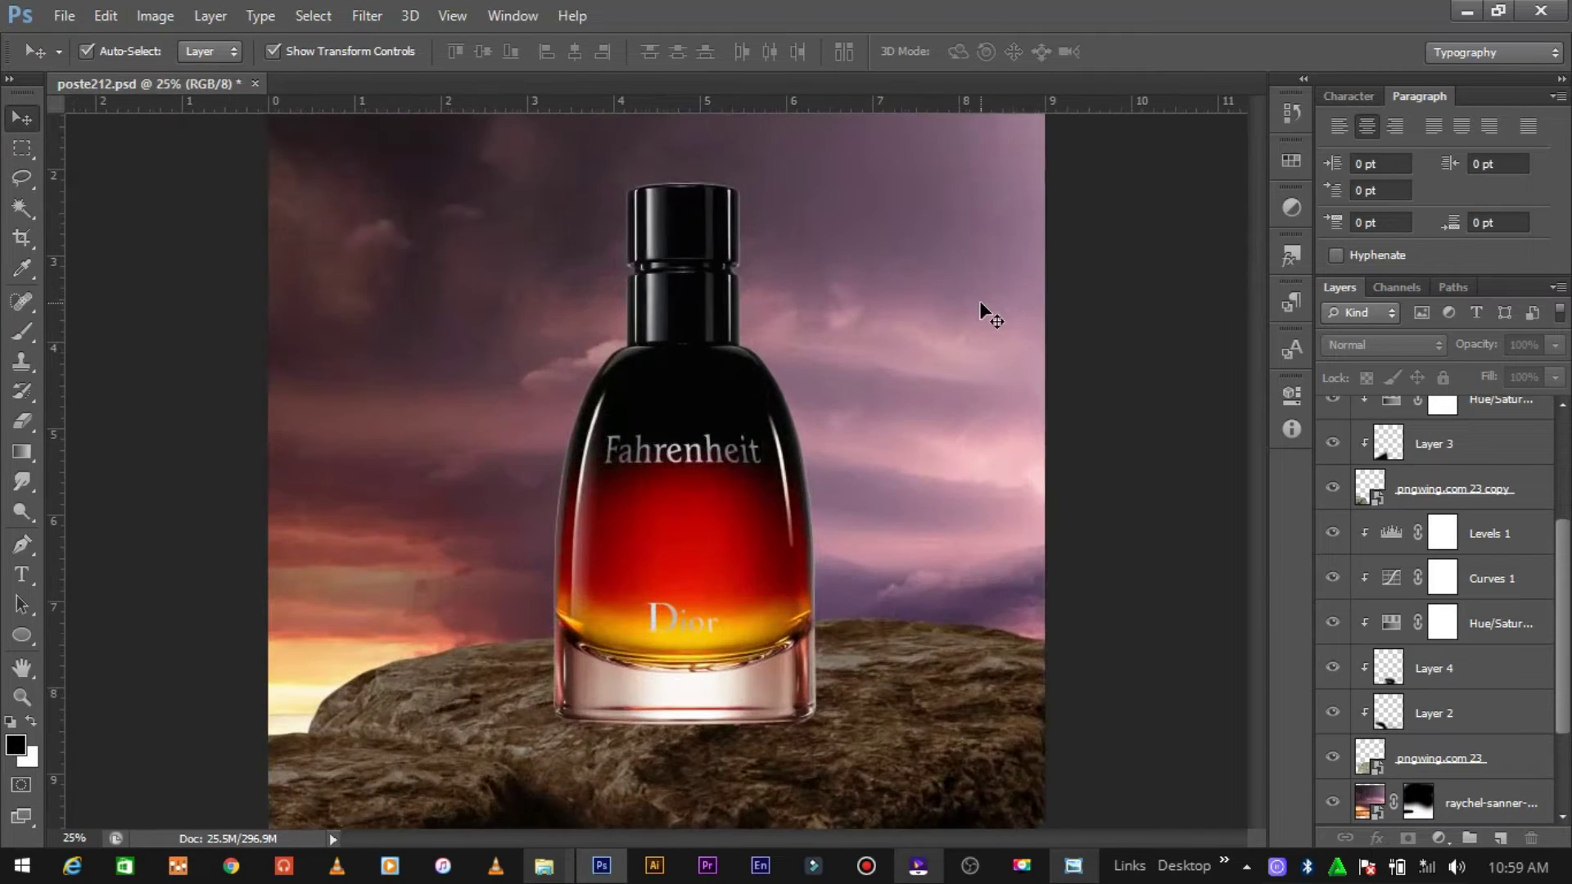
scroll(979, 301, "up", 1)
scroll(979, 301, "up", 1)
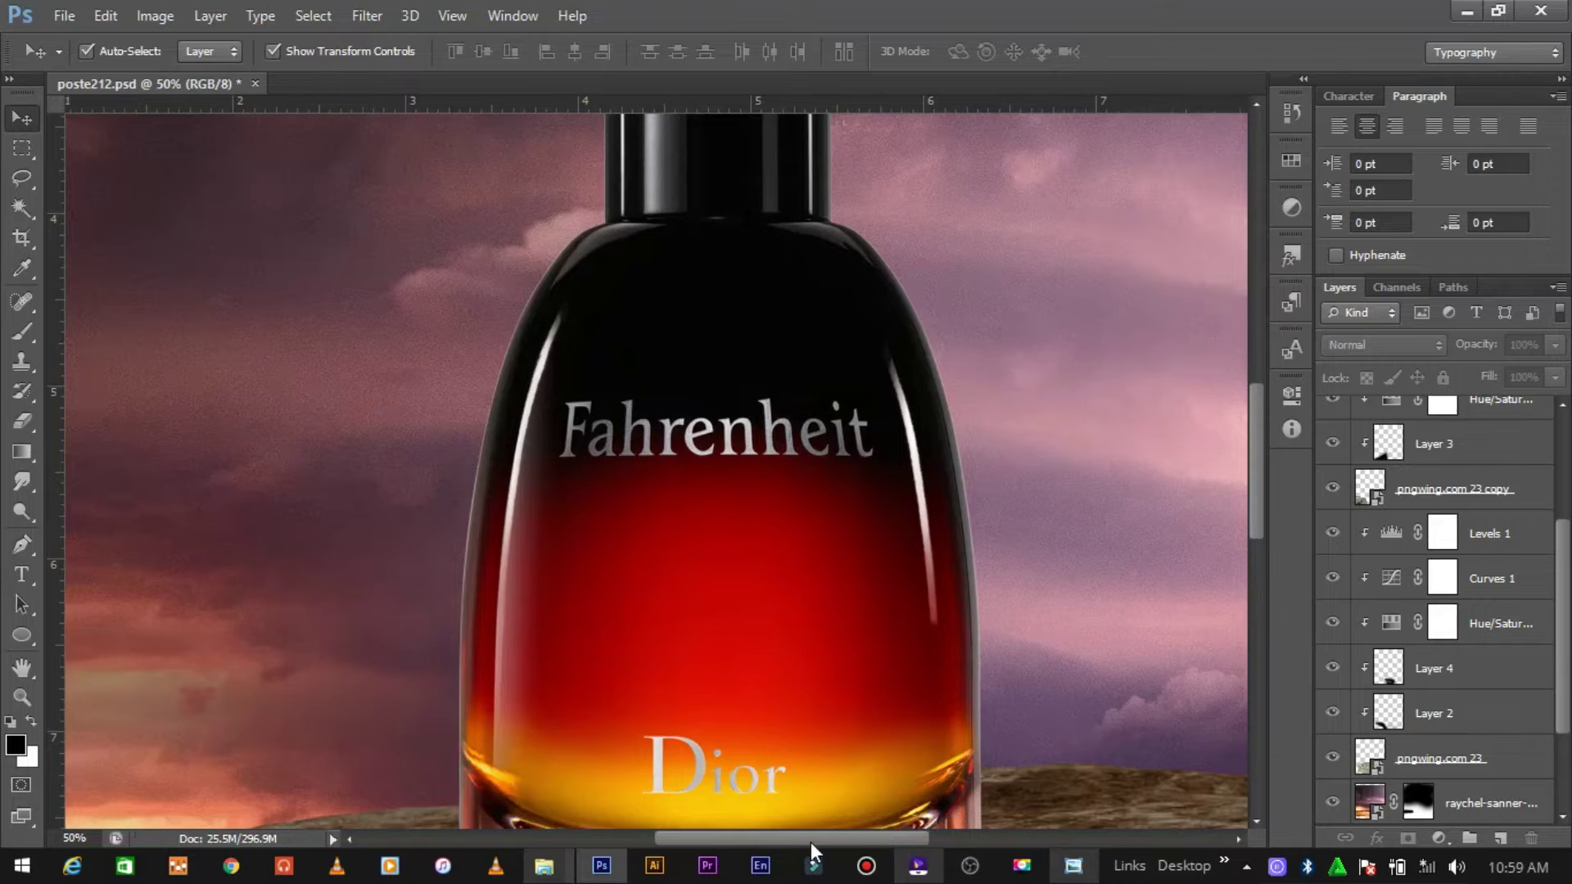
left_click_drag(810, 838, 723, 838)
left_click_drag(1261, 473, 1261, 547)
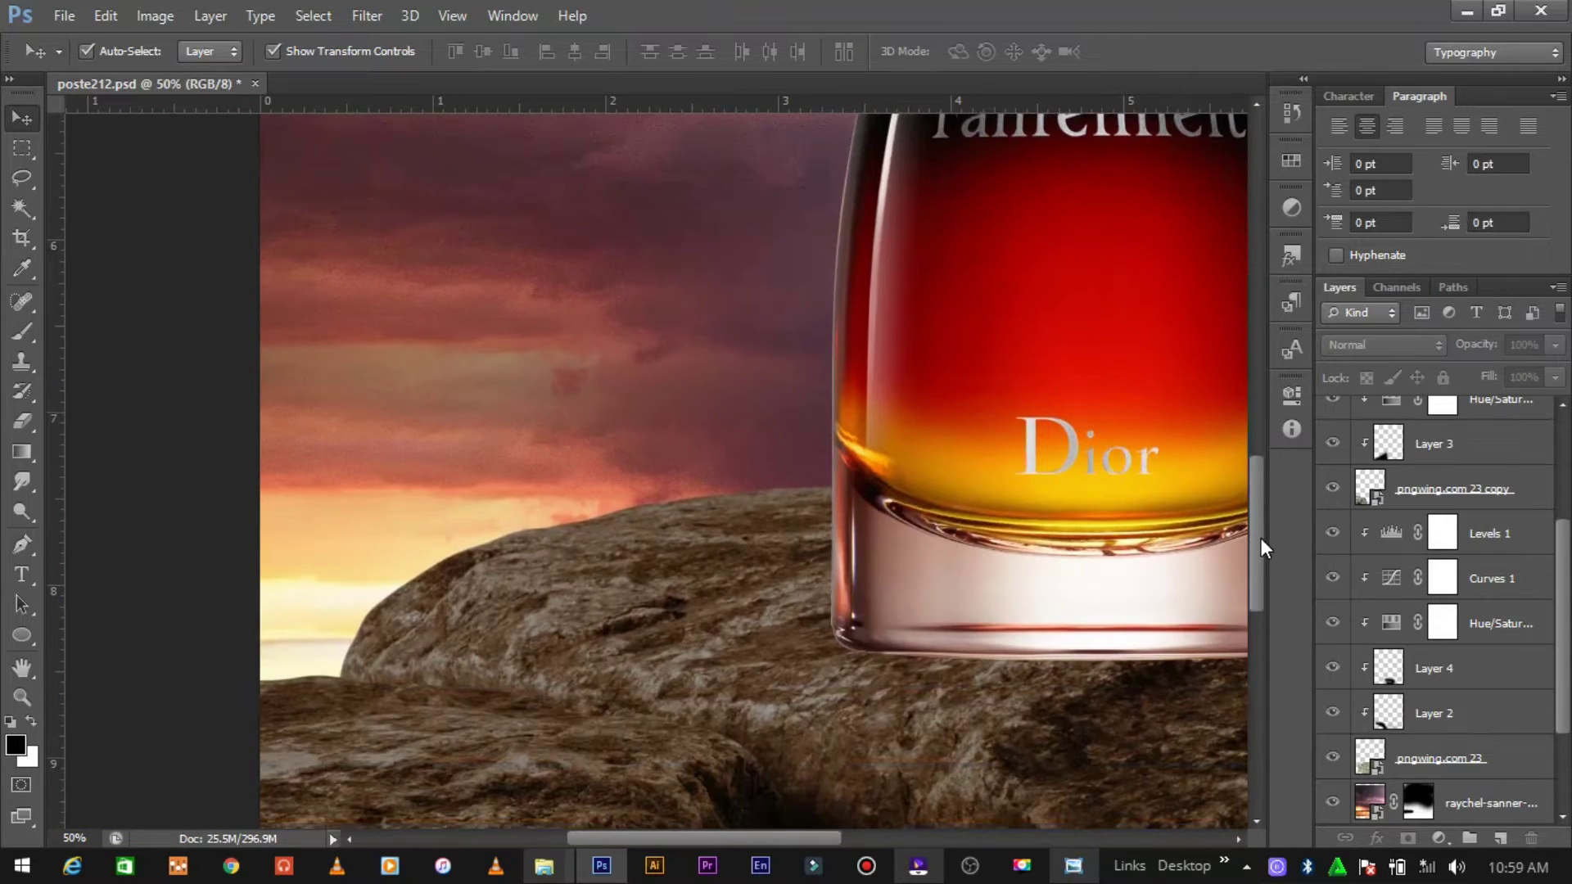
key("ctrl+minus")
key("ctrl+minus")
left_click(1107, 539)
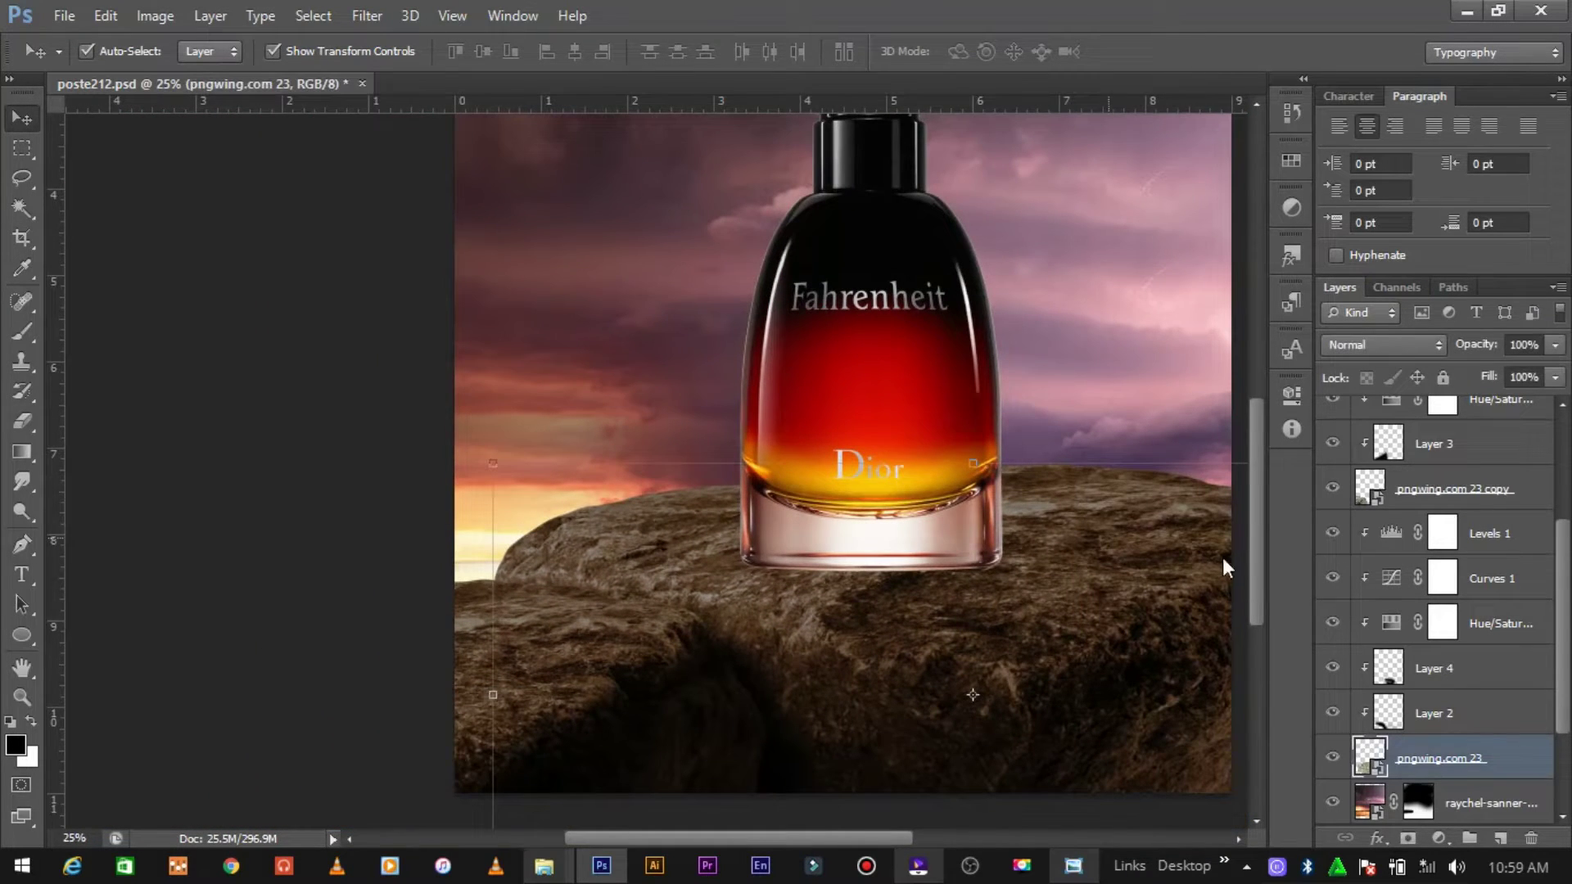
Step: Add a new Layer 5 above Levels 1 and clip it to the rock
left_click(1497, 685)
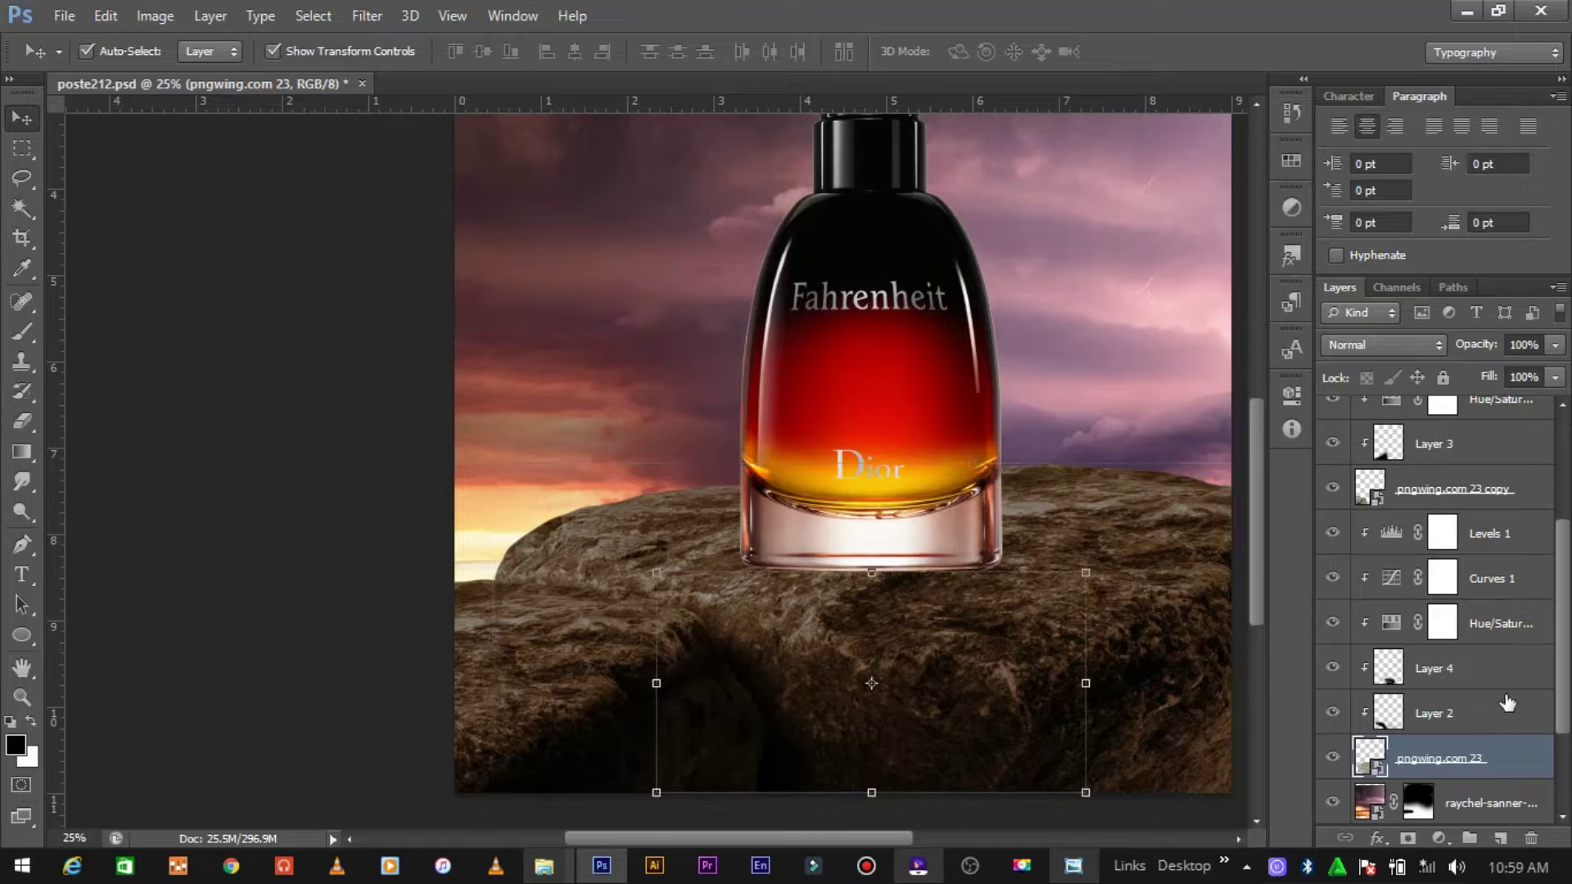
left_click(1505, 549)
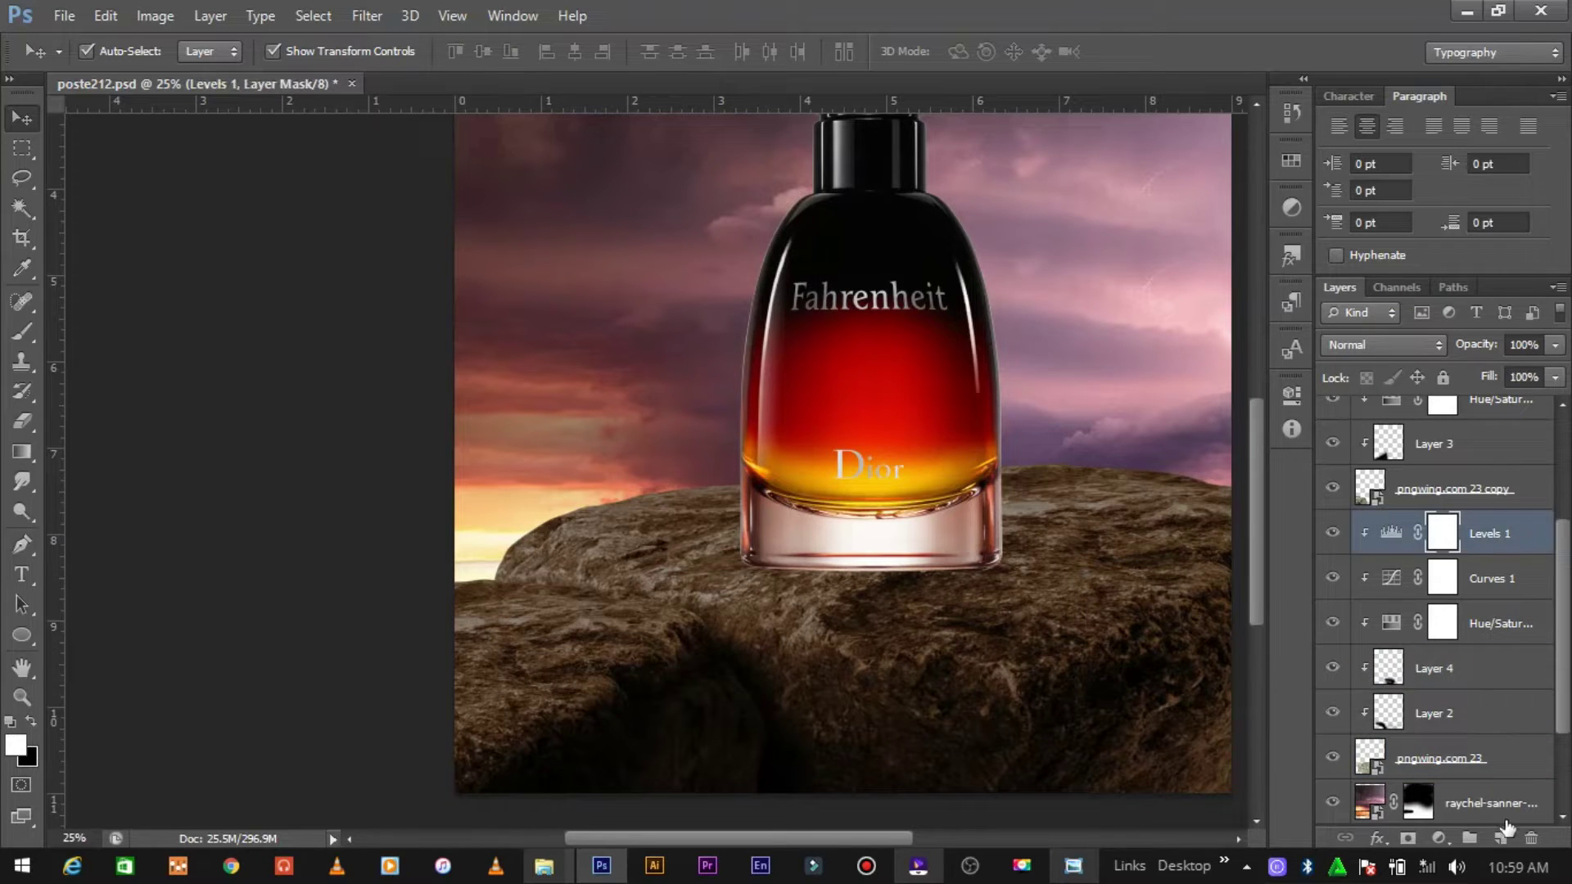
key("ctrl+shift+alt+n")
right_click(1446, 534)
left_click(1120, 375)
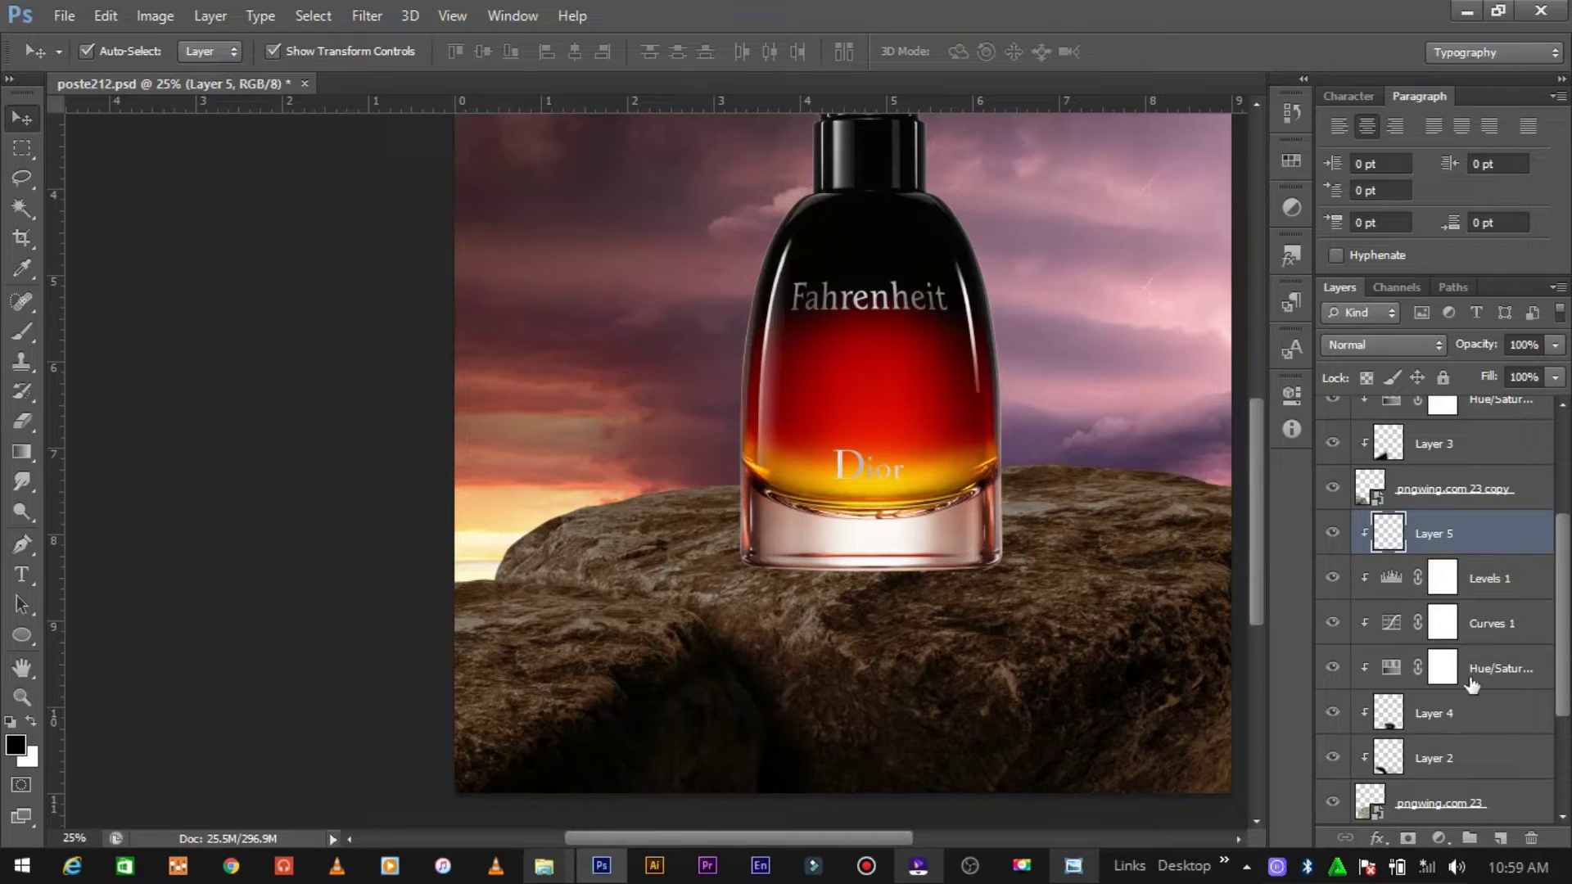
left_click(1380, 839)
Step: Add a colorized Hue/Saturation layer at hue 37, saturation 100, lightness +26, then invert its mask
left_click(1441, 839)
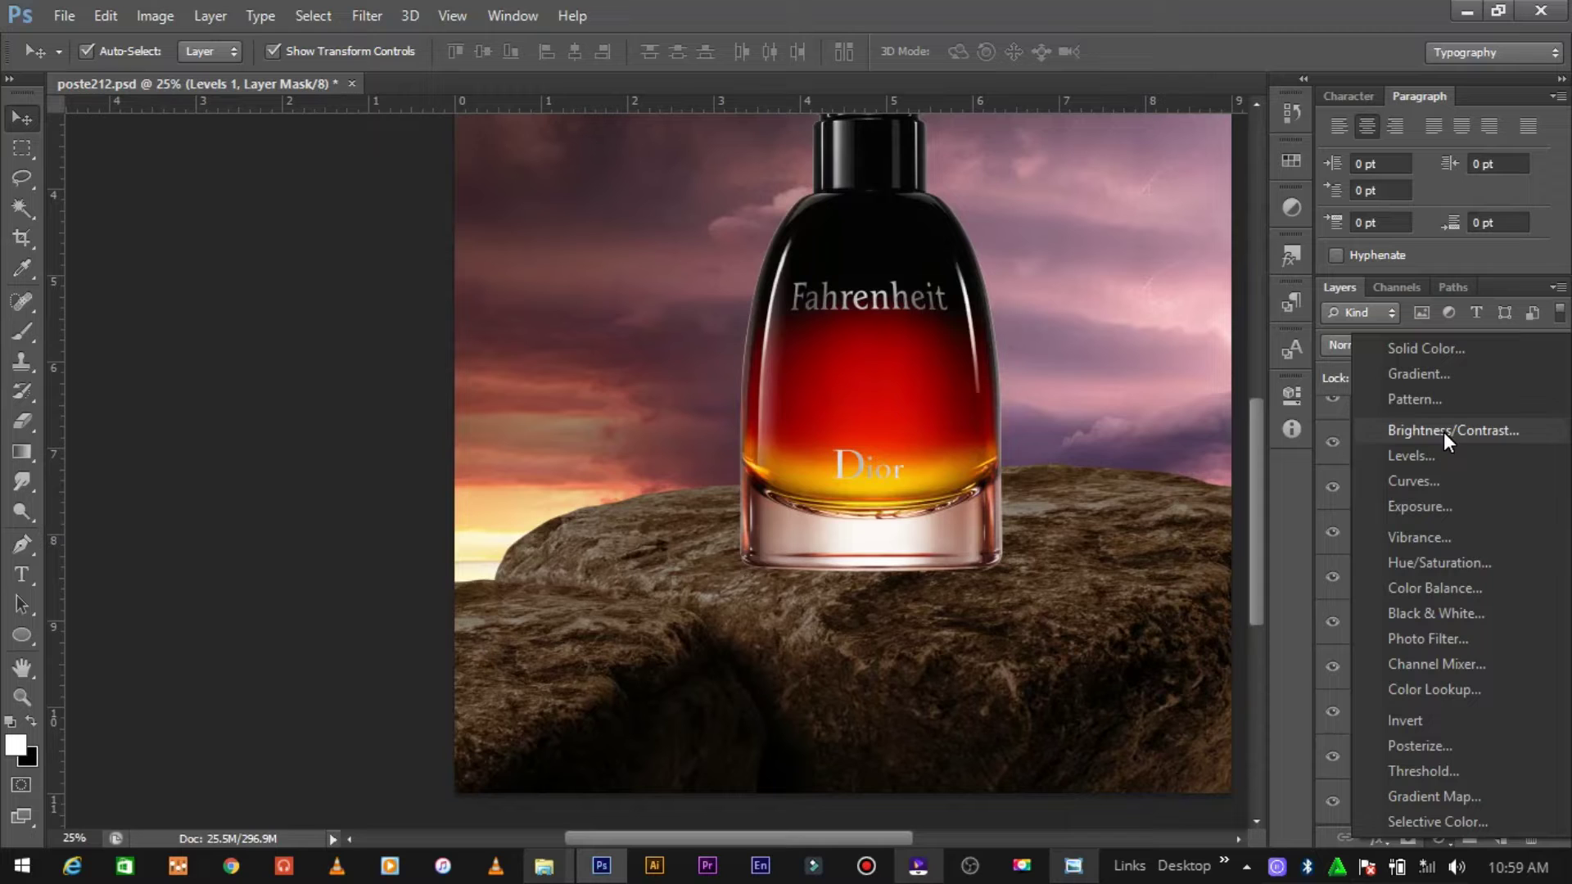
left_click(1428, 563)
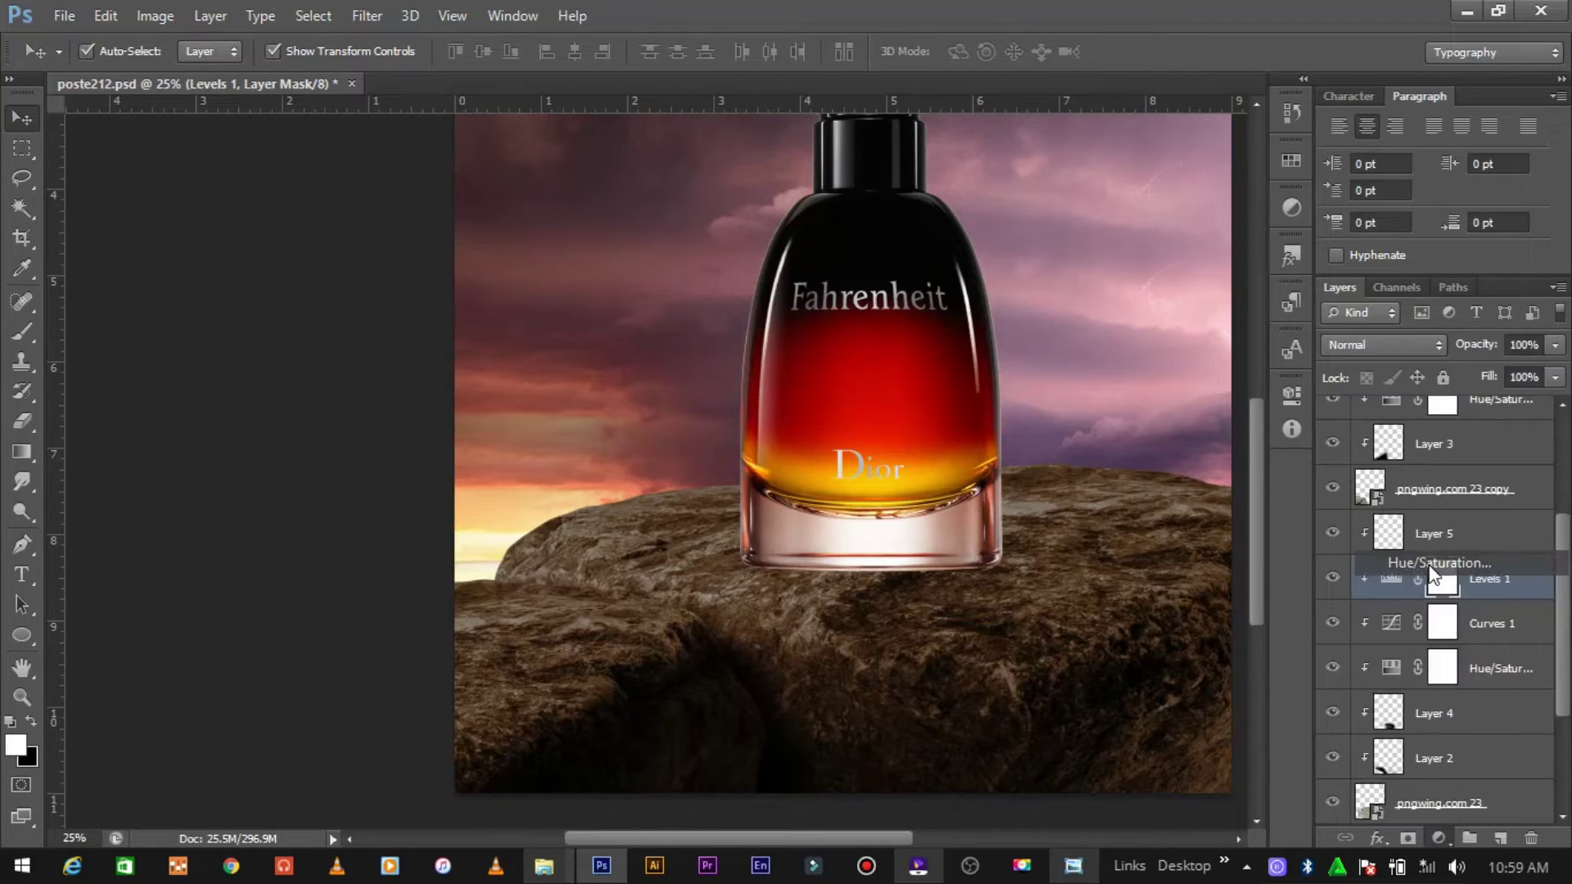
left_click(1142, 664)
left_click_drag(1035, 536, 1267, 534)
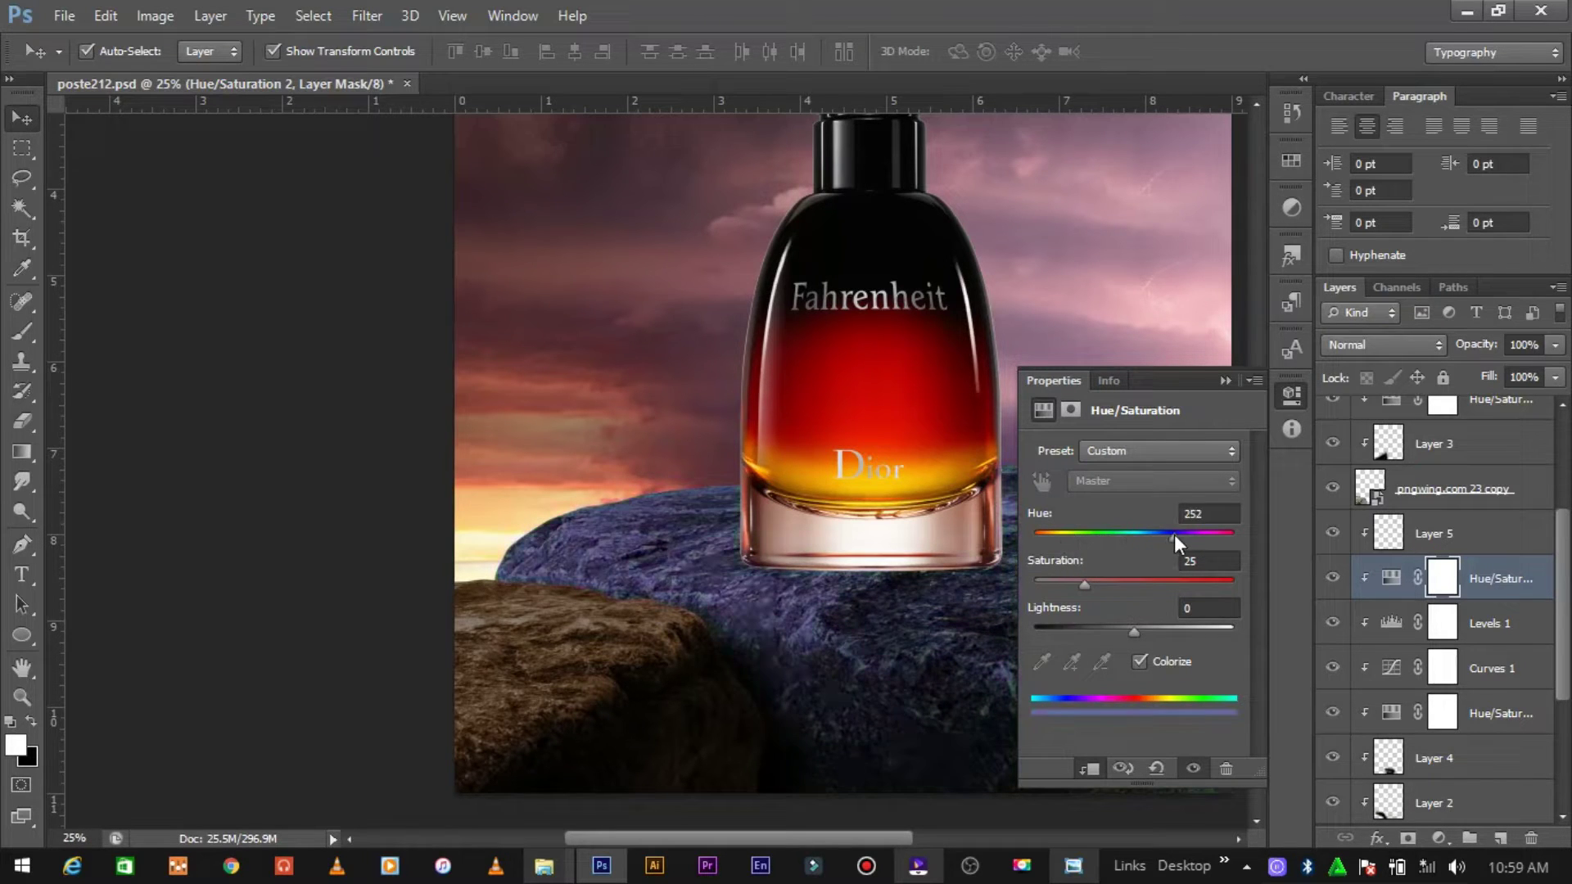
mouse_move(1127, 536)
left_mouse_down()
mouse_move(1206, 536)
mouse_move(1044, 542)
left_mouse_up()
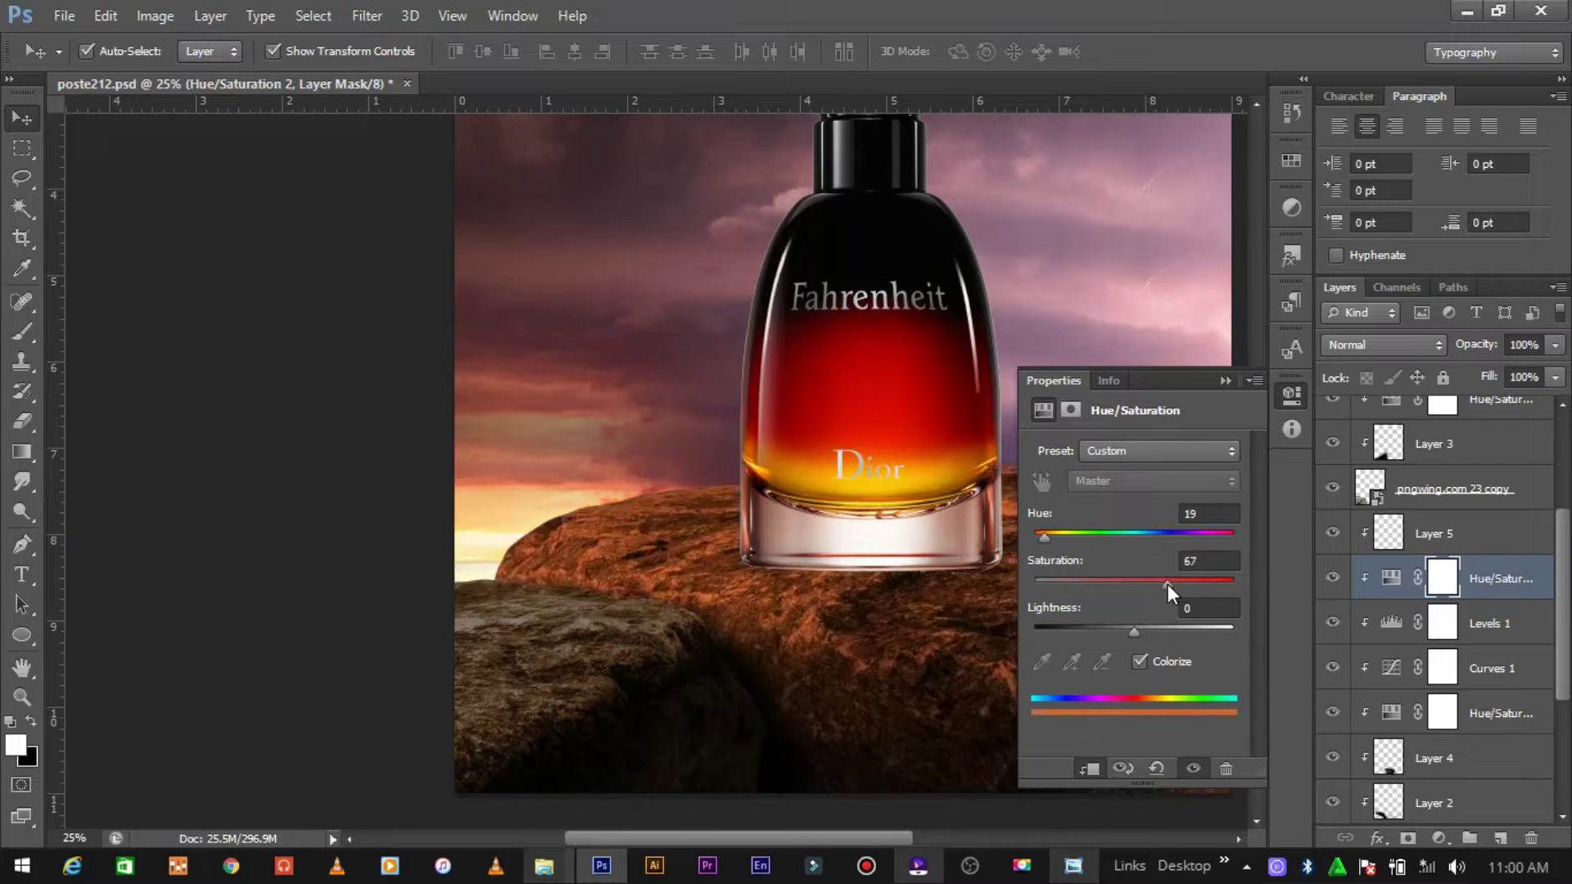
left_click(1058, 541)
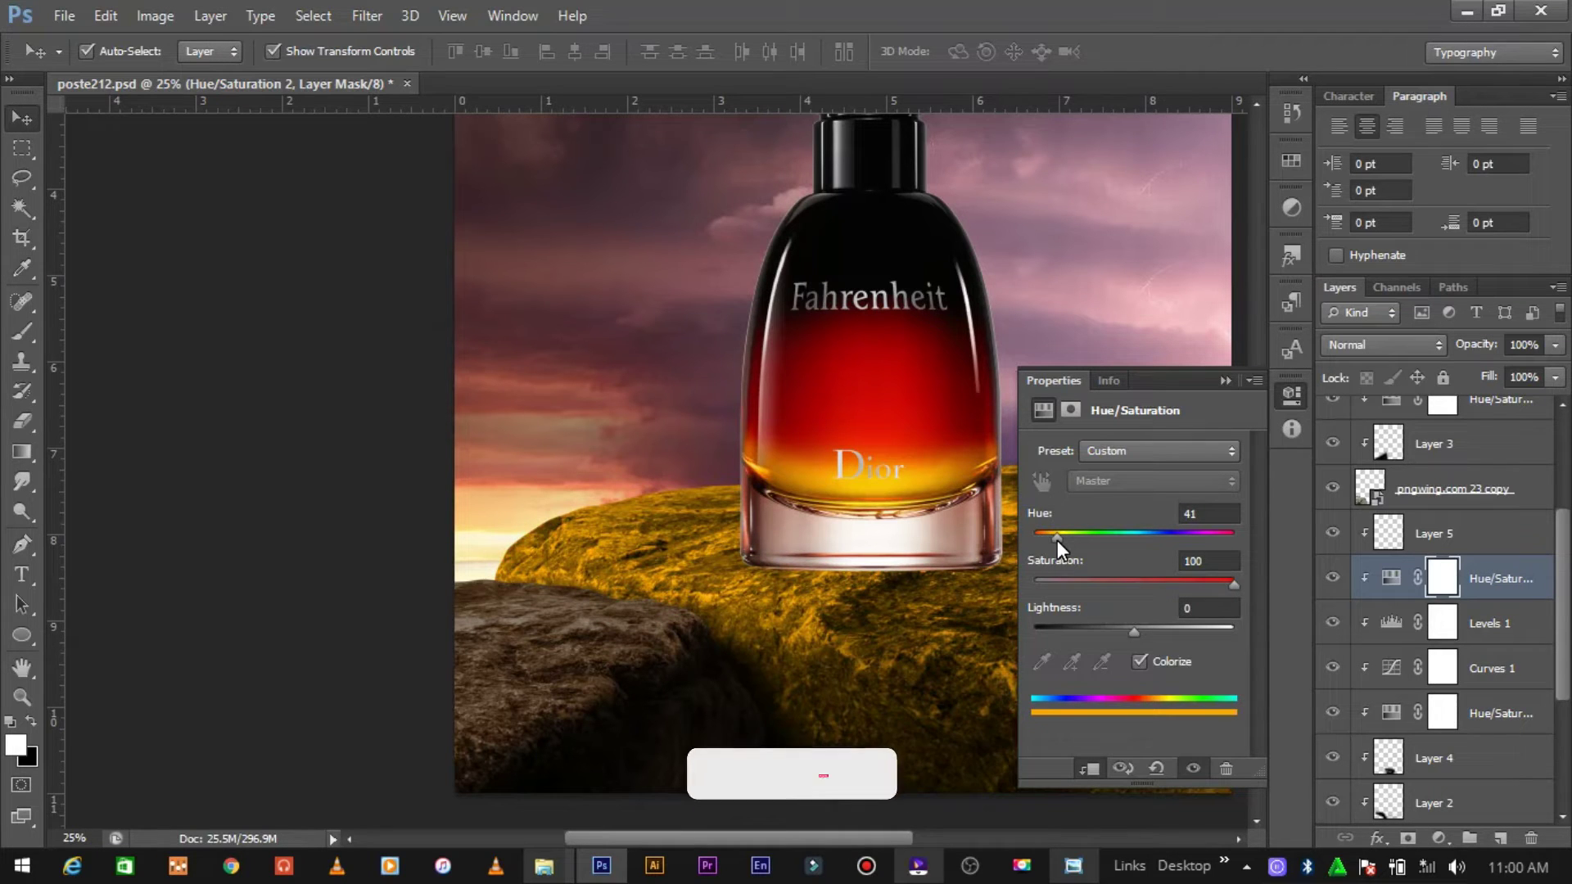
left_click_drag(1066, 542, 1055, 542)
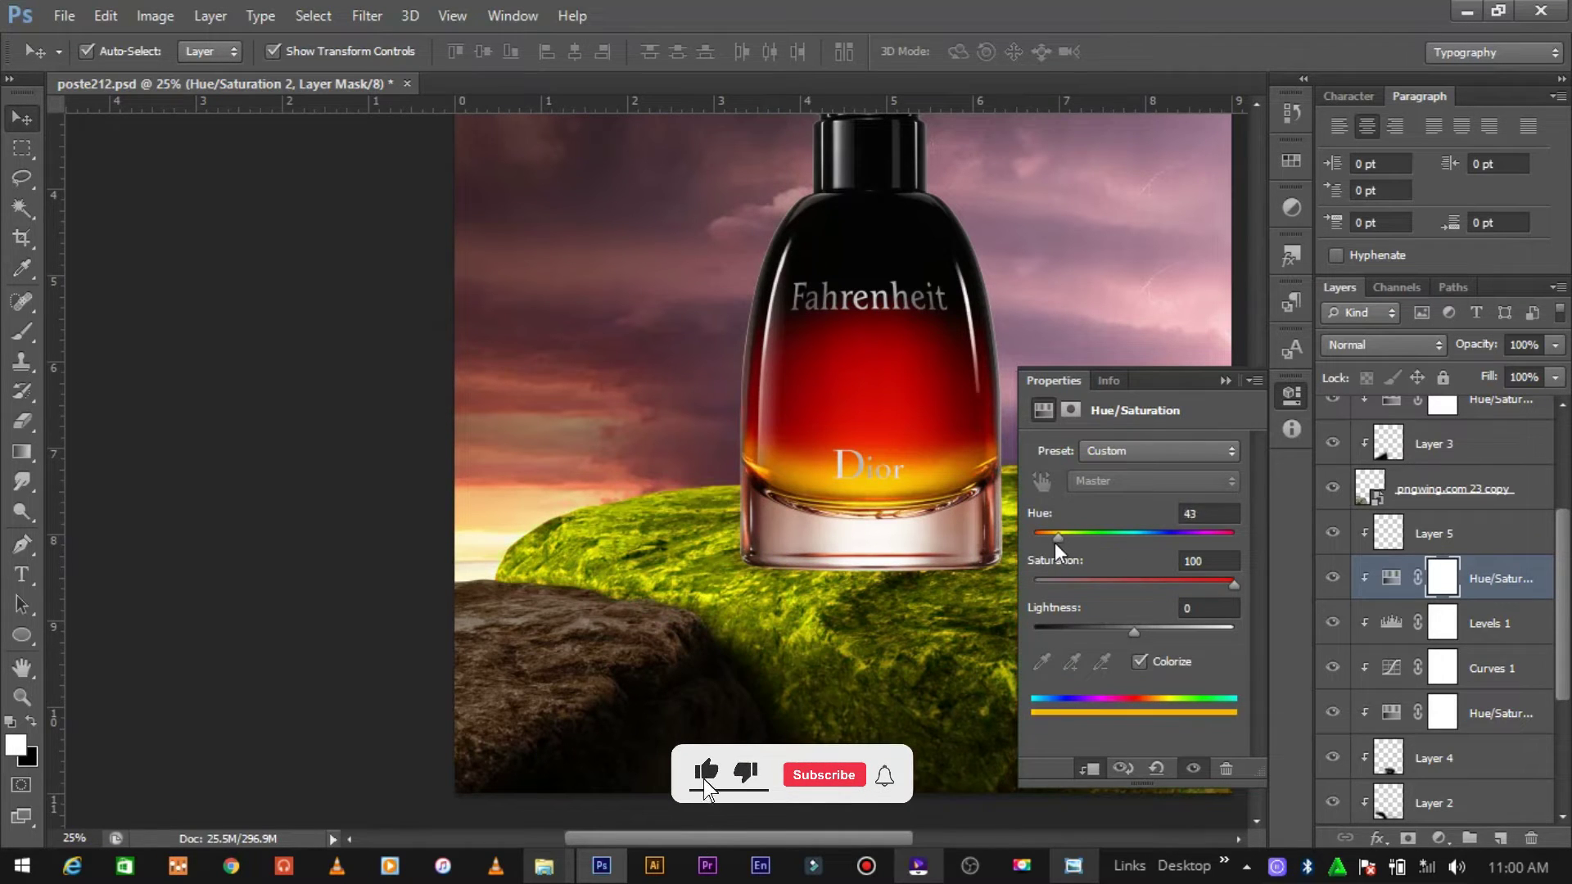
mouse_move(1134, 632)
left_mouse_down()
mouse_move(1180, 628)
mouse_move(1158, 626)
left_mouse_up()
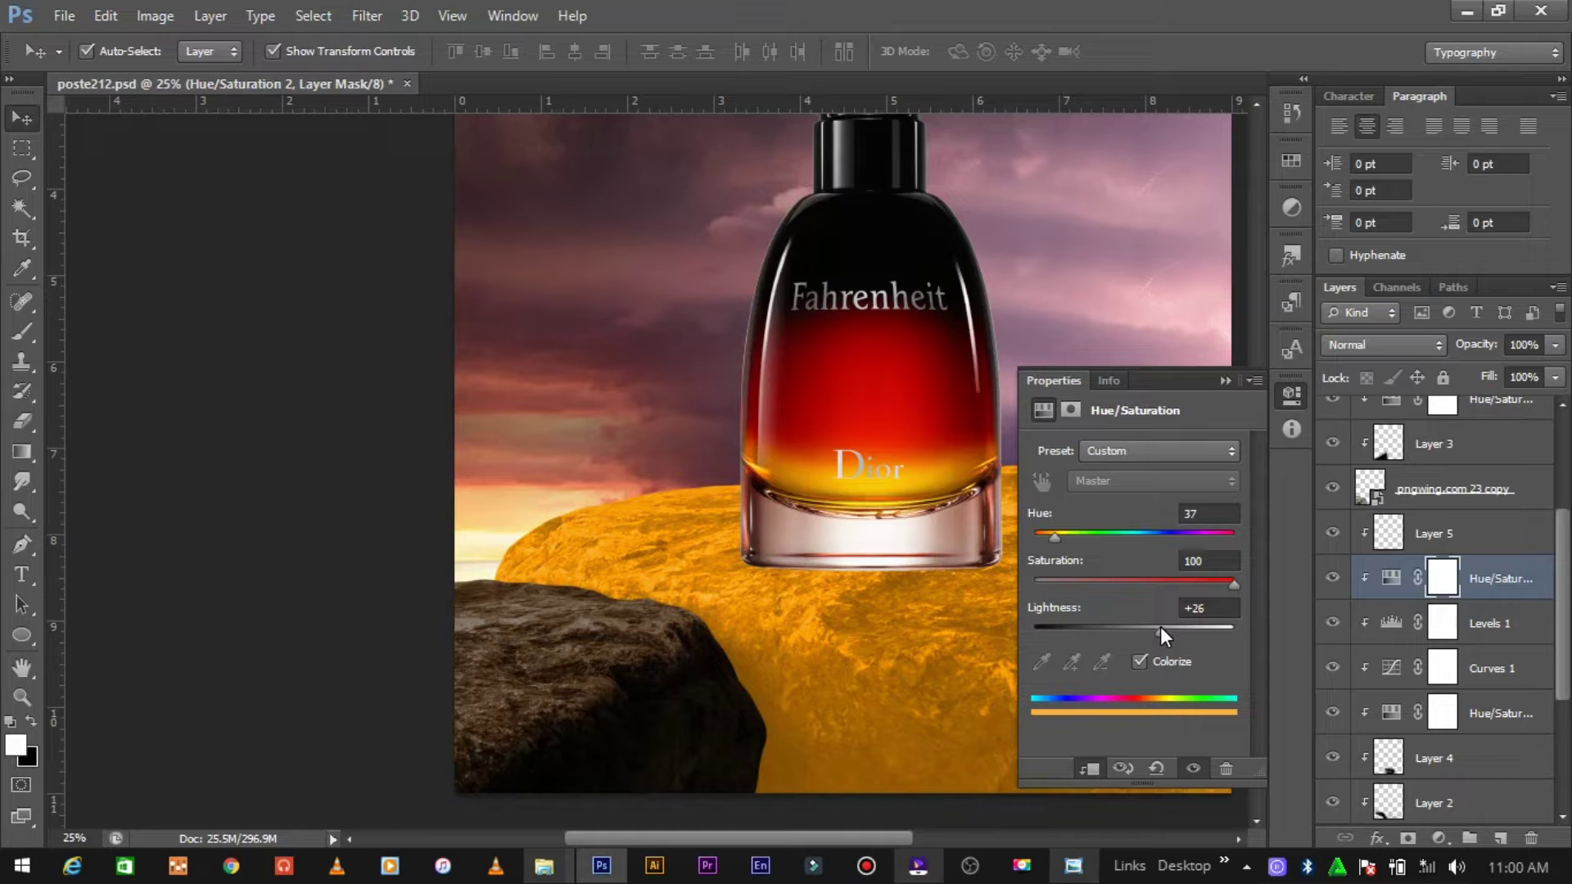
left_click(1226, 380)
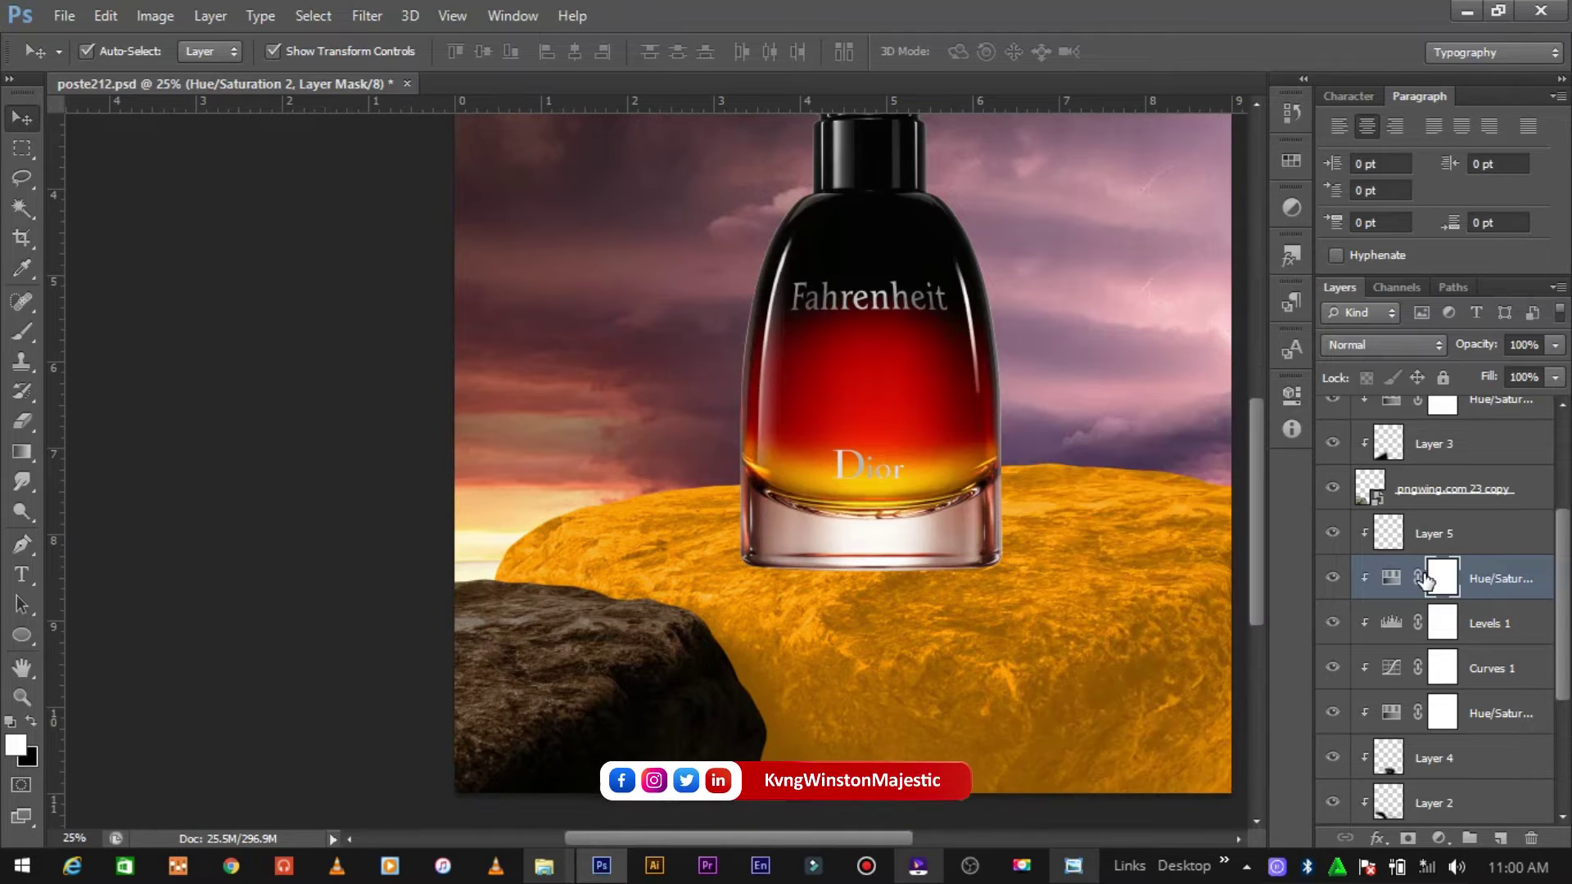
key("ctrl+i")
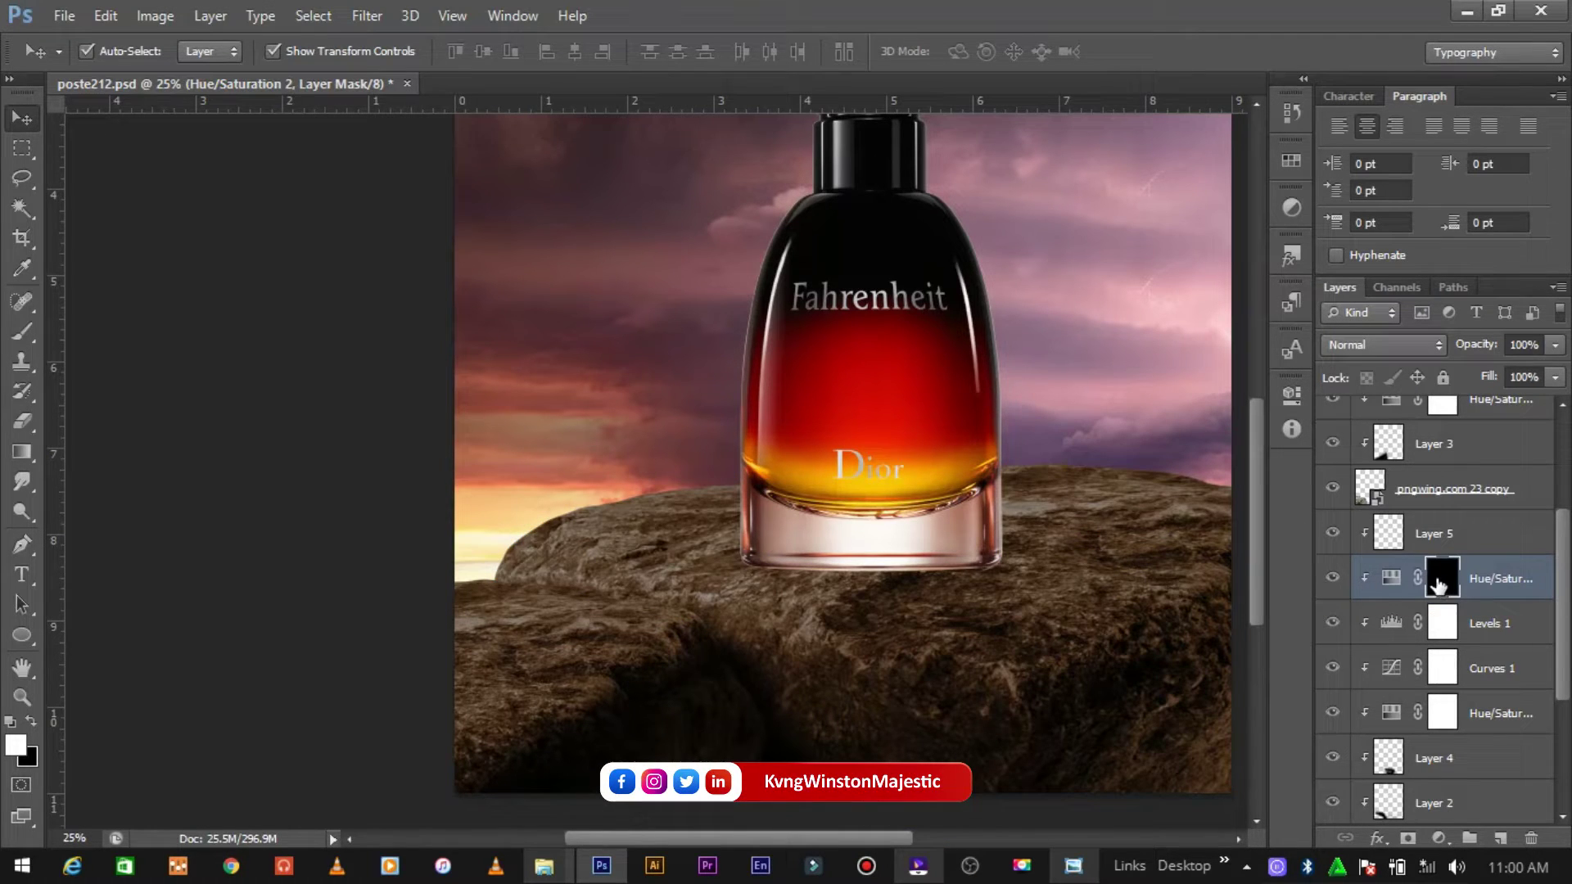
Step: Retune Hue/Saturation 1 to a muted maroon at hue 360, saturation 14
double_click(1391, 714)
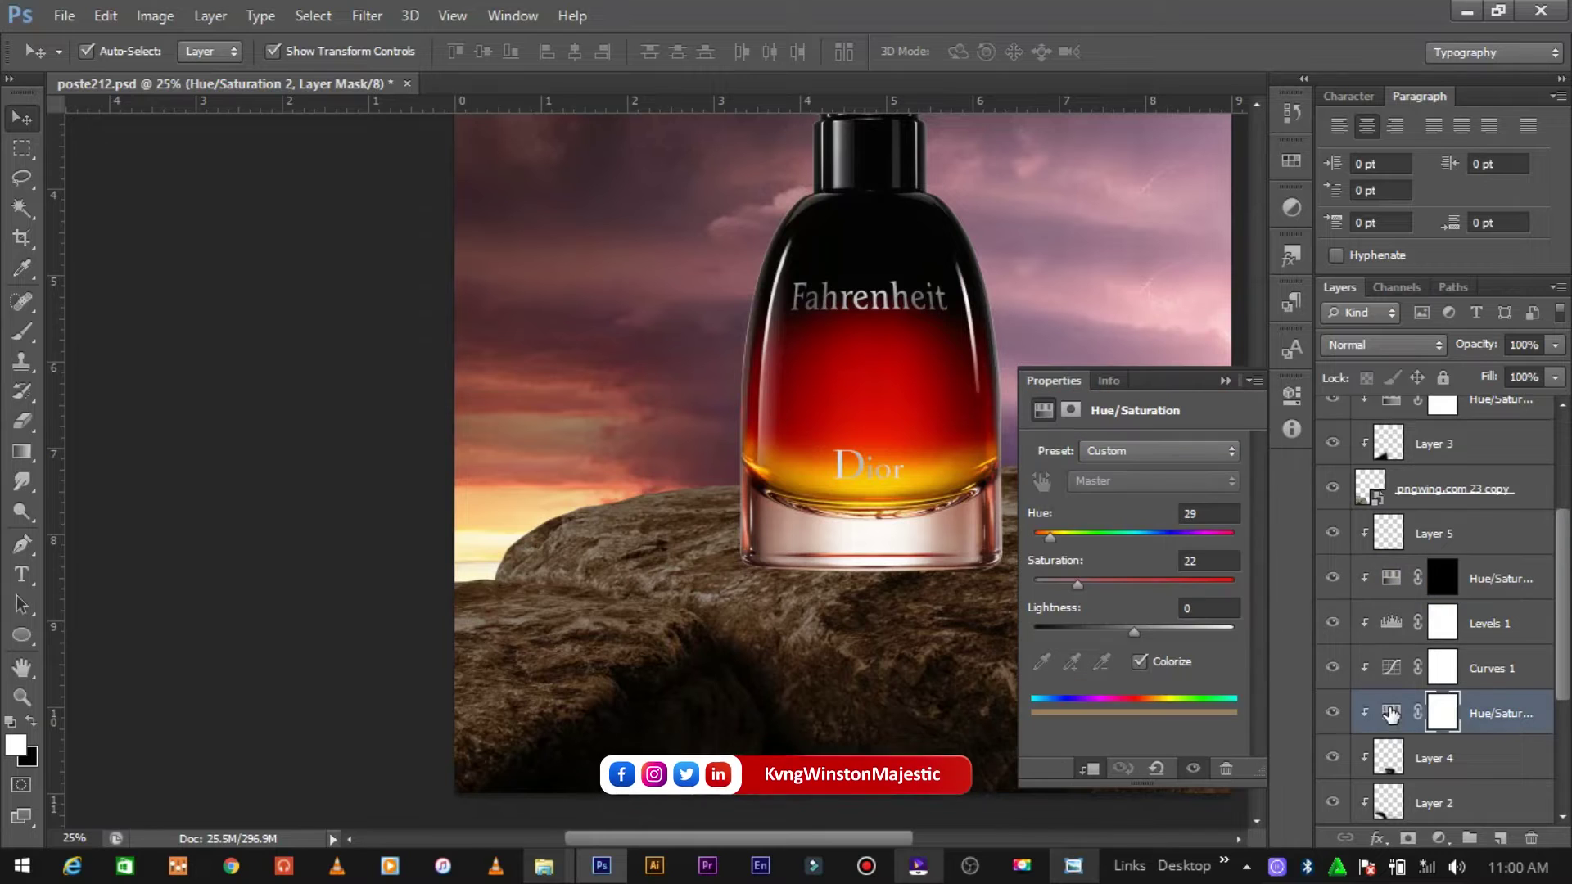
left_click_drag(1058, 538, 1191, 544)
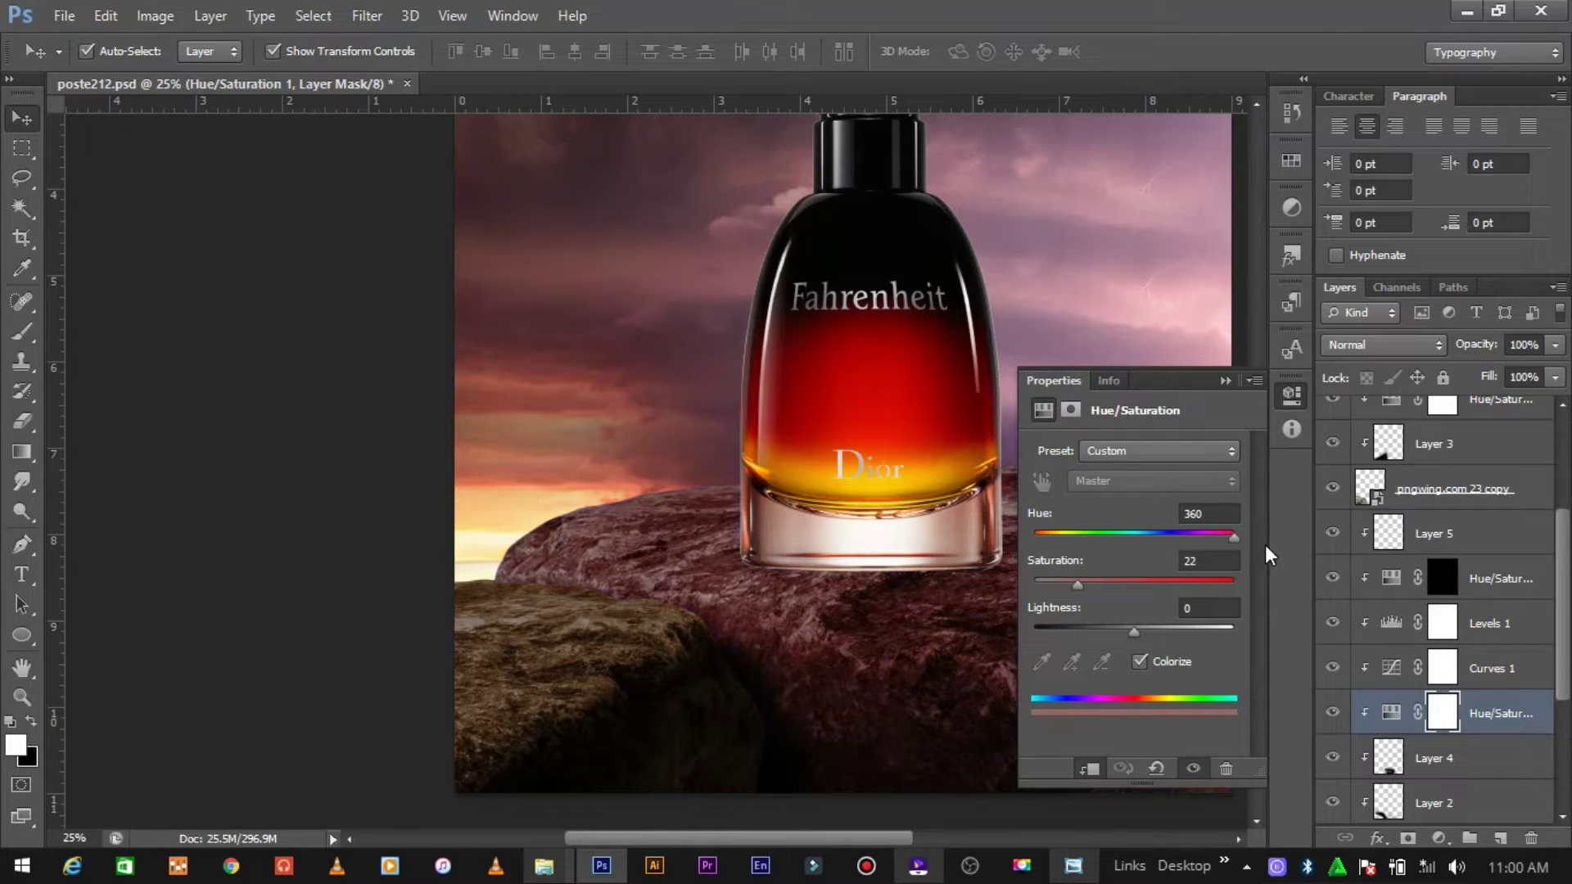
left_click_drag(1223, 554, 1218, 553)
mouse_move(1077, 586)
left_mouse_down()
mouse_move(1058, 583)
mouse_move(1071, 583)
left_mouse_up()
mouse_move(1160, 538)
left_mouse_down()
mouse_move(1055, 544)
mouse_move(1216, 550)
left_mouse_up()
left_click(1226, 381)
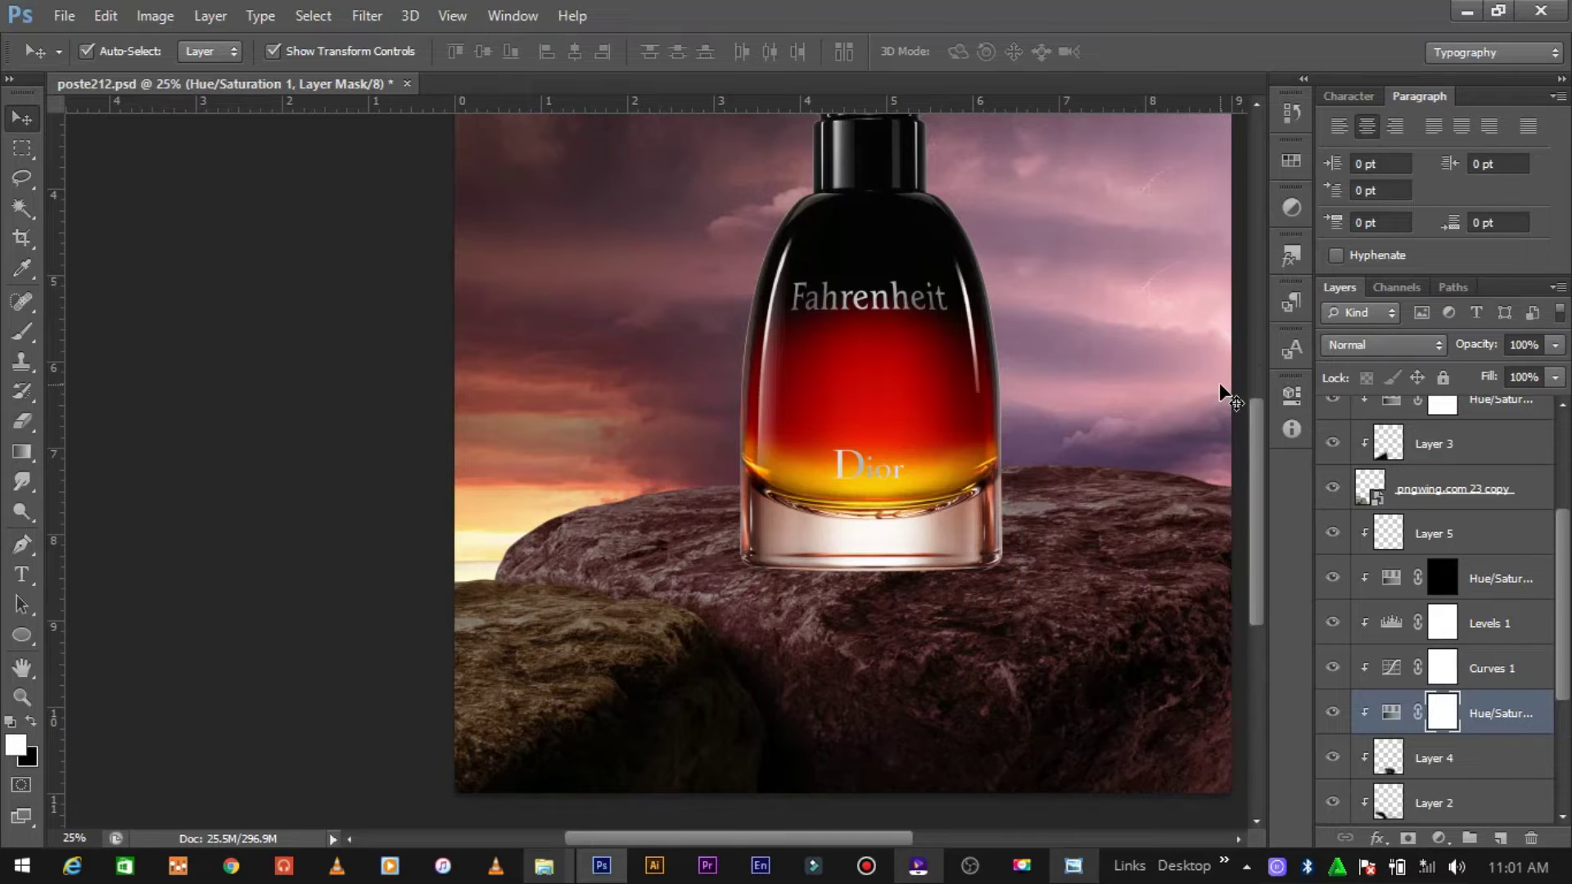
key("ctrl+plus")
key("ctrl+plus")
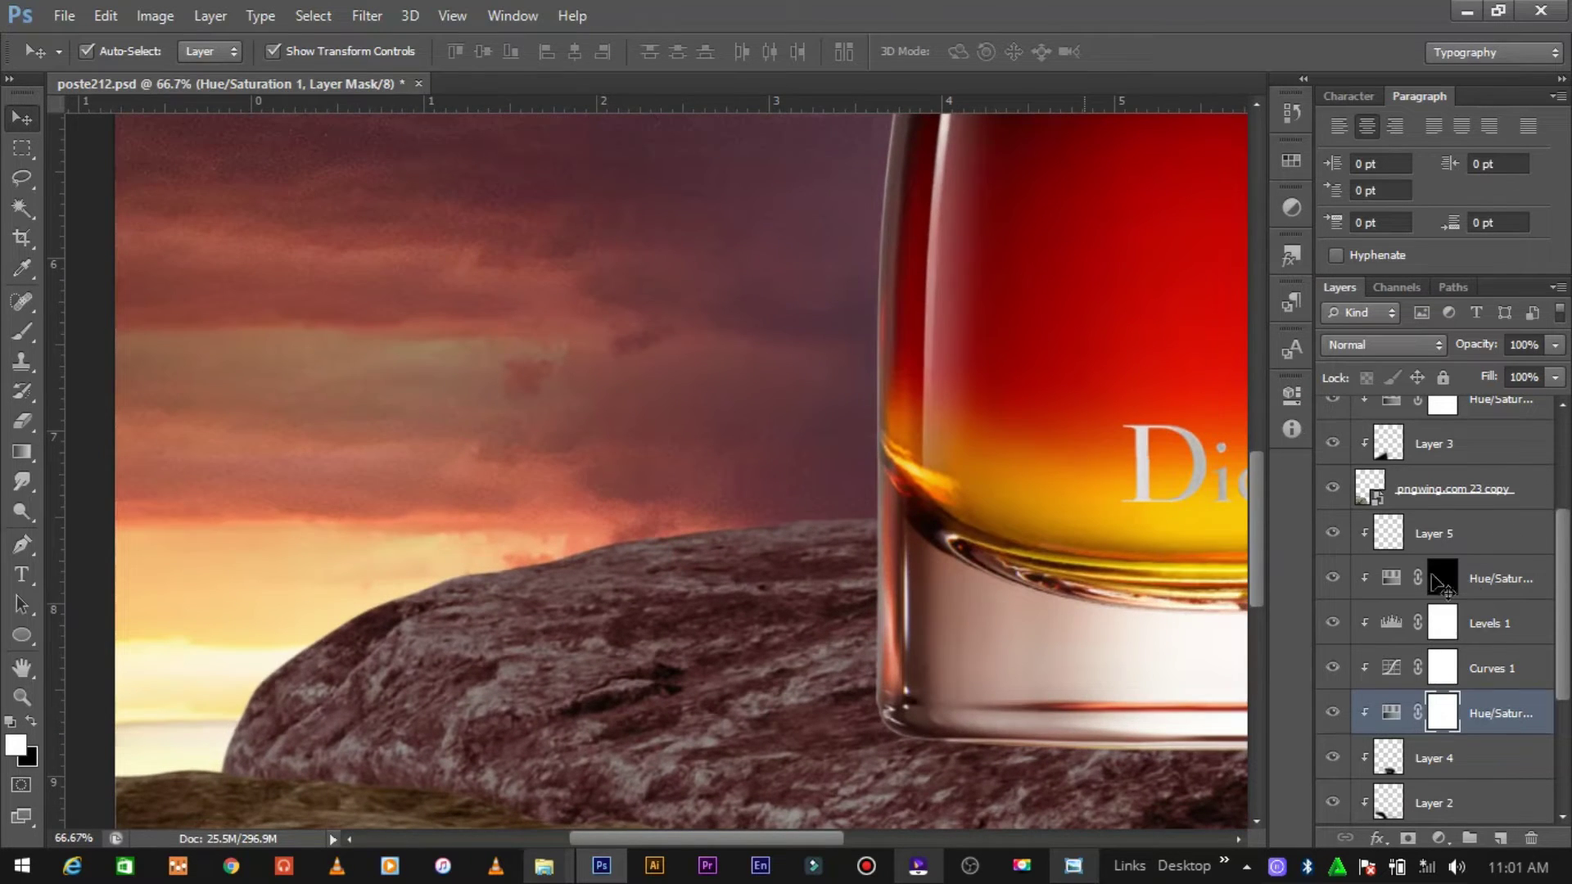
Step: With a soft 67 px brush, paint orange glow along the rock's top and left edges
left_click(22, 331)
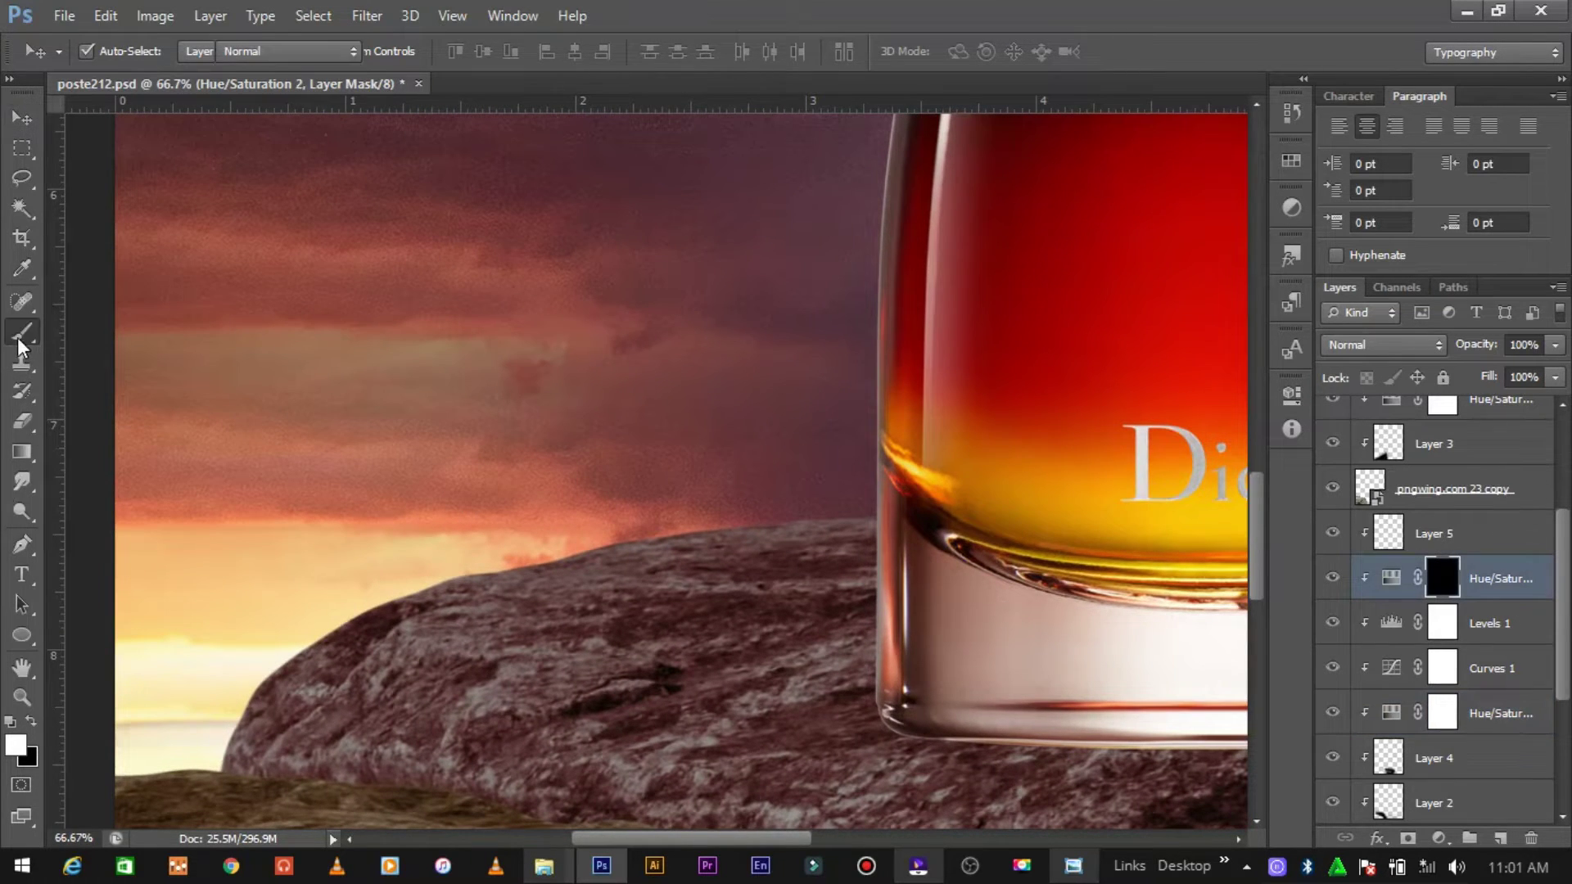
right_click(467, 480)
left_click_drag(686, 532, 676, 534)
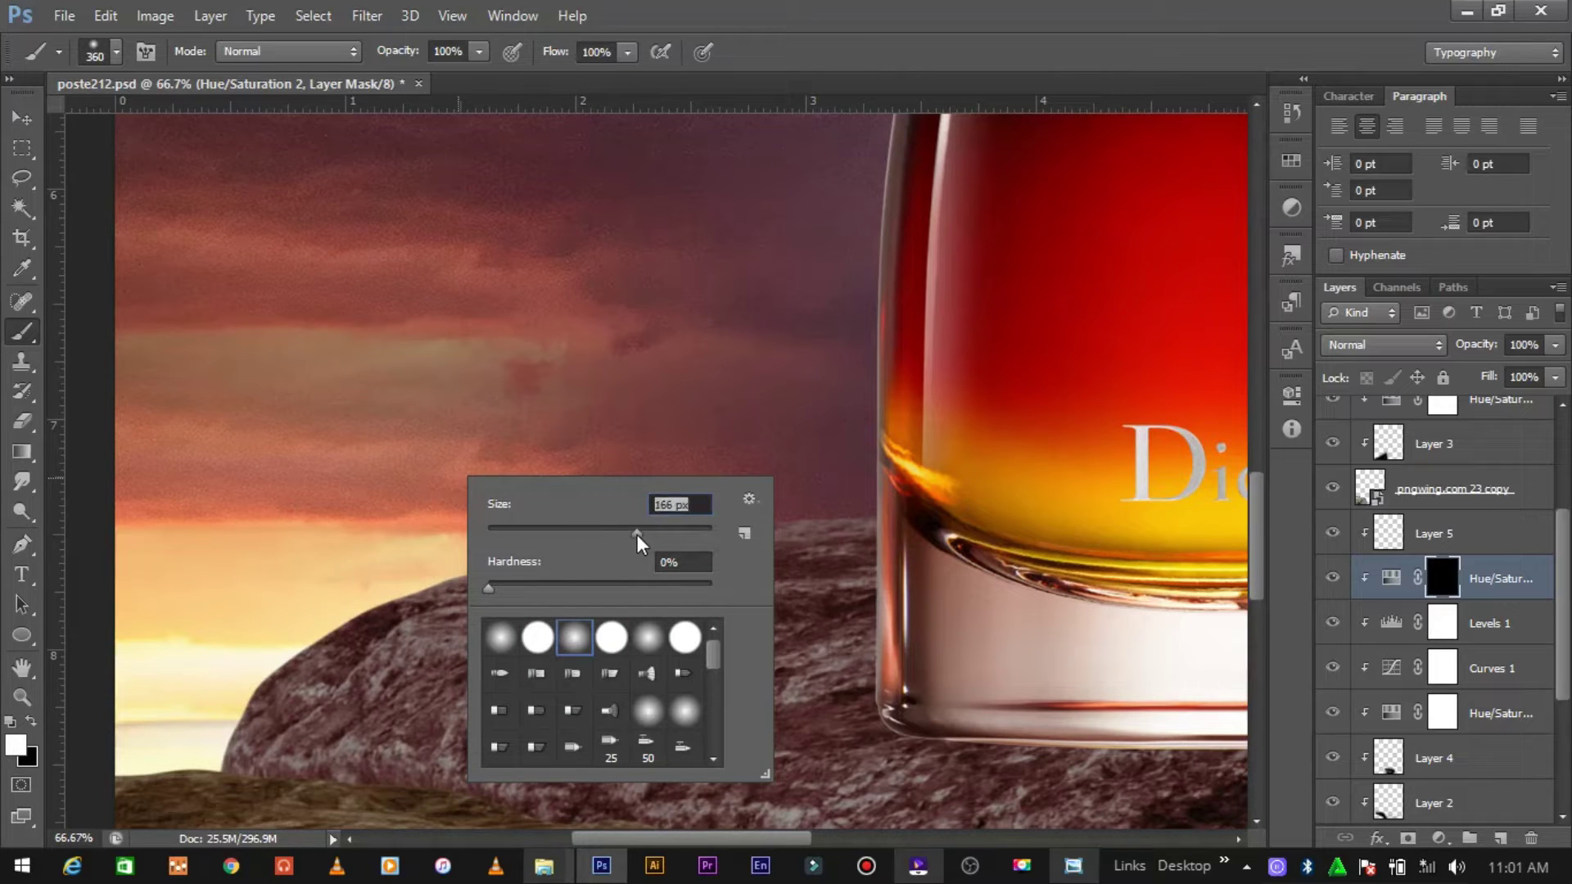
left_click_drag(661, 537, 562, 537)
left_click(213, 725)
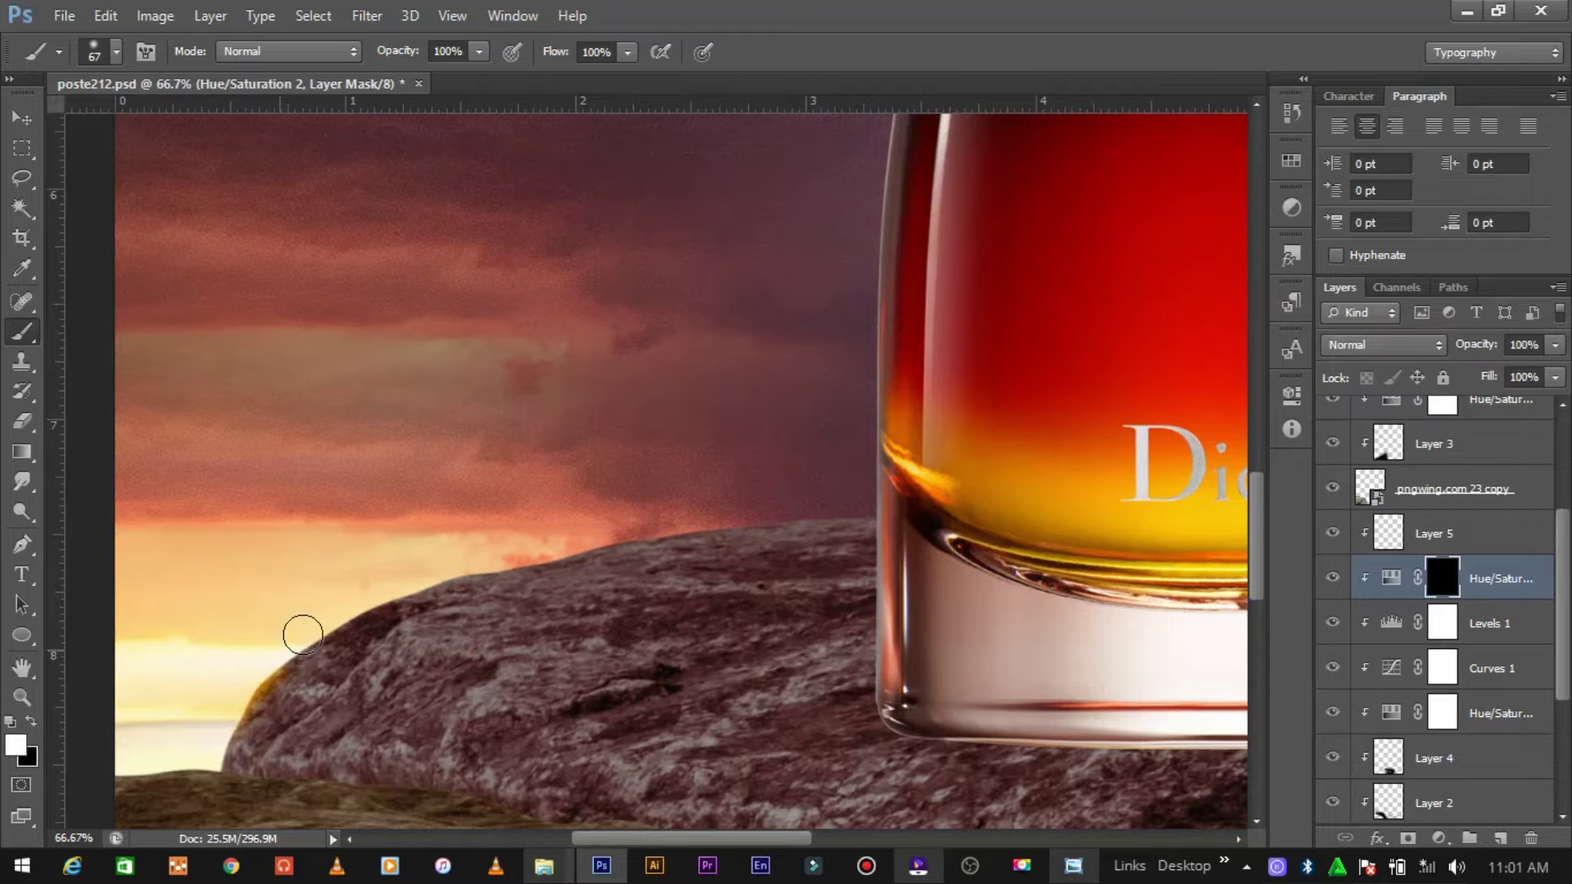
mouse_move(295, 643)
left_mouse_down()
mouse_move(640, 517)
mouse_move(893, 518)
left_mouse_up()
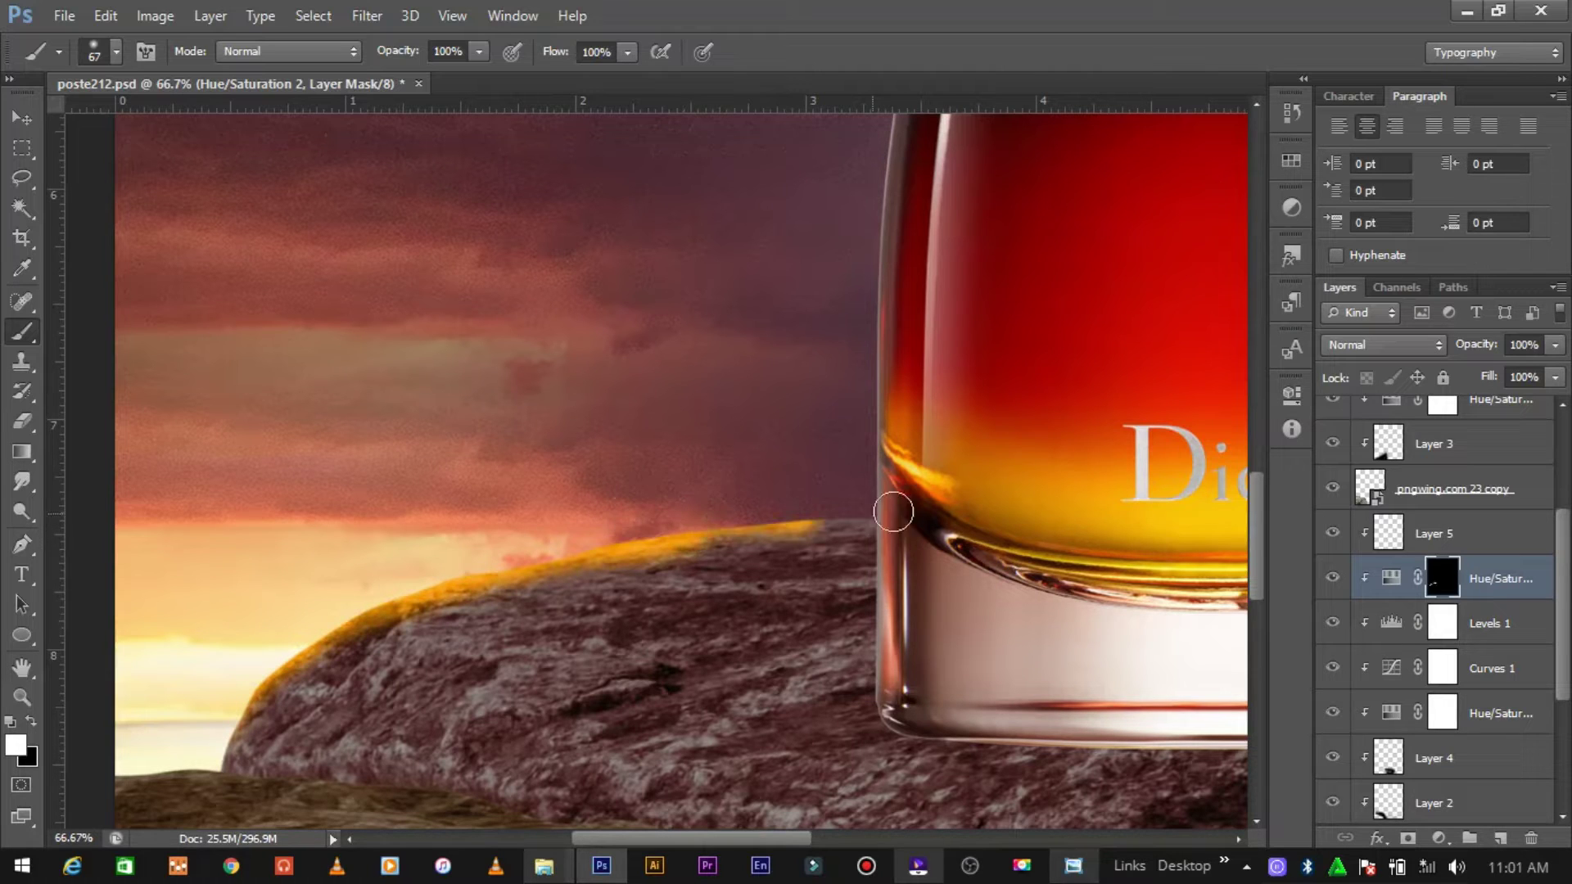
left_click_drag(228, 733, 208, 780)
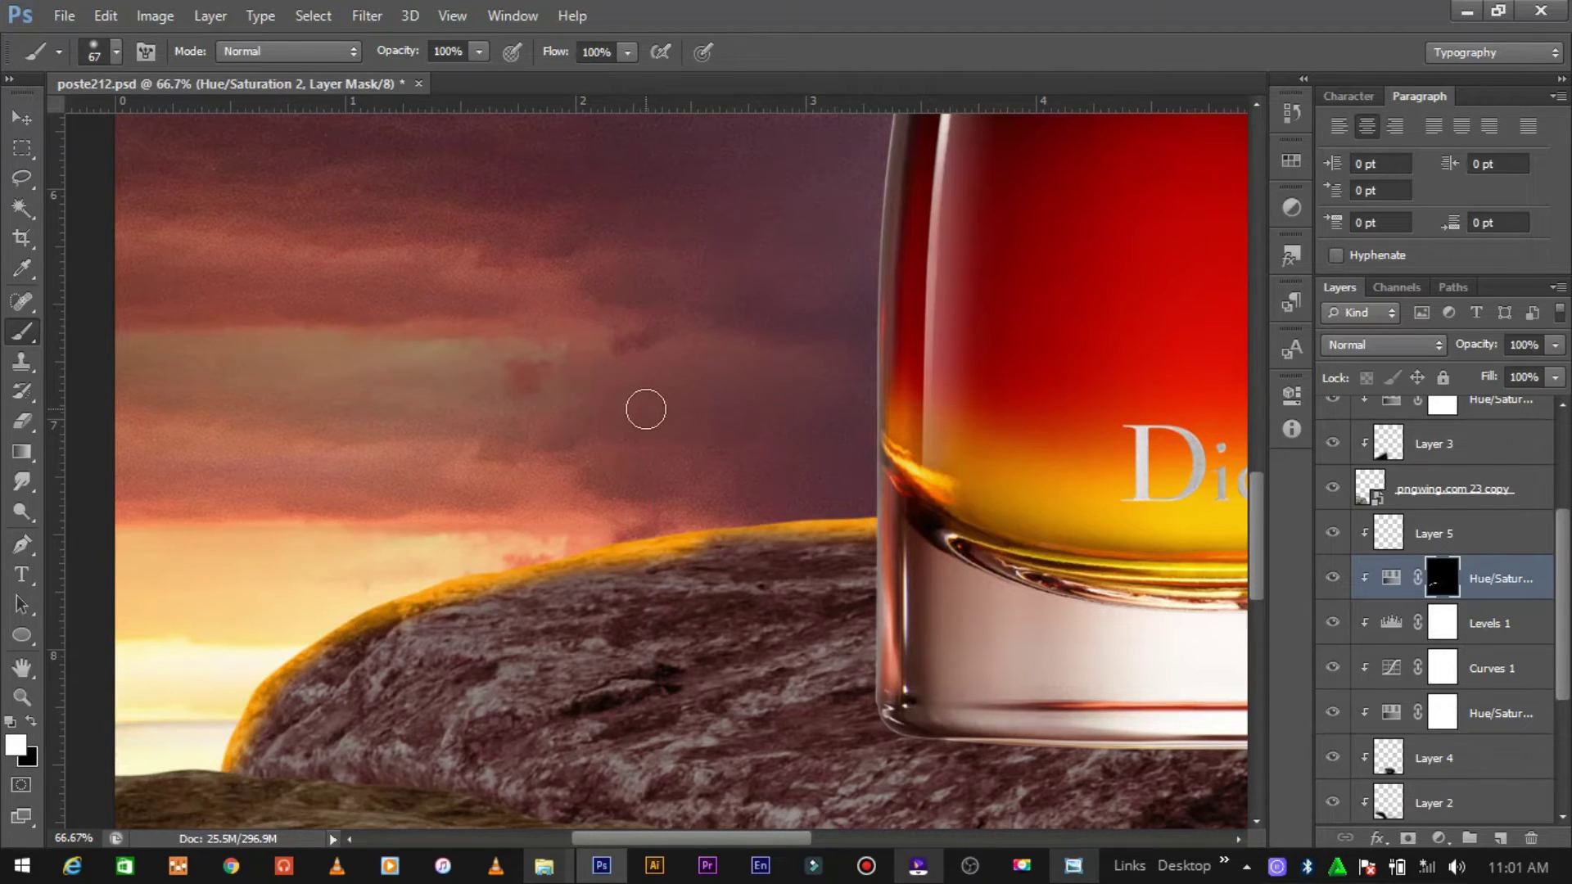
Step: Enlarge the brush to 453 px, brighten the lower-left sky, and add Layer 6
right_click(646, 409)
mouse_move(860, 465)
left_mouse_down()
mouse_move(881, 465)
mouse_move(819, 465)
left_mouse_up()
key("Return")
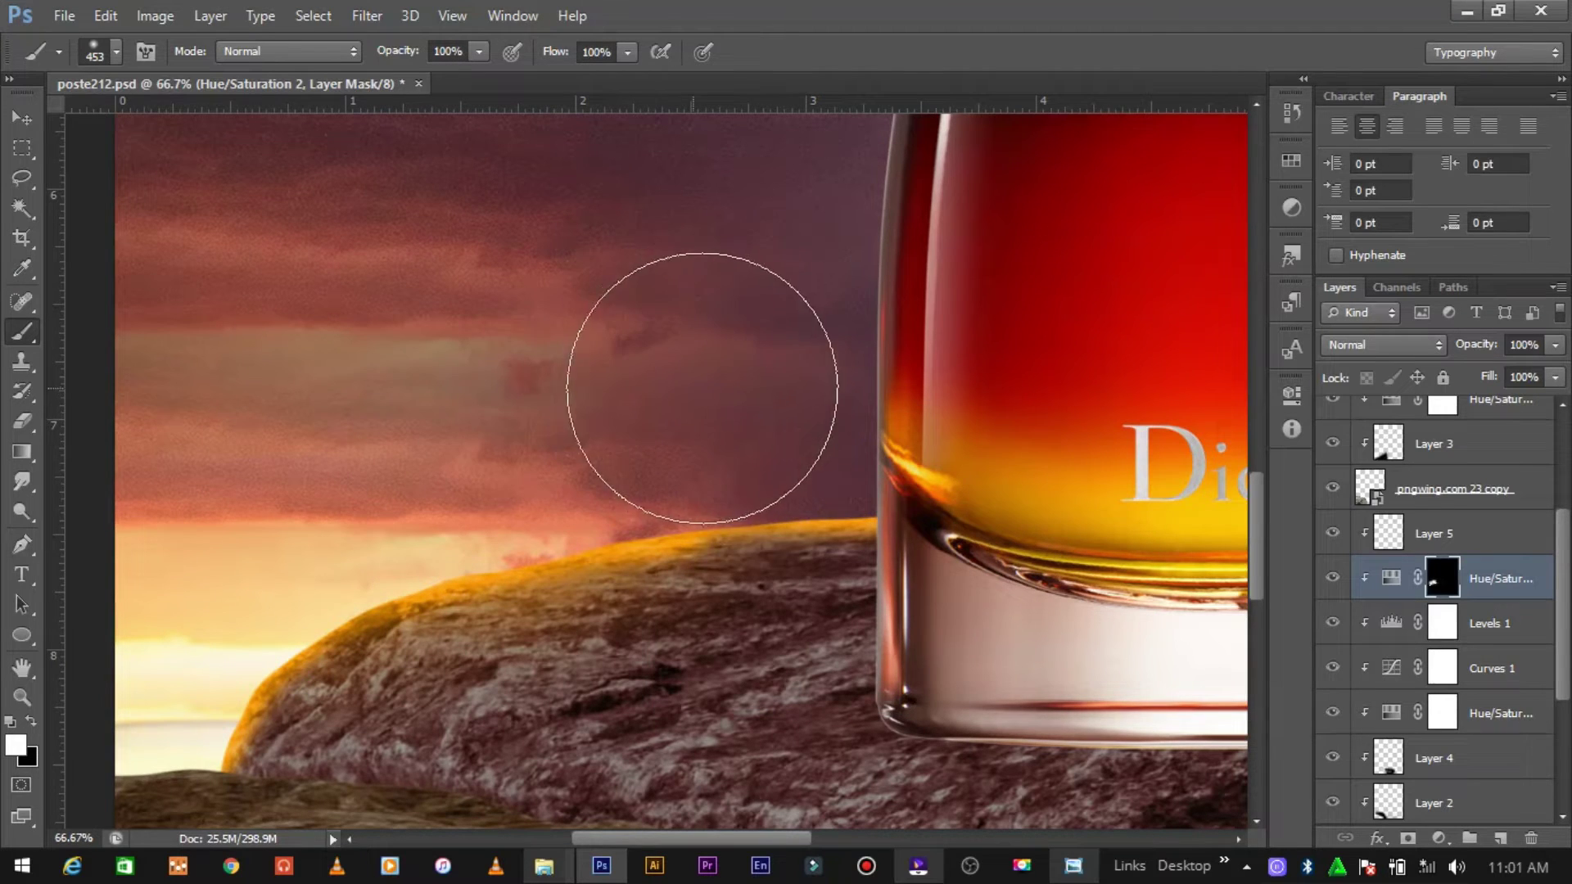
mouse_move(182, 544)
left_mouse_down()
mouse_move(200, 603)
mouse_move(137, 630)
left_mouse_up()
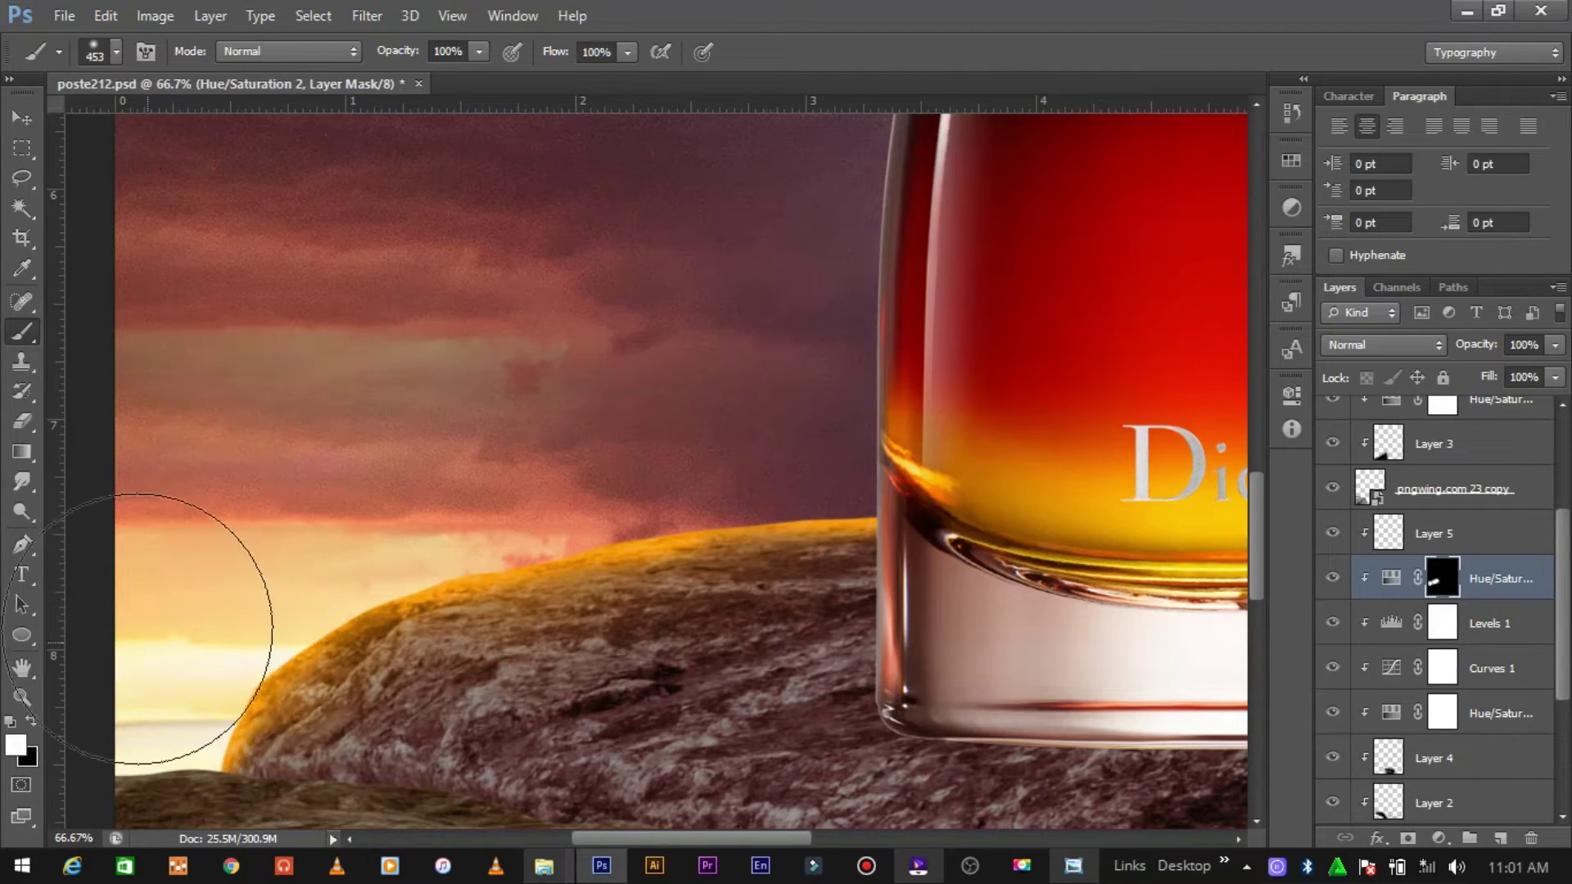
left_click(21, 148)
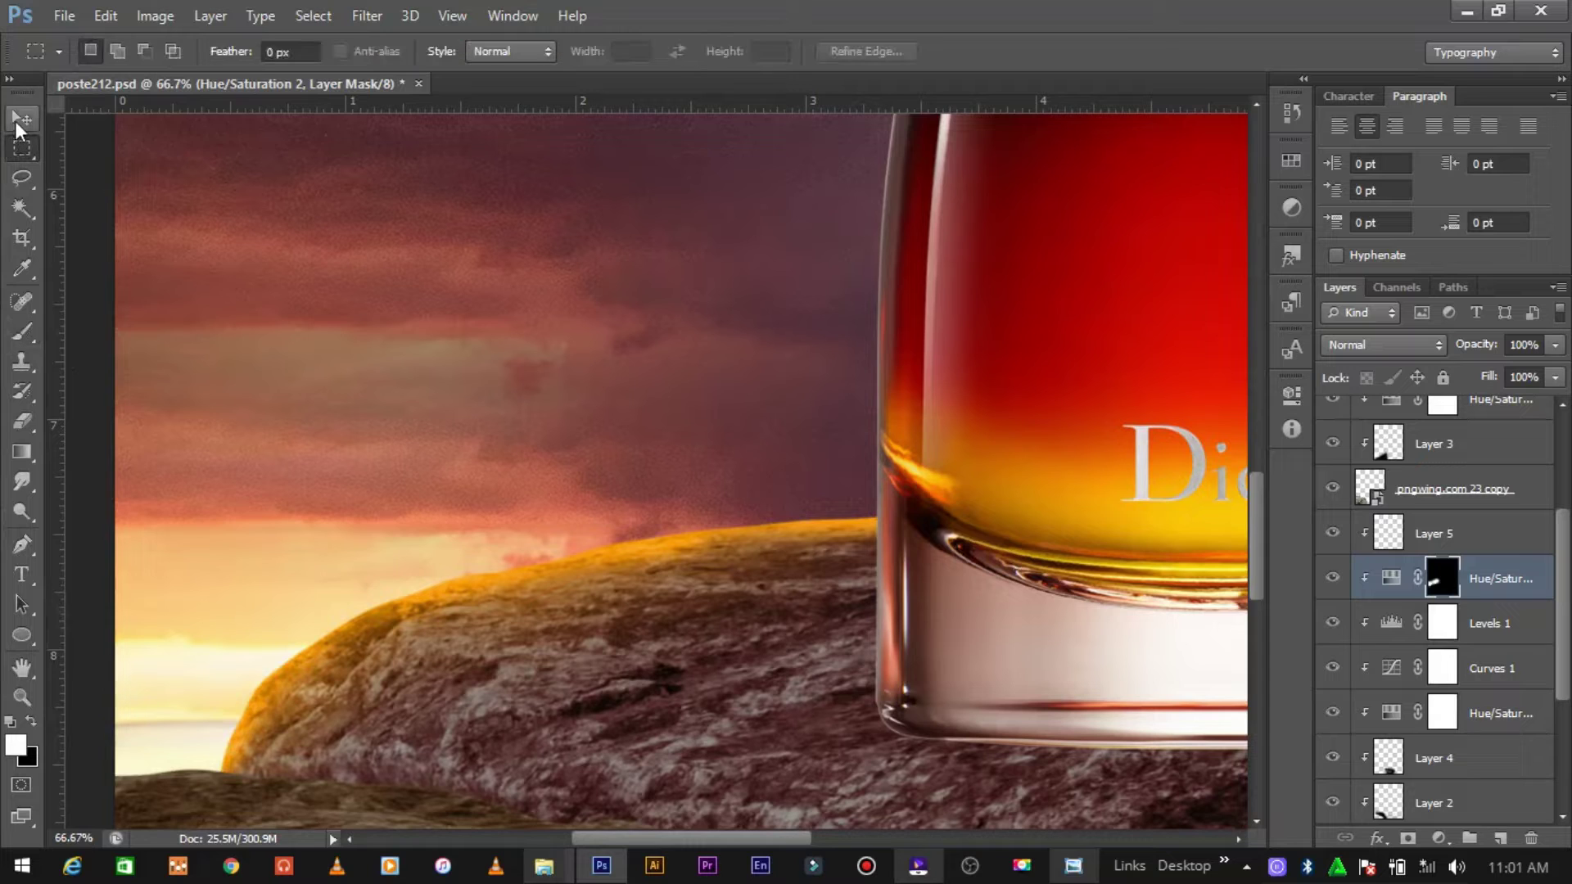
left_click(1500, 840)
Step: Add a colorized pale golden-yellow Hue/Saturation adjustment with its mask inverted to hide it
left_click(1438, 838)
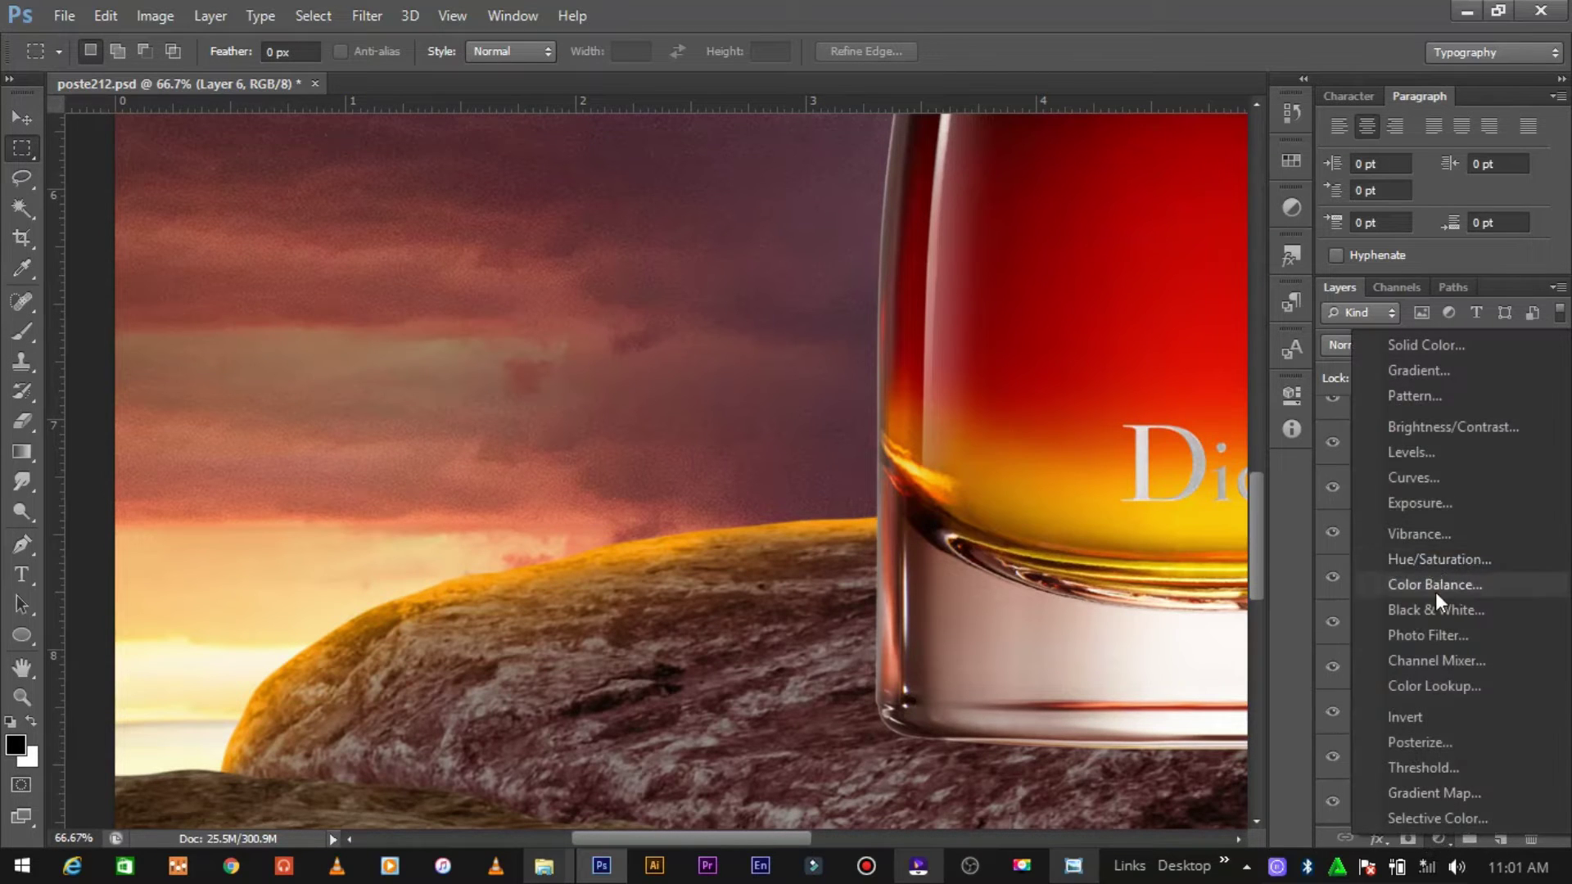
left_click(1431, 561)
left_click(1140, 661)
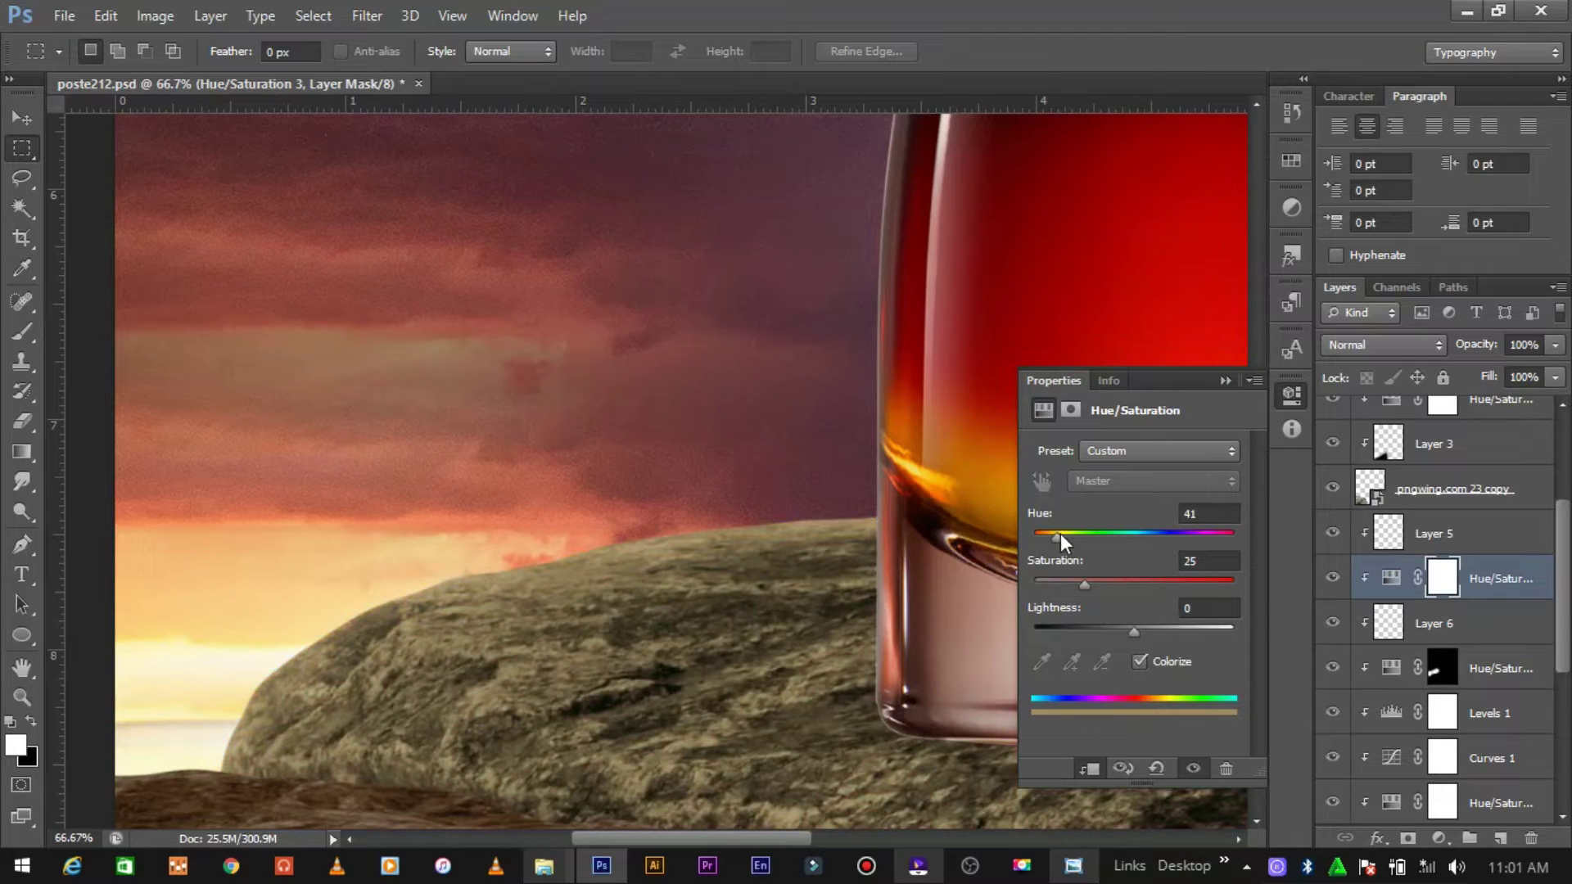
left_click_drag(1084, 585, 1202, 584)
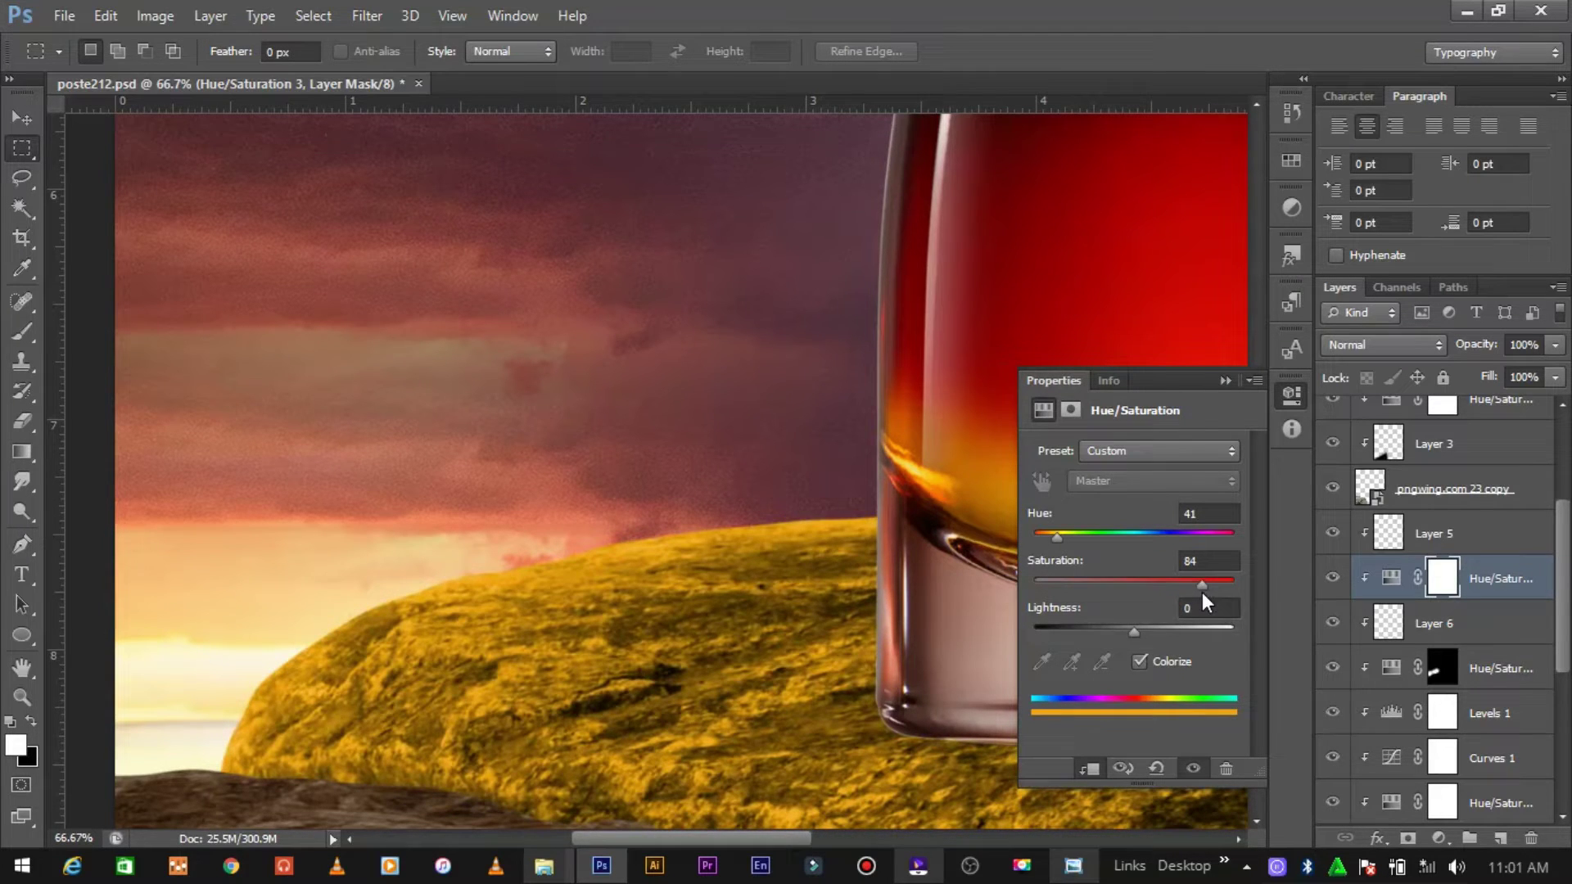
mouse_move(1138, 636)
left_mouse_down()
mouse_move(1214, 628)
mouse_move(1191, 629)
left_mouse_up()
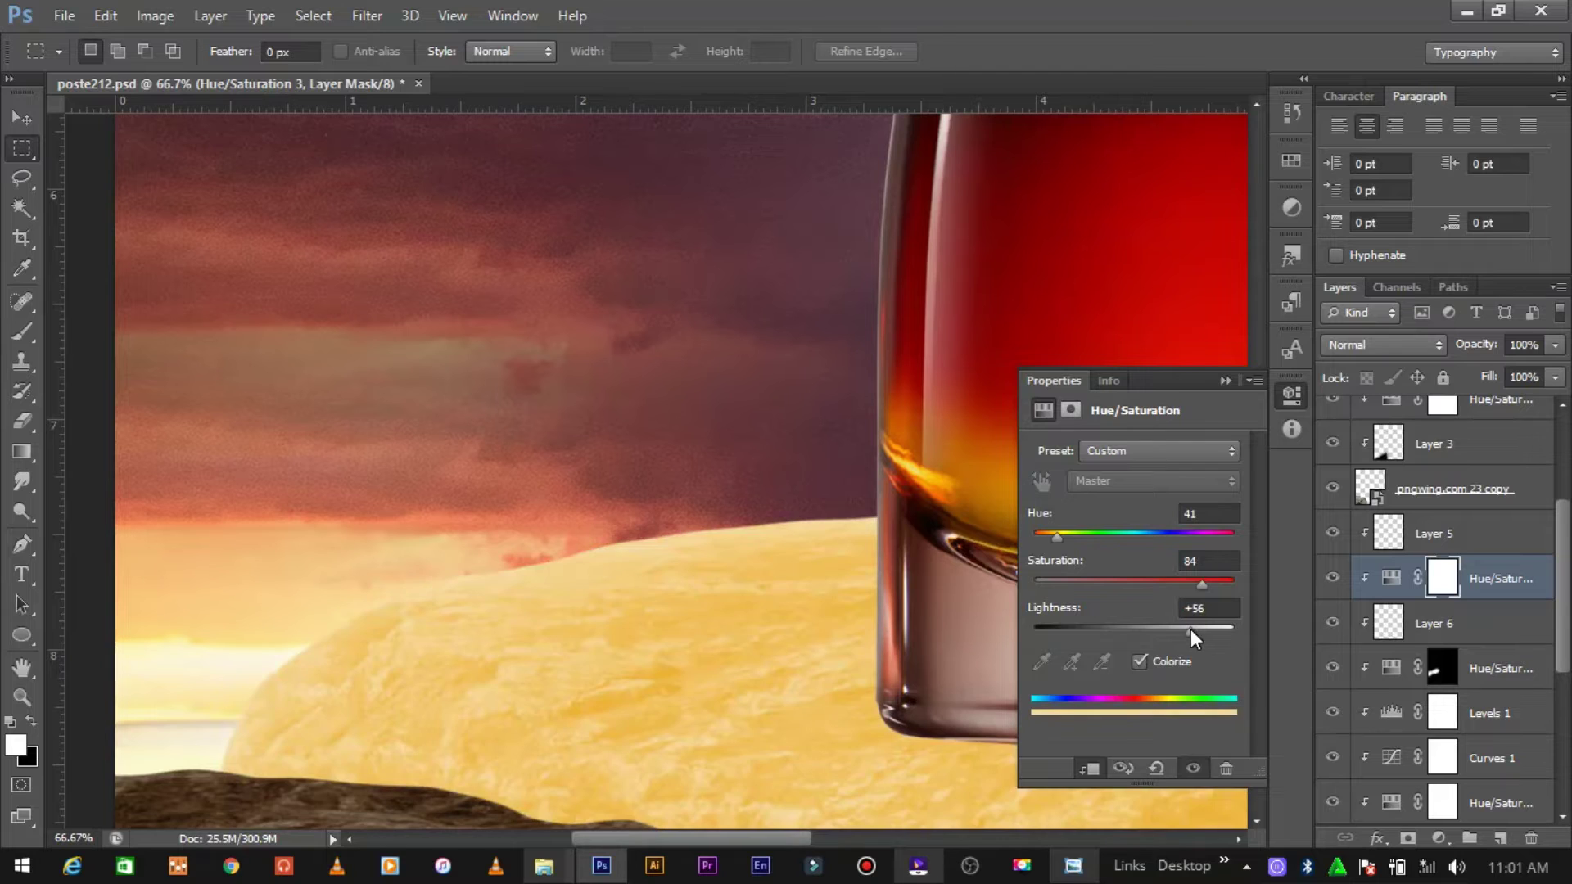
left_click(1224, 379)
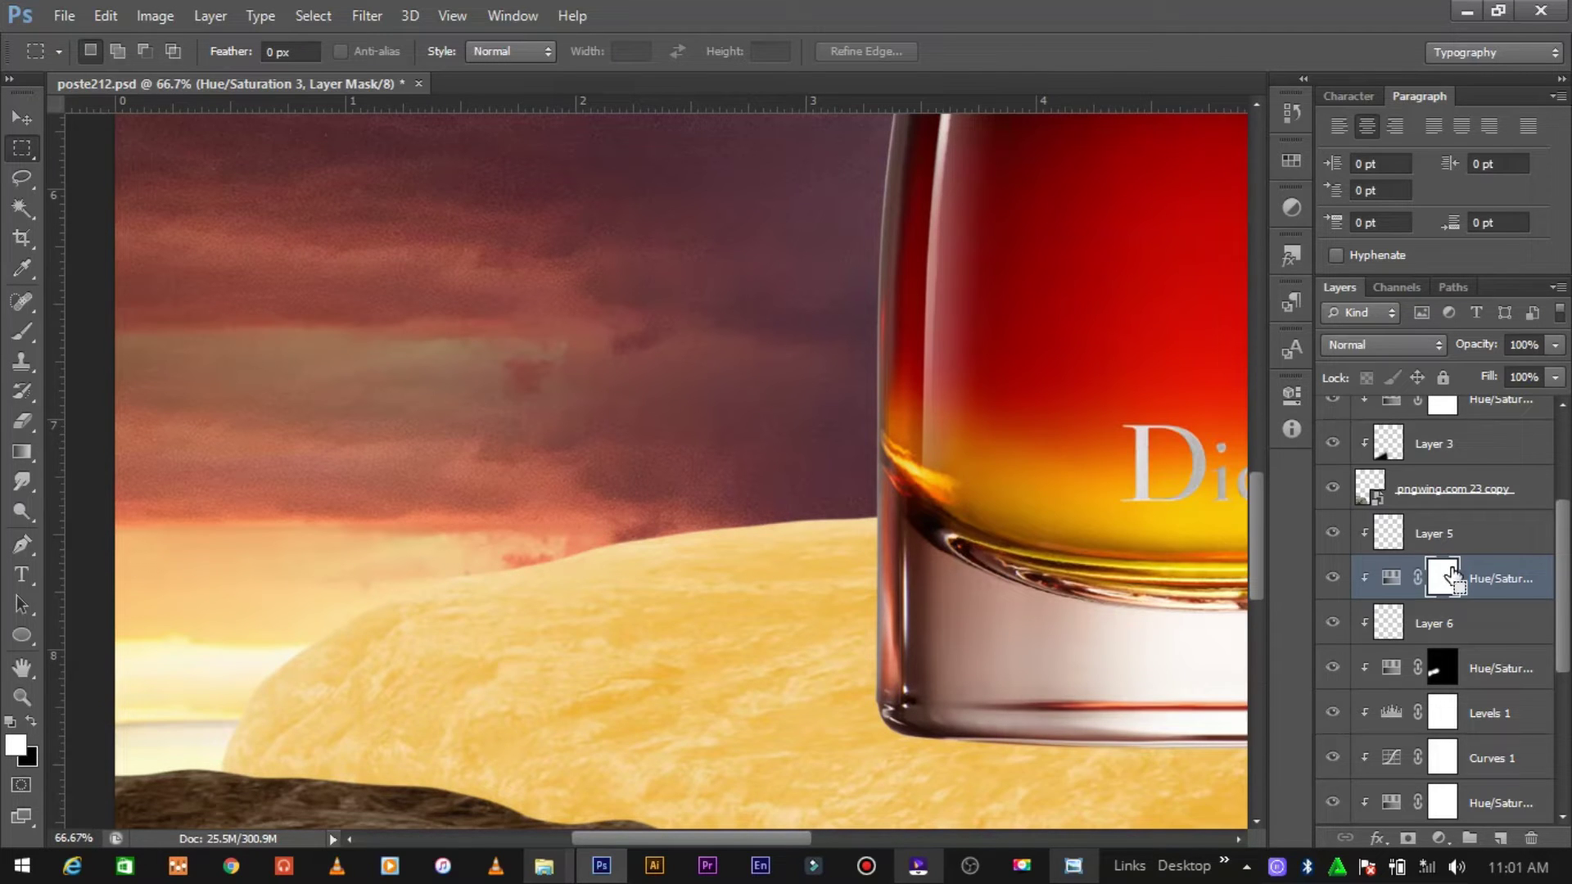
key("ctrl+i")
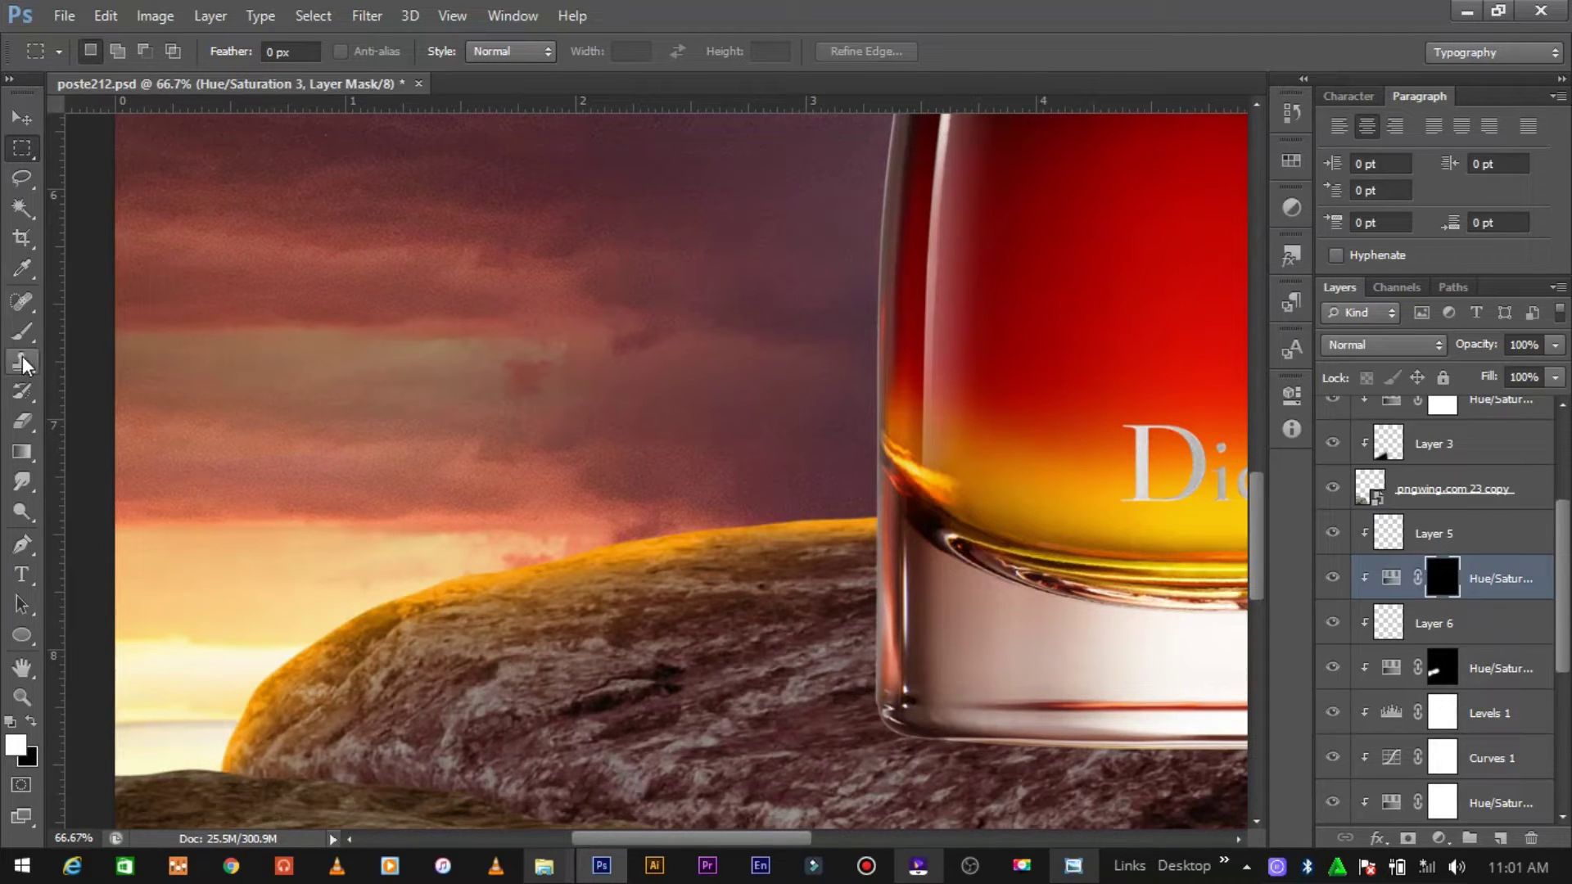
Step: Paint the golden glow onto the mask along the rock edge with an 88 px brush
left_click(22, 331)
right_click(557, 449)
left_click(721, 498)
type("88")
key("Return")
mouse_move(293, 628)
left_mouse_down()
mouse_move(337, 593)
mouse_move(249, 653)
mouse_move(403, 568)
mouse_move(597, 516)
mouse_move(723, 505)
left_mouse_up()
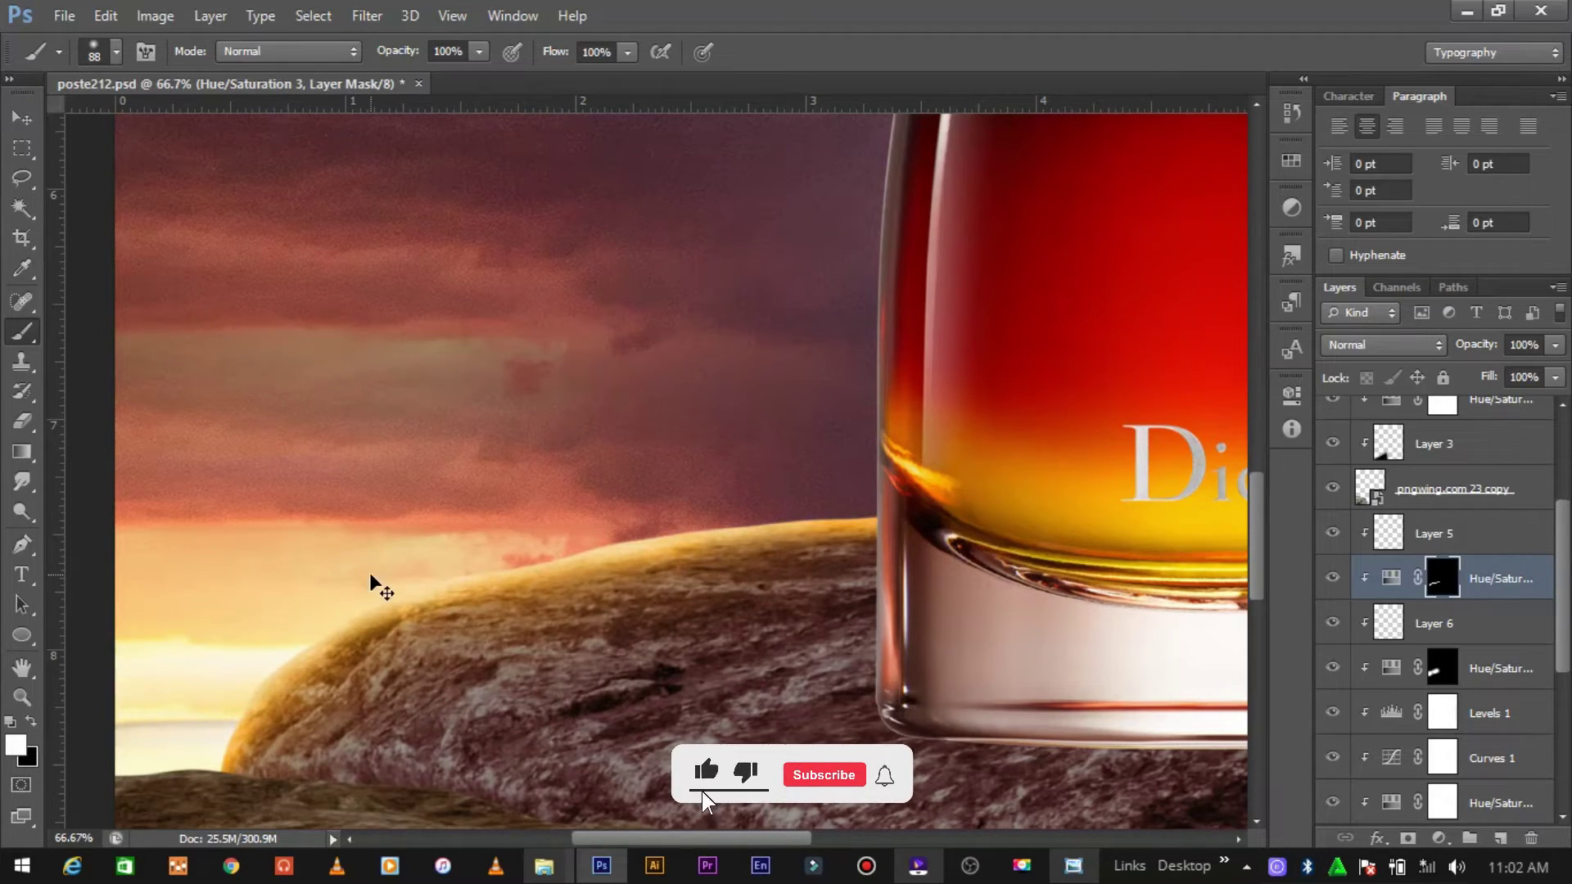
Step: Zoom to a closer view and paint the glow along the rock's right edge
key("ctrl+minus")
key("ctrl+minus")
key("ctrl+minus")
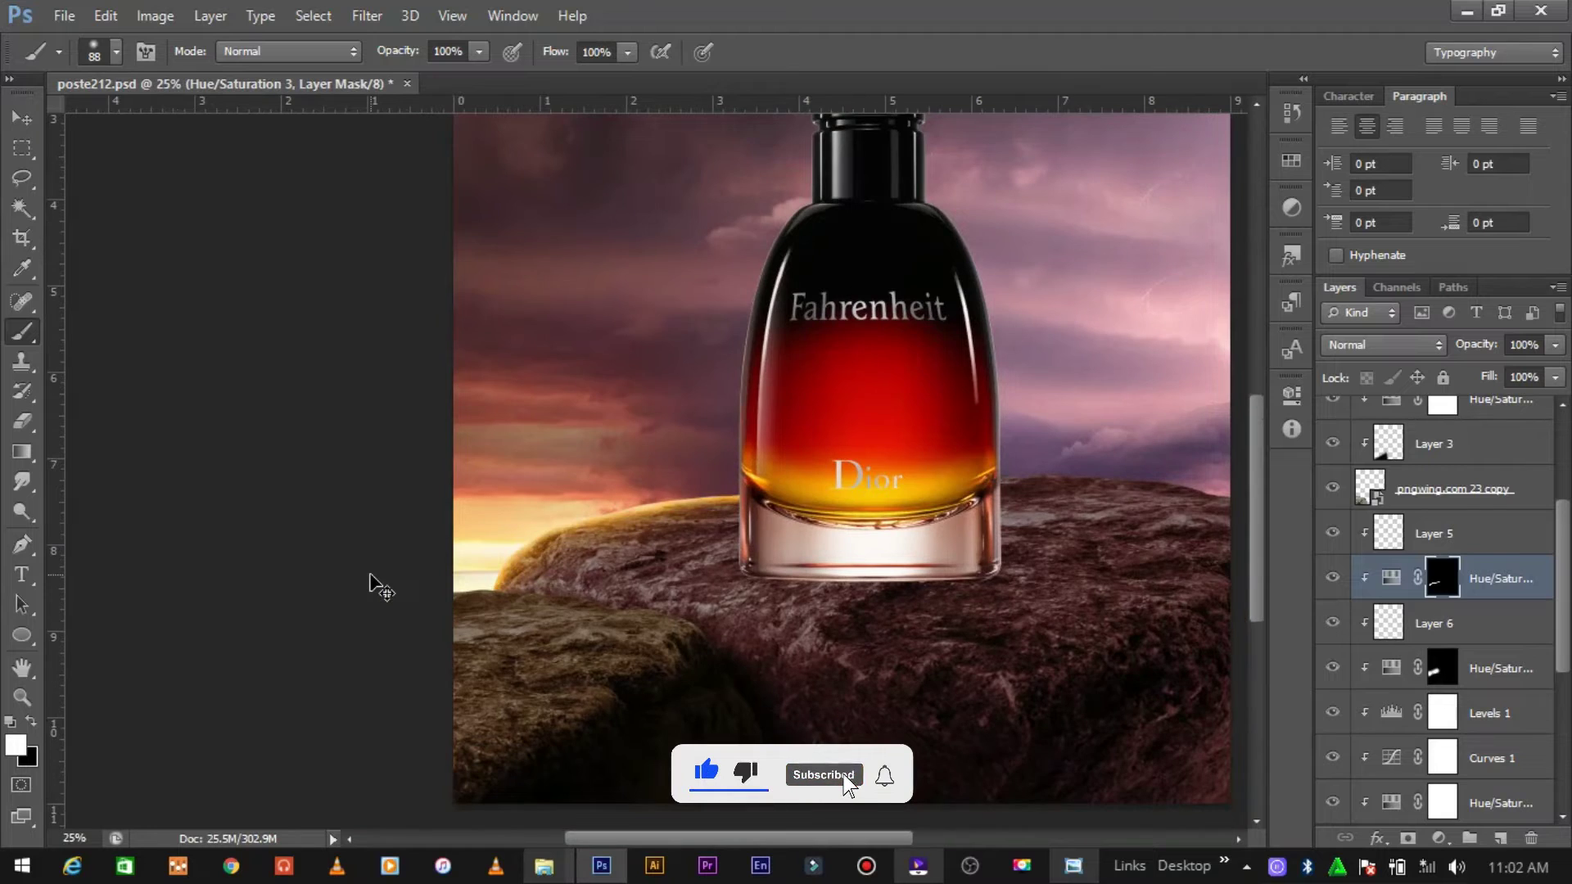
key("ctrl+minus")
key("ctrl+plus")
key("ctrl+plus")
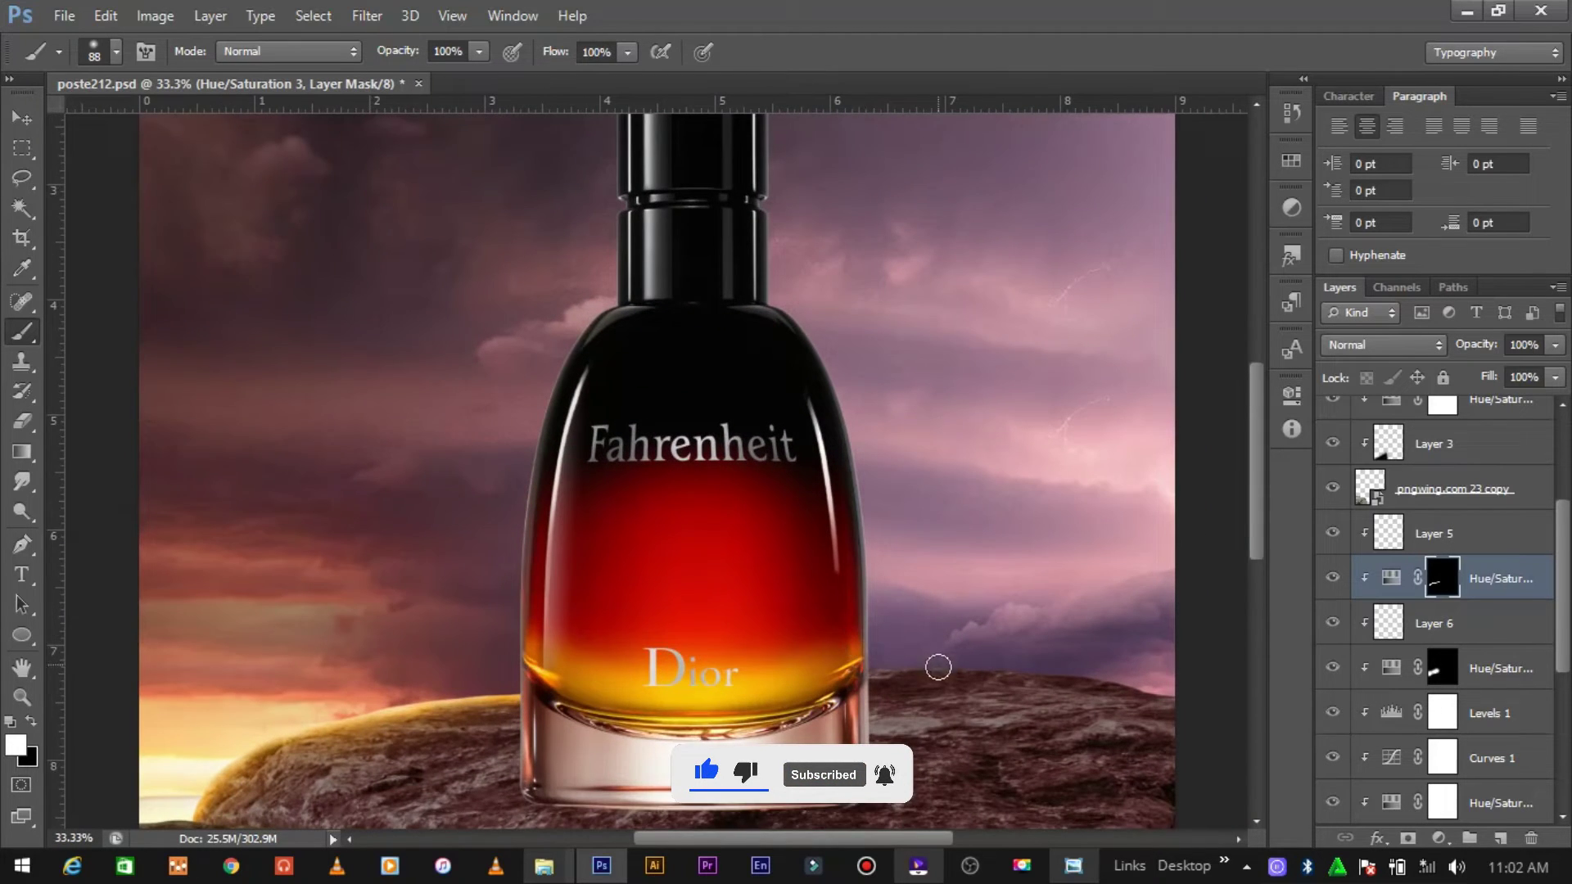
scroll(939, 663, "down", 2)
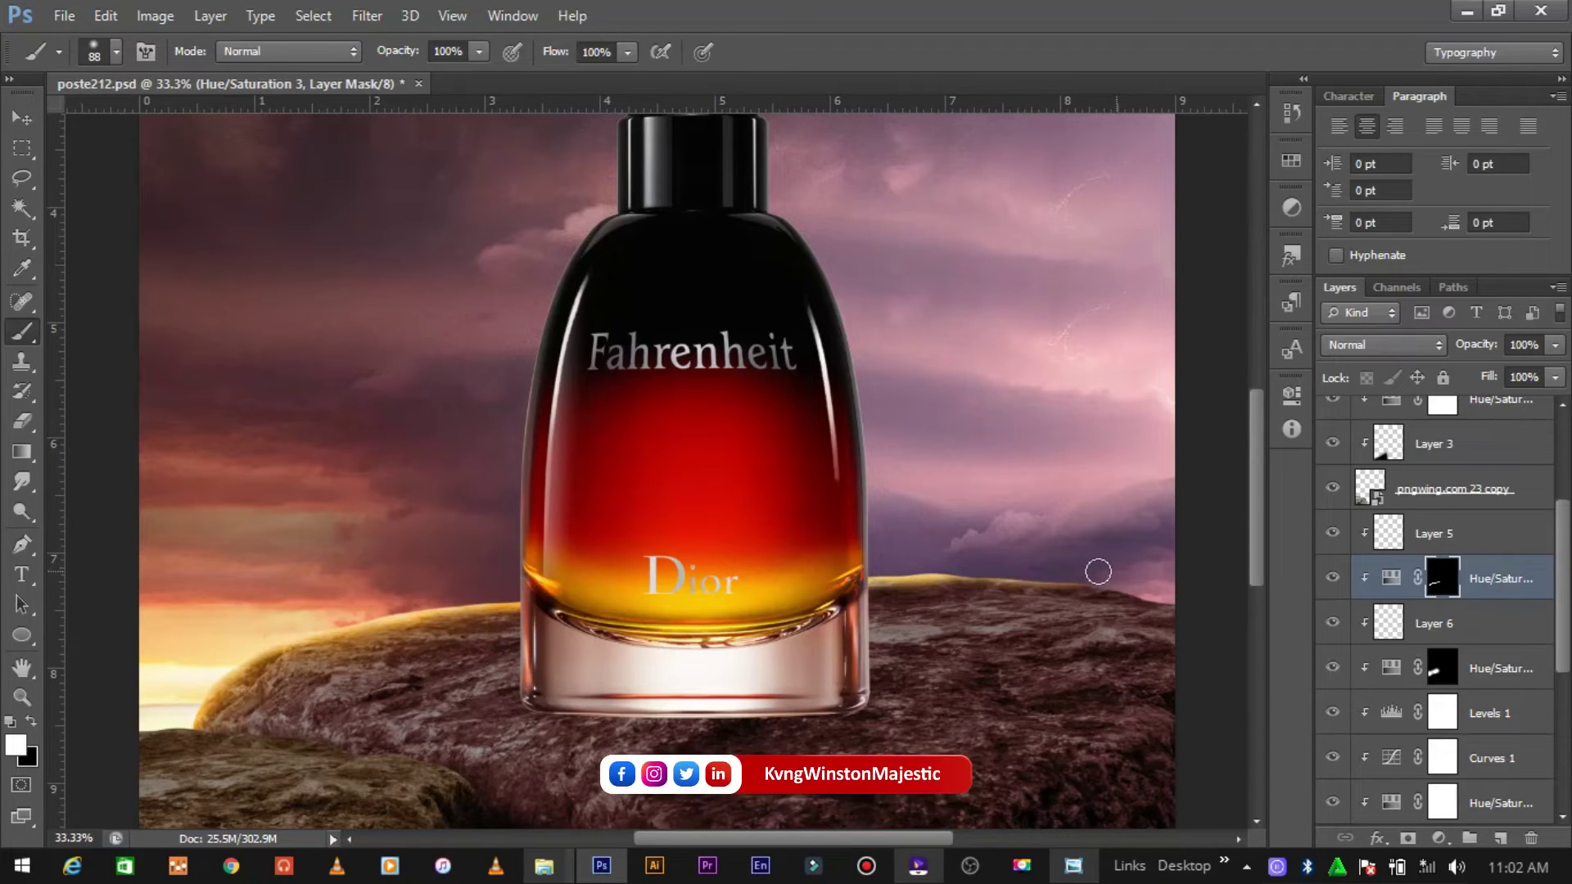
left_click_drag(1178, 584, 1176, 586)
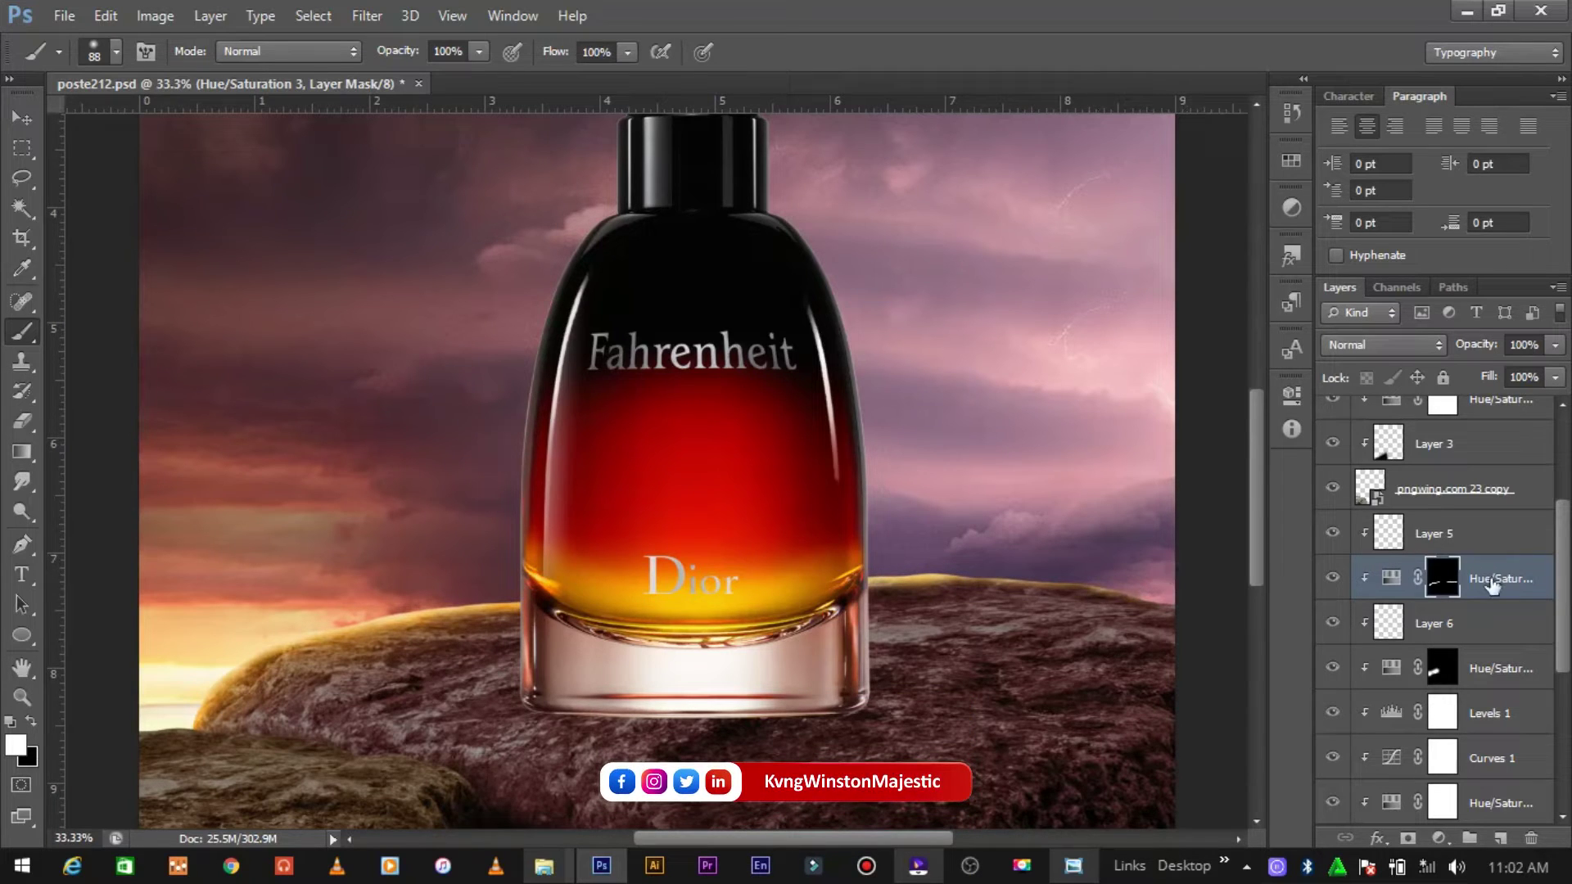
left_click(22, 421)
right_click(902, 597)
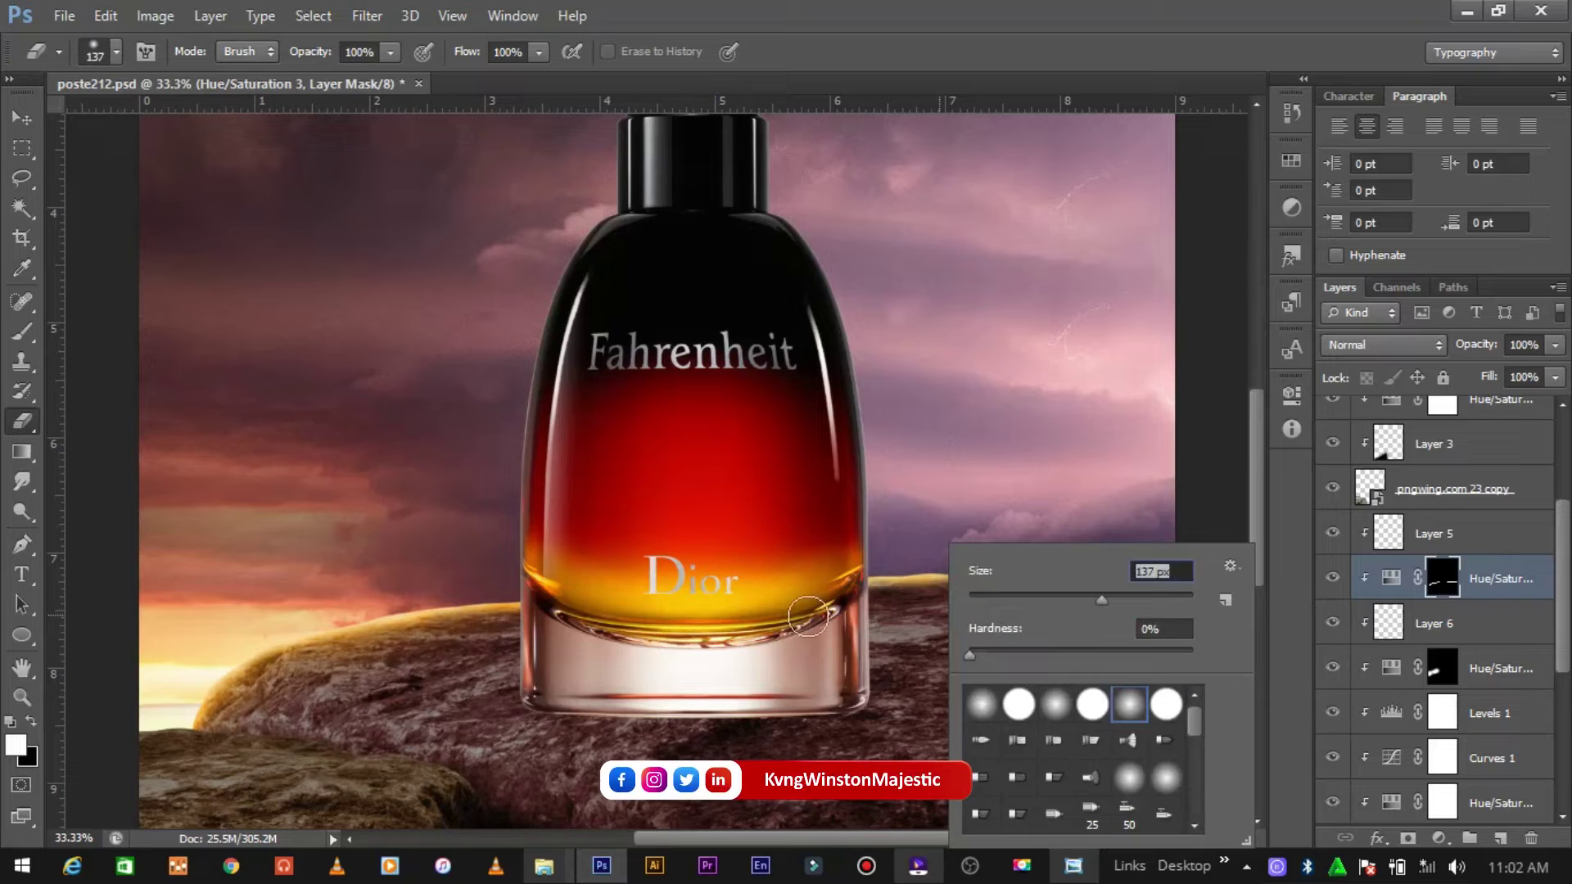
left_click(902, 596)
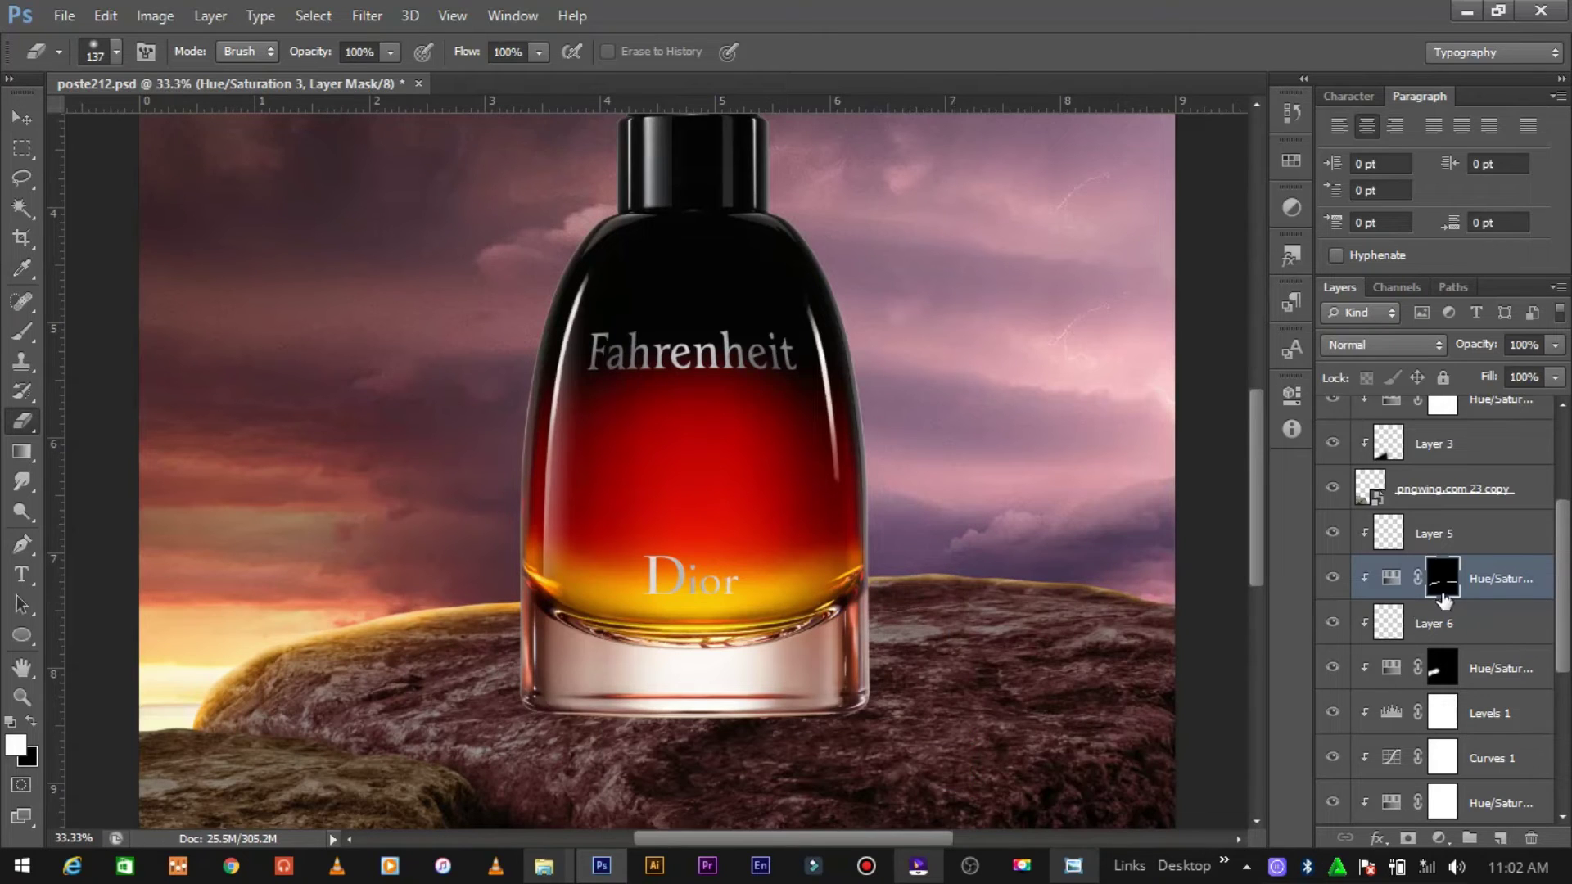
Step: Select the Hue/Saturation 2 mask, set the brush to 195 px, and zoom out to the full document
left_click(1443, 670)
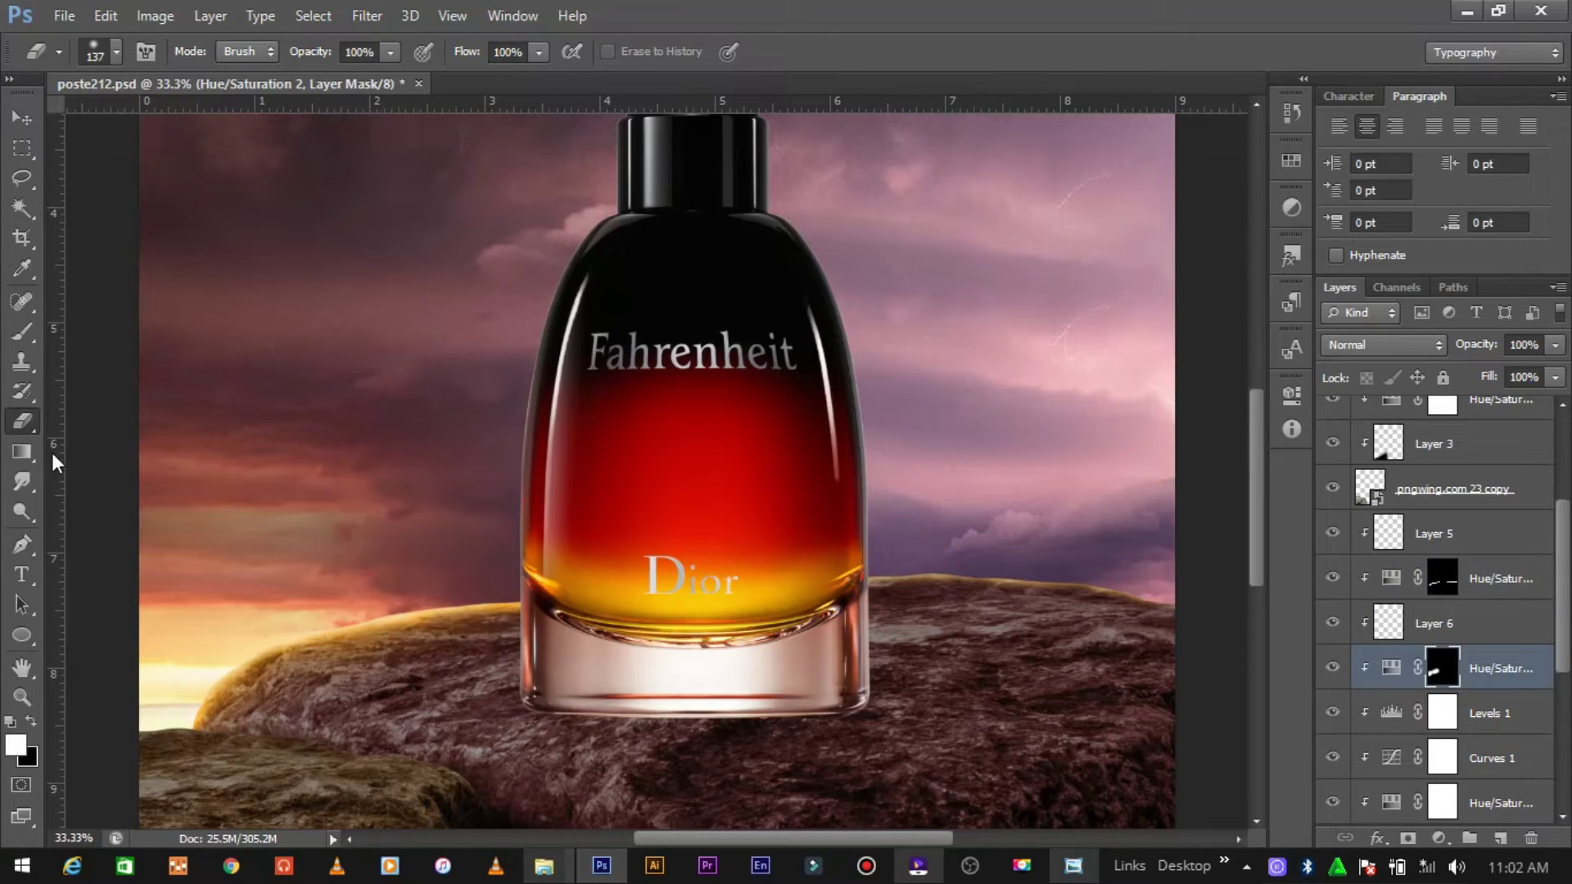
left_click(24, 331)
right_click(901, 547)
left_click_drag(1073, 571, 1110, 571)
key("Return")
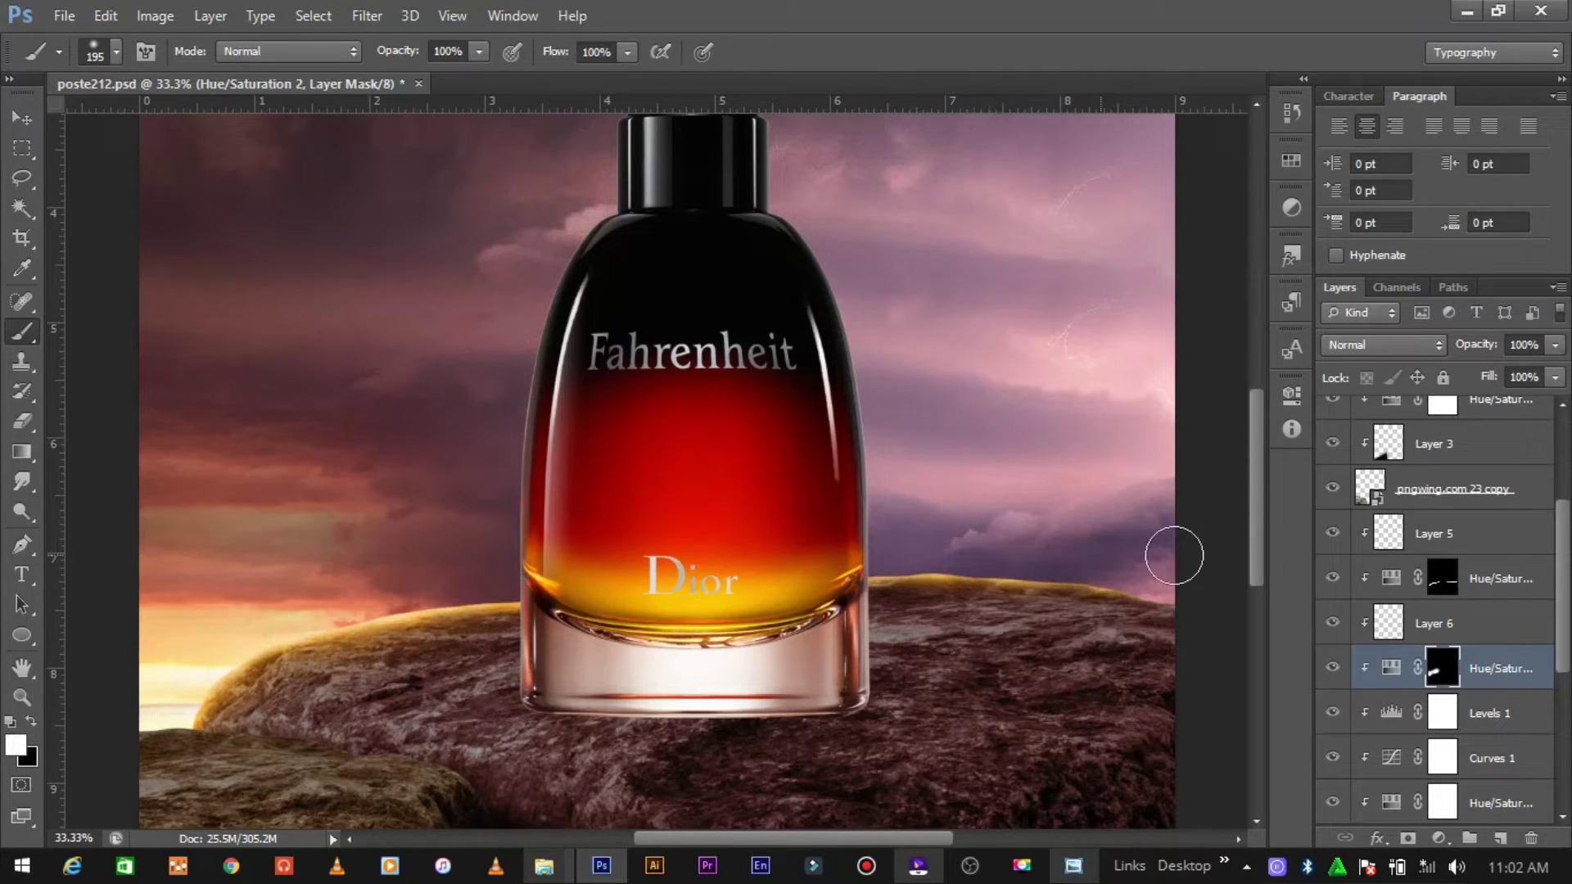
key("ctrl+minus")
key("ctrl+minus")
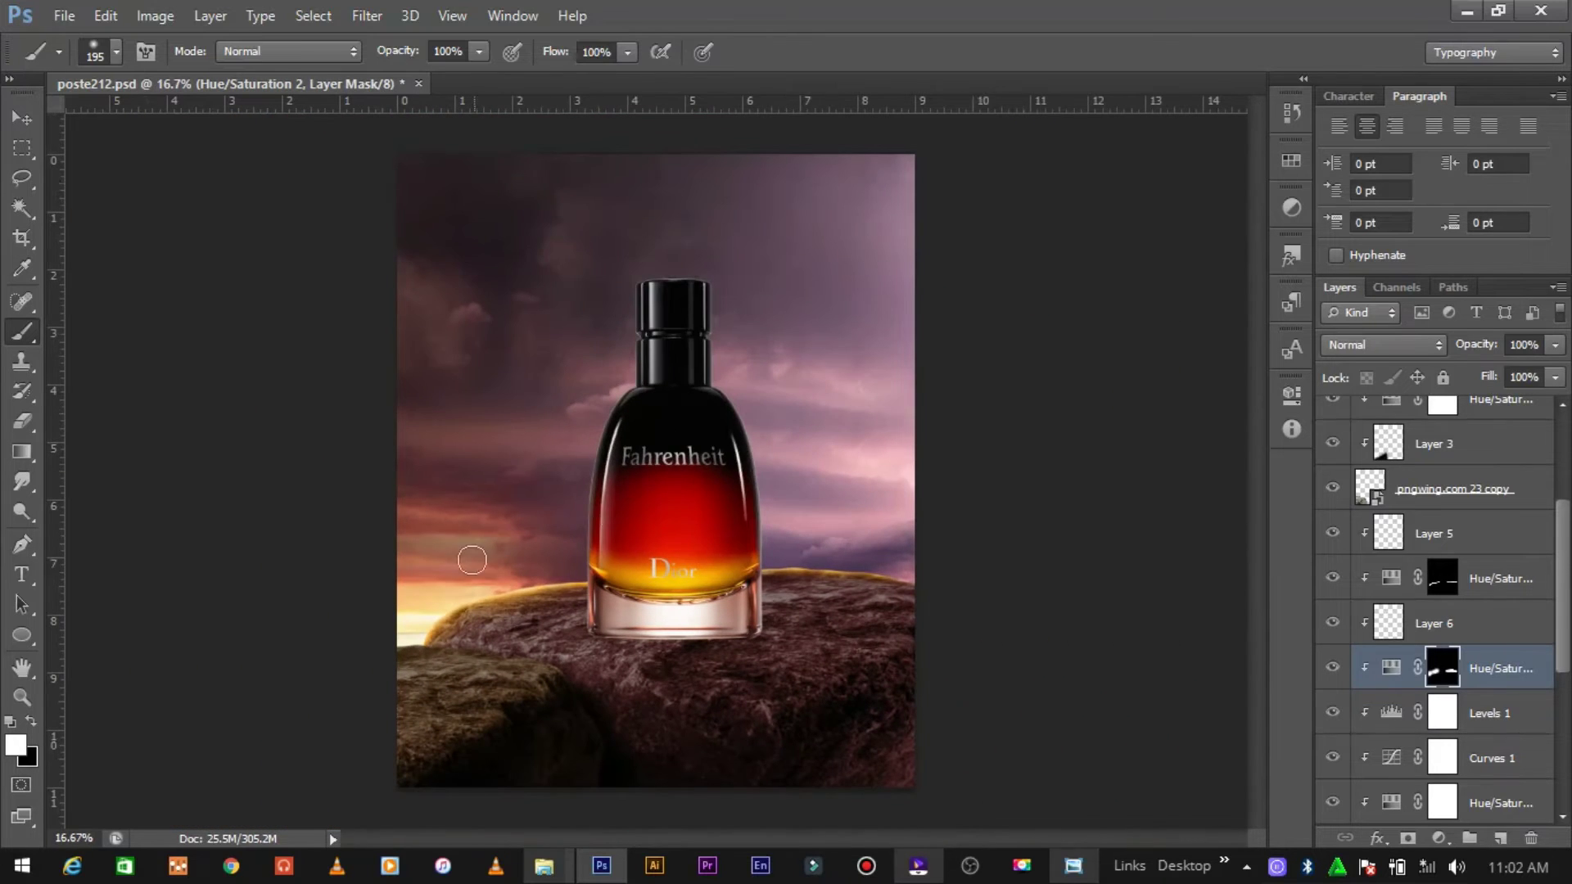
key("ctrl+plus")
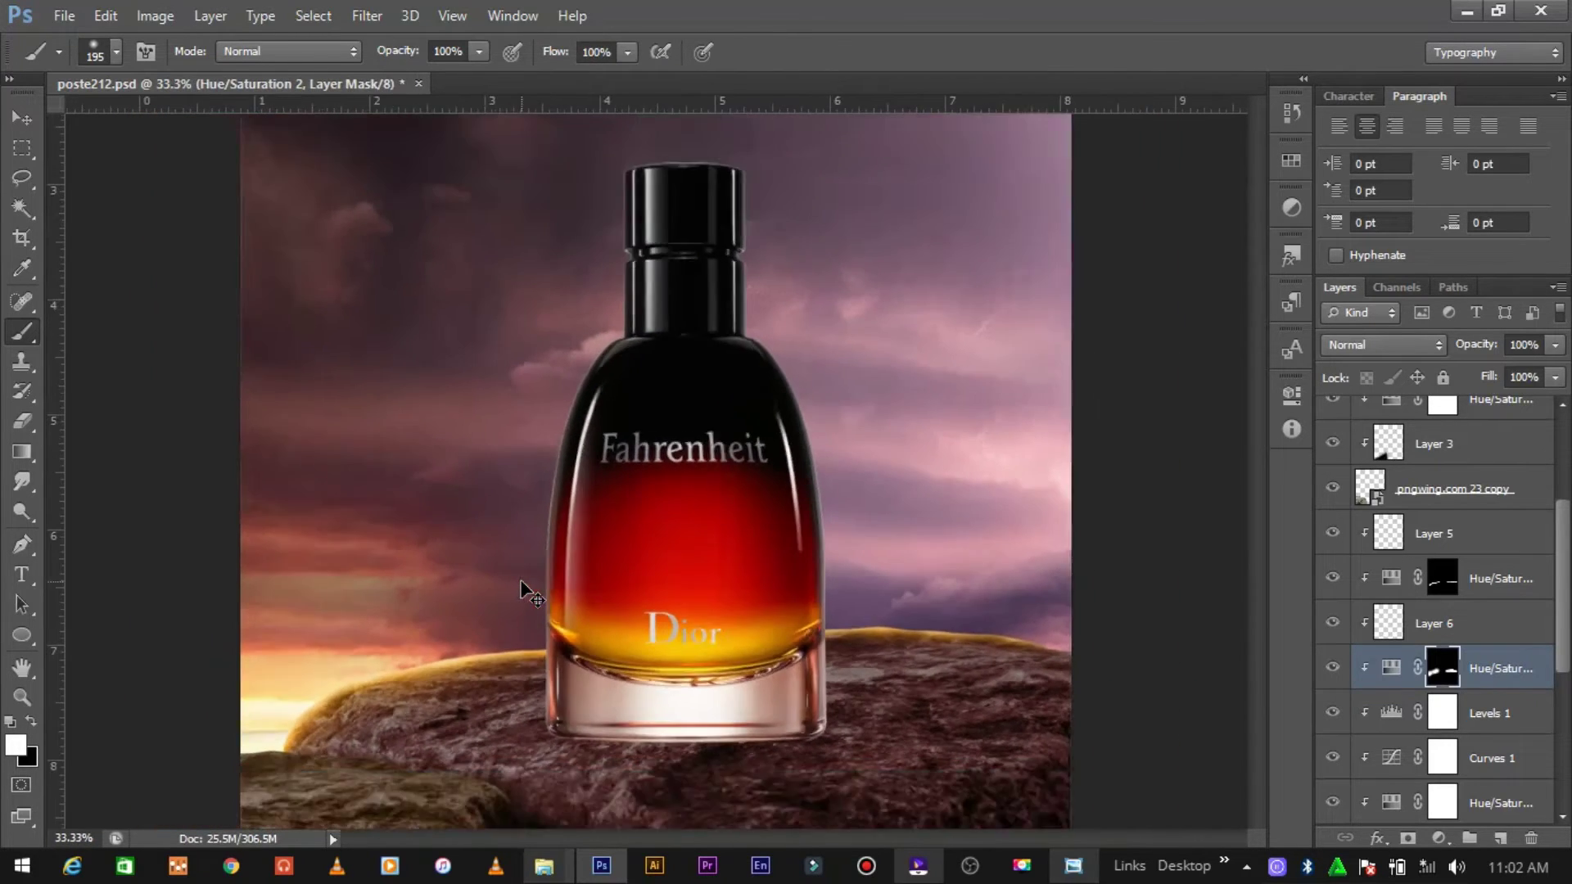
key("ctrl+minus")
left_click(31, 119)
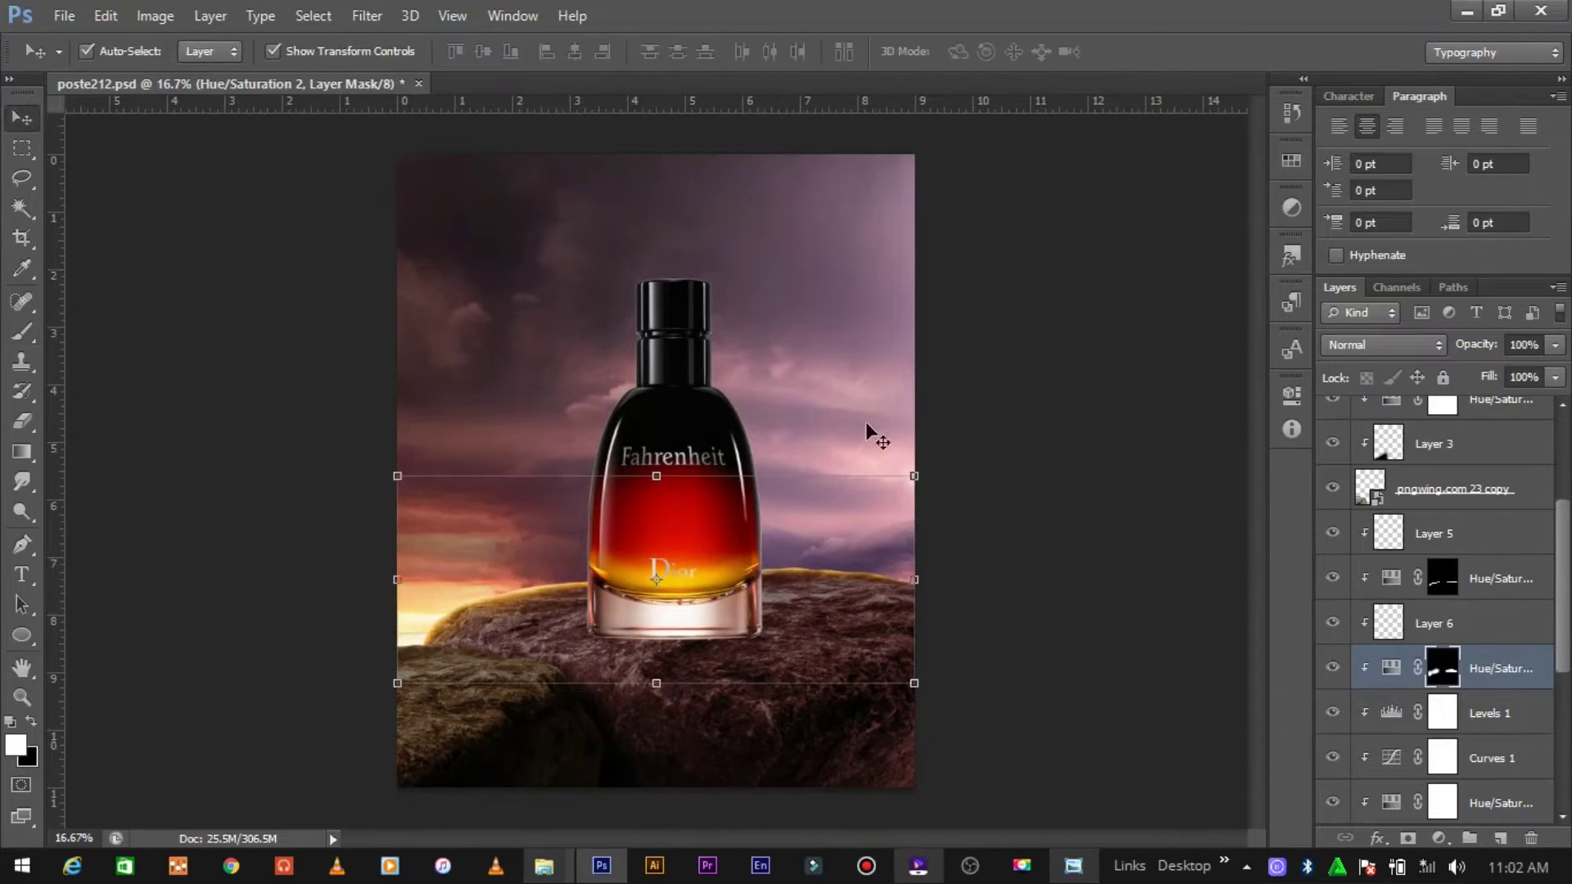
Step: Shift the front-rock Hue/Saturation copy's hue to 360 and slightly reduce its saturation
left_click(555, 729)
left_click(1400, 665)
left_click(572, 769)
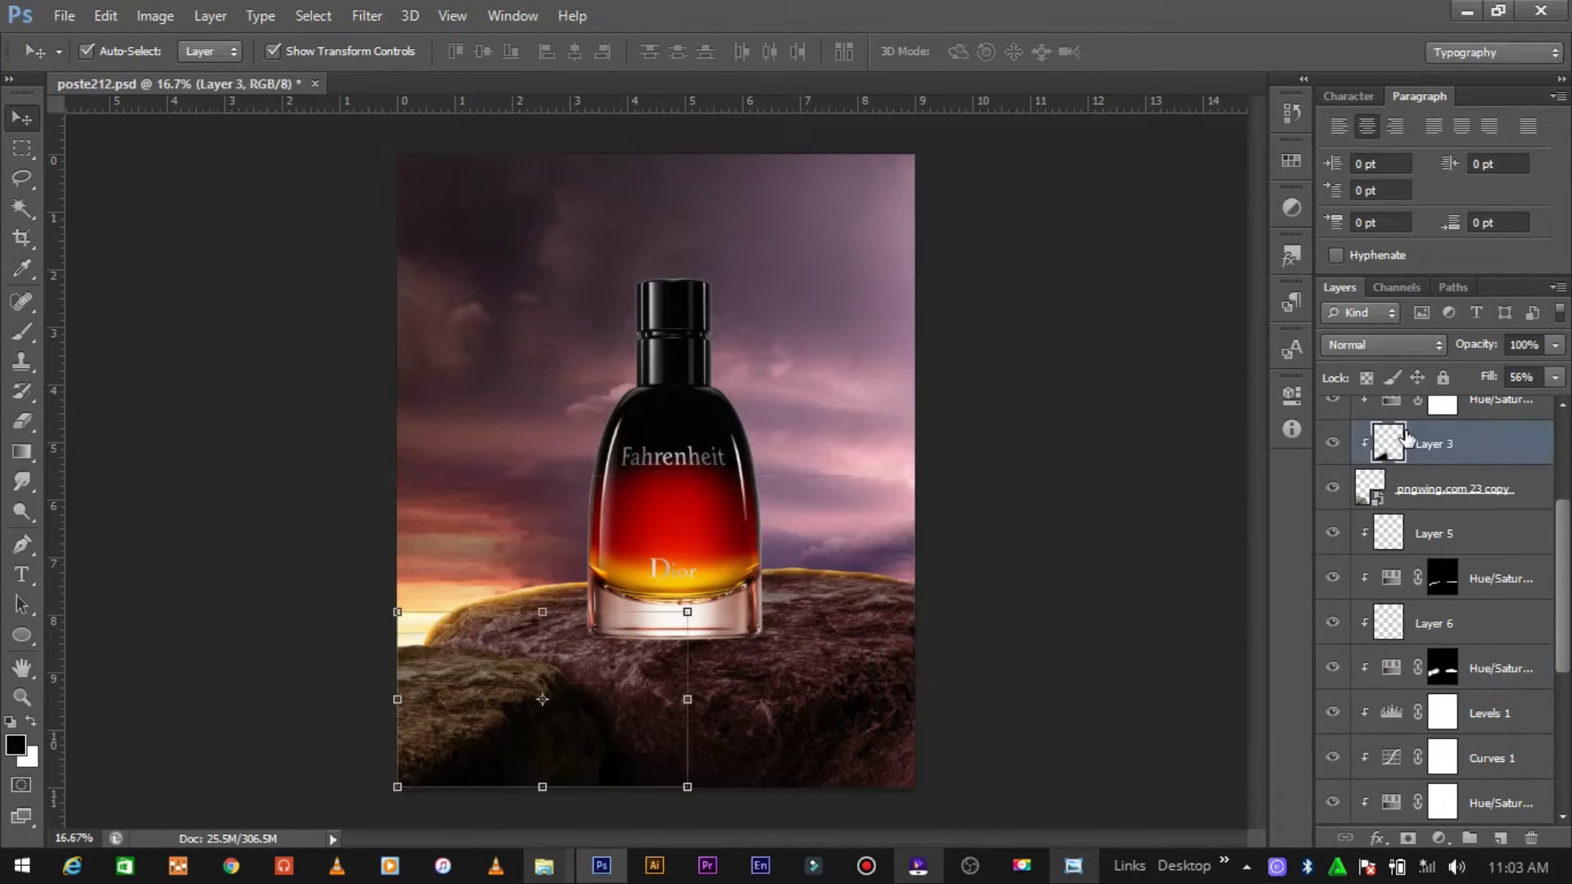
scroll(1406, 438, "up", 2)
double_click(1392, 489)
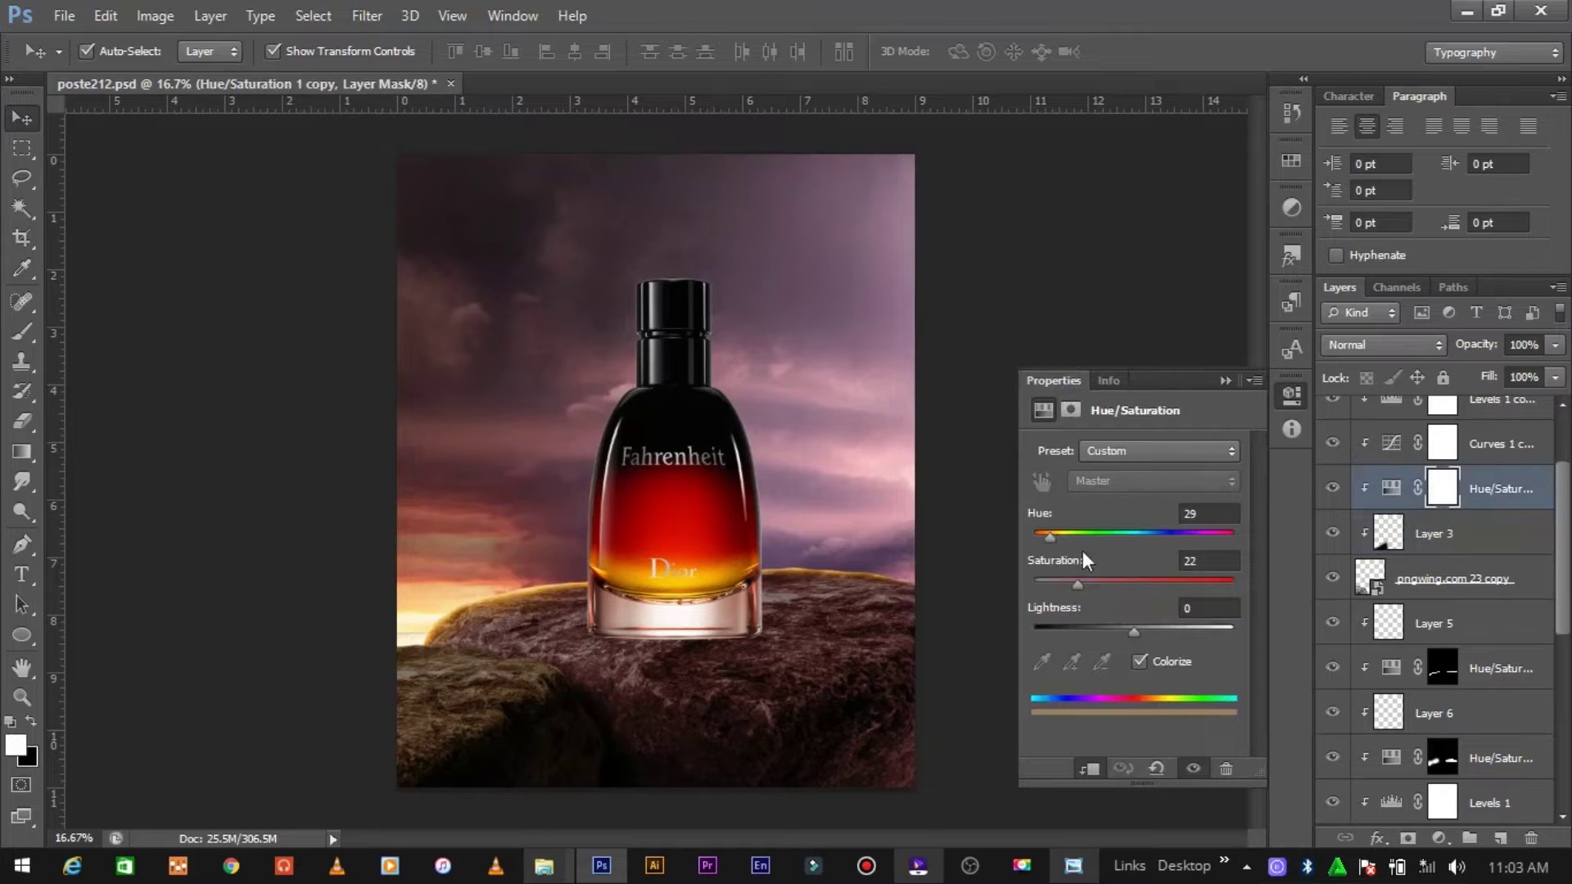
left_click_drag(1137, 541, 1222, 550)
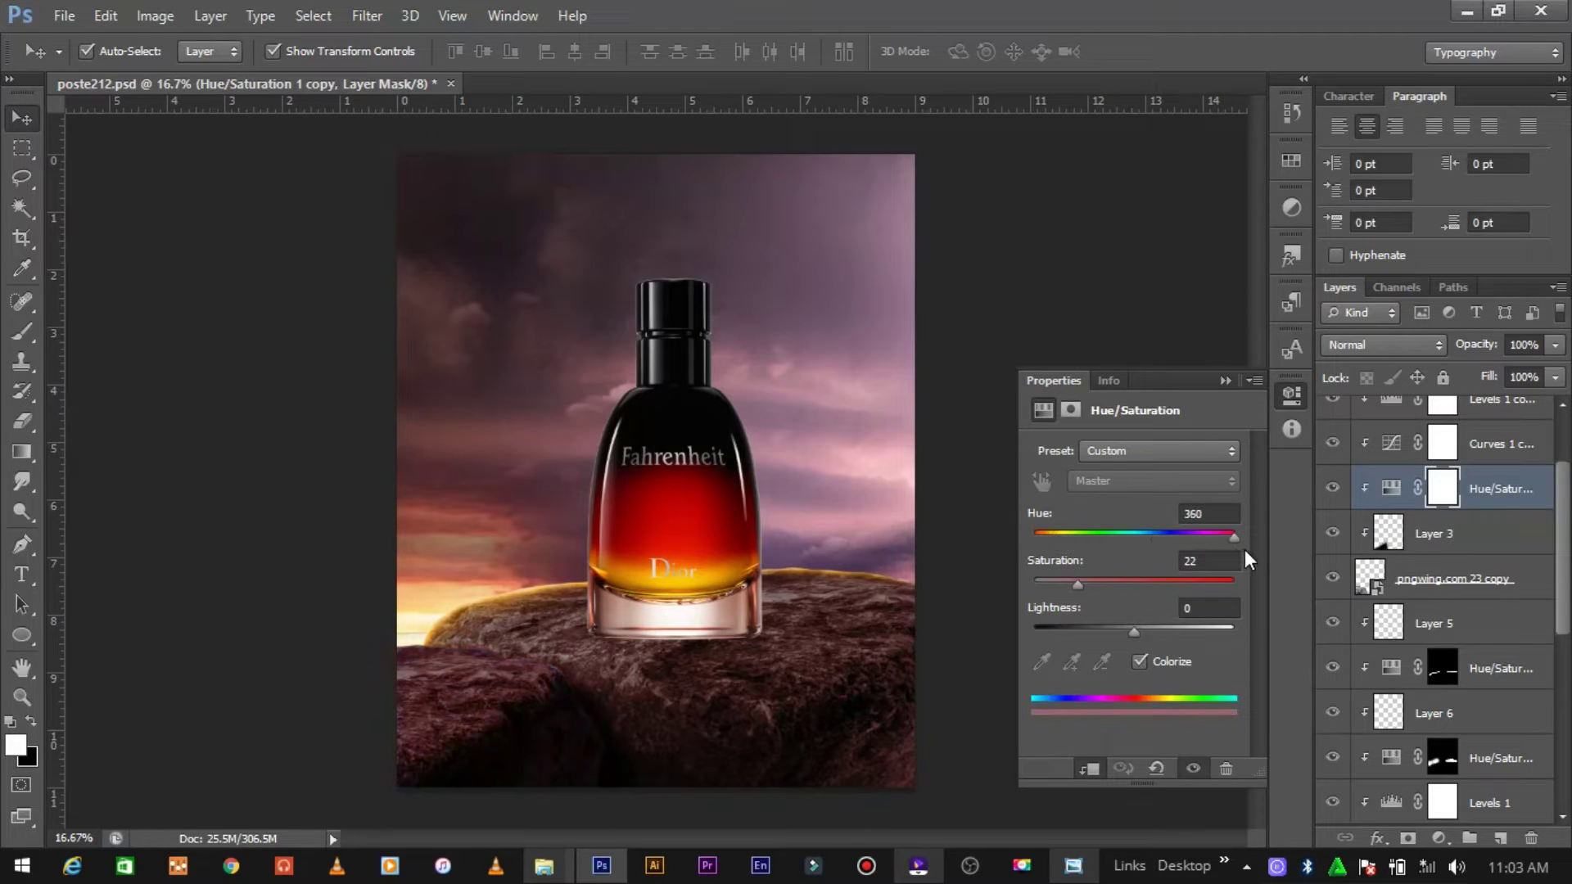
left_click_drag(1077, 585, 1062, 584)
left_click(1225, 381)
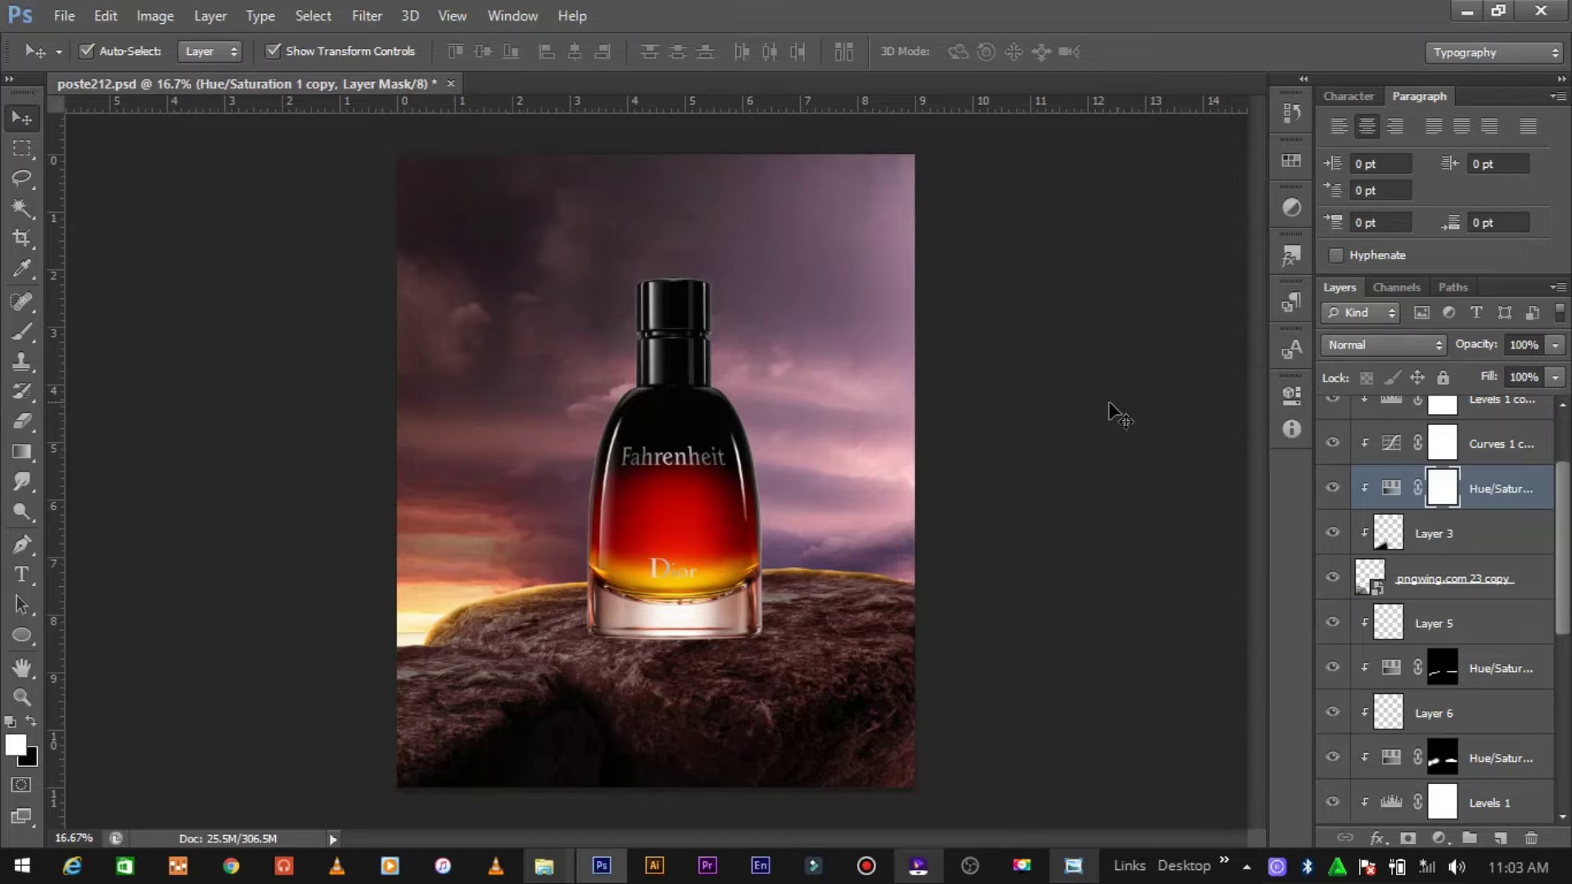
Step: Duplicate the bottom raychel-sanner sky photo layer and reselect the sky layer
left_click(769, 424)
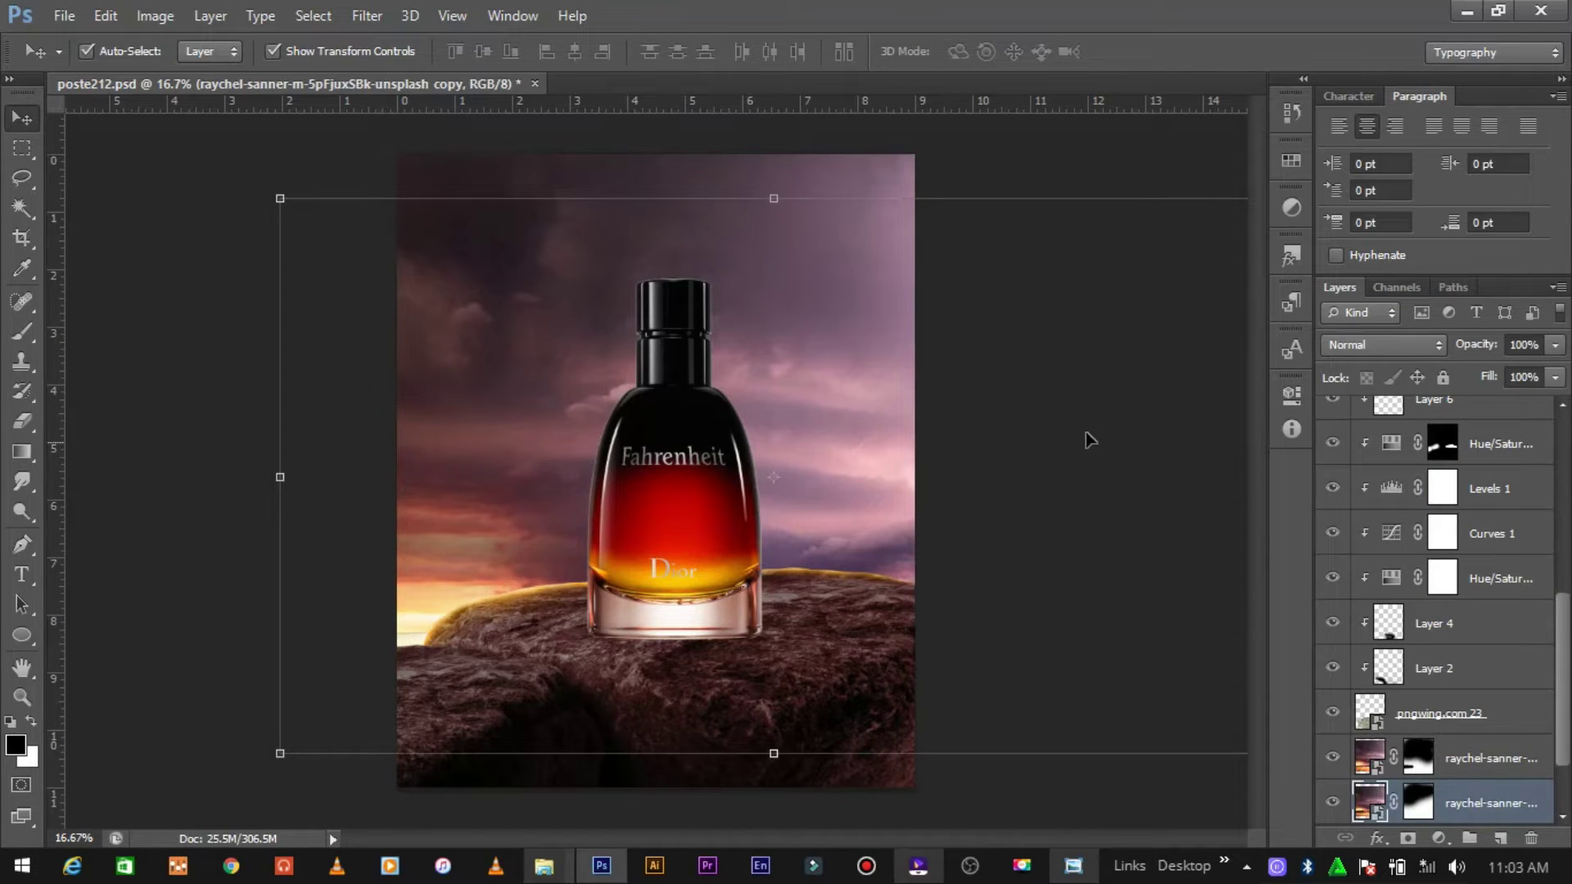
left_click_drag(1441, 802, 1468, 782)
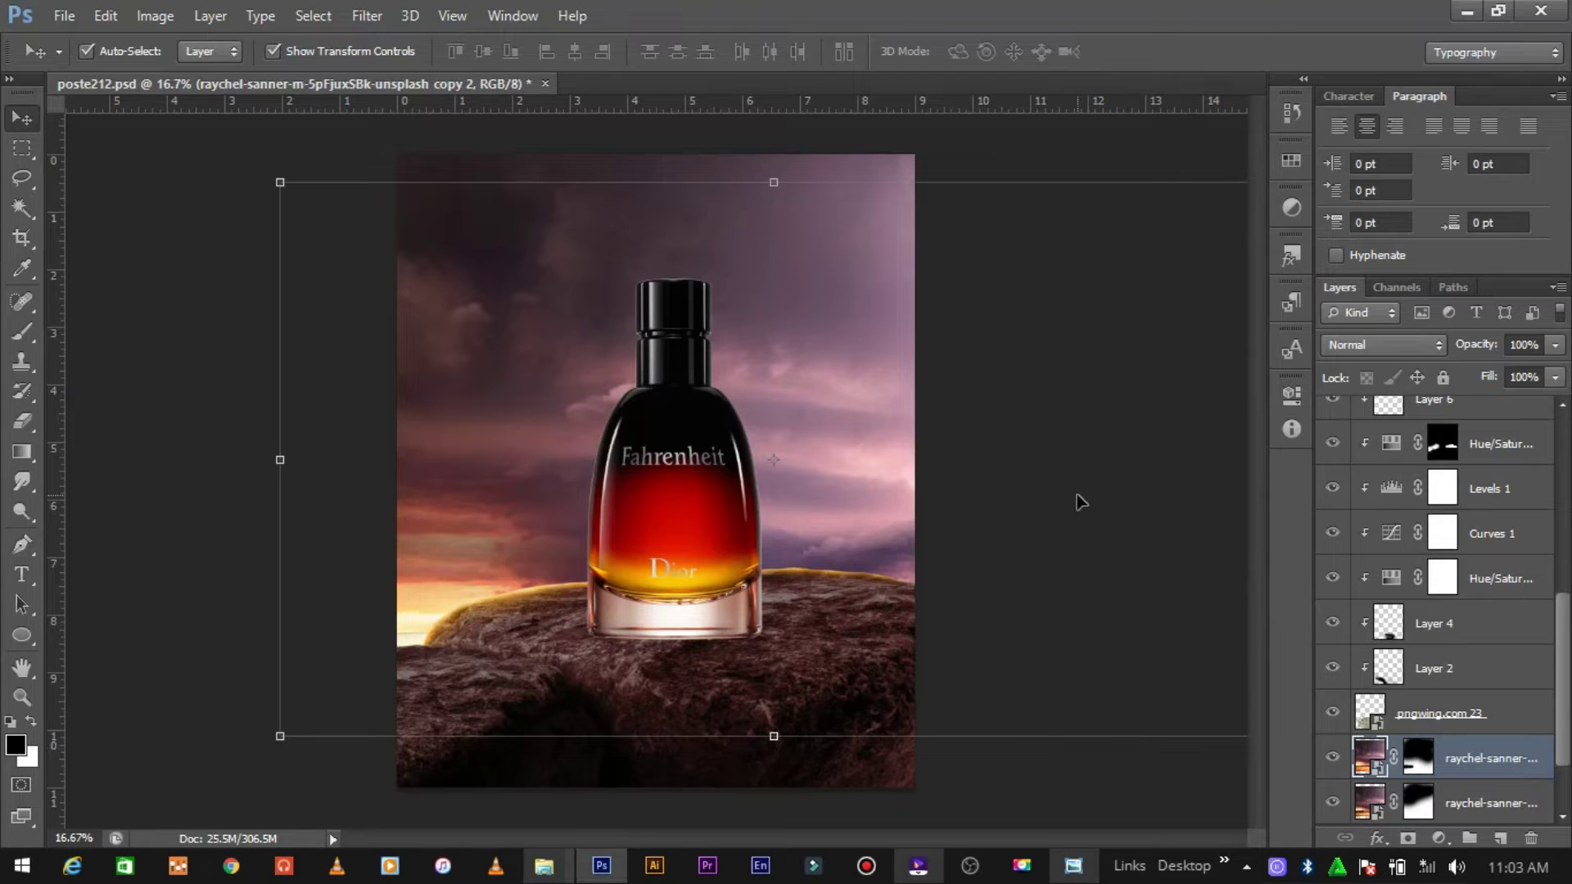
left_click(932, 541)
left_click(1472, 751)
Step: Create Layer 7 in Linear Dodge (Add) mode with foreground colour #ff9000
left_click(1500, 837)
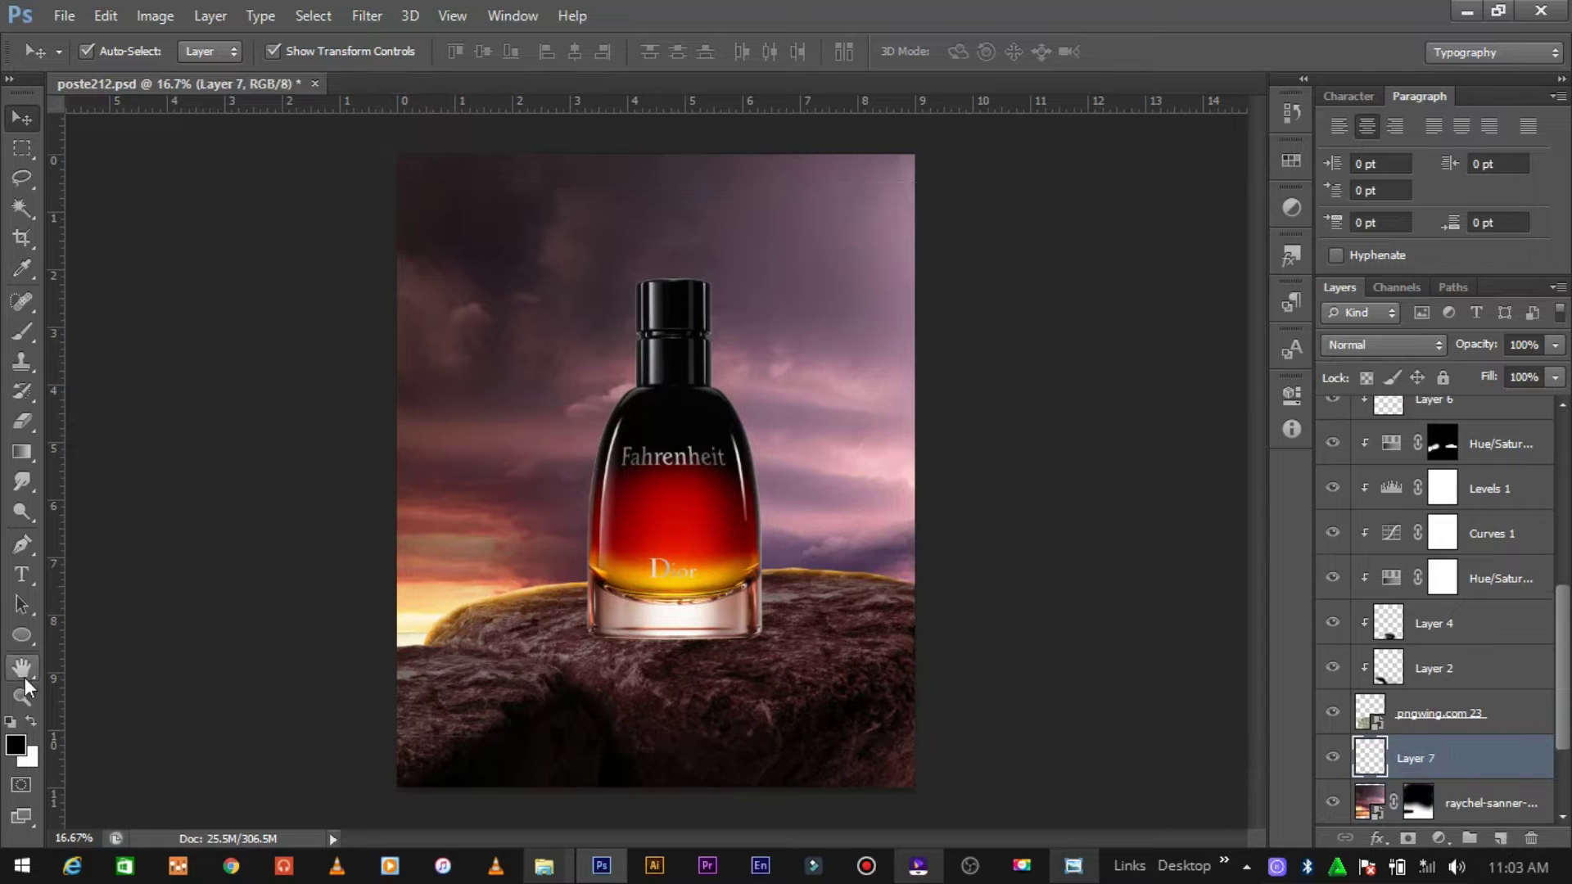
left_click(20, 755)
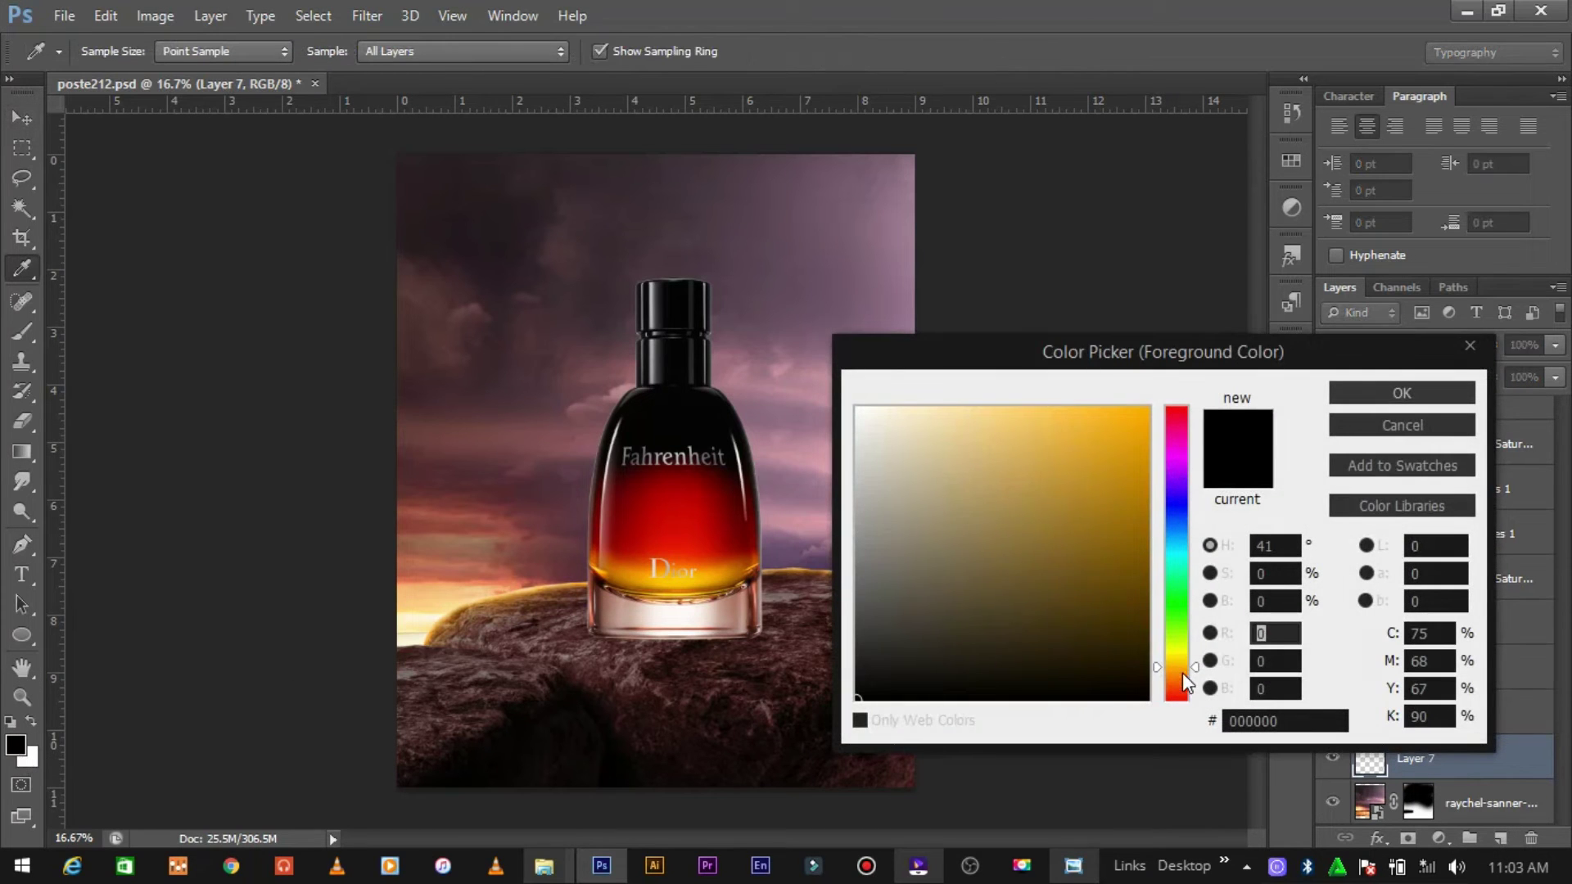
left_click(1182, 671)
left_click_drag(1120, 423, 1155, 352)
left_click(1368, 398)
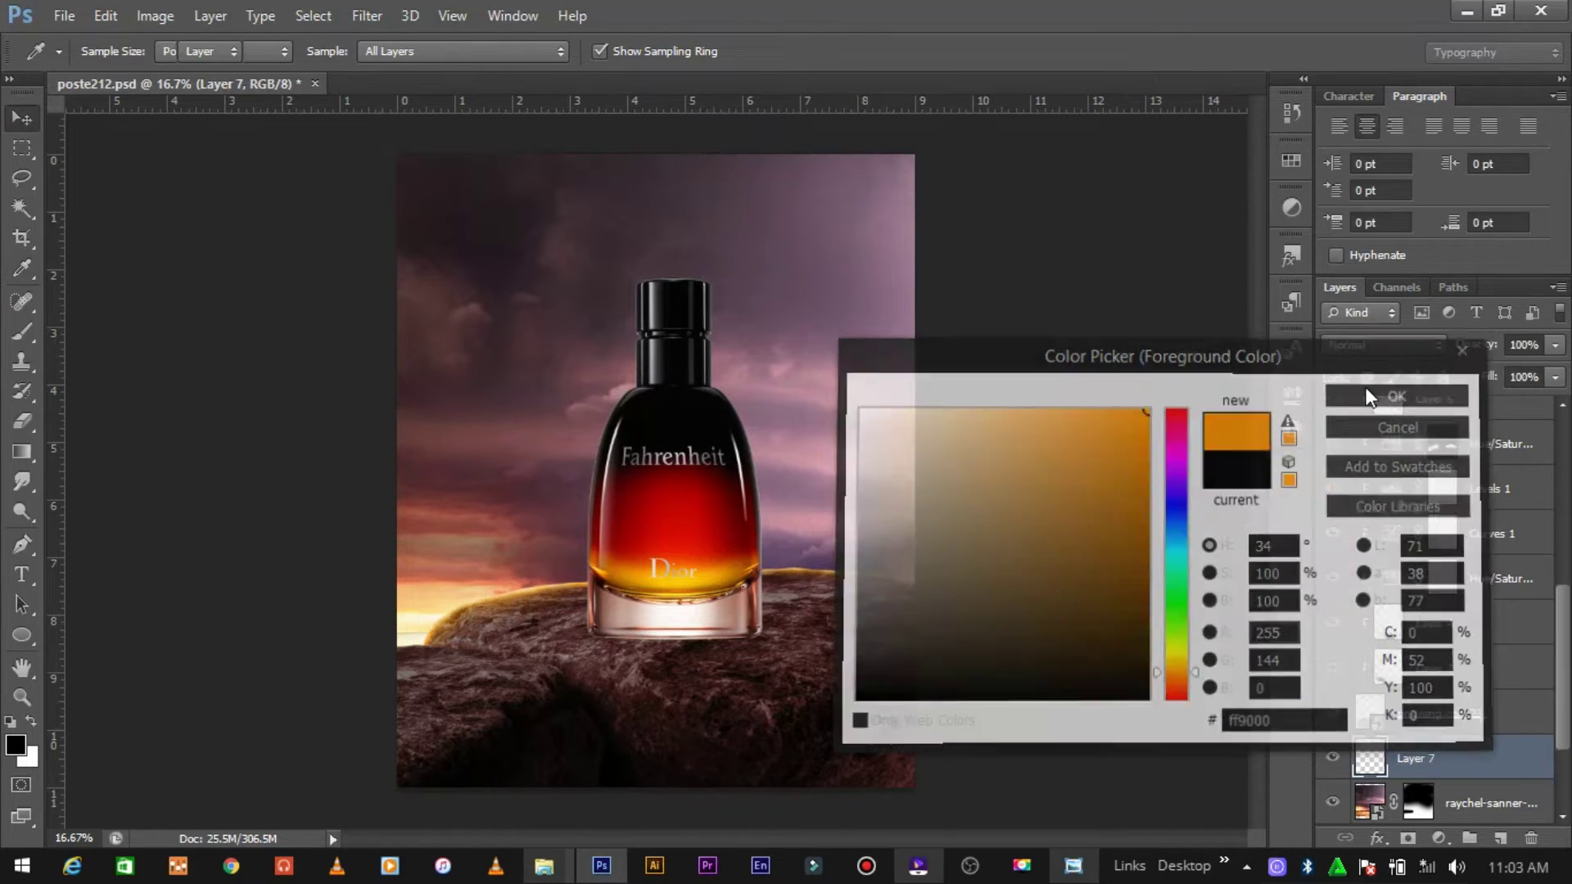
left_click(1387, 343)
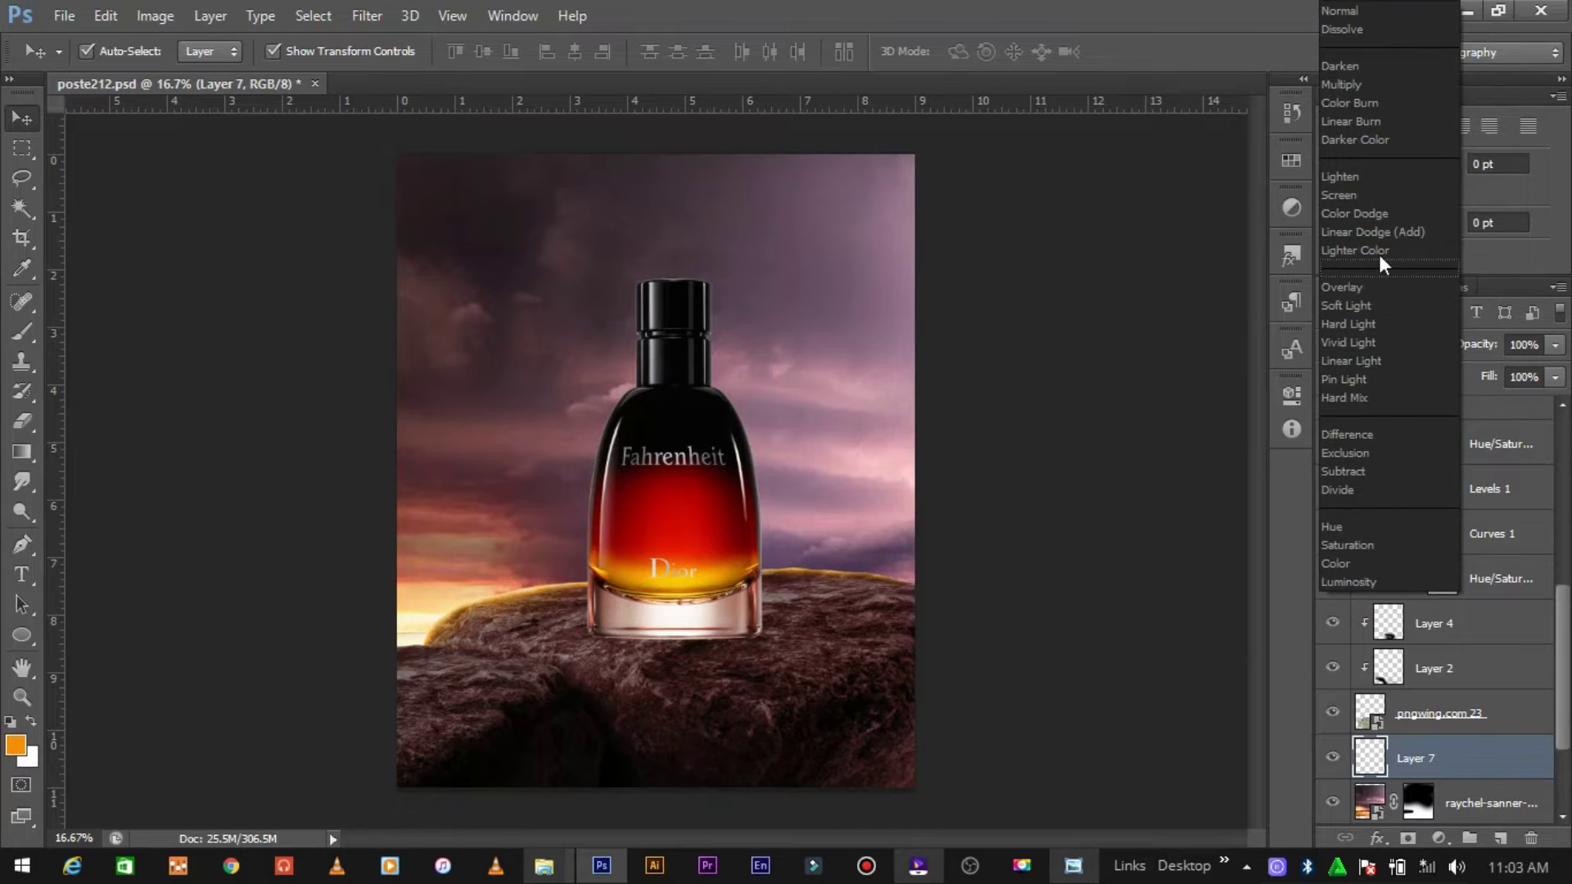
key("Escape")
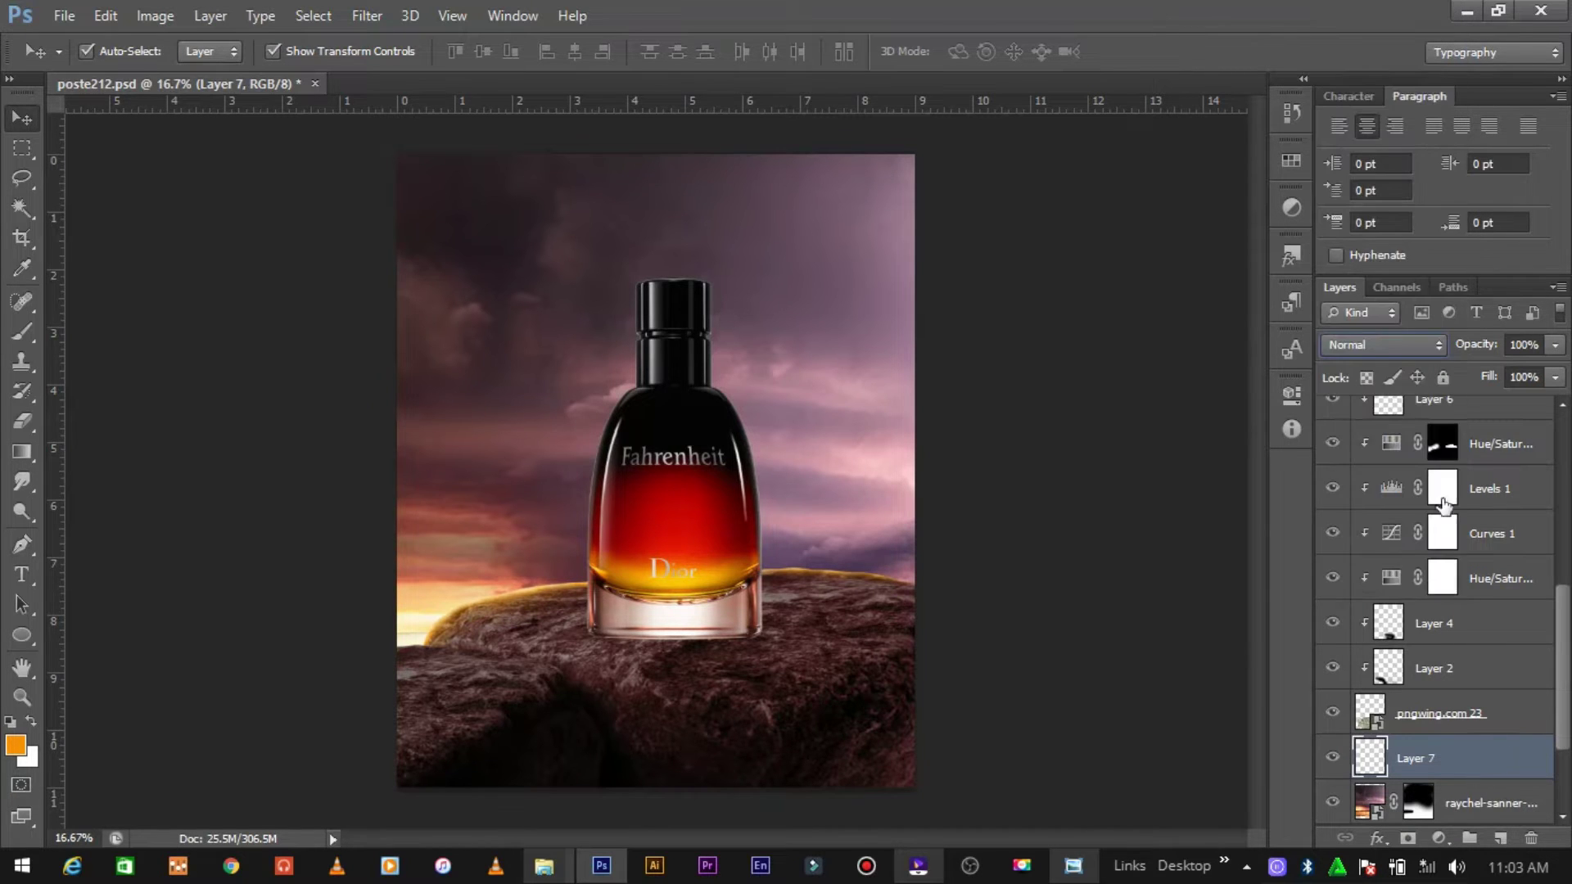
left_click(1364, 346)
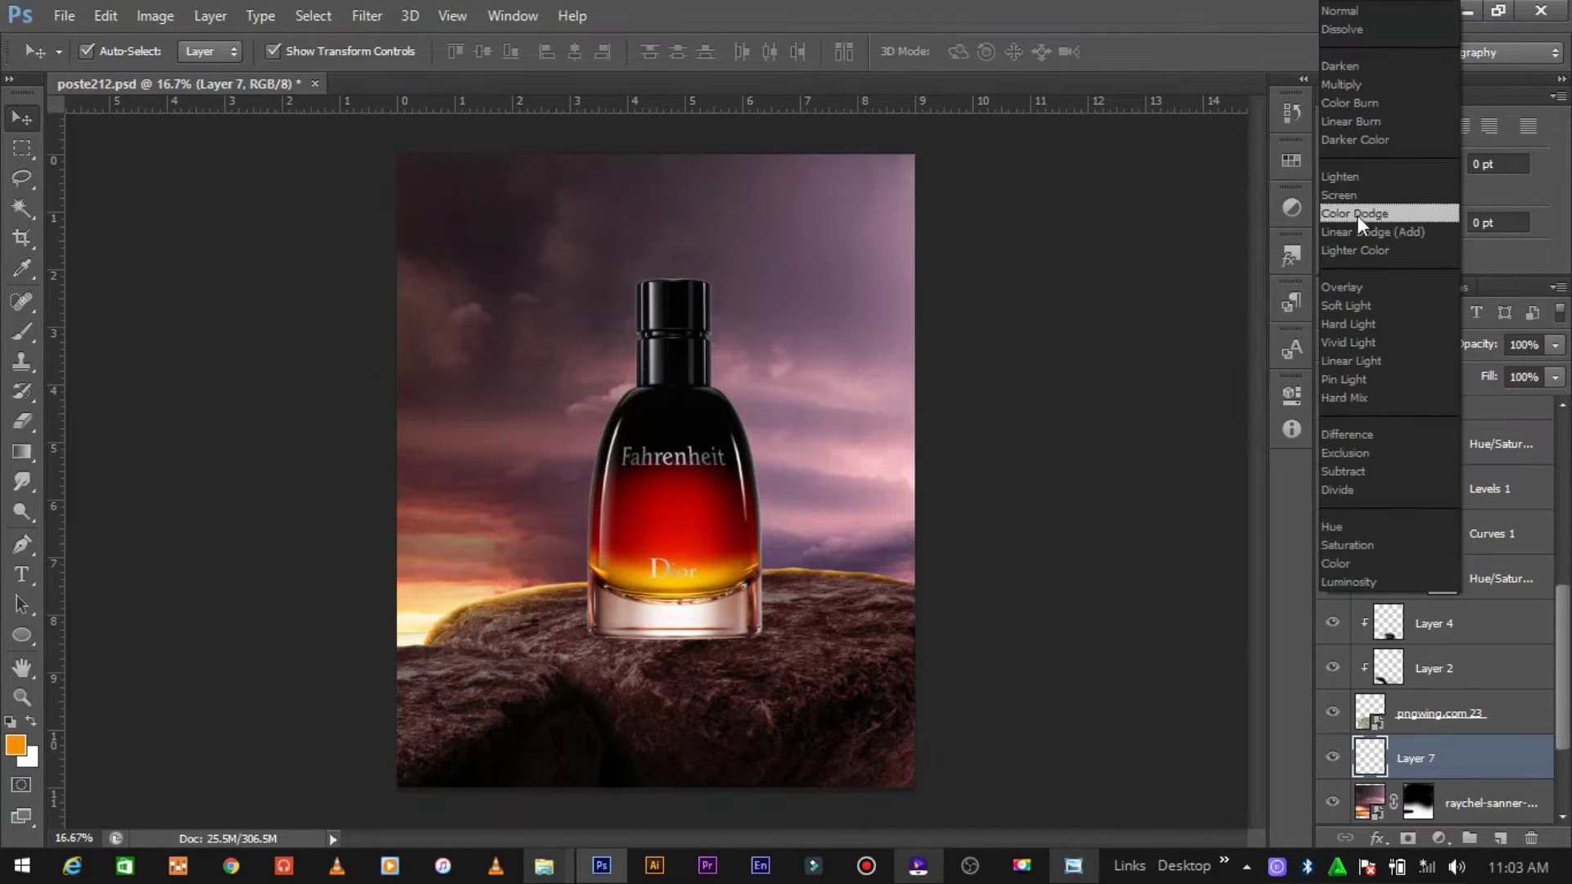
left_click(1359, 234)
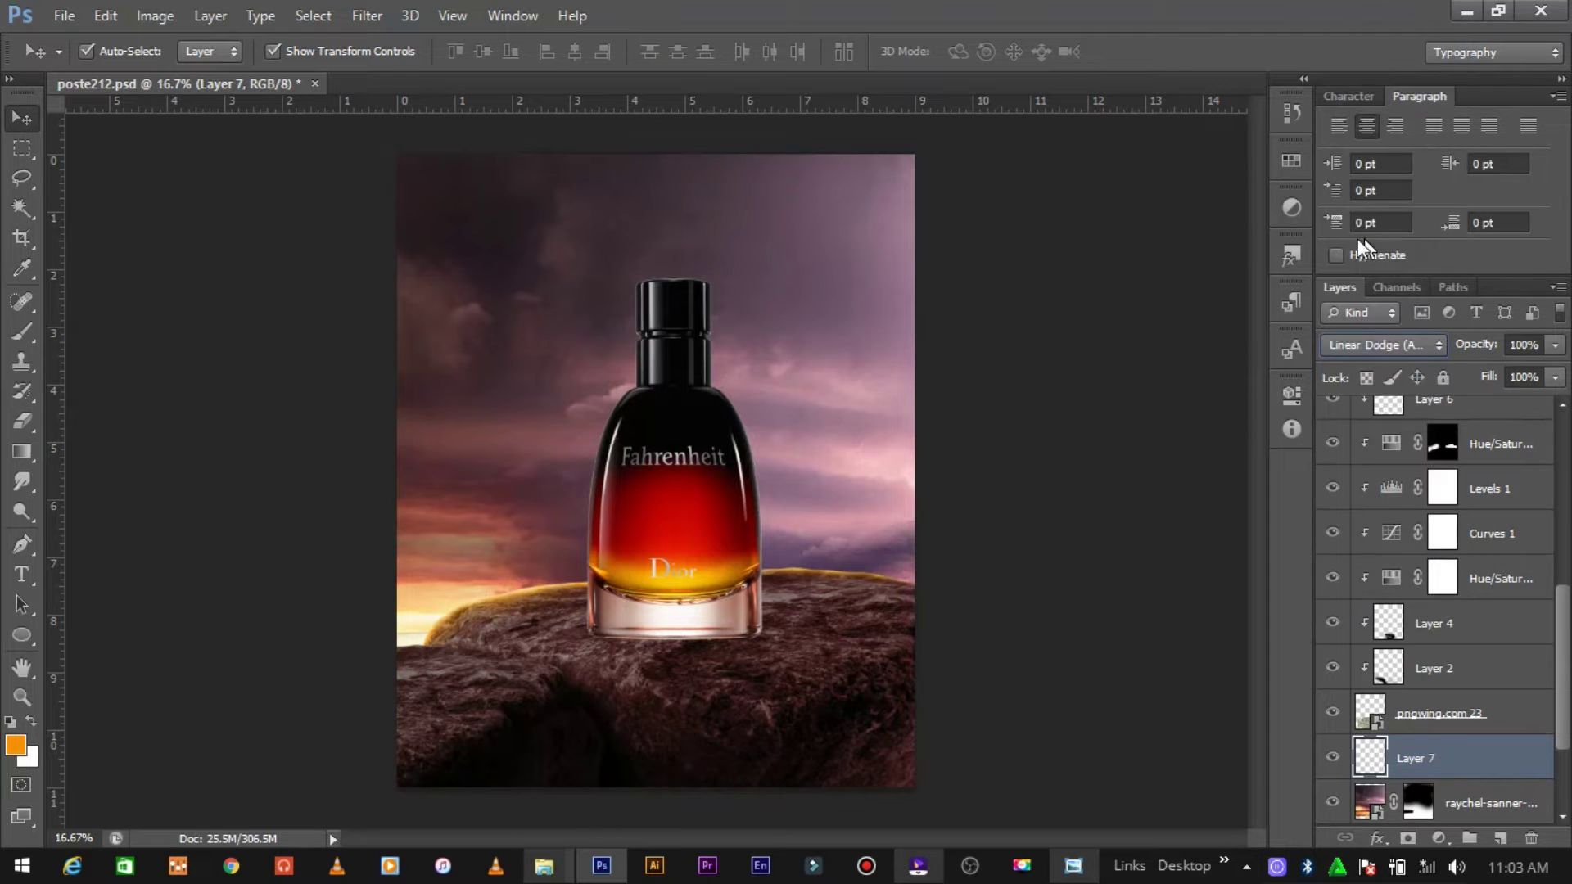
Step: Paint a soft orange glow over the left sky with a 2912 px brush
left_click(22, 332)
right_click(610, 405)
left_click_drag(834, 460, 847, 461)
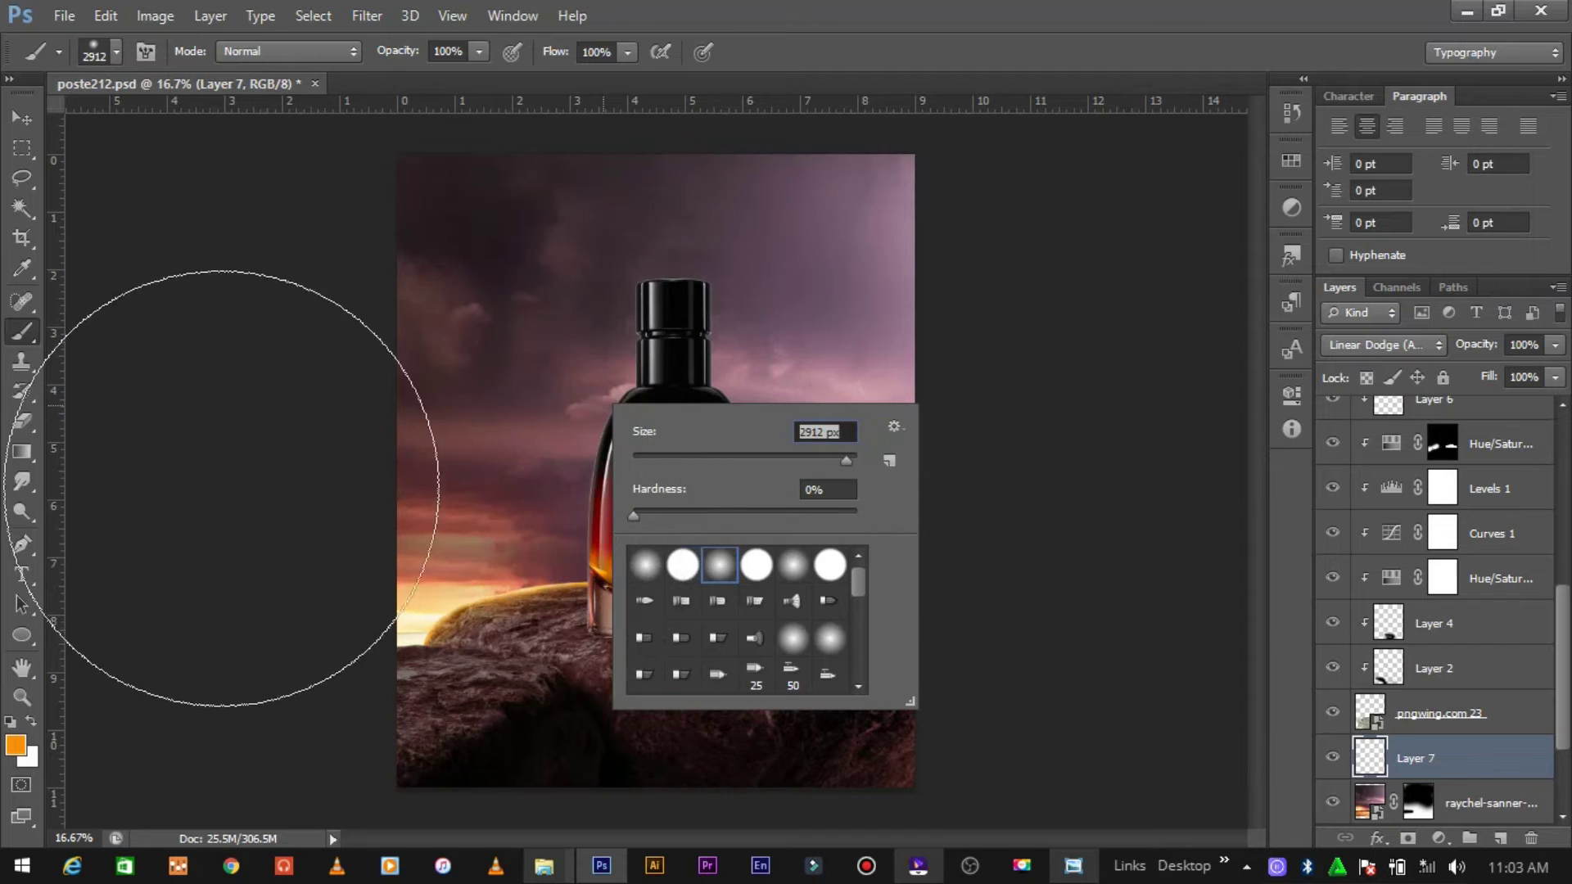
left_click(280, 533)
mouse_move(280, 533)
left_mouse_down()
mouse_move(362, 637)
mouse_move(273, 544)
left_mouse_up()
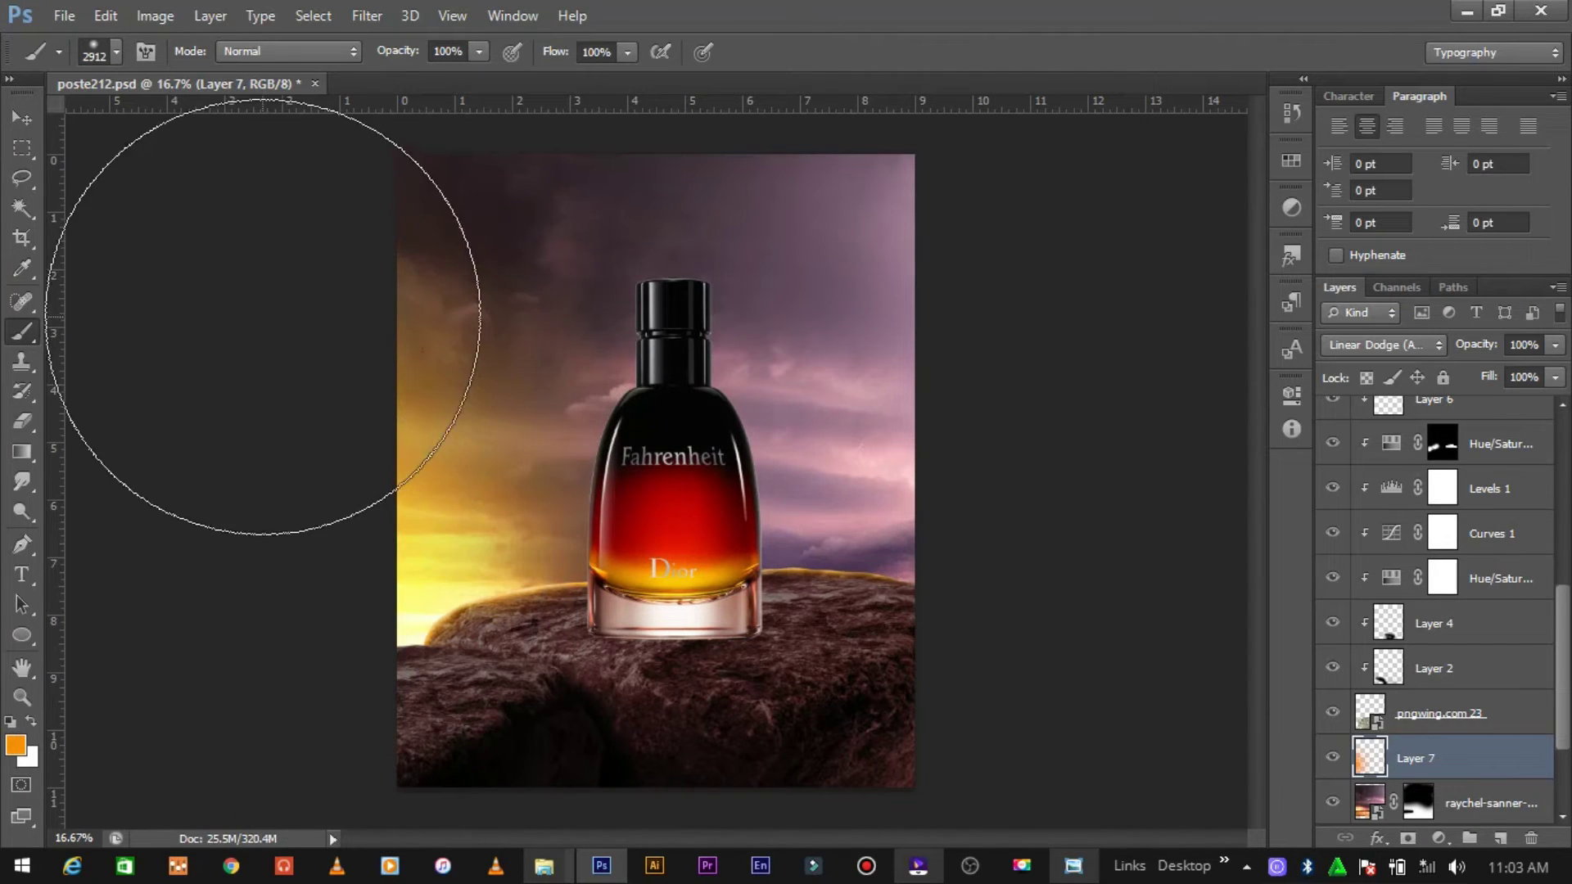
Step: Lower Layer 7's fill to 72% and reselect a sky photo layer
left_click(1555, 378)
left_click_drag(1531, 403, 1522, 405)
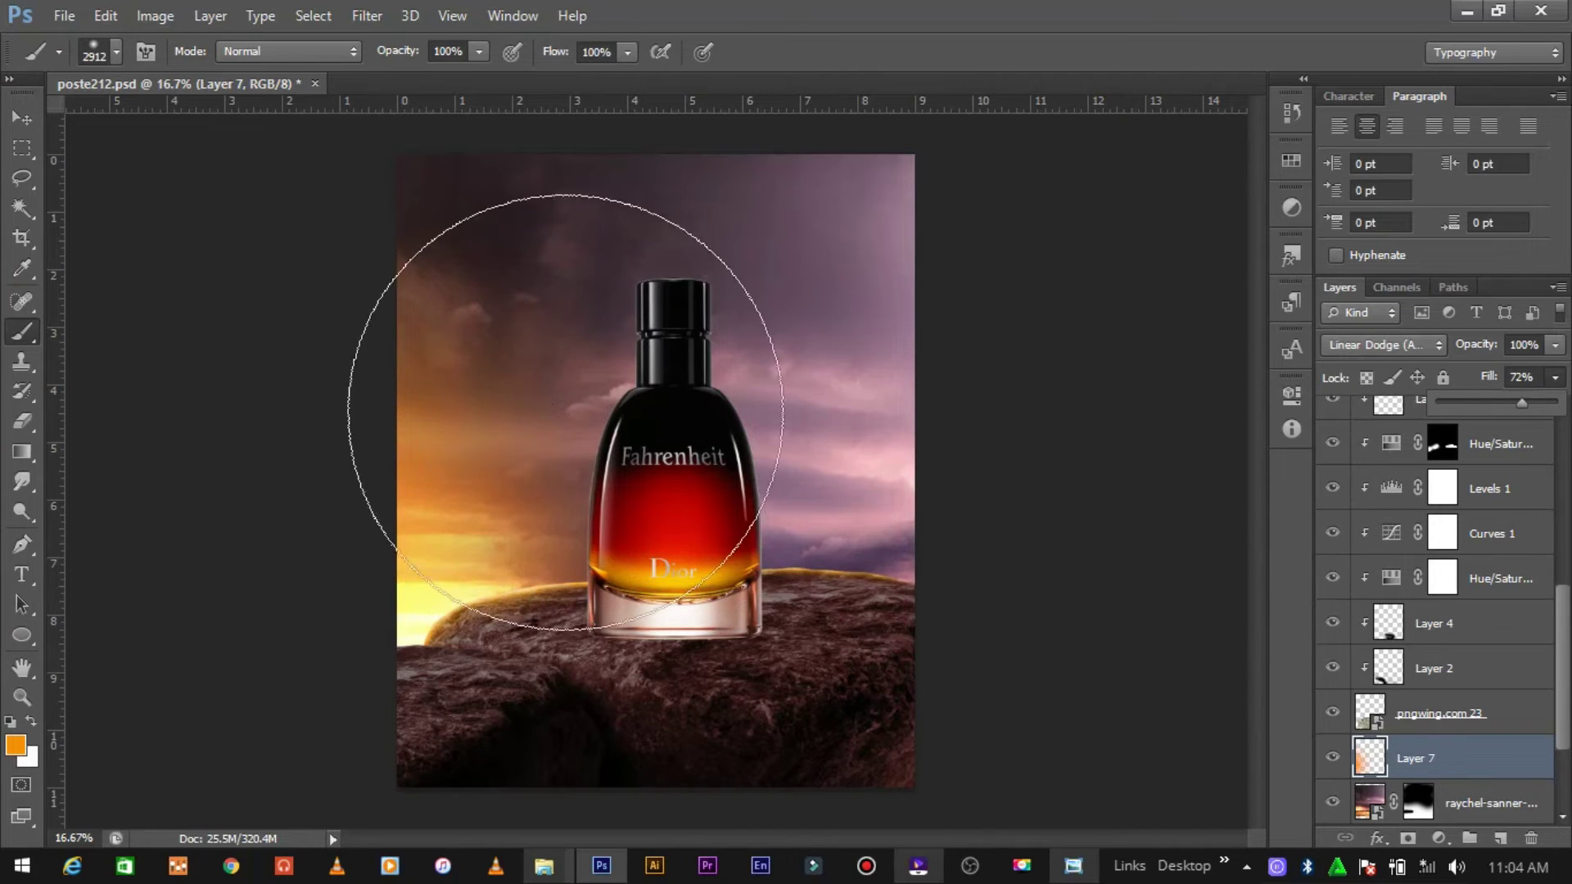
key("v")
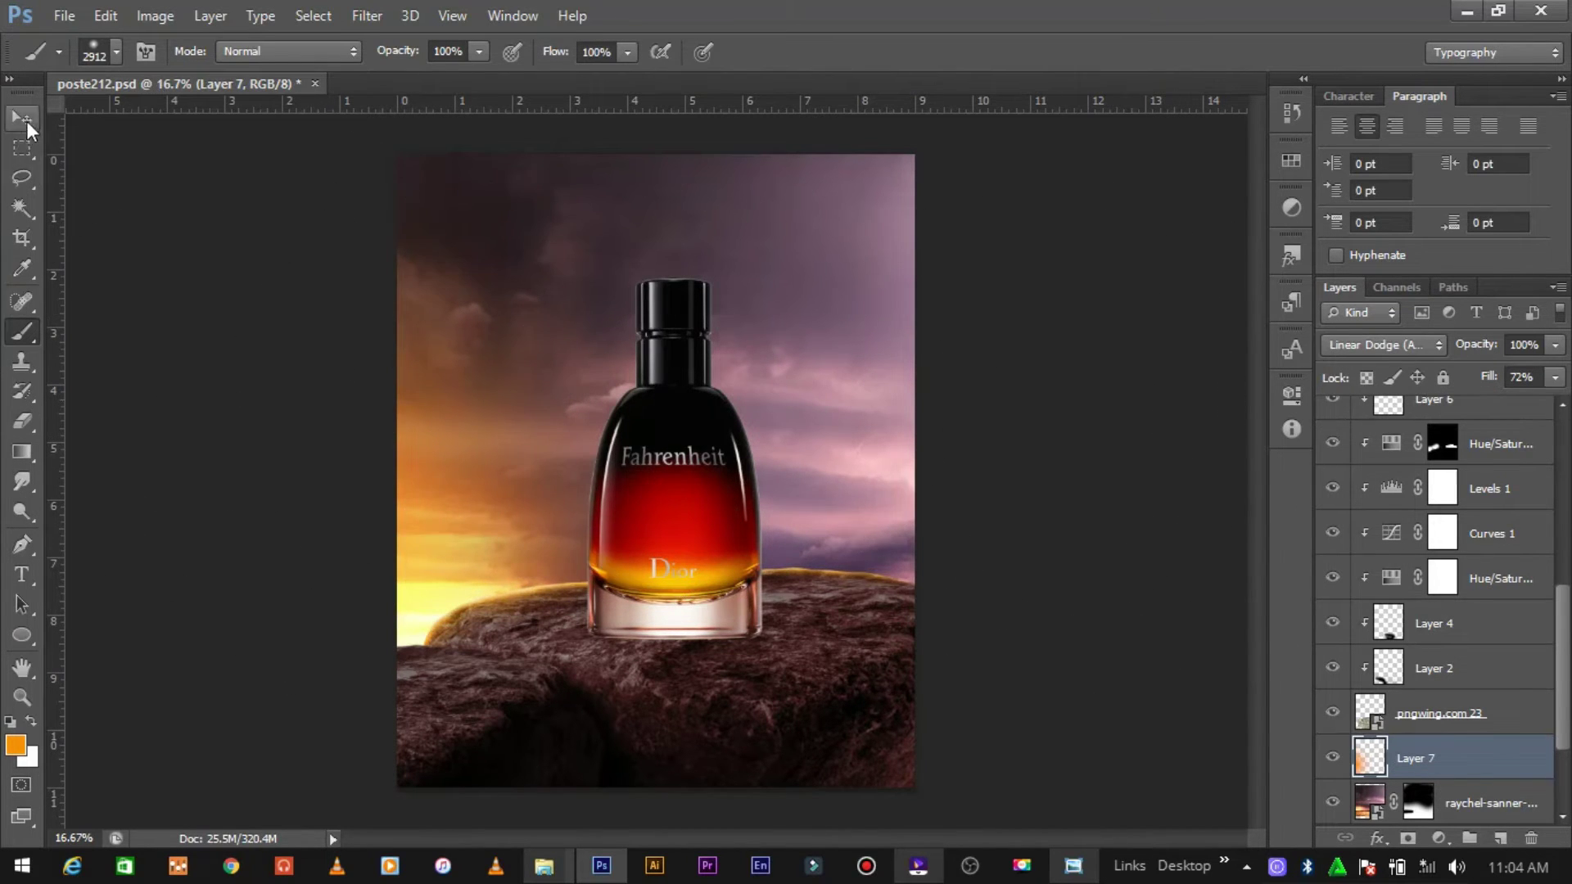
left_click(1191, 480)
scroll(1451, 721, "down", 2)
scroll(1451, 721, "down", 1)
left_click(1482, 681)
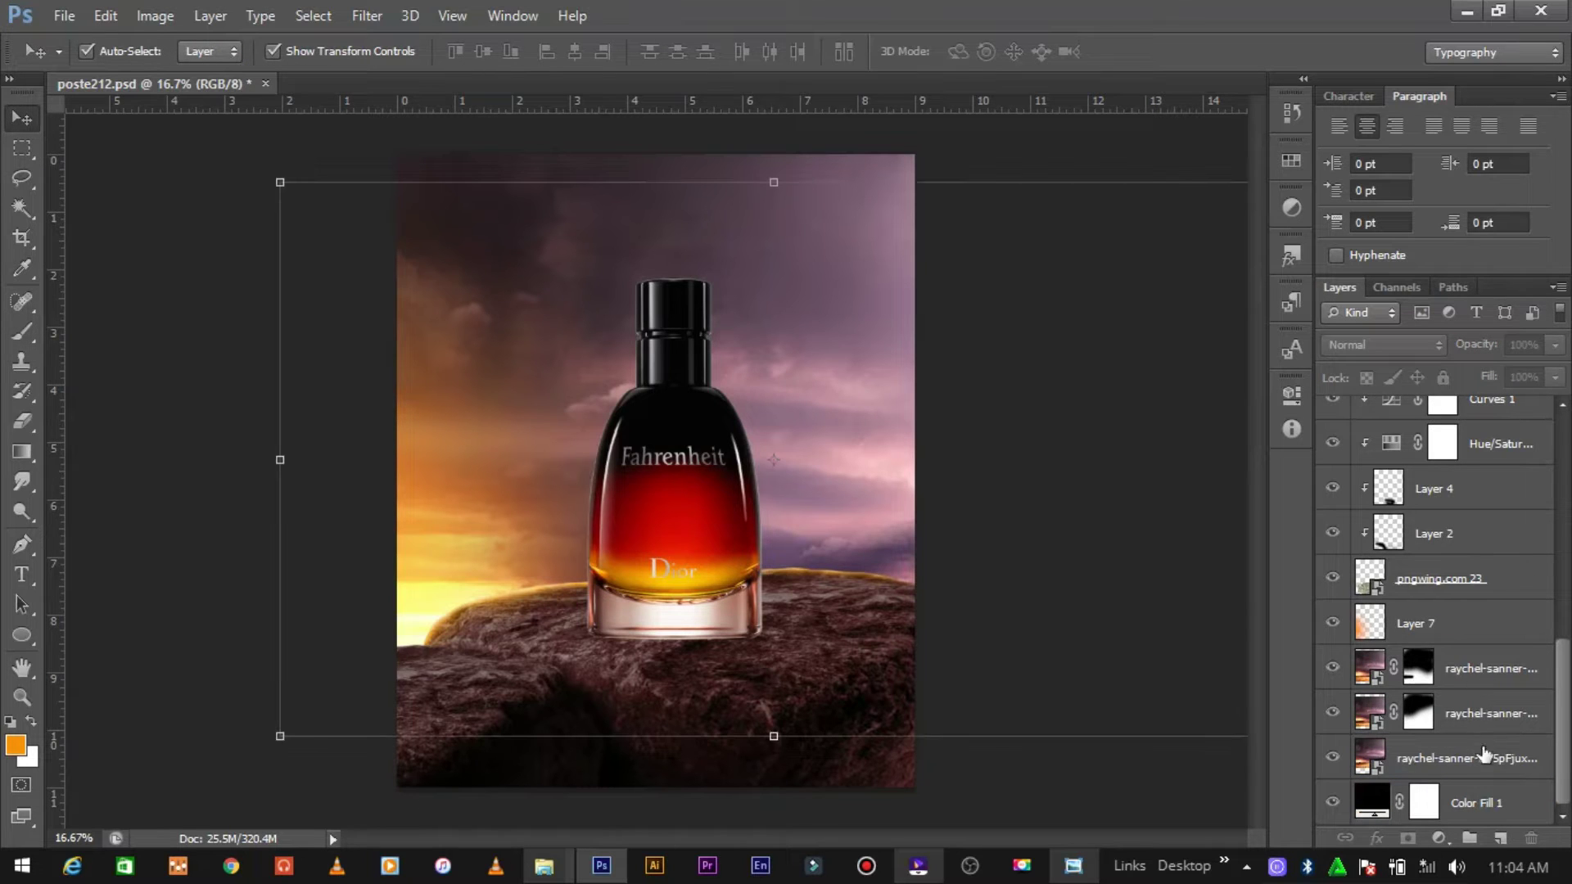
Step: Add Layer 8 in Color blend mode and paint an orange wash over the sky
left_click(1501, 837)
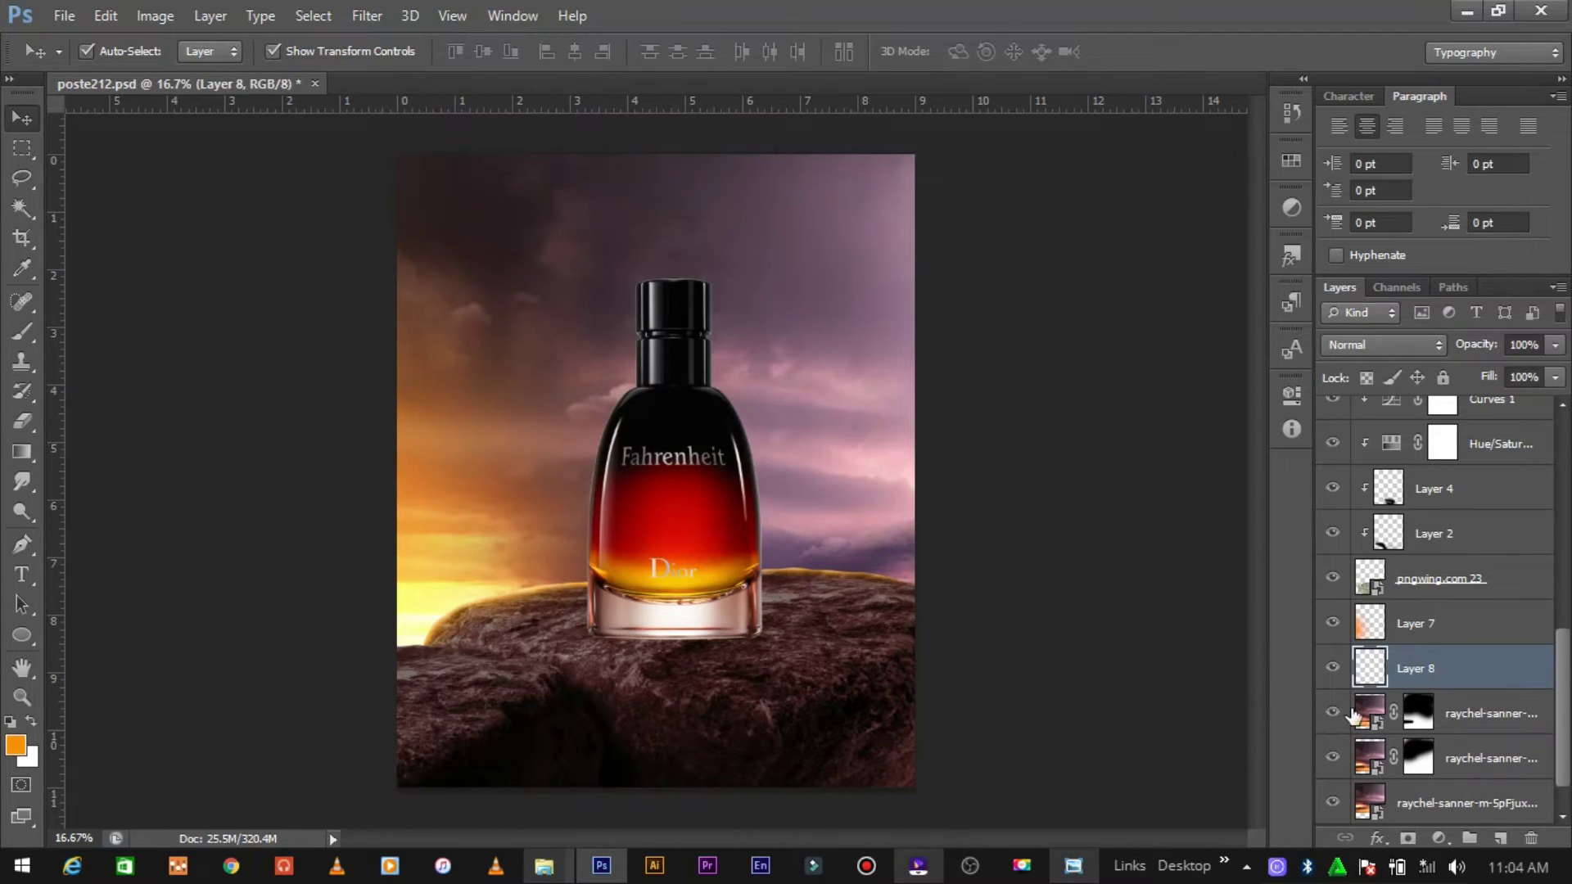
left_click(1387, 348)
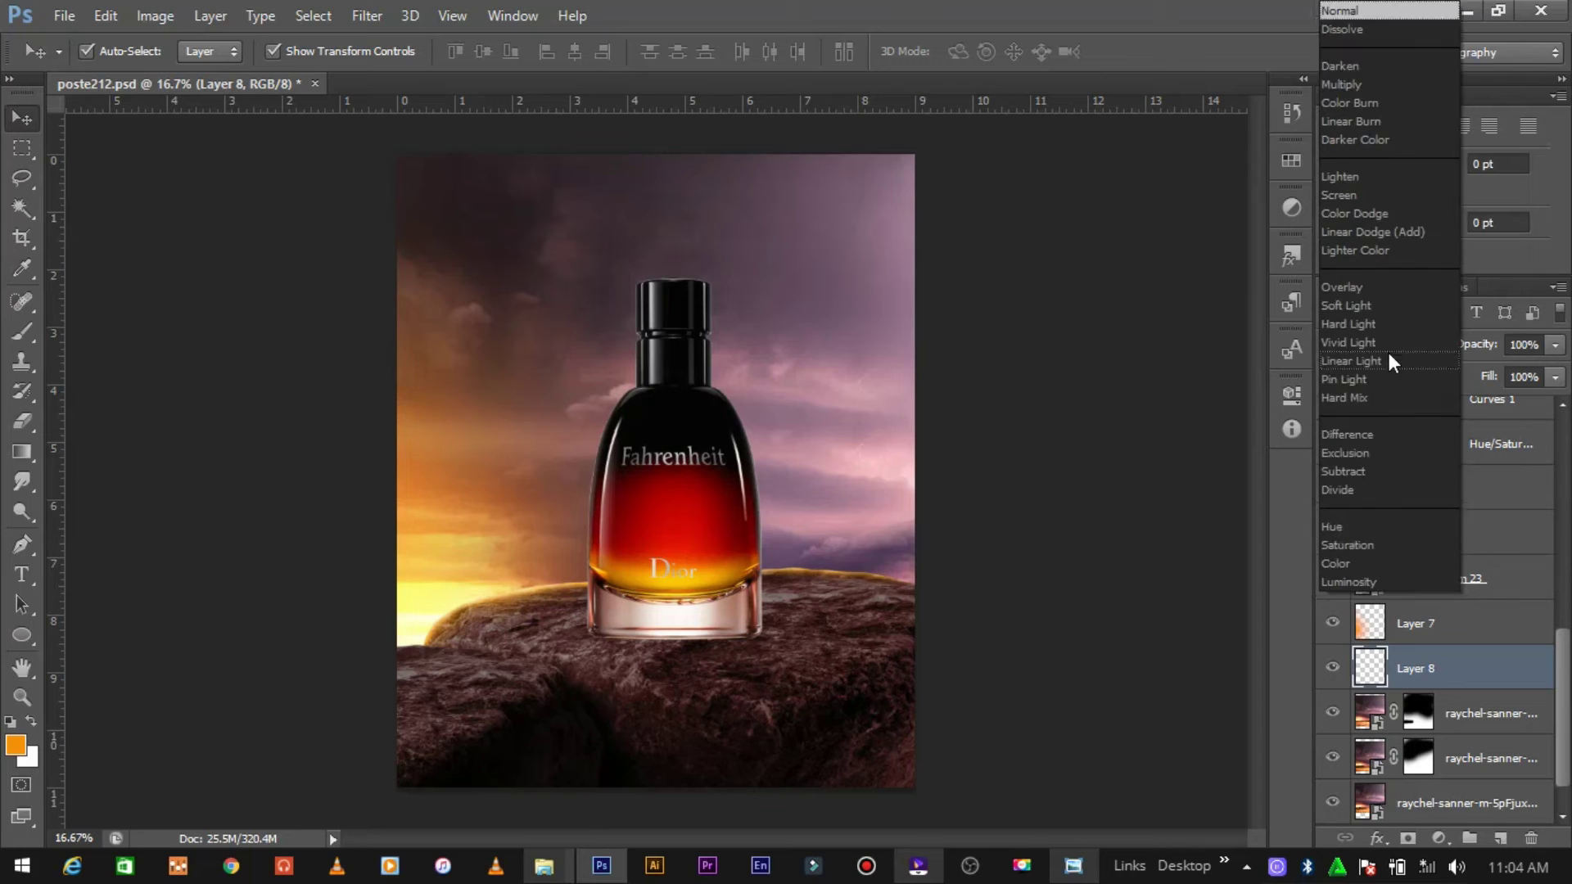
left_click(1349, 564)
left_click(22, 332)
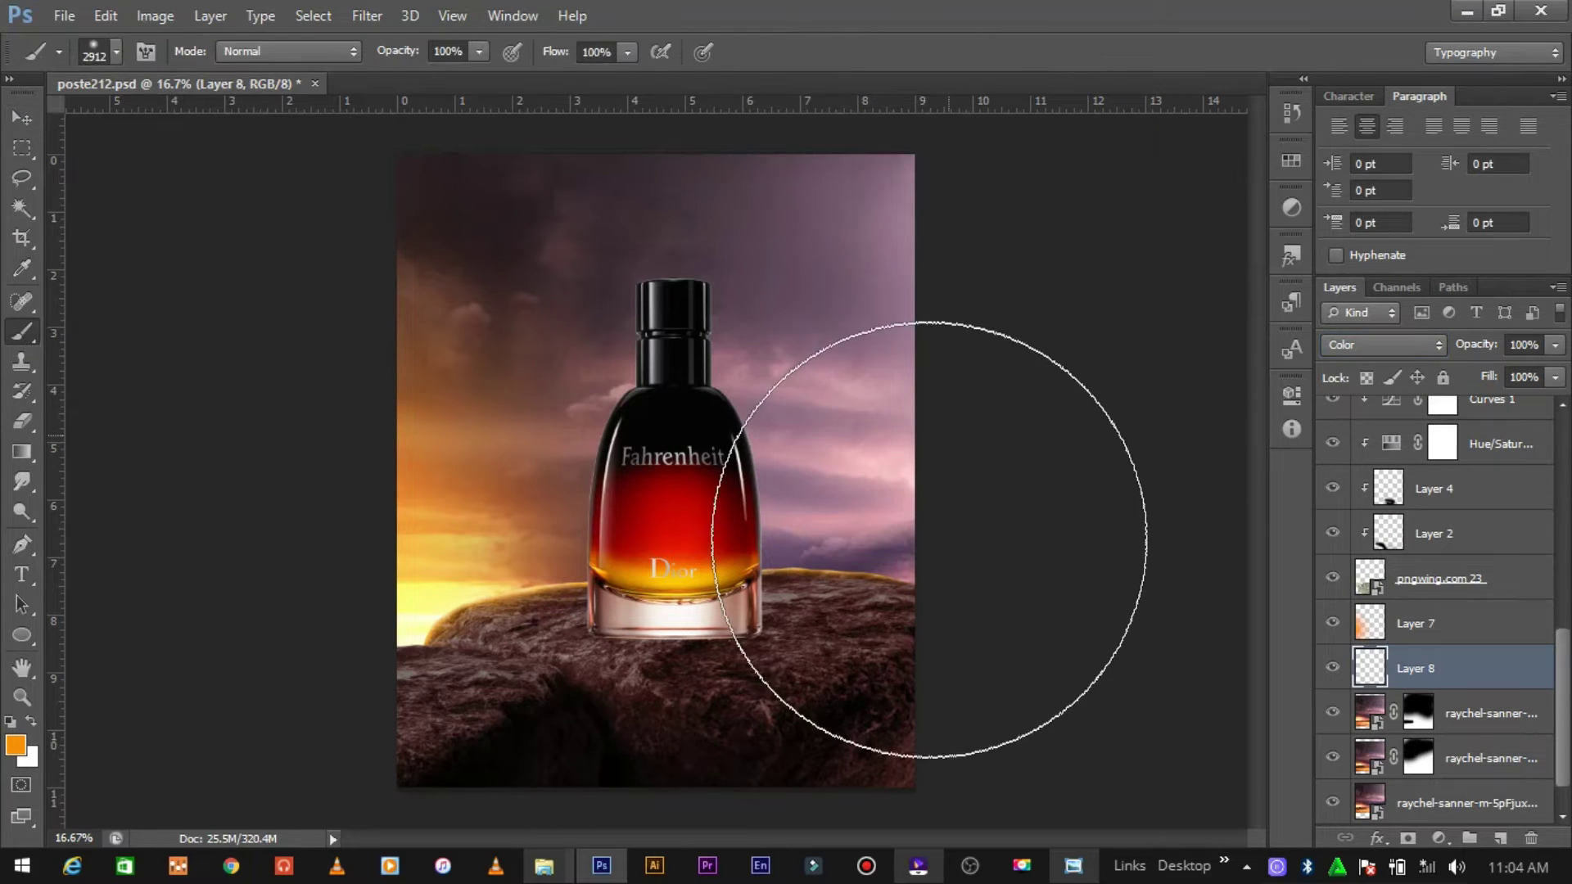
left_click(1015, 336)
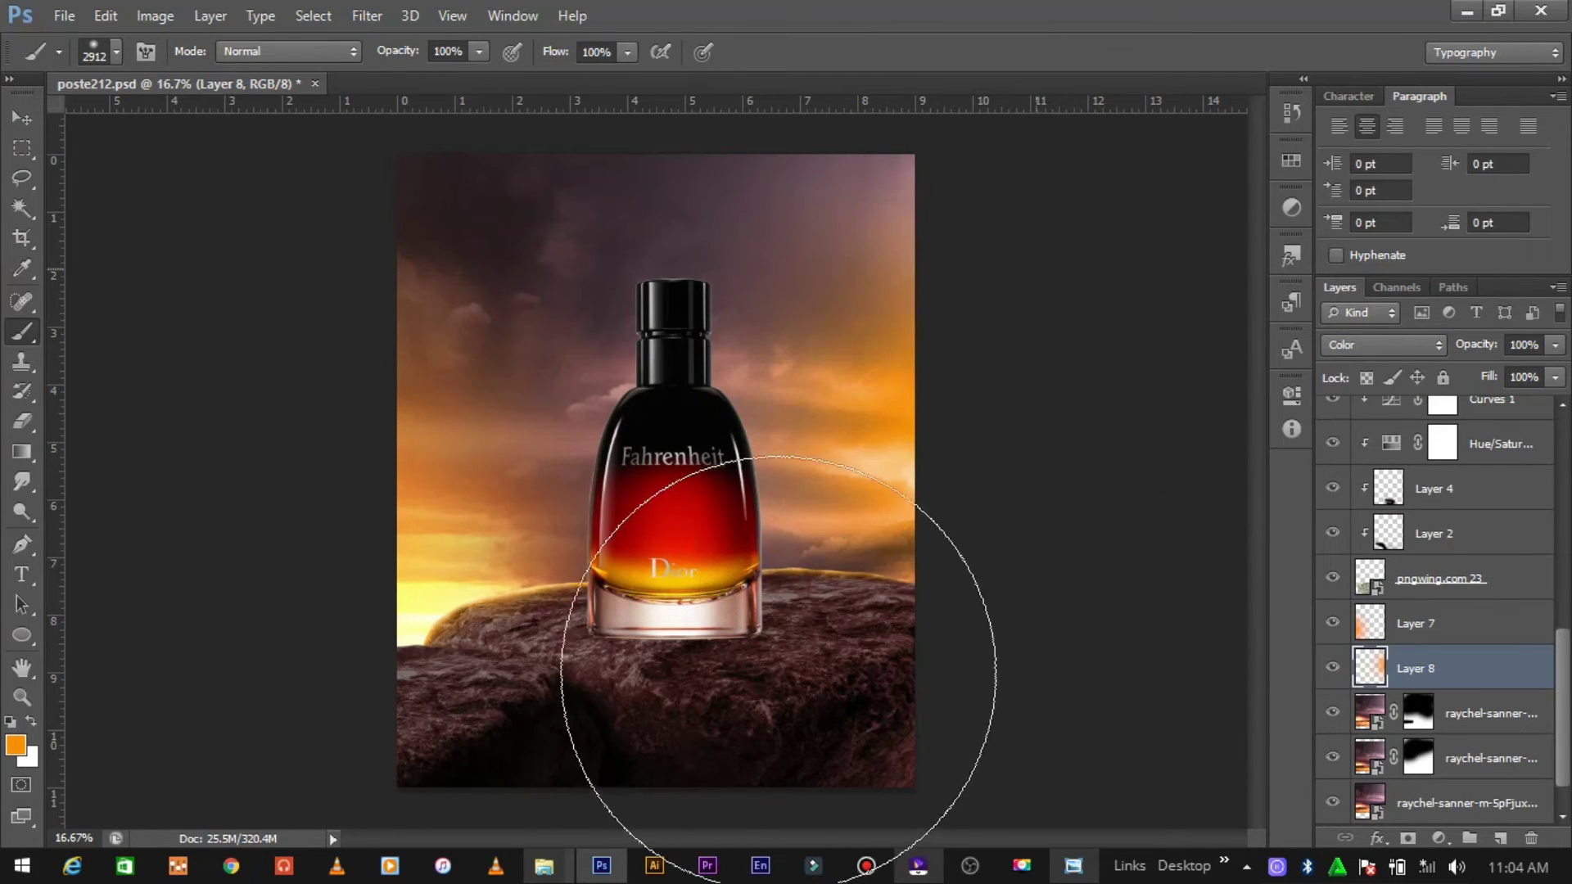
left_click_drag(772, 673, 684, 720)
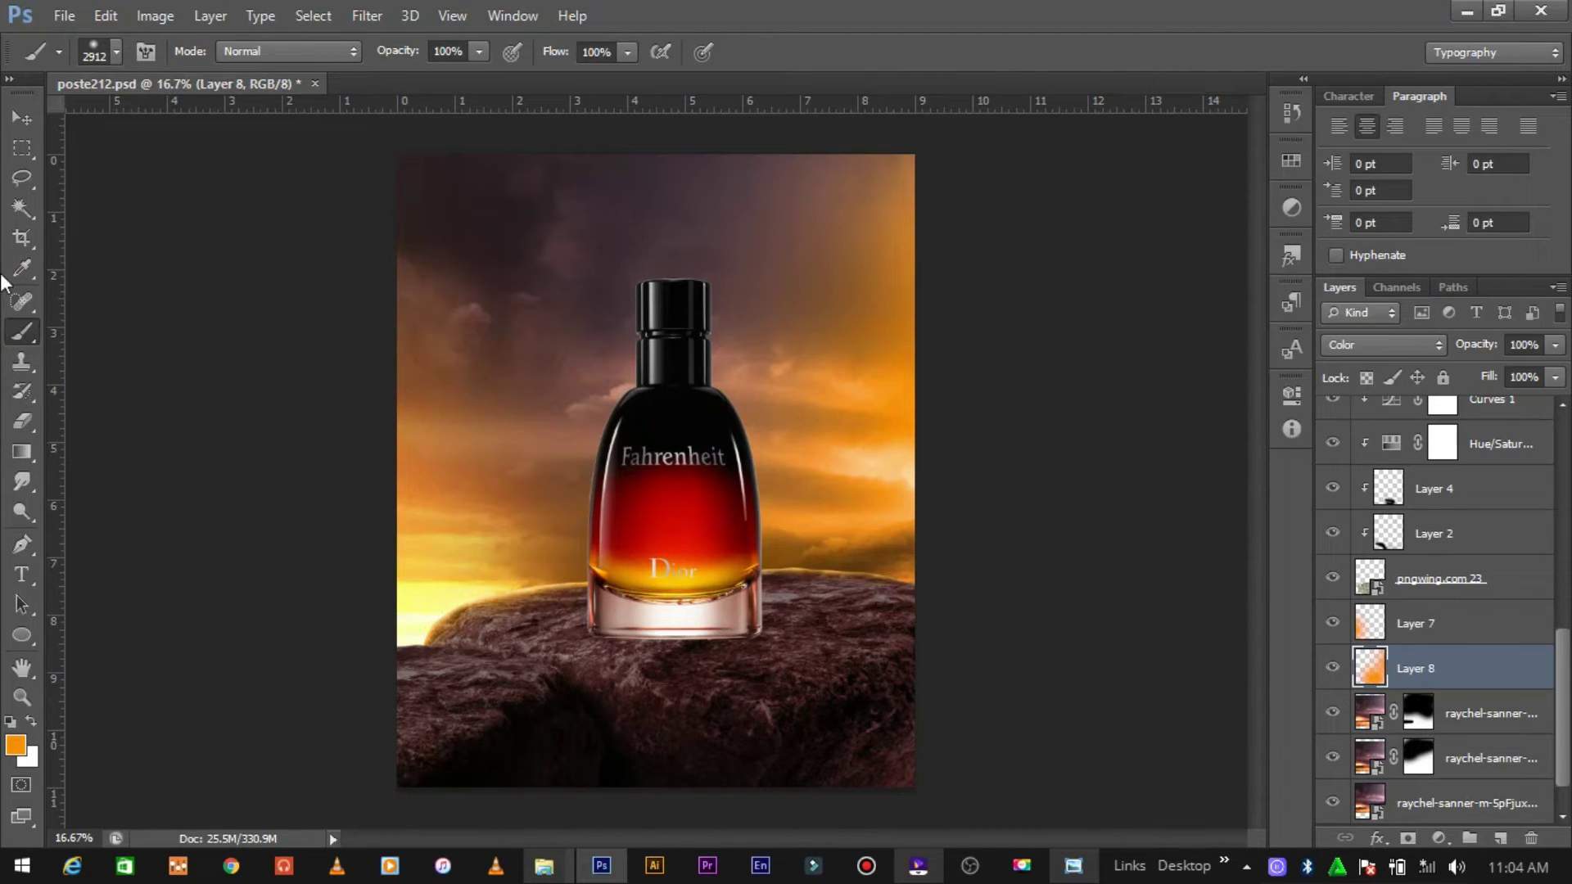
Step: Set the eraser to 2448 px to trim the orange wash
left_click(22, 422)
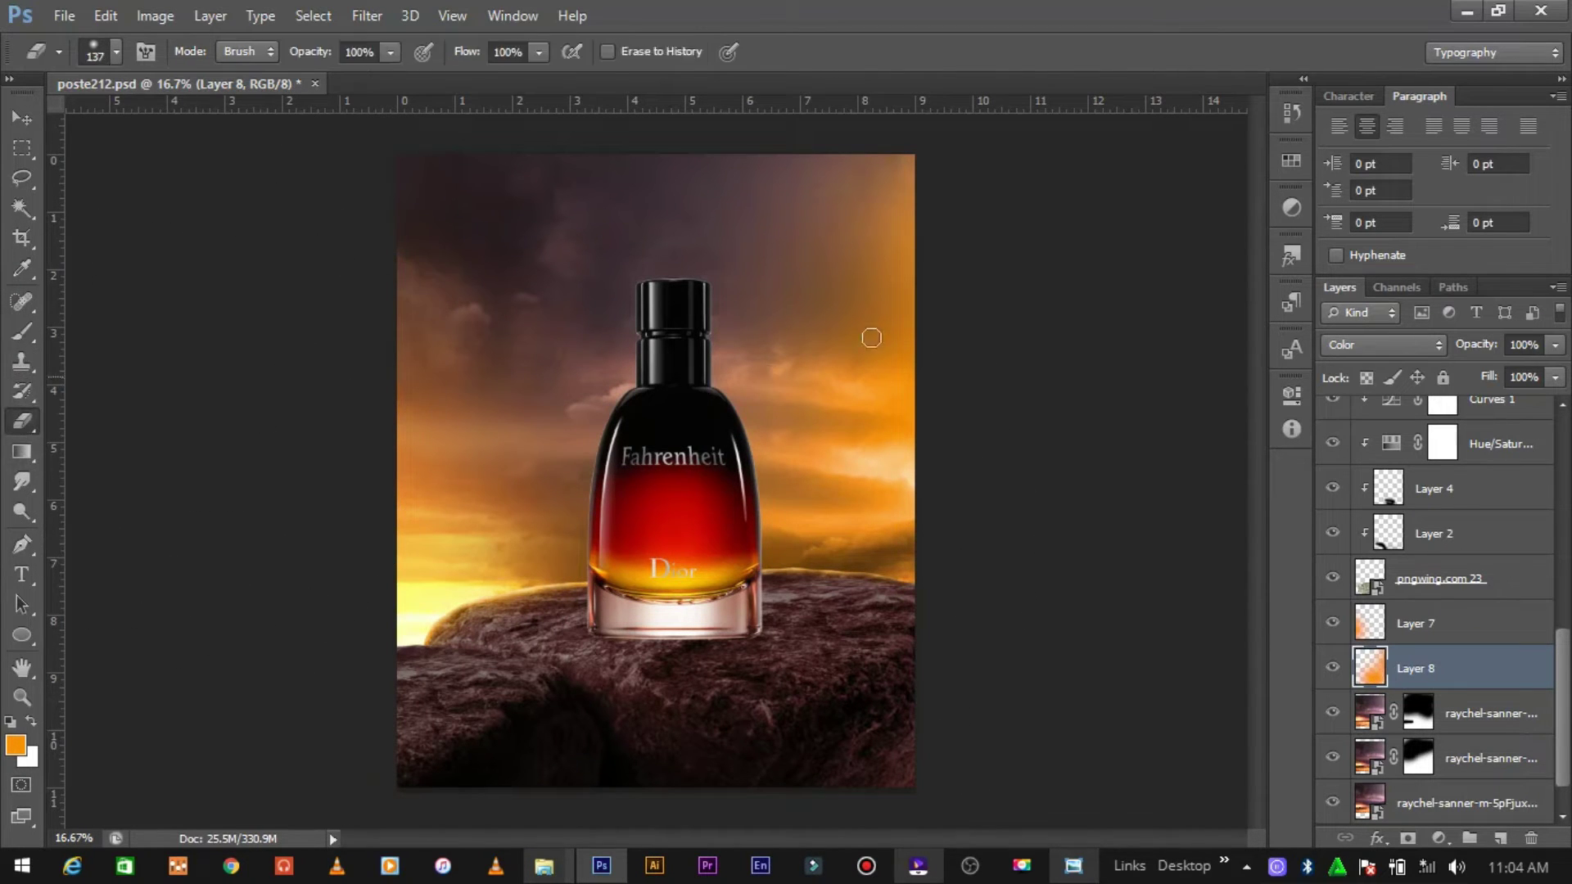
right_click(832, 326)
double_click(934, 328)
type("2448")
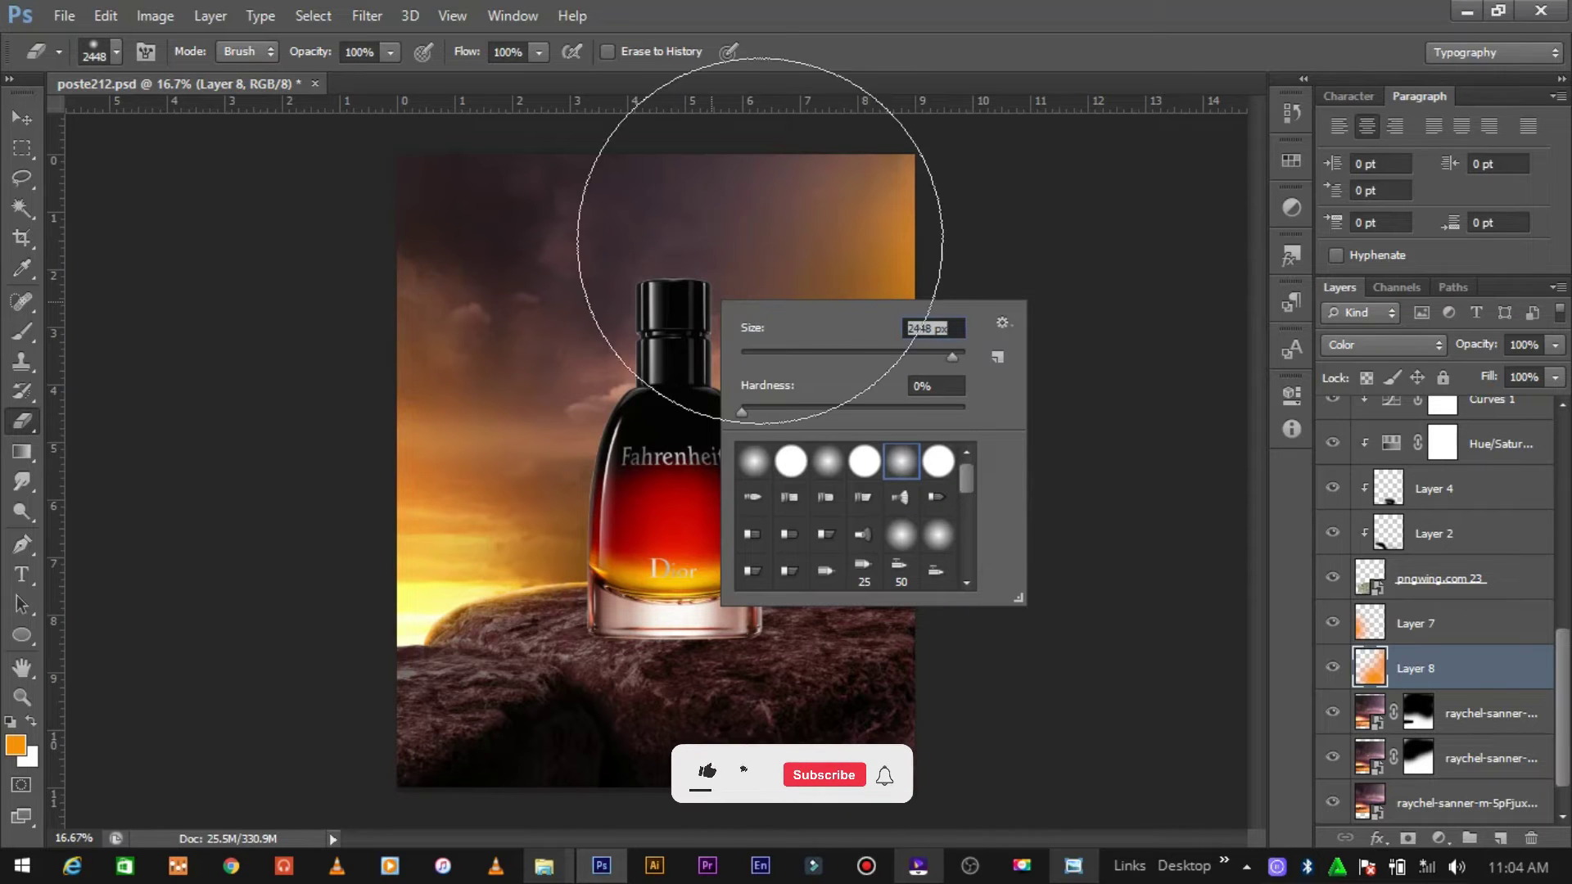
key("Return")
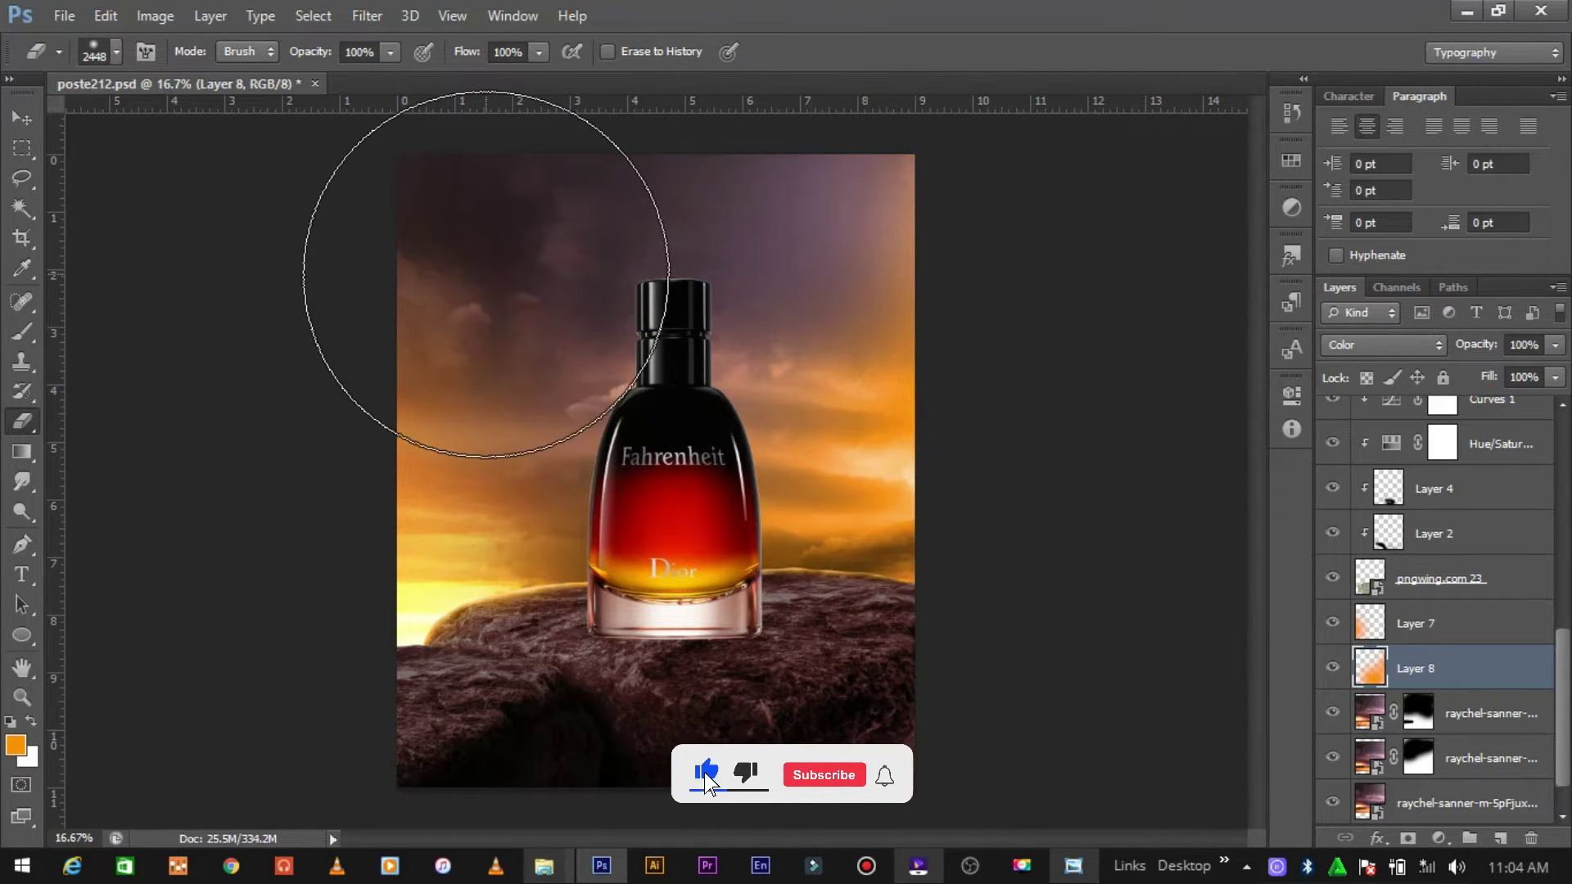
Step: Reduce Layer 8's fill and raise the Linear Dodge glow layer's fill to 41%
key("v")
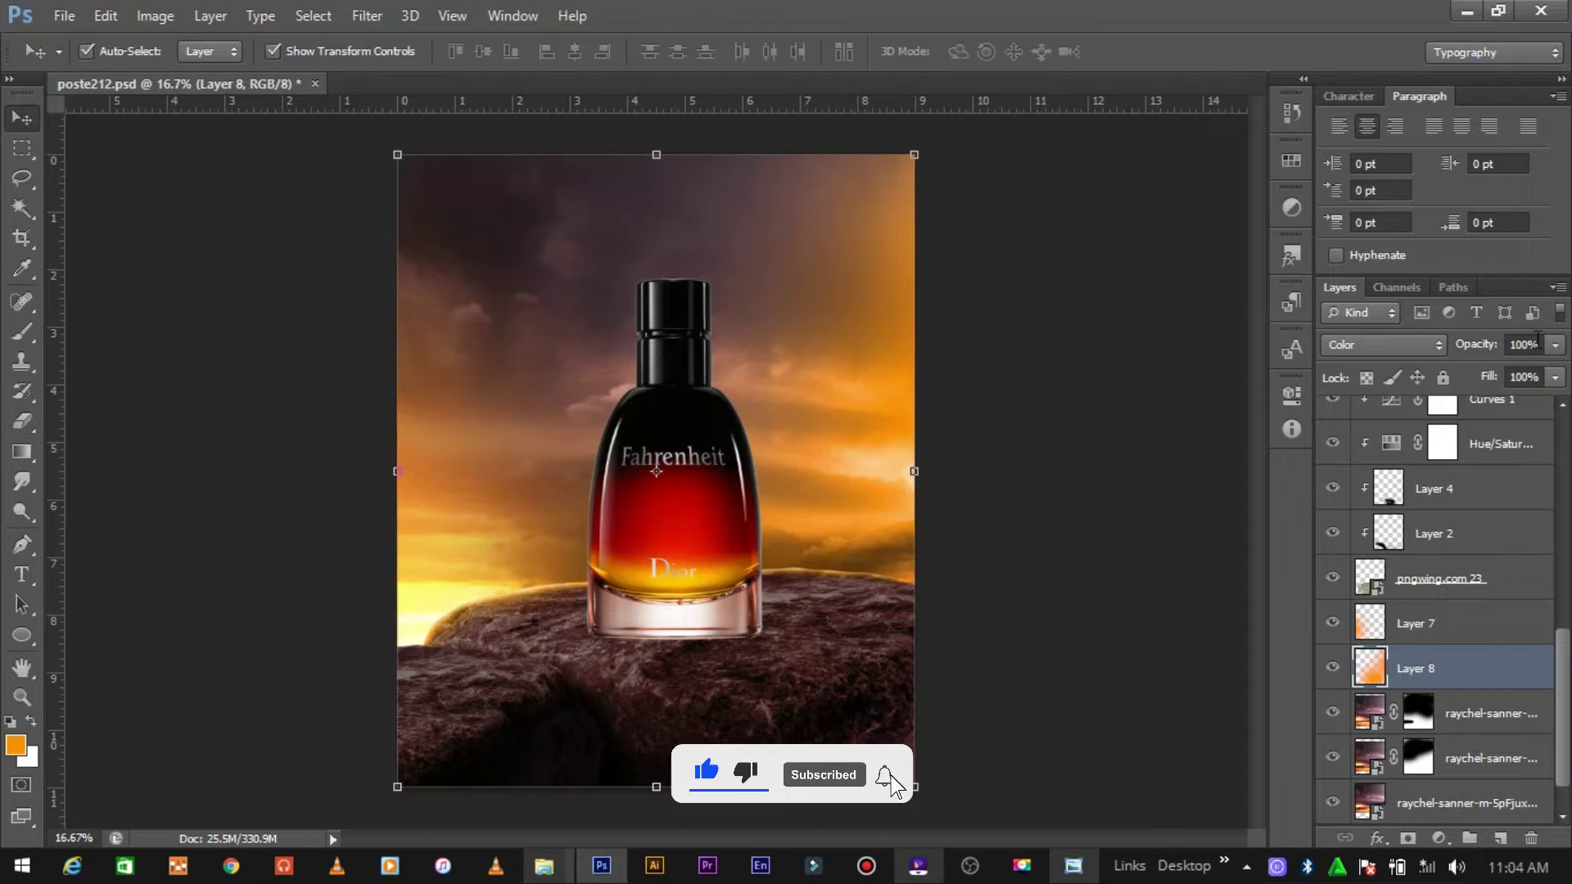
left_click(1555, 377)
left_click_drag(1555, 402, 1529, 405)
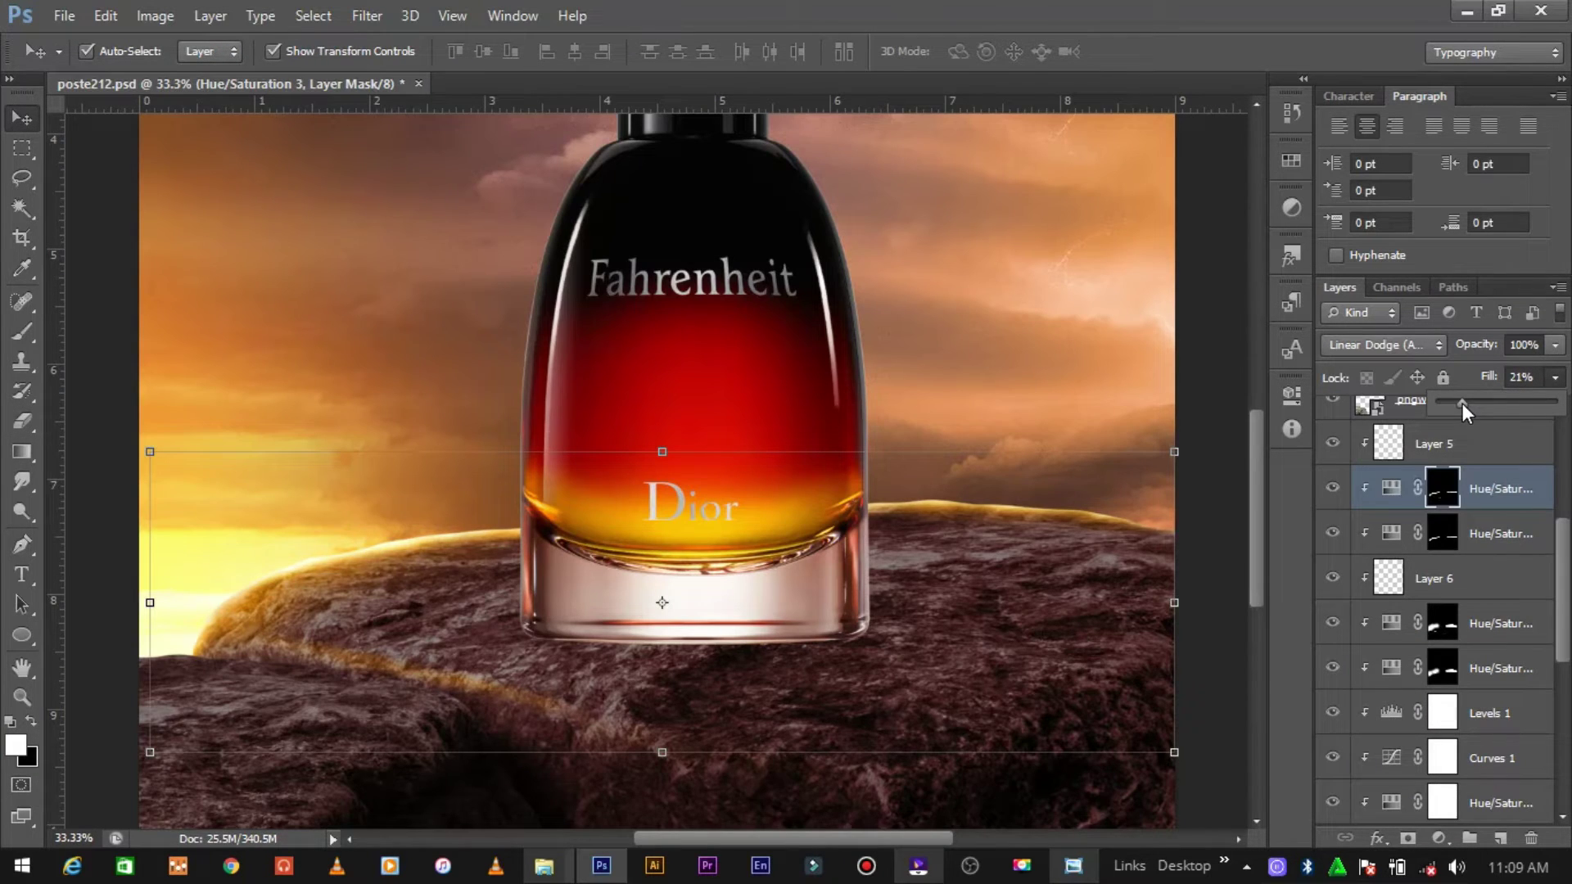
left_click_drag(1463, 403, 1486, 407)
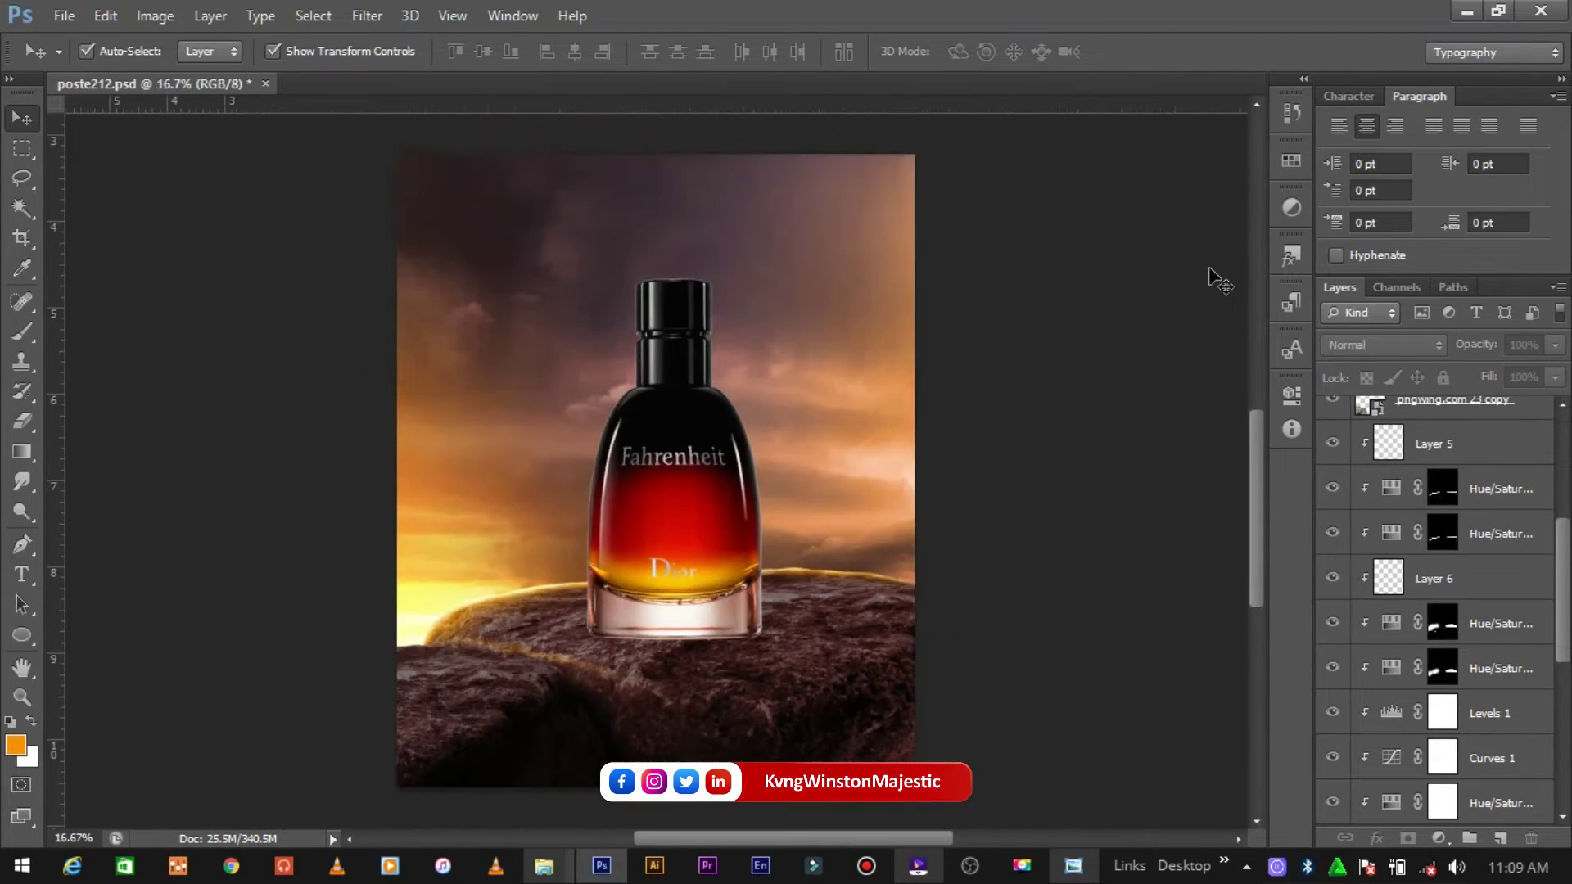
Step: Add empty Layer 9 above Layer 1, directly beneath the pngwing.com 6 bottle layer
scroll(871, 330, "down", 2)
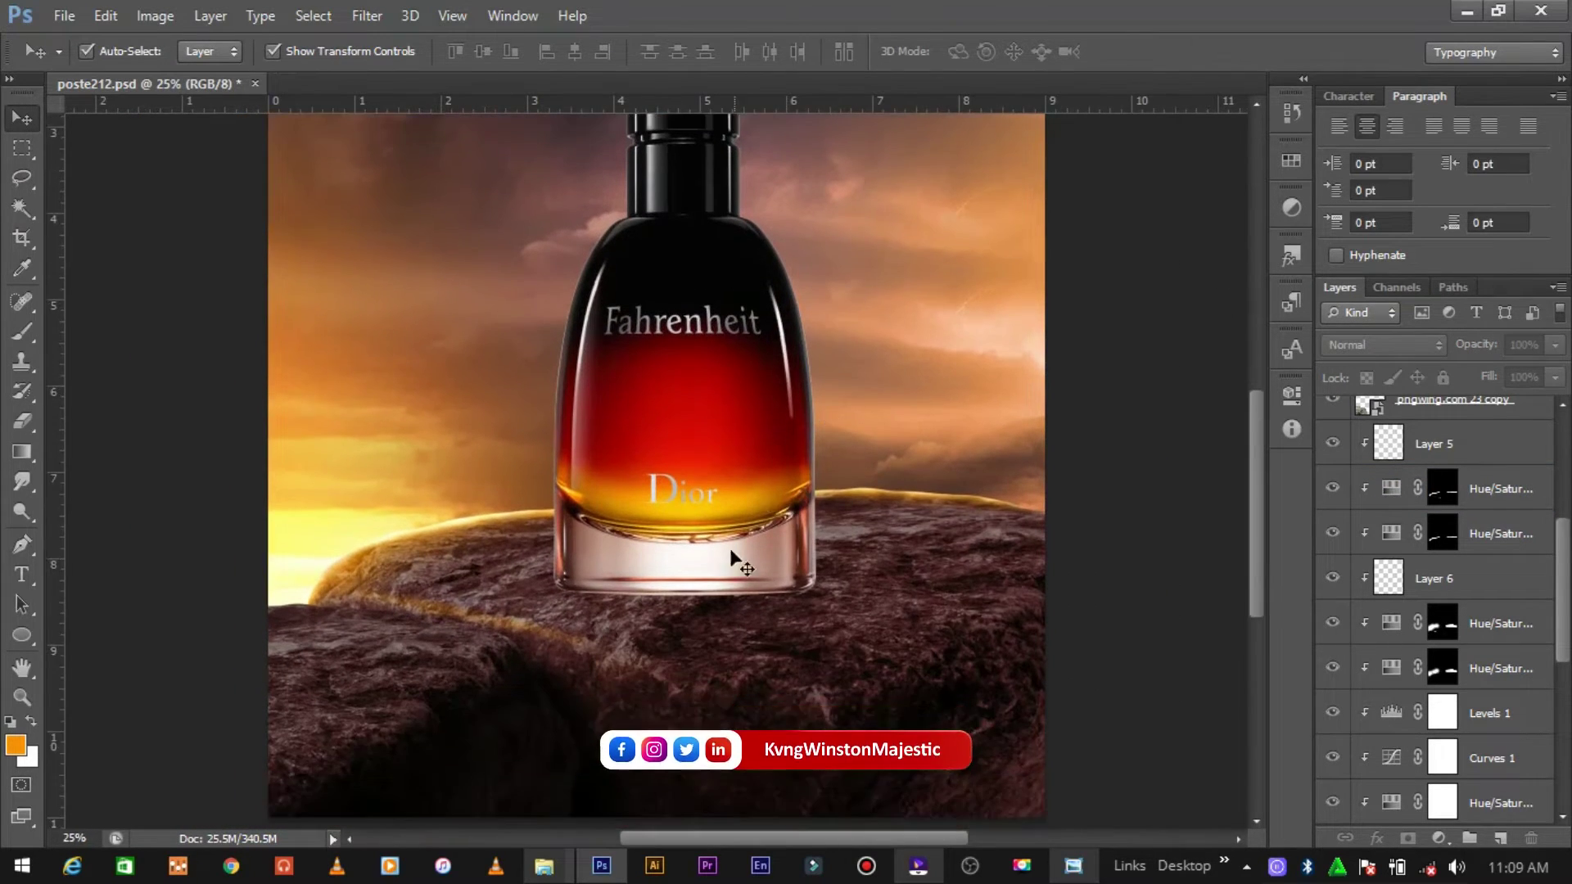
left_click(713, 479)
left_click(1466, 466)
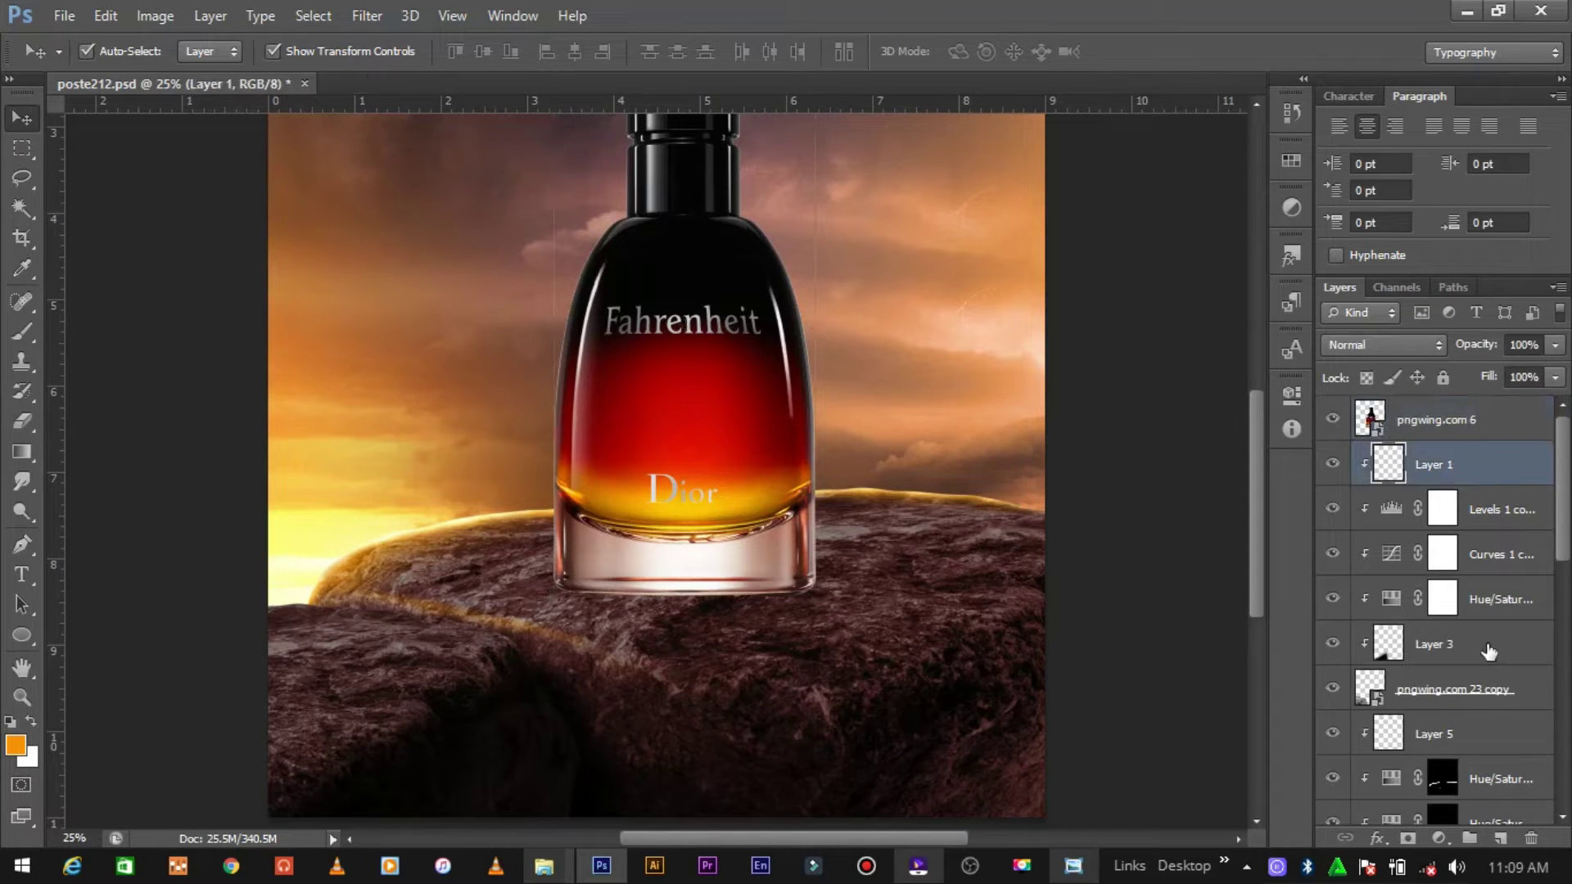
left_click(1498, 840)
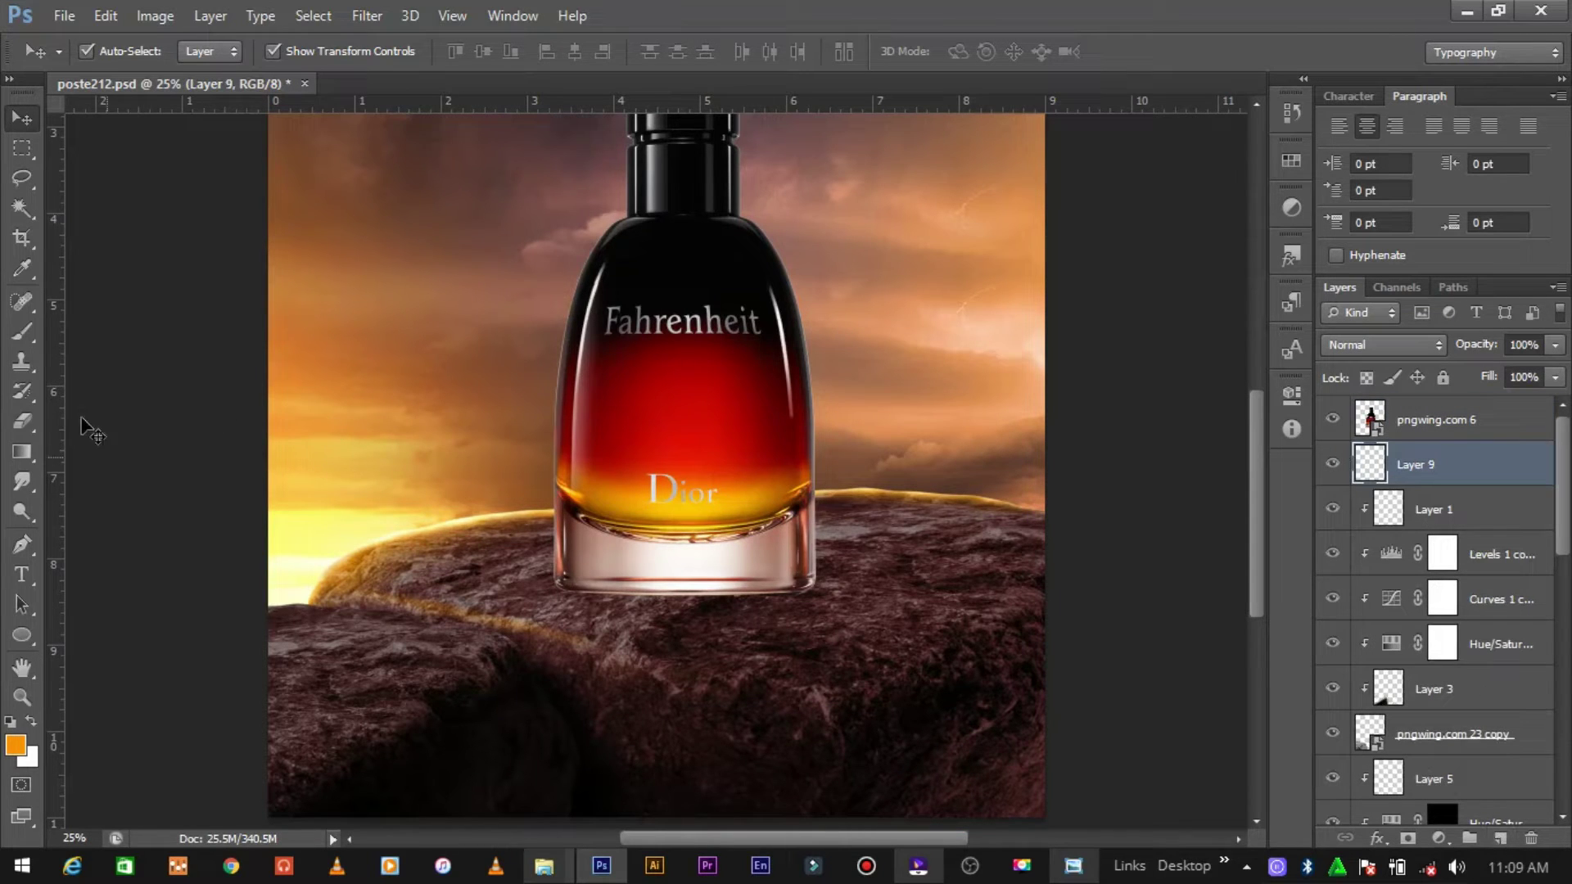
Step: Set the paint colour to the rock's dark brown for the Brush tool
left_click(23, 332)
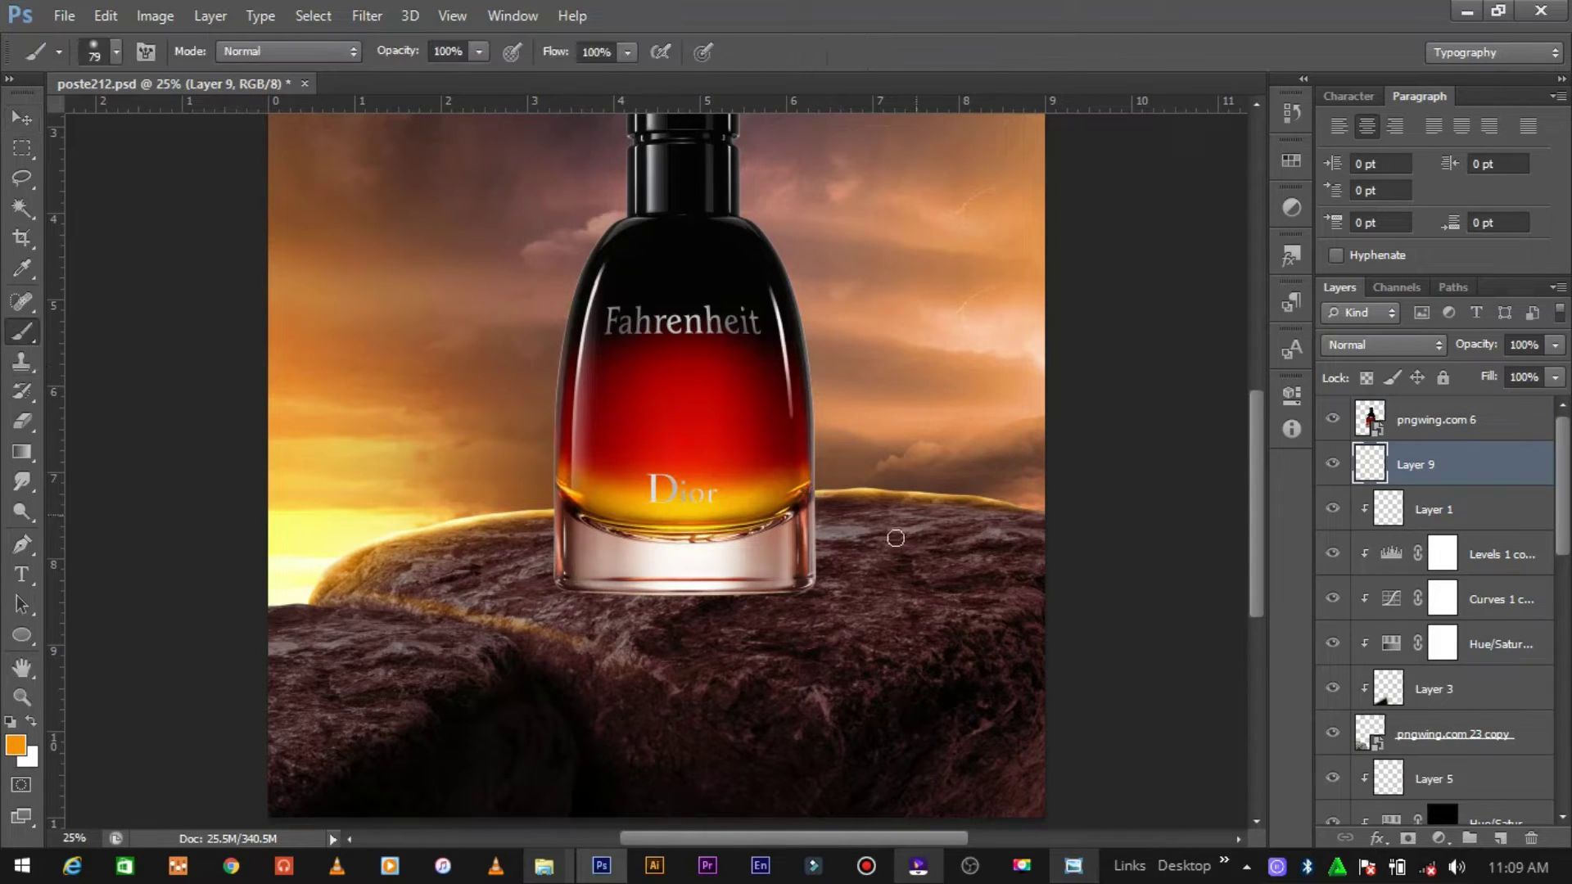
left_click(30, 123)
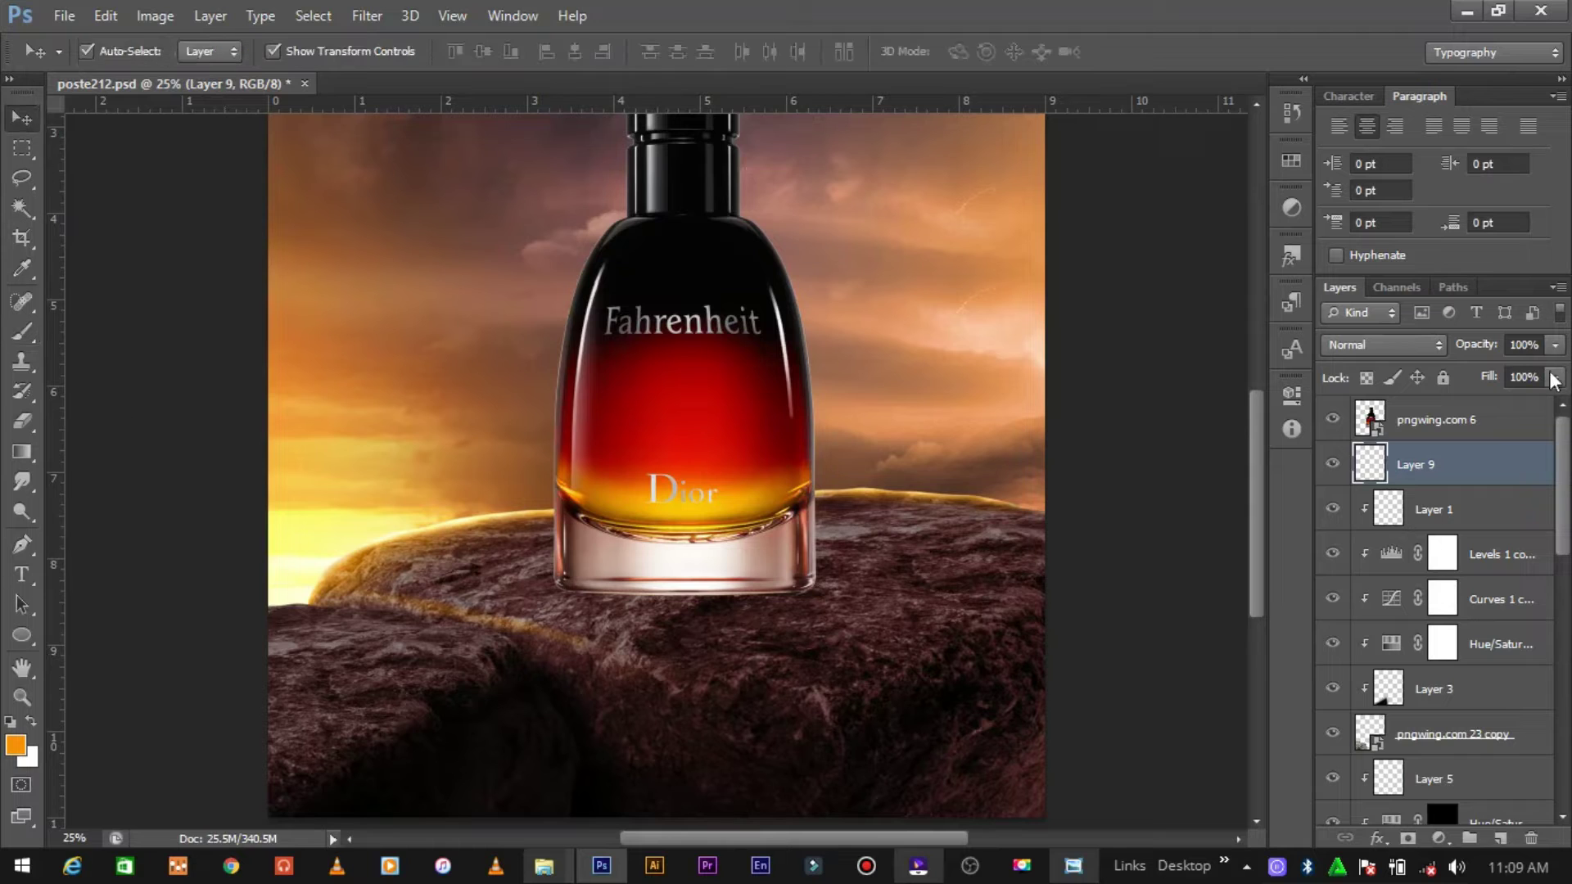
left_click(22, 331)
right_click(814, 542)
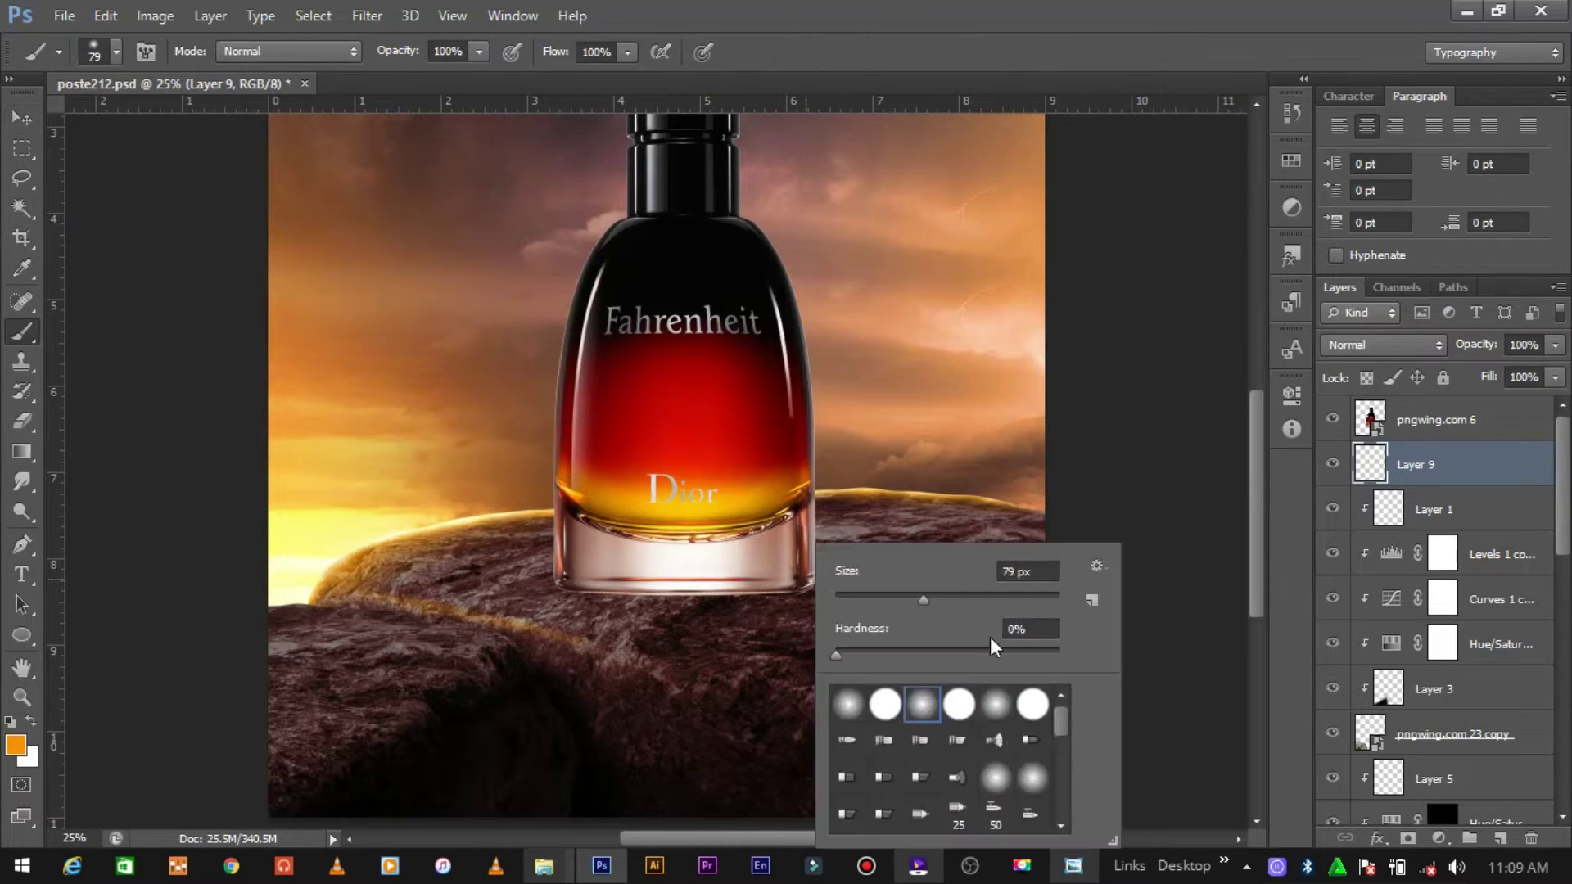
left_click(13, 746)
left_click(799, 715)
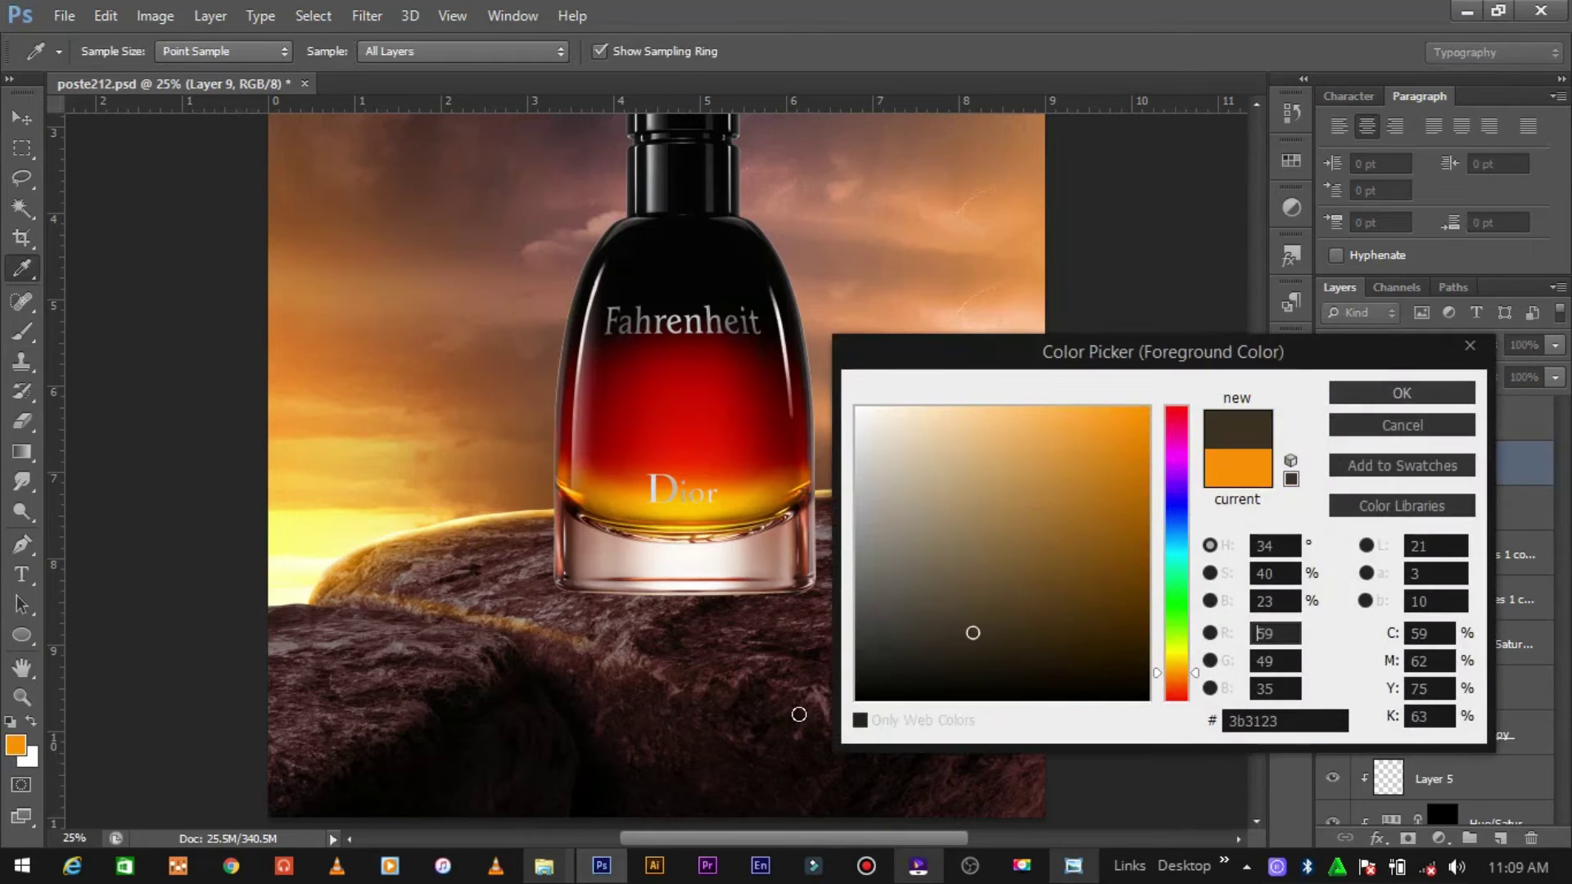
left_click(1402, 393)
Step: Try a 68 px hard round stroke along the bottle's base, then undo it
right_click(681, 575)
left_click(791, 596)
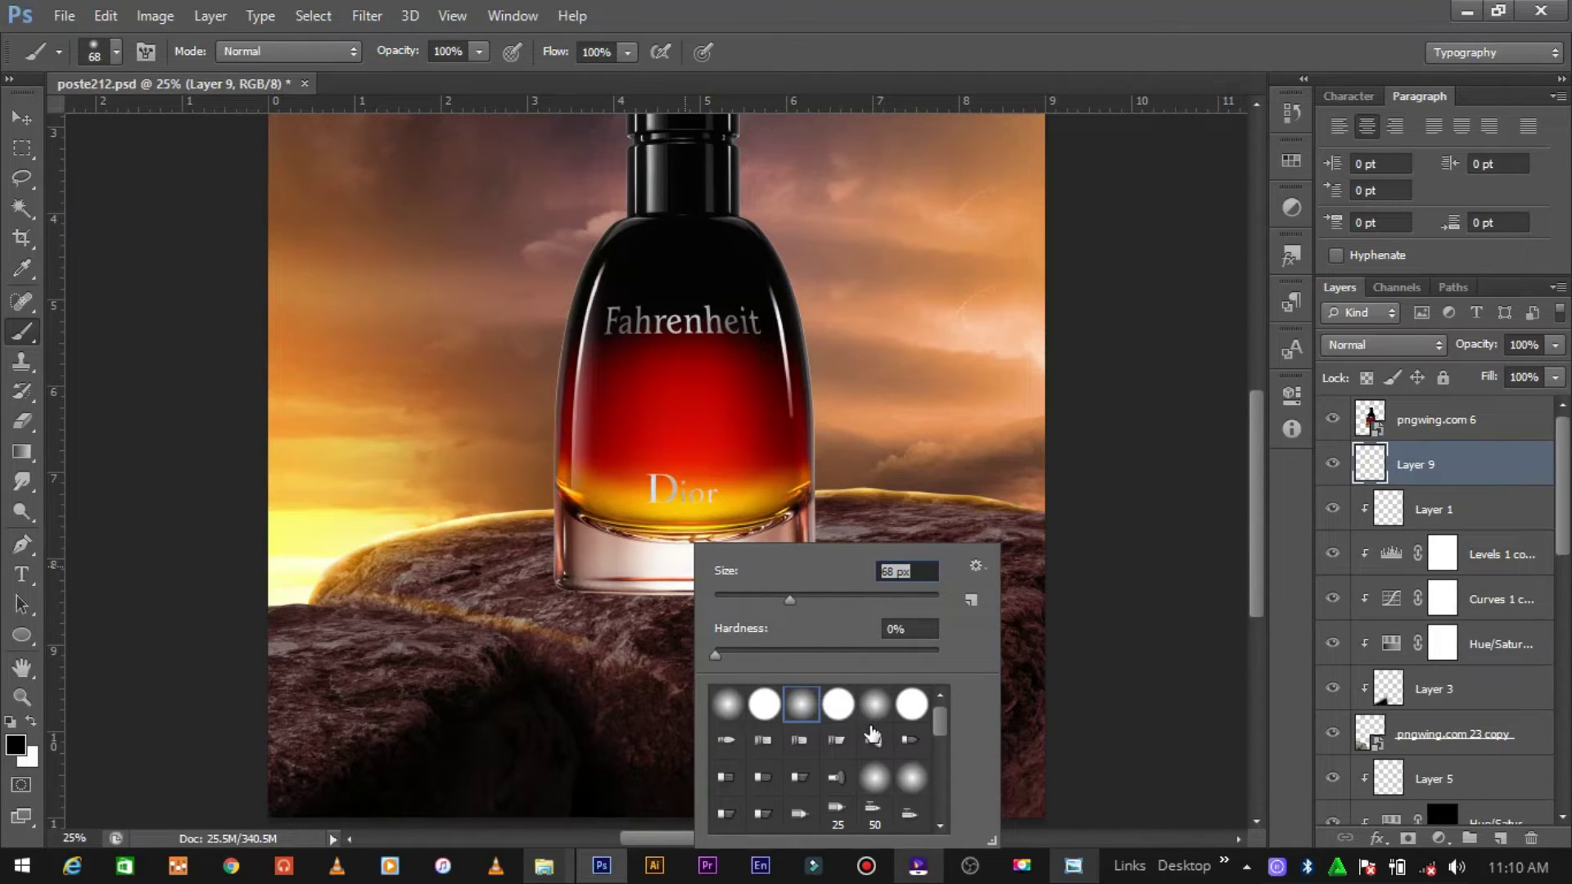
left_click(911, 706)
left_click(764, 706)
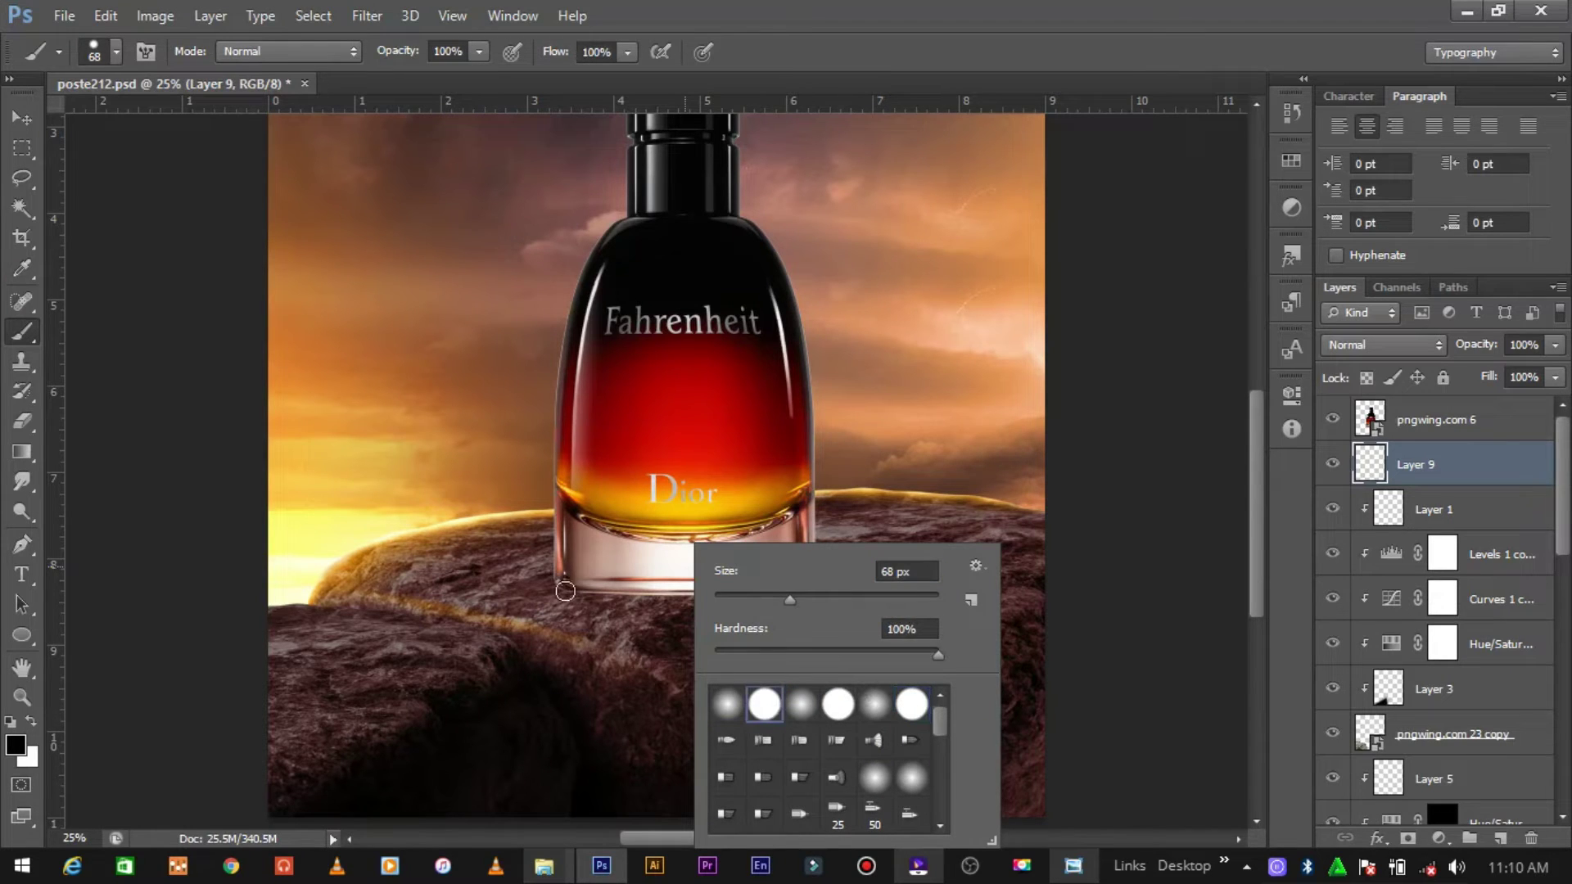
left_click_drag(565, 591, 708, 593)
key("ctrl+z")
Step: Paint a soft shadow along and below the bottle's base with a 131 px soft brush
right_click(934, 577)
left_click(1120, 704)
right_click(648, 577)
left_click_drag(754, 601, 809, 607)
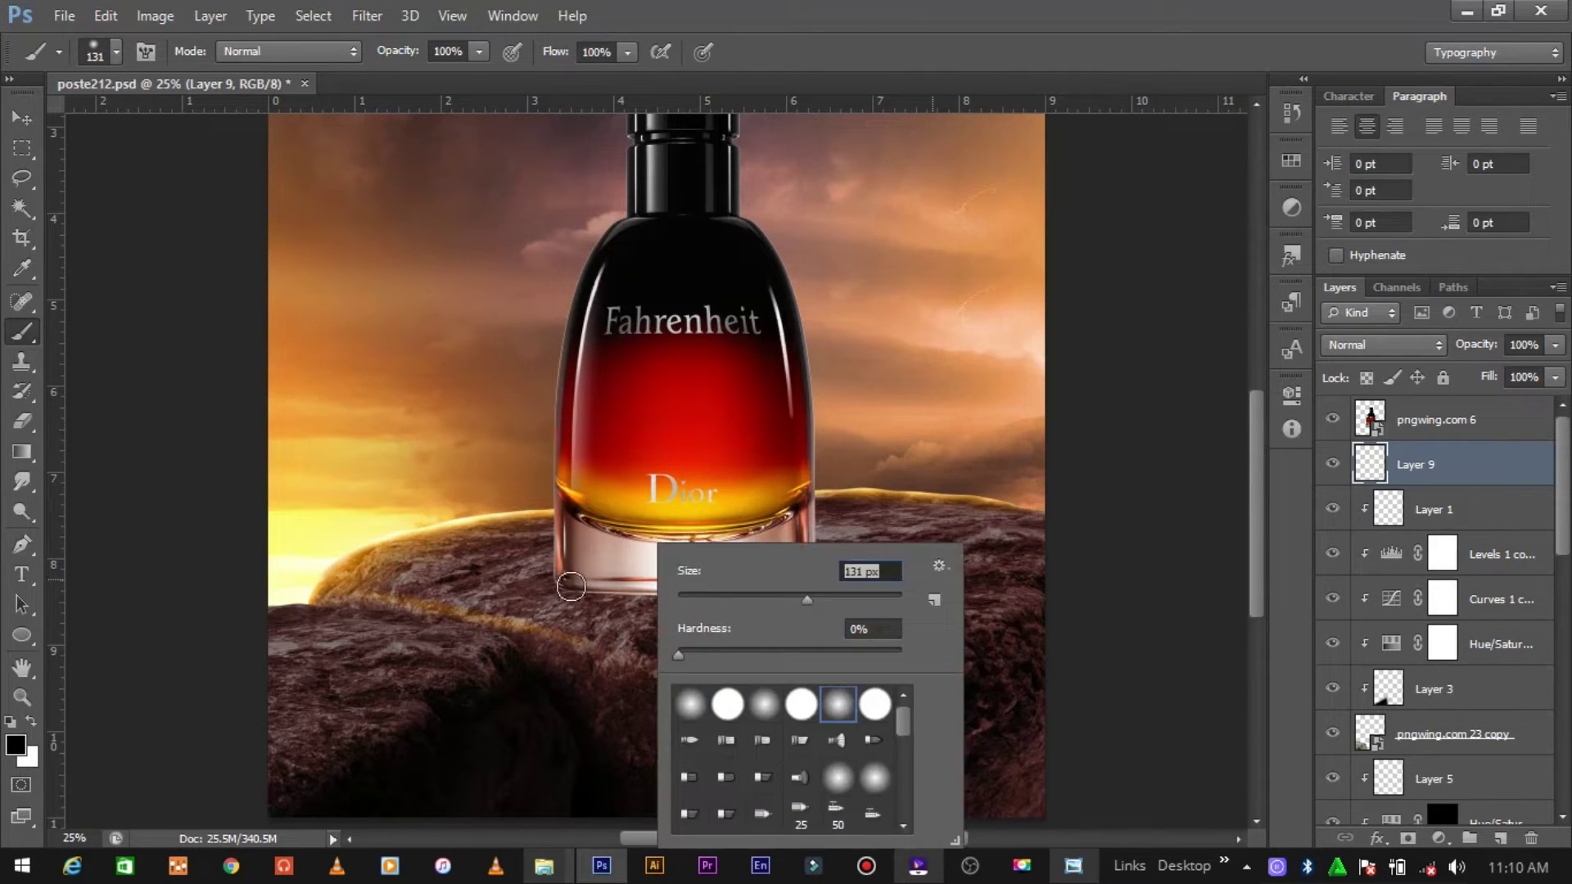
left_click_drag(571, 587, 704, 586)
left_click_drag(813, 587, 538, 587)
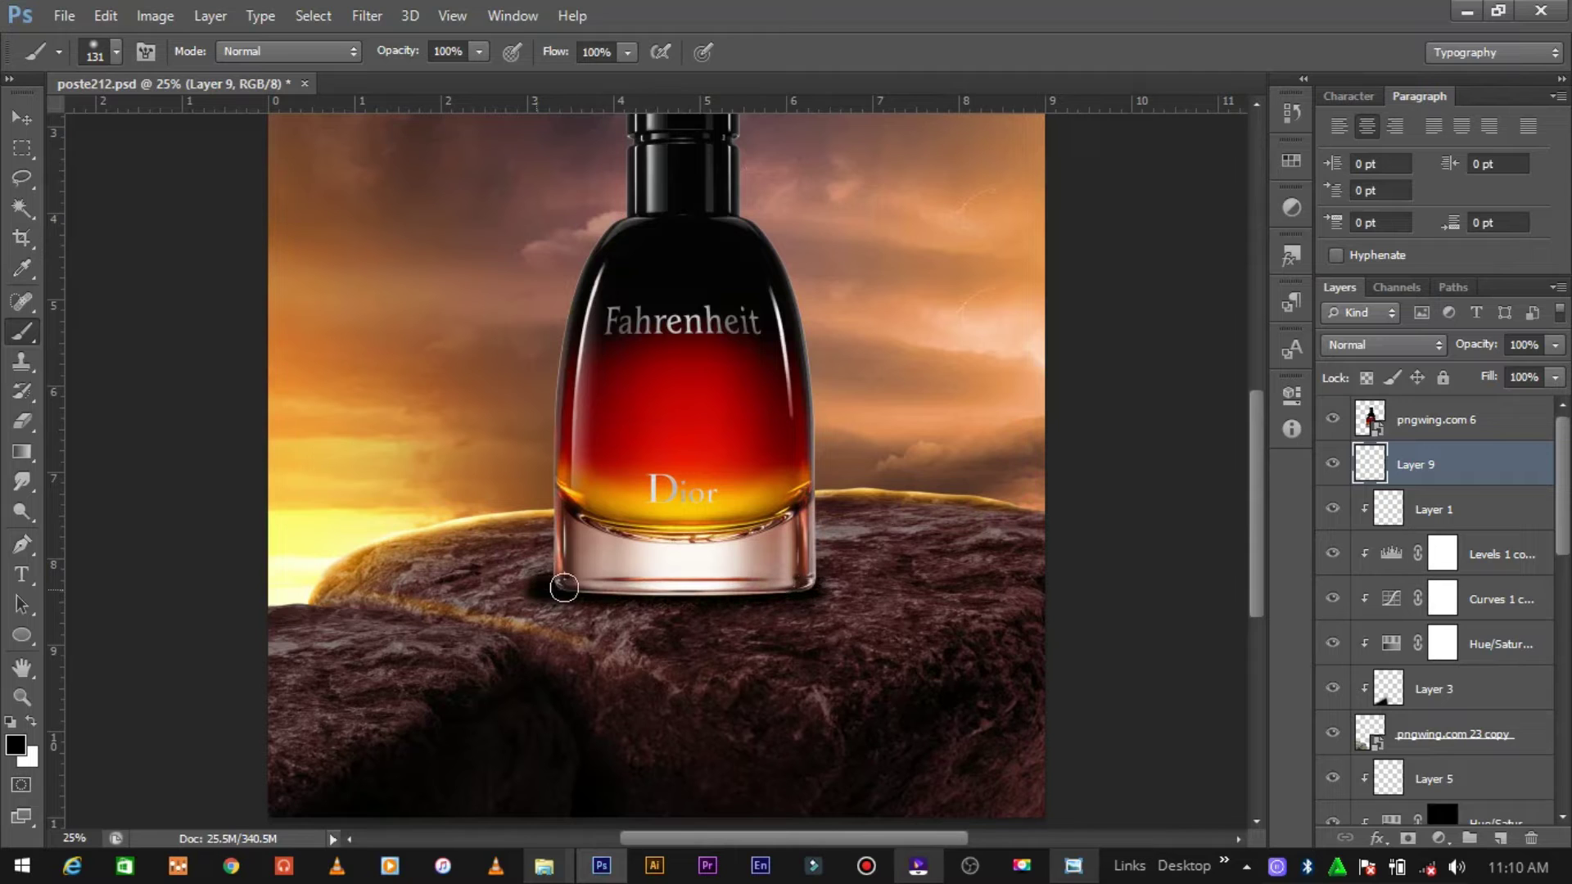
left_click_drag(549, 591, 706, 659)
mouse_move(567, 608)
left_mouse_down()
mouse_move(680, 705)
mouse_move(684, 693)
left_mouse_up()
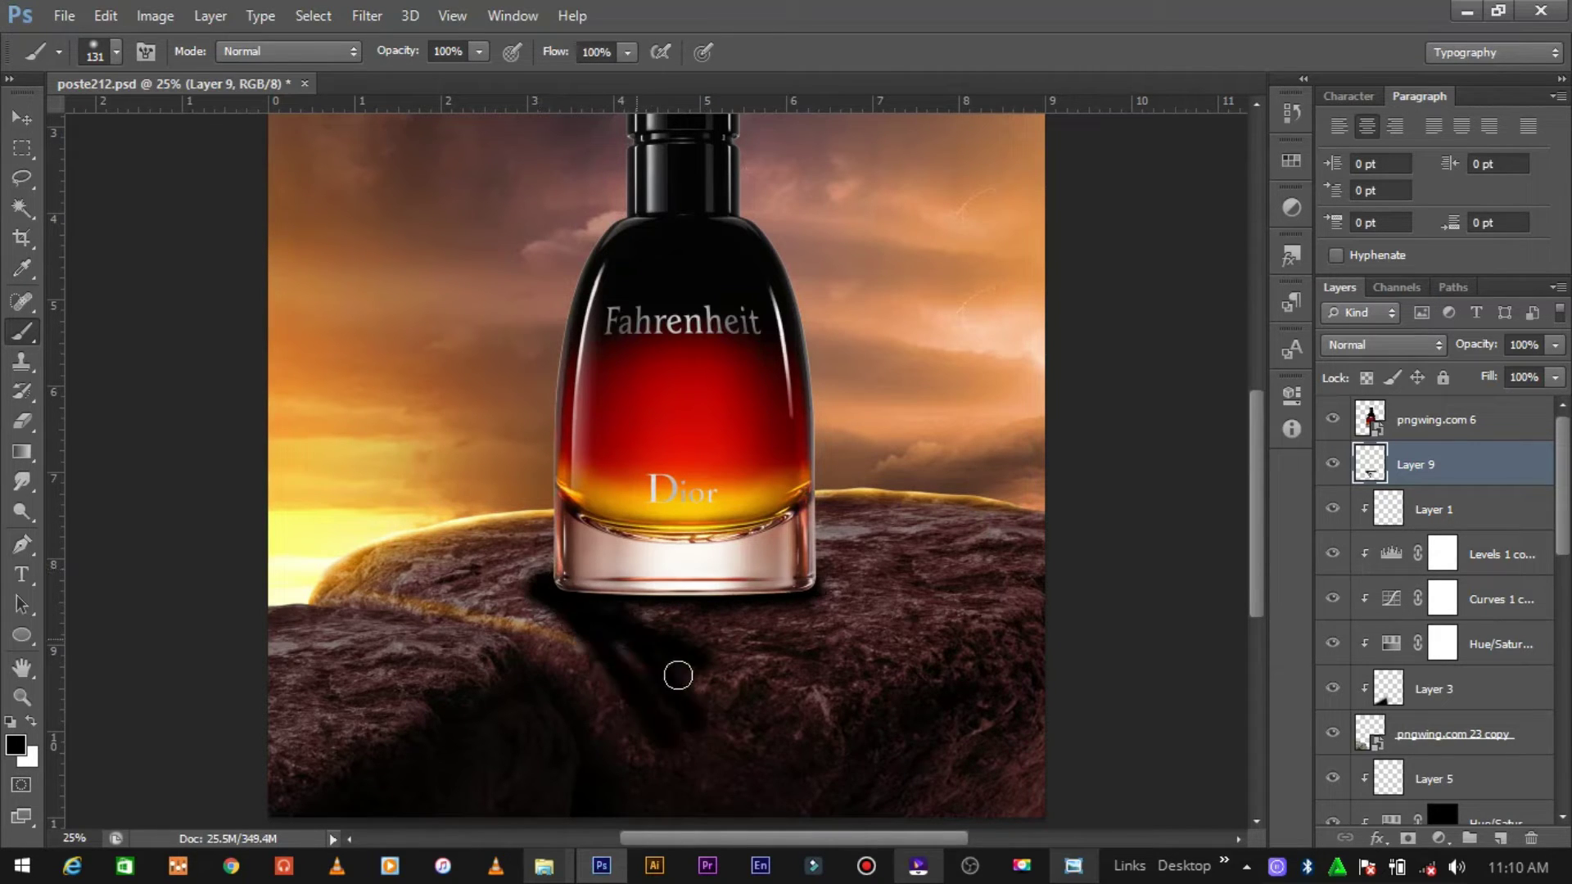
Step: Widen and darken the shadow under the bottle with a 298 px brush
right_click(831, 646)
left_click_drag(1036, 602, 1049, 601)
left_click_drag(674, 646, 801, 678)
scroll(801, 678, "down", 3)
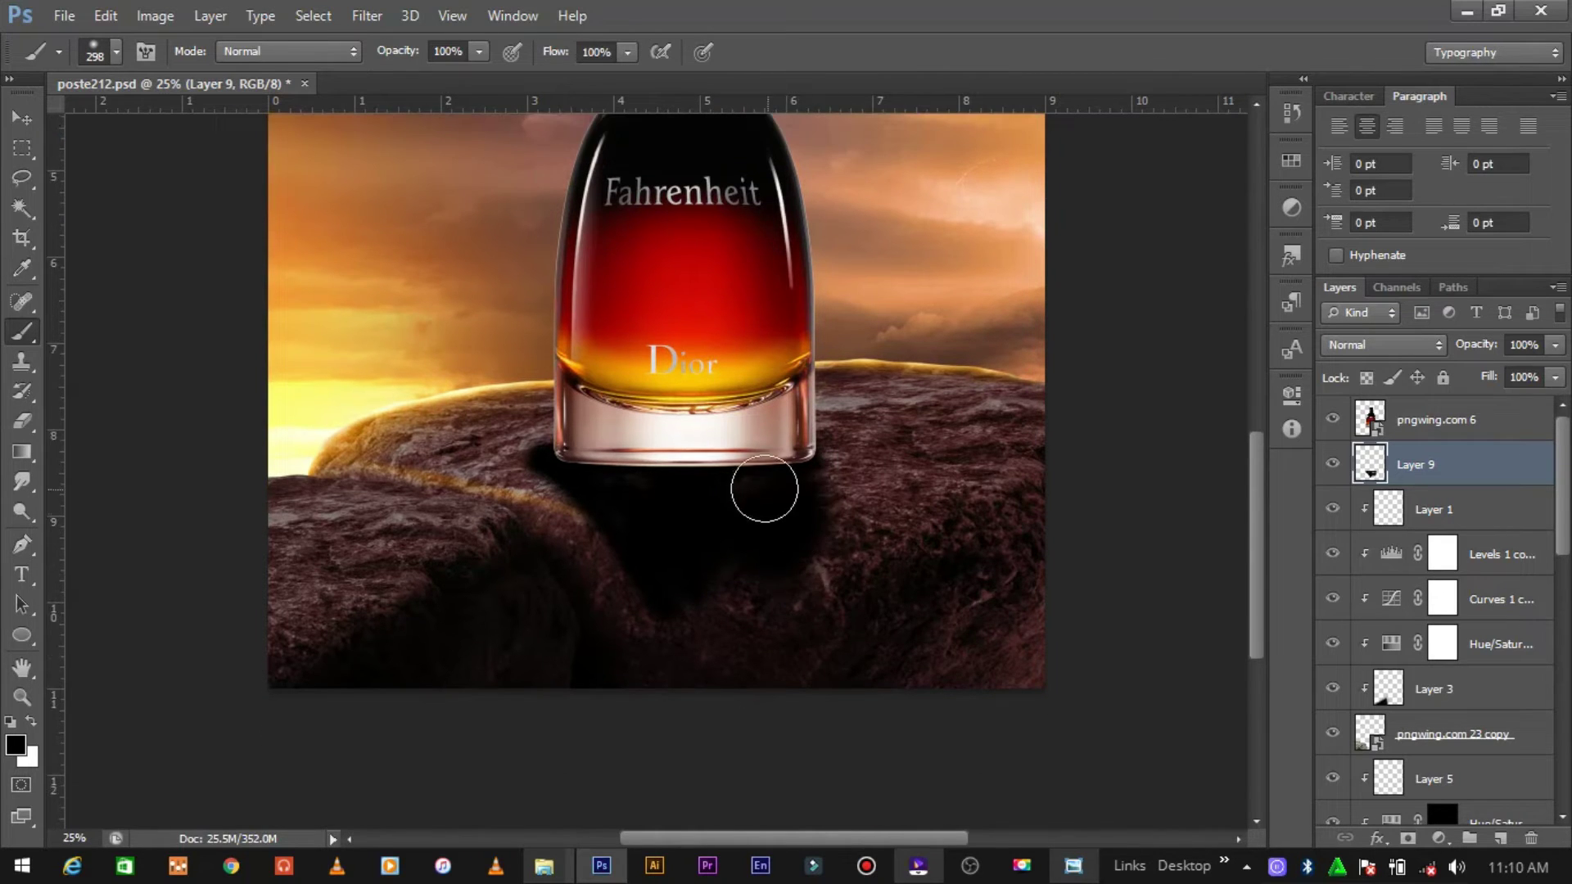
mouse_move(784, 618)
left_mouse_down()
mouse_move(628, 540)
mouse_move(666, 660)
mouse_move(817, 535)
mouse_move(1015, 667)
mouse_move(831, 483)
mouse_move(845, 467)
mouse_move(835, 653)
mouse_move(867, 625)
mouse_move(736, 671)
left_mouse_up()
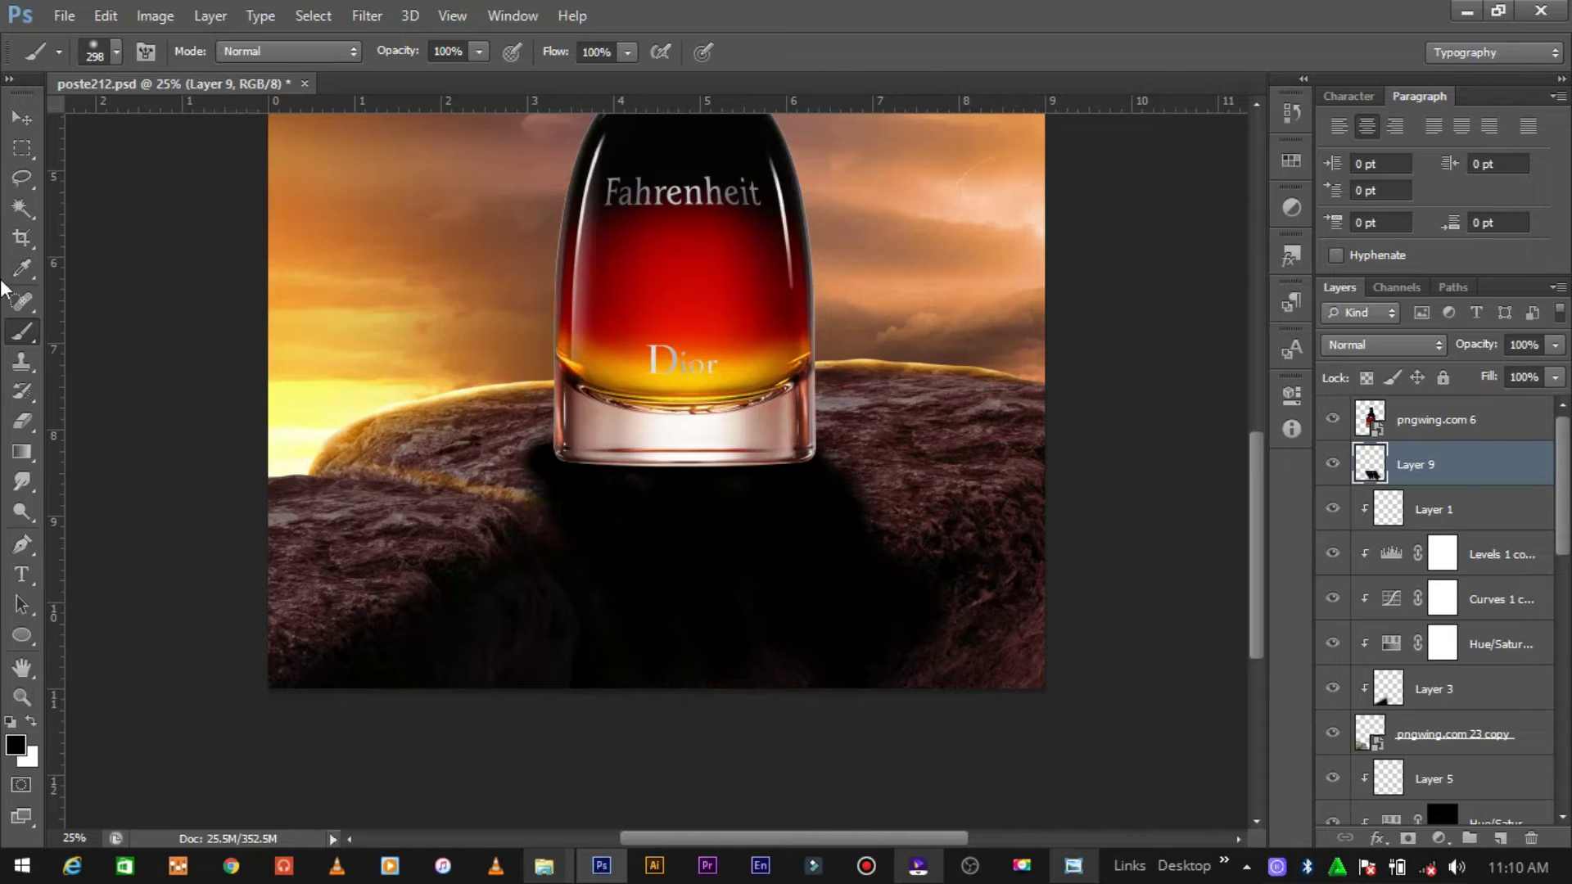
mouse_move(816, 491)
left_mouse_down()
mouse_move(788, 477)
mouse_move(684, 544)
left_mouse_up()
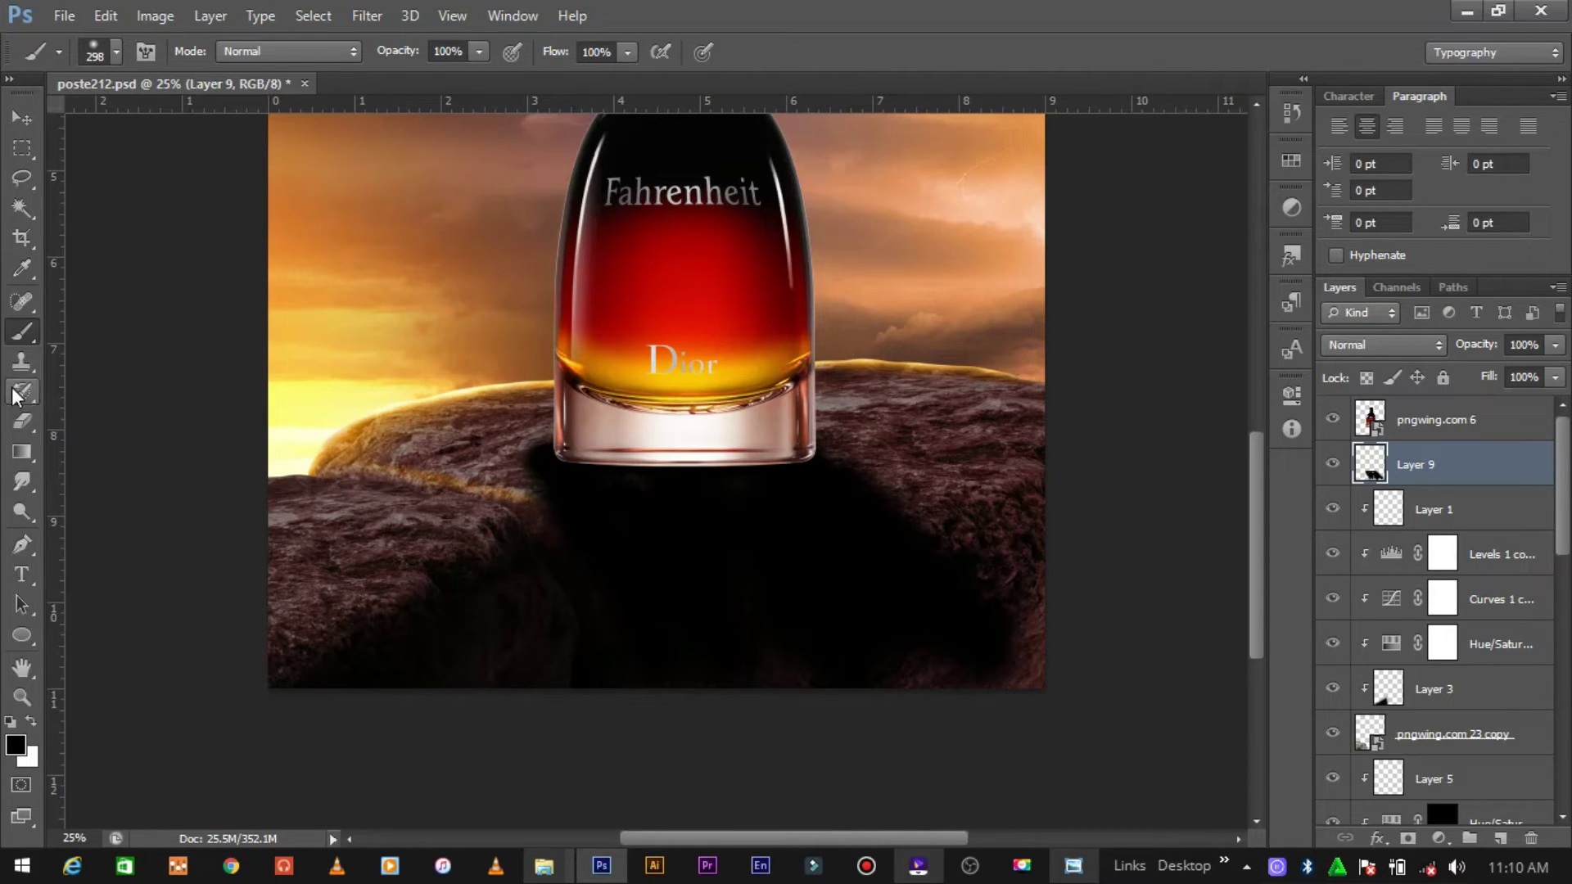
Step: Lighten the spread-out shadow below the bottle with a large 411 px eraser
left_click(23, 421)
right_click(826, 363)
left_click(1044, 413)
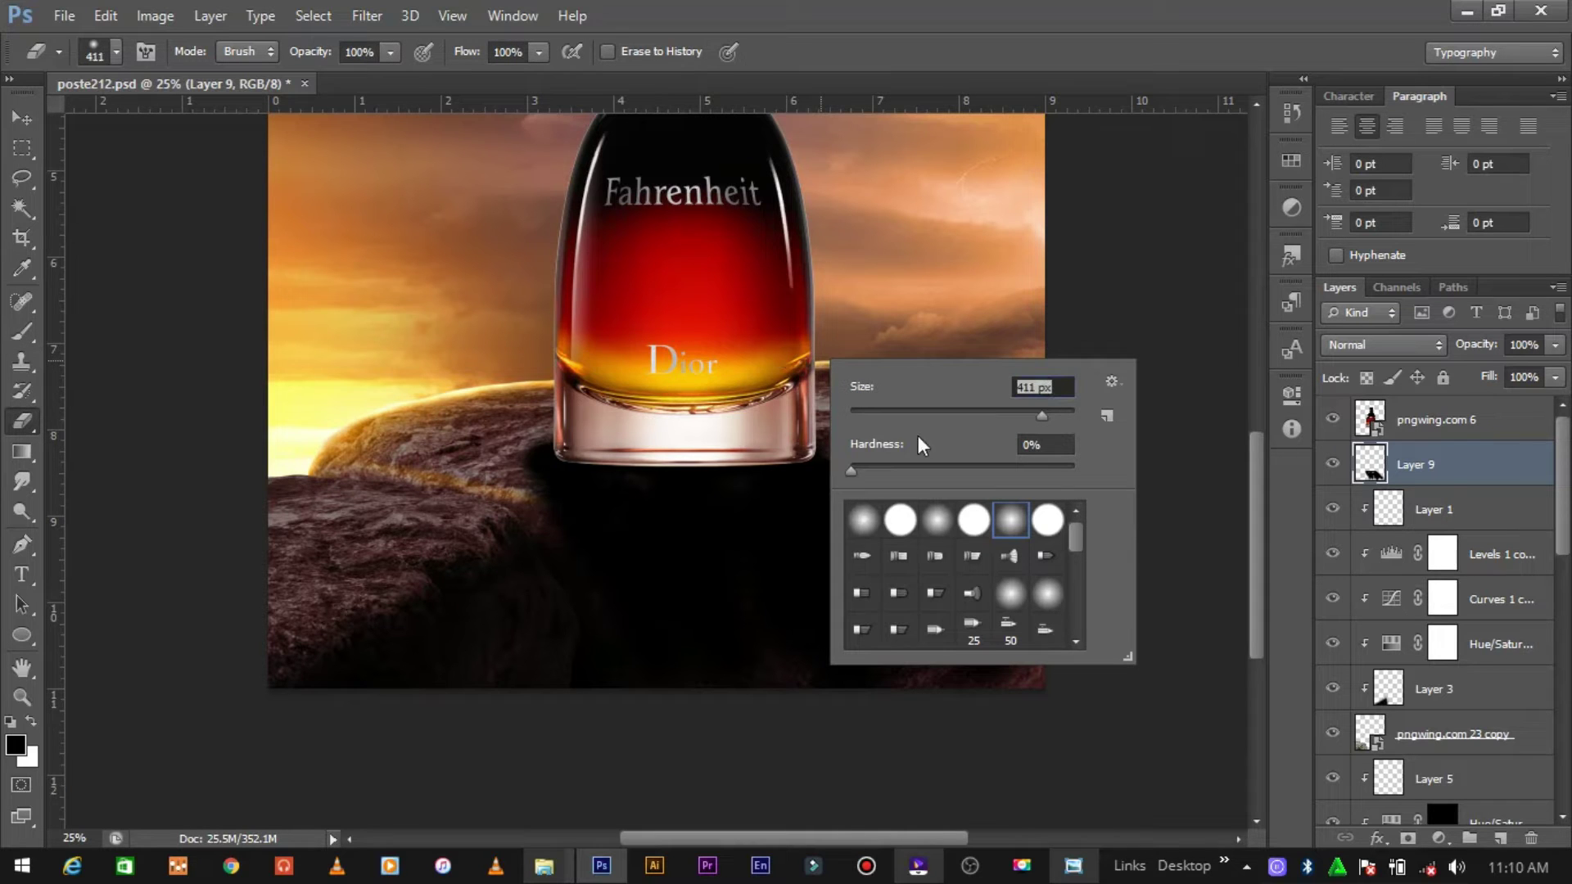
left_click(1066, 415)
left_click_drag(1061, 415, 1039, 416)
mouse_move(614, 579)
left_mouse_down()
mouse_move(937, 721)
mouse_move(965, 668)
left_mouse_up()
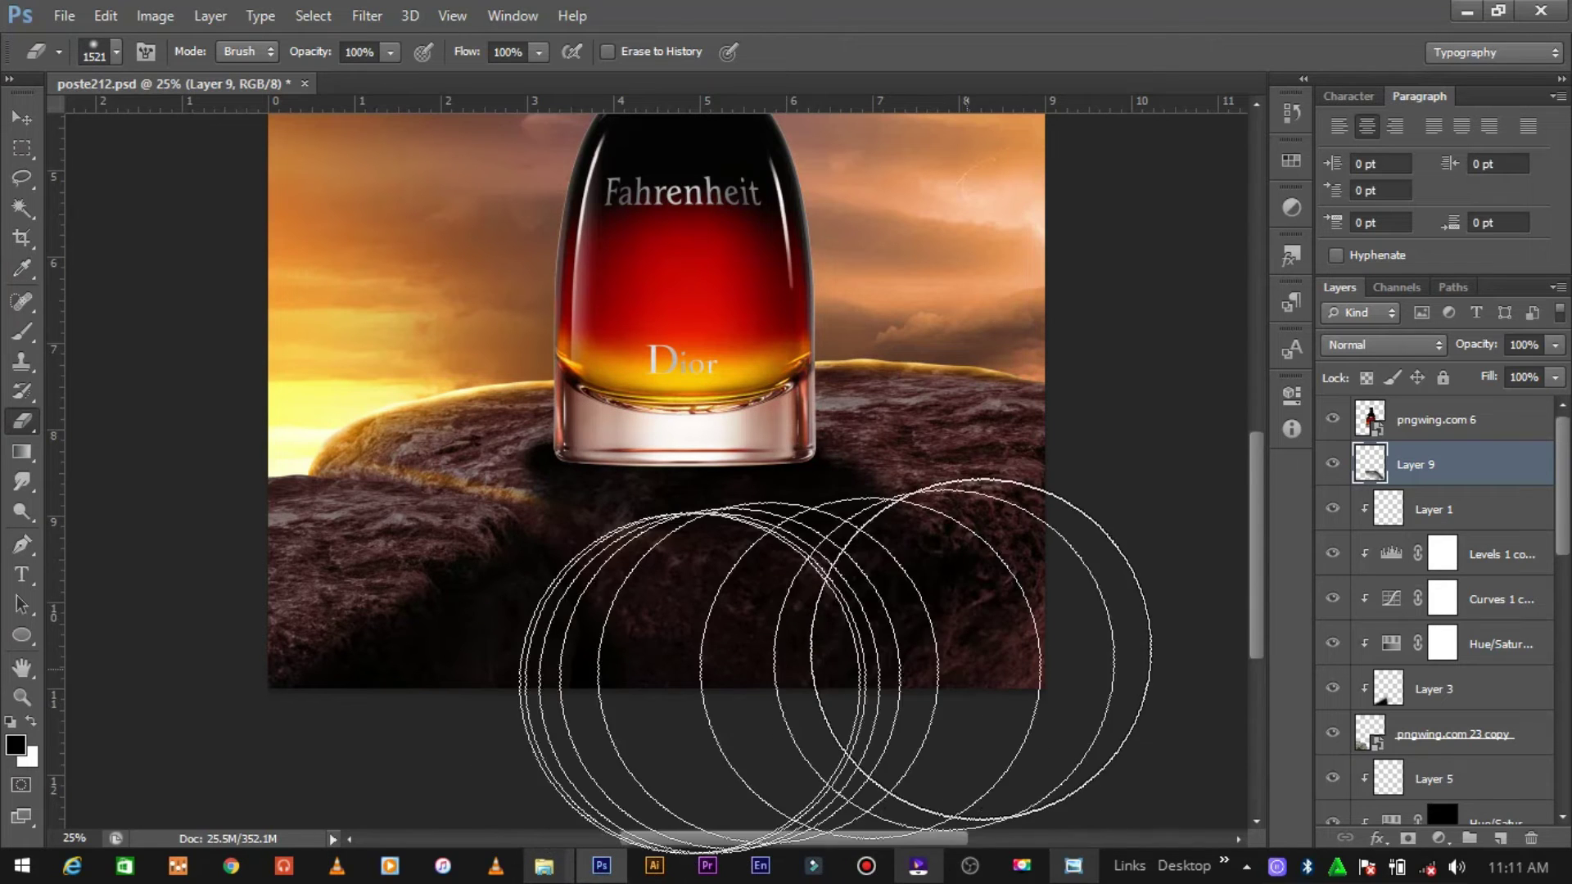
Step: Erase excess shadow left of the bottle with a roughly 195 px eraser
right_click(1167, 536)
left_click_drag(1167, 536, 1118, 536)
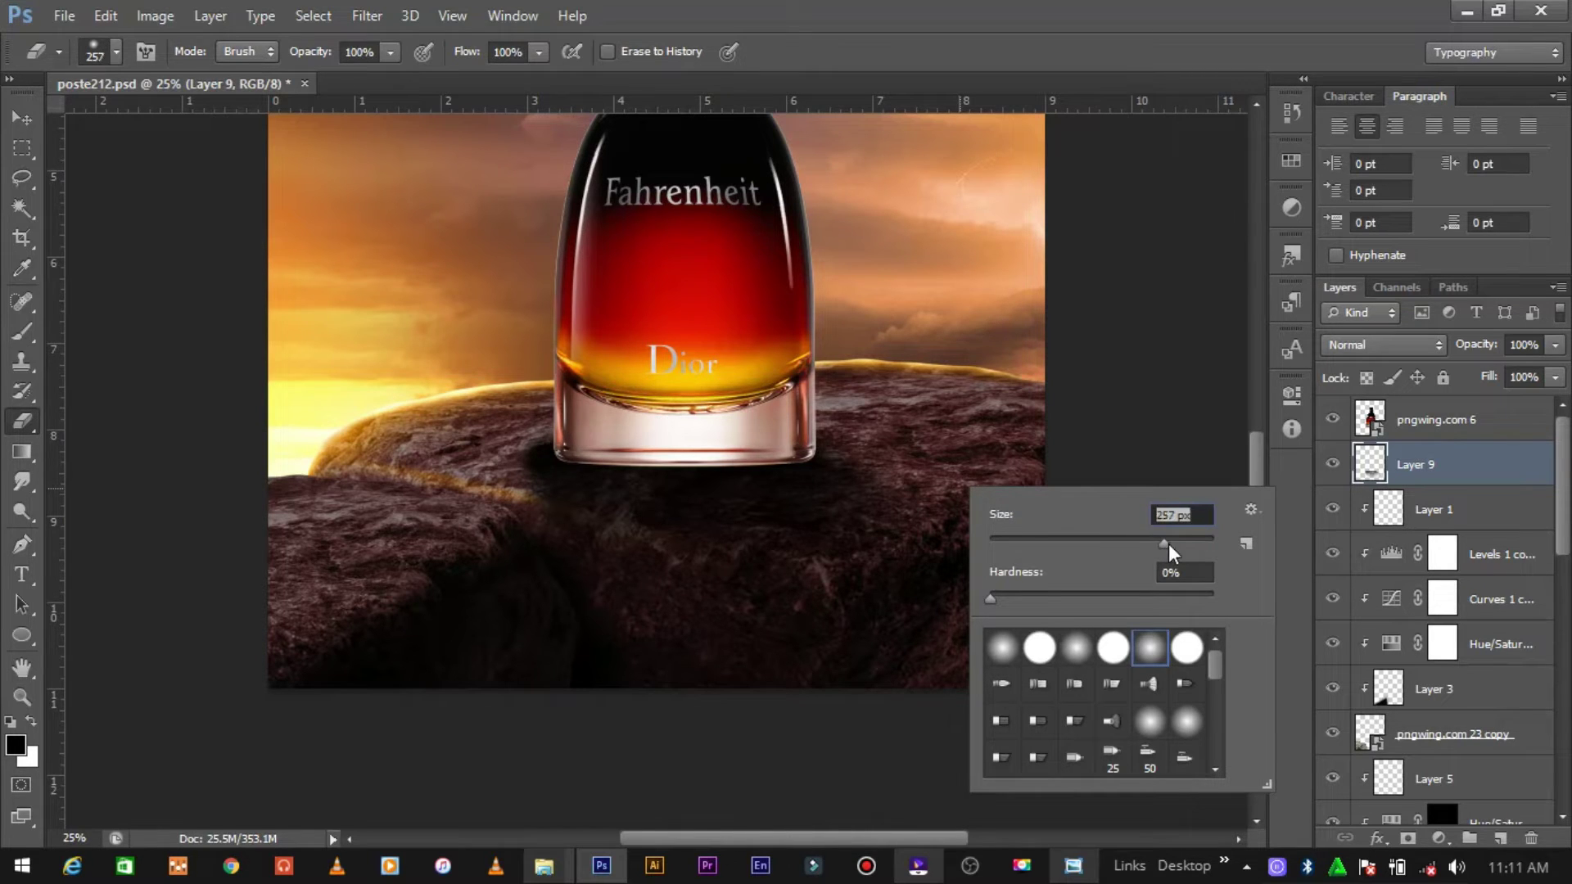
left_click(492, 458)
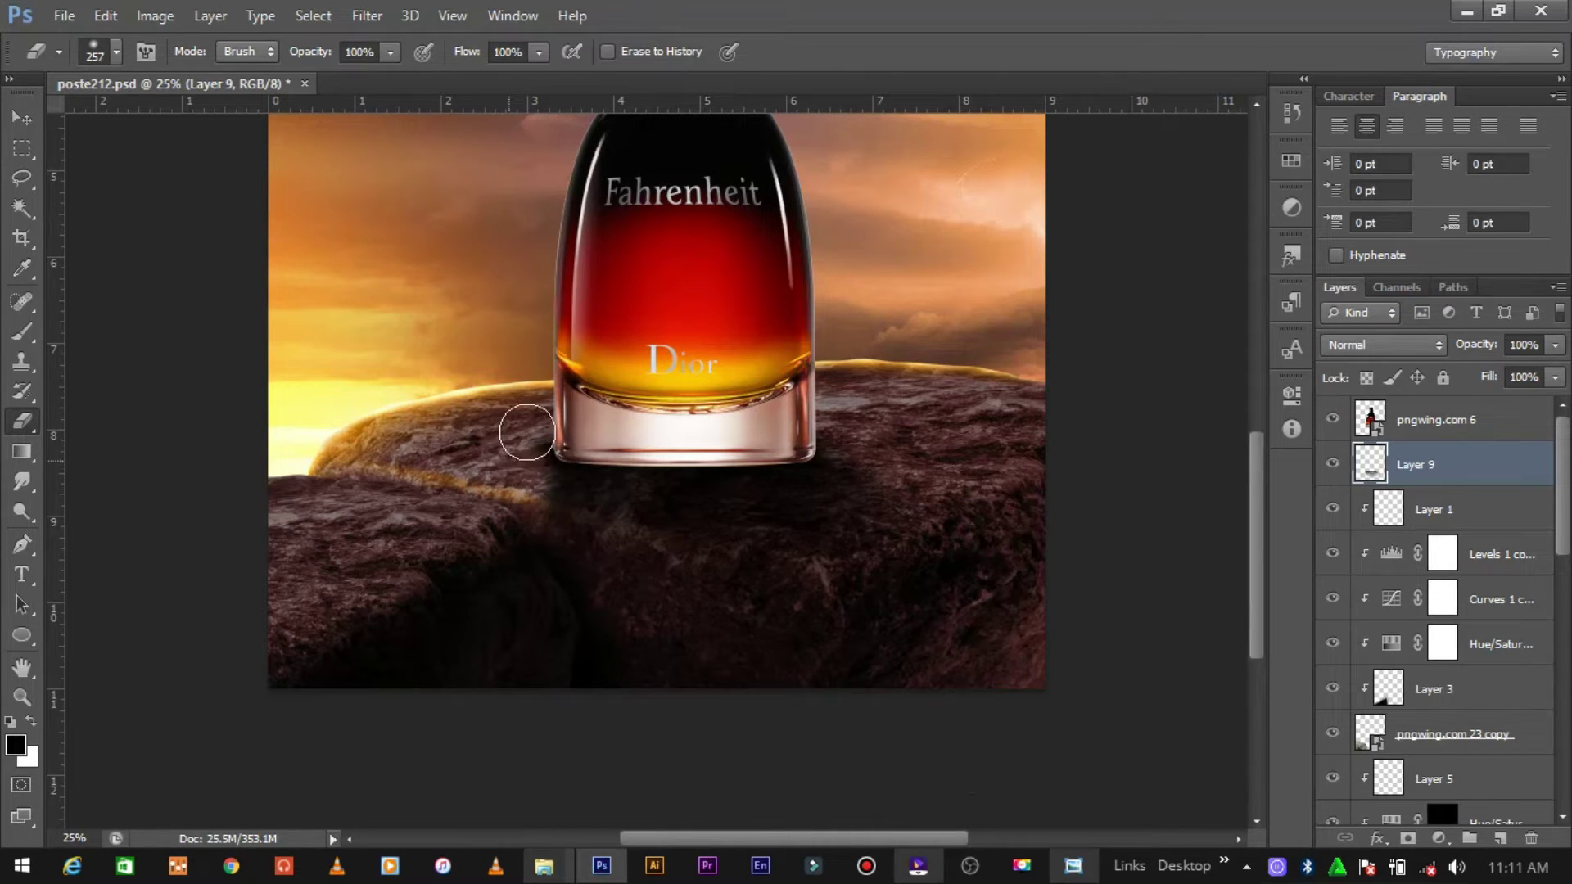
left_click_drag(568, 572, 543, 564)
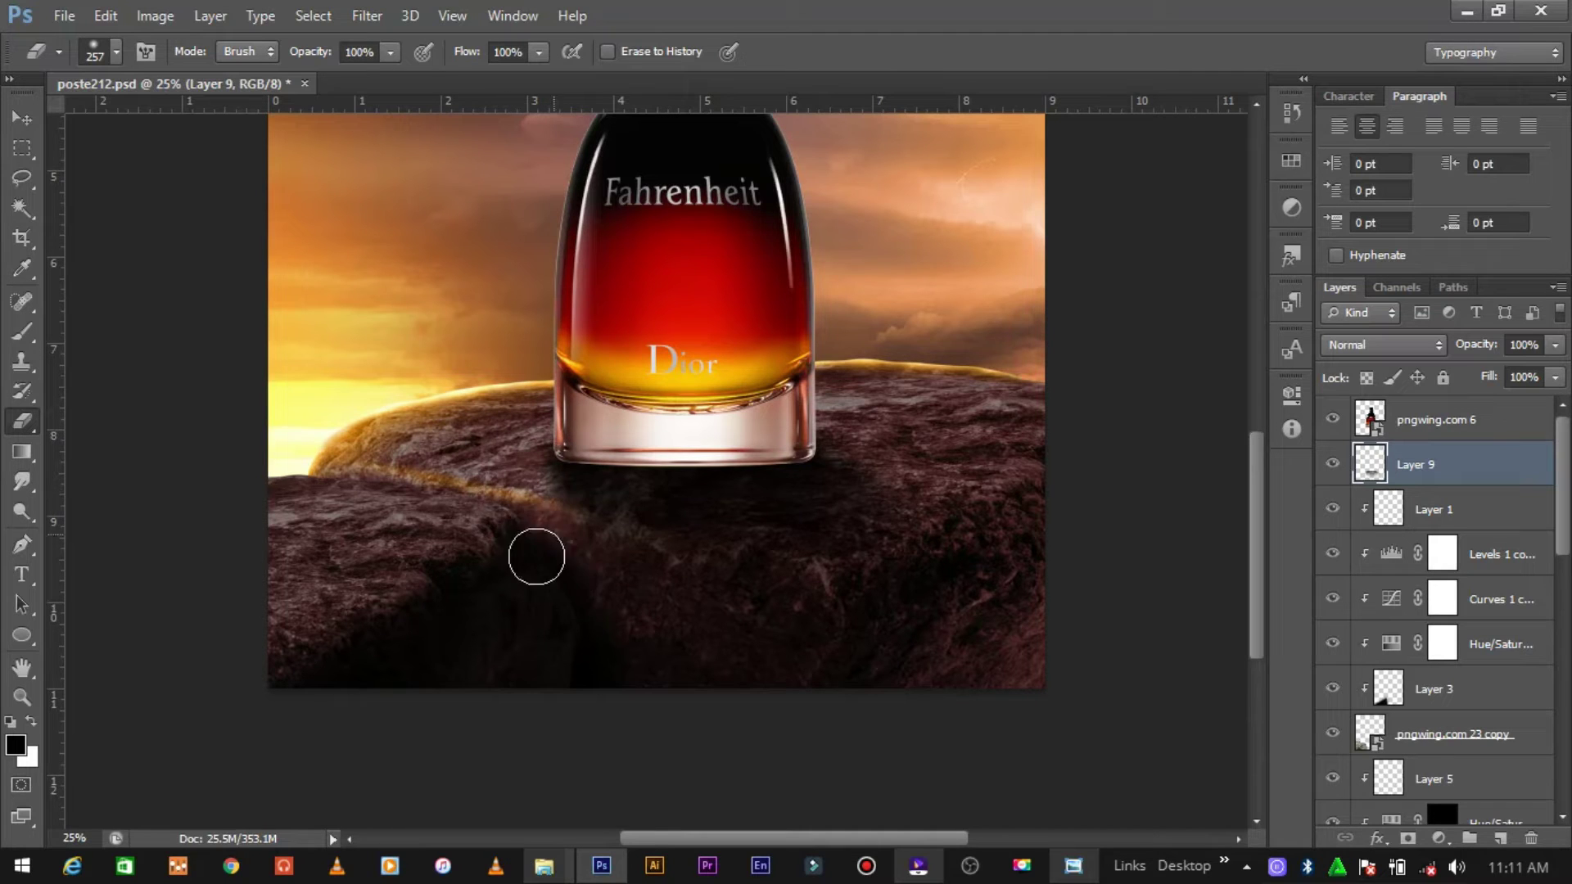
key("ctrl+minus")
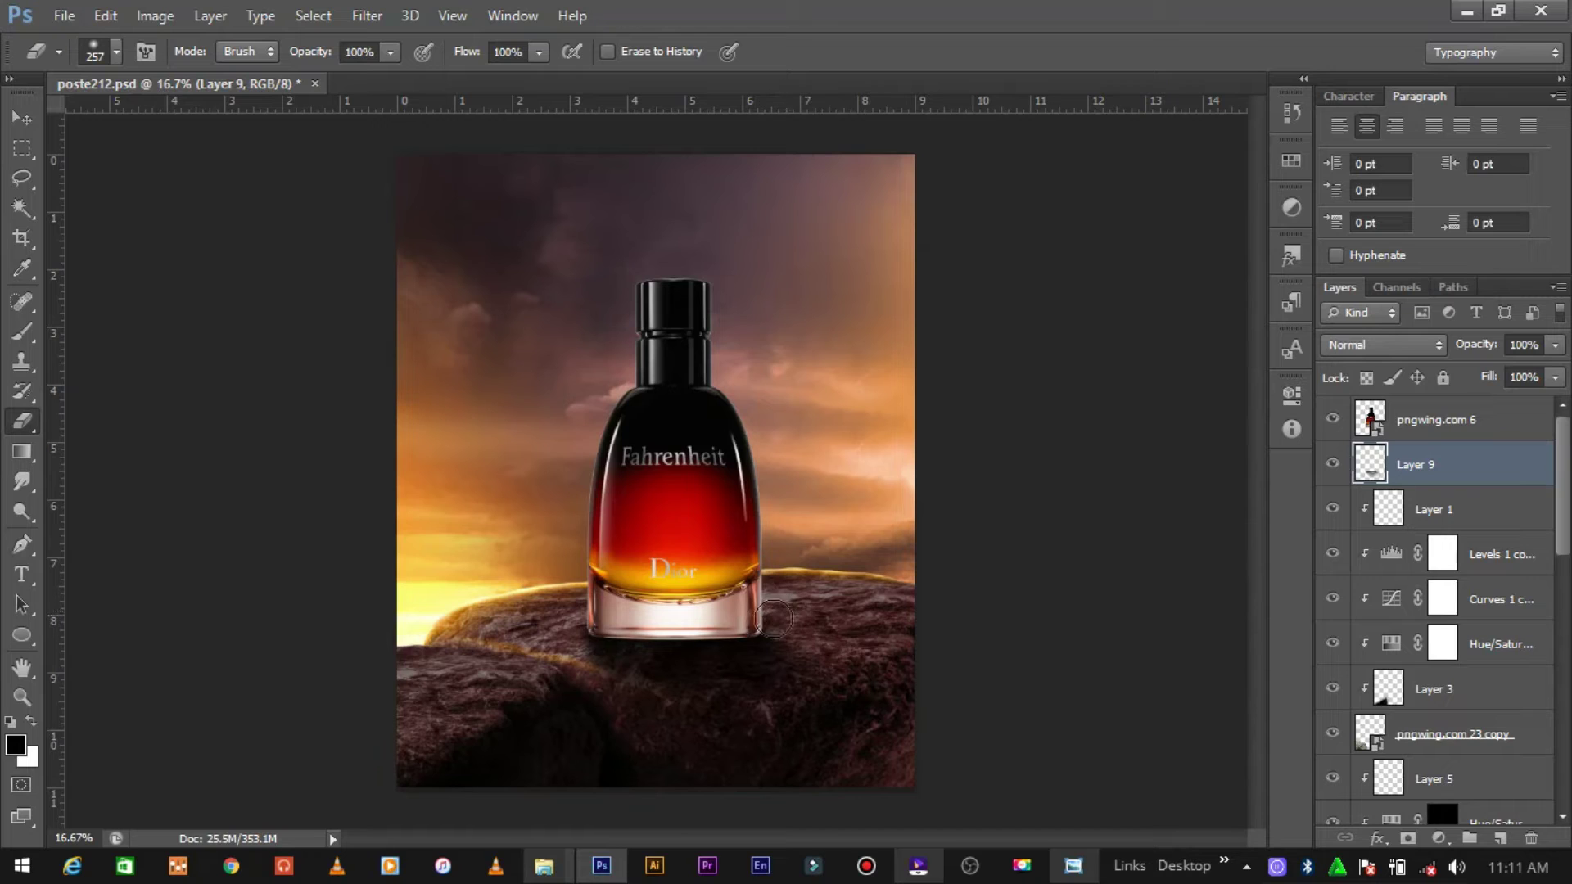
left_click(22, 119)
Step: Duplicate the shadow layer as an Overlay copy and lower Layer 9's fill to 19%
key("ctrl+j")
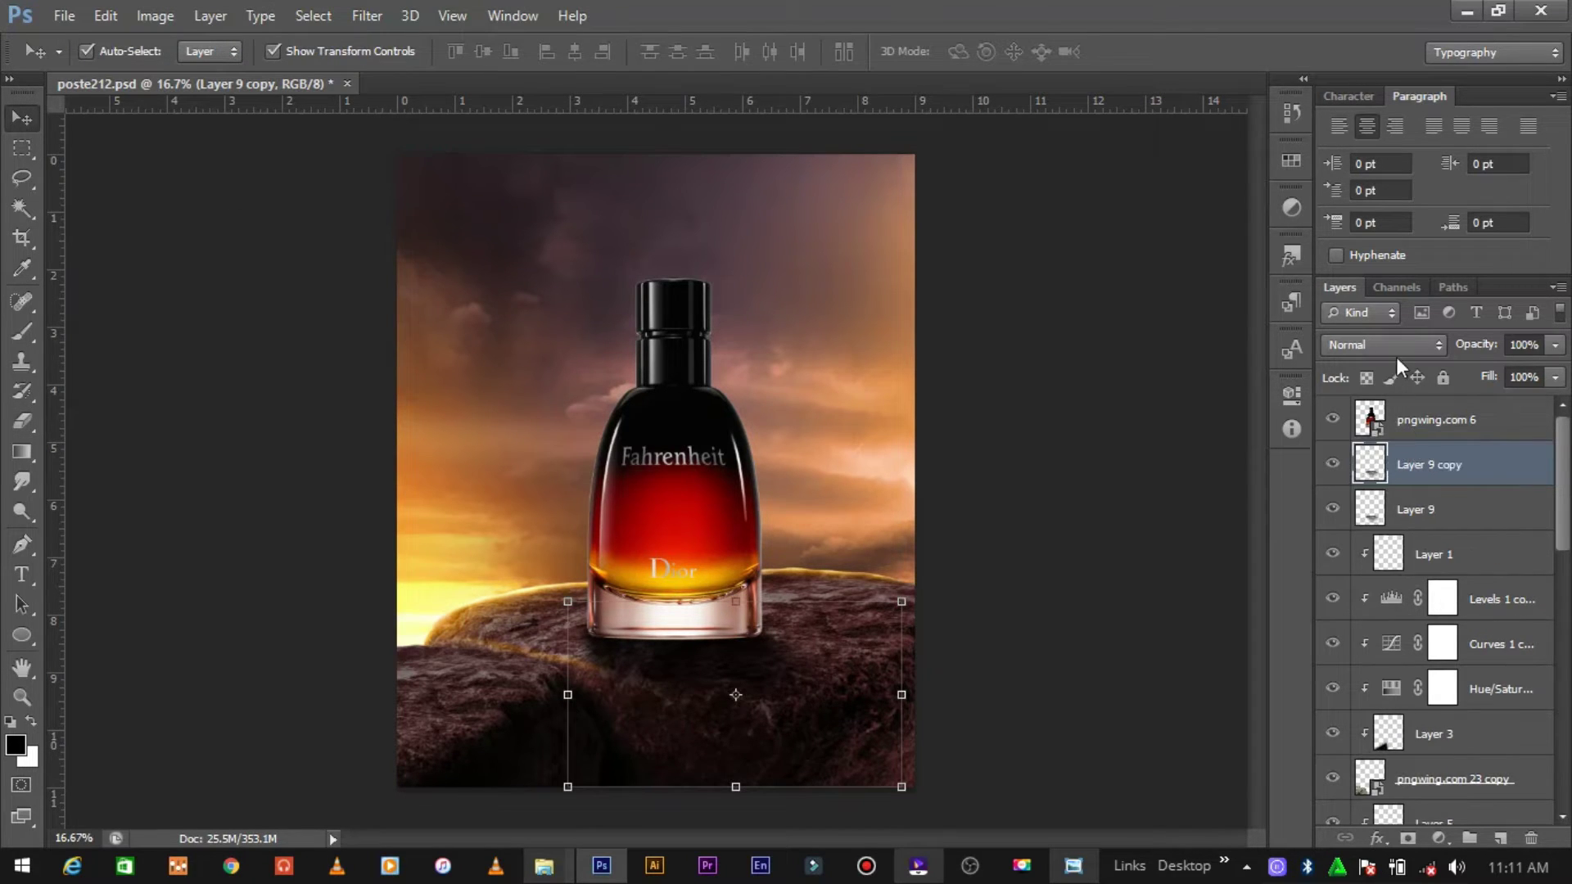
left_click(1383, 345)
left_click(1338, 289)
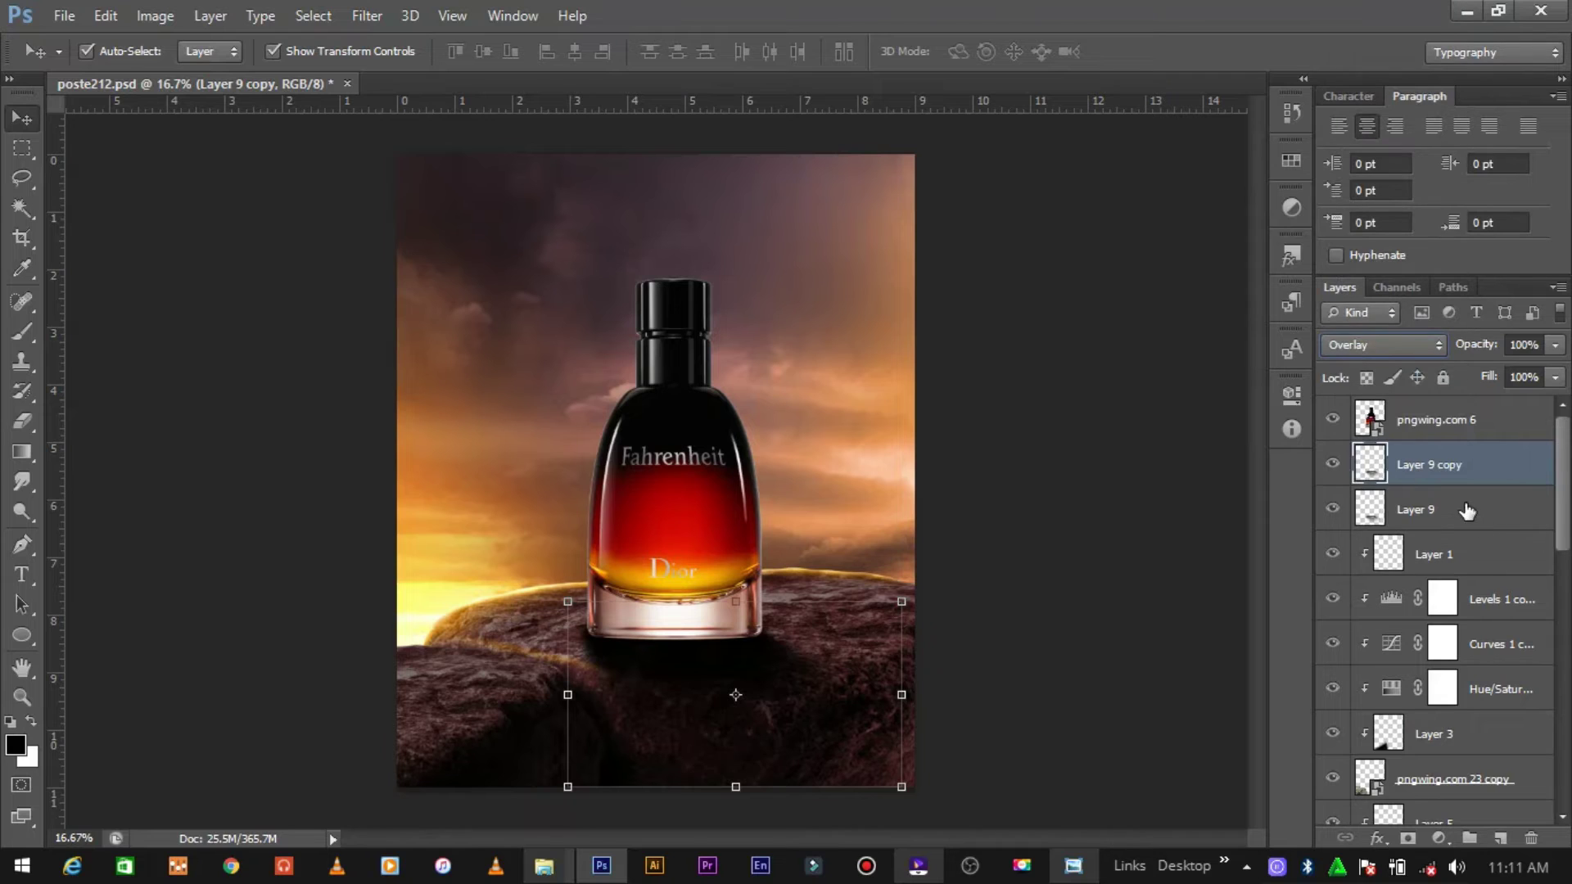
left_click(1467, 511)
left_click(1555, 377)
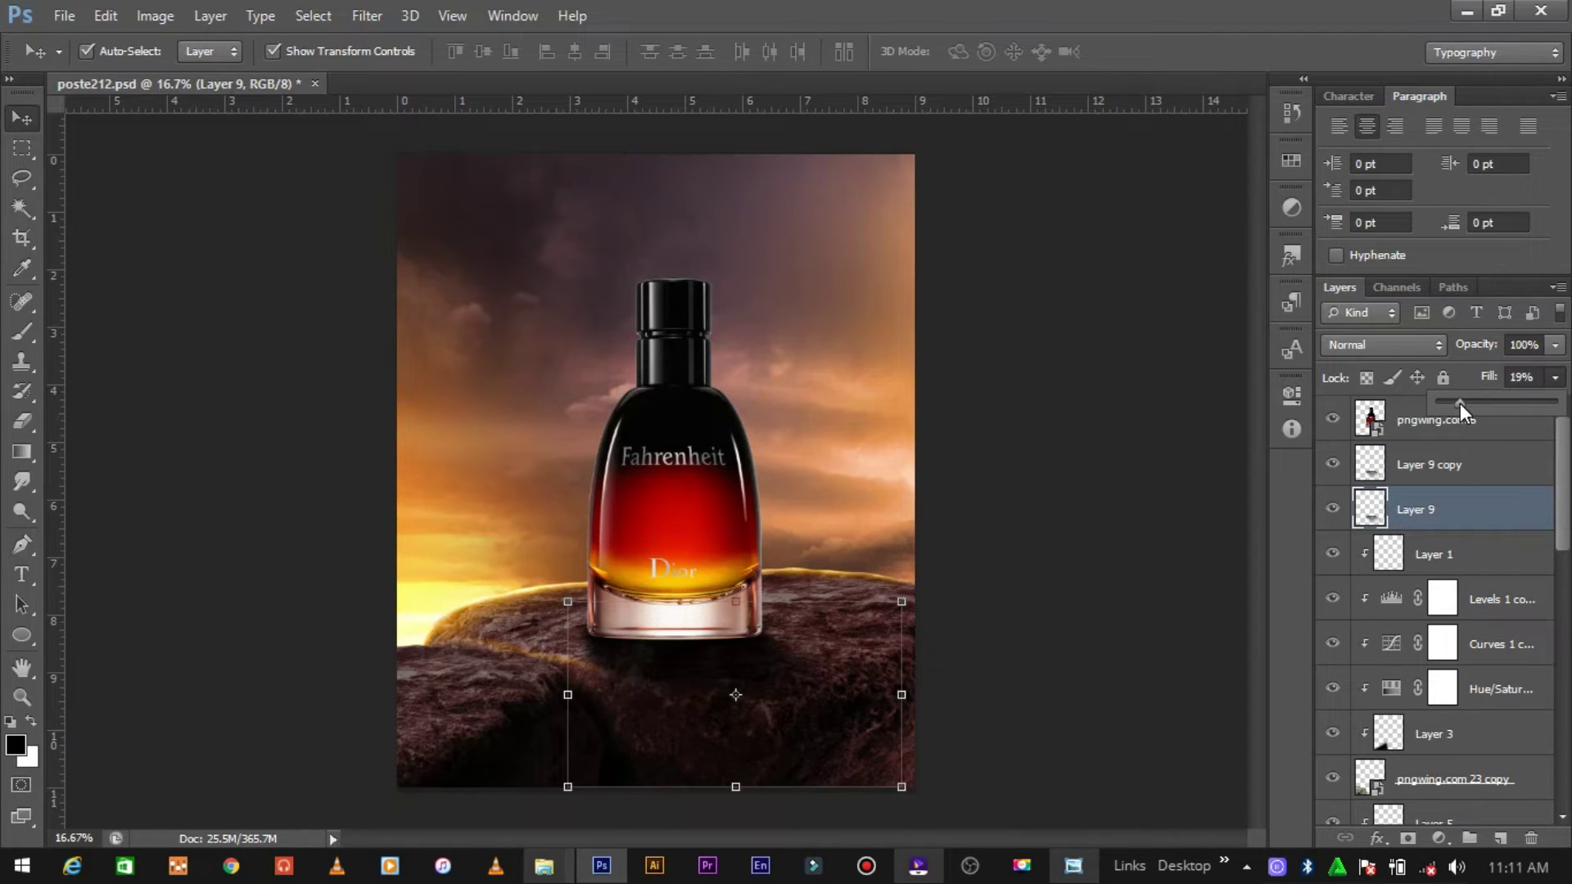
left_click(1099, 439)
key("ctrl+plus")
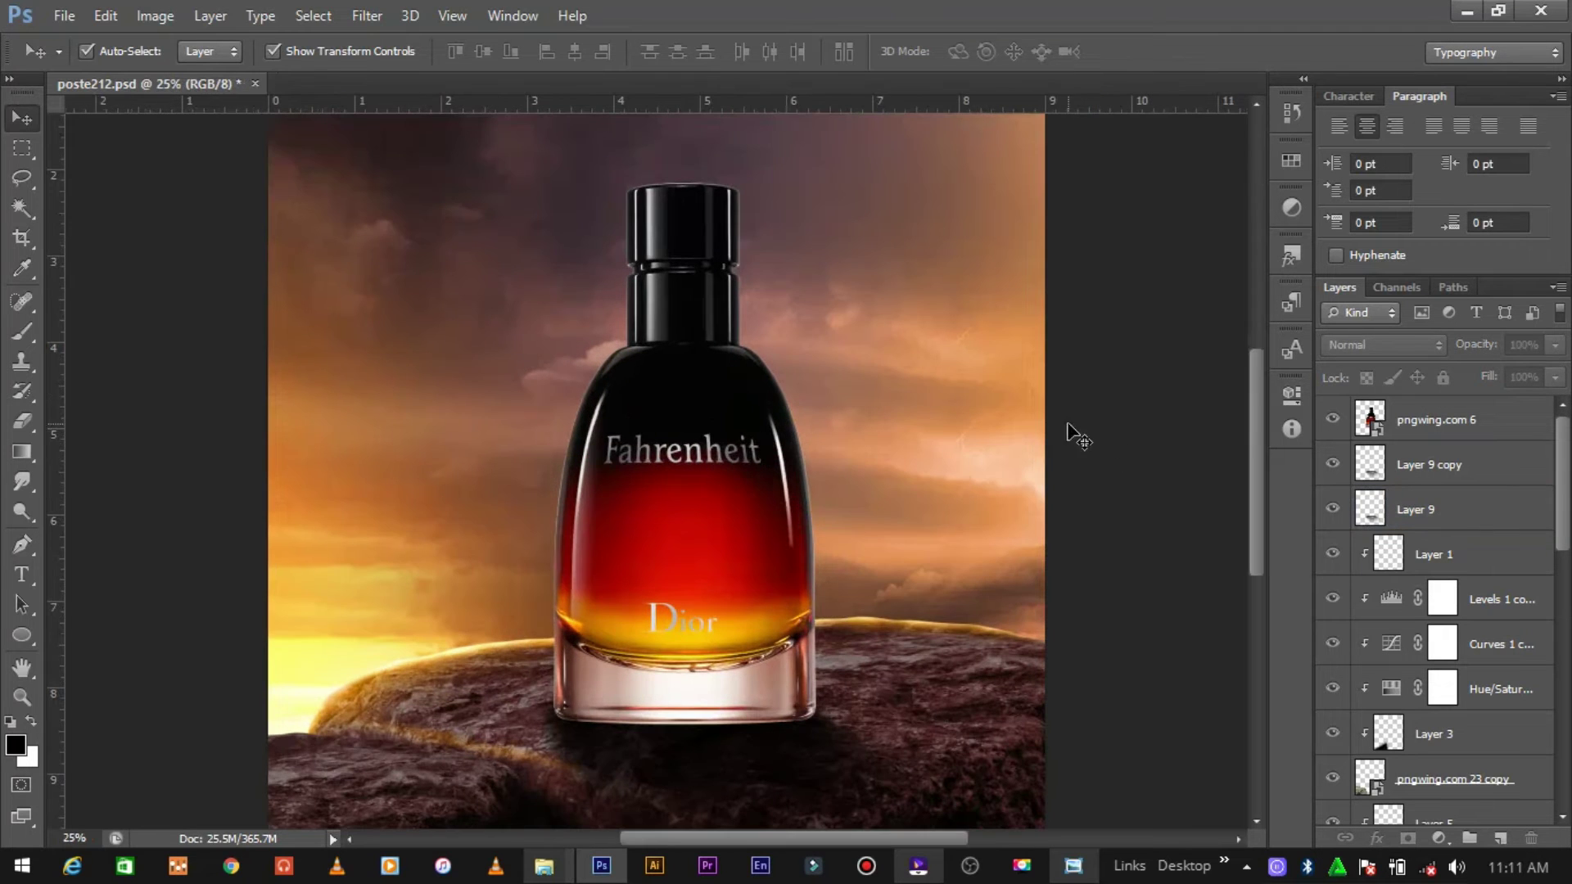
Step: Add a new Layer 10 clipped to the pngwing.com 6 bottle layer
left_click(1443, 427)
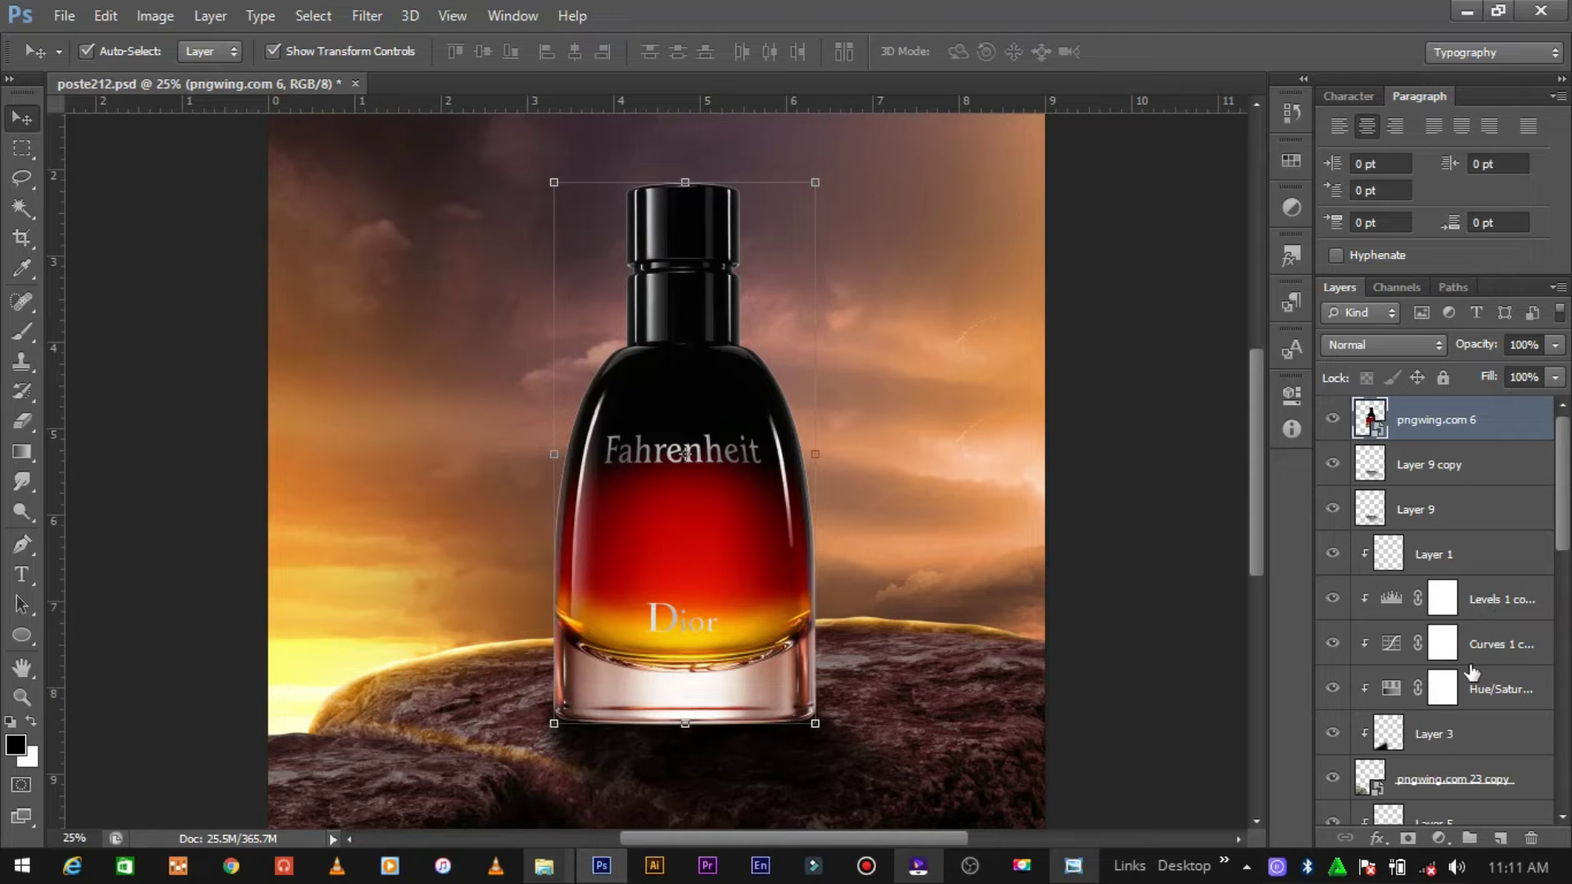
left_click(1501, 837)
right_click(1433, 419)
left_click(1032, 379)
Step: Duplicate Levels 1 copy as Levels 1 copy 2 and move it above the bottle layer
right_click(1501, 651)
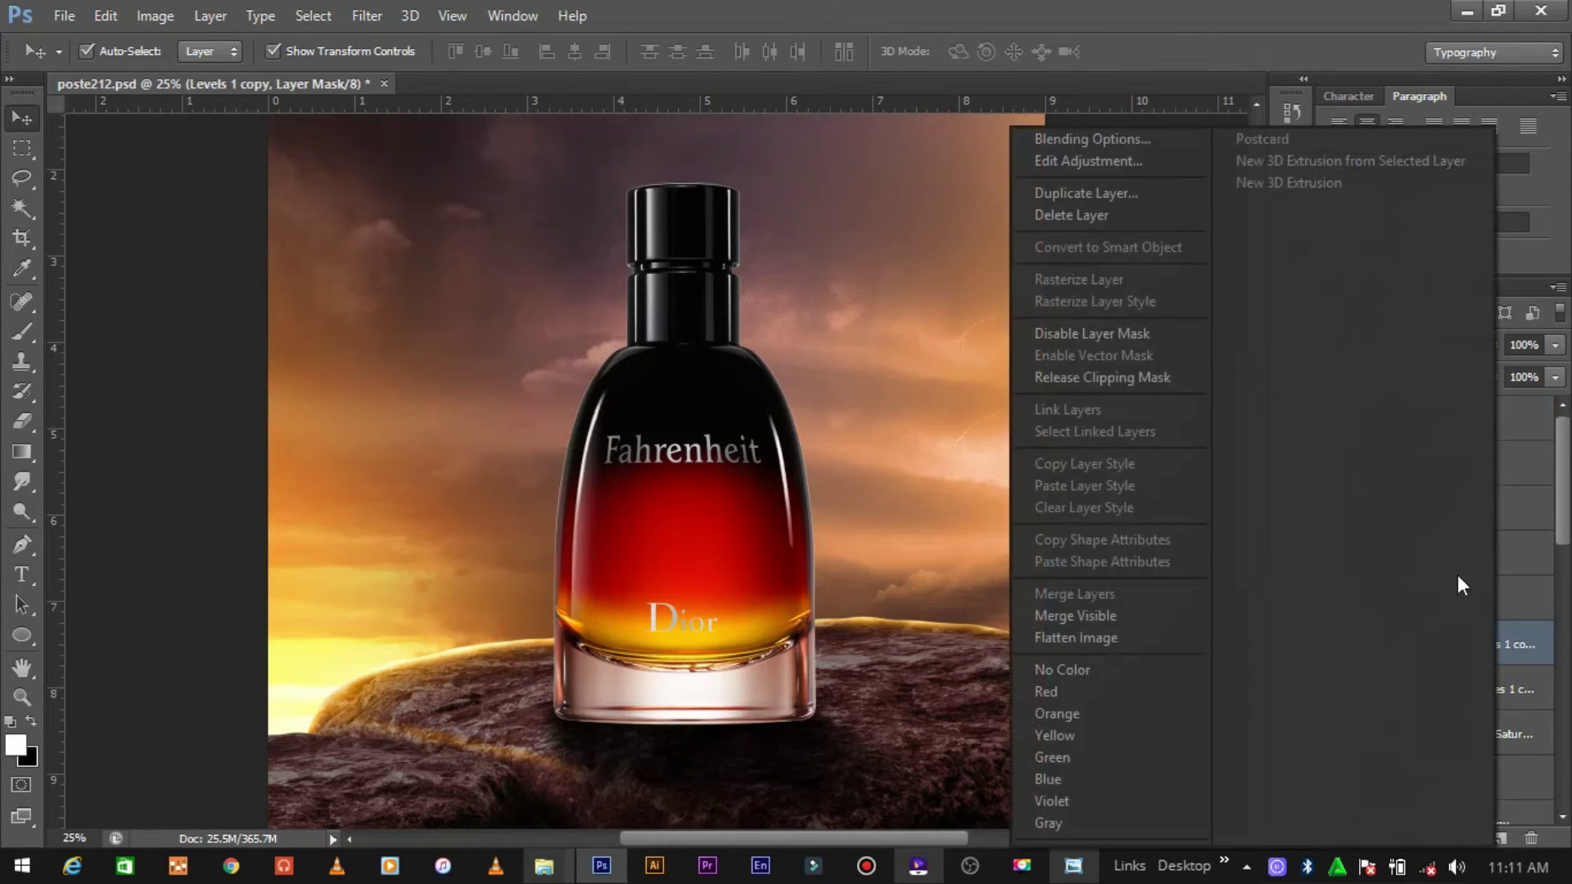
left_click(1093, 193)
left_click(977, 260)
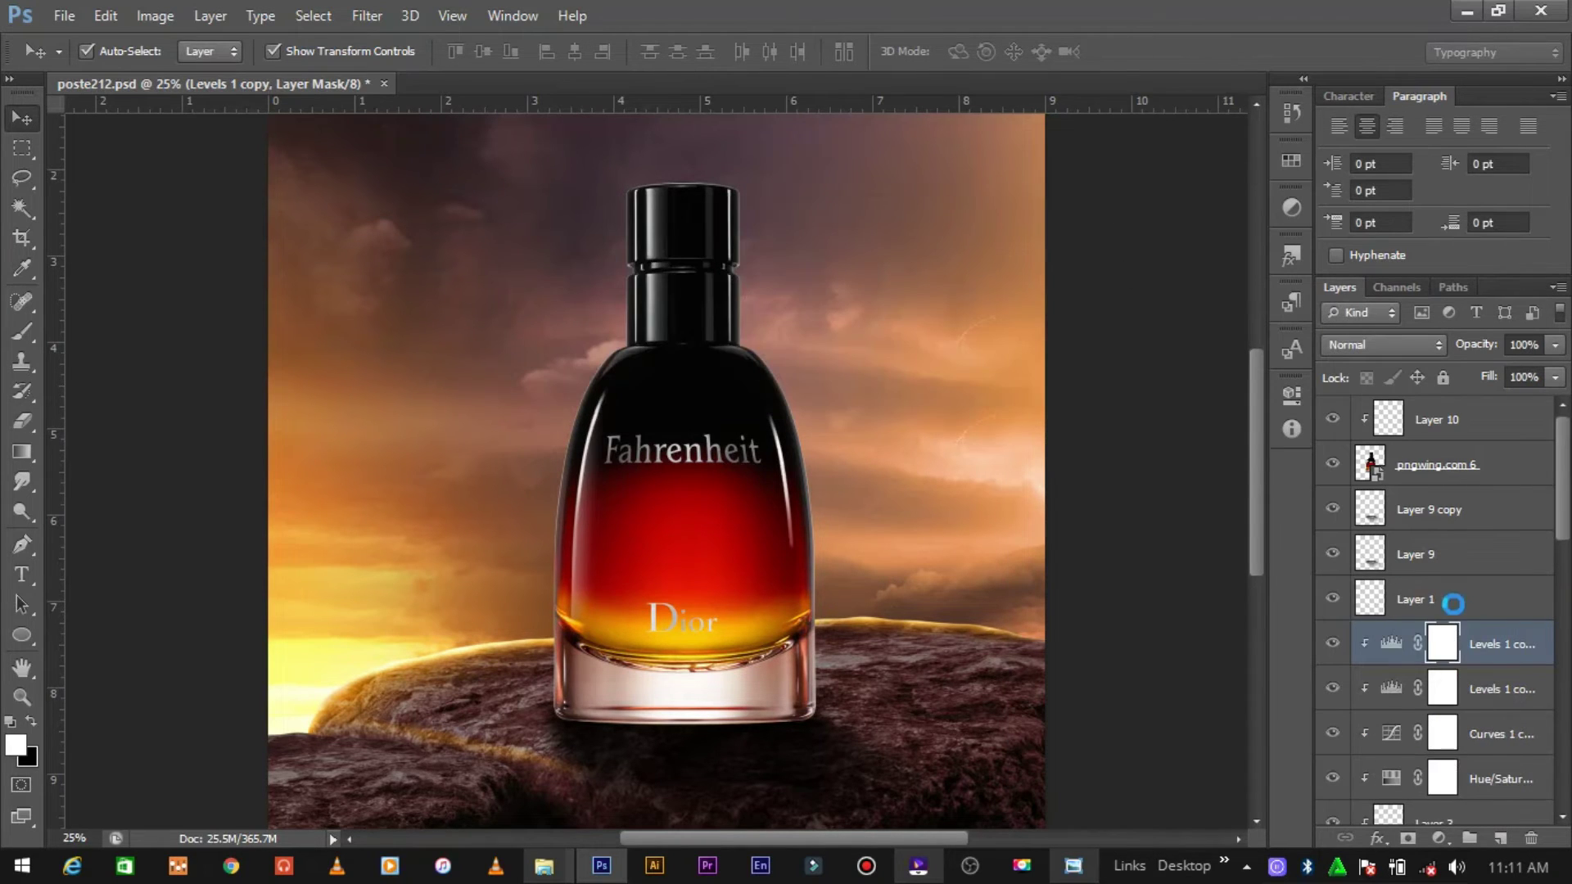
left_click_drag(1486, 645, 1412, 452)
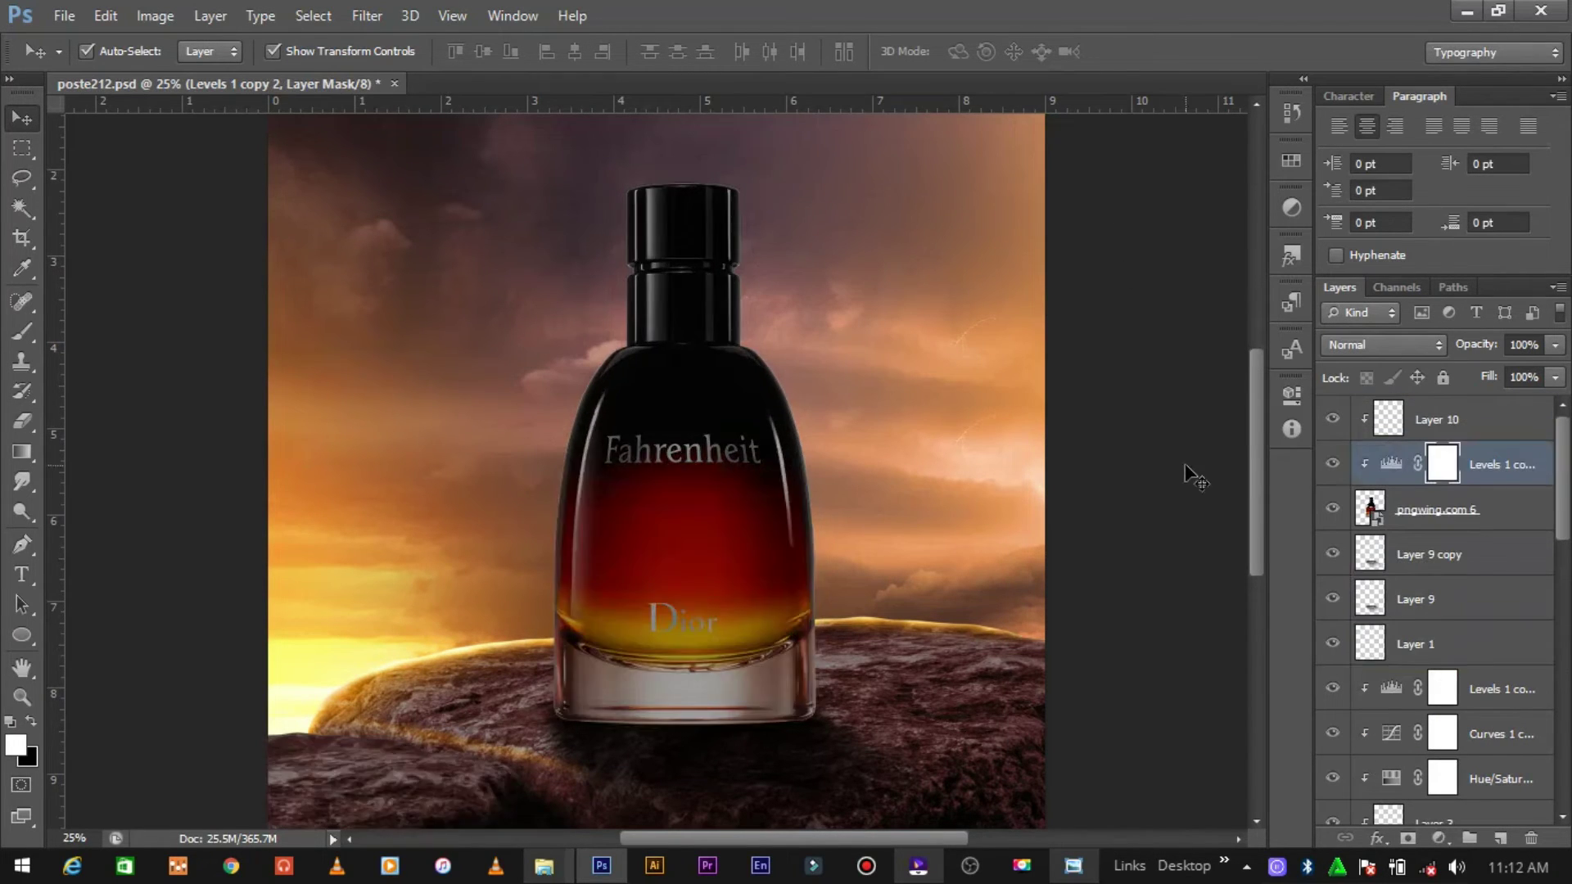
Step: Erase the Levels 1 copy 2 mask along the bottle's left and right edges
key("ctrl+minus")
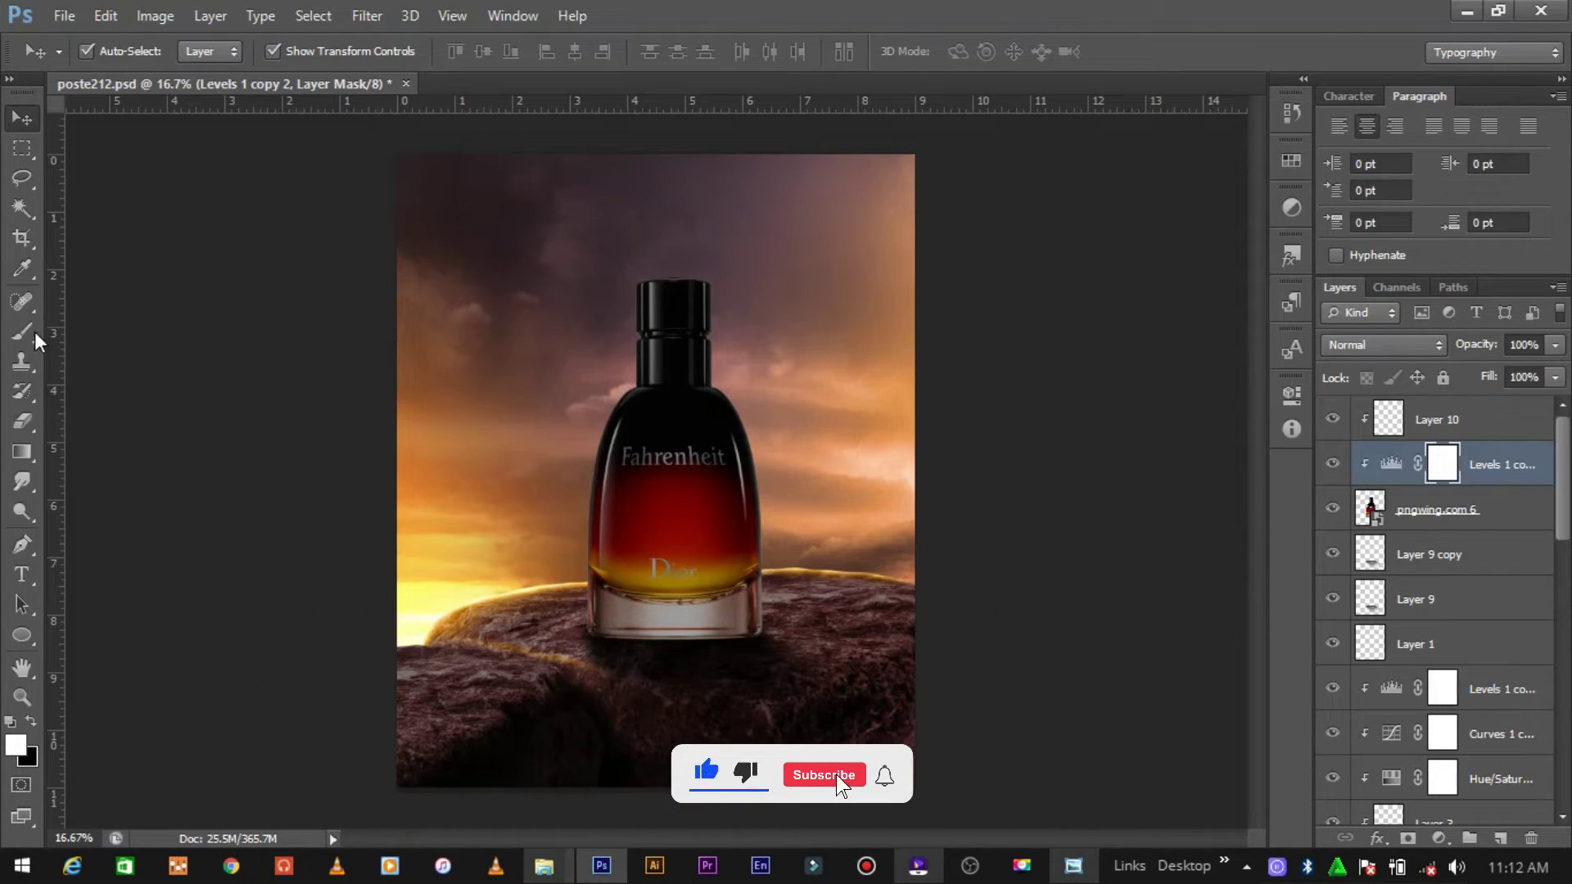
left_click(35, 334)
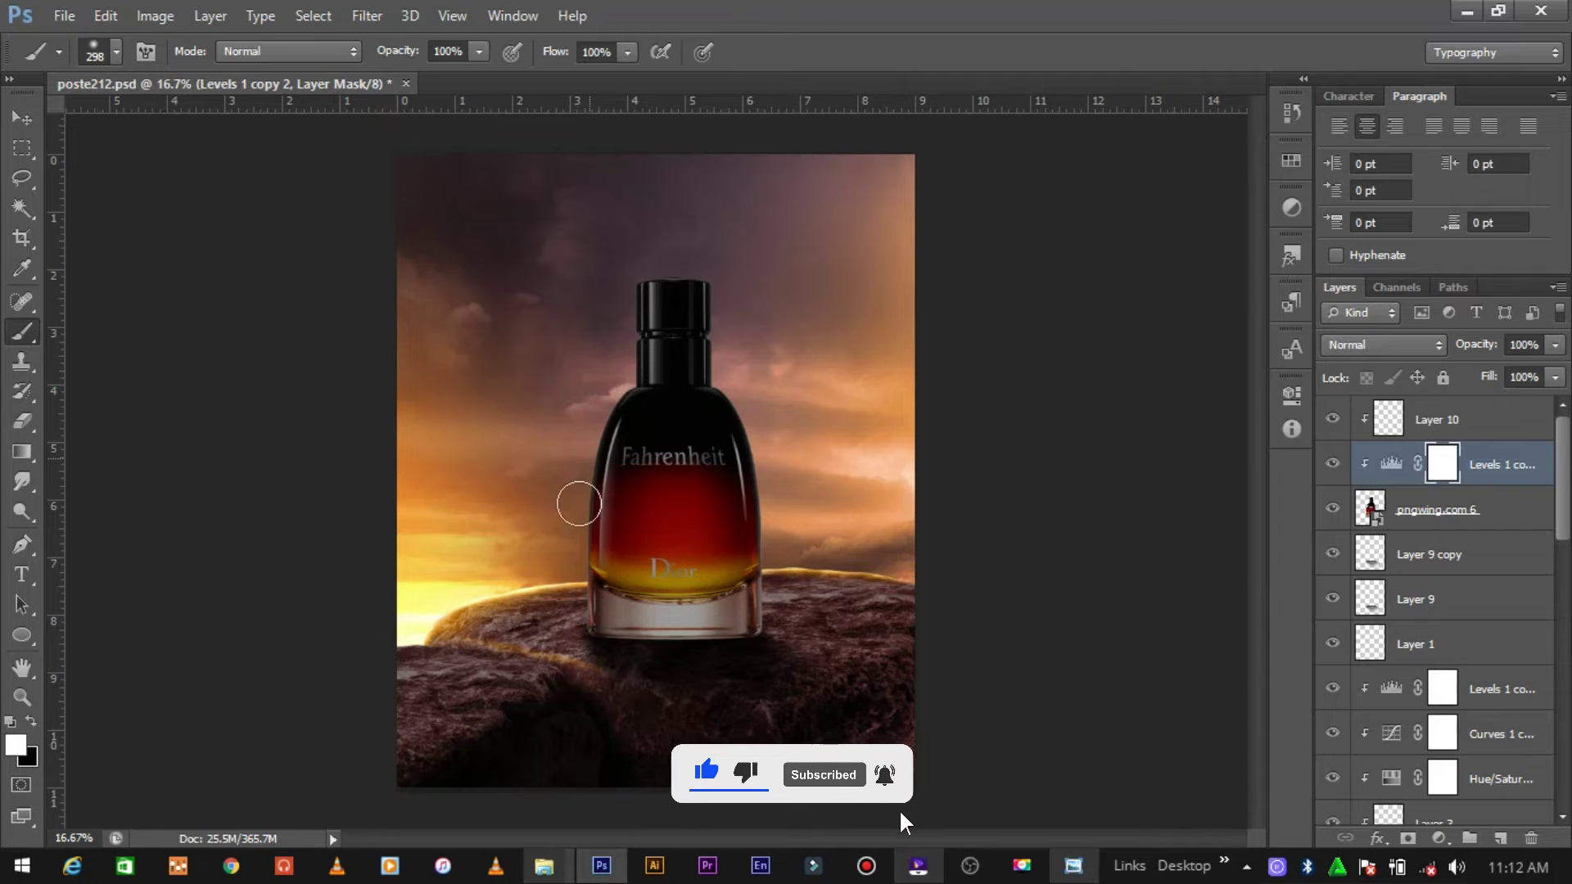
left_click(22, 421)
left_click_drag(596, 426, 572, 449)
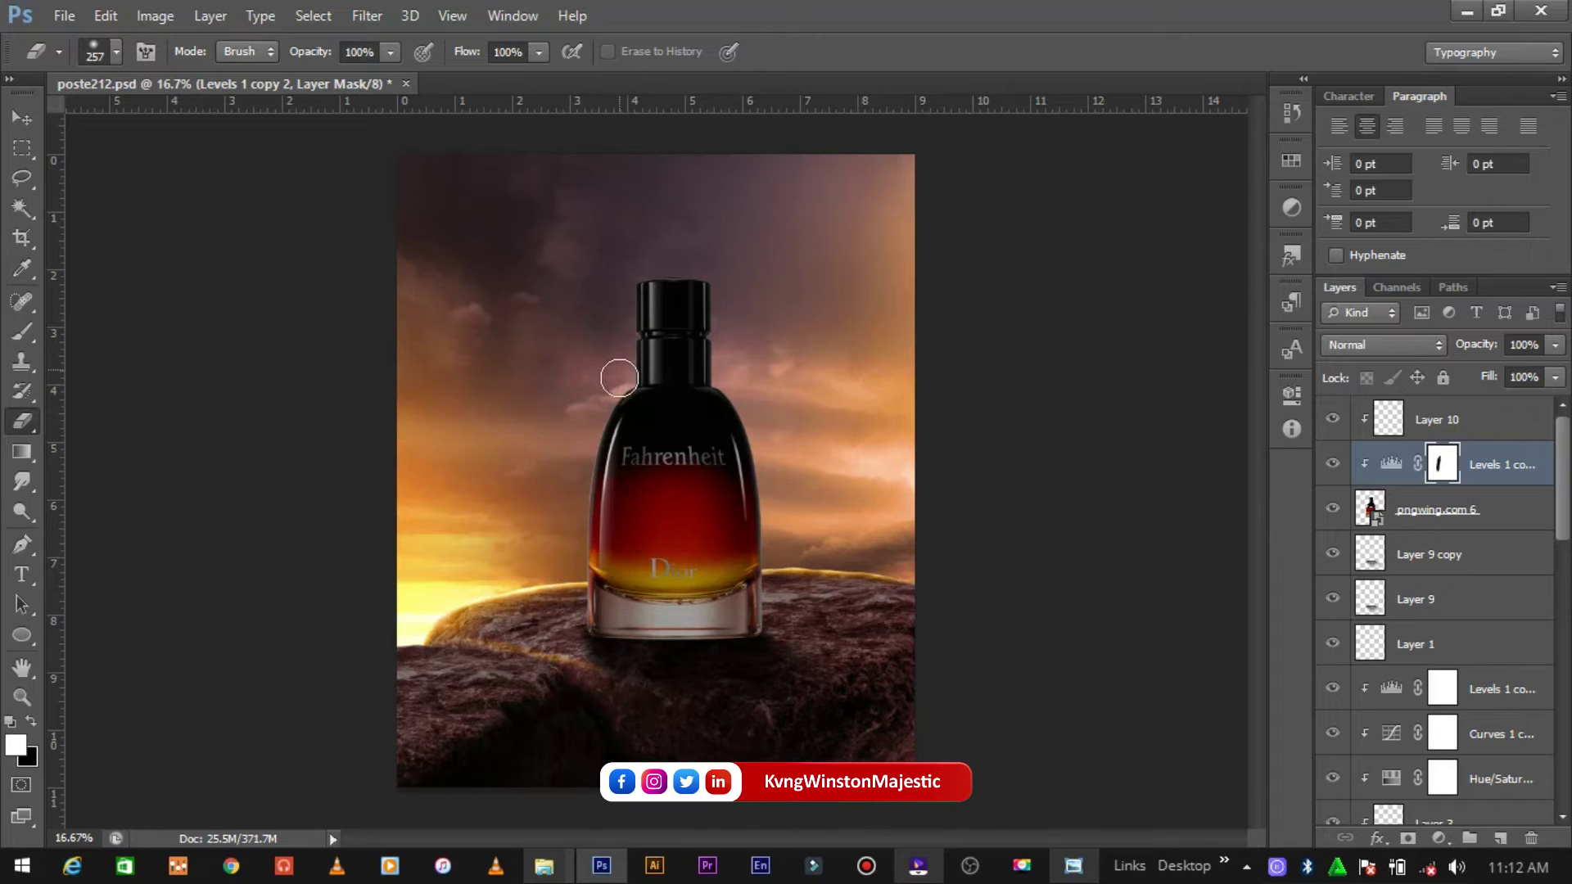
left_click_drag(761, 468, 774, 565)
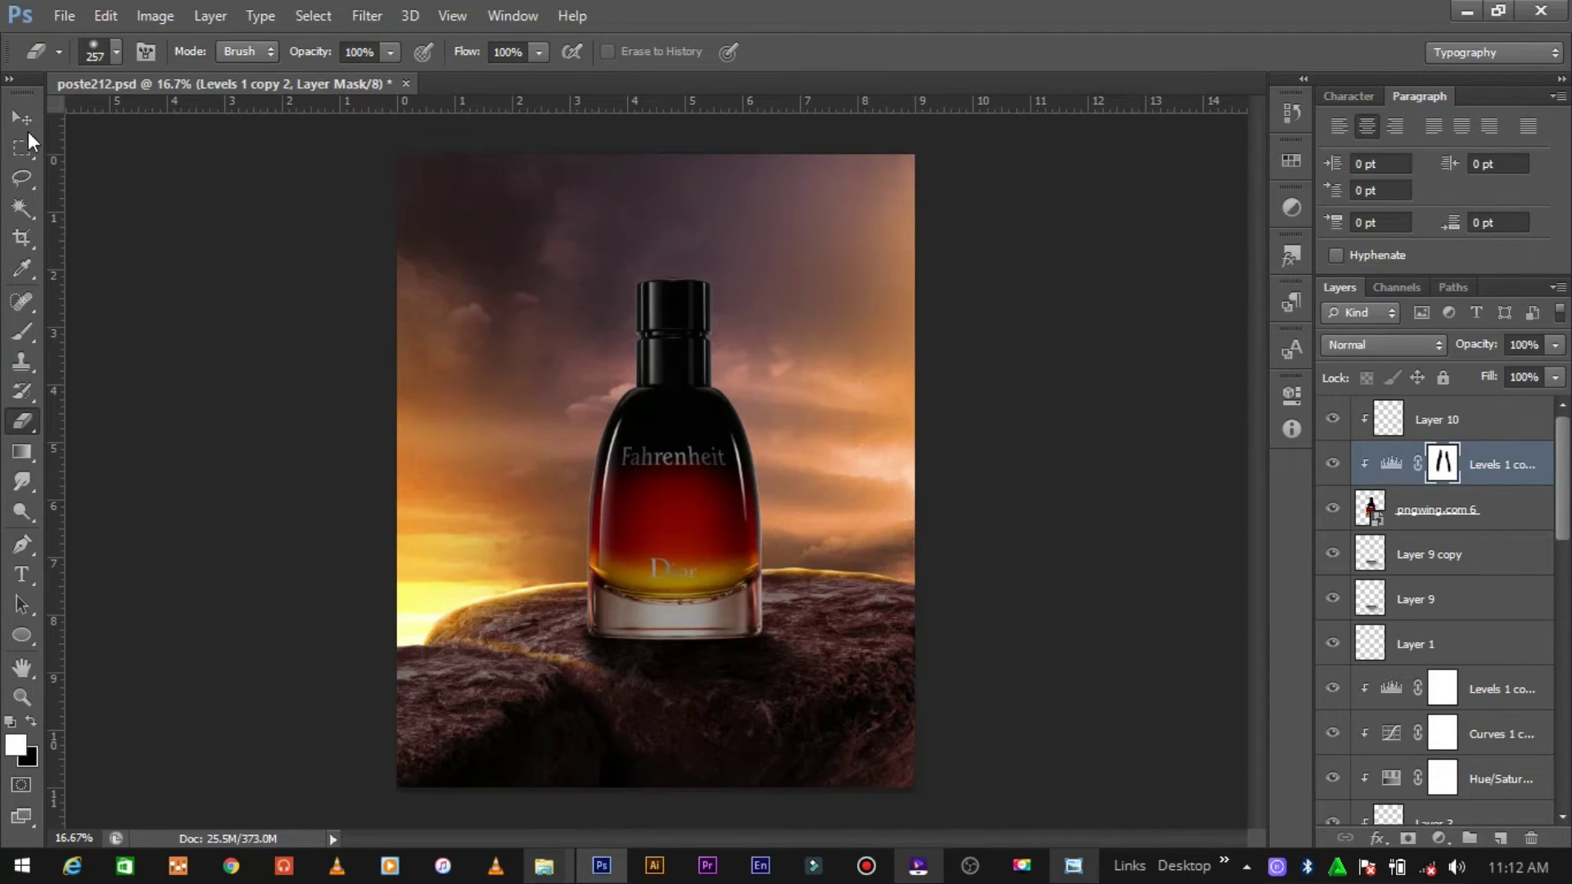
left_click(22, 118)
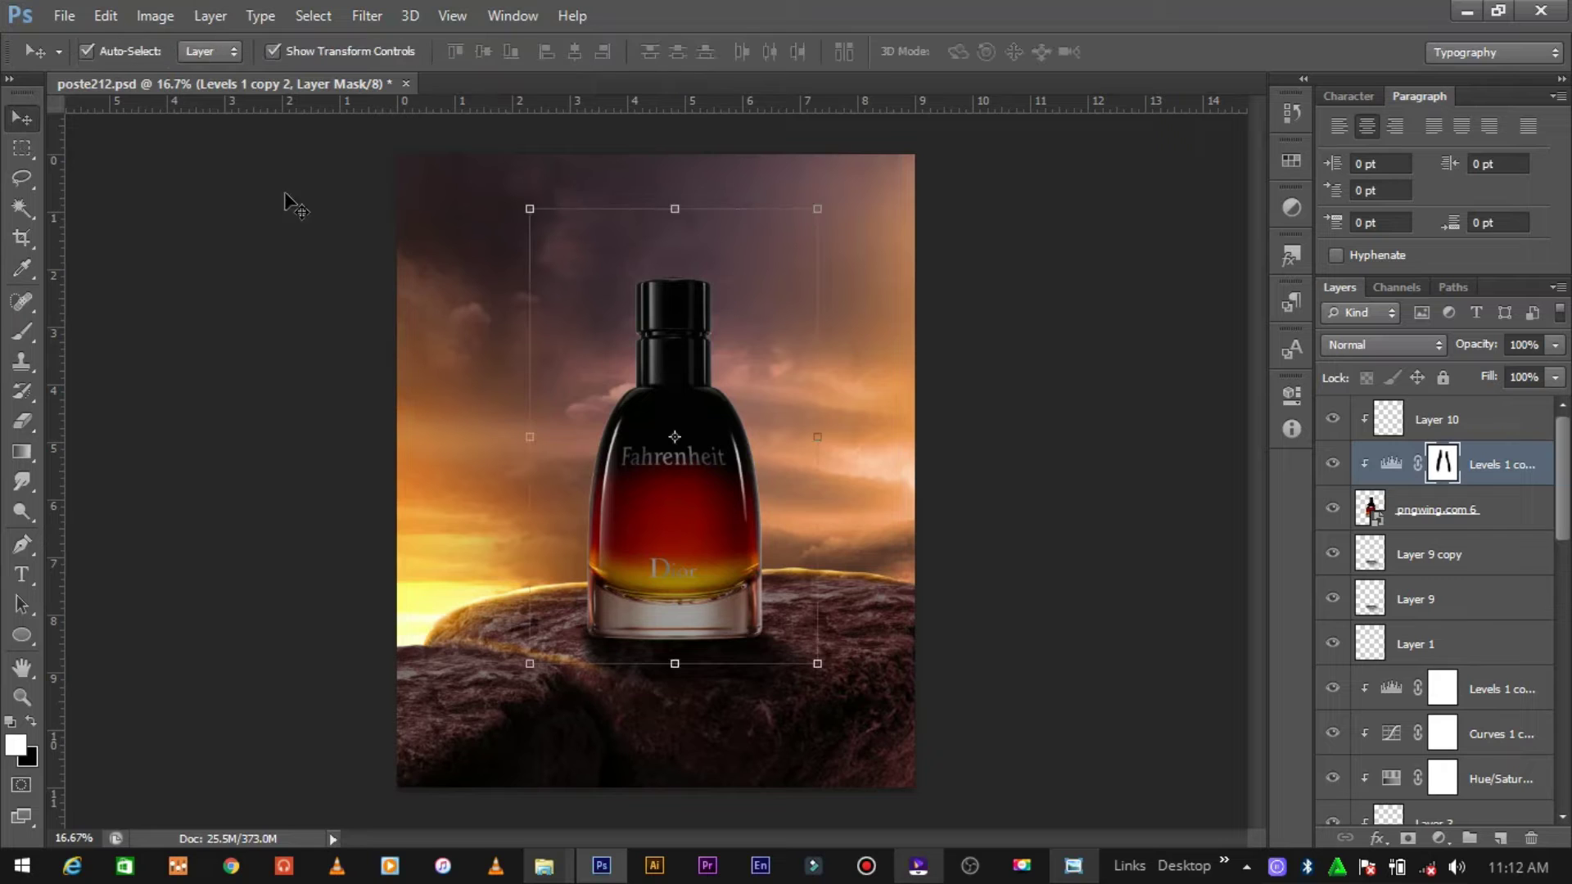
Step: With a 473 px eraser, clear the levels mask over the bottle's base and label
left_click(22, 332)
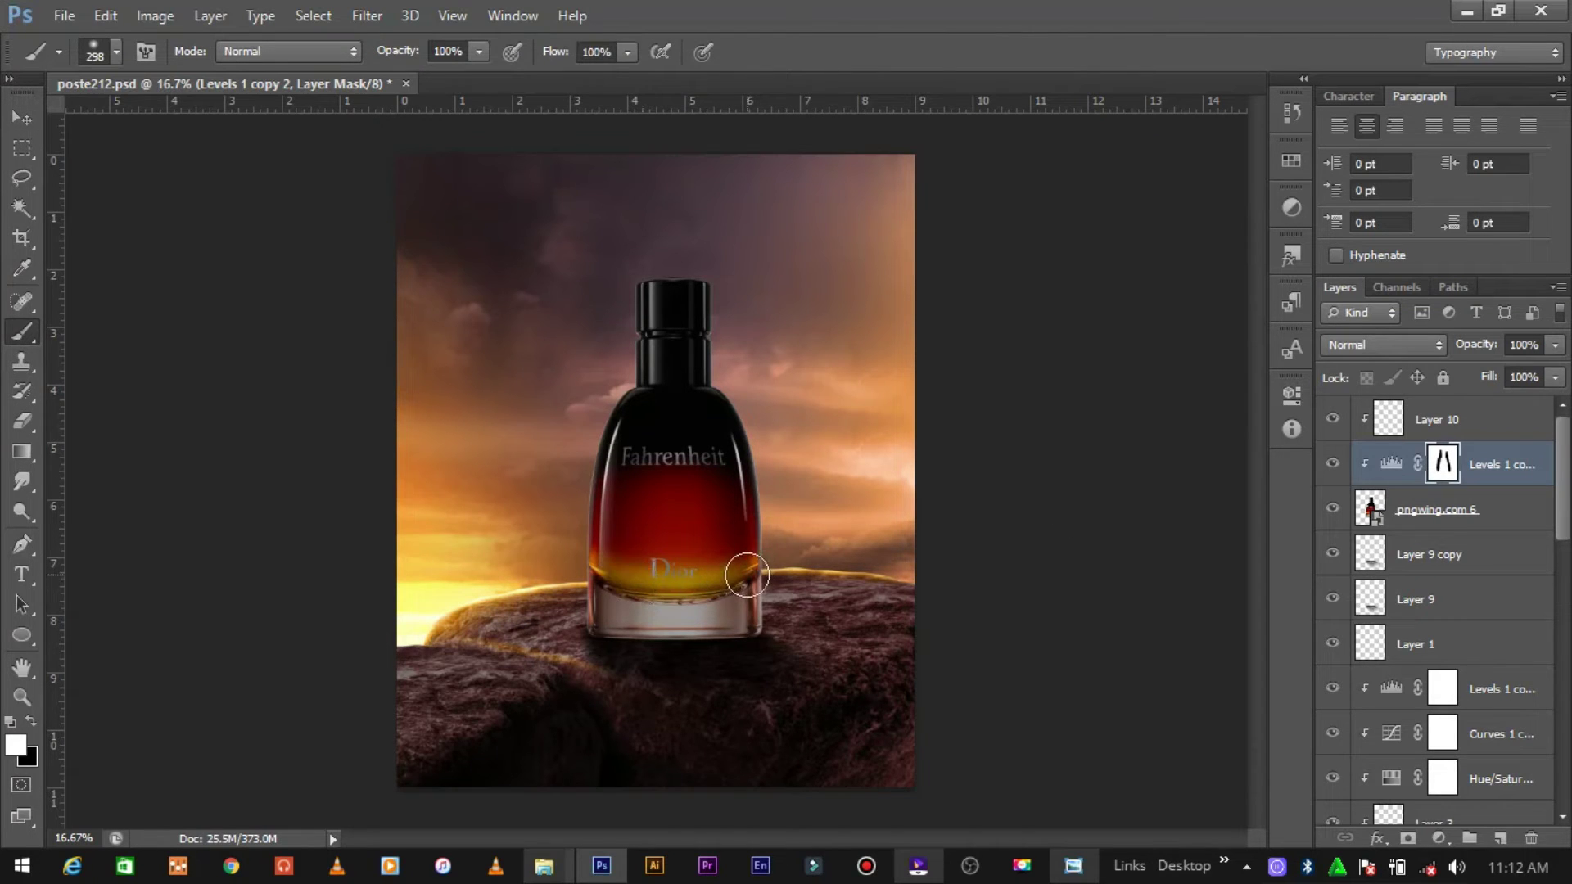
left_click(22, 421)
right_click(734, 575)
left_click_drag(816, 596, 962, 606)
mouse_move(652, 561)
left_mouse_down()
mouse_move(628, 573)
mouse_move(723, 575)
left_mouse_up()
mouse_move(591, 575)
left_mouse_down()
mouse_move(741, 467)
mouse_move(655, 459)
mouse_move(724, 464)
mouse_move(664, 533)
left_mouse_up()
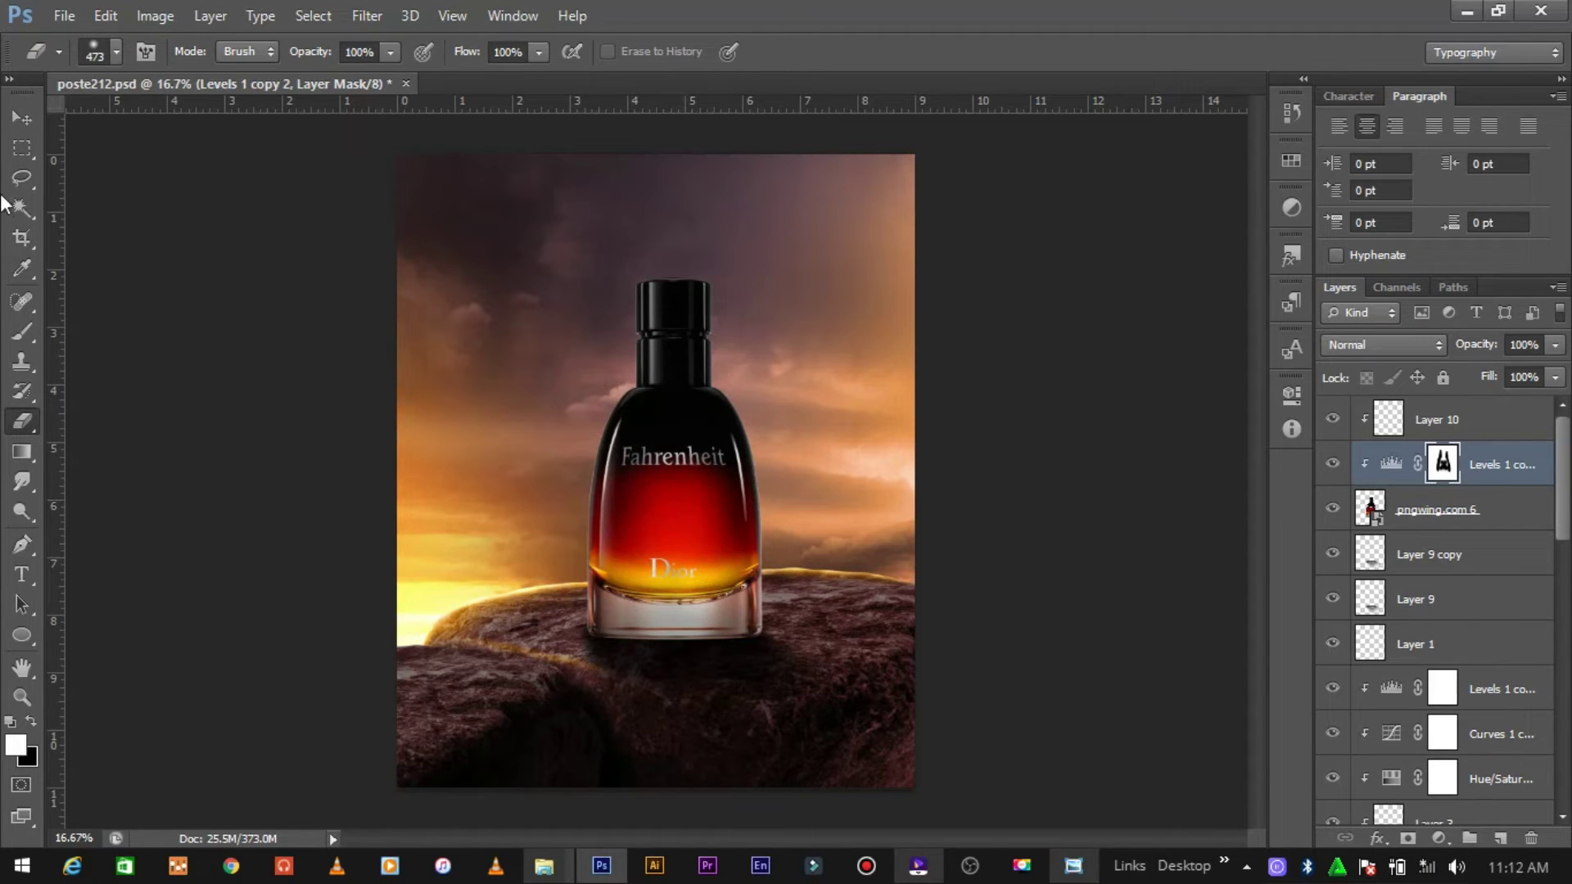
Step: Add a Curves adjustment clipped to the bottle, deepening shadows slightly and lifting highlights
left_click(23, 119)
left_click(1059, 467)
left_click(1448, 506)
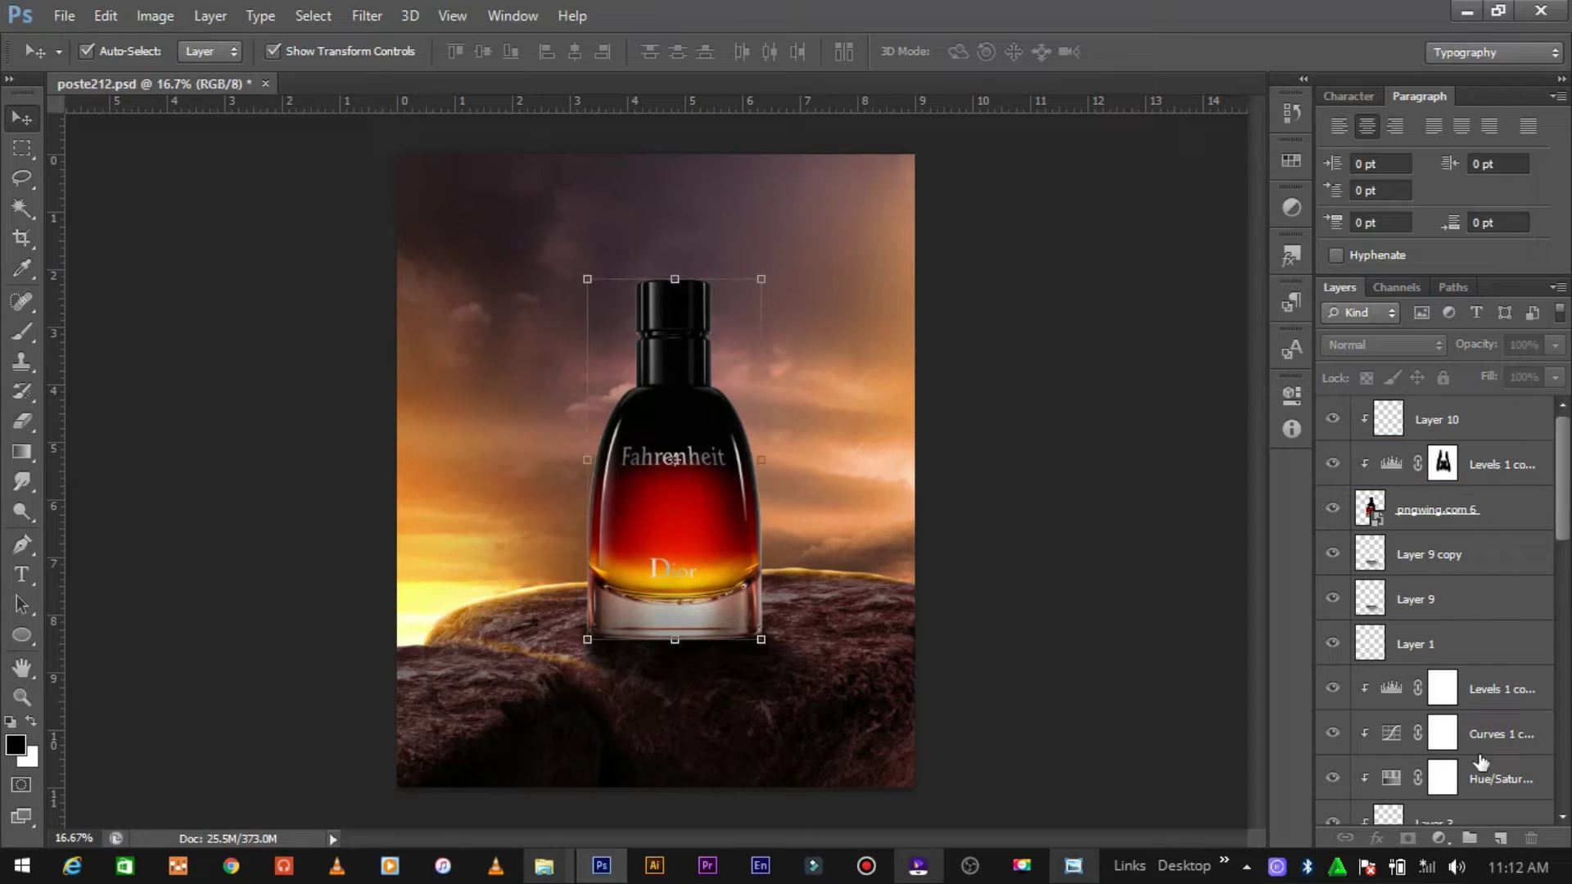
left_click(1439, 837)
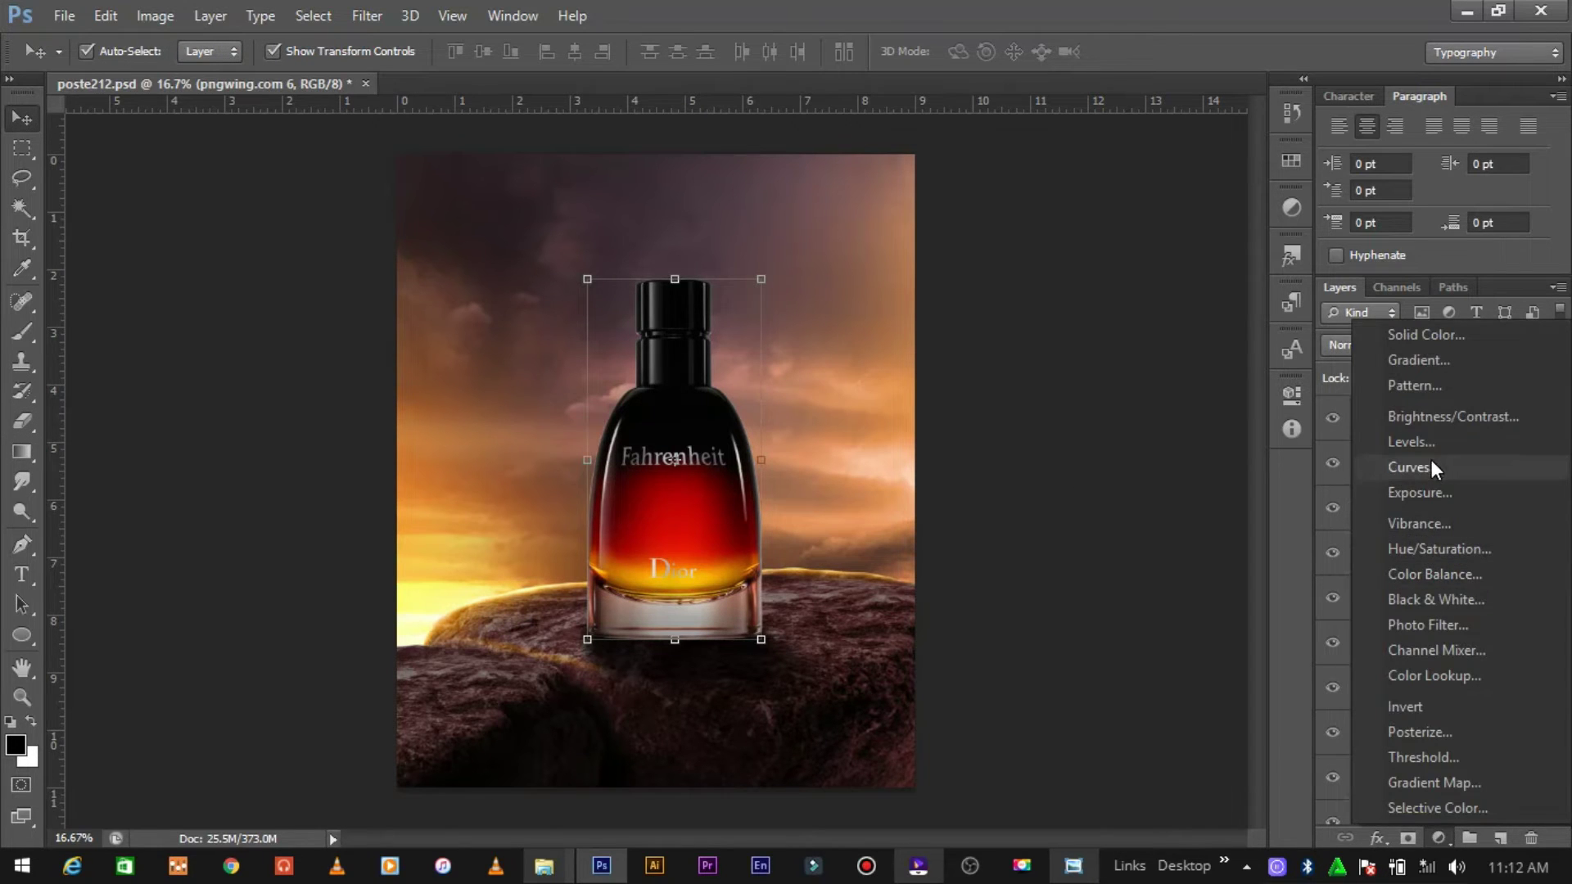
left_click(1409, 468)
left_click(1090, 770)
left_click_drag(1099, 634, 1104, 636)
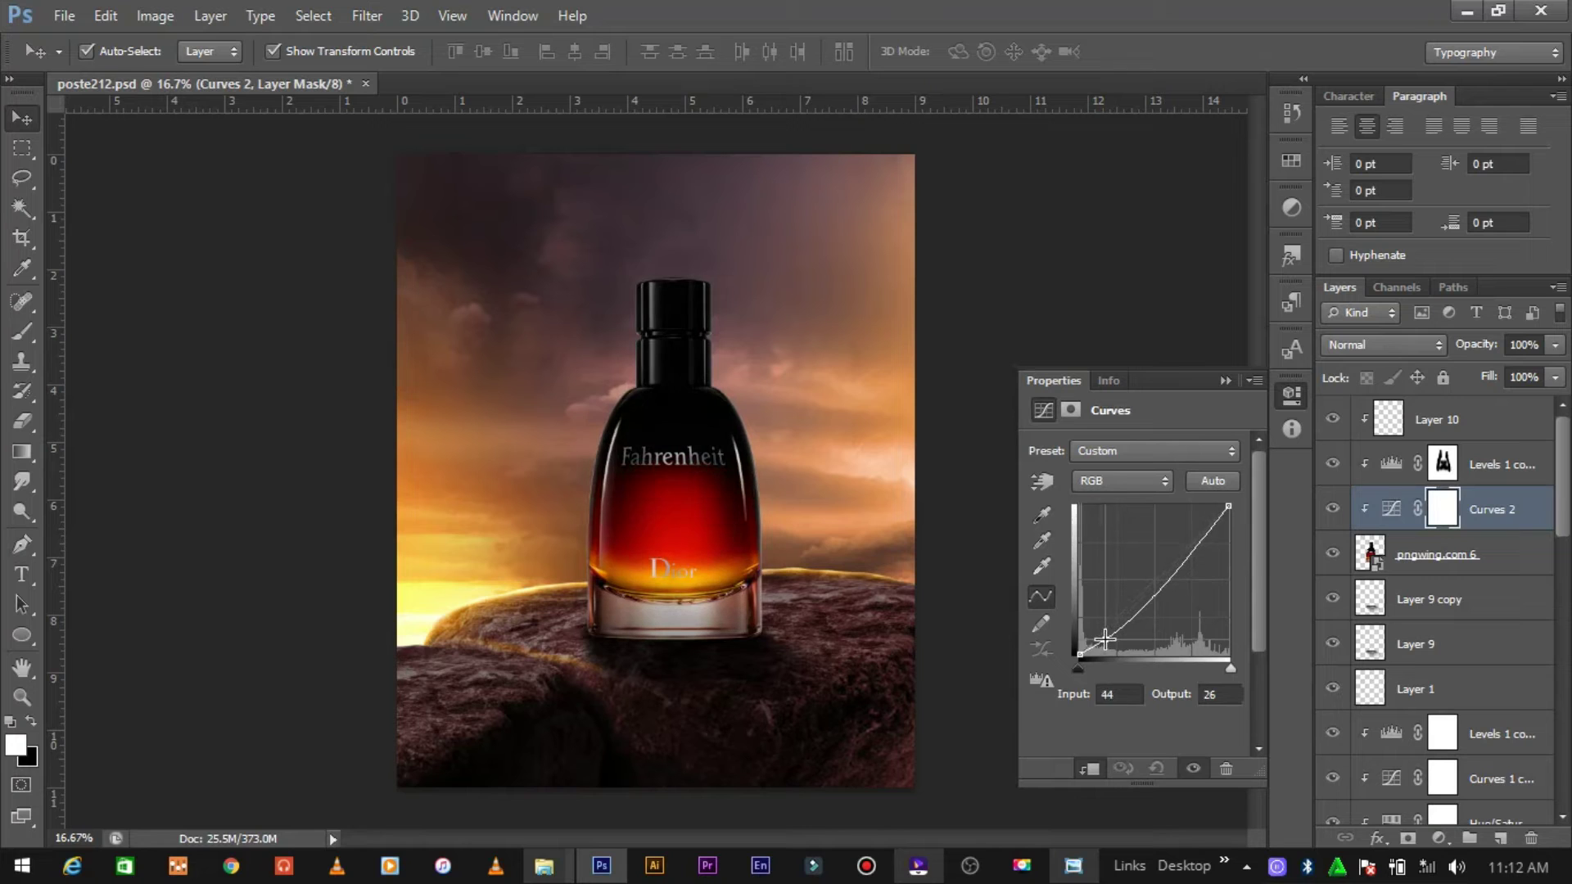
left_click_drag(1192, 548, 1183, 540)
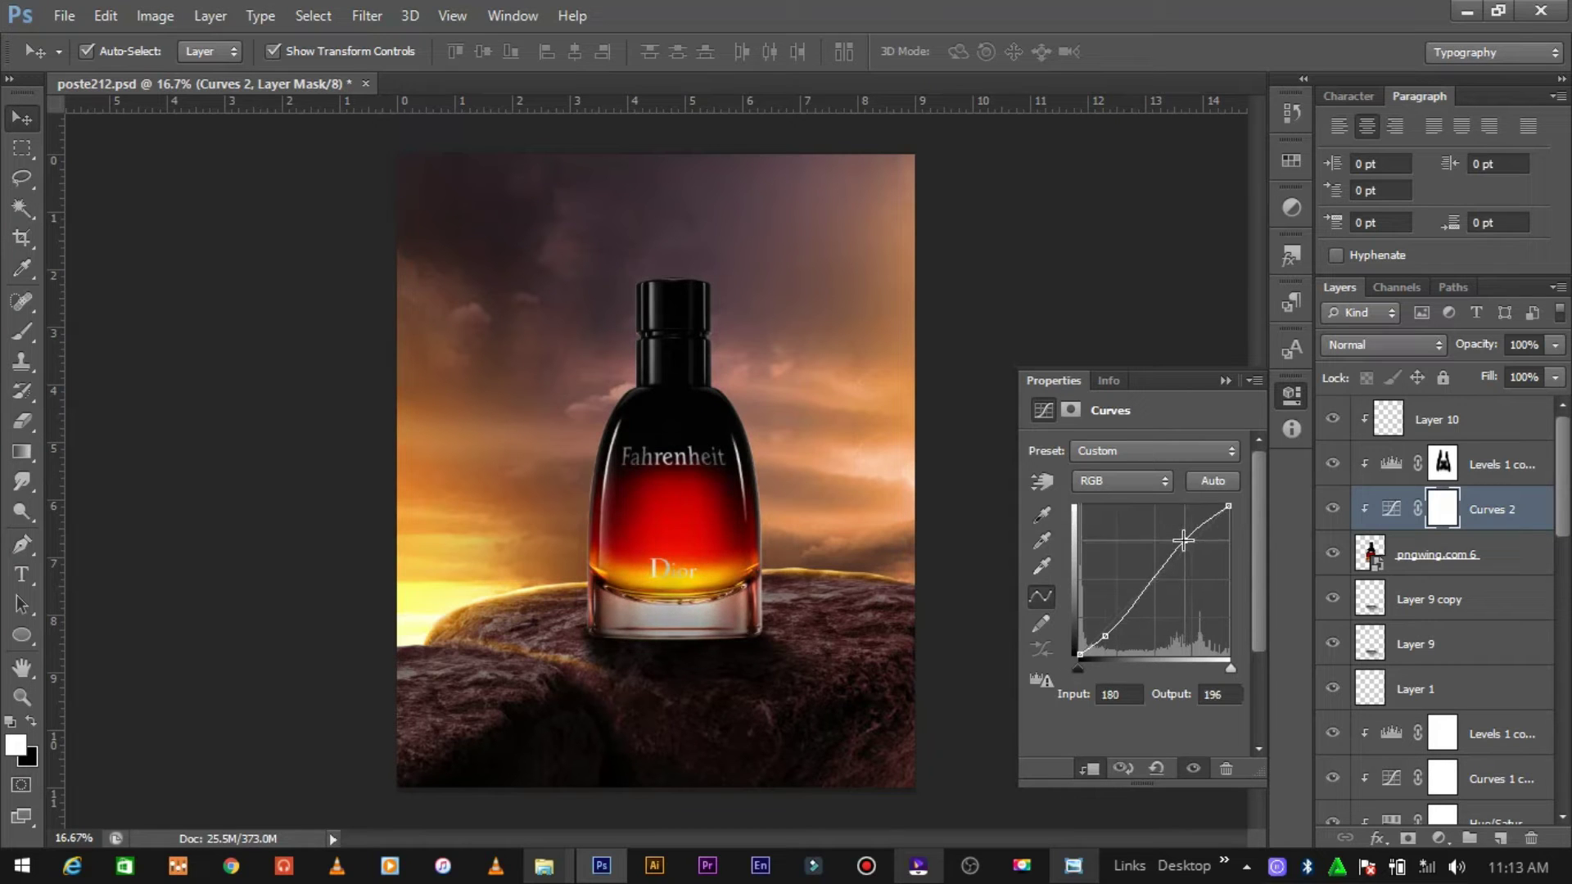
left_click(1226, 381)
left_click(1105, 446)
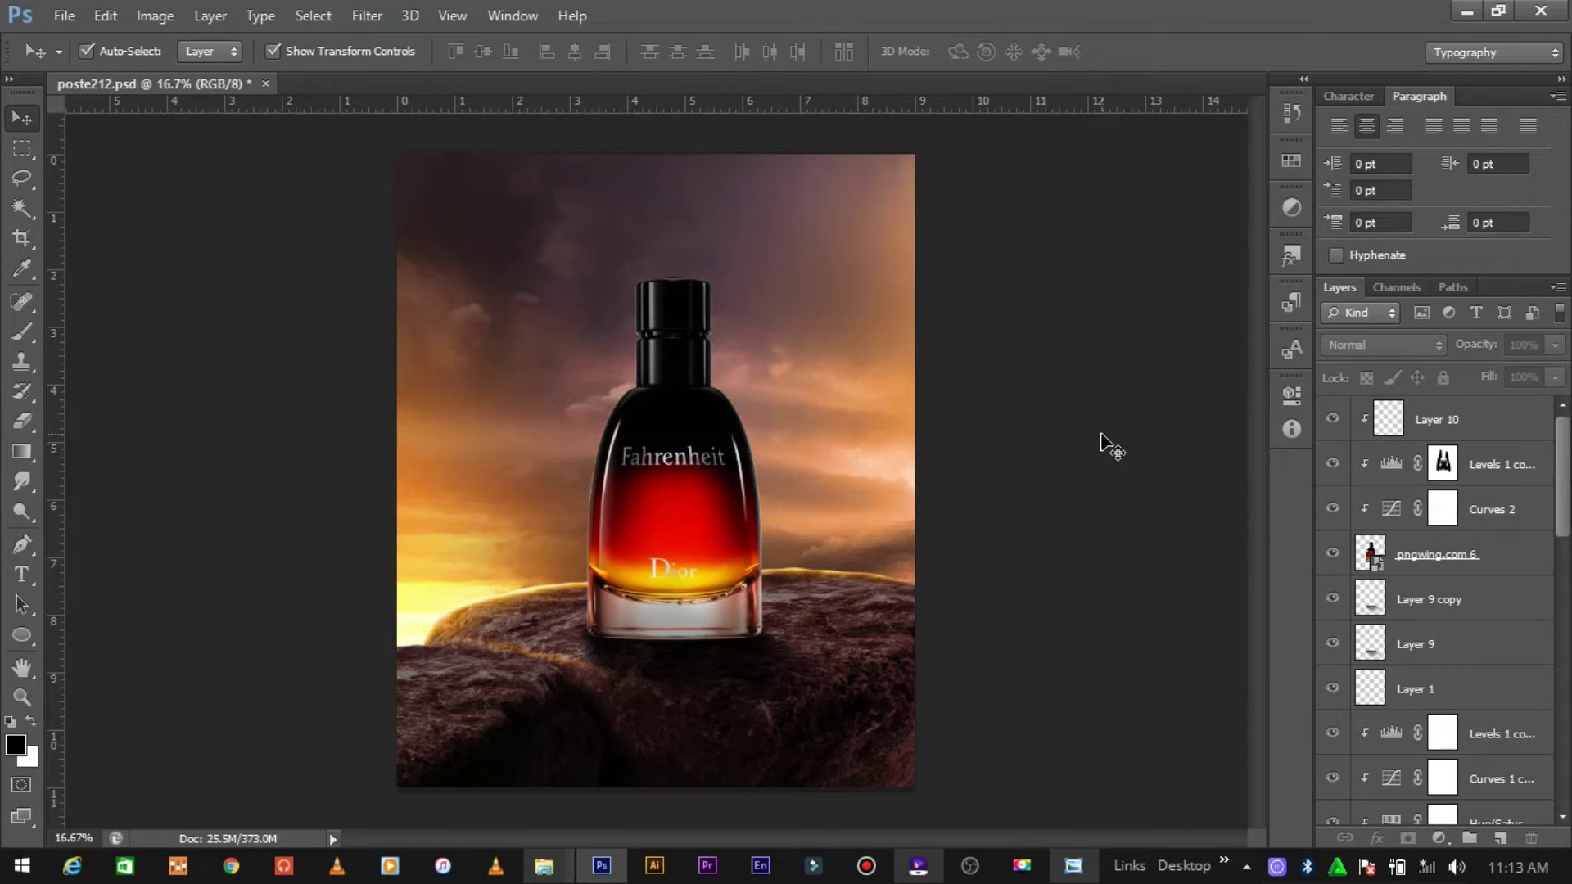
key("ctrl+plus")
left_click(802, 528)
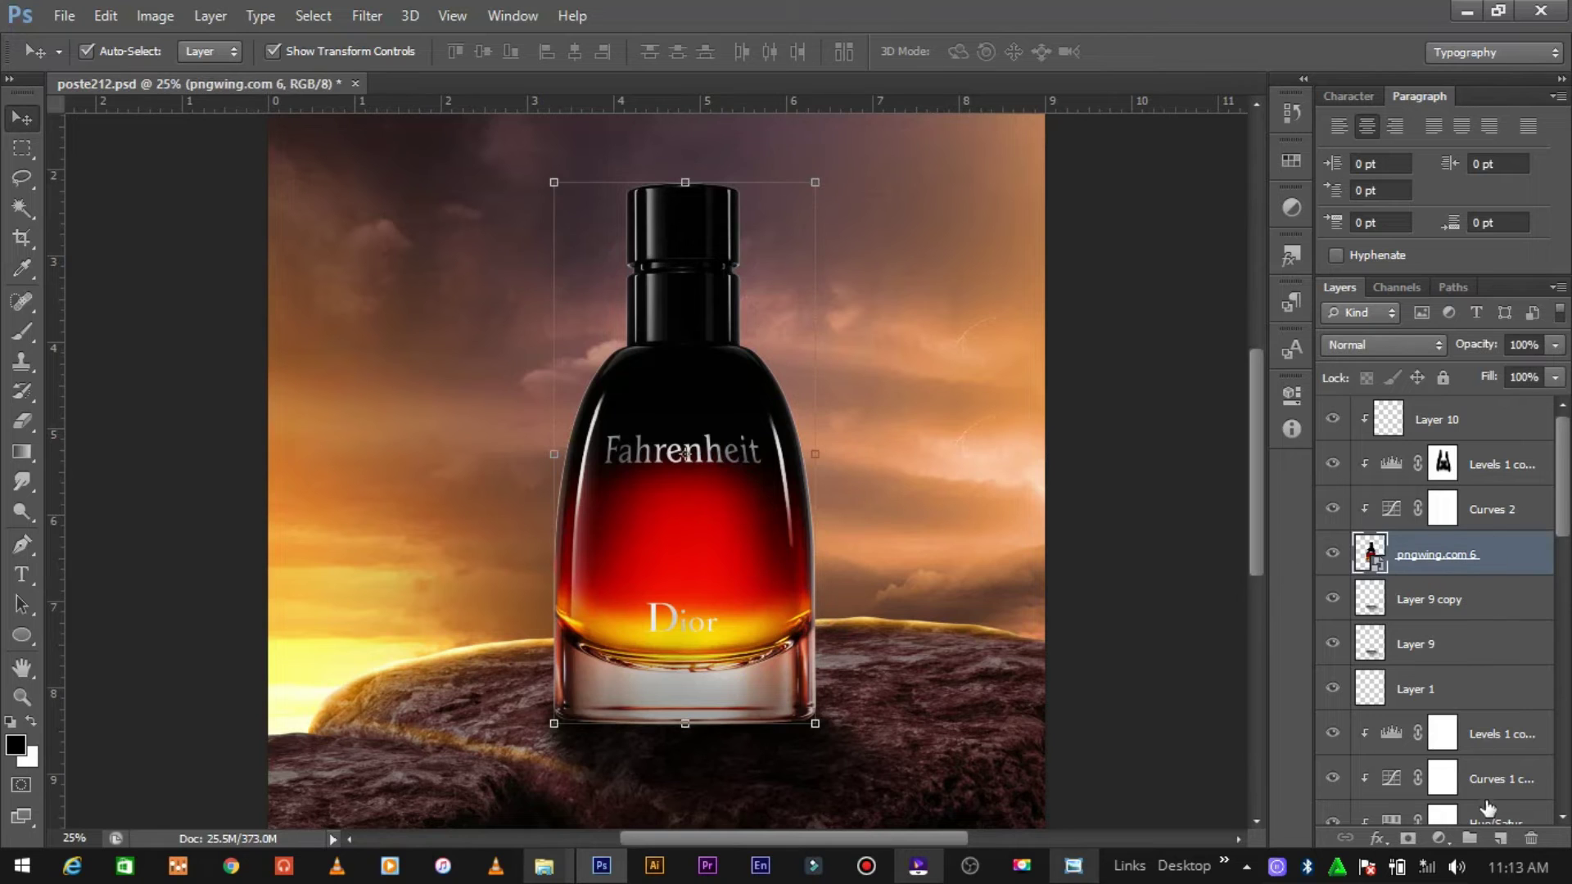
Step: Create clipped Layer 11 above the bottle and set the foreground colour to pale yellow #ffdf93
left_click_drag(1433, 555, 1530, 837)
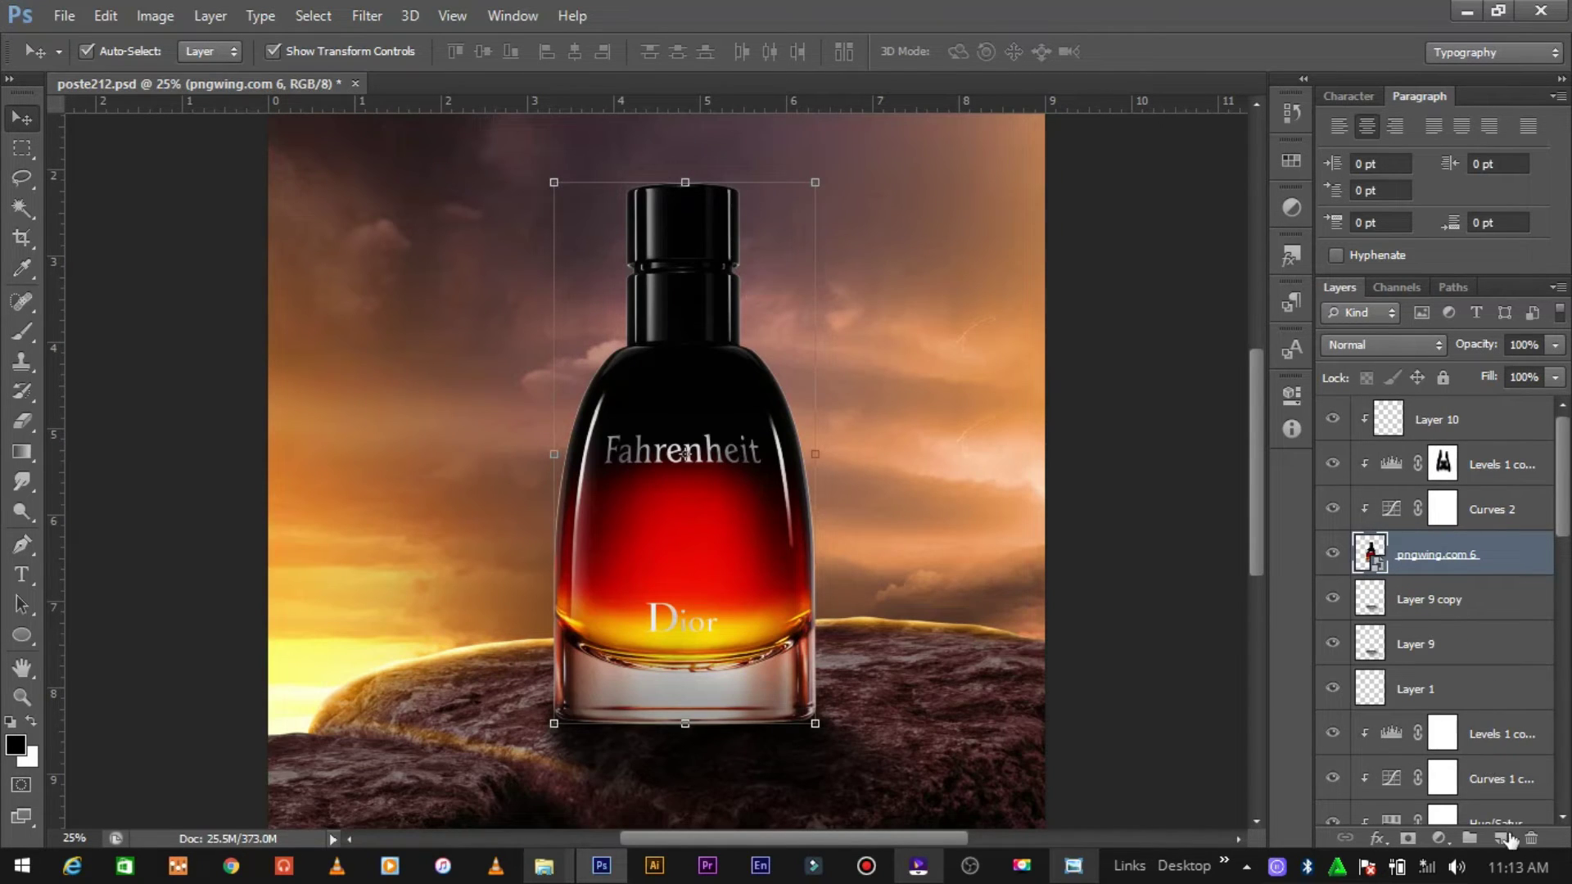
left_click(1501, 838)
left_click(22, 332)
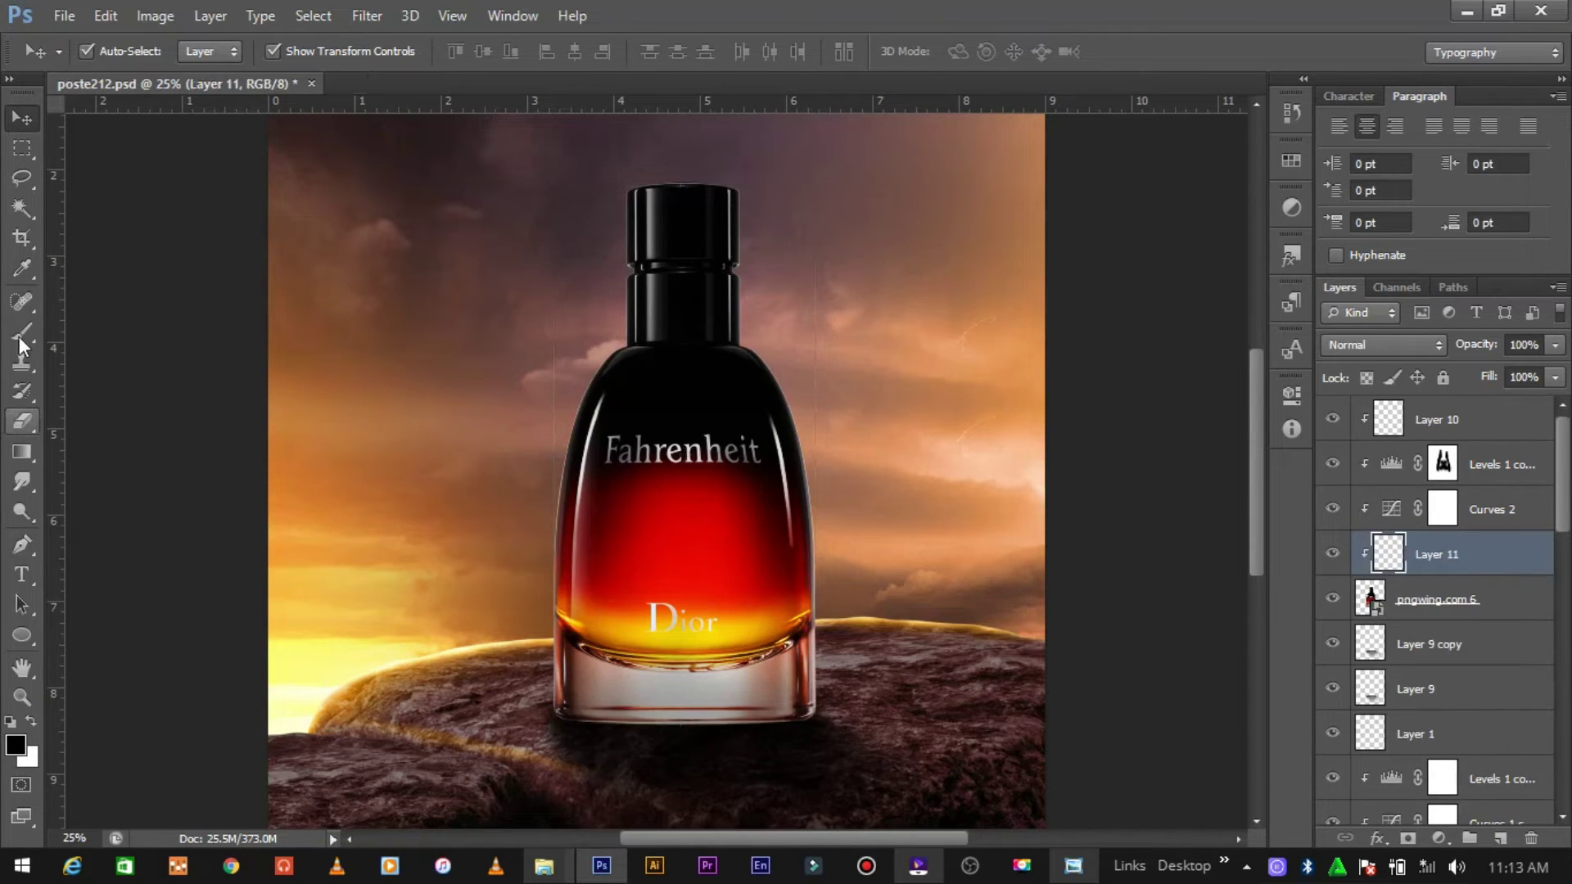
left_click(15, 745)
left_click(1175, 662)
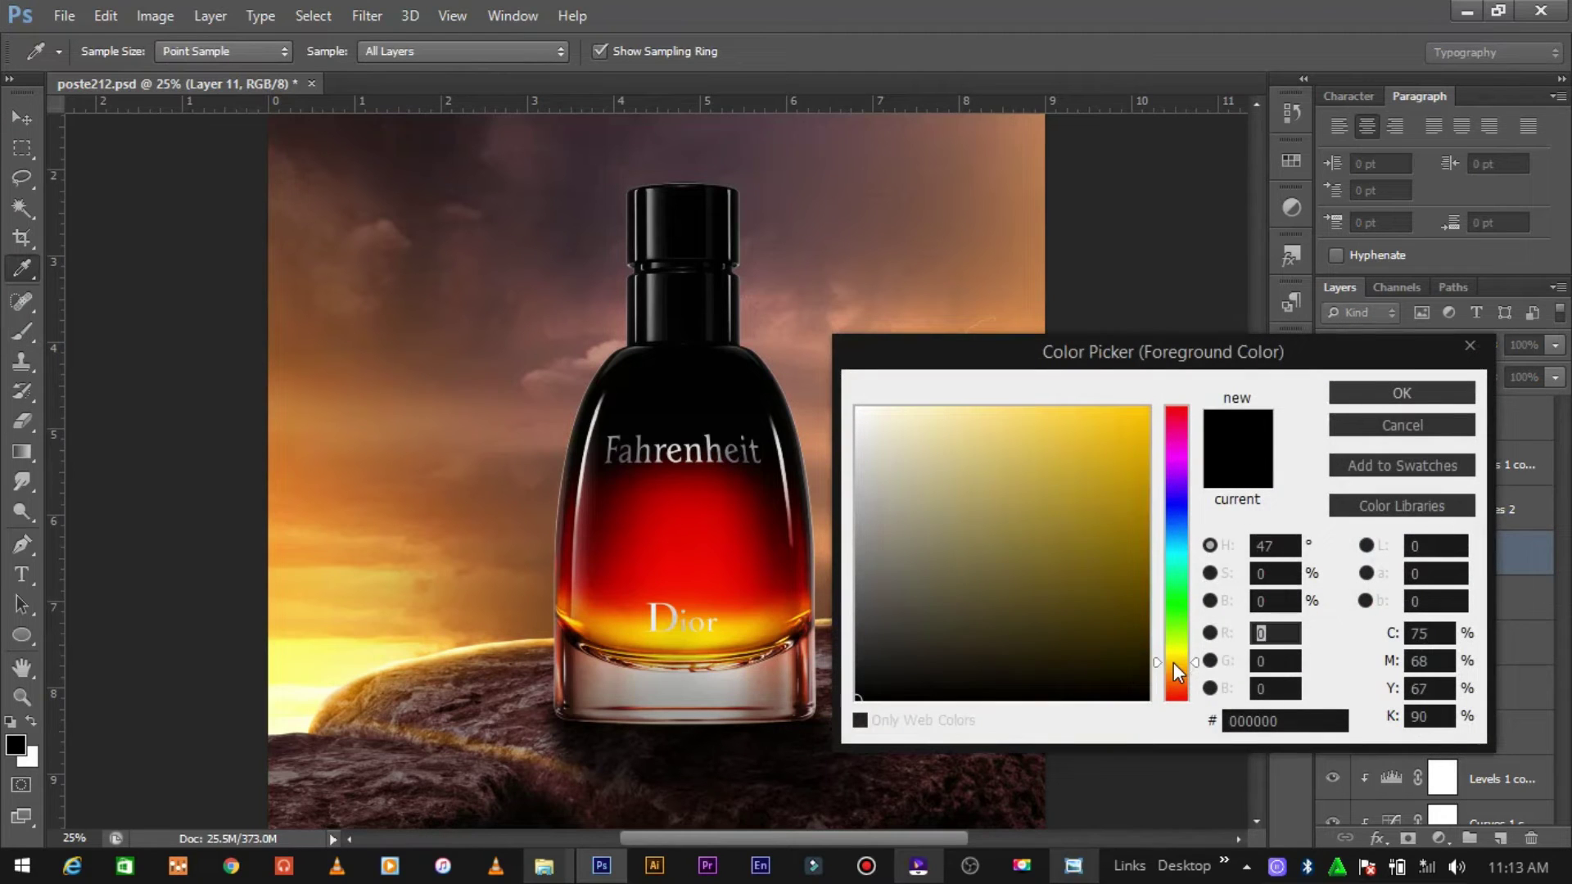
left_click(1044, 411)
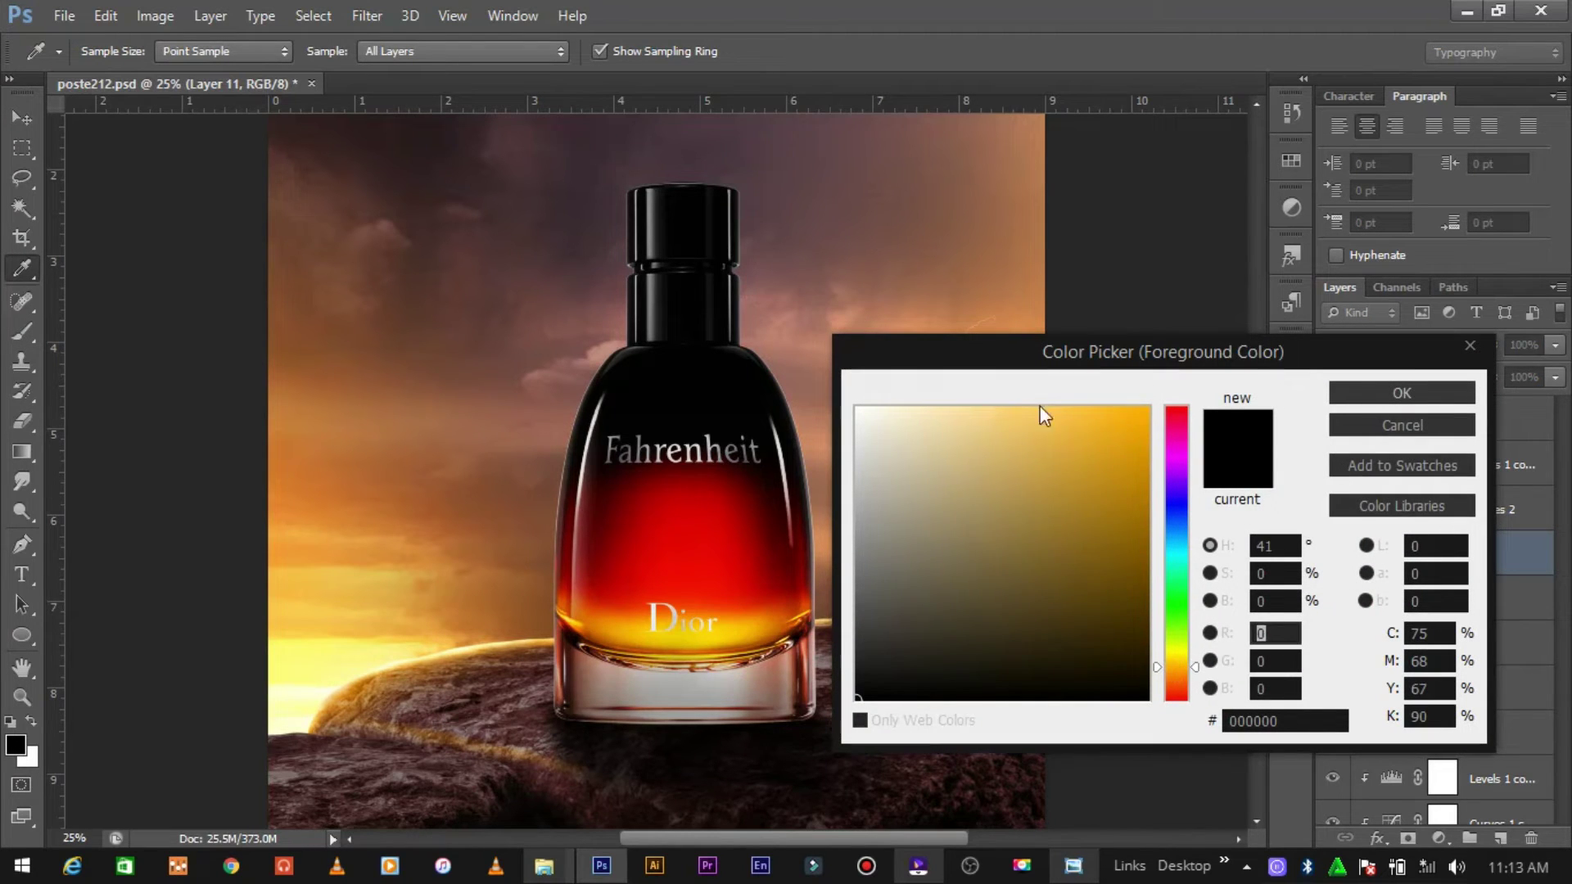
left_click(1012, 407)
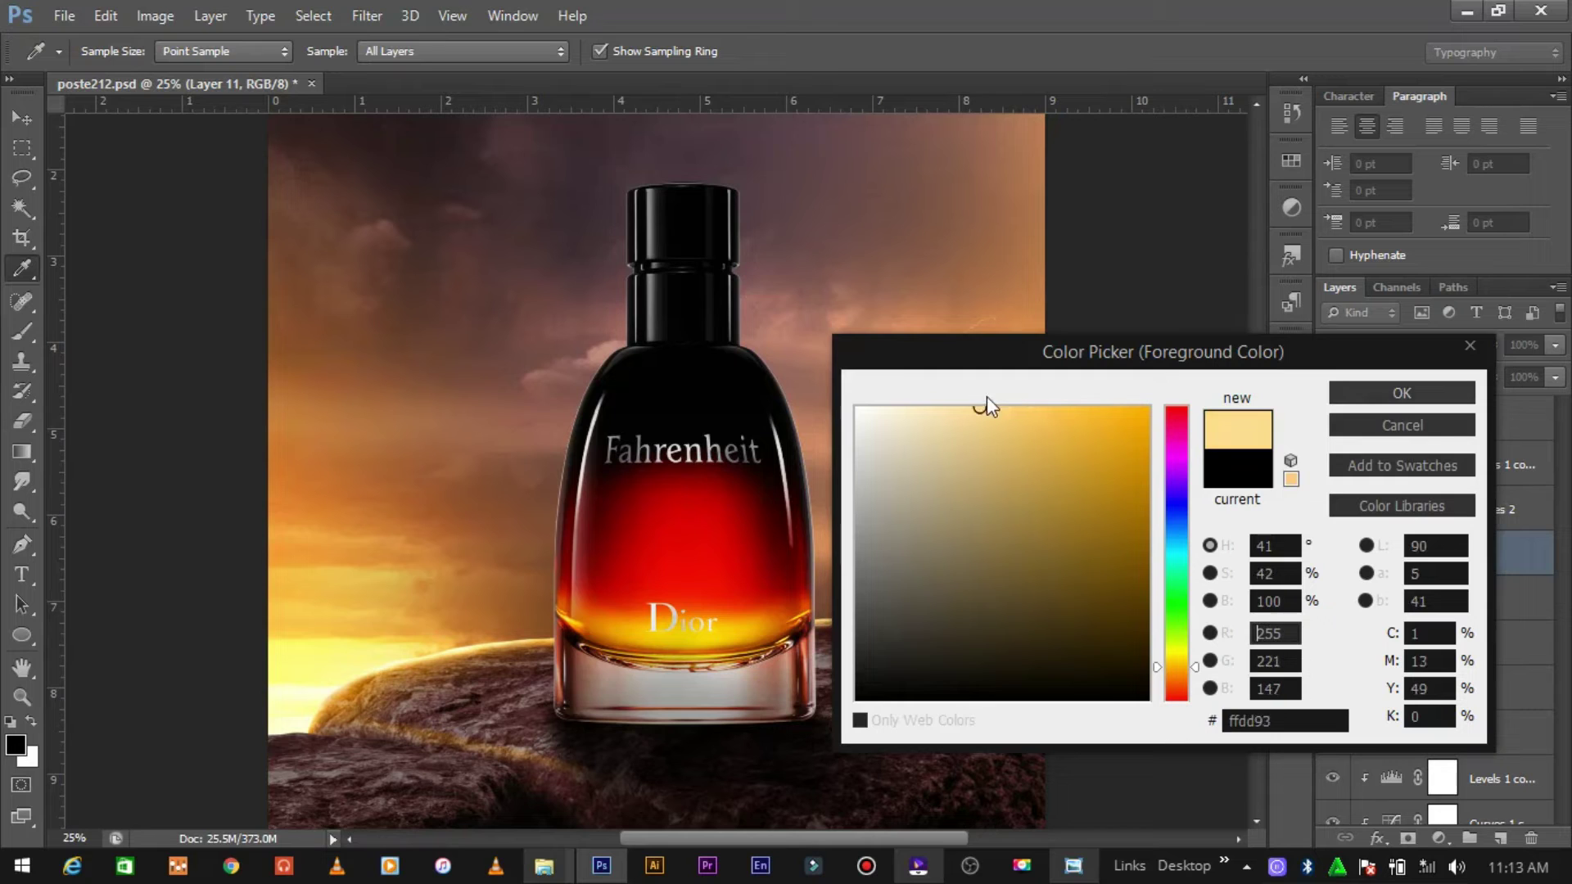
left_click(1173, 660)
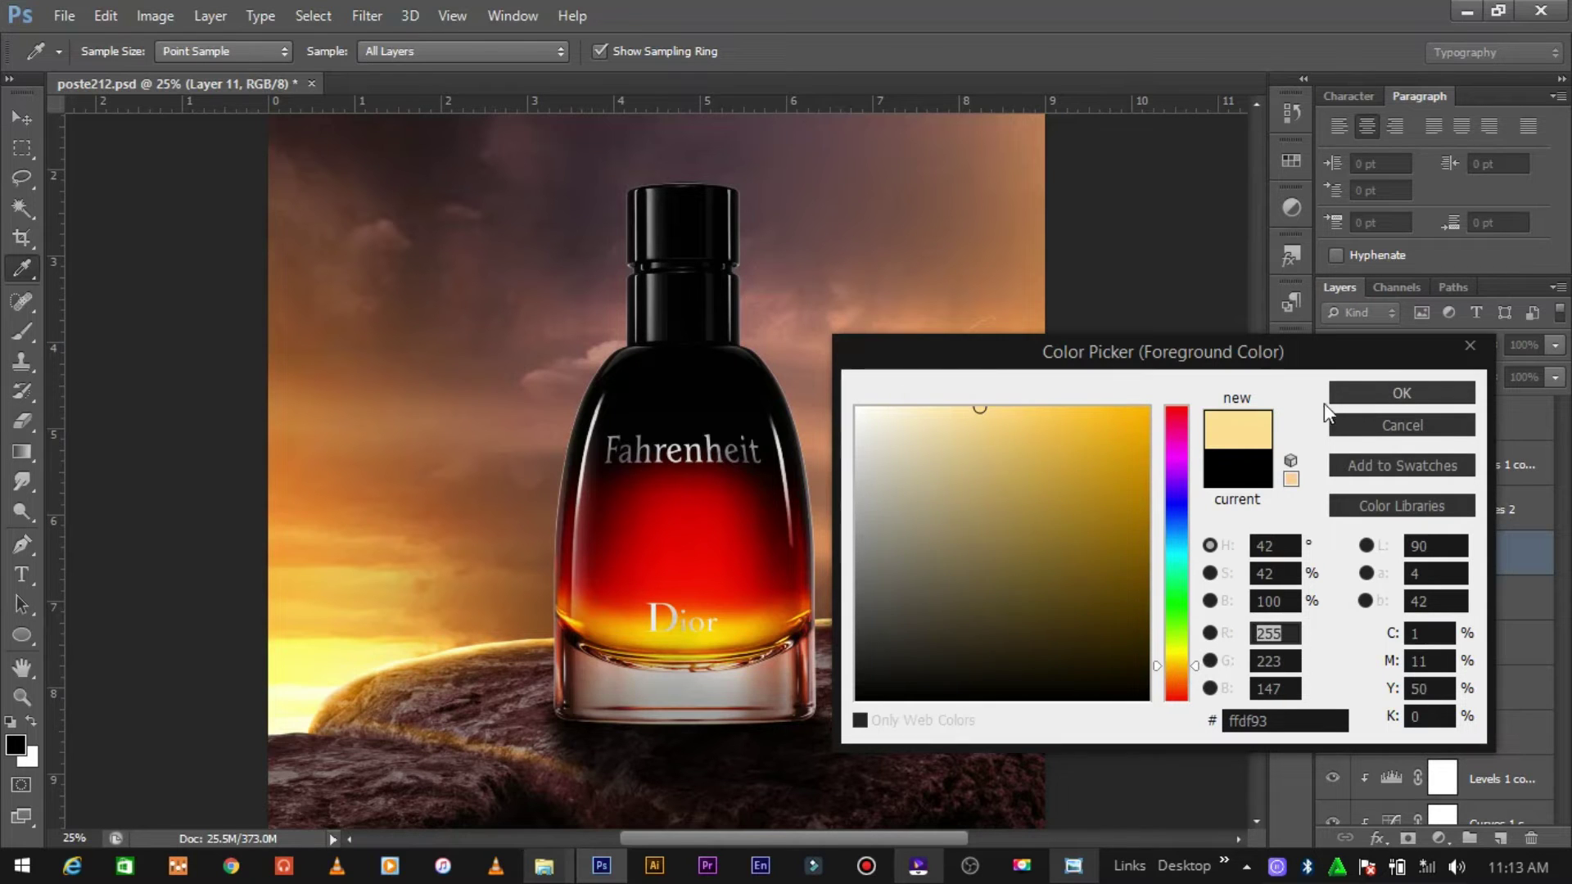
left_click(1402, 393)
Step: Set Layer 11's blend mode to Linear Dodge (Add) and fine-tune the glow colour
key("b")
left_click(1368, 347)
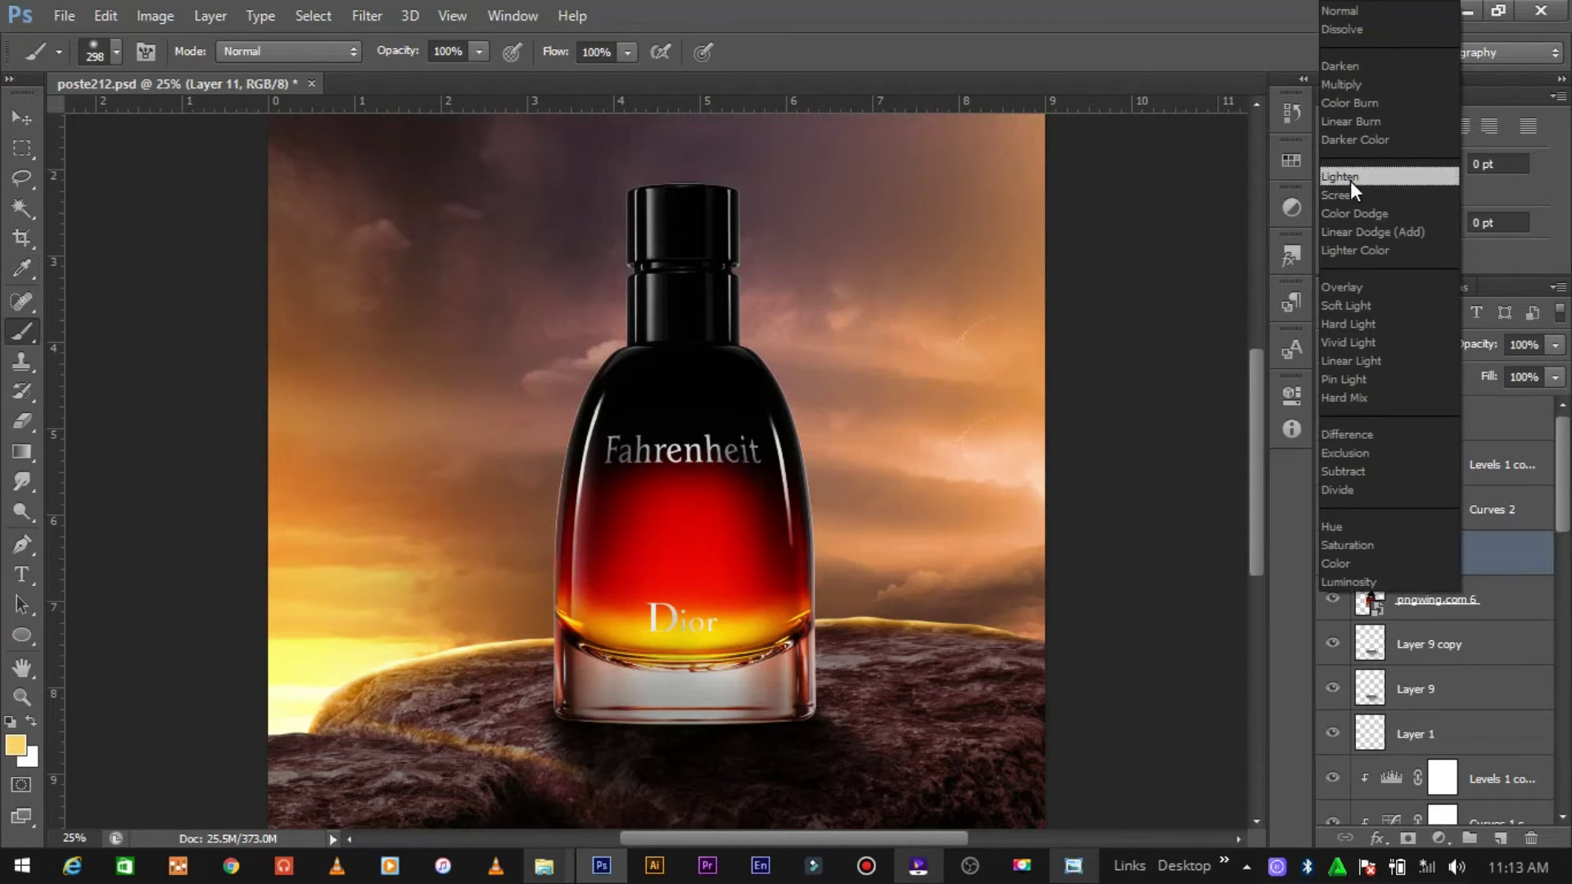
left_click(1361, 232)
left_click(14, 745)
left_click(1098, 407)
key("Return")
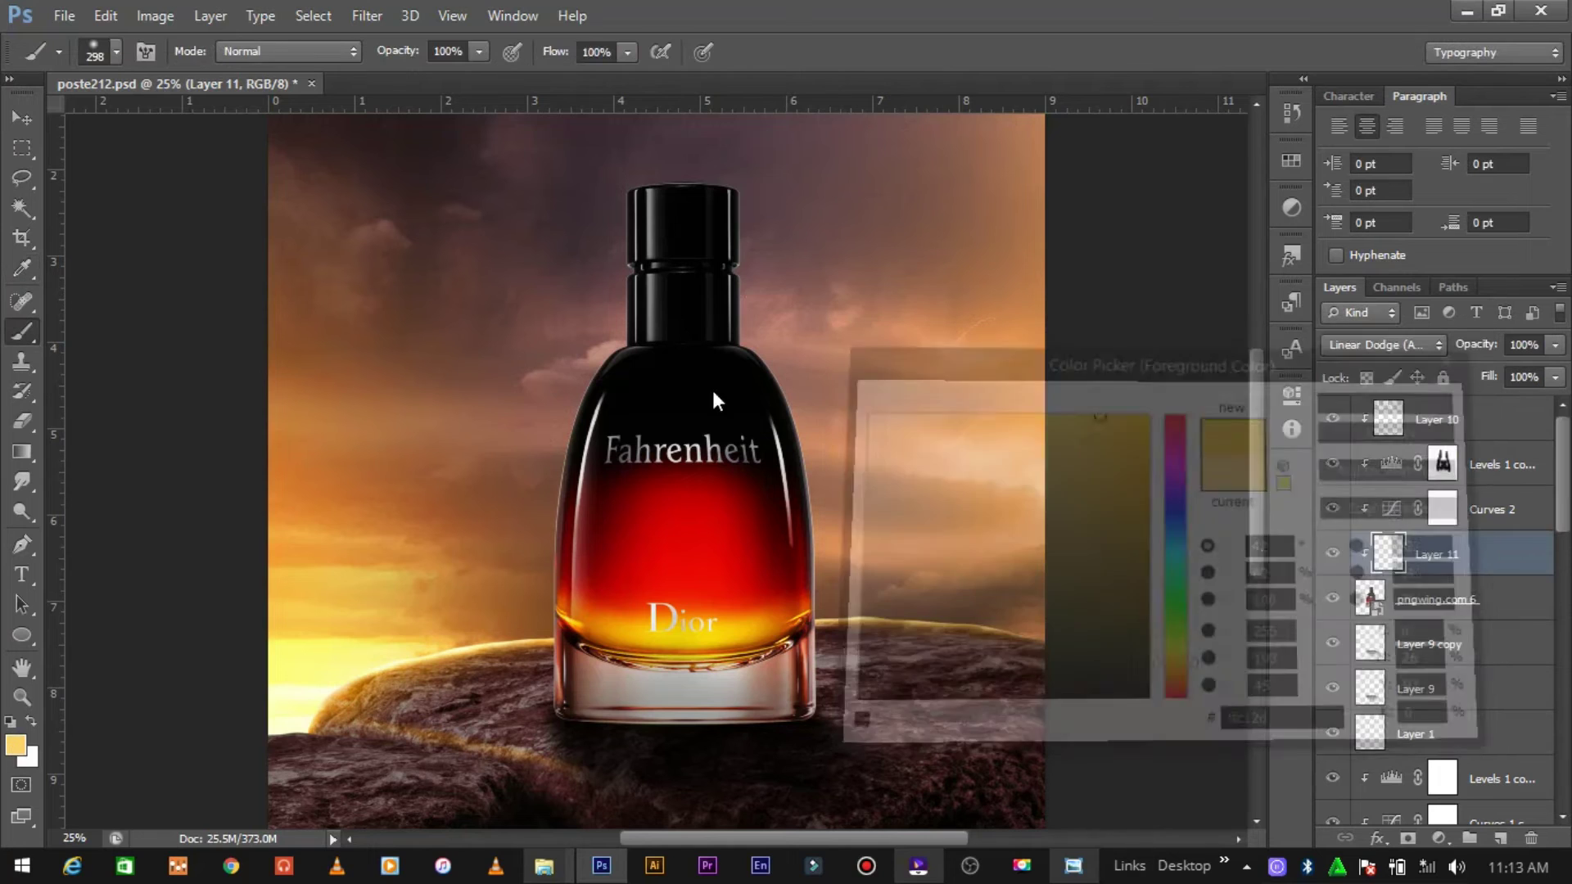
Step: Paint glow along the bottle's left and right edges with a 504 px brush, Fill 49%
right_click(717, 401)
left_click(901, 415)
type("504")
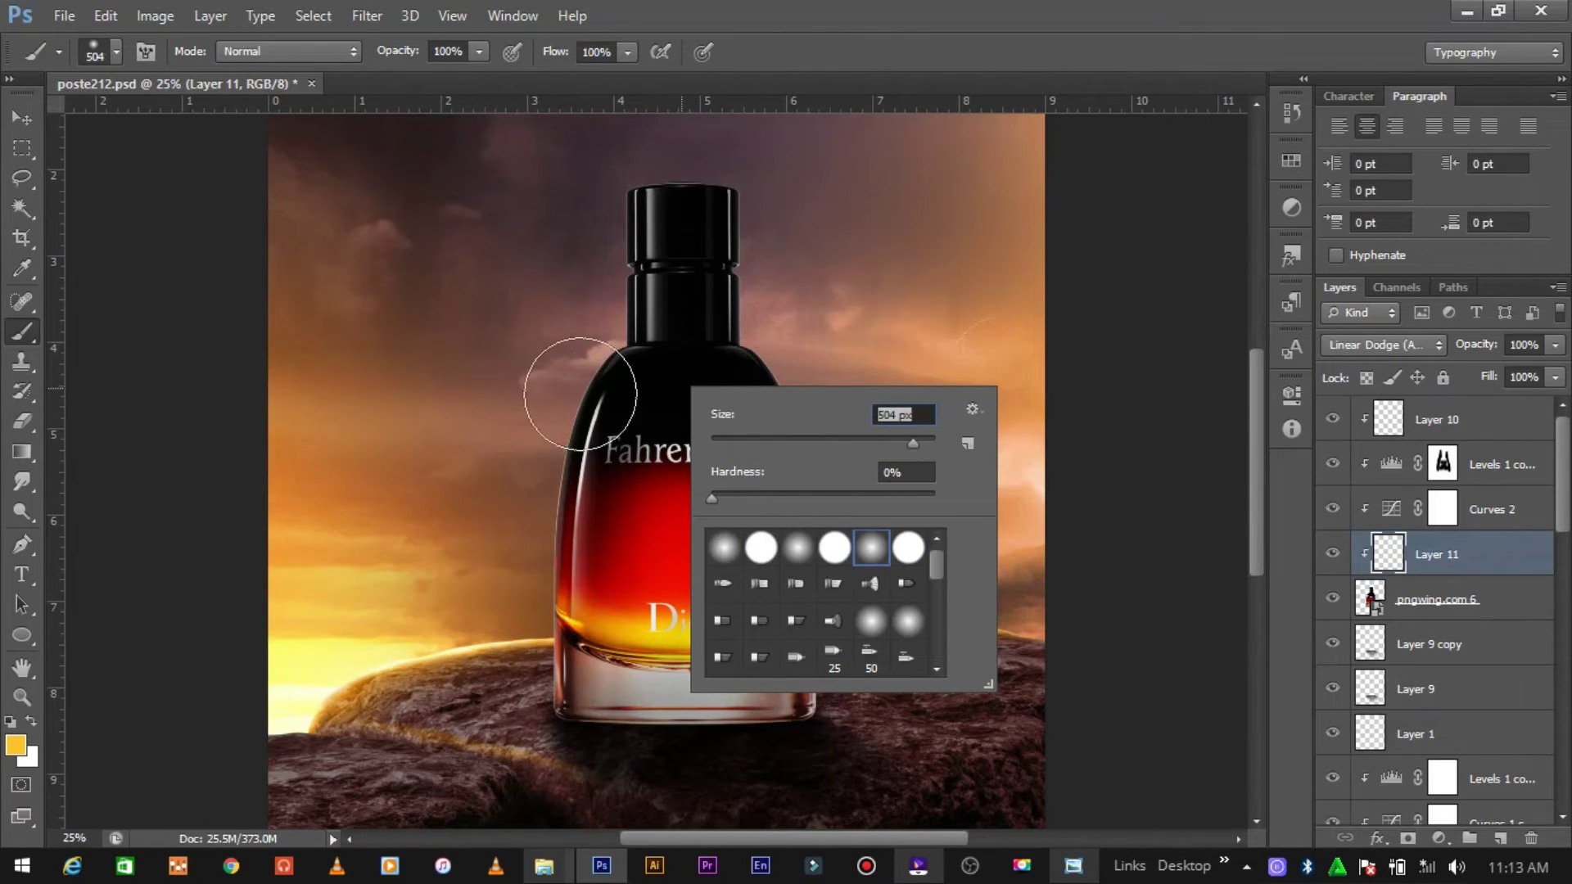
key("Return")
mouse_move(580, 394)
left_mouse_down()
mouse_move(488, 492)
mouse_move(509, 597)
mouse_move(496, 630)
left_mouse_up()
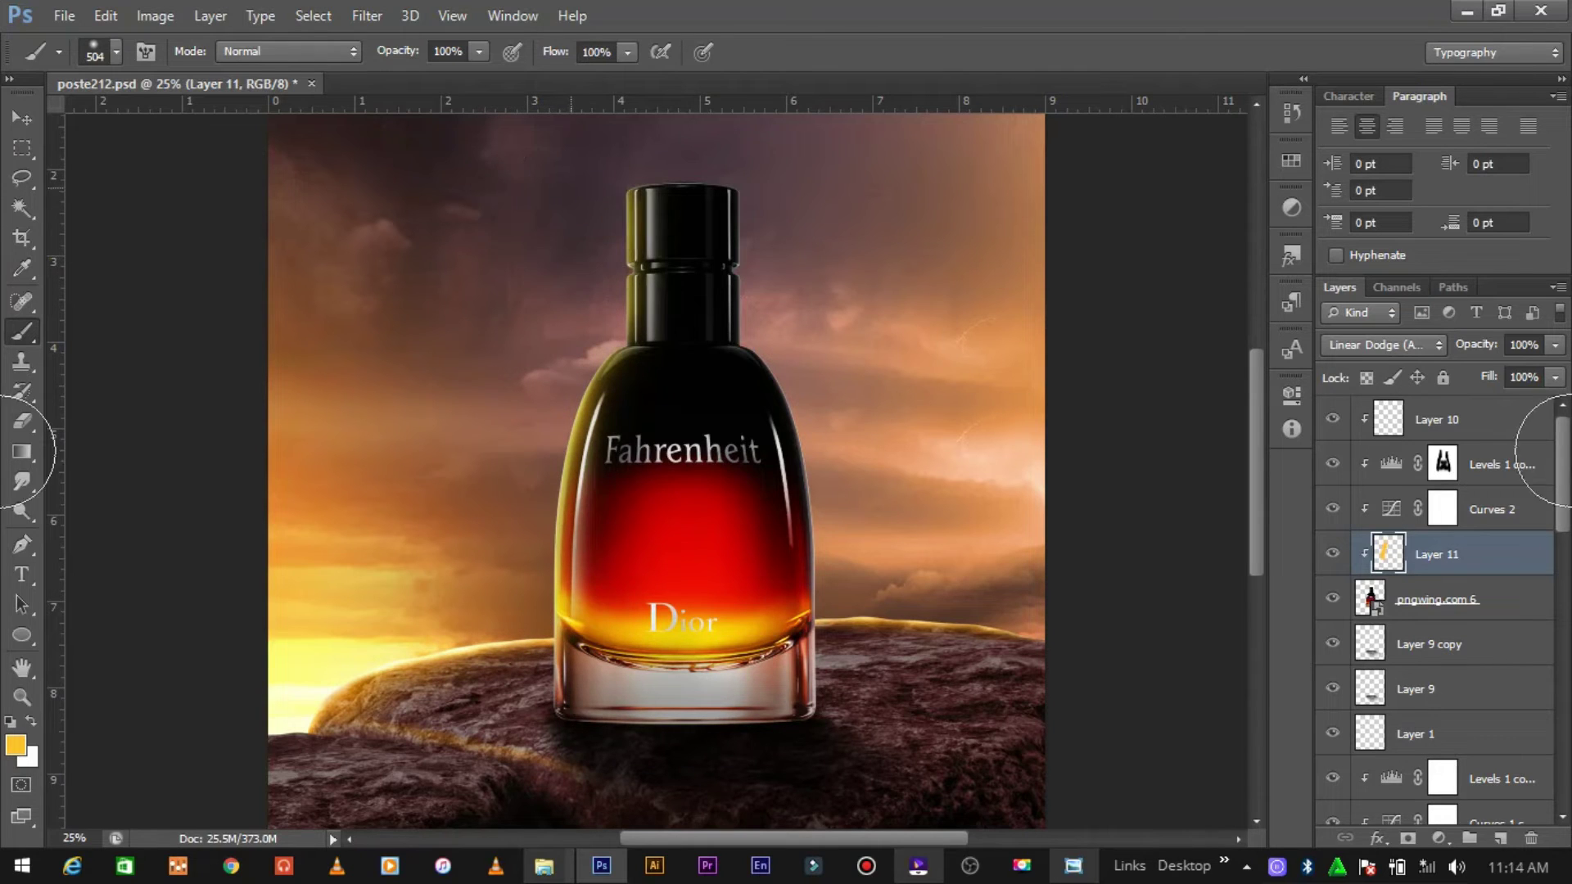
left_click_drag(1555, 379, 1495, 403)
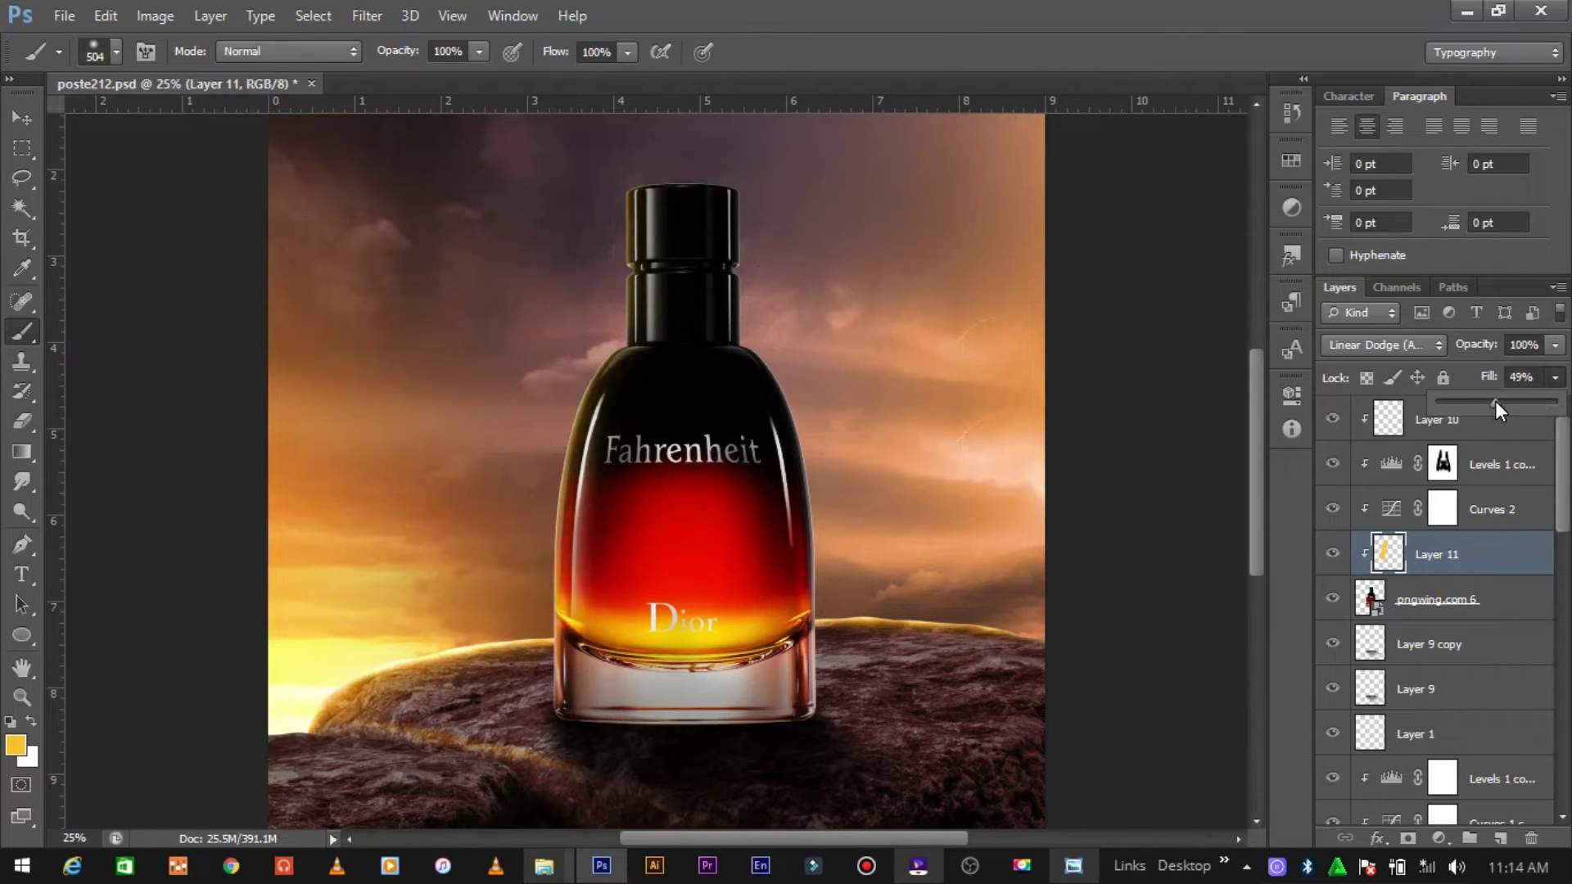
left_click(811, 323)
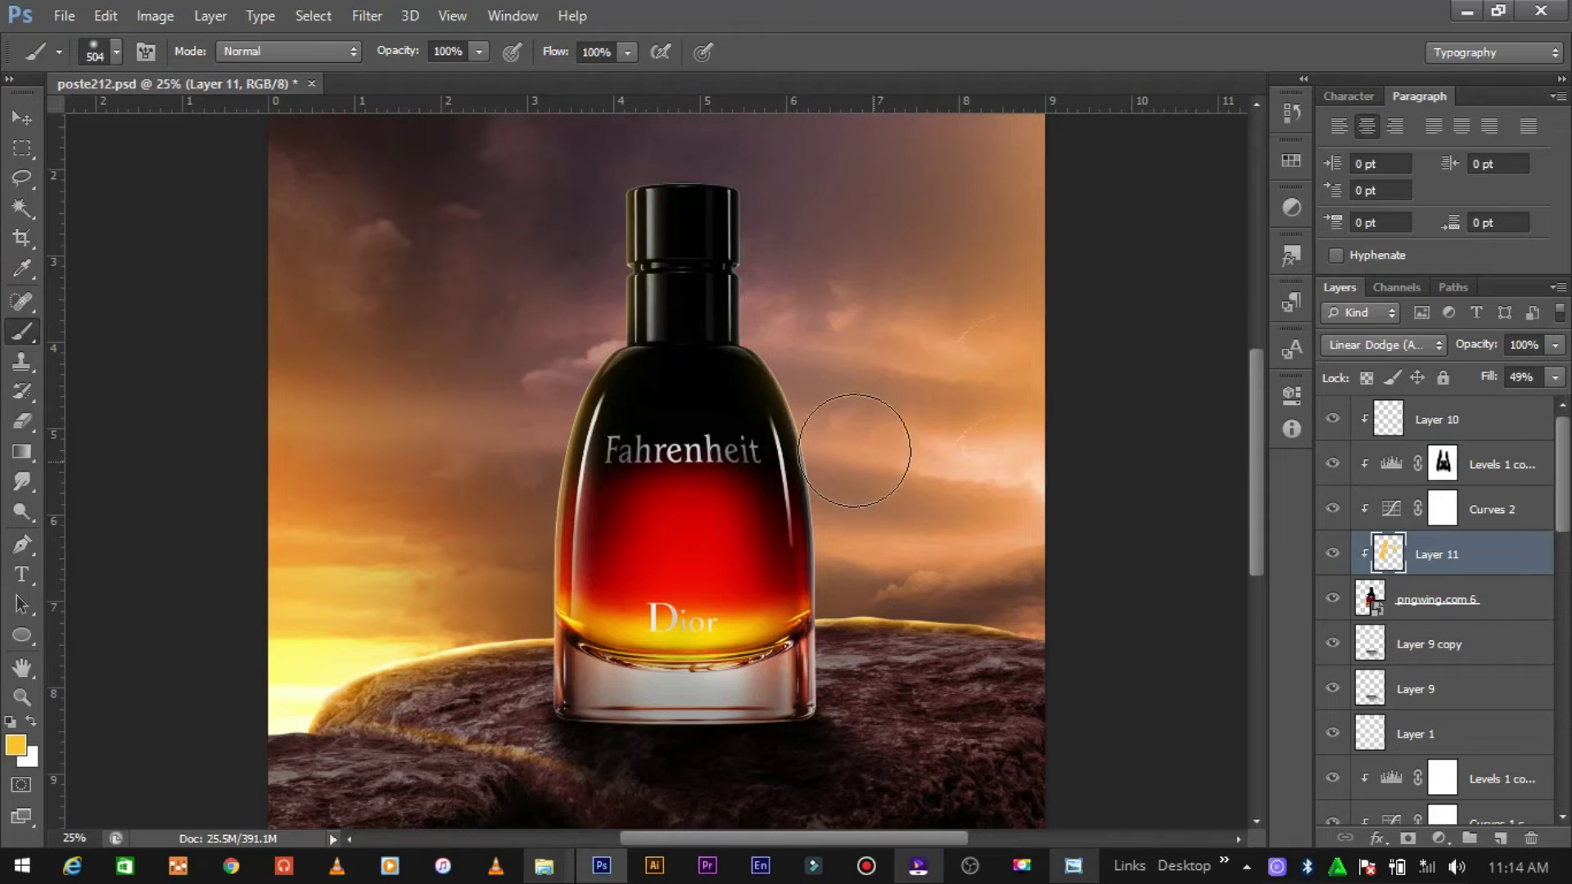
left_click_drag(854, 453, 877, 527)
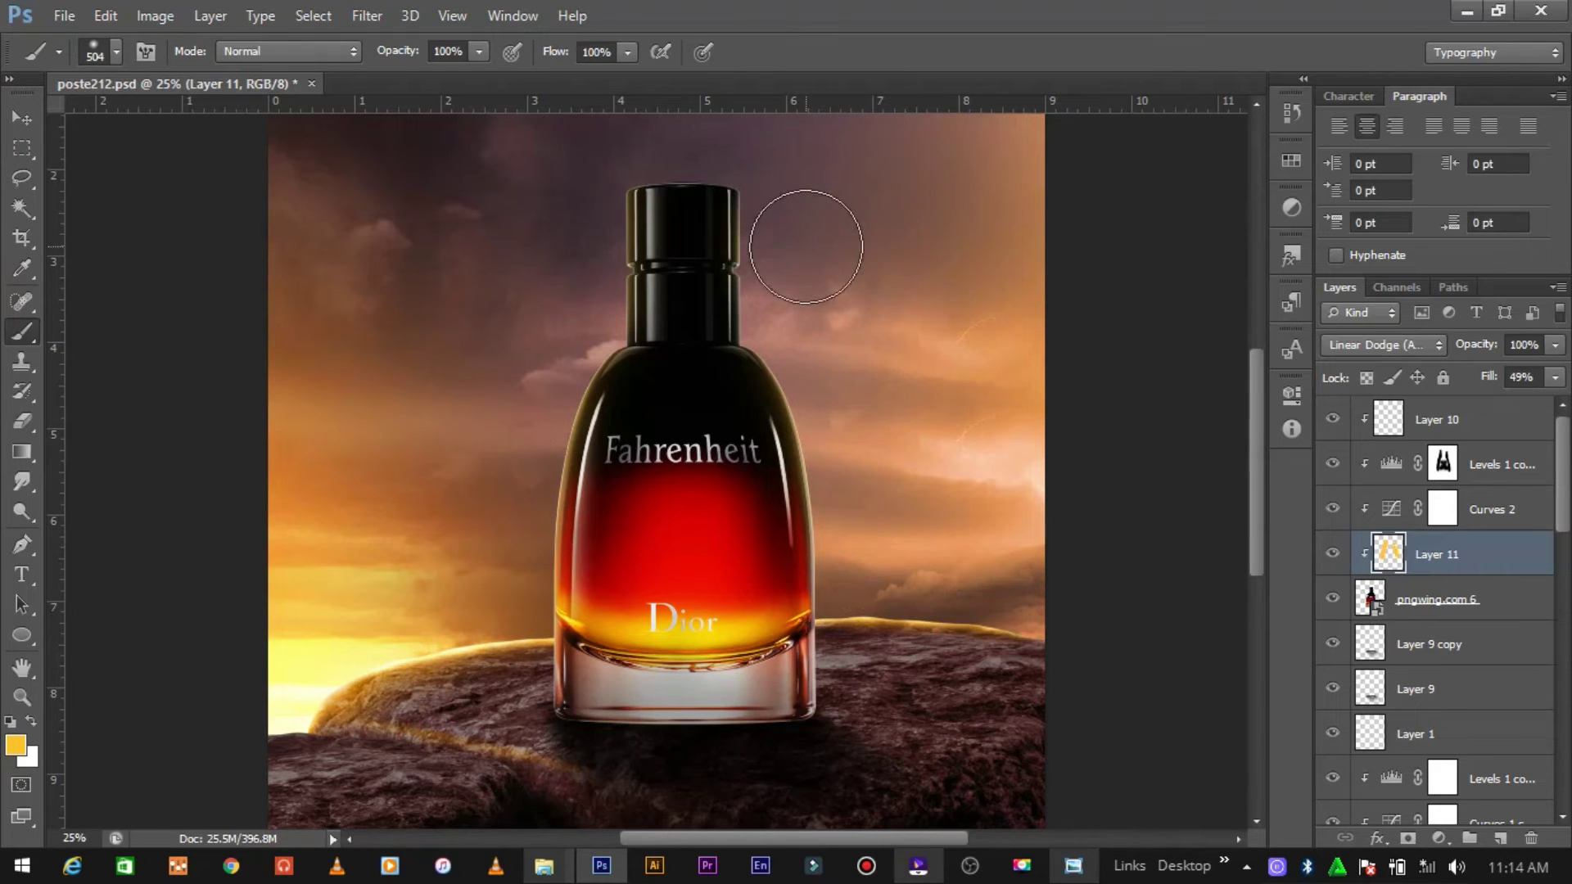
key("ctrl+minus")
scroll(806, 247, "up", 1)
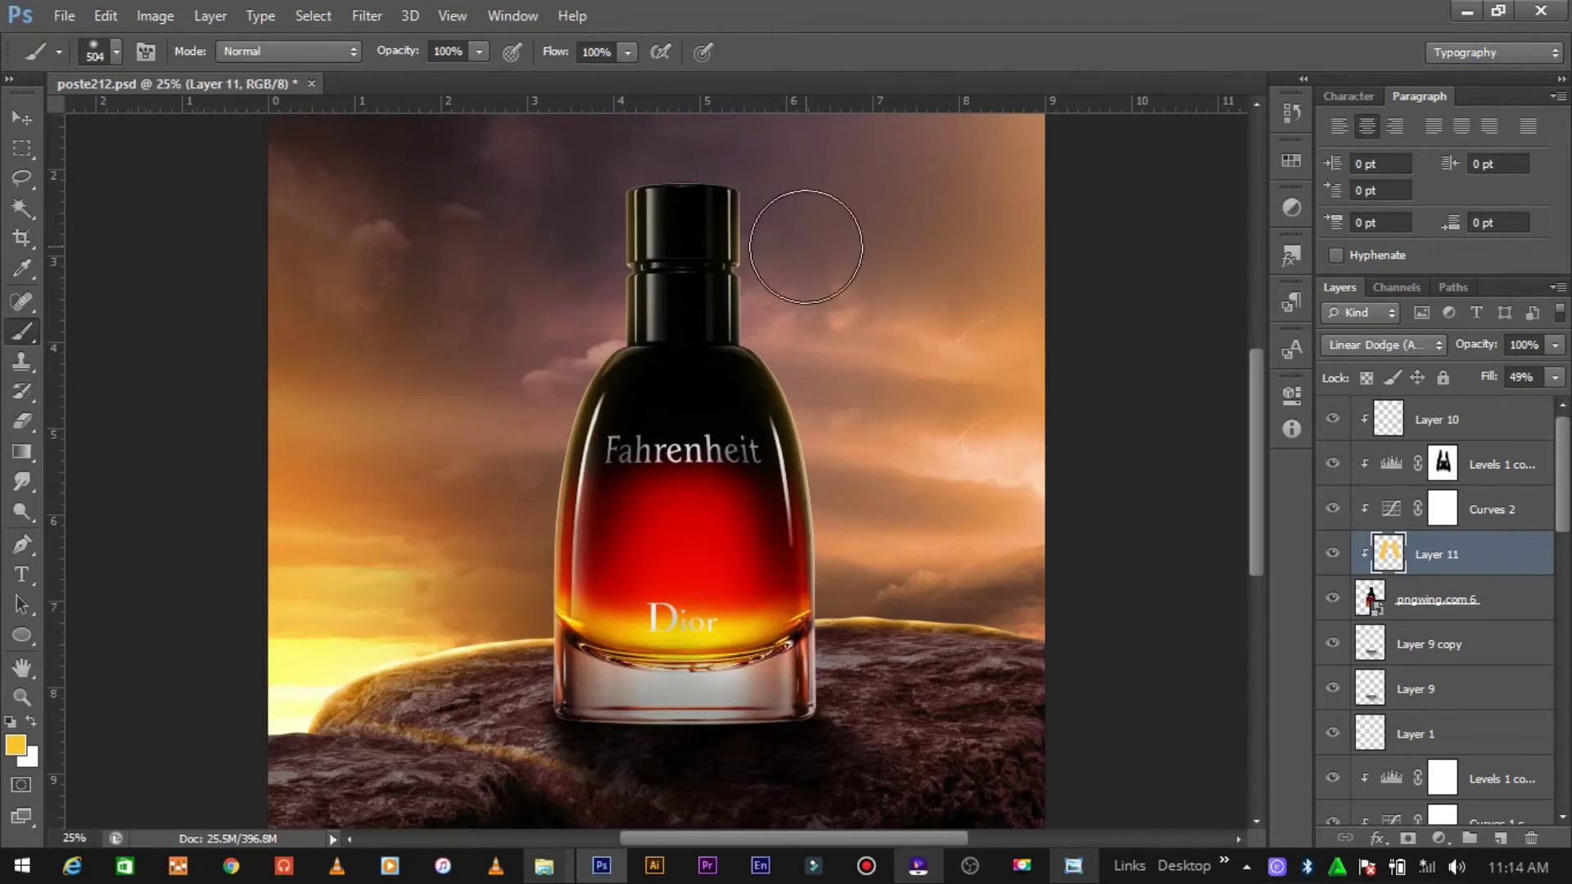
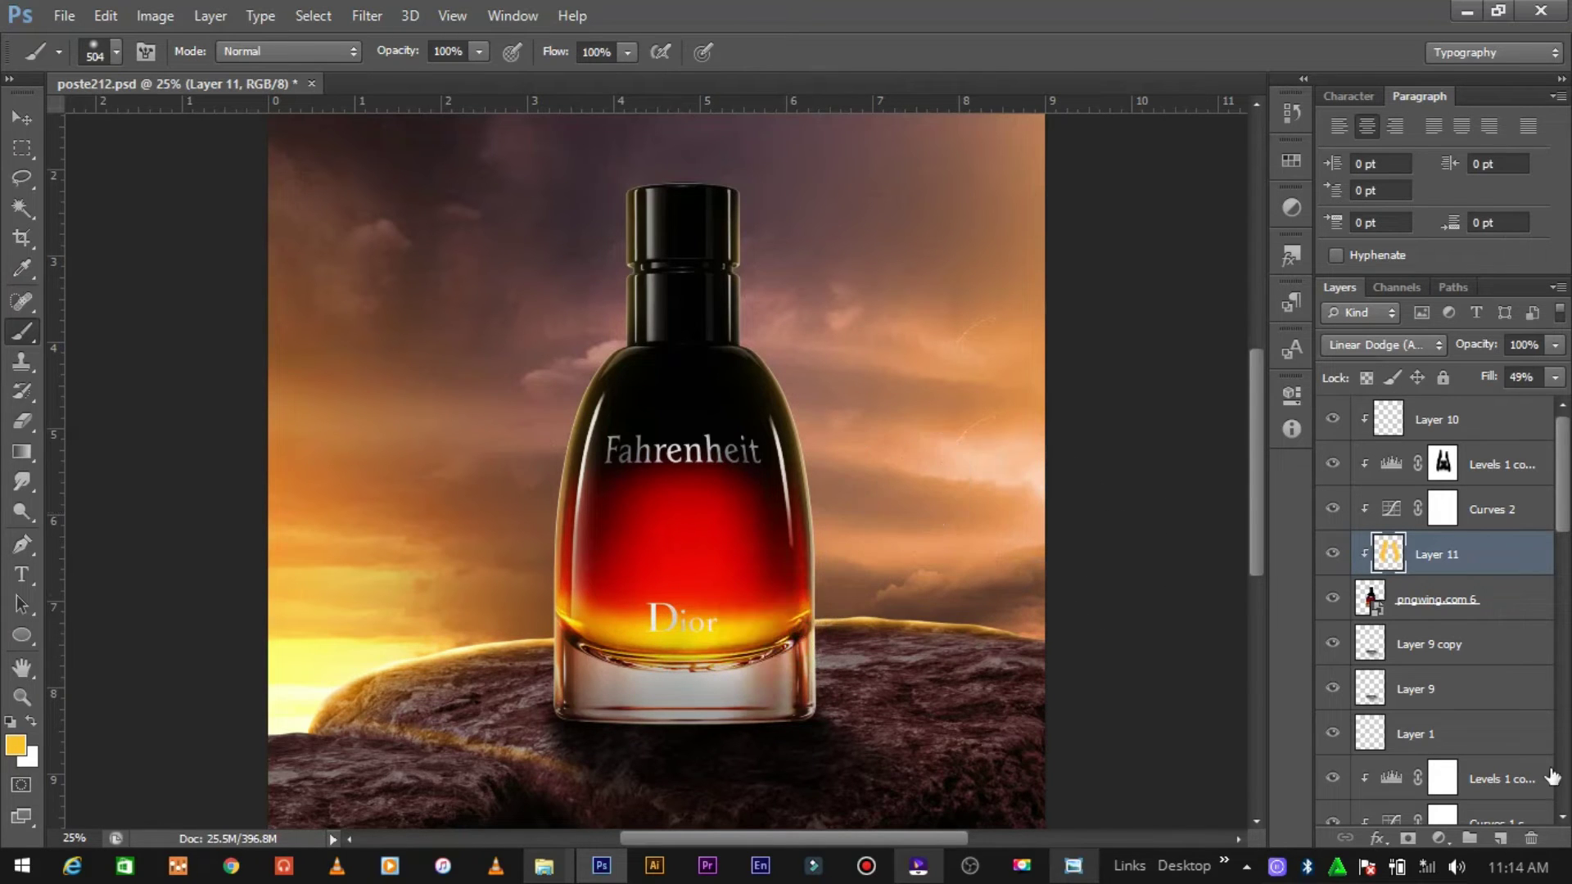
Step: Add Layer 12 in Linear Dodge (Add), soft-brush yellow glow around the Dior label, and lower its Fill
left_click(1501, 839)
left_click(1382, 345)
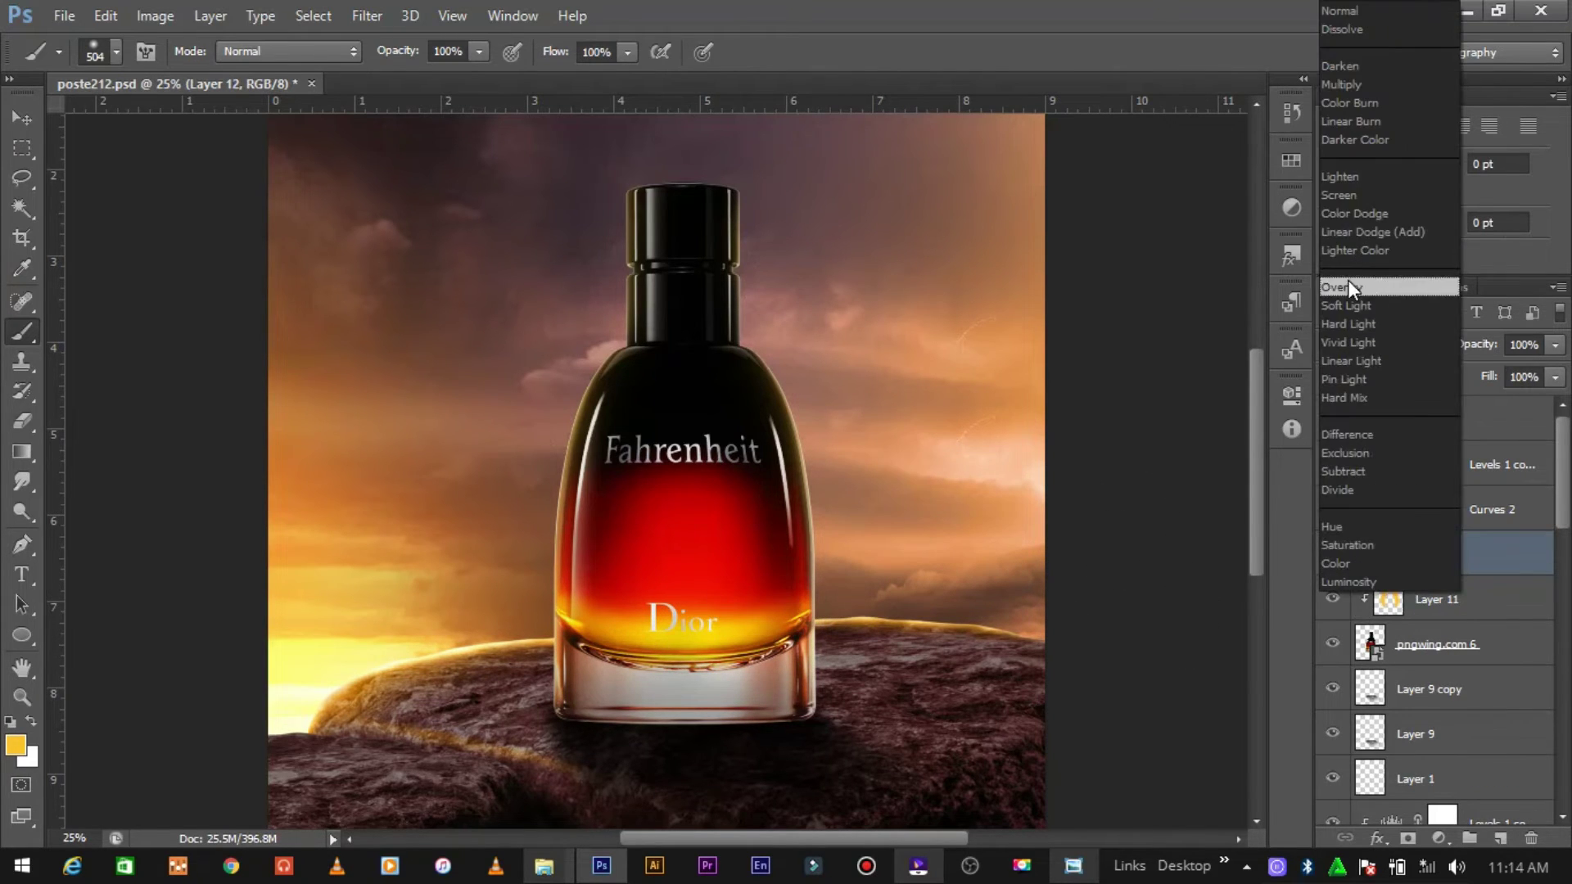
left_click(1357, 233)
right_click(814, 557)
left_click(643, 631)
left_click_drag(644, 631, 608, 616)
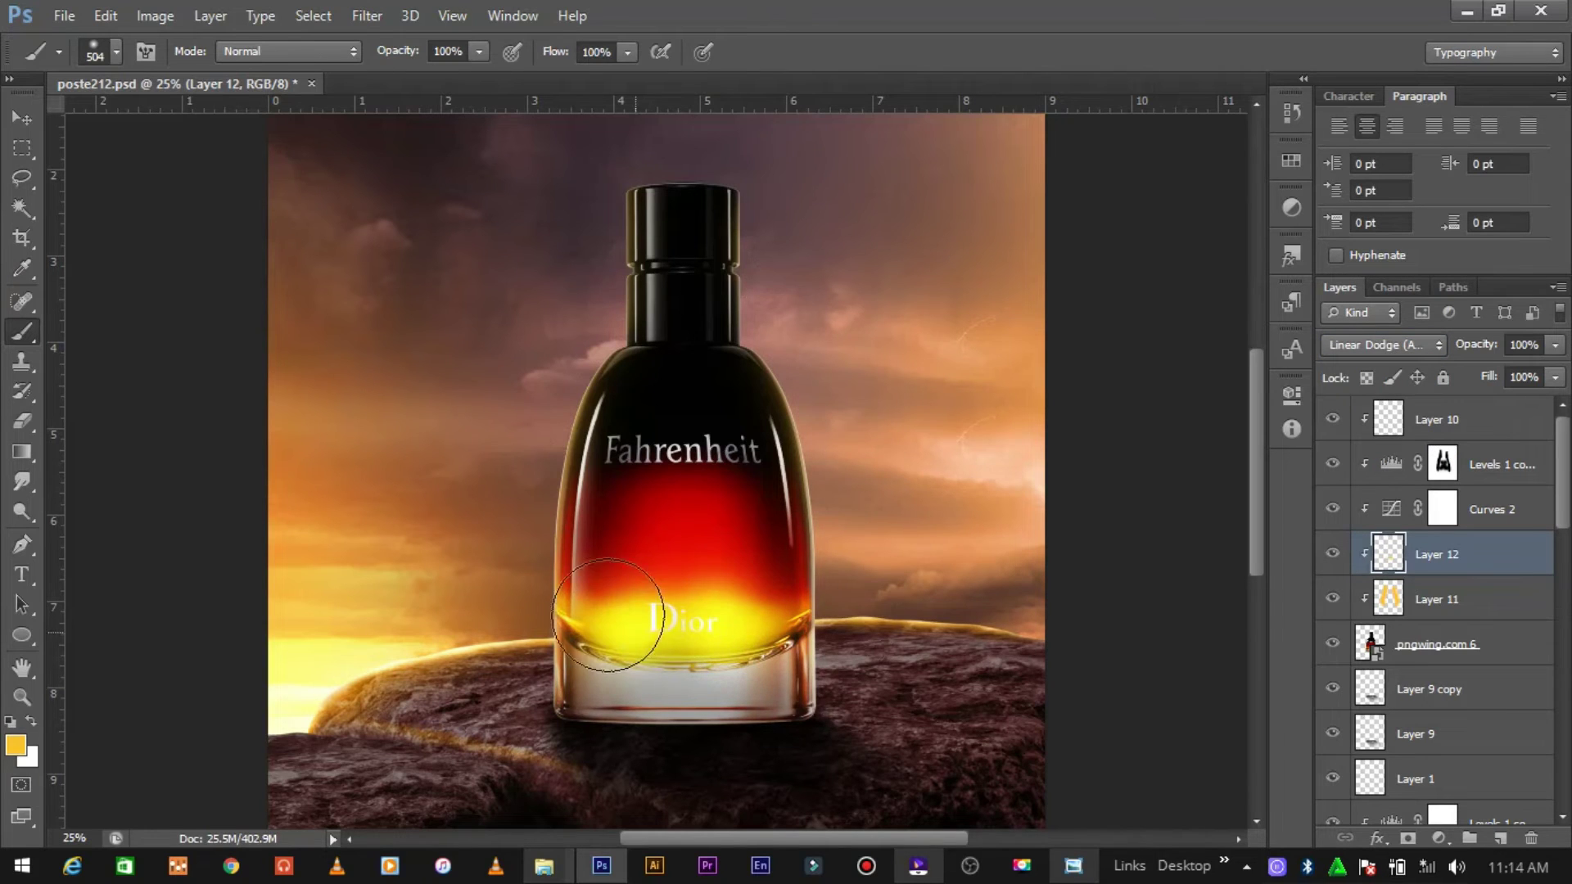
left_click_drag(713, 686, 642, 632)
left_click_drag(1555, 378, 1487, 401)
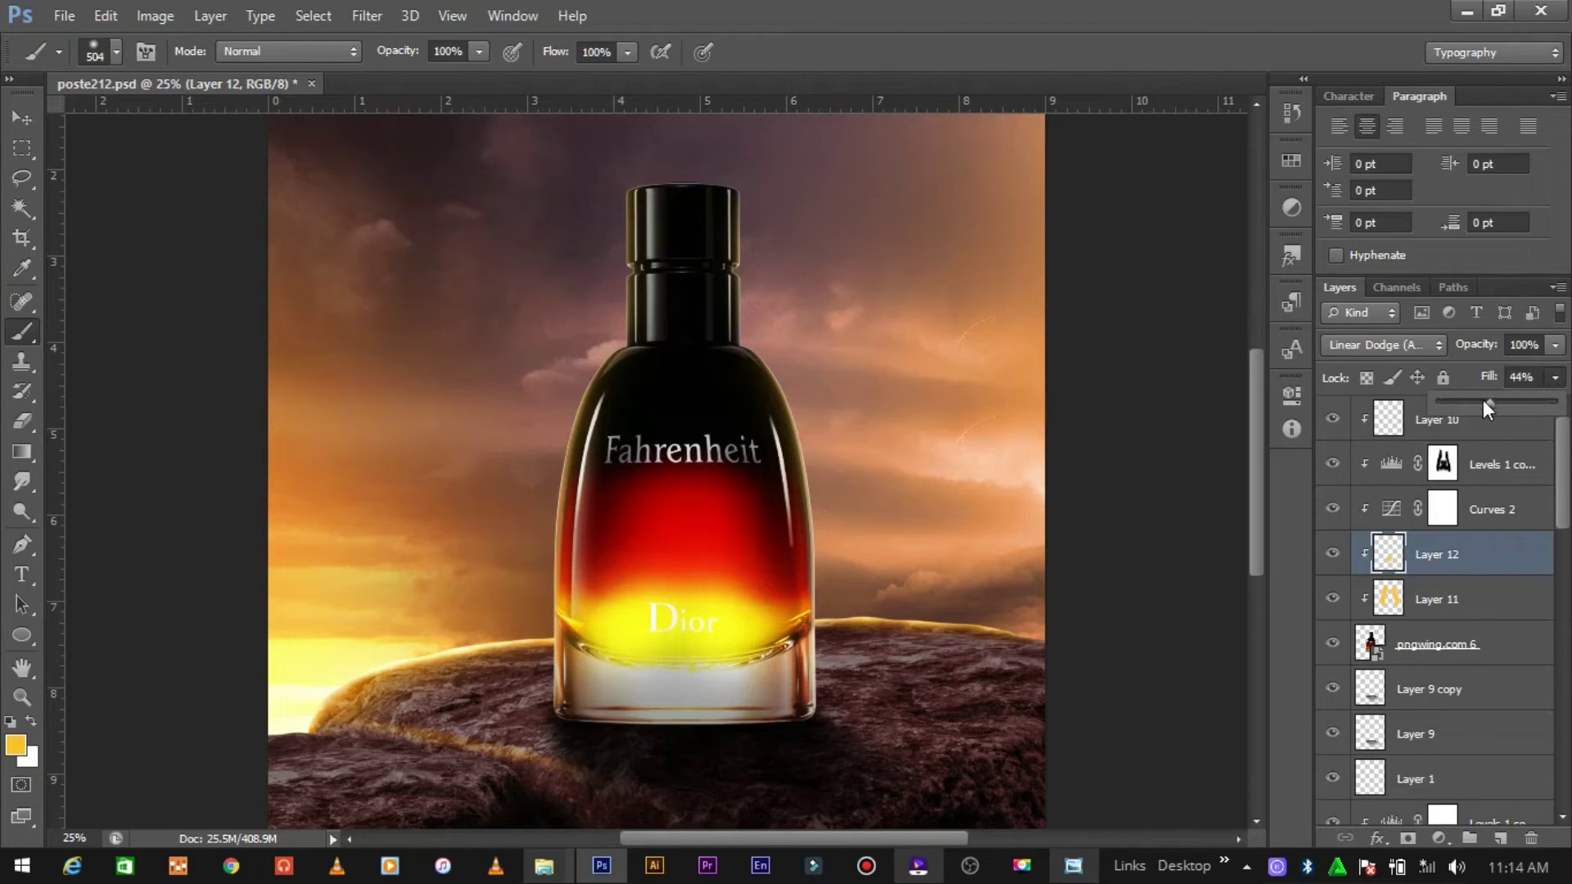
left_click(22, 117)
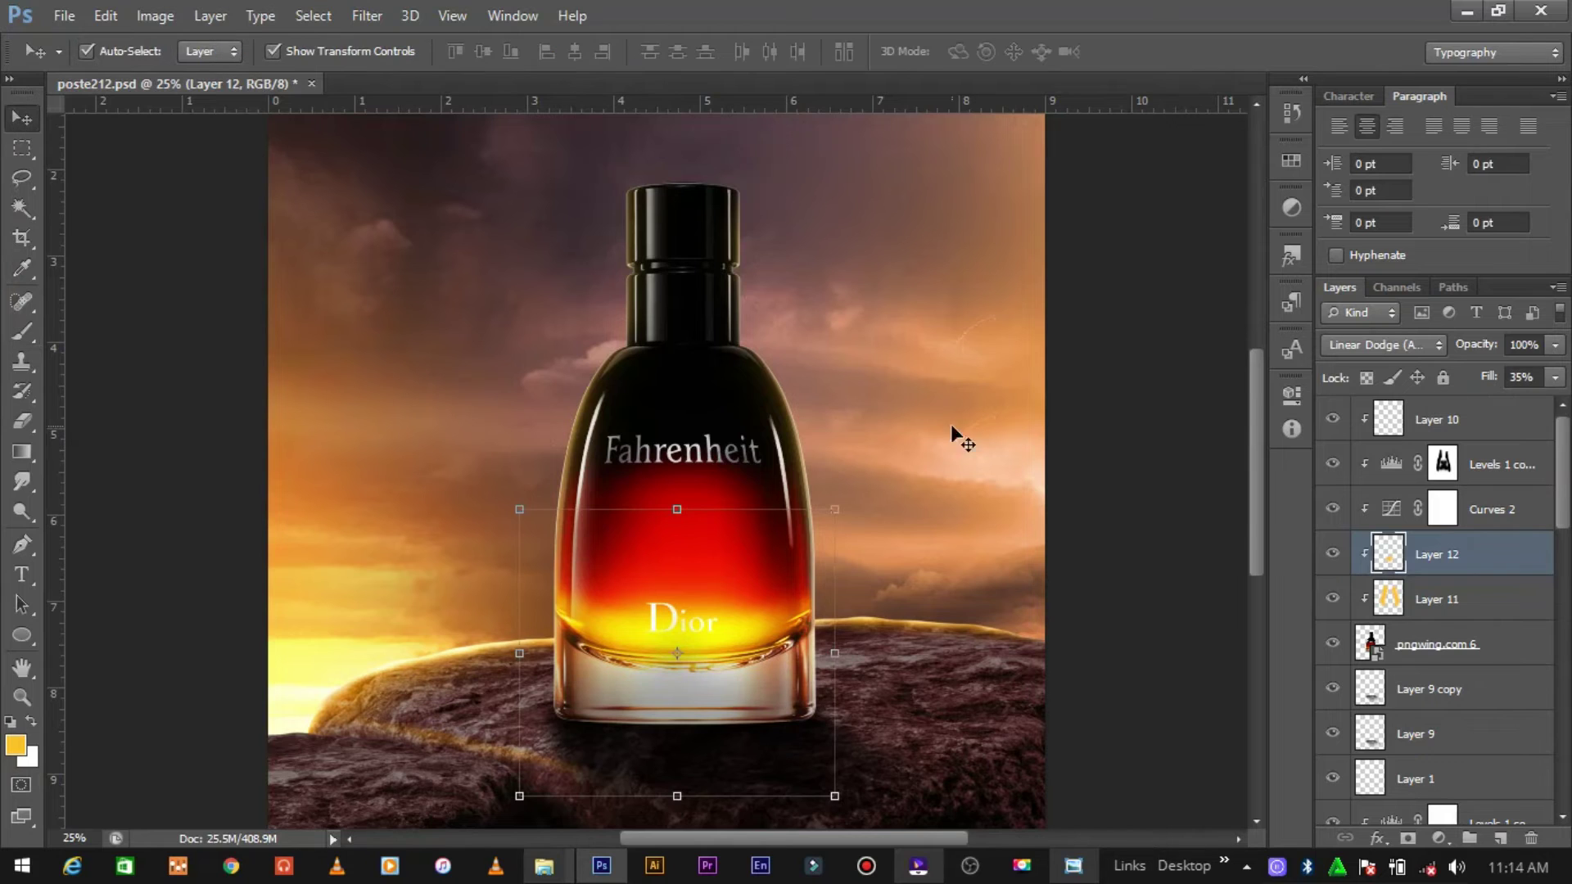
Step: Add Layer 13 in Linear Dodge (Add) with near-white as the painting colour
left_click(1500, 837)
left_click(1383, 345)
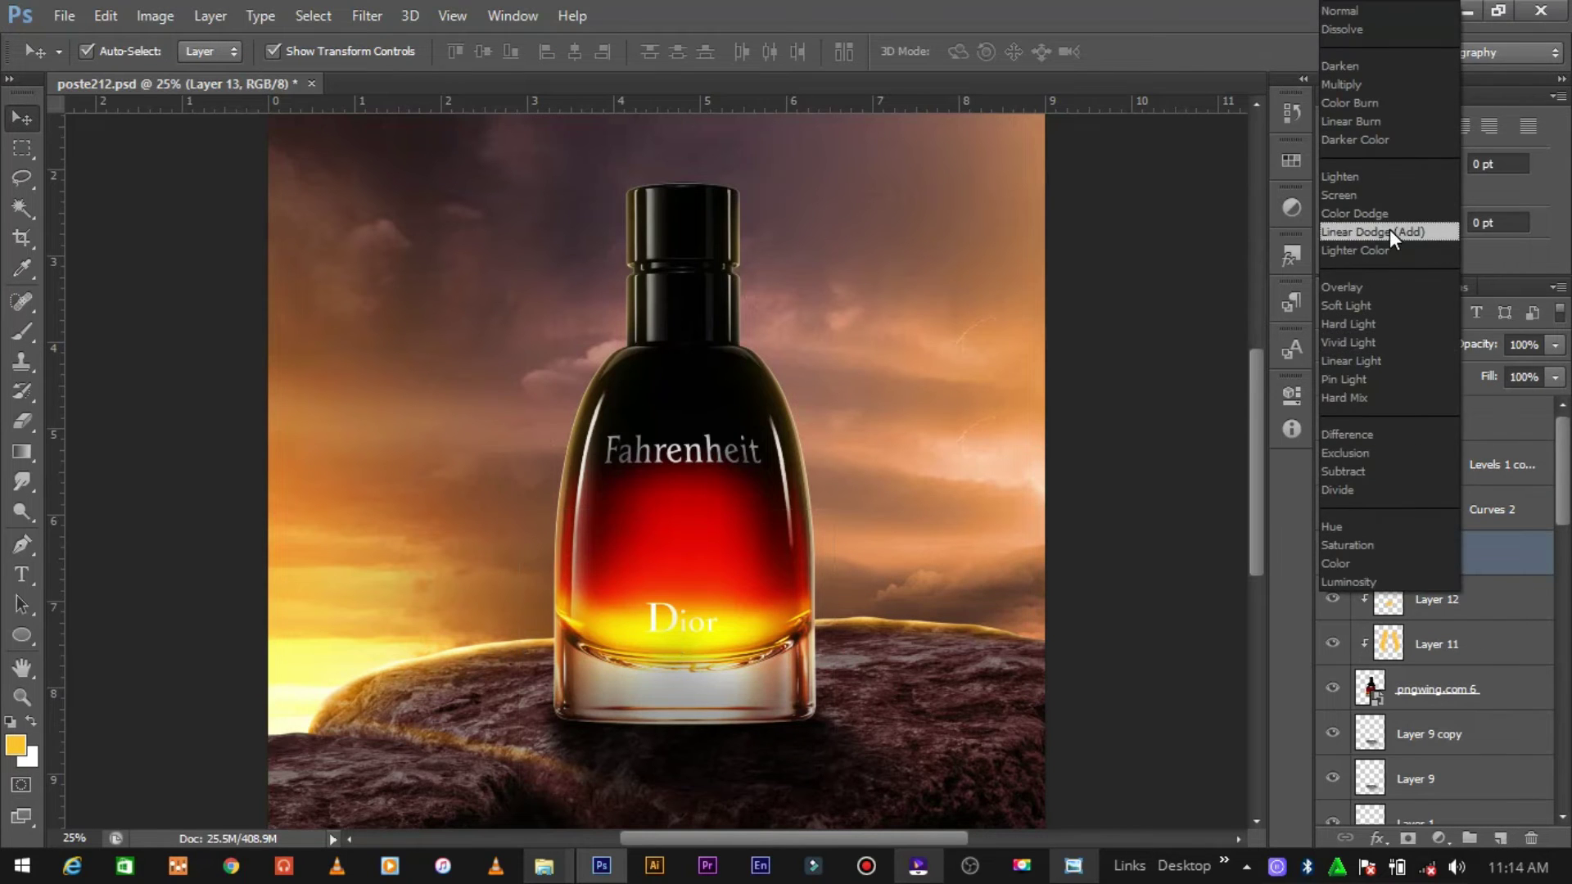
left_click(1389, 229)
left_click(15, 744)
left_click(867, 388)
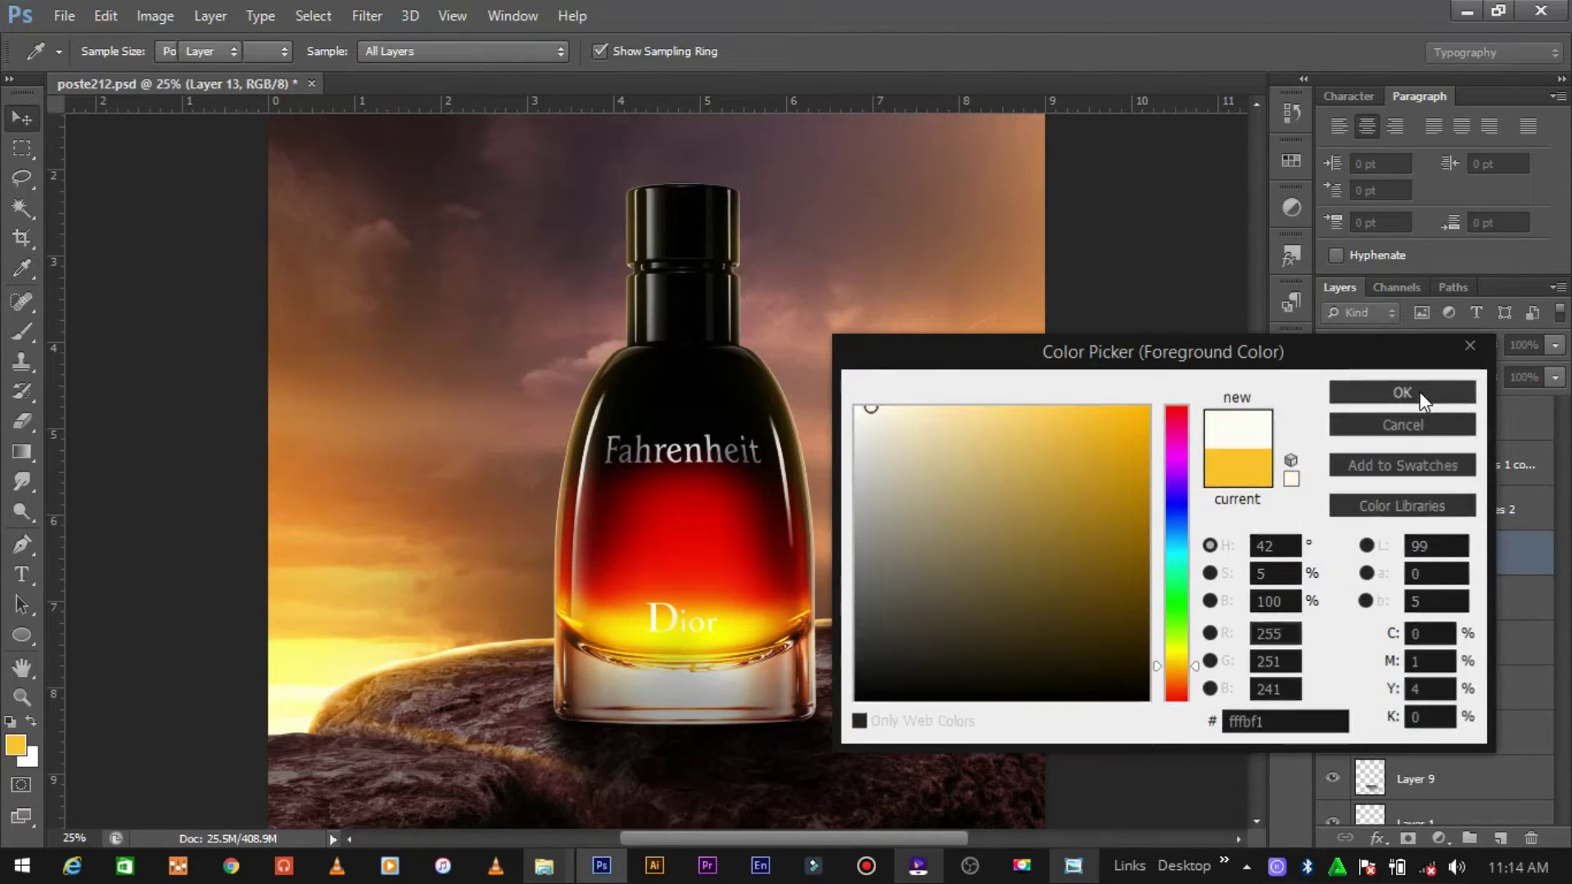
left_click(1396, 390)
Step: Paint a white highlight along the bottle's left shoulder with a 166 px soft brush
key("b")
right_click(578, 291)
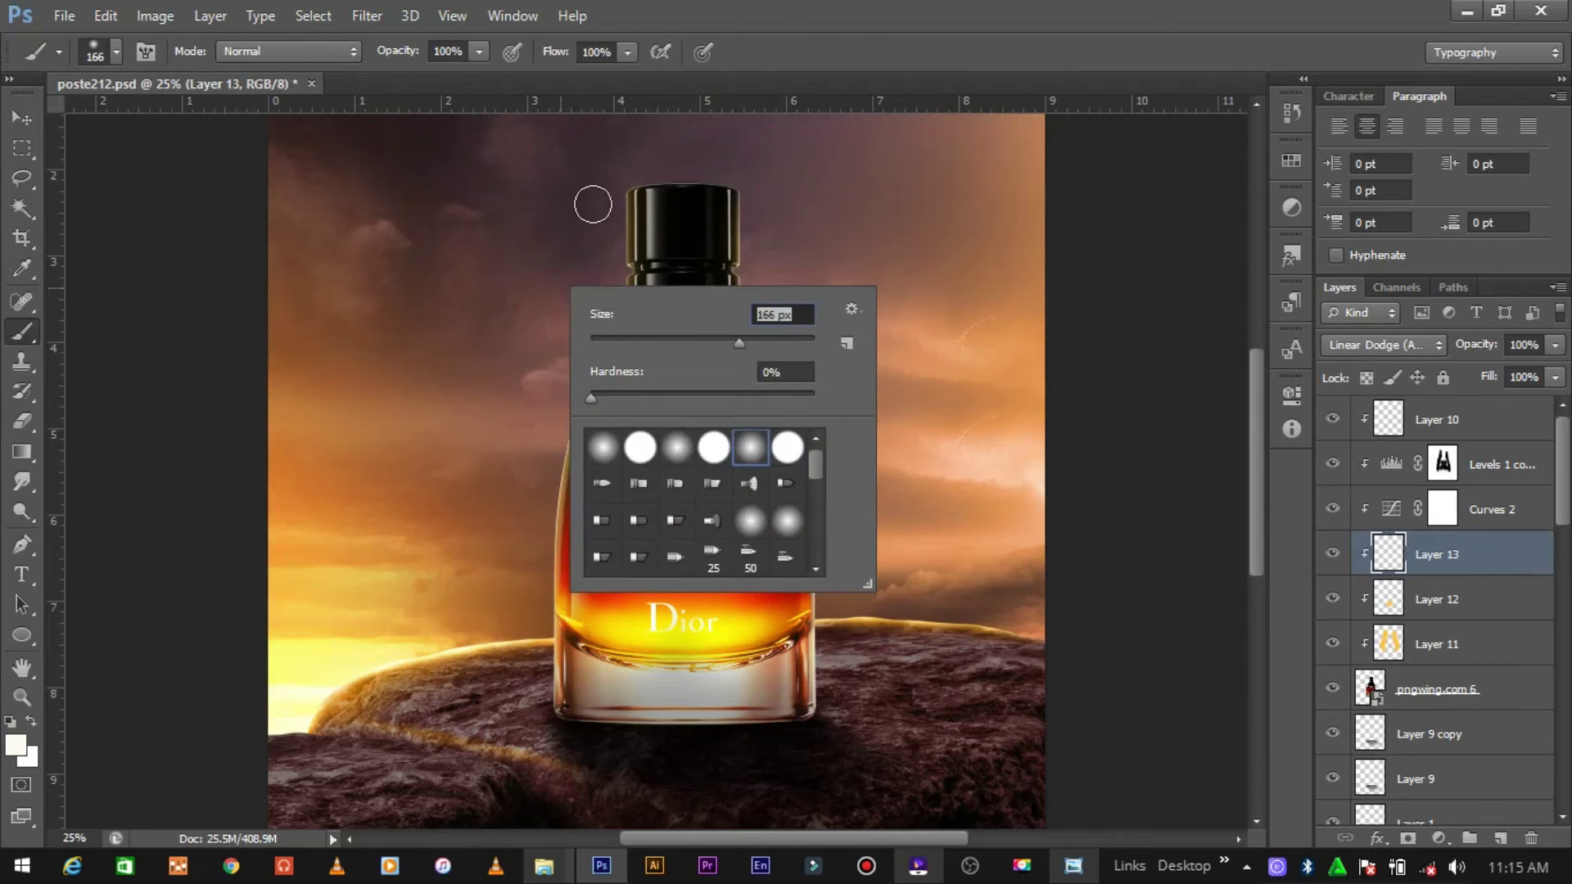
key("Return")
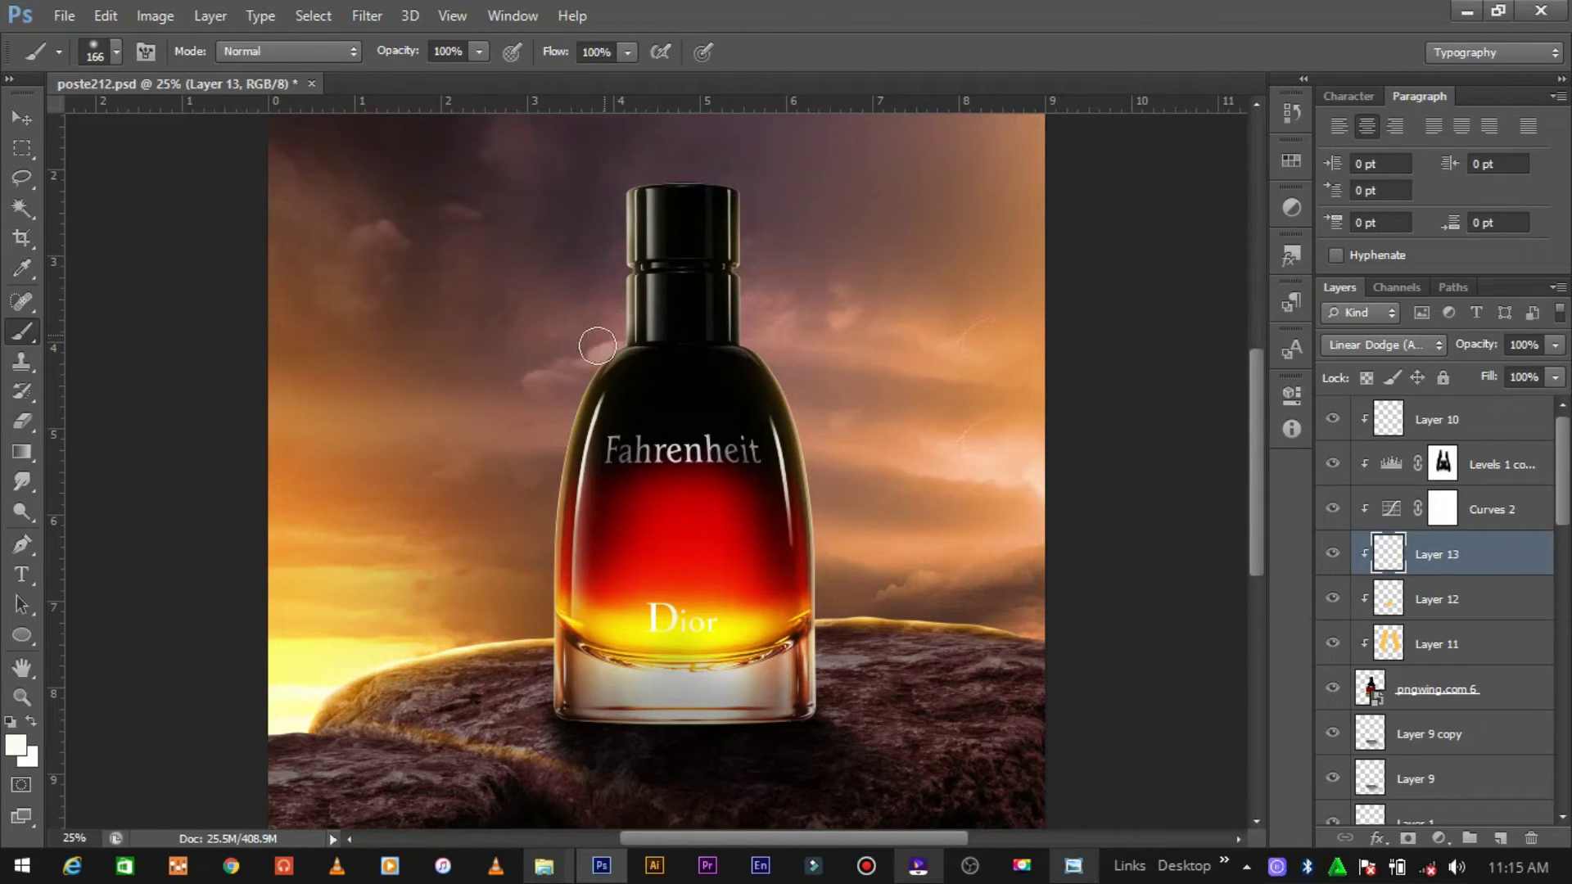
left_click_drag(541, 433, 530, 466)
left_click_drag(565, 397, 532, 519)
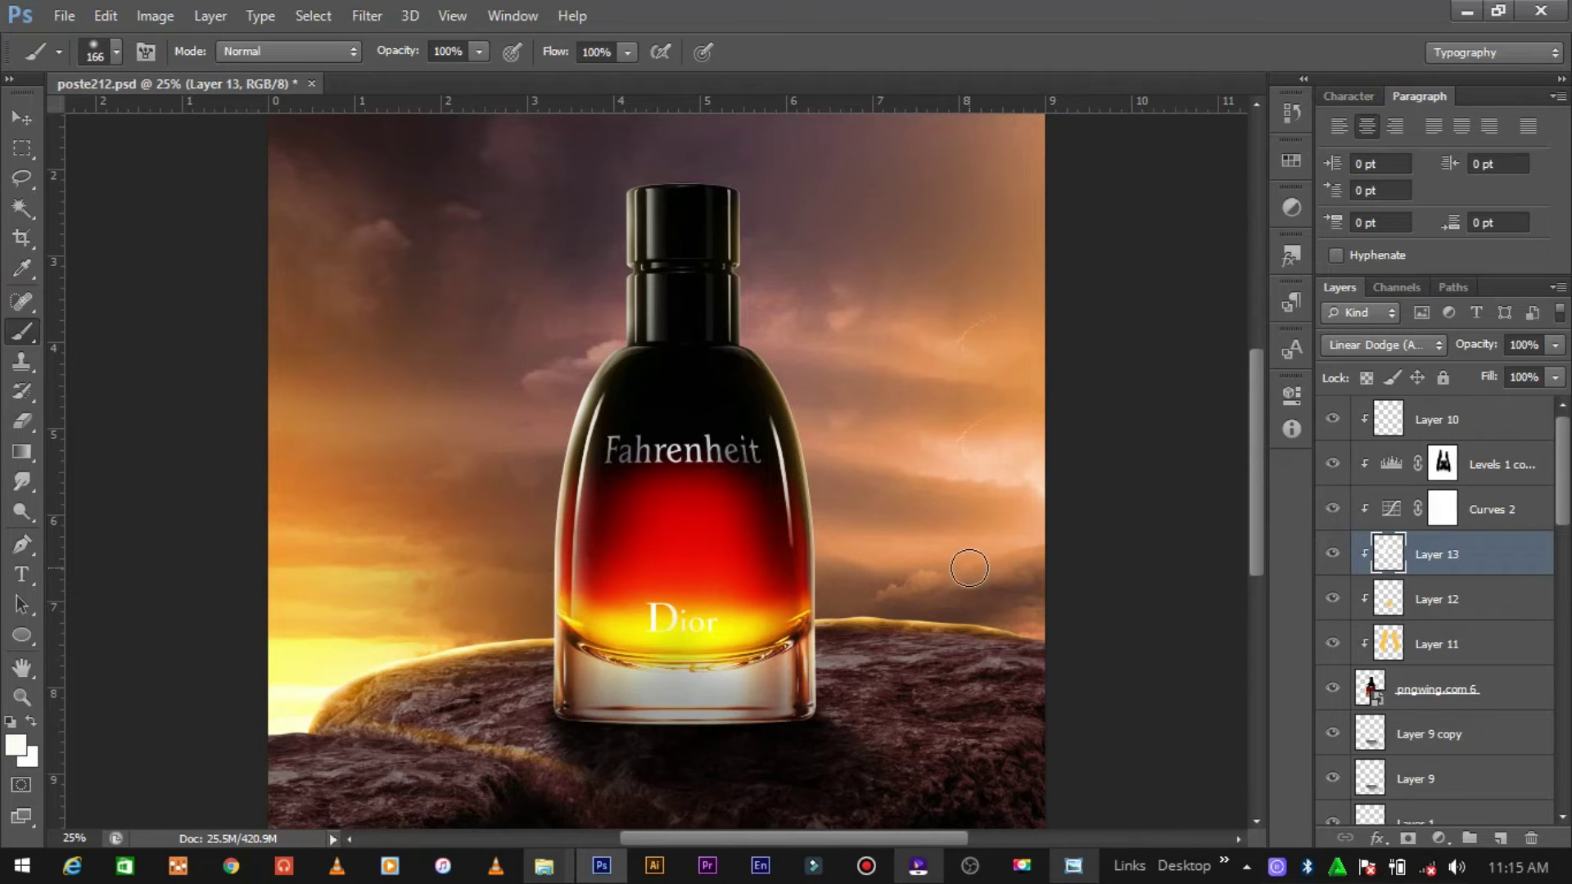
Step: Zoom in on the bottle neck and set the eraser to 195 px on the highlight layer
key("ctrl+plus")
key("ctrl+plus")
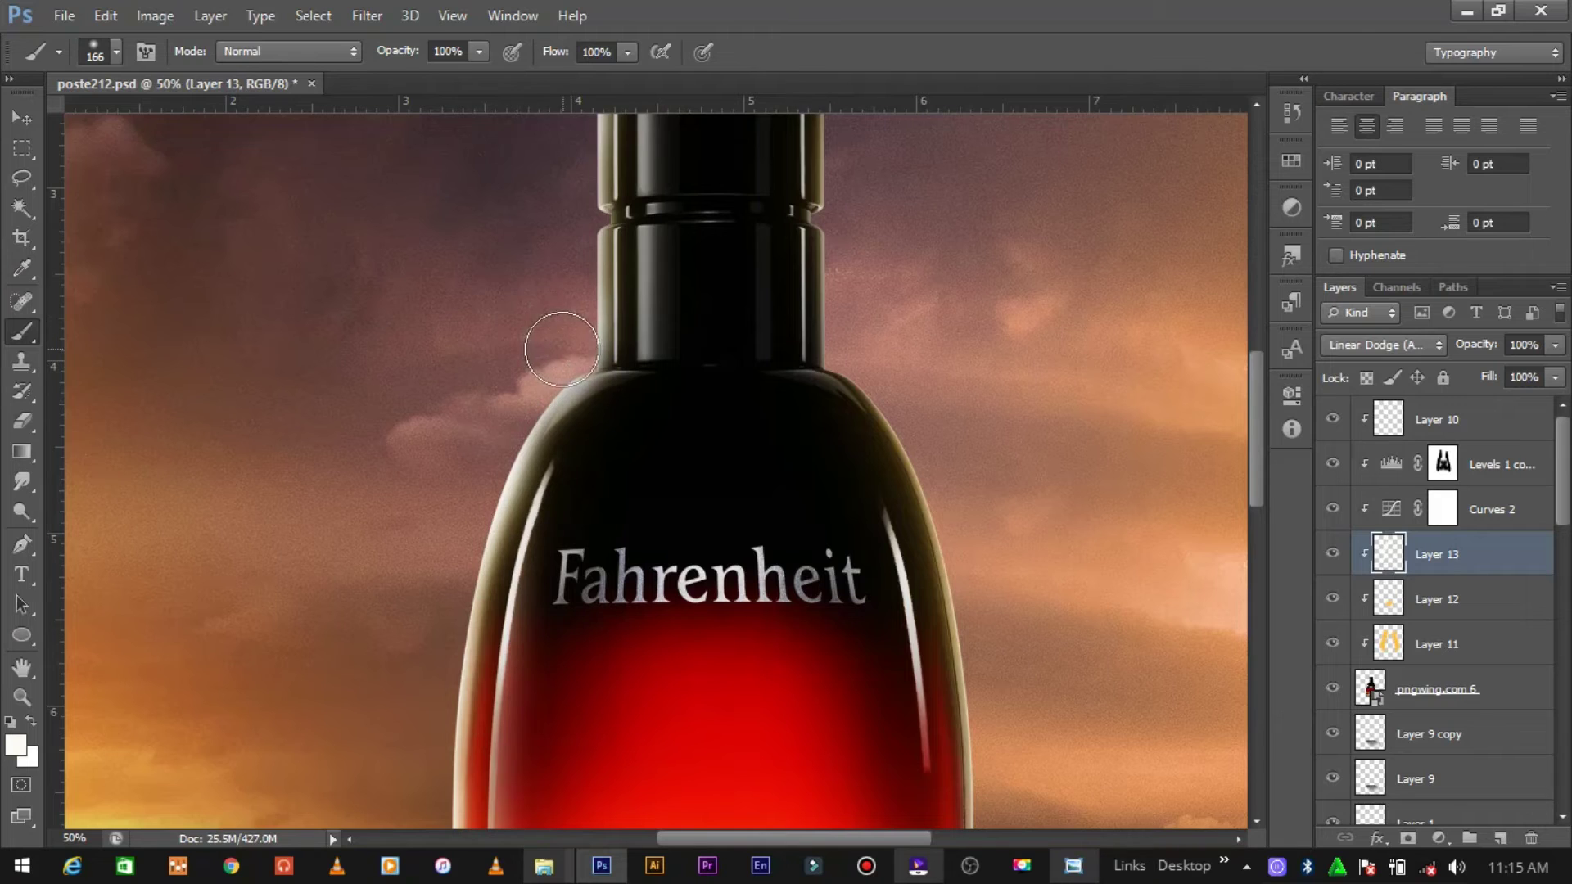
scroll(558, 321, "up", 1)
scroll(559, 320, "up", 5)
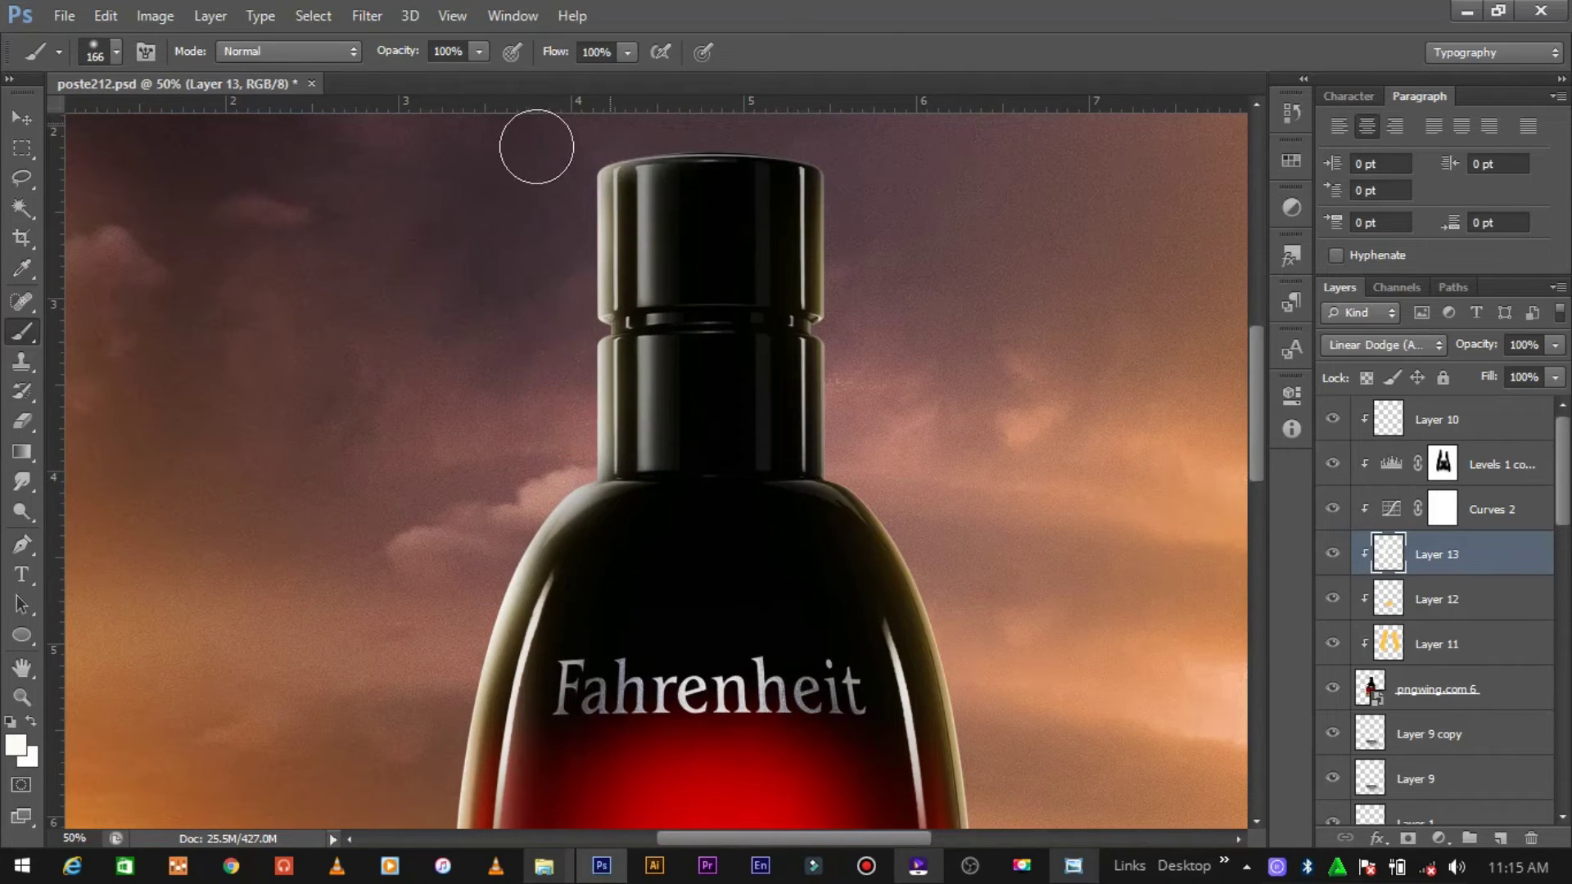
key("e")
right_click(734, 542)
left_click(23, 334)
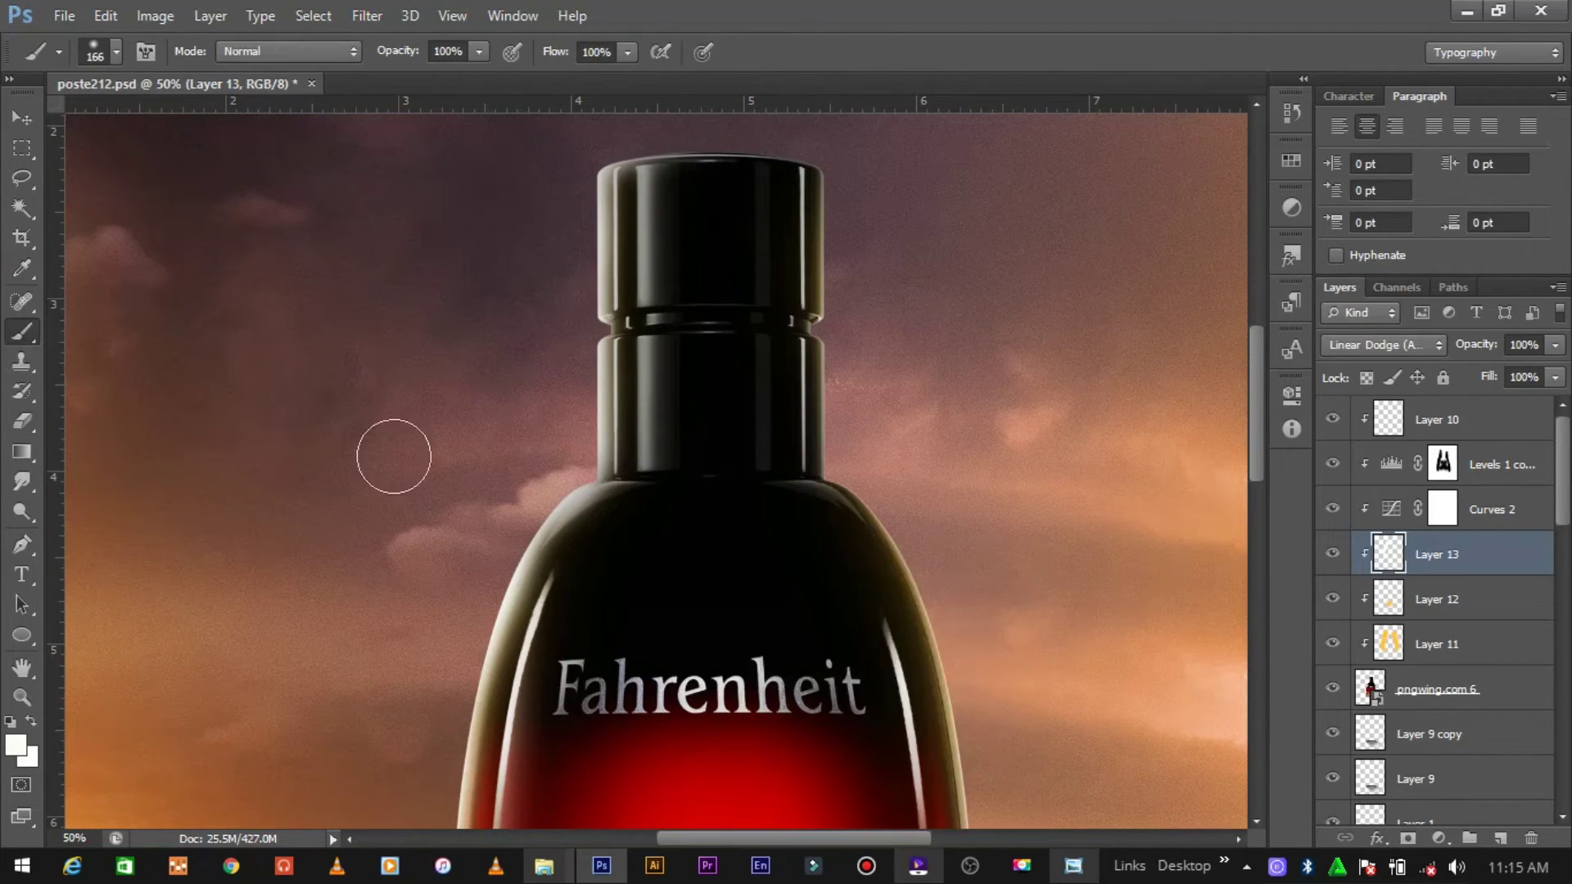
left_click(23, 421)
right_click(741, 544)
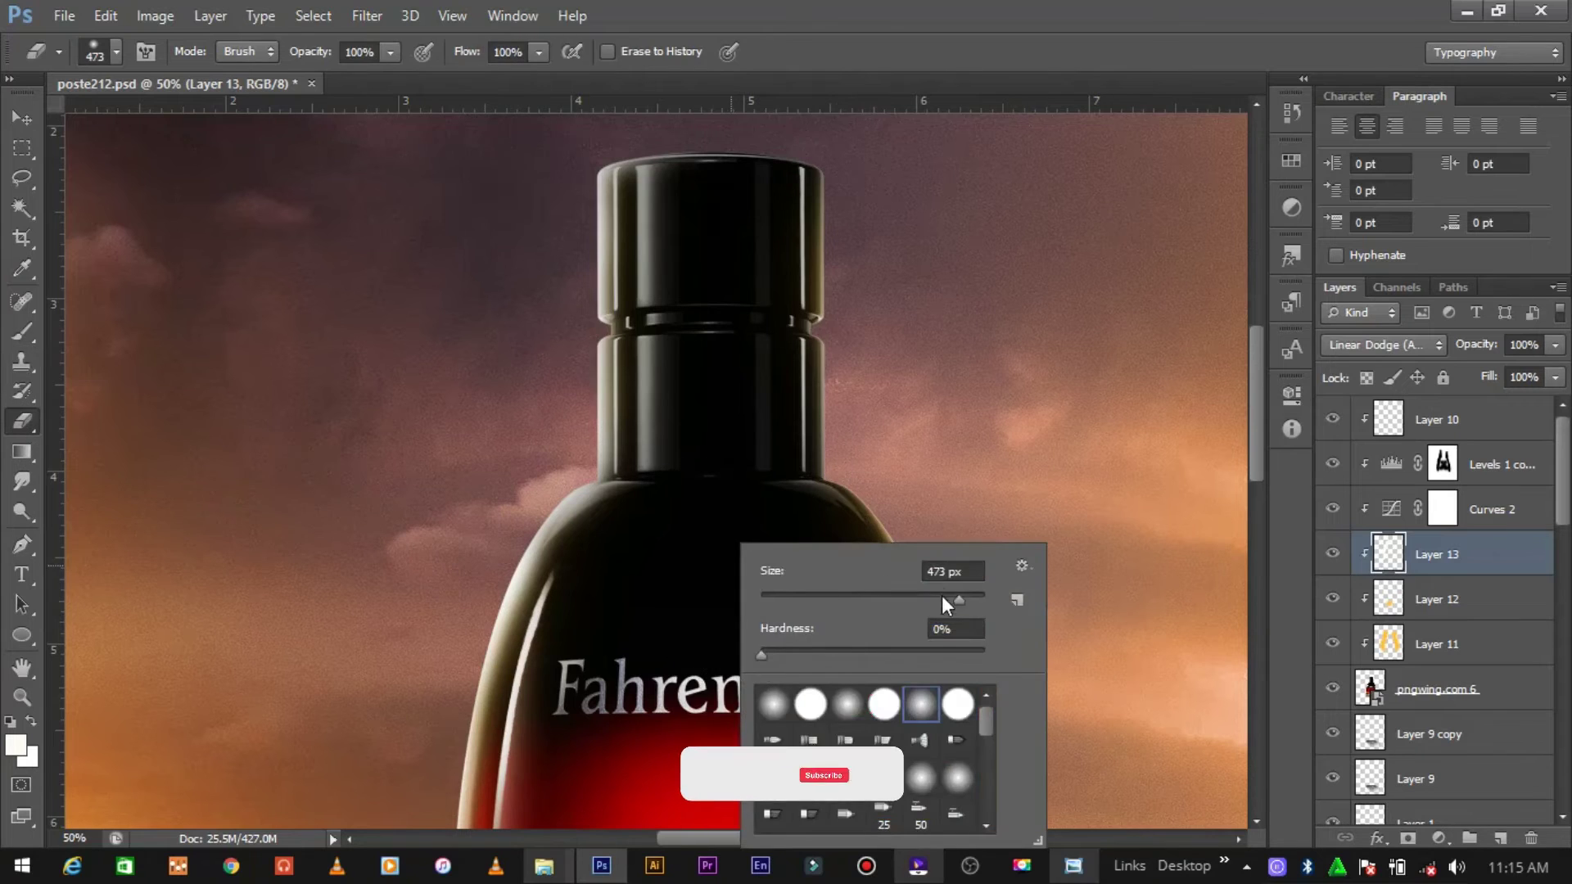
left_click_drag(884, 571, 643, 537)
key("Return")
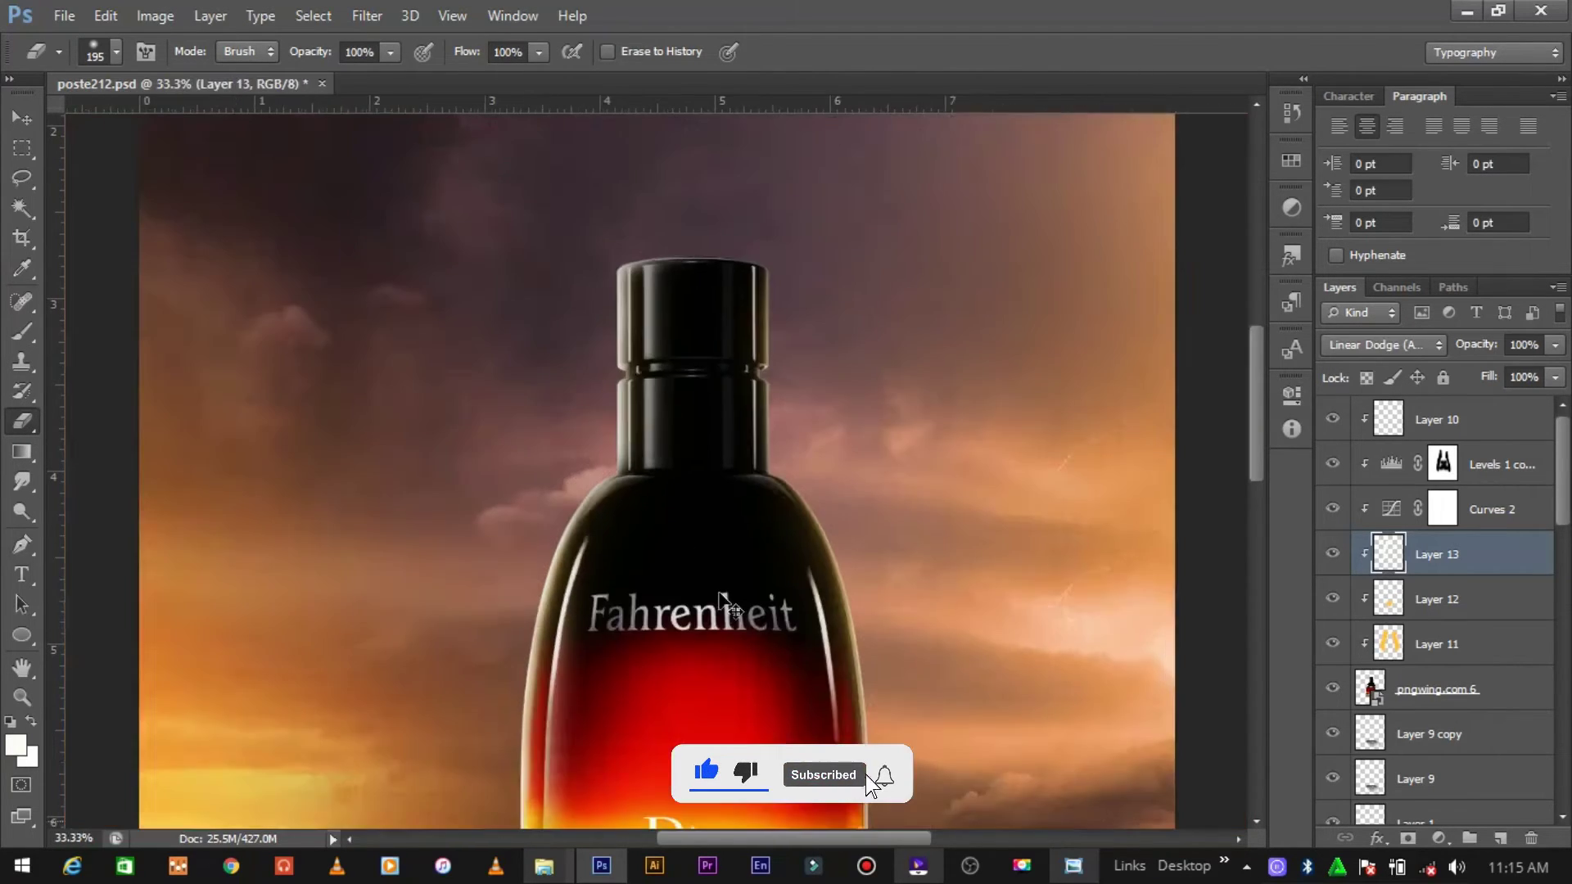
Step: Zoom back out to view the whole poster with the brush active
key("ctrl+minus")
scroll(673, 565, "down", 3)
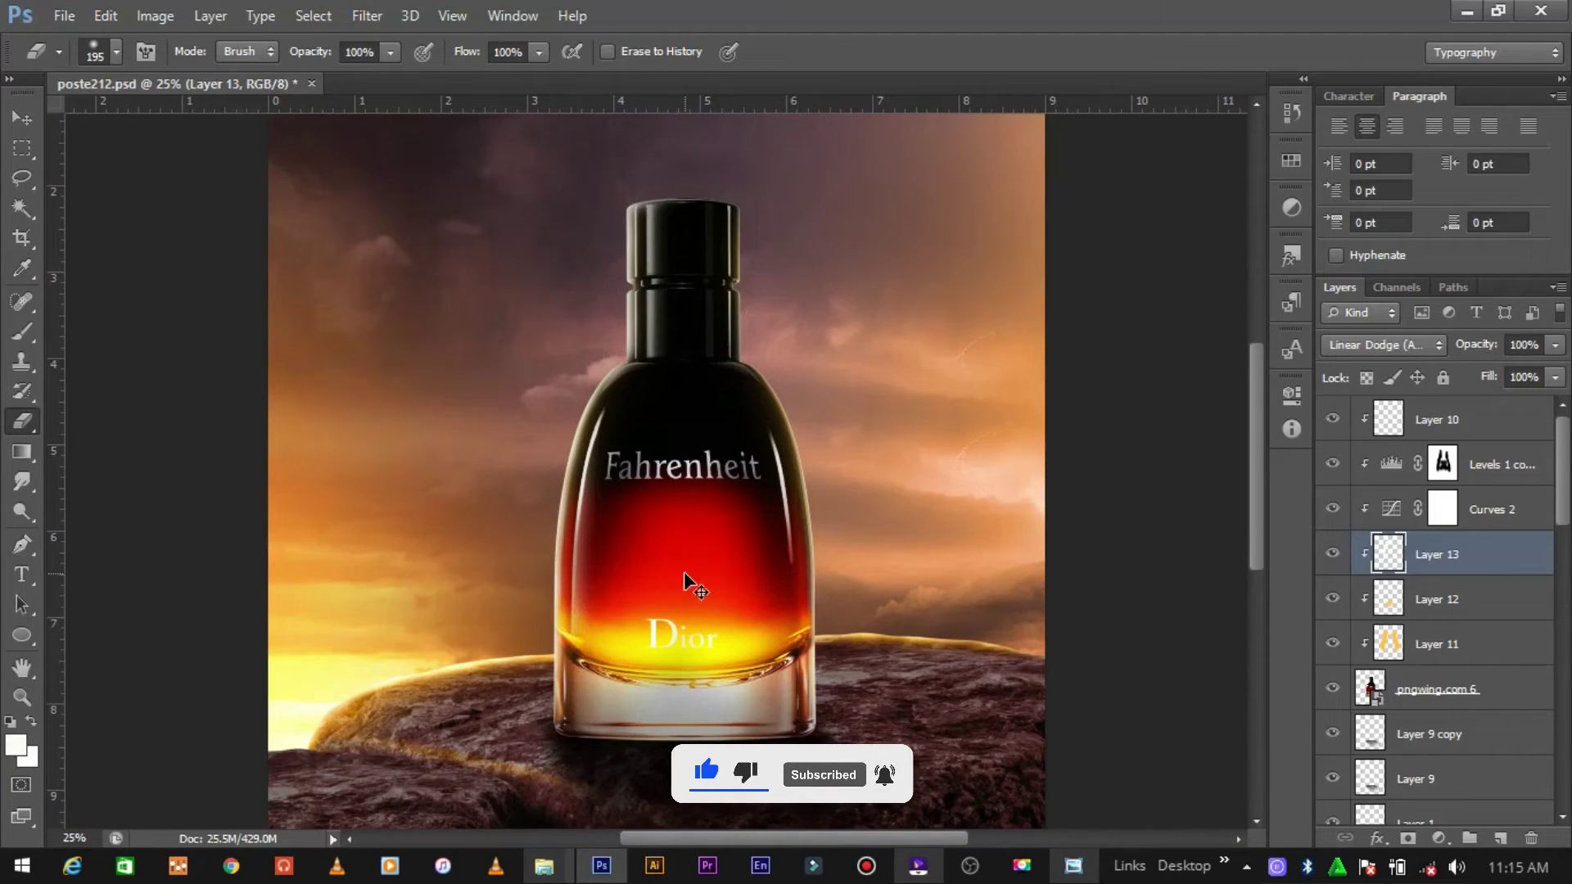
key("ctrl+minus")
key("ctrl+plus")
key("ctrl+minus")
key("b")
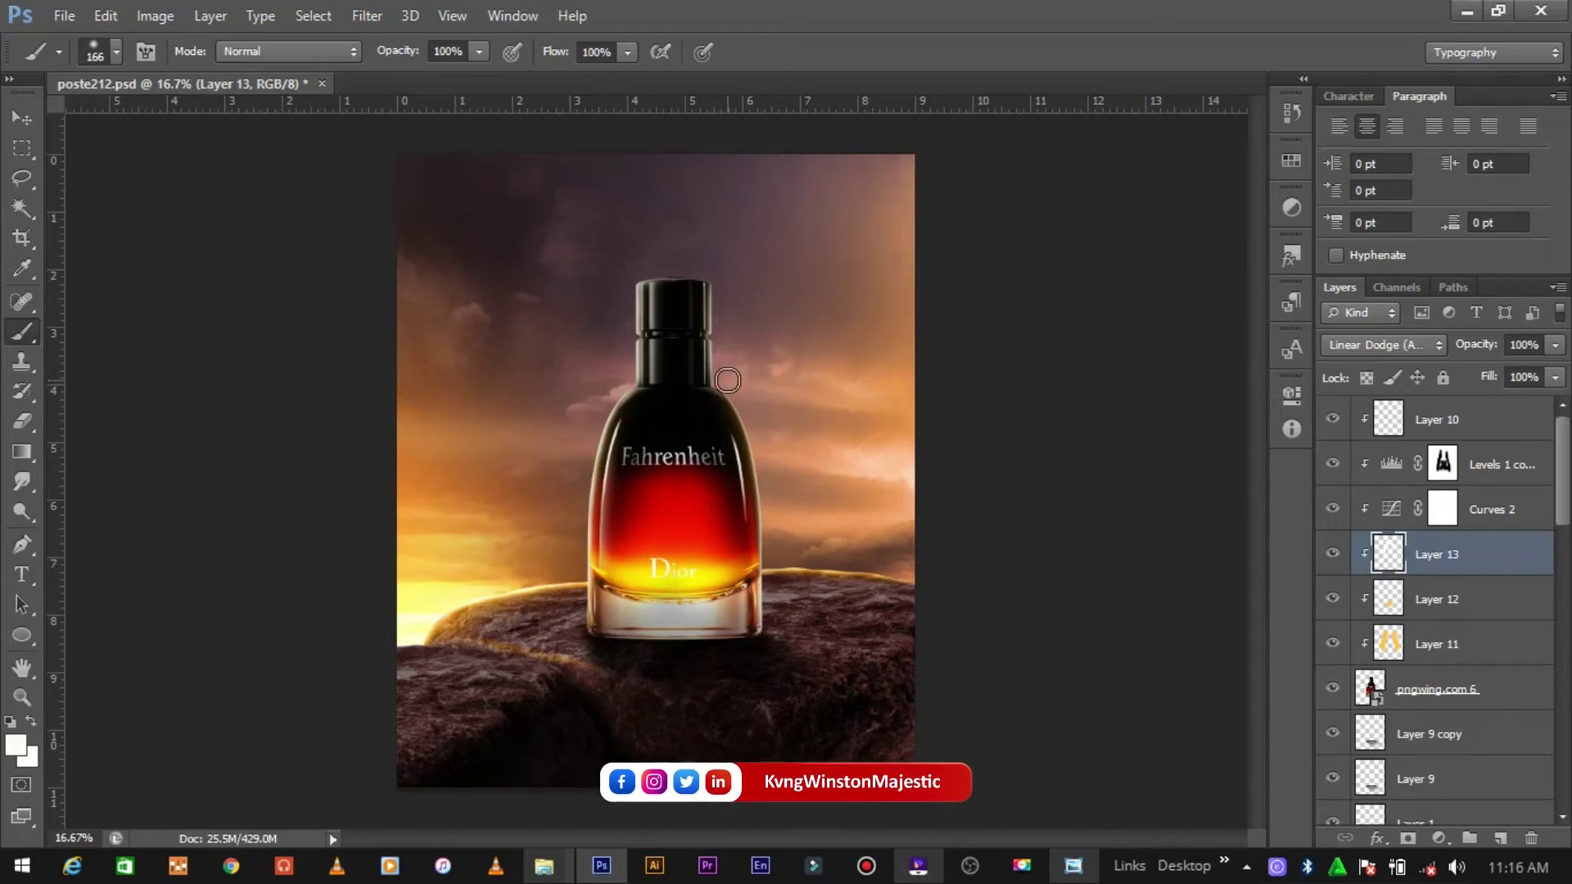
Step: Undo the accidental Layer 8 selection with two Edit > Step Backward commands, returning to Layer 13
left_click(783, 364, "ctrl")
key("ctrl+plus")
left_click(107, 15)
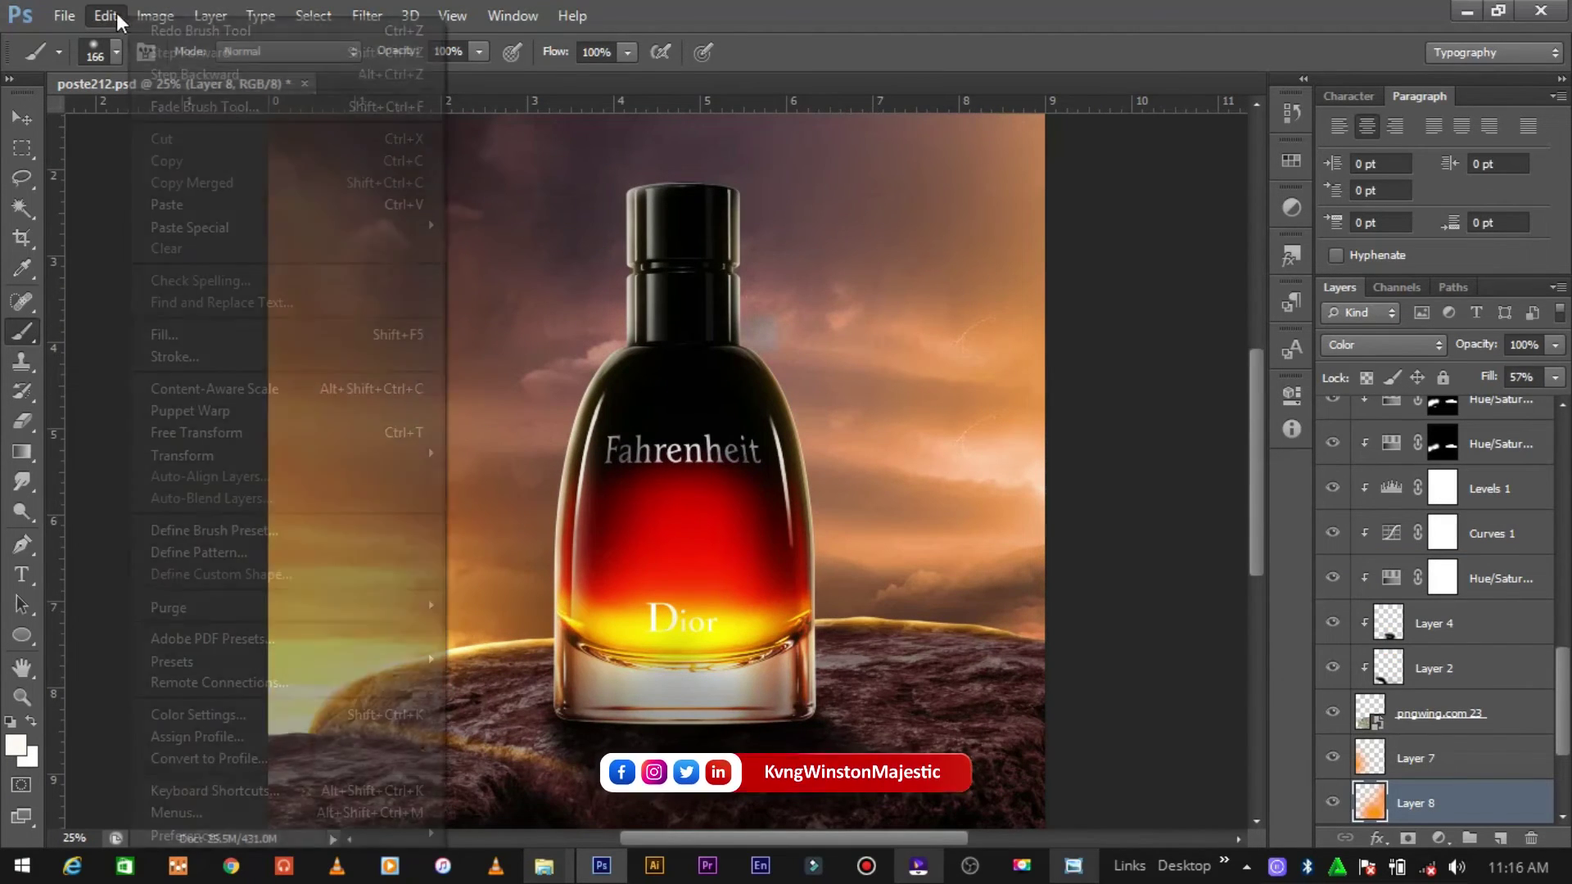
left_click(375, 130)
left_click(108, 16)
left_click(190, 75)
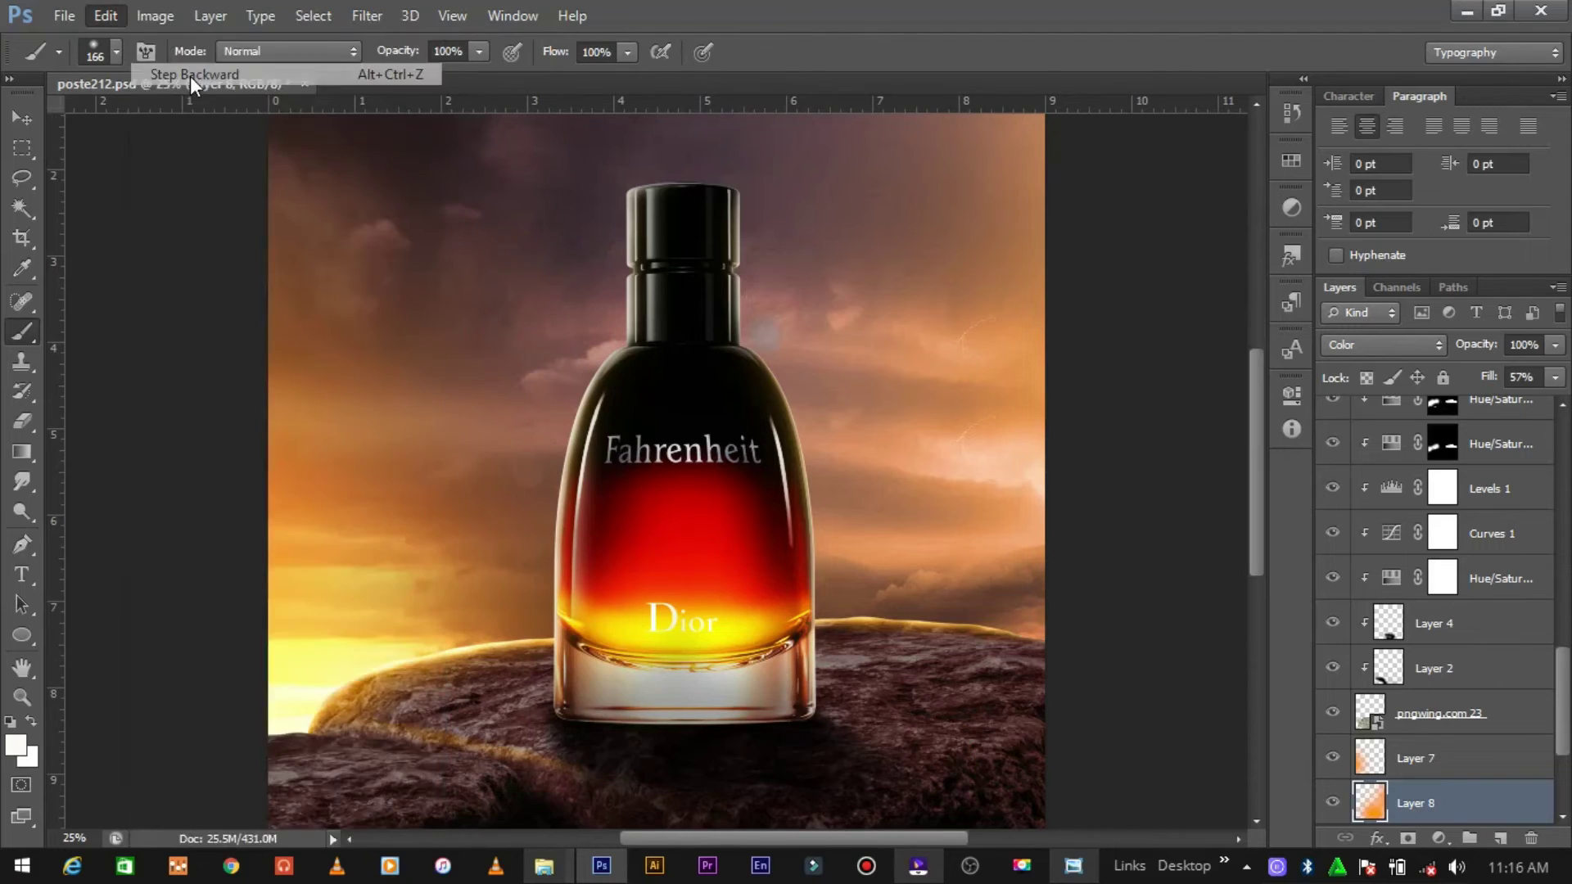
left_click(113, 19)
left_click(180, 76)
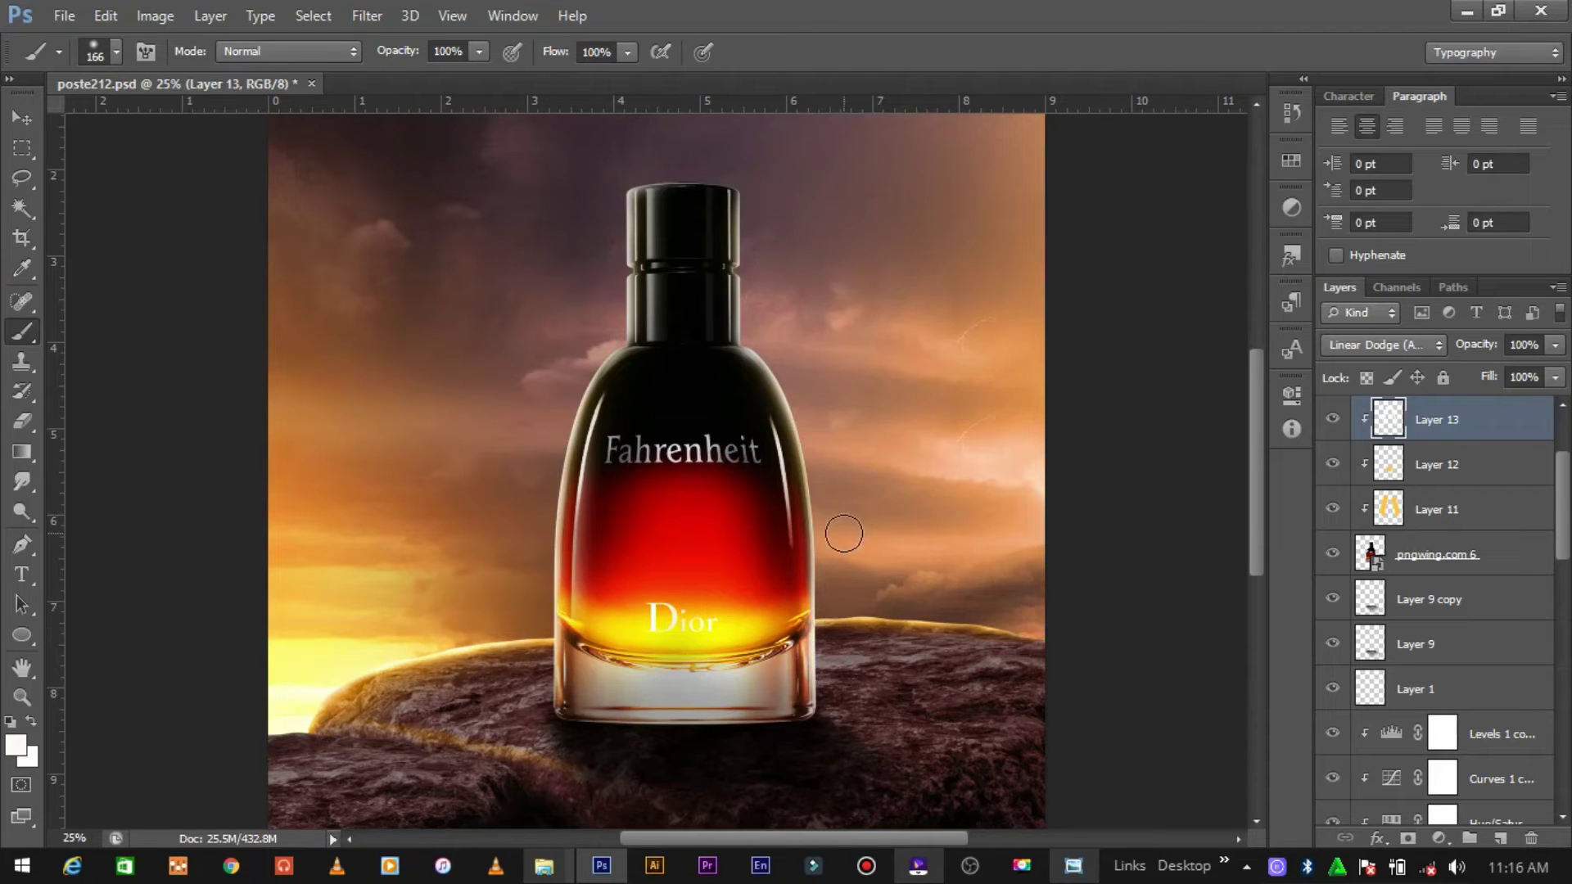
Step: Select the pngwing.com 23 copy rock layer with the Move tool
key("e")
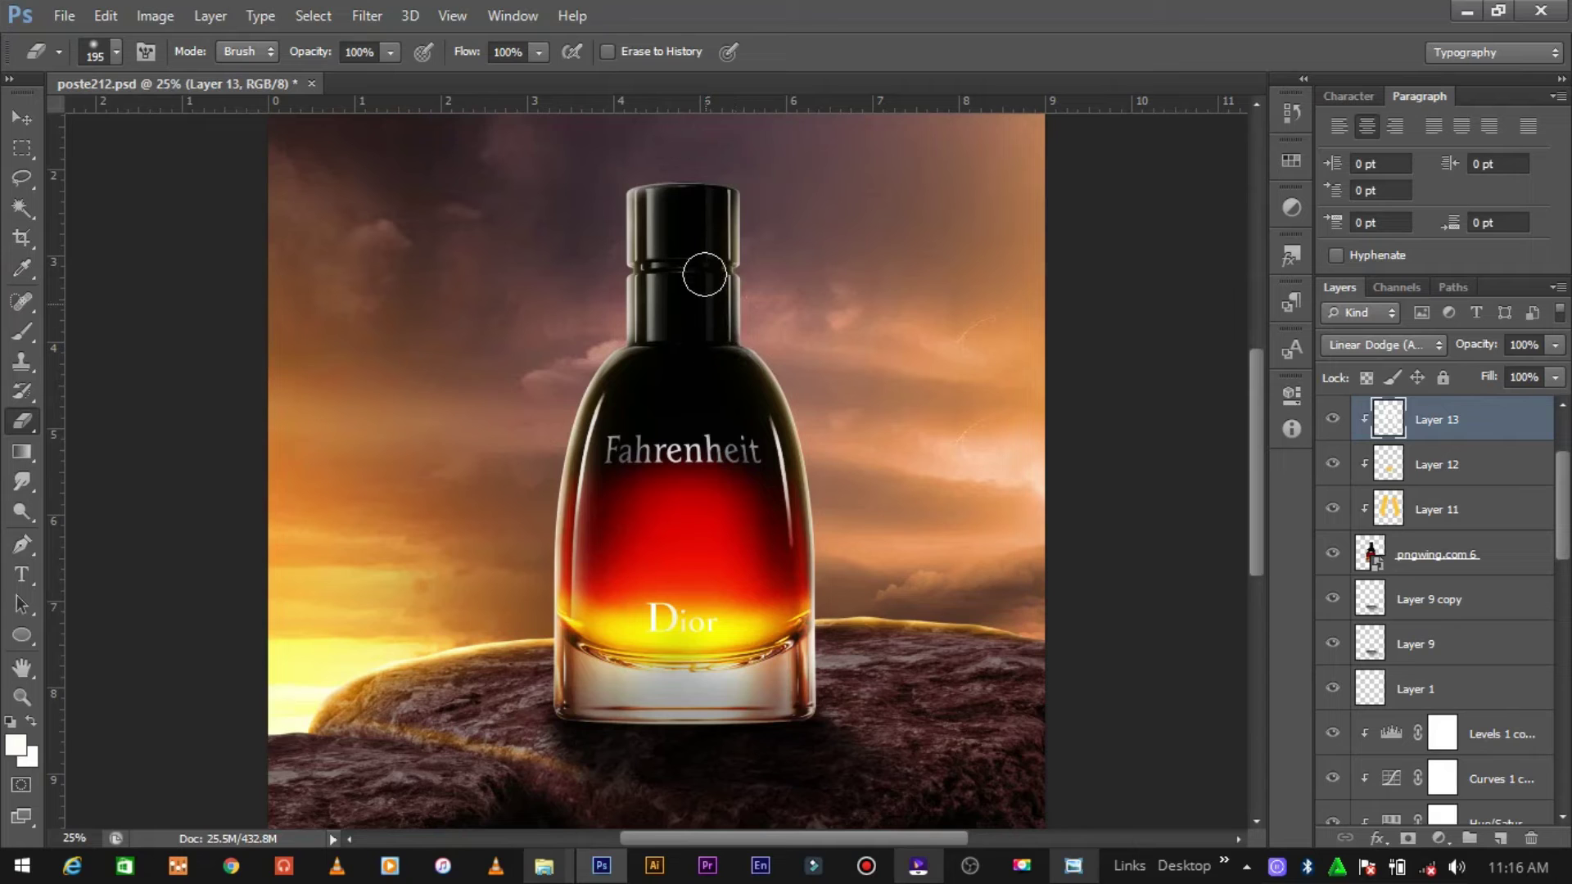
scroll(701, 200, "down", 1)
scroll(700, 199, "down", 1)
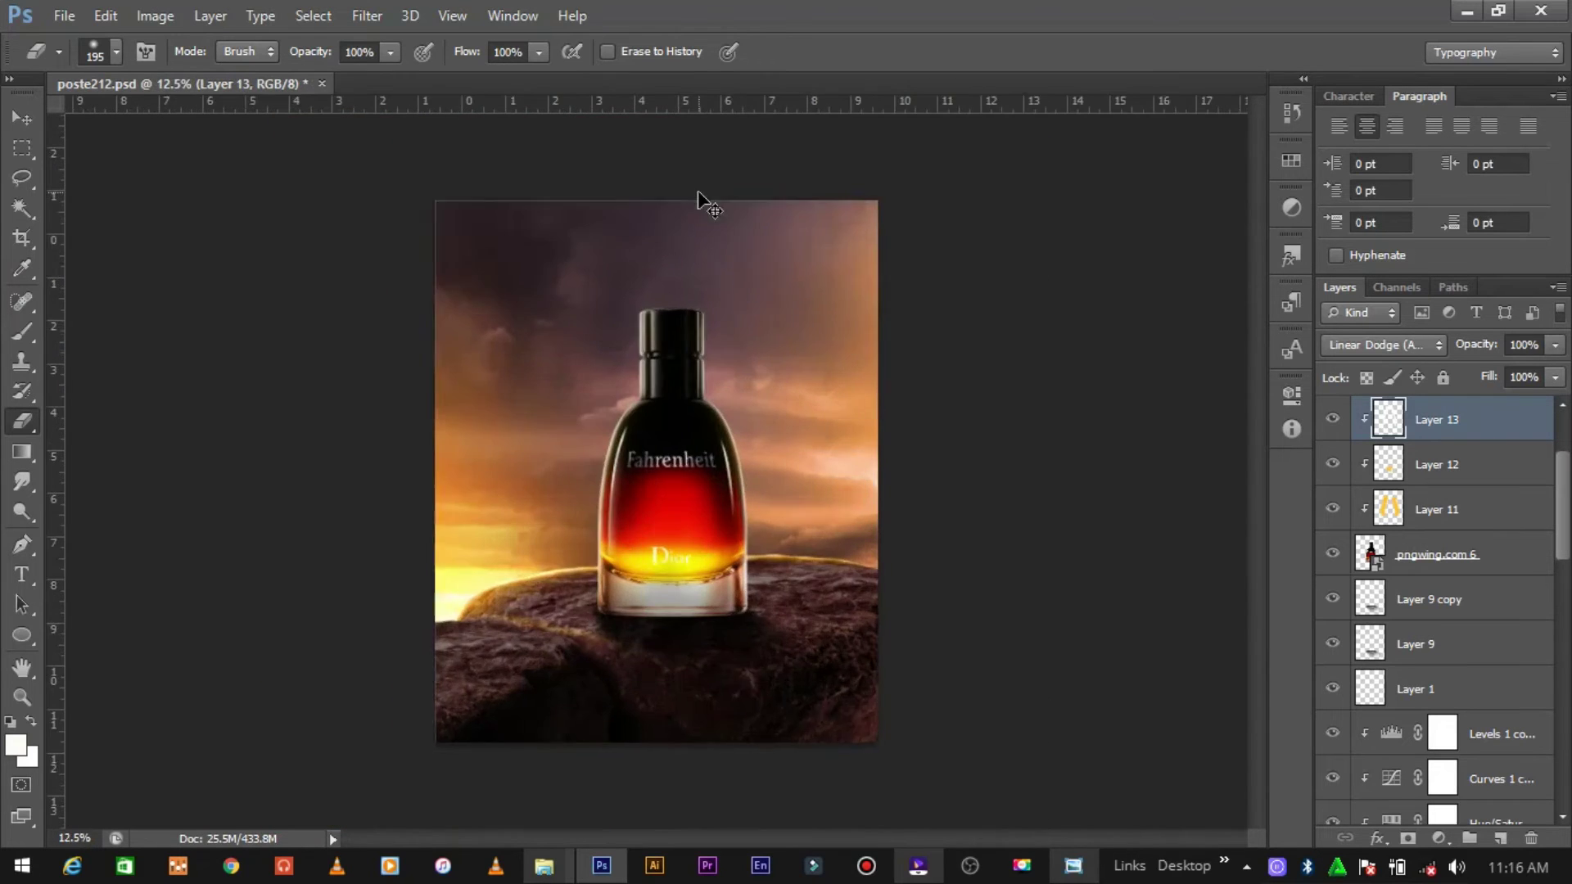
scroll(918, 410, "up", 2)
left_click(23, 116)
left_click(369, 680)
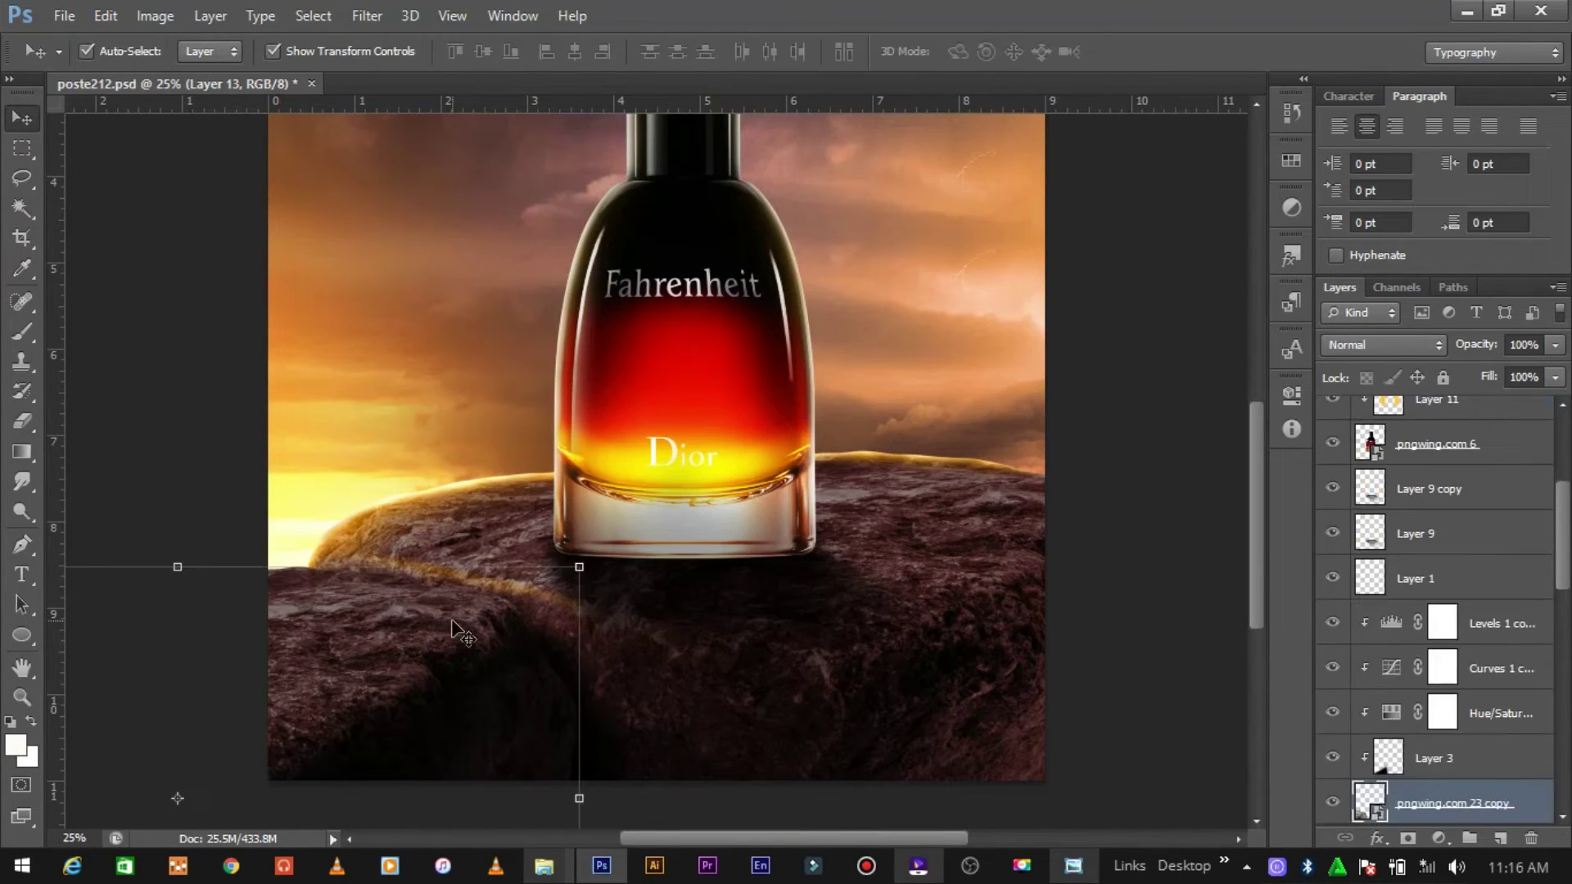
Step: Add Layer 14 above the rock in Linear Dodge (Add) with a warm yellow painting colour
scroll(1510, 772, "down", 3)
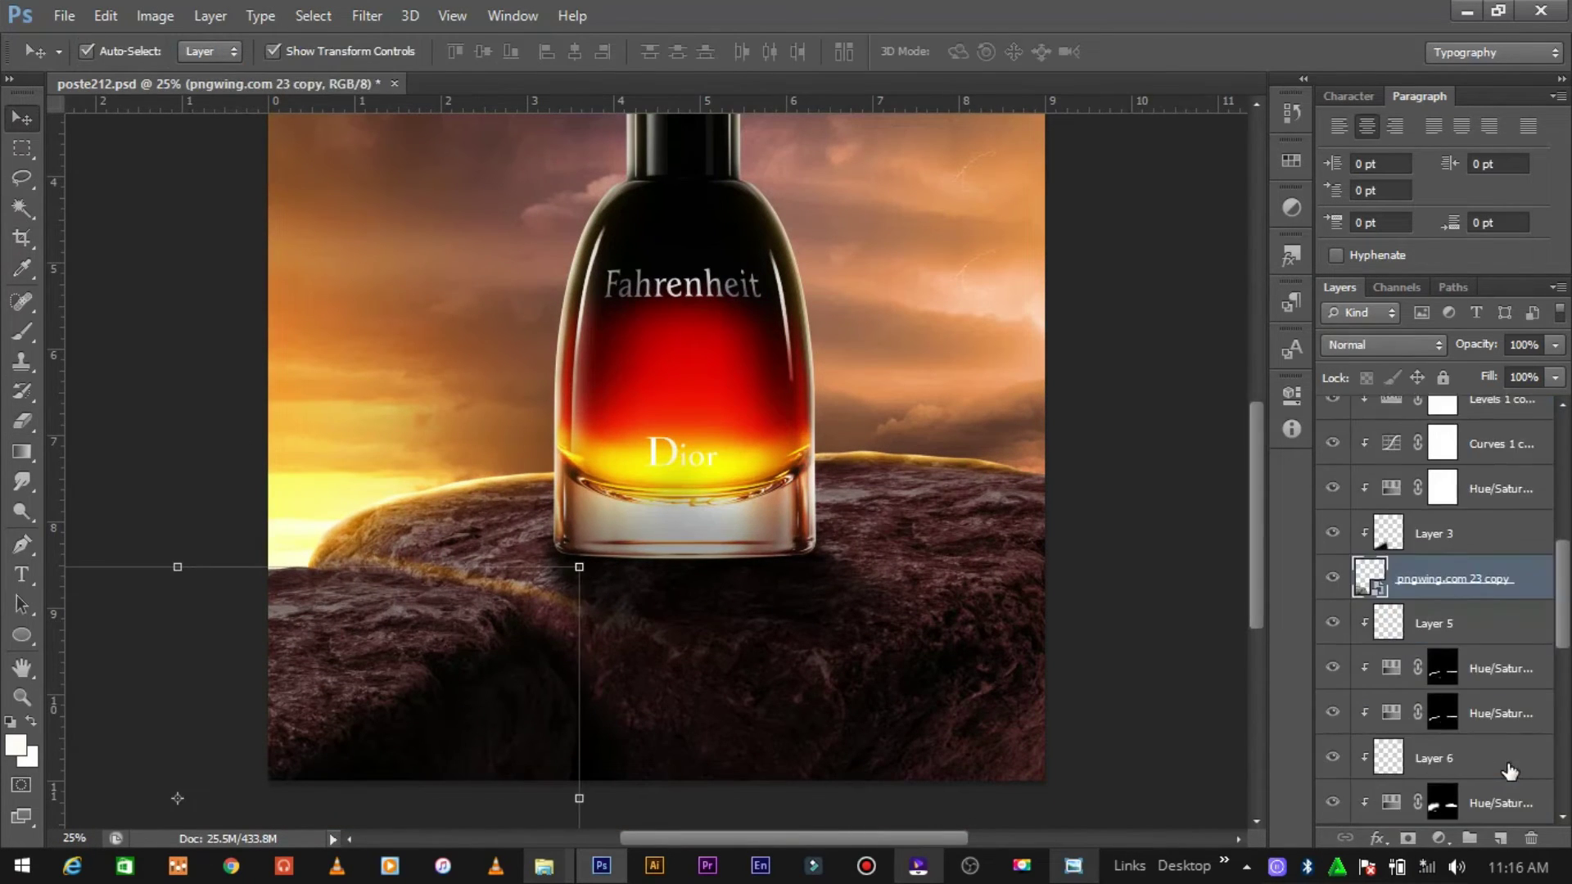
left_click(1504, 839)
left_click(1417, 349)
left_click(1523, 578)
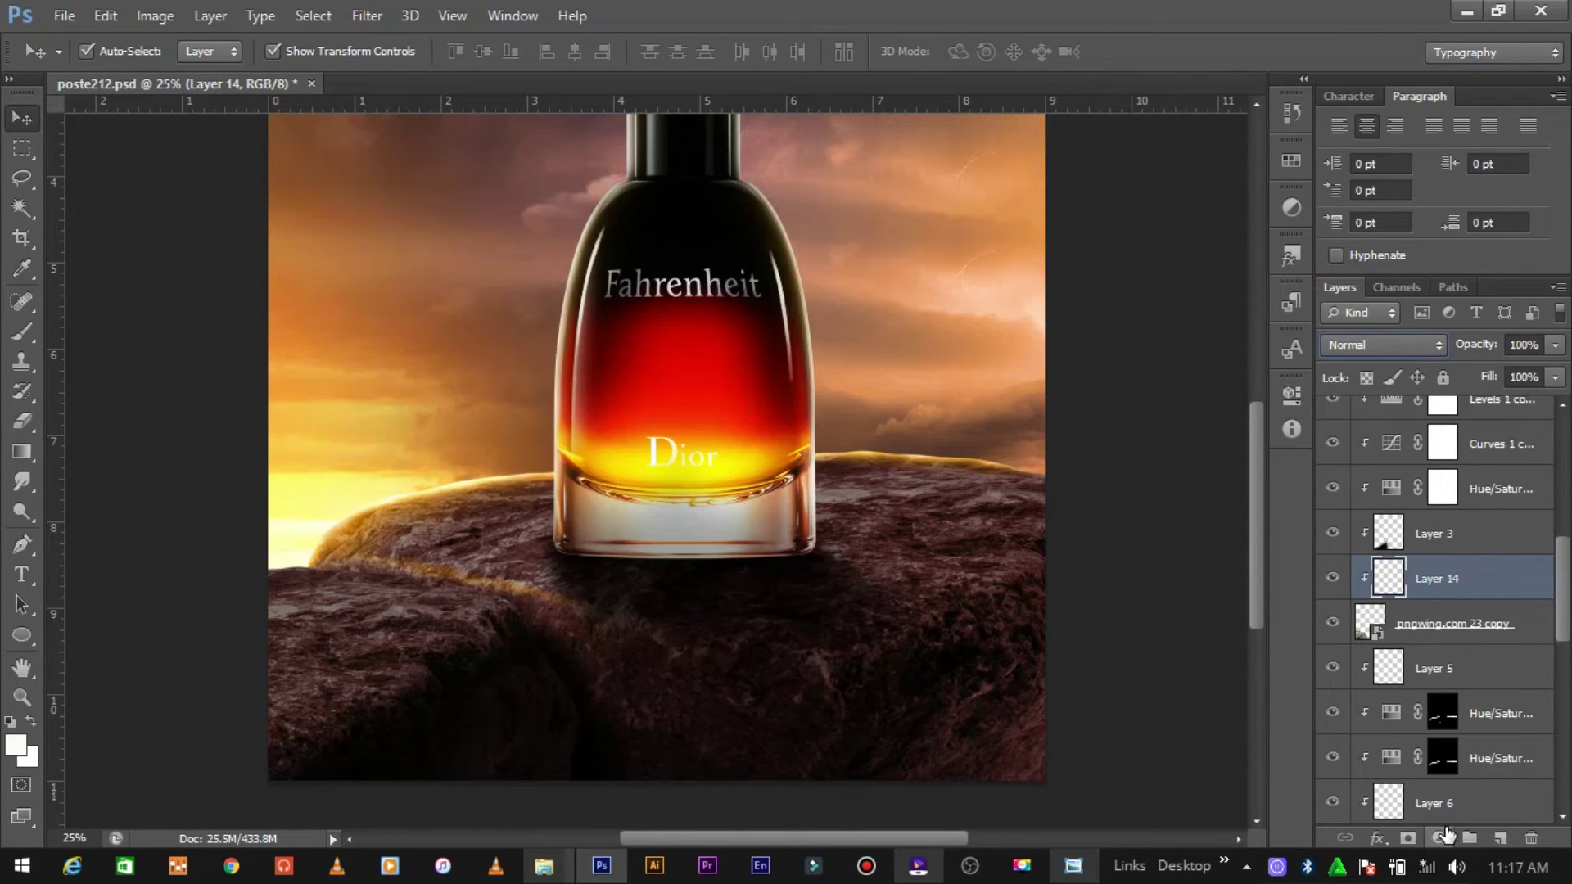
left_click(16, 746)
left_click_drag(1077, 502, 1070, 410)
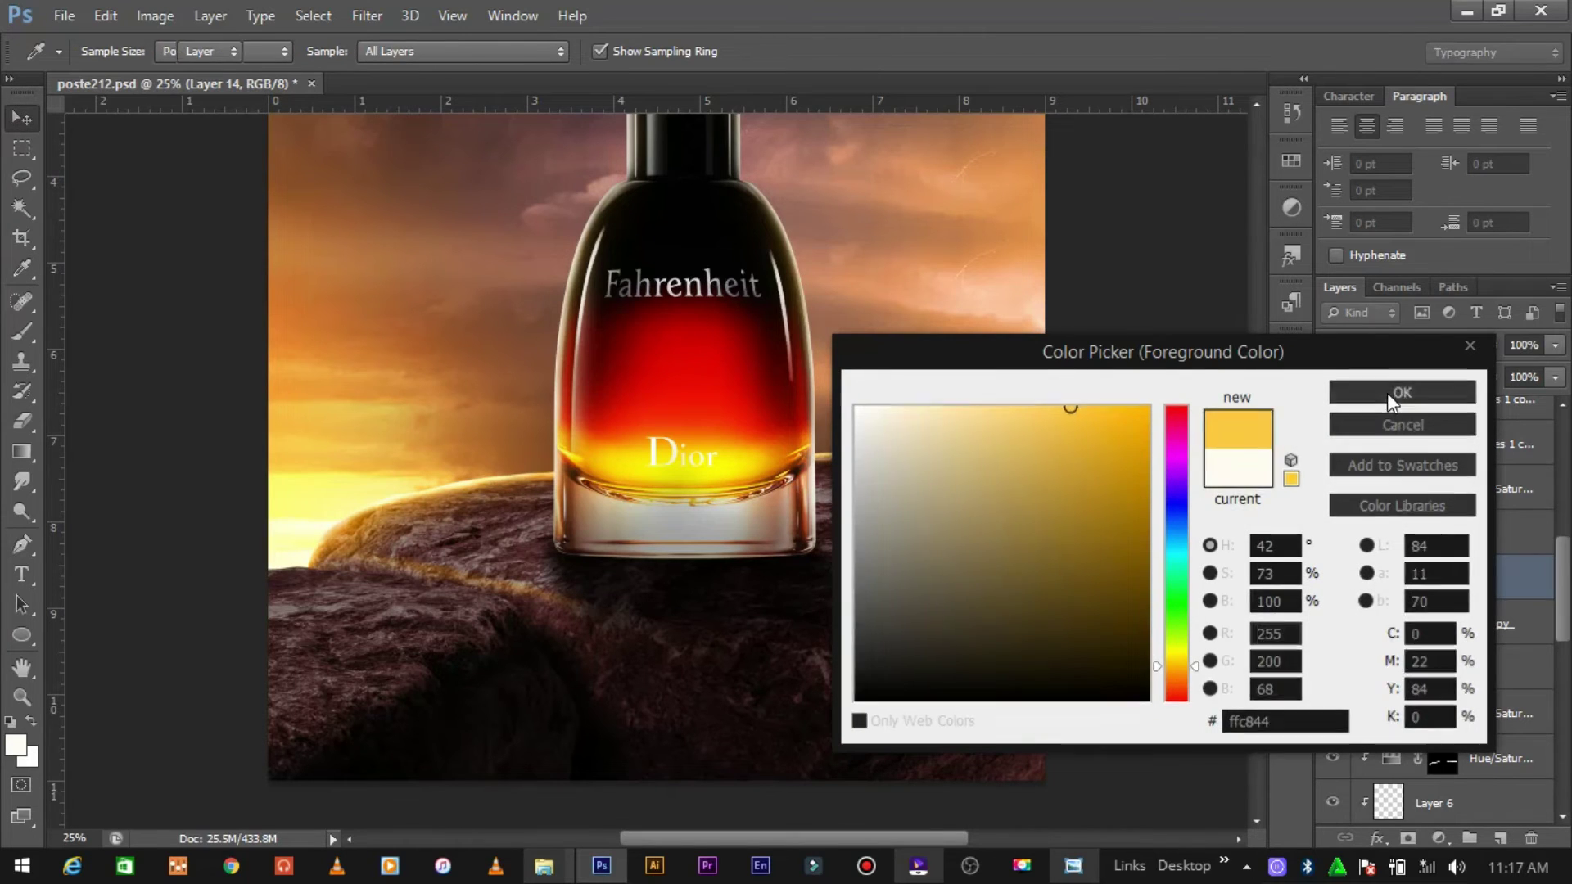
left_click(1387, 392)
left_click(1384, 344)
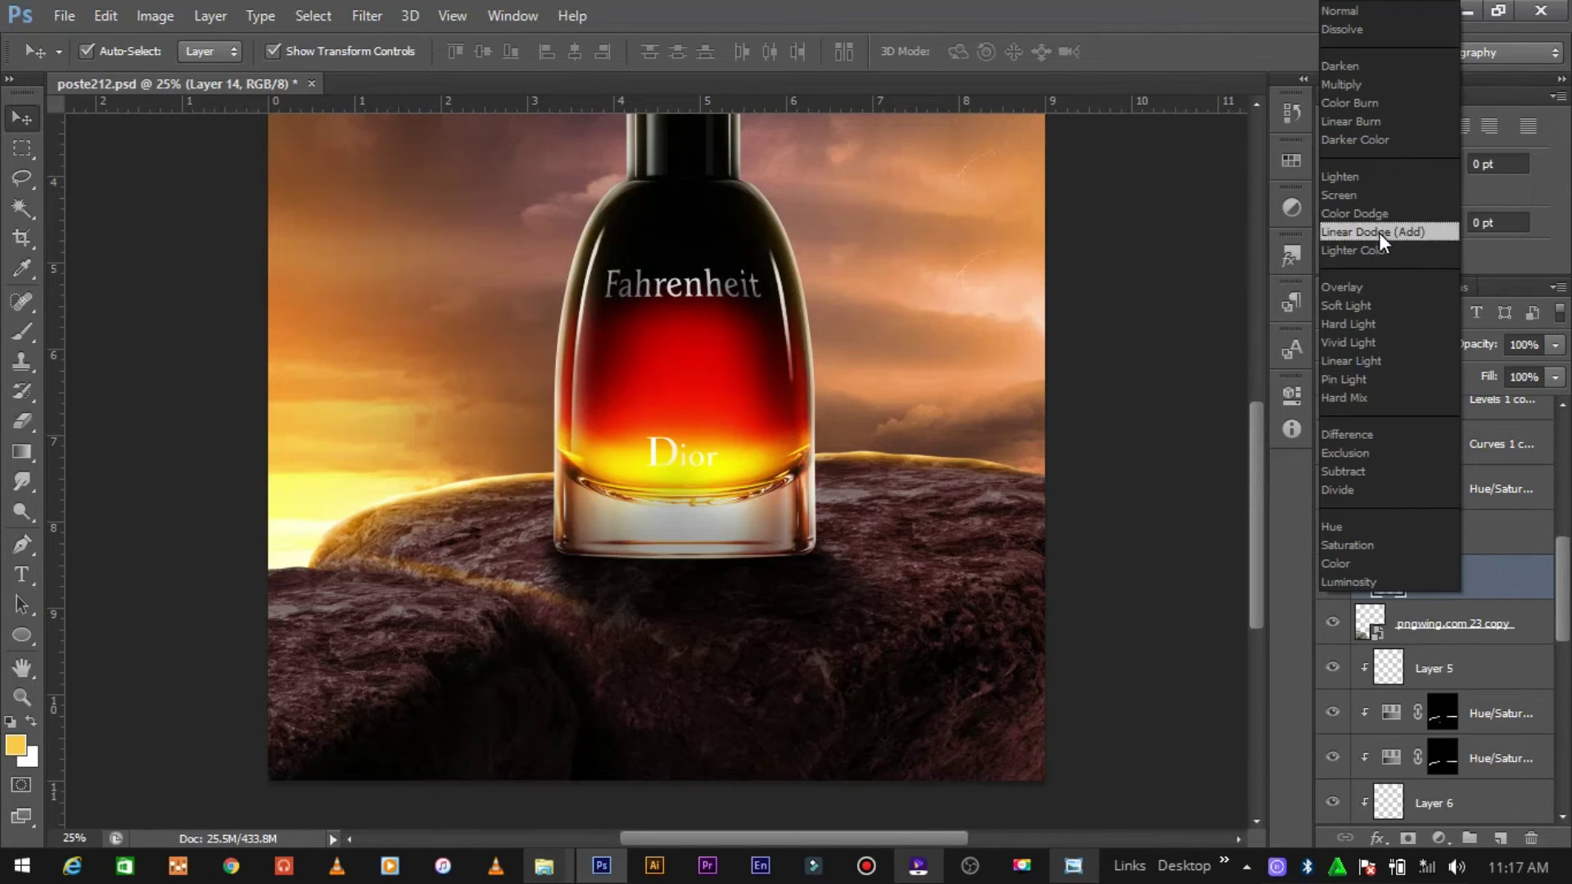
left_click(1379, 233)
Step: Paint golden glow on the rock edge, move Layer 14 above Levels 1, erase strays, Fill 68%
key("b")
left_click_drag(242, 548, 446, 584)
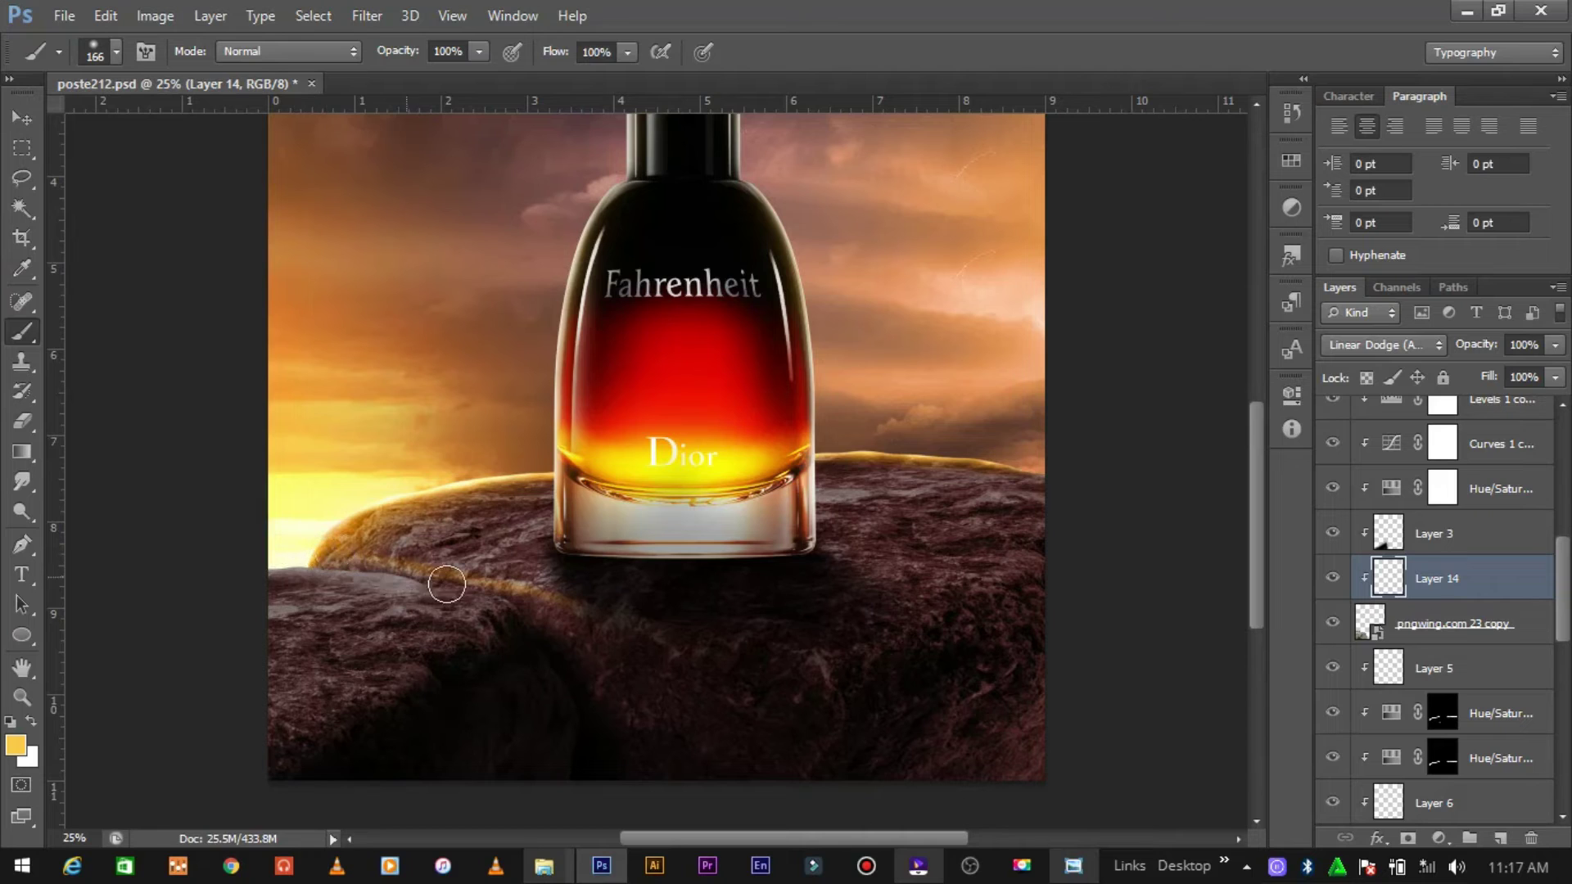
left_click_drag(1494, 583, 1457, 460)
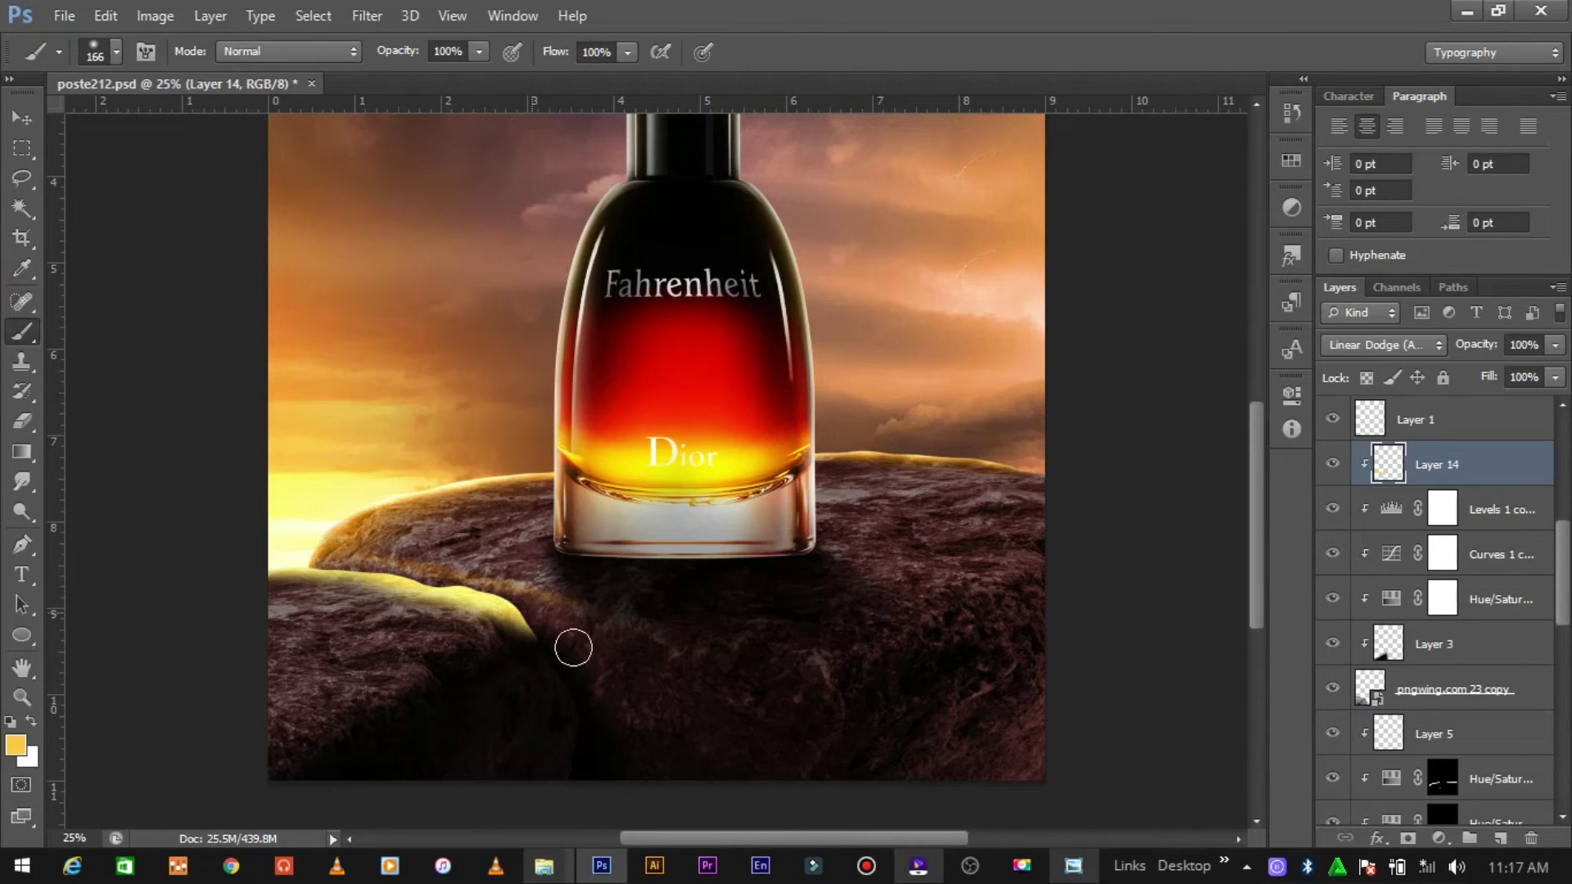
key("e")
left_click_drag(492, 632, 287, 590)
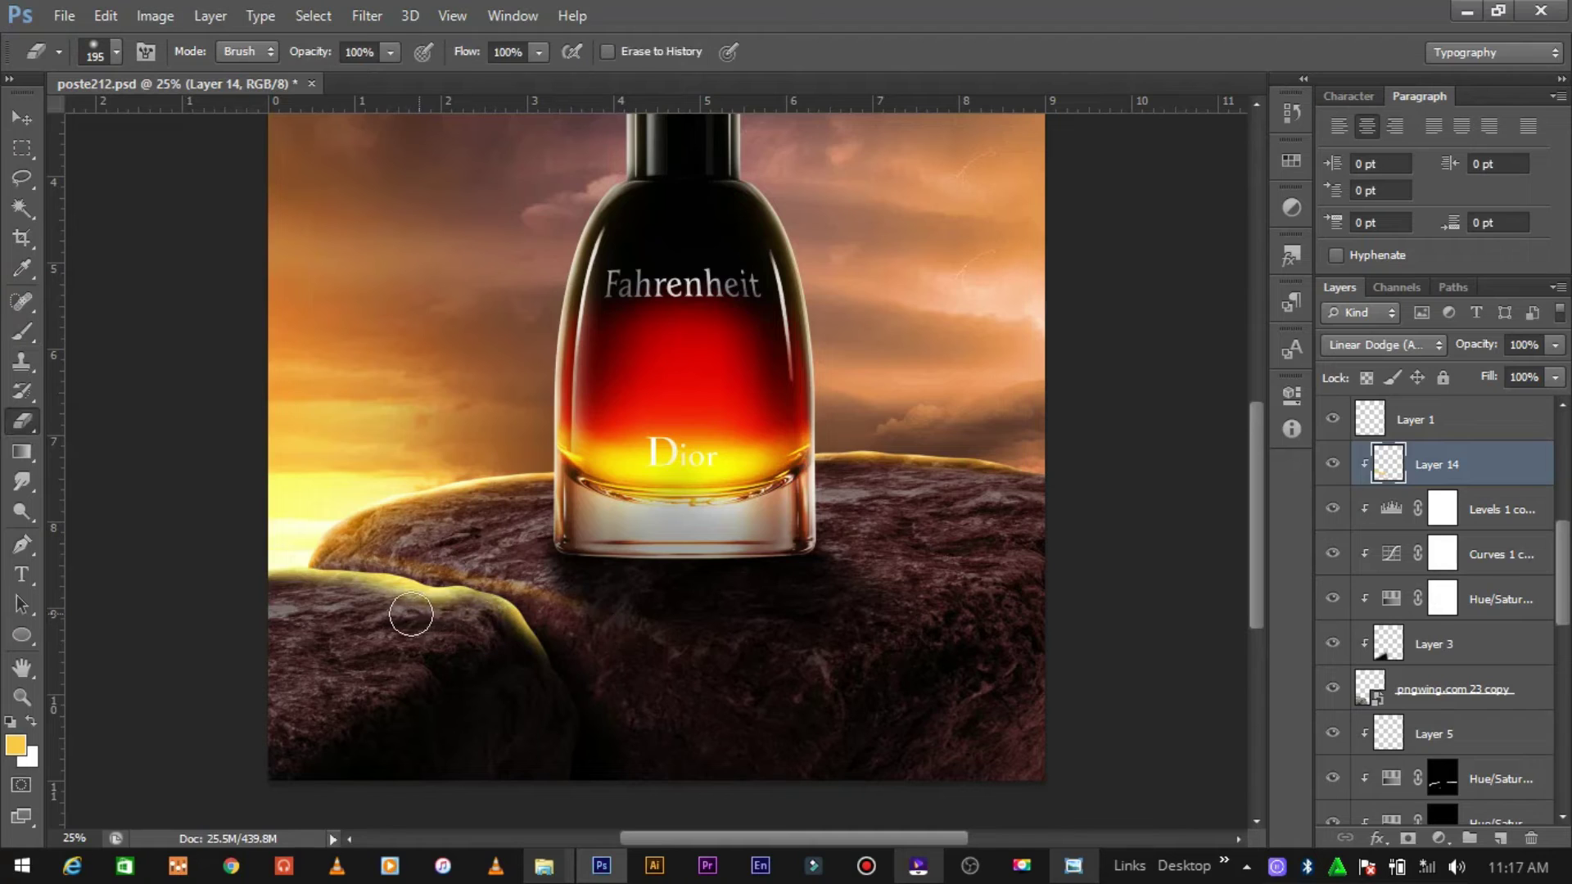
mouse_move(505, 643)
left_mouse_down()
mouse_move(523, 639)
mouse_move(453, 608)
left_mouse_up()
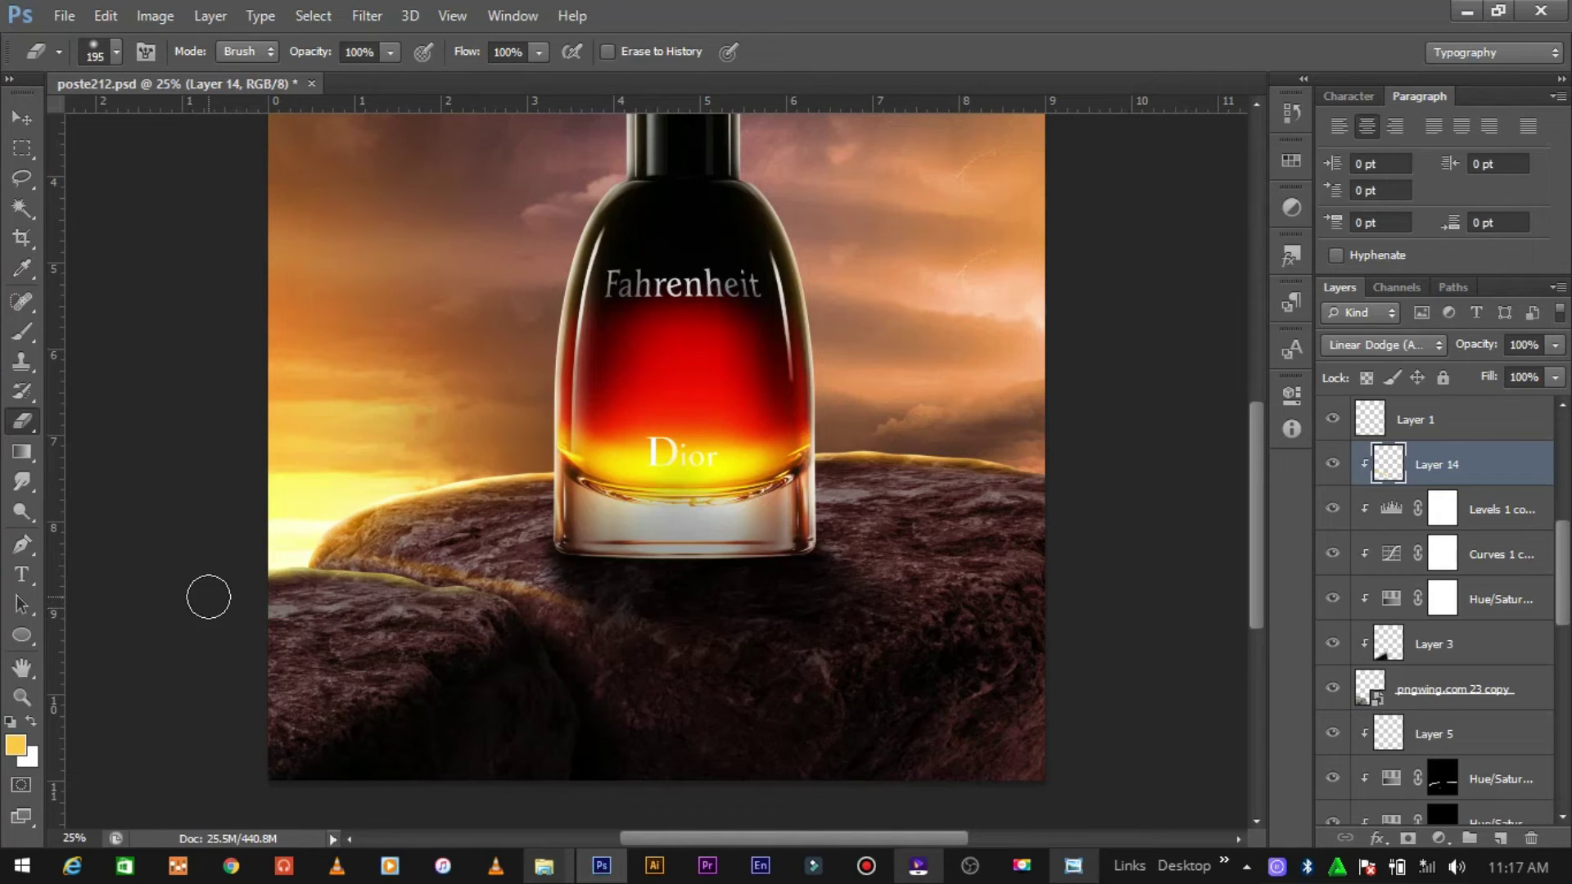
left_click(1553, 377)
left_click_drag(1556, 401, 1505, 403)
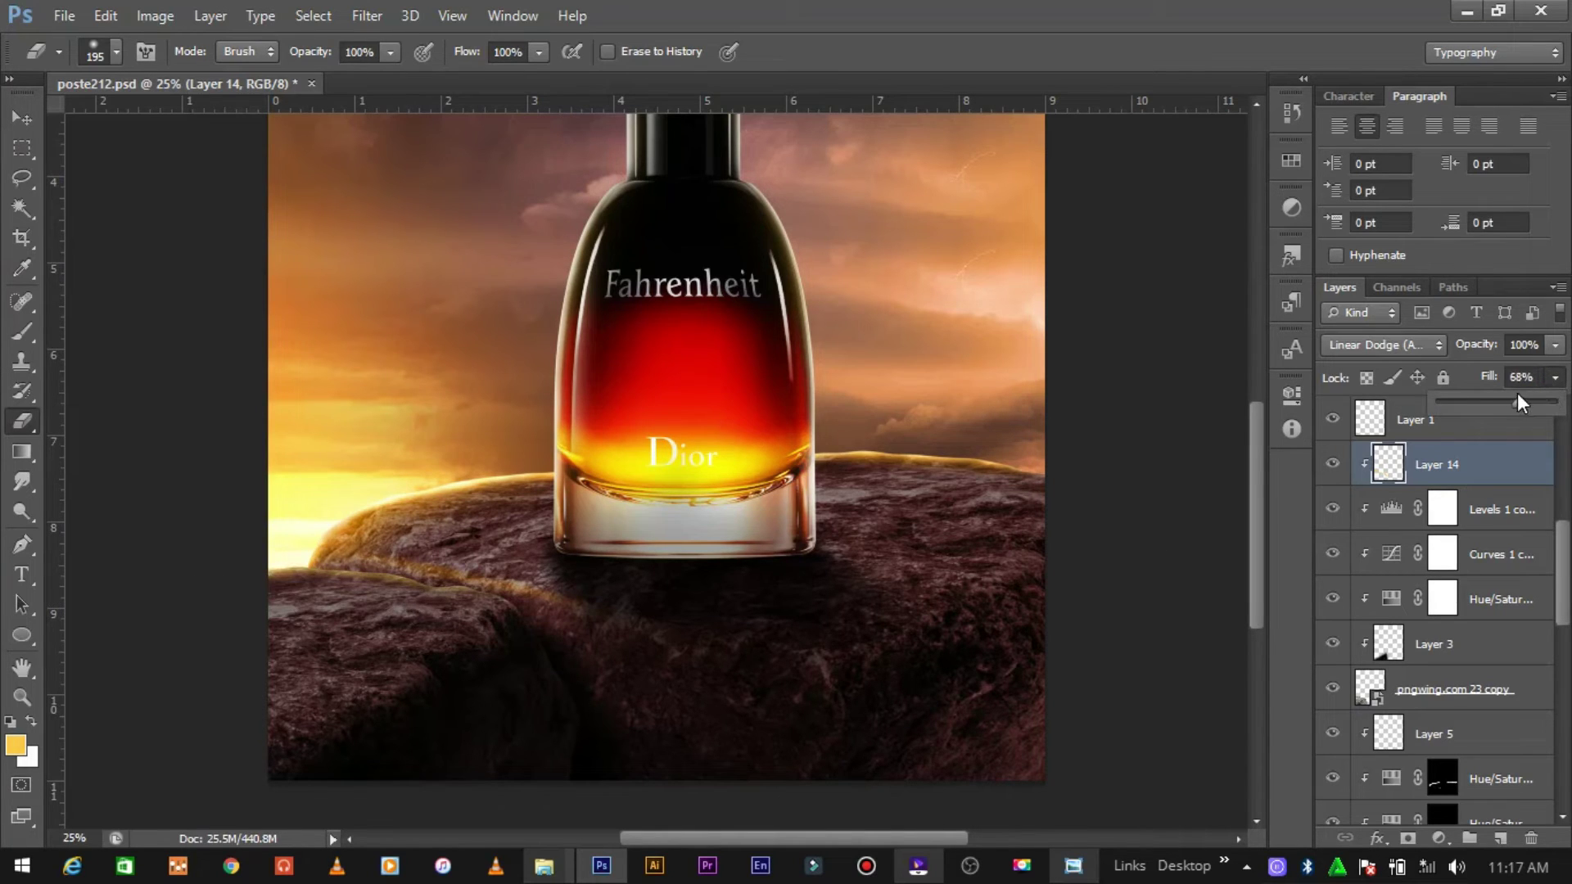
Step: Dismiss the clone-source warning and enlarge the painting brush to 1057 px
key("s")
right_click(655, 496)
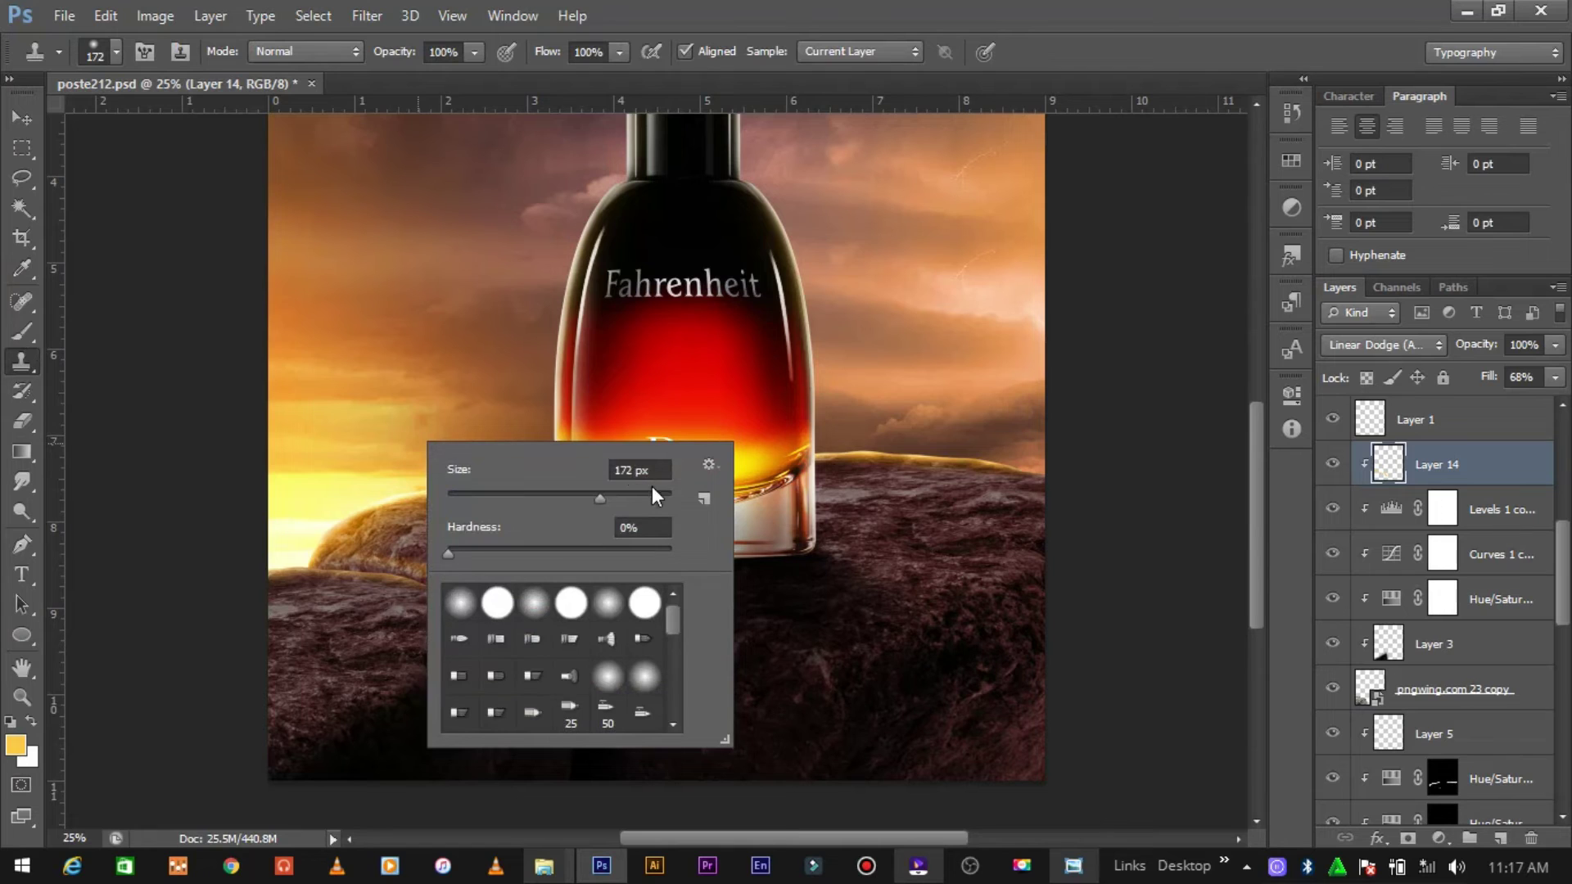
left_click(333, 414)
left_click(792, 345)
key("b")
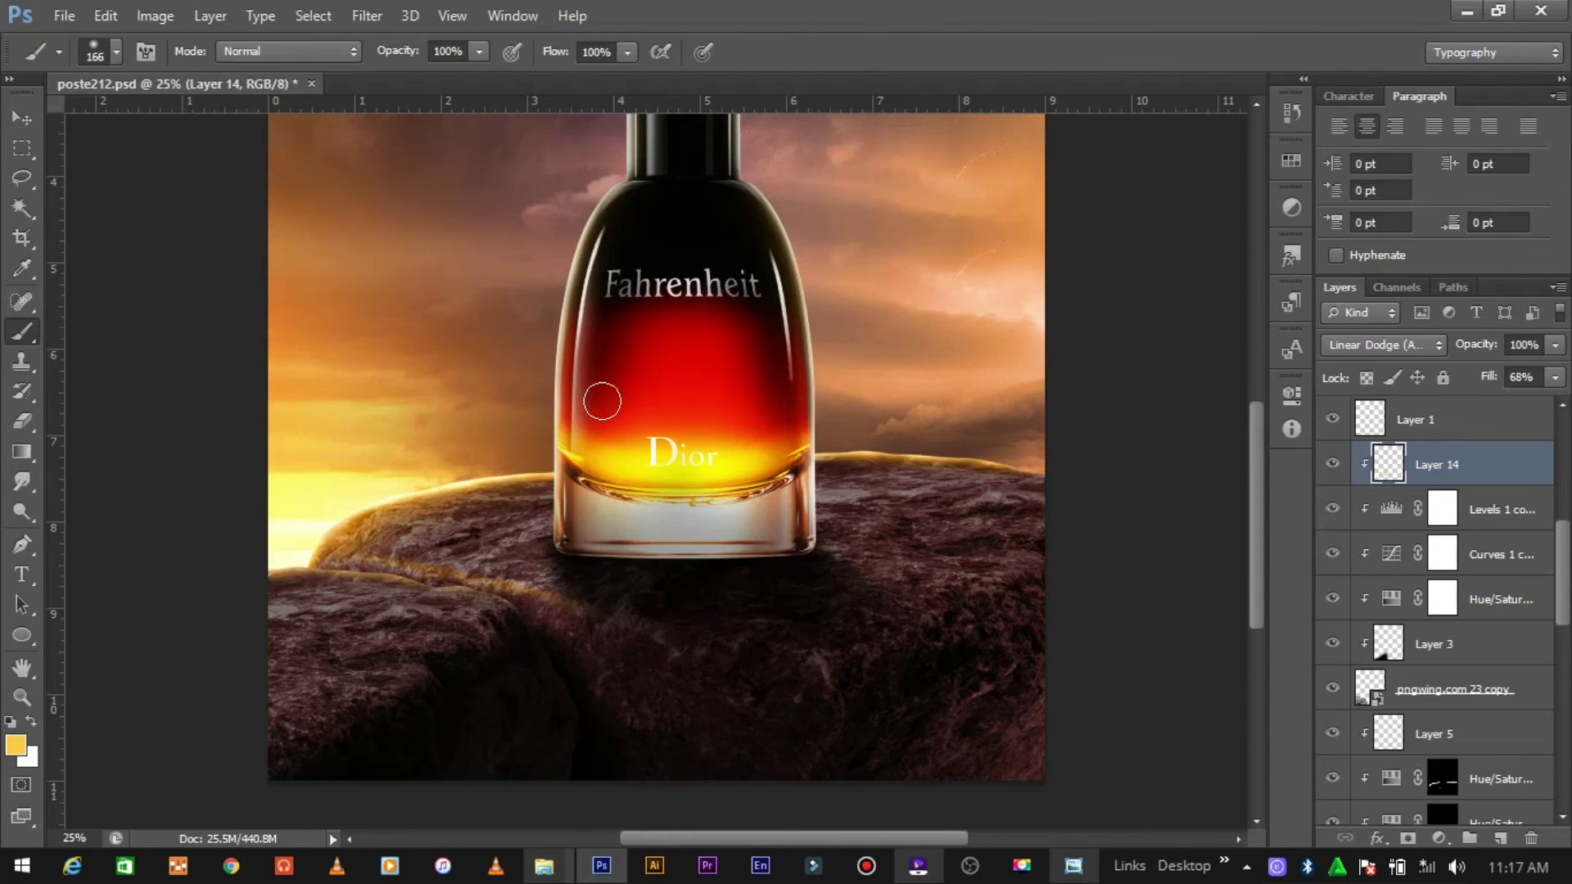
right_click(490, 384)
left_click_drag(573, 431, 680, 431)
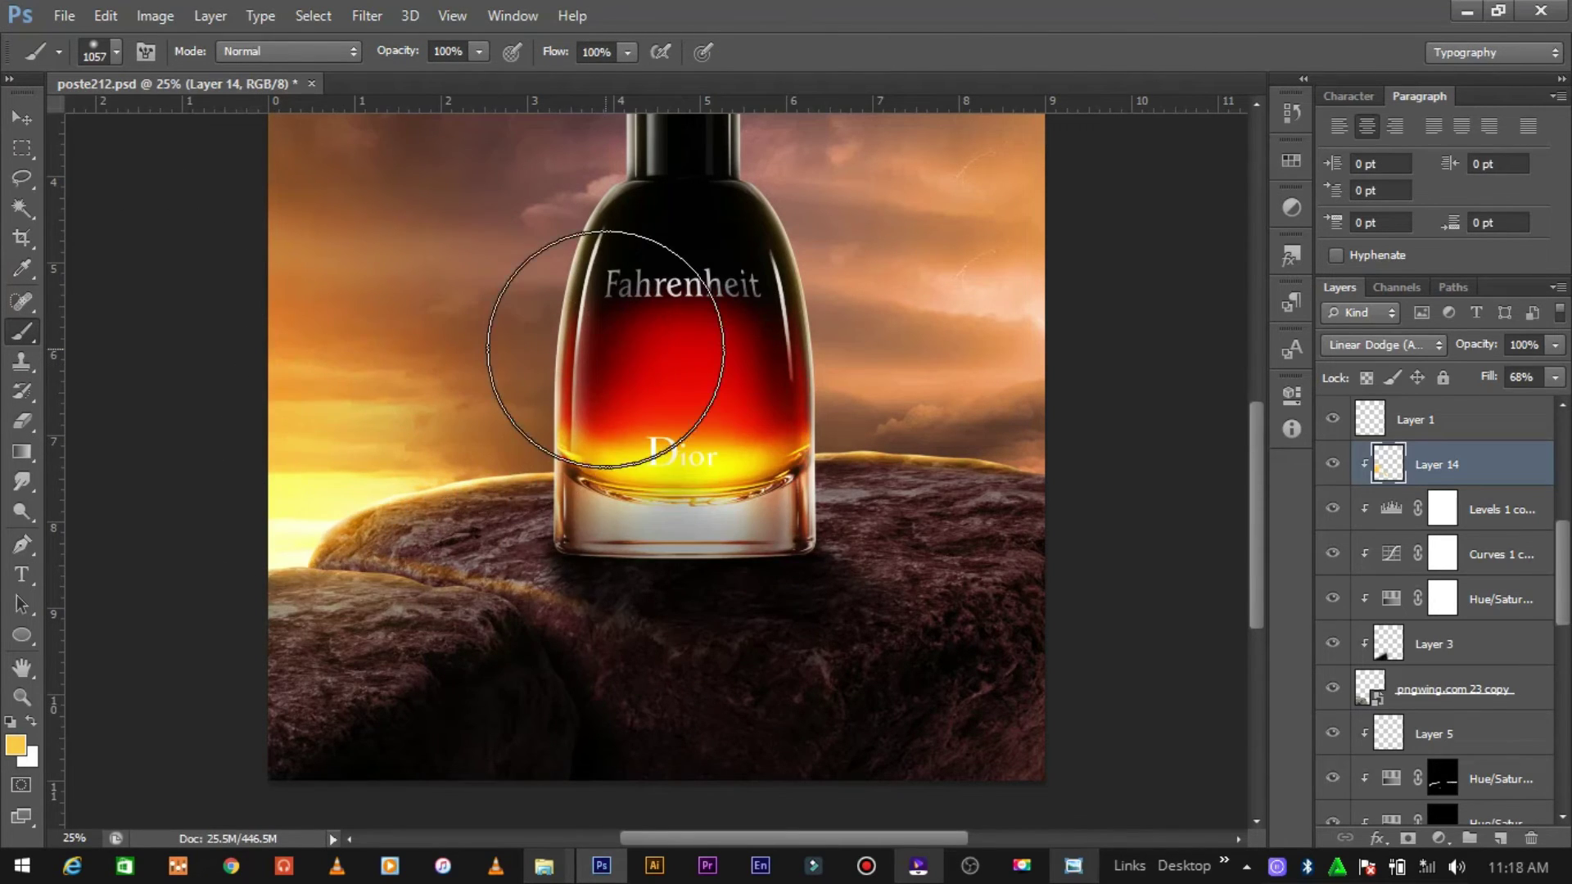
Step: Undo an accidental move of Curves 1 copy above Layer 14, then add empty Layer 15
key("ctrl+minus")
key("ctrl+minus")
key("ctrl+plus")
key("ctrl+plus")
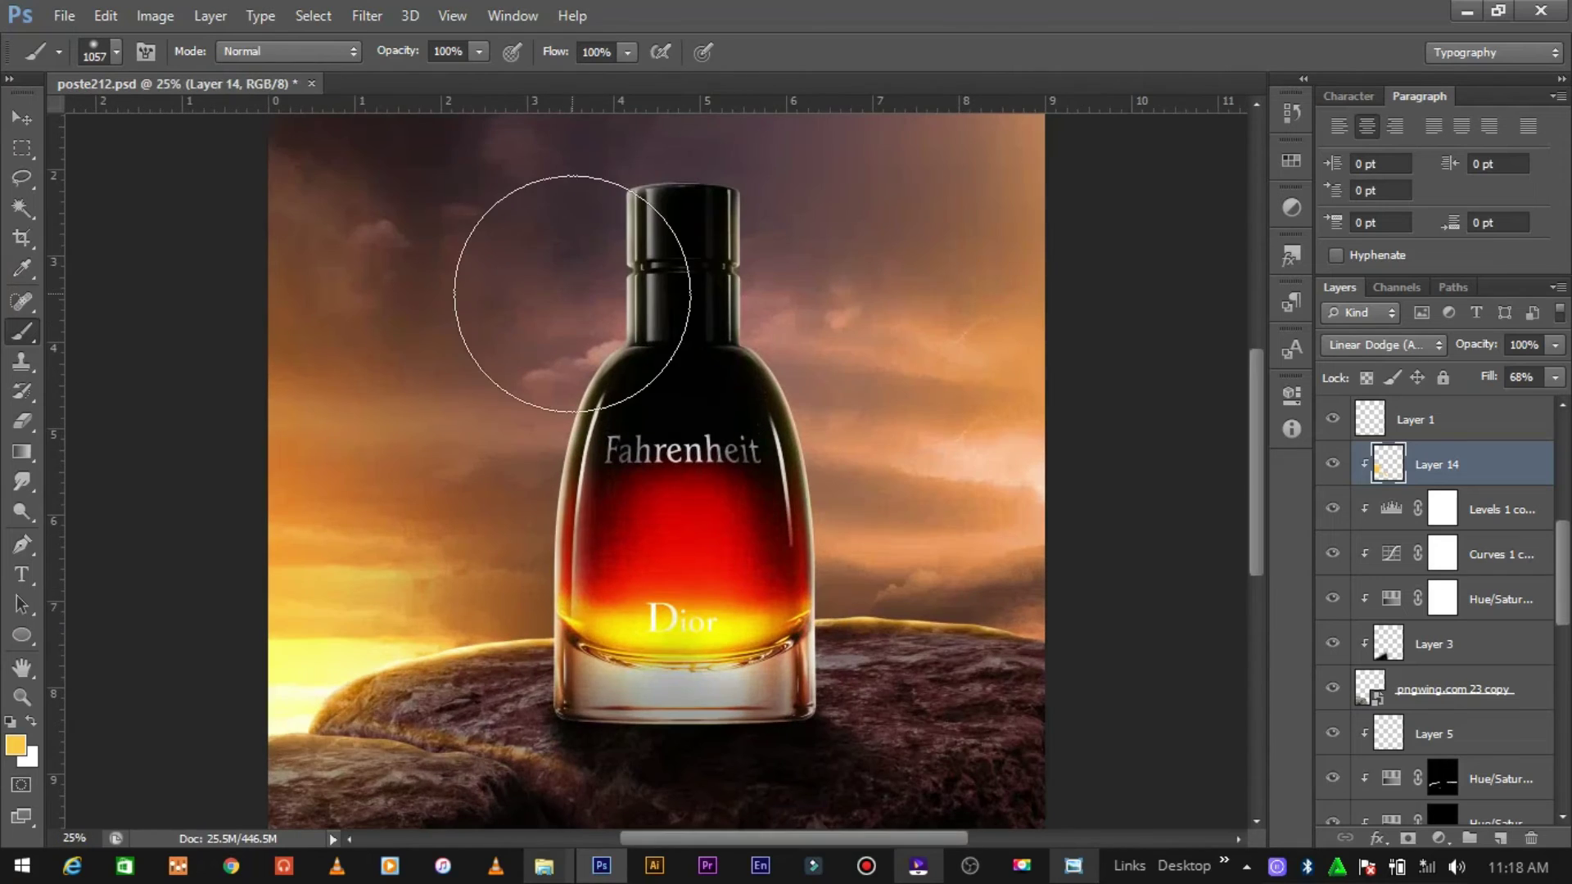
left_click_drag(1504, 565, 1504, 451)
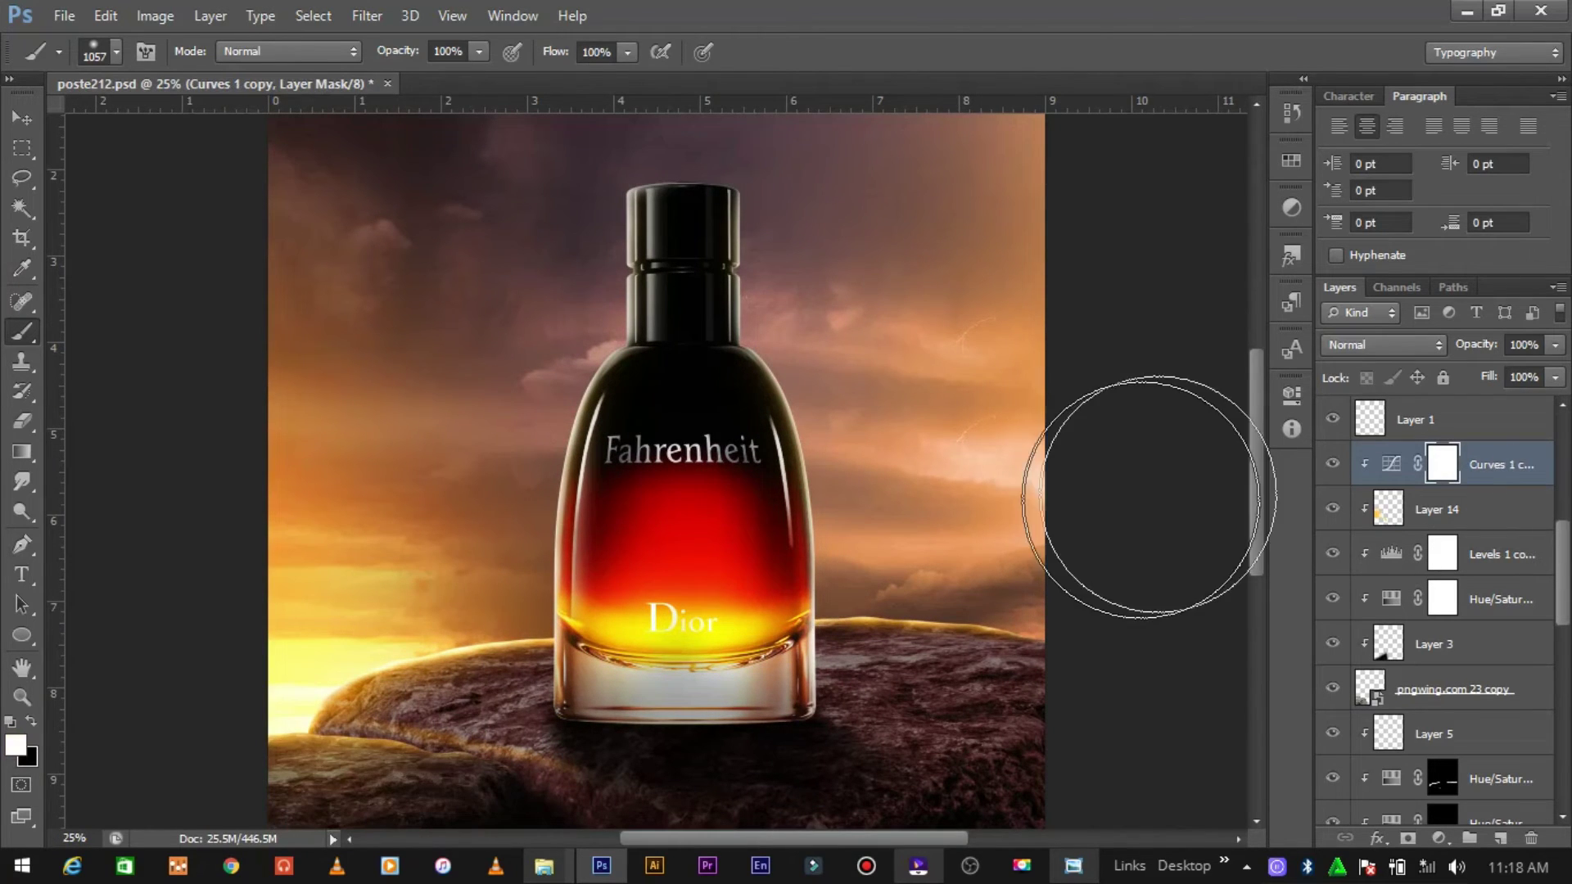
key("ctrl+minus")
key("ctrl+z")
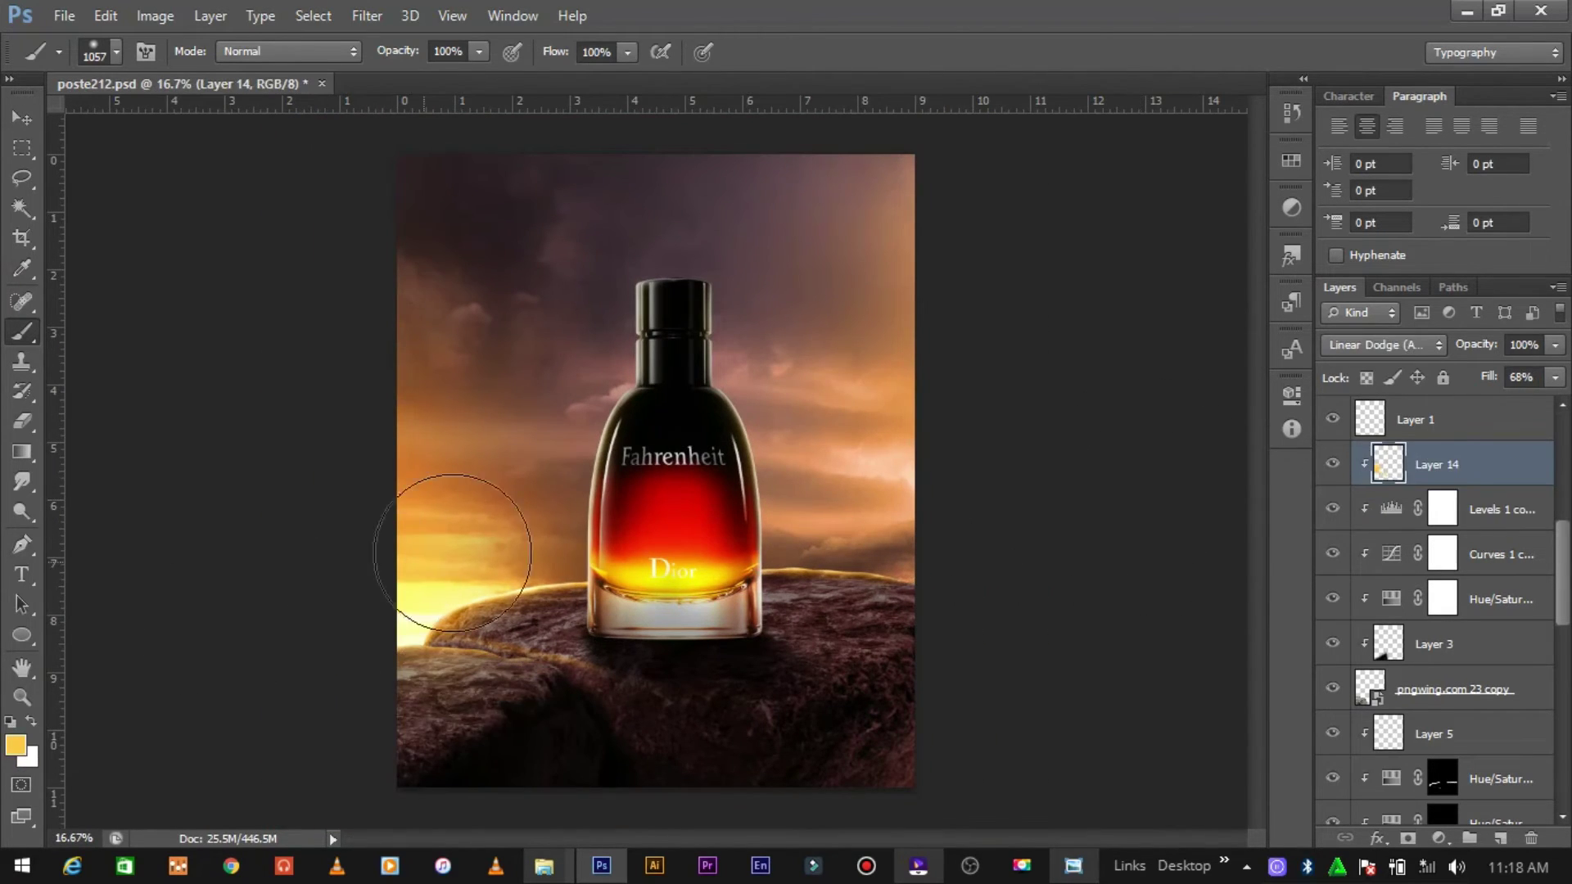
key("ctrl+plus")
key("ctrl+plus")
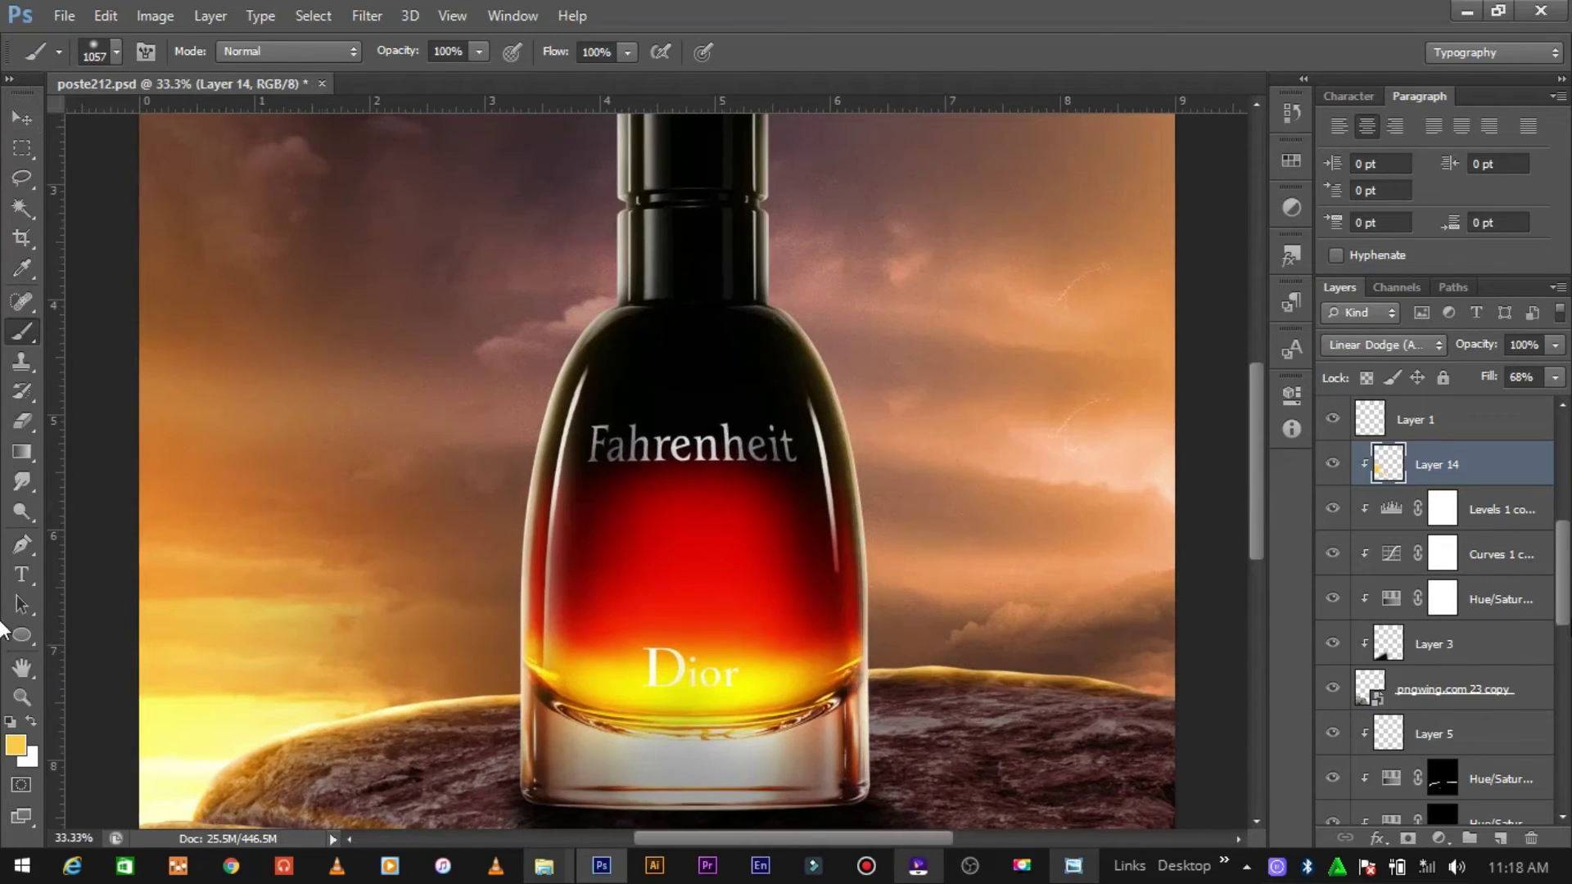
left_click(1505, 839)
Step: Clip Layer 15 to the layer beneath and set it to Linear Dodge (Add)
right_click(1486, 464)
left_click(1092, 375)
left_click(1384, 345)
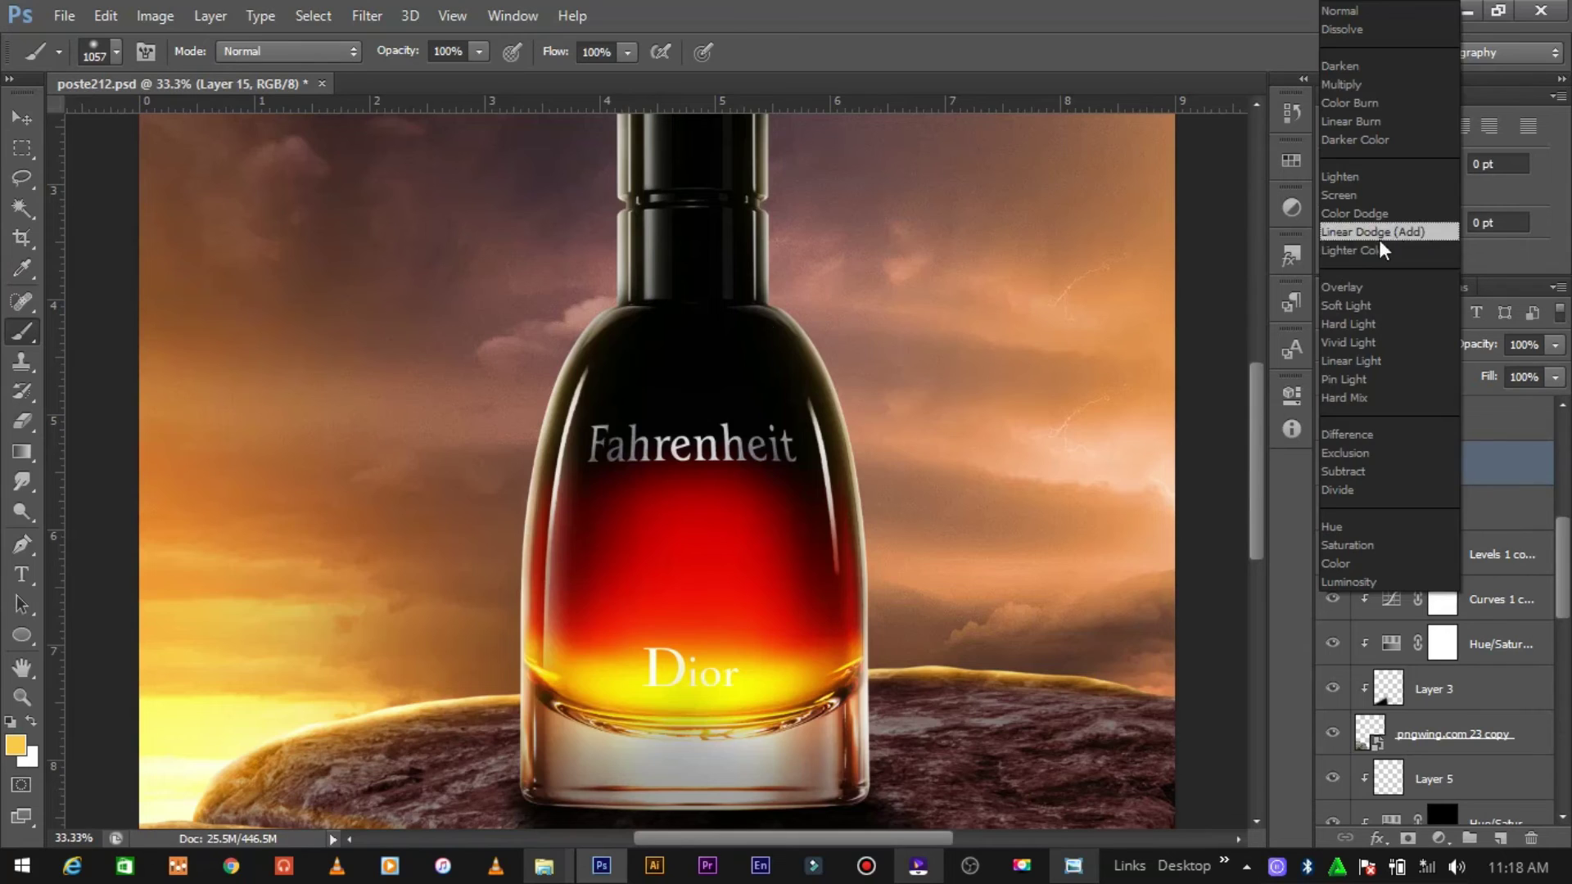
left_click(1343, 287)
left_click(1384, 345)
left_click(1376, 224)
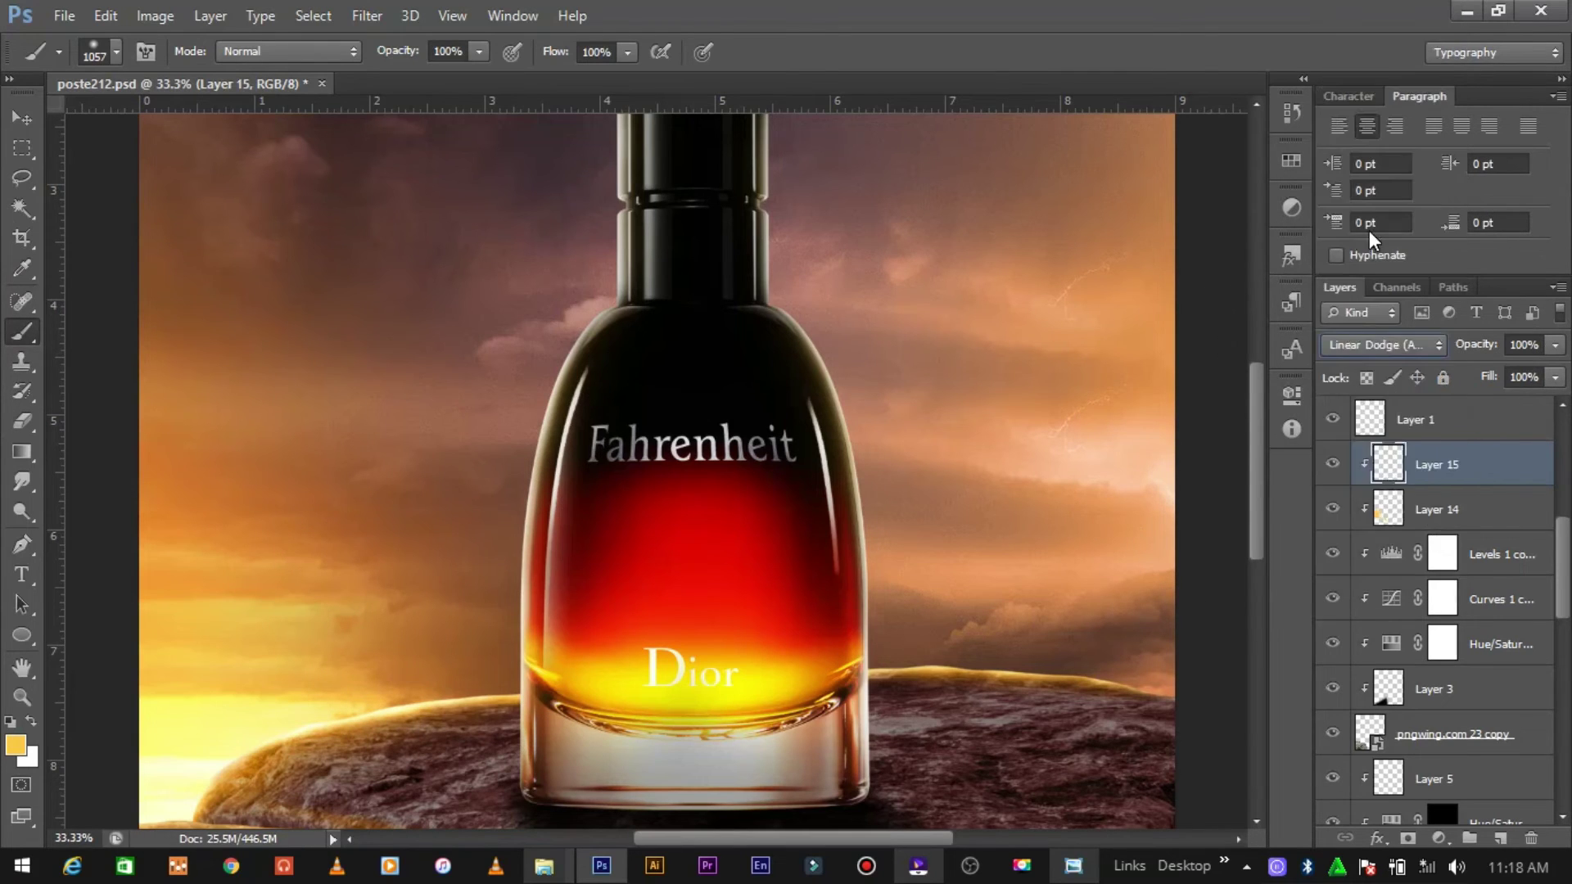
Step: Paint the rock's left edge pale yellow with a 182 px soft brush, then erase the excess
left_click(14, 743)
left_click_drag(969, 407, 976, 410)
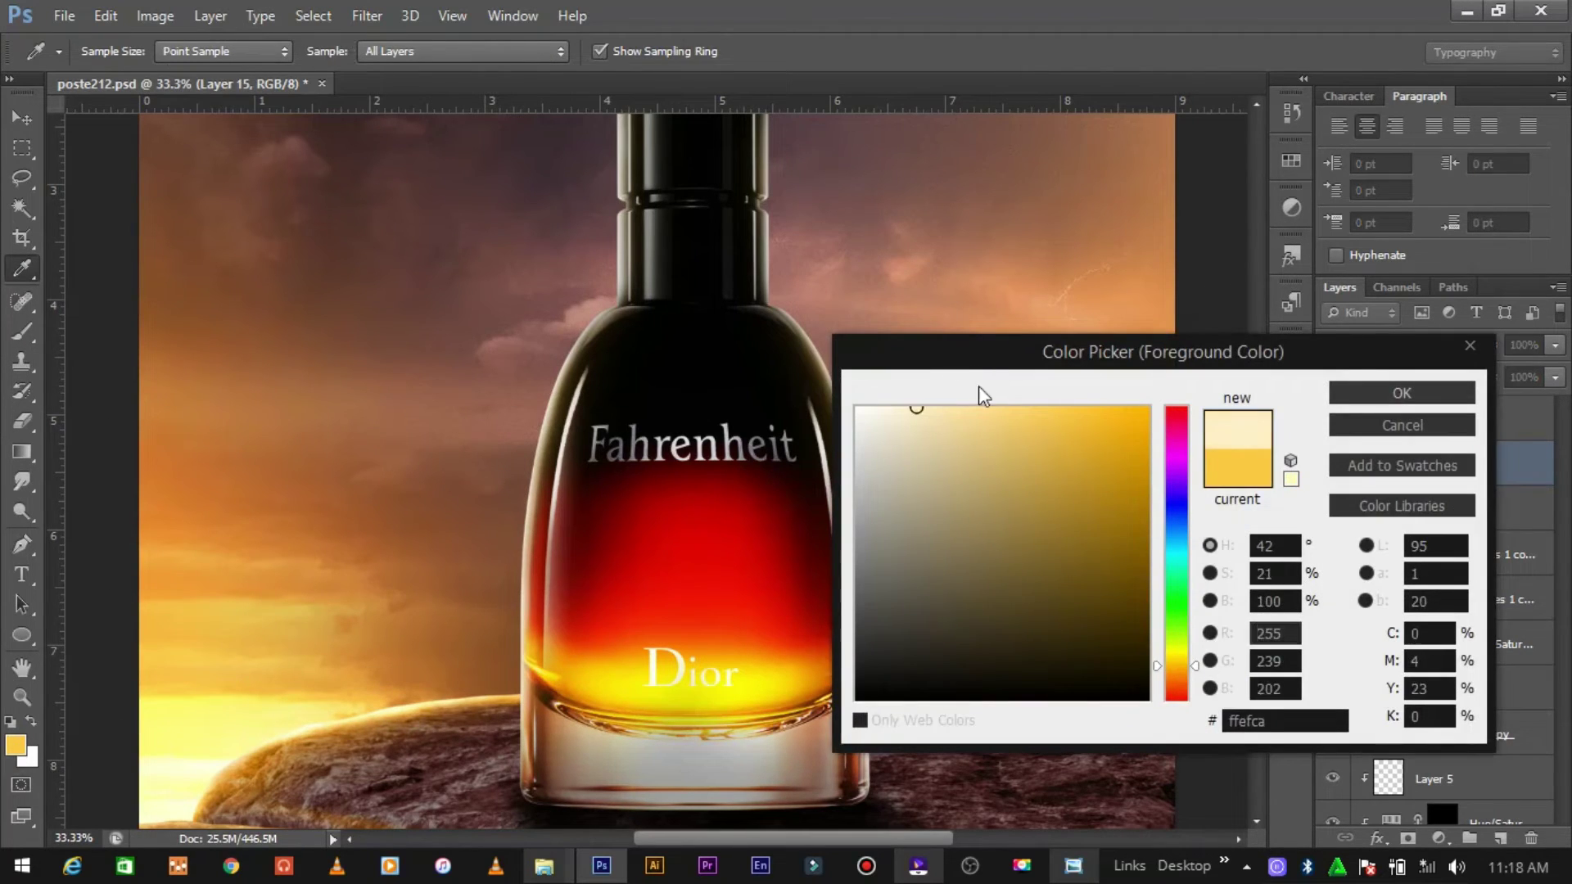
left_click(1402, 393)
key("b")
right_click(646, 606)
type("182")
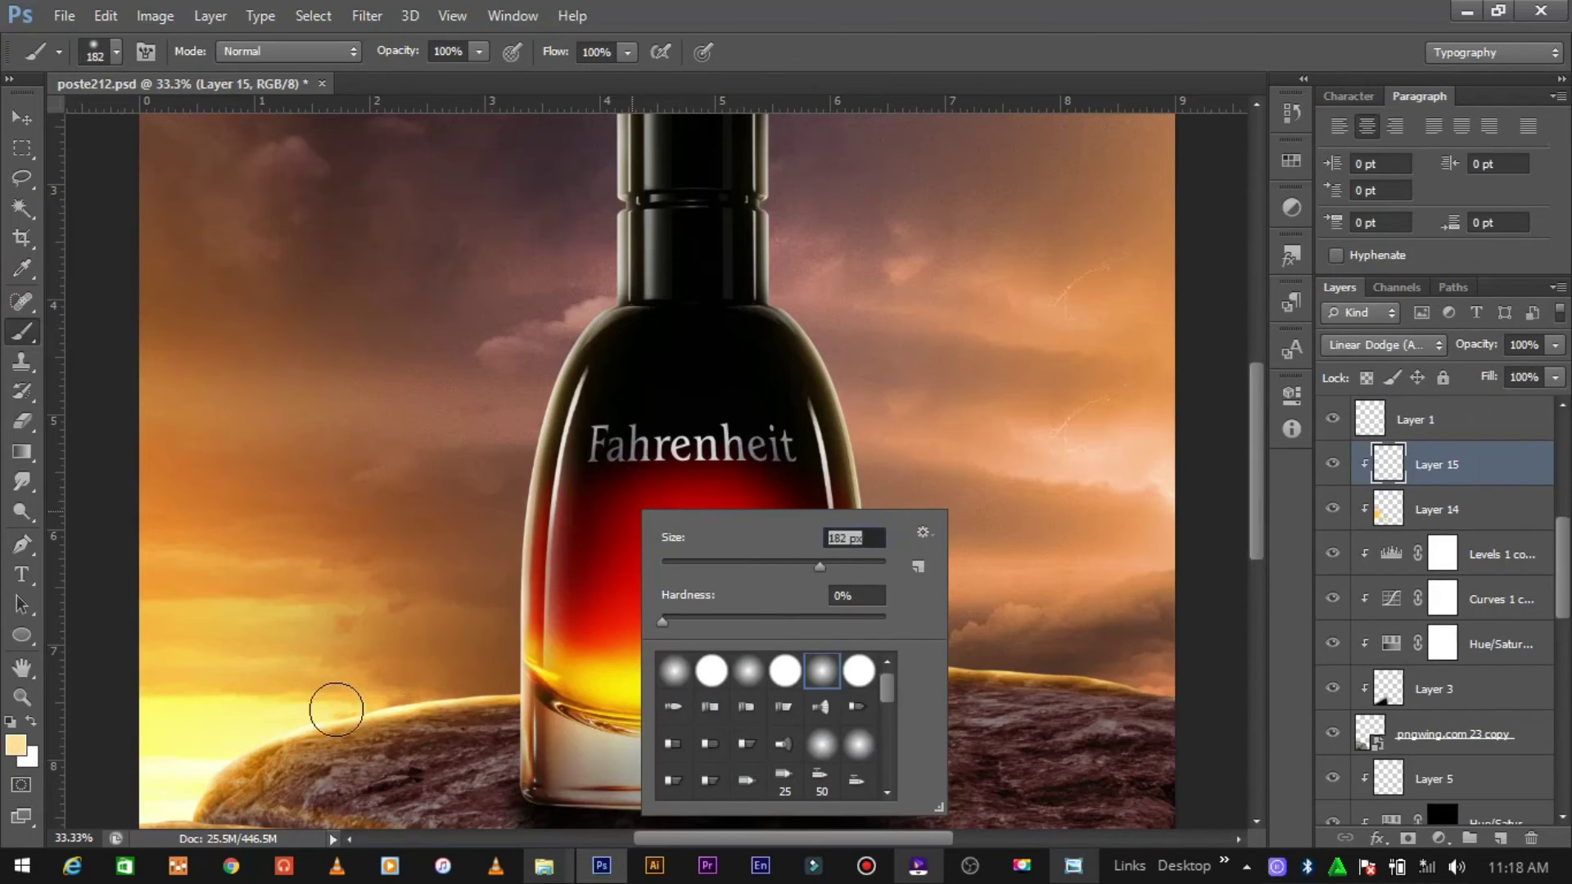
key("Return")
scroll(139, 792, "down", 3)
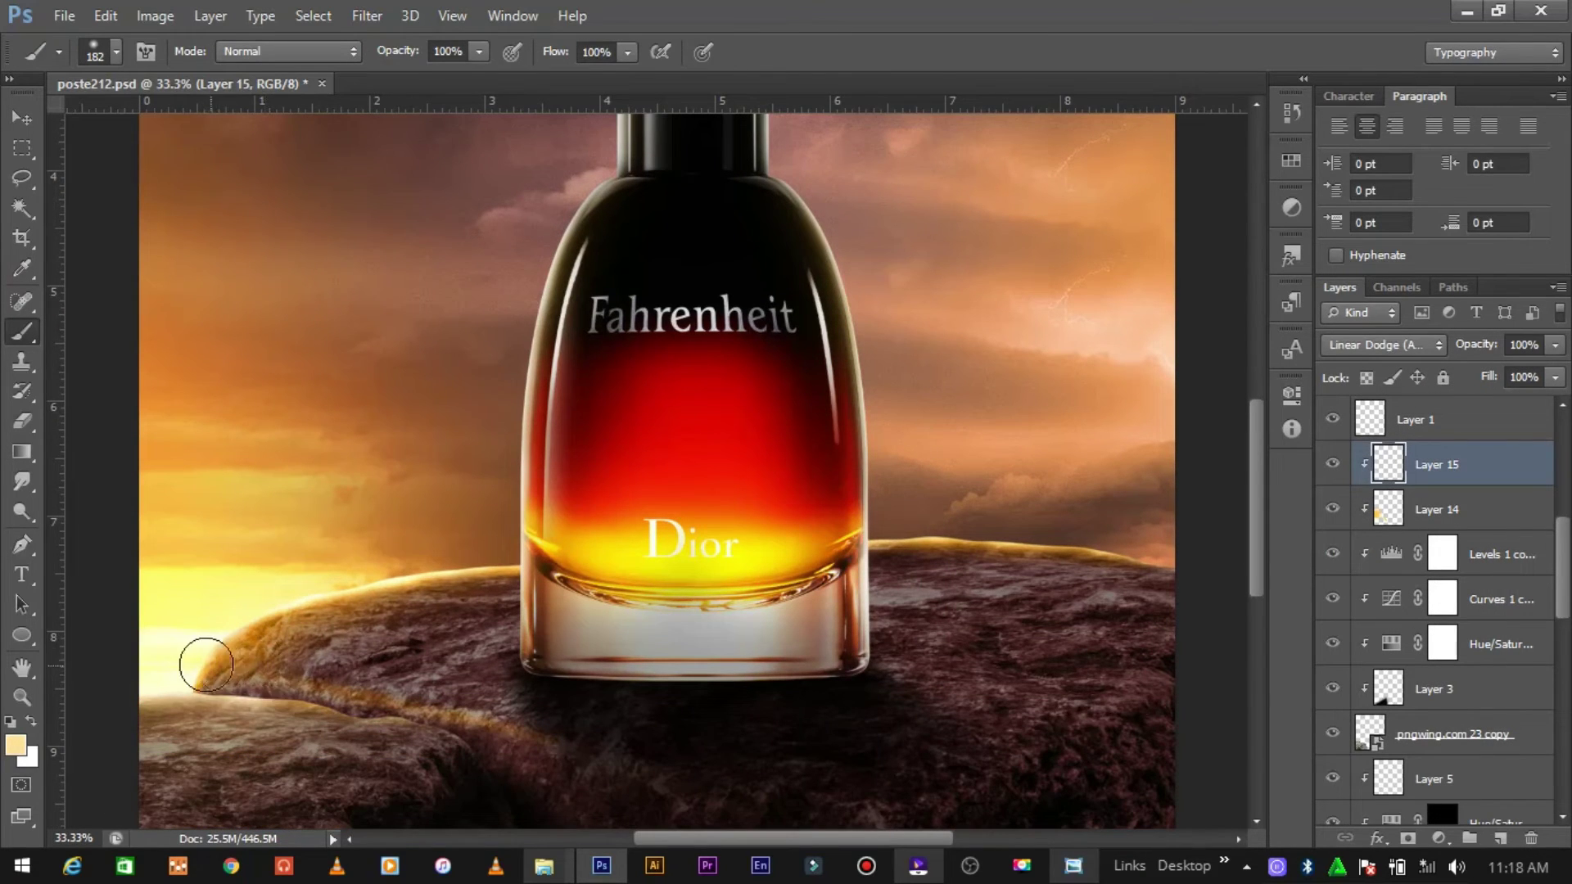
left_click(22, 421)
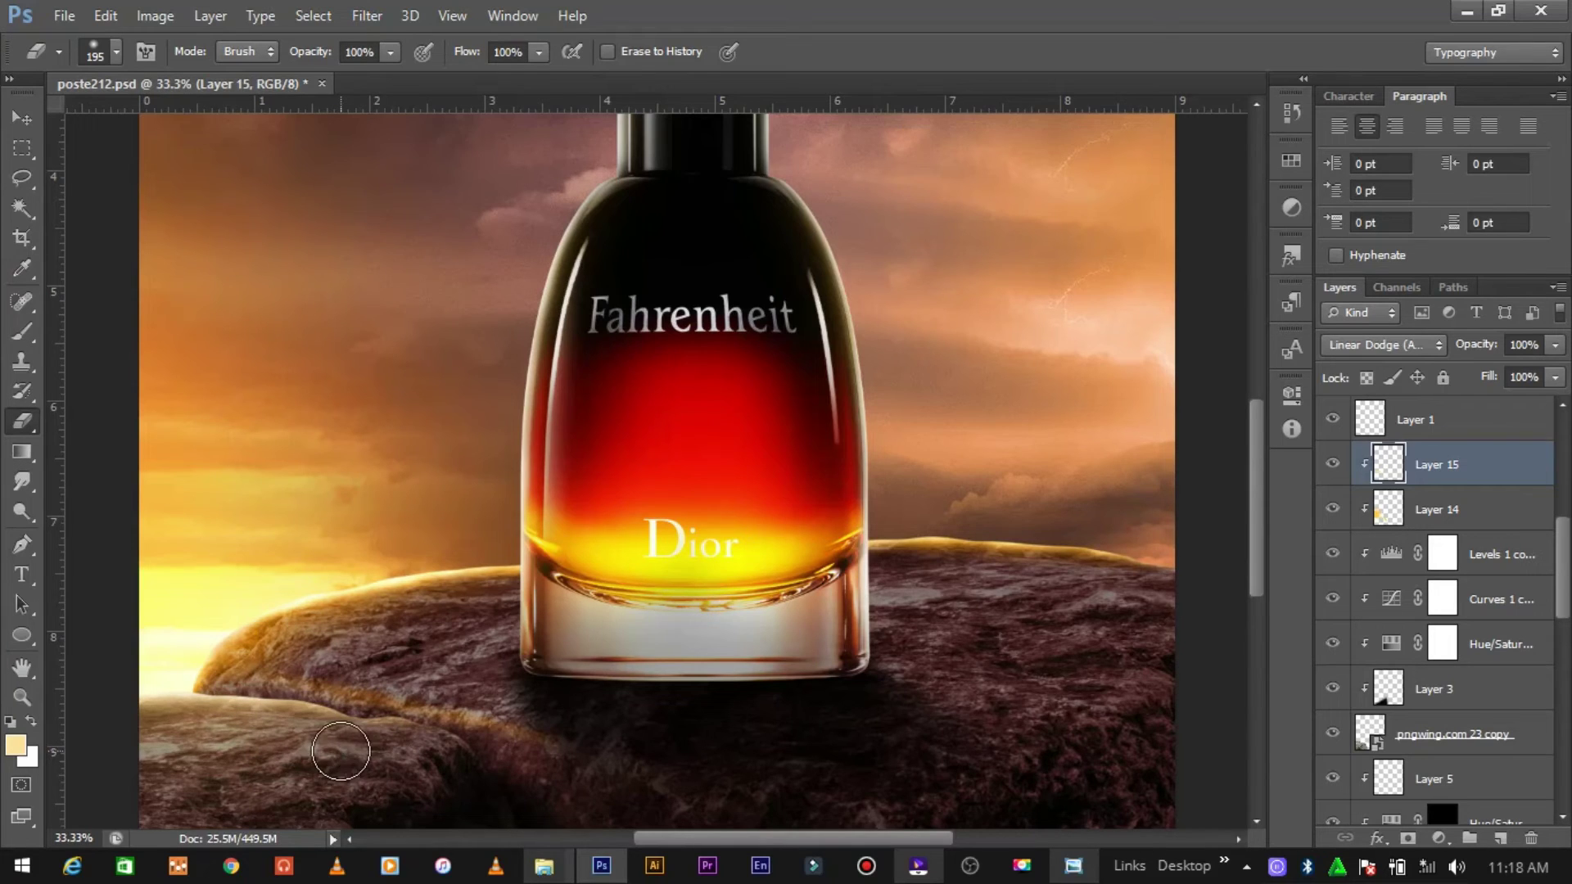
Step: Select the pngwing.com 23 rock layer and add empty Layer 16 above it
key("ctrl+minus")
key("ctrl+minus")
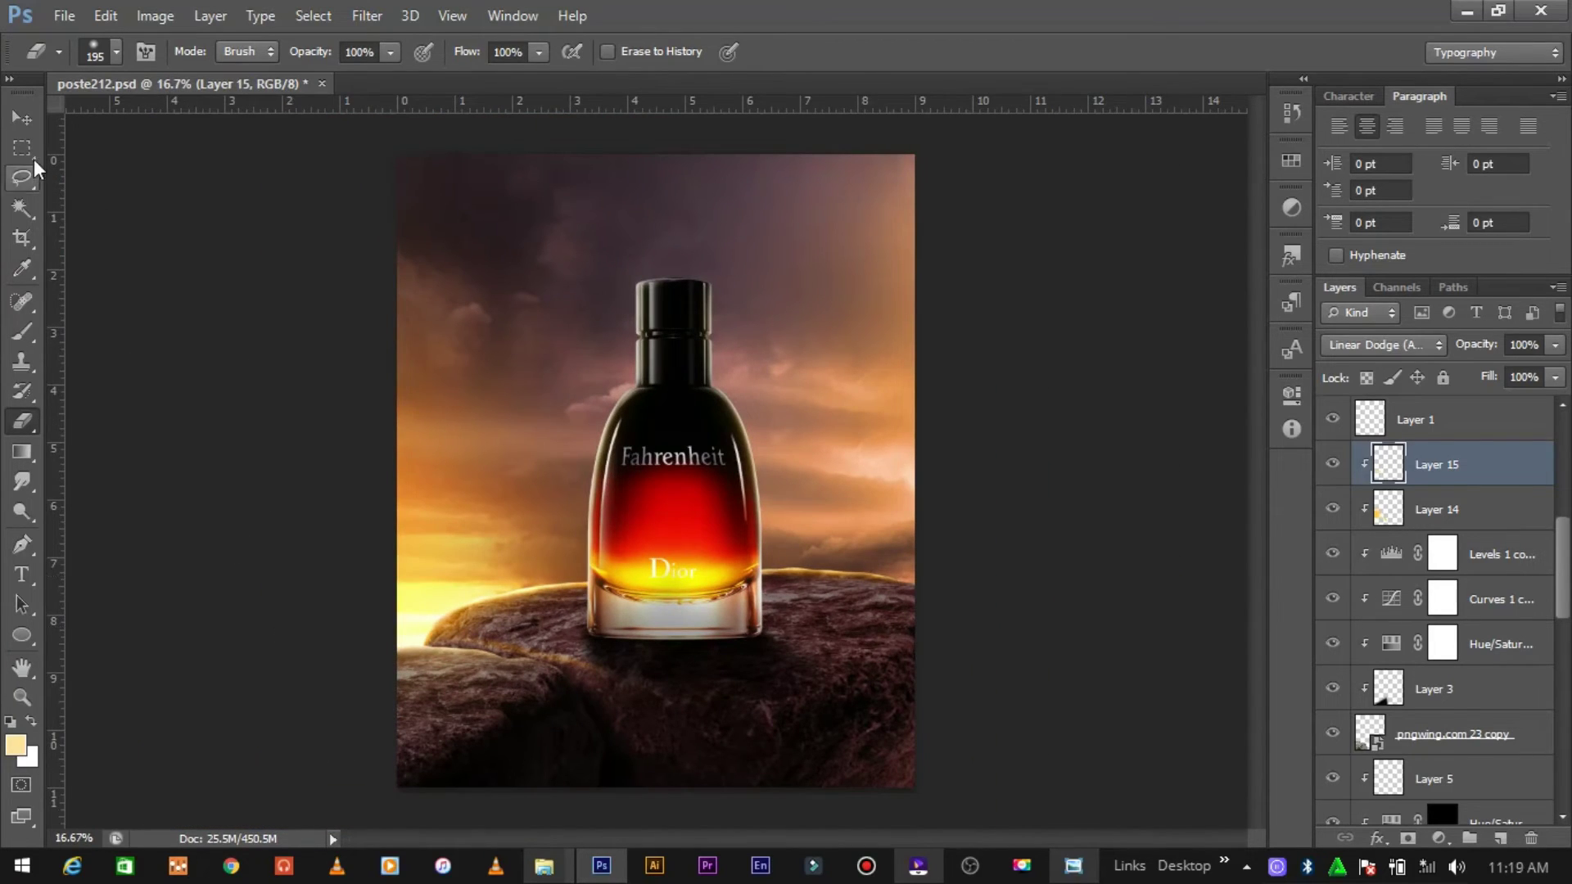
key("v")
left_click(856, 746)
scroll(1492, 811, "down", 1)
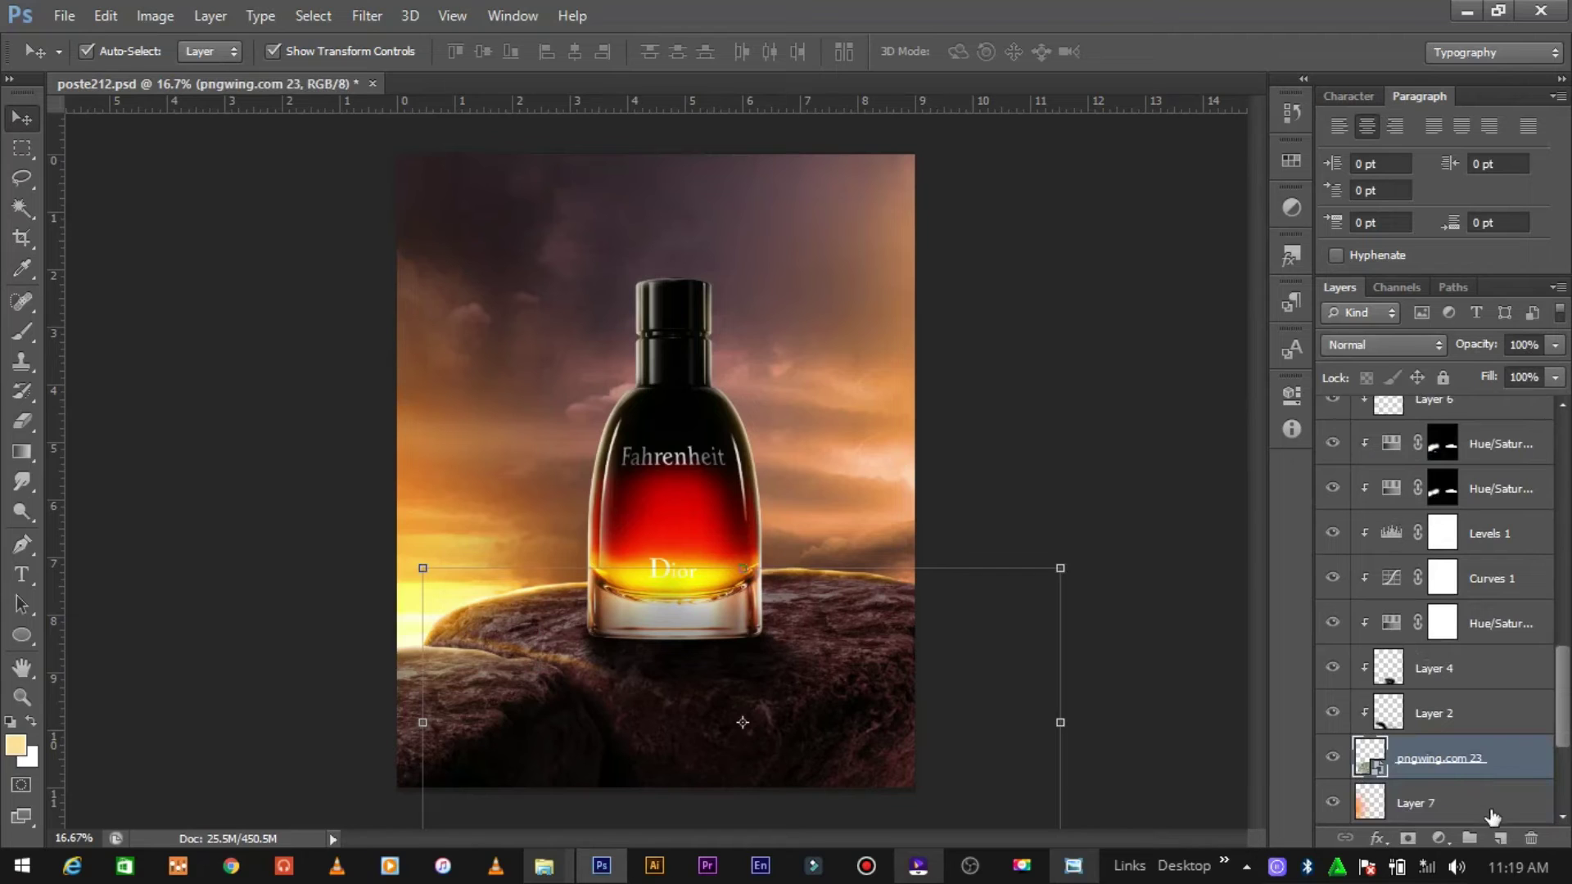
left_click(1502, 842)
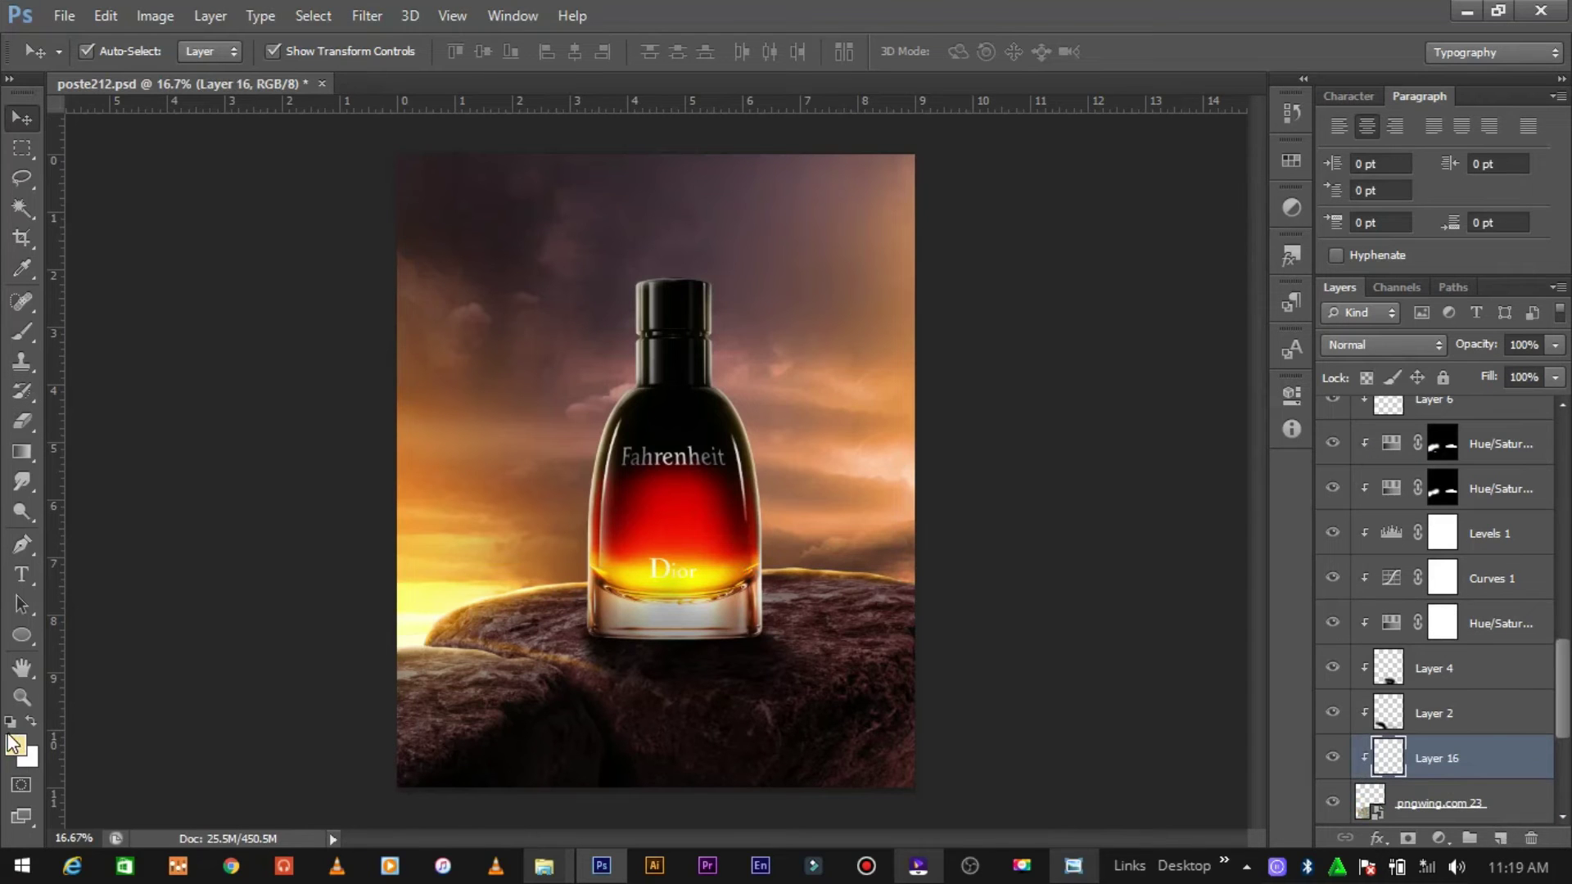
Step: Darken the rock's bottom-right corner with a 432 px black brush
left_click(11, 745)
left_click(860, 737)
left_click(1491, 394)
key("b")
right_click(826, 736)
left_click_drag(1055, 603, 1064, 603)
key("Return")
left_click_drag(808, 815, 983, 681)
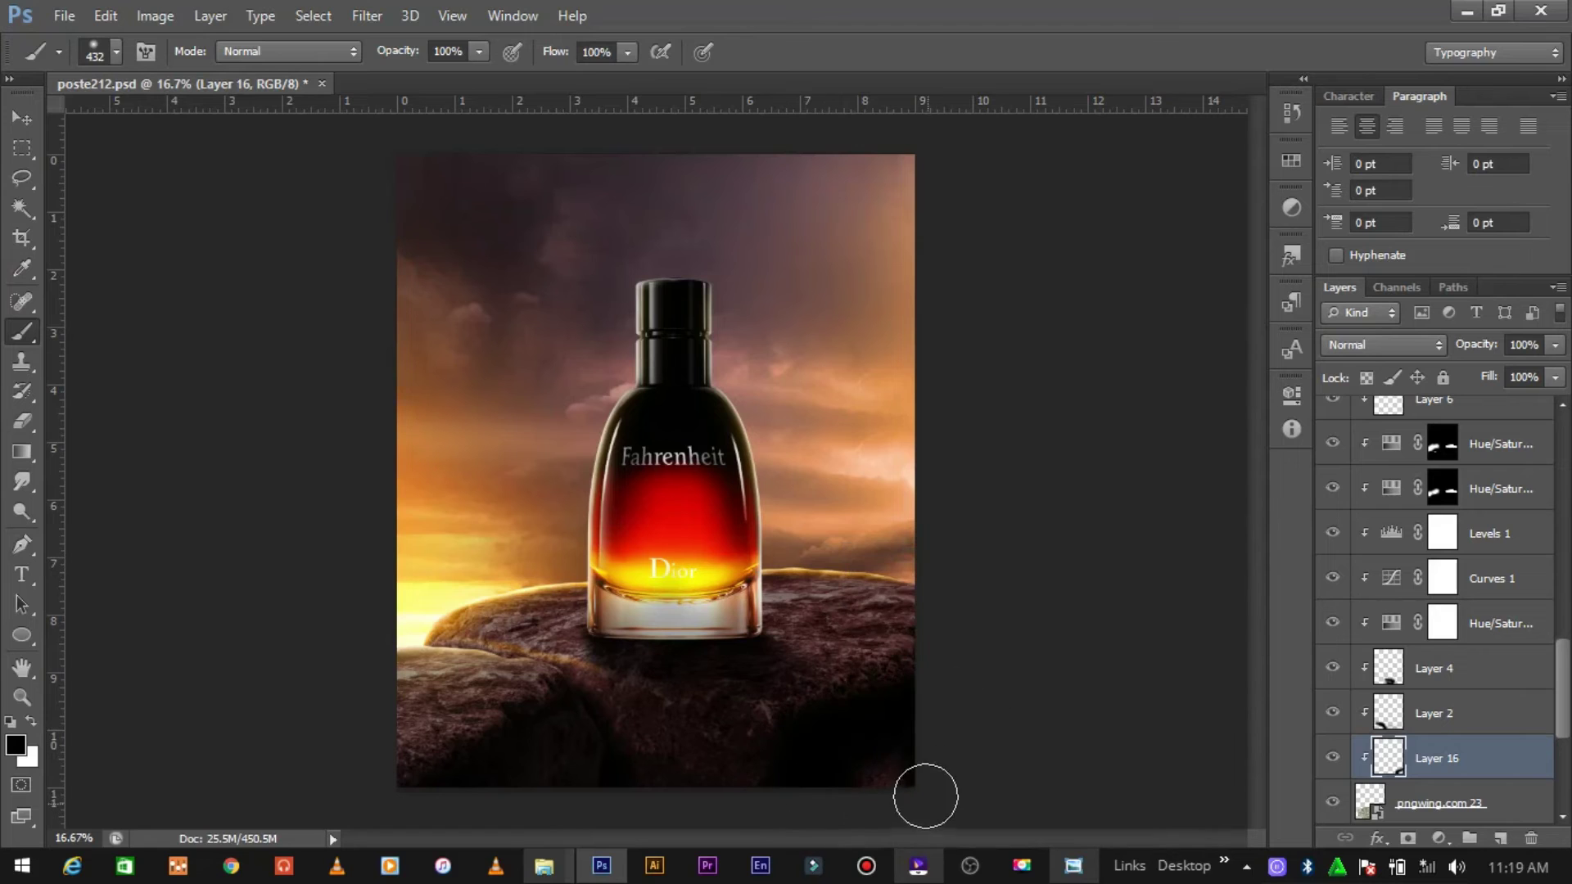
Step: Lower Layer 16's Fill to about 70%, save the poster, and nudge the bottle slightly up-left
left_click(22, 118)
left_click(1555, 378)
left_click_drag(1555, 401, 1523, 412)
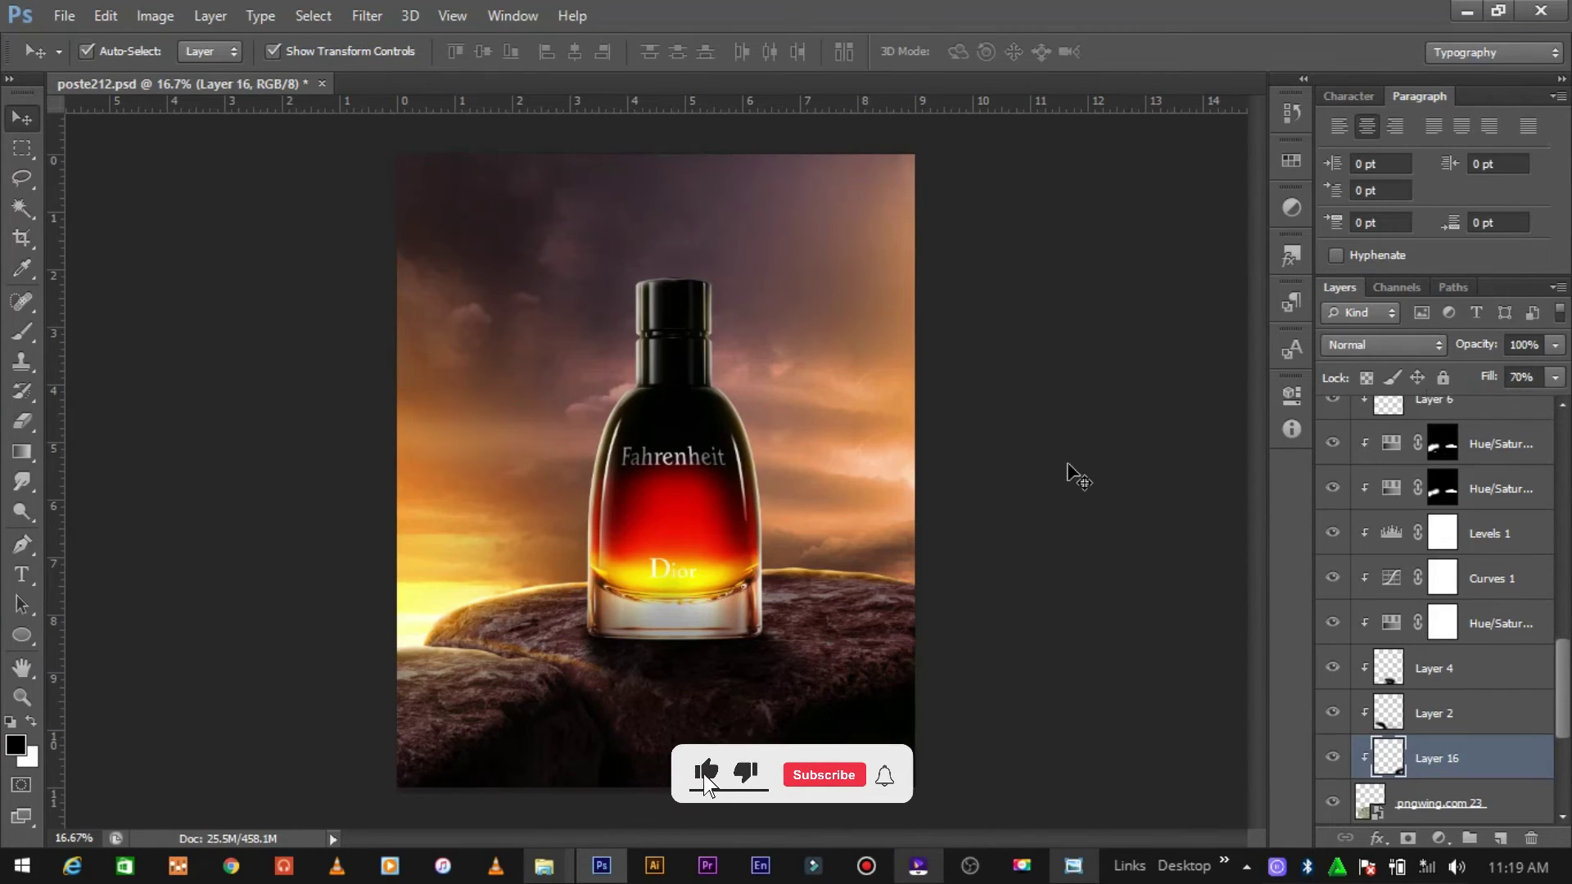
key("ctrl+plus")
key("ctrl+s")
key("ctrl+minus")
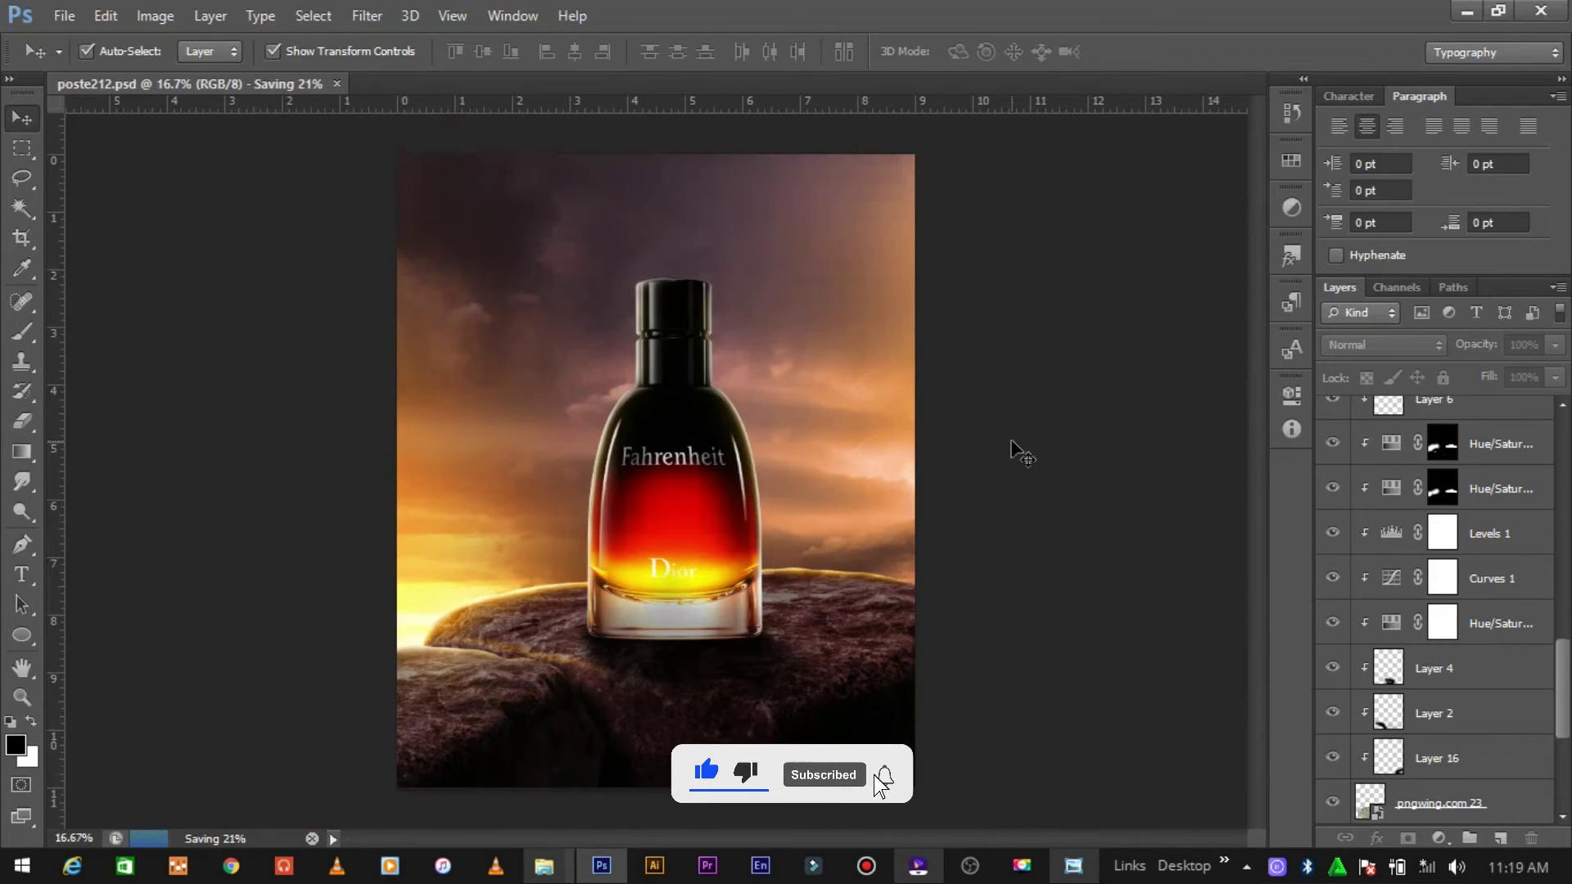
left_click(678, 456)
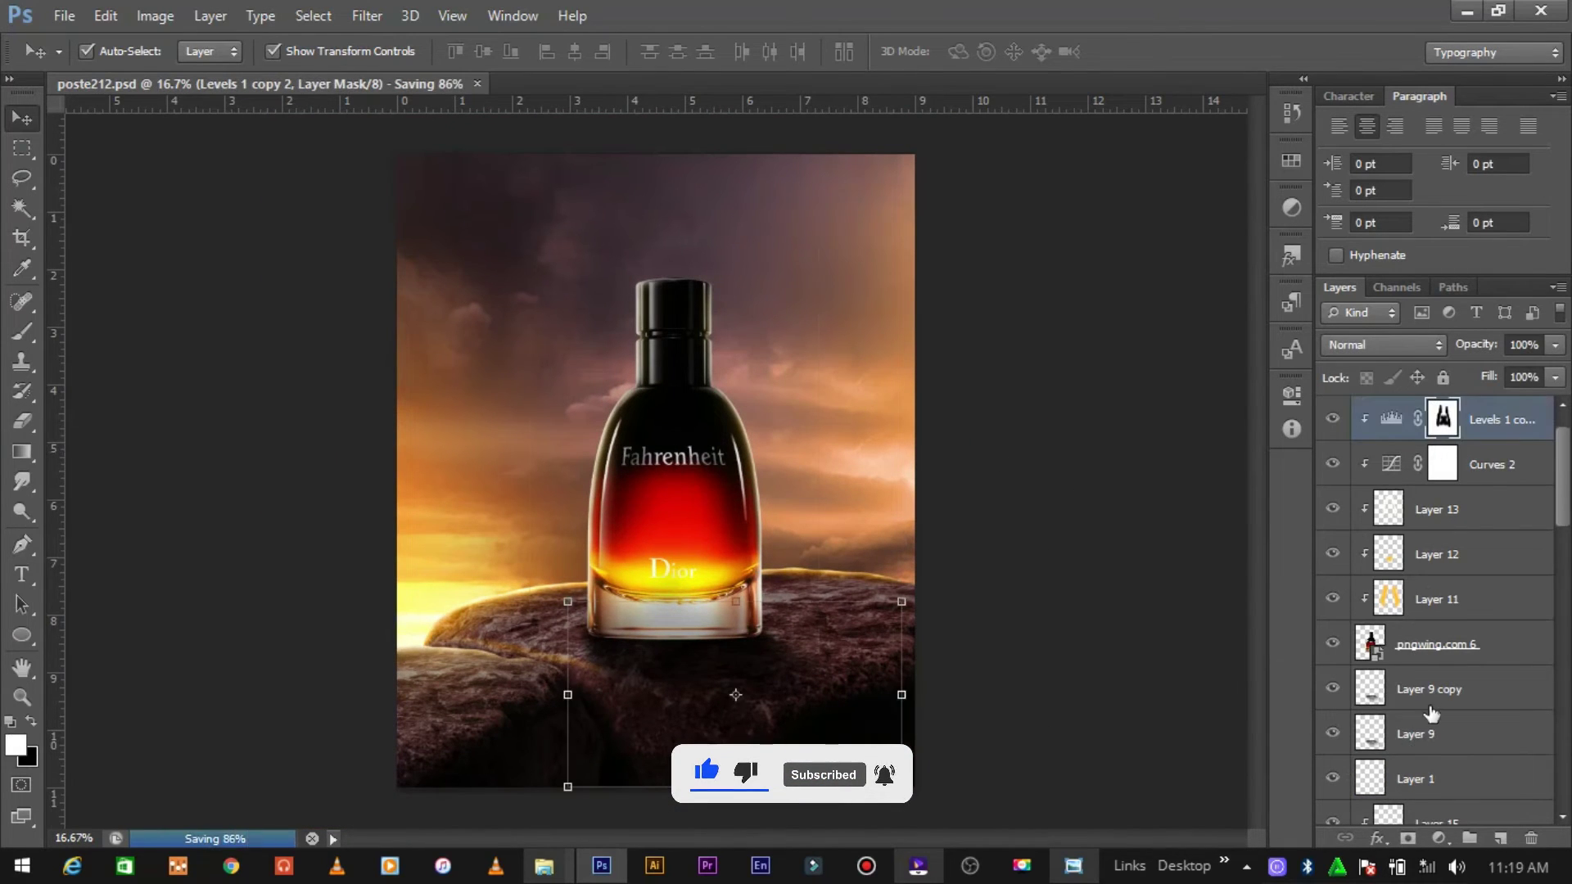
left_click_drag(717, 456, 711, 451)
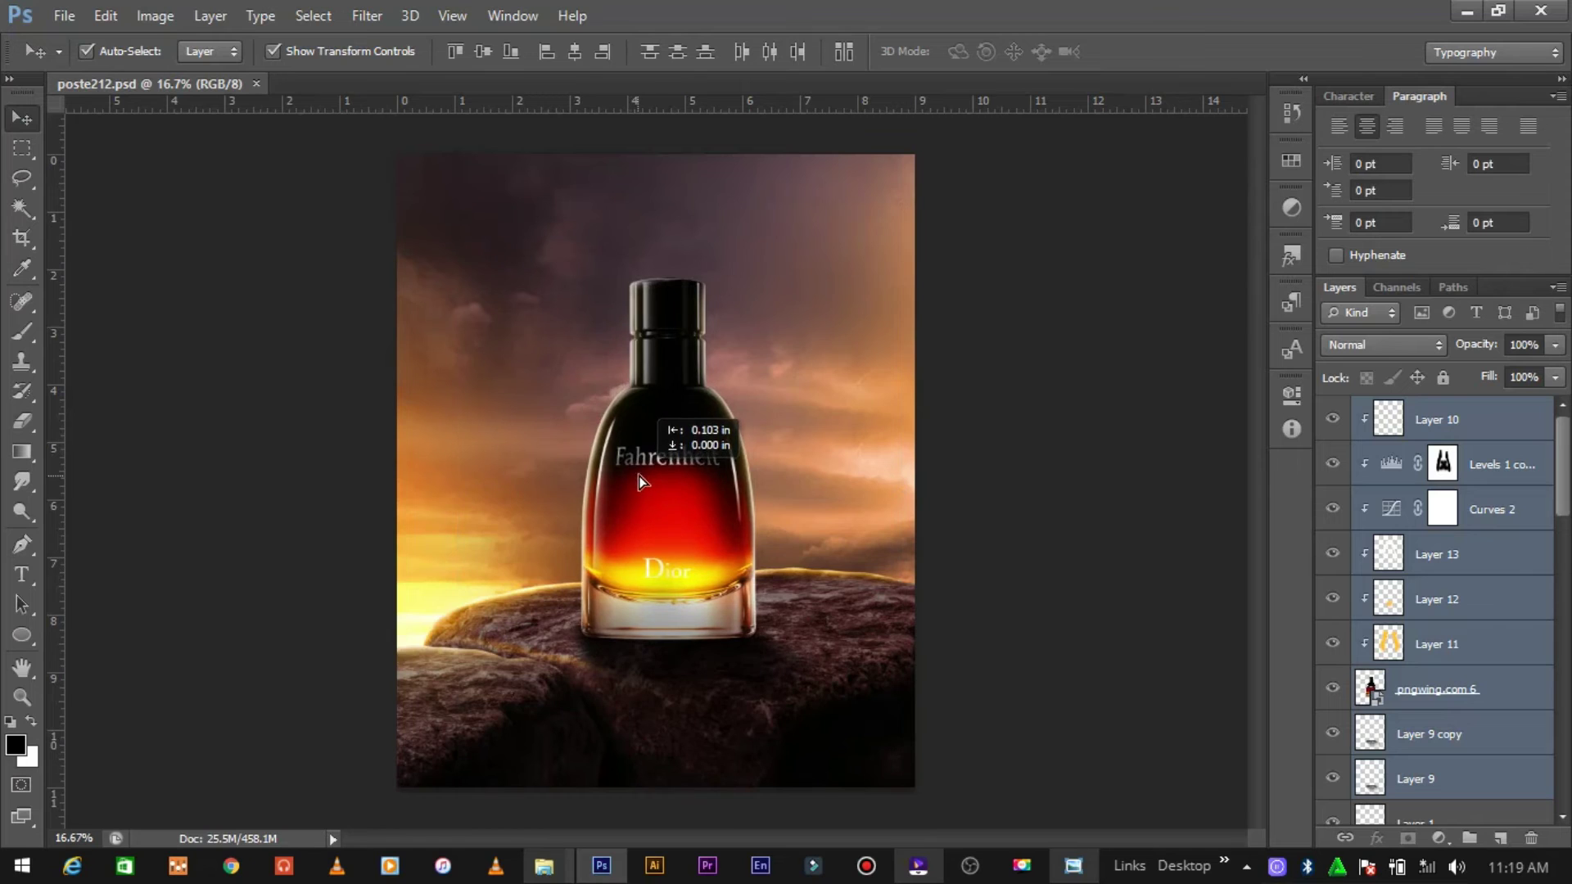
left_click(1125, 421)
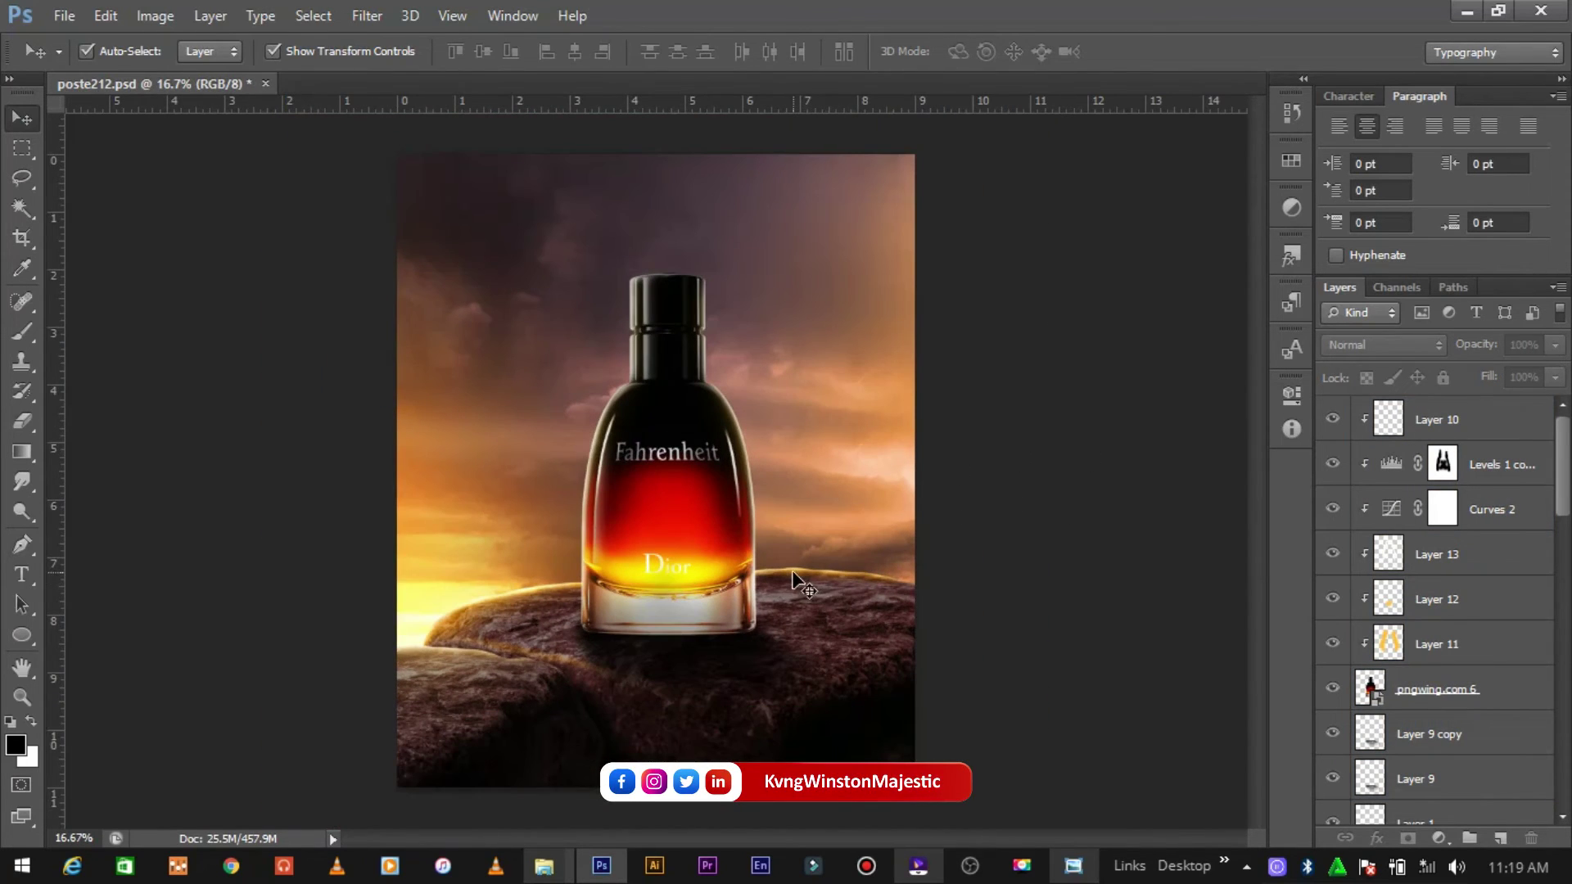
Step: Lower the Fill of the bottle's Hue/Saturation copy adjustment layer
left_click(798, 582)
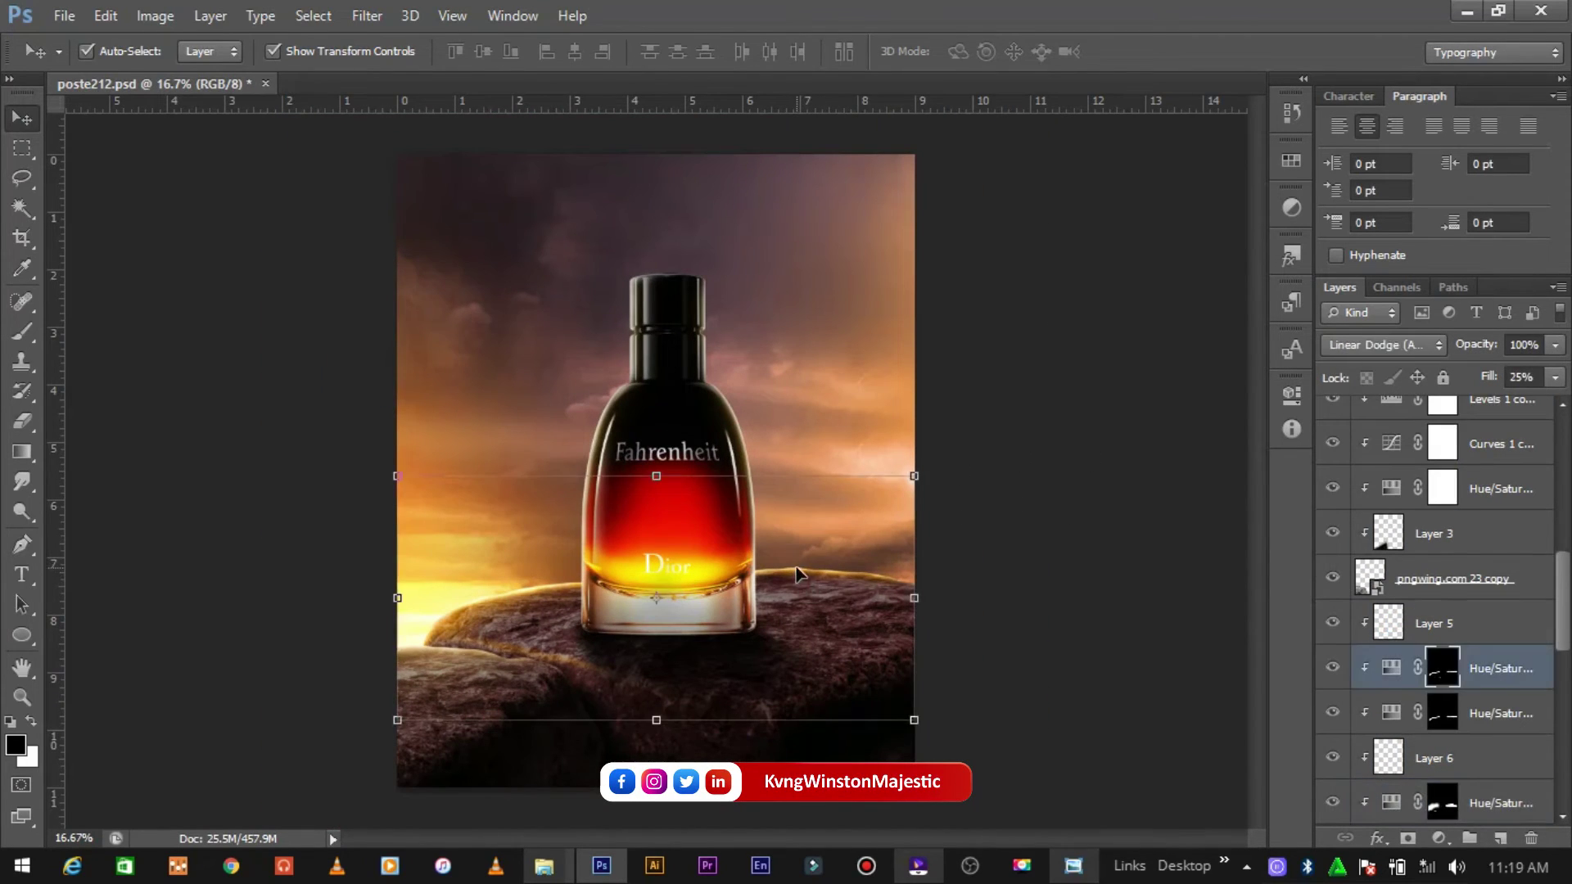
left_click(1499, 713)
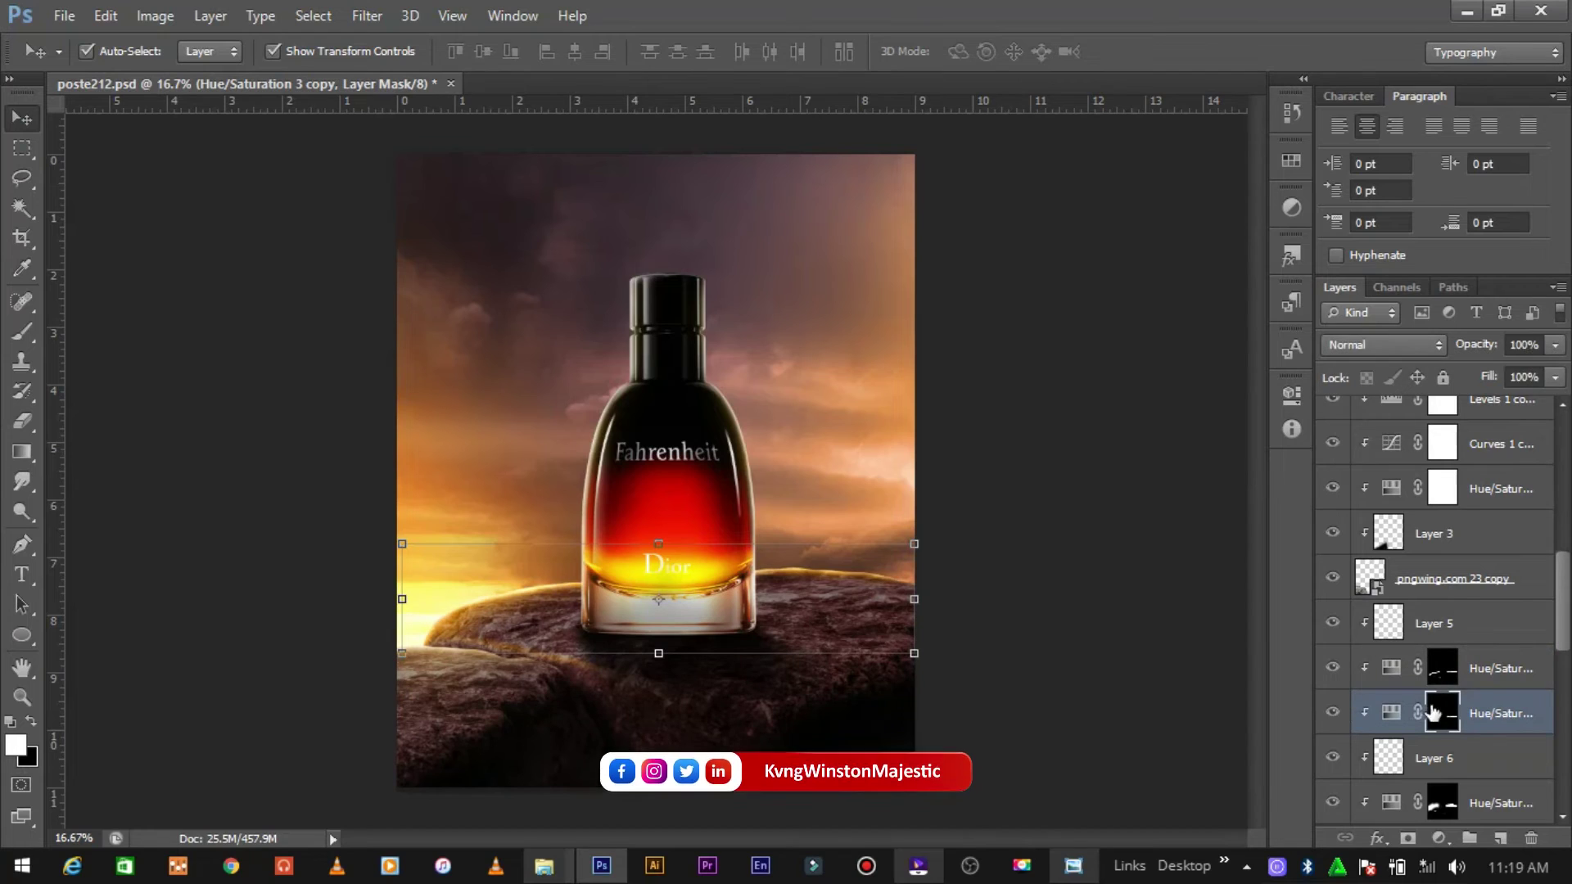
scroll(1392, 655, "down", 2)
left_click(1555, 377)
left_click_drag(1526, 403, 1499, 409)
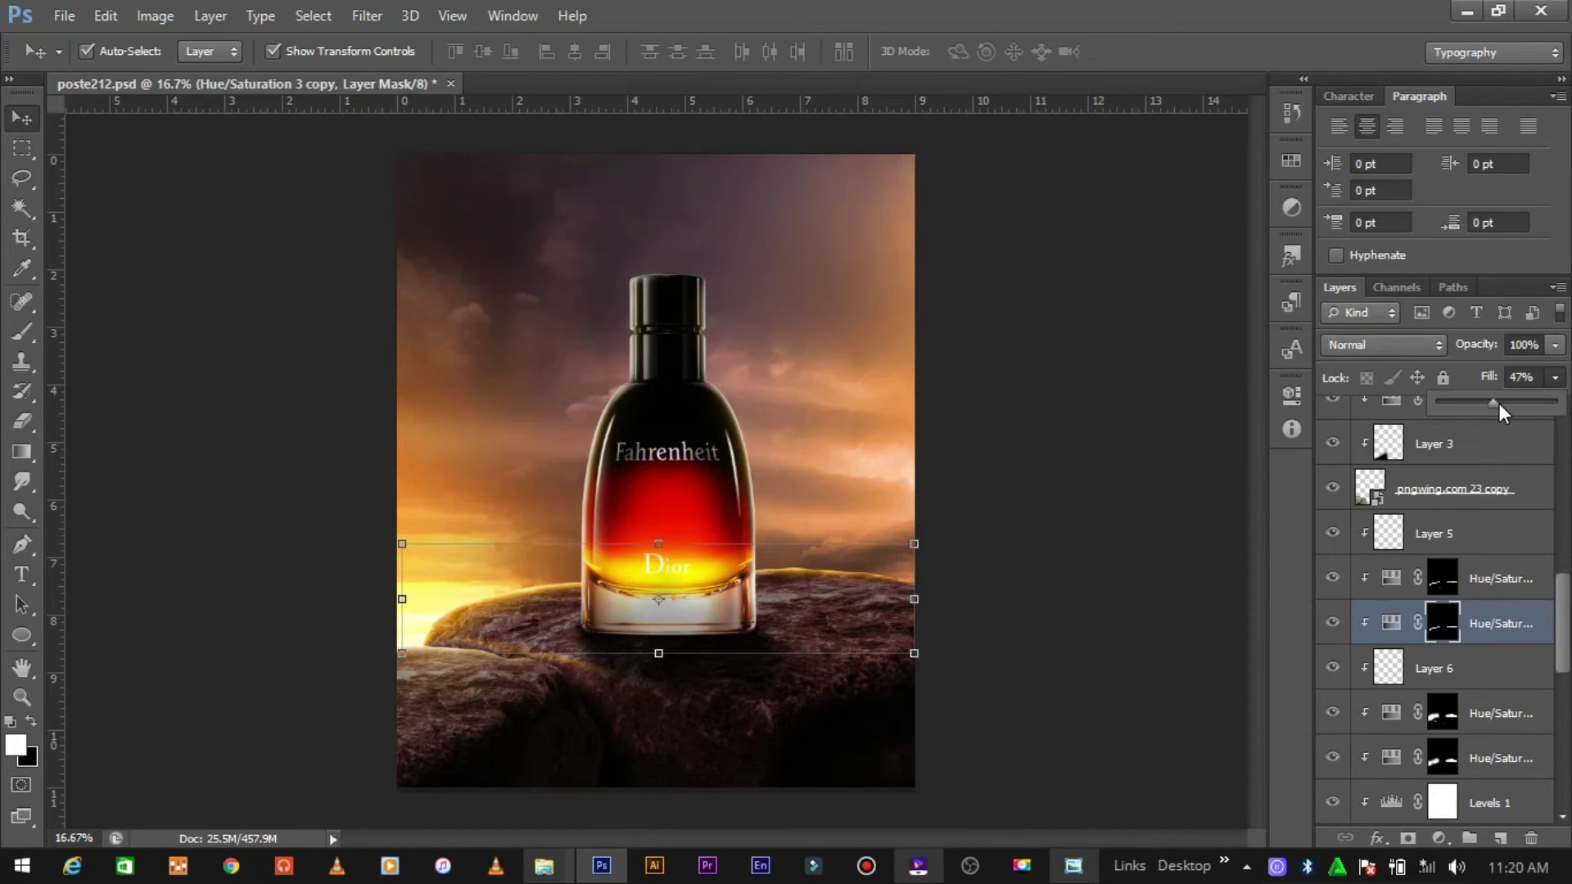
left_click(1489, 751)
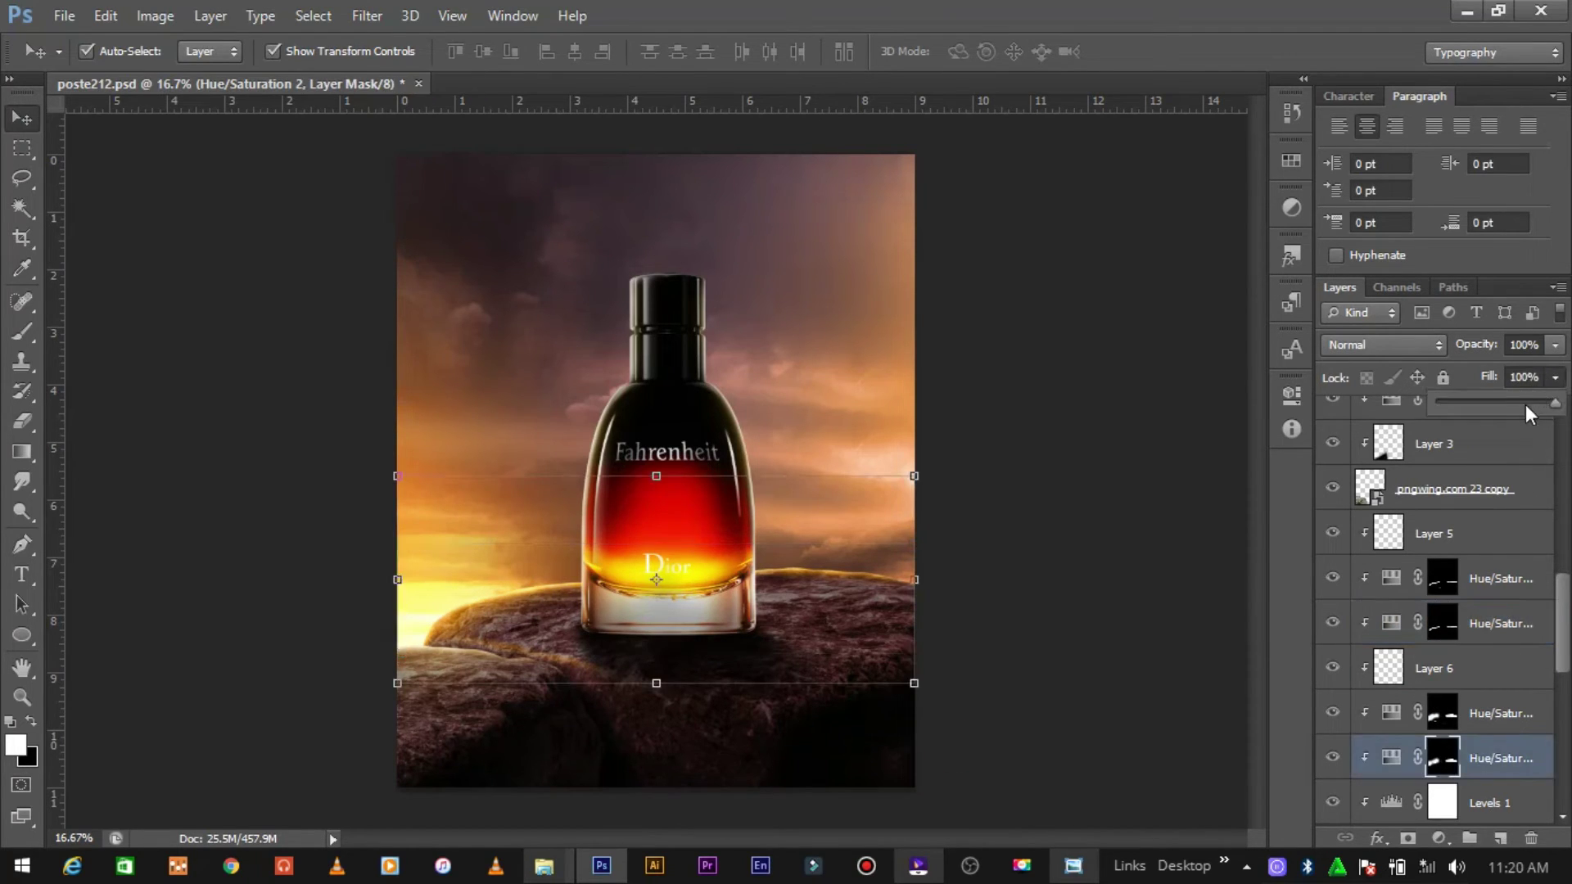
left_click(1146, 547)
Step: Raise Layer 14's glow Fill to about 83%
key("ctrl+plus")
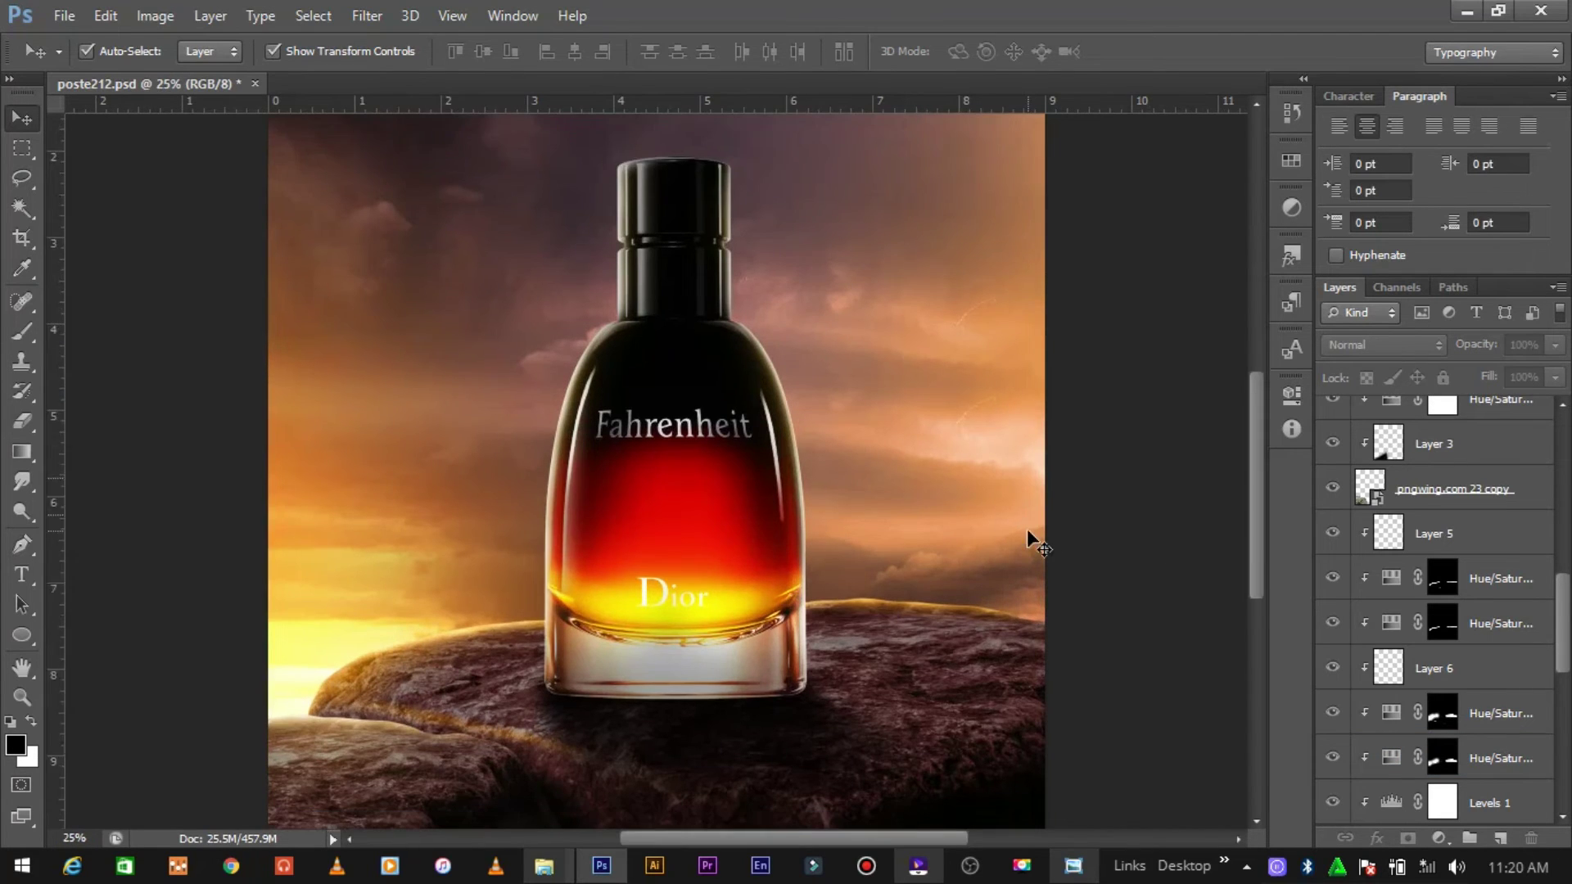
scroll(1027, 529, "down", 3)
key("ctrl+minus")
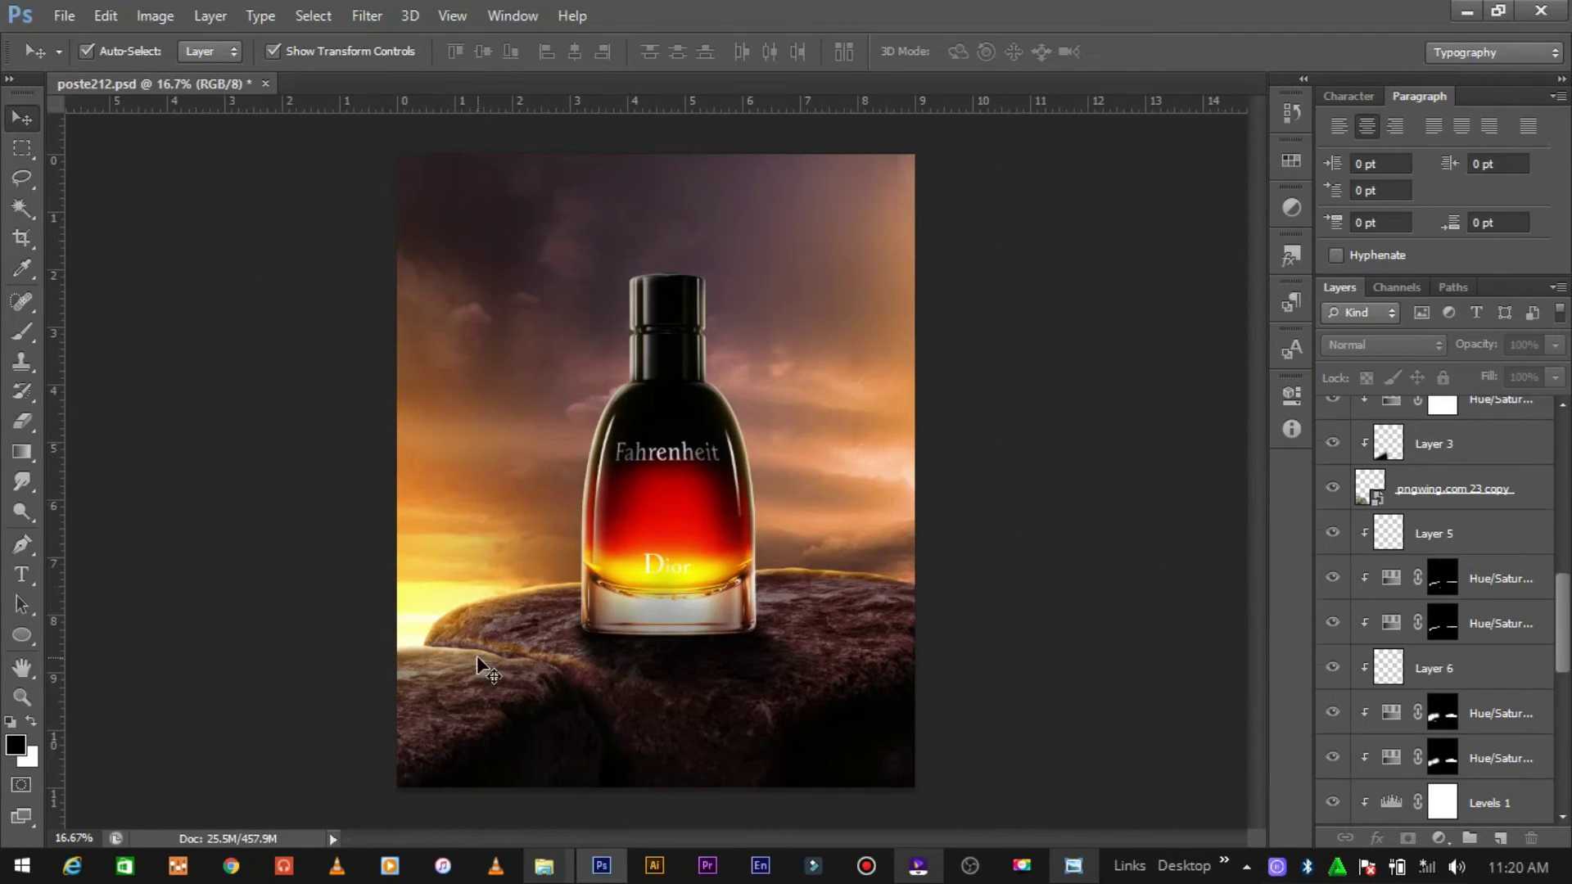
left_click(487, 672)
scroll(1420, 602, "up", 2)
scroll(1421, 602, "up", 2)
left_click(1555, 377)
left_click_drag(1542, 403, 1555, 406)
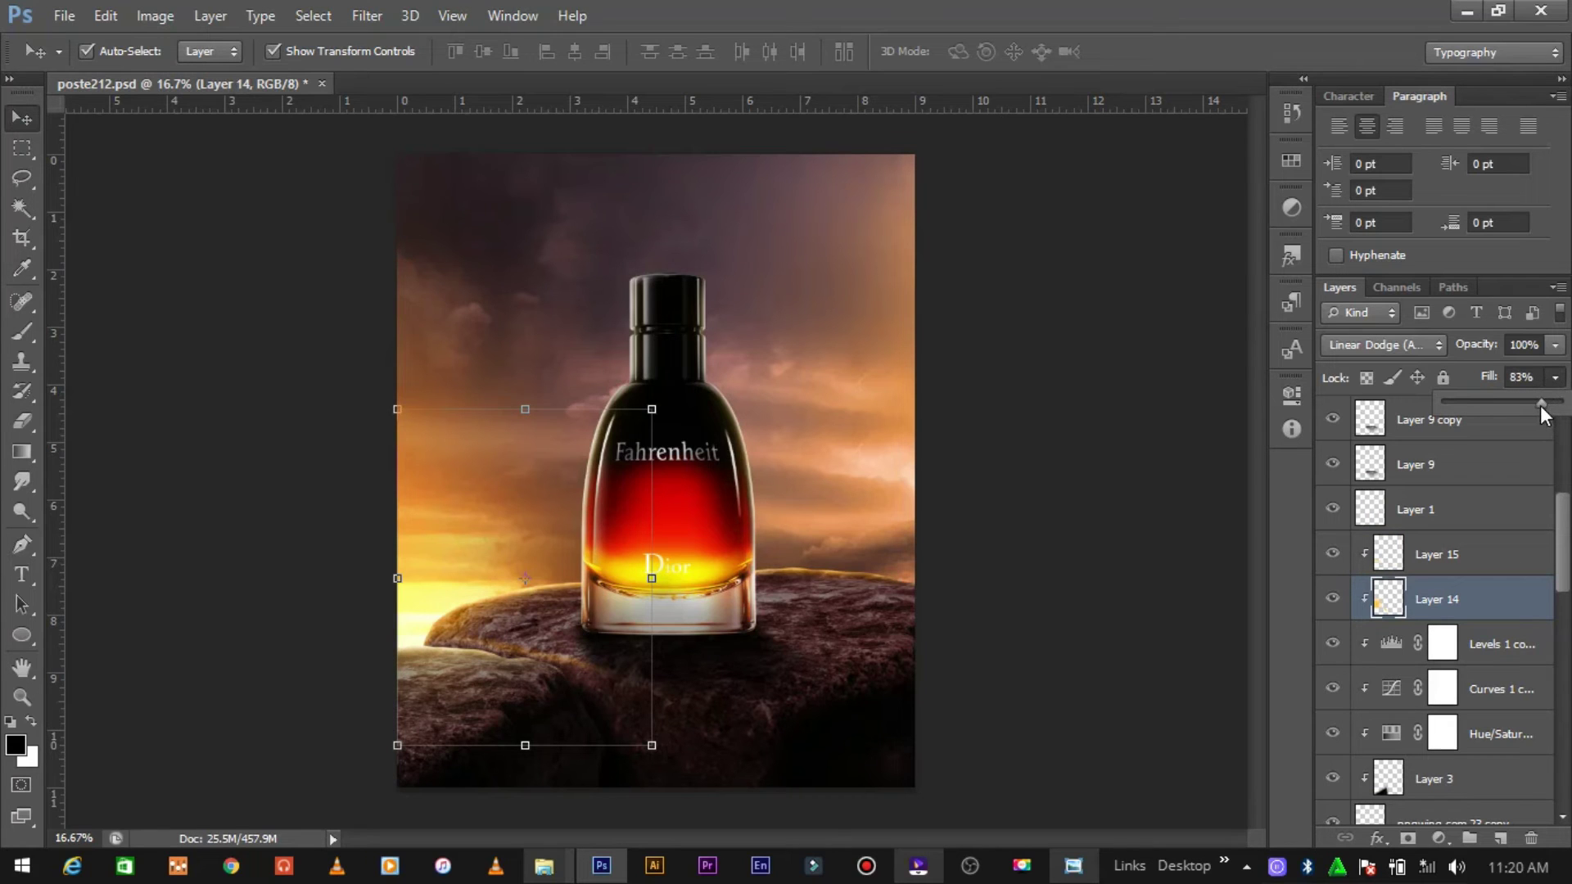
Step: Shift Layer 14's glow hue slightly with Hue/Saturation (Ctrl+U)
key("ctrl+u")
mouse_move(1233, 303)
left_mouse_down()
mouse_move(1154, 299)
mouse_move(1214, 309)
left_mouse_up()
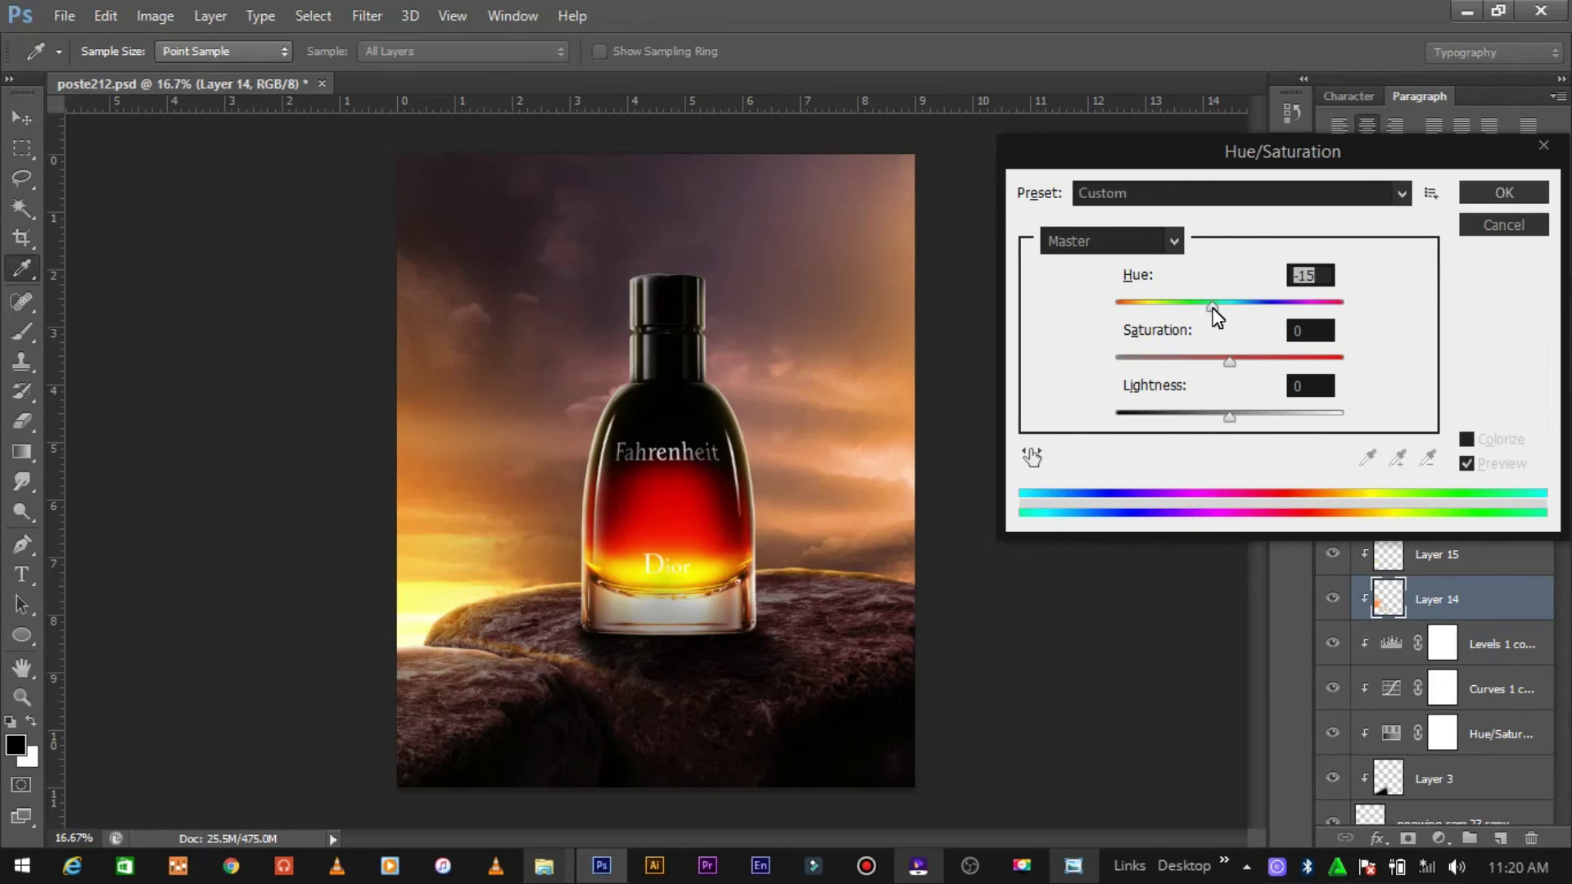
left_click(1505, 193)
Step: Add a Hue/Saturation adjustment above Layer 7 with Saturation +23
key("v")
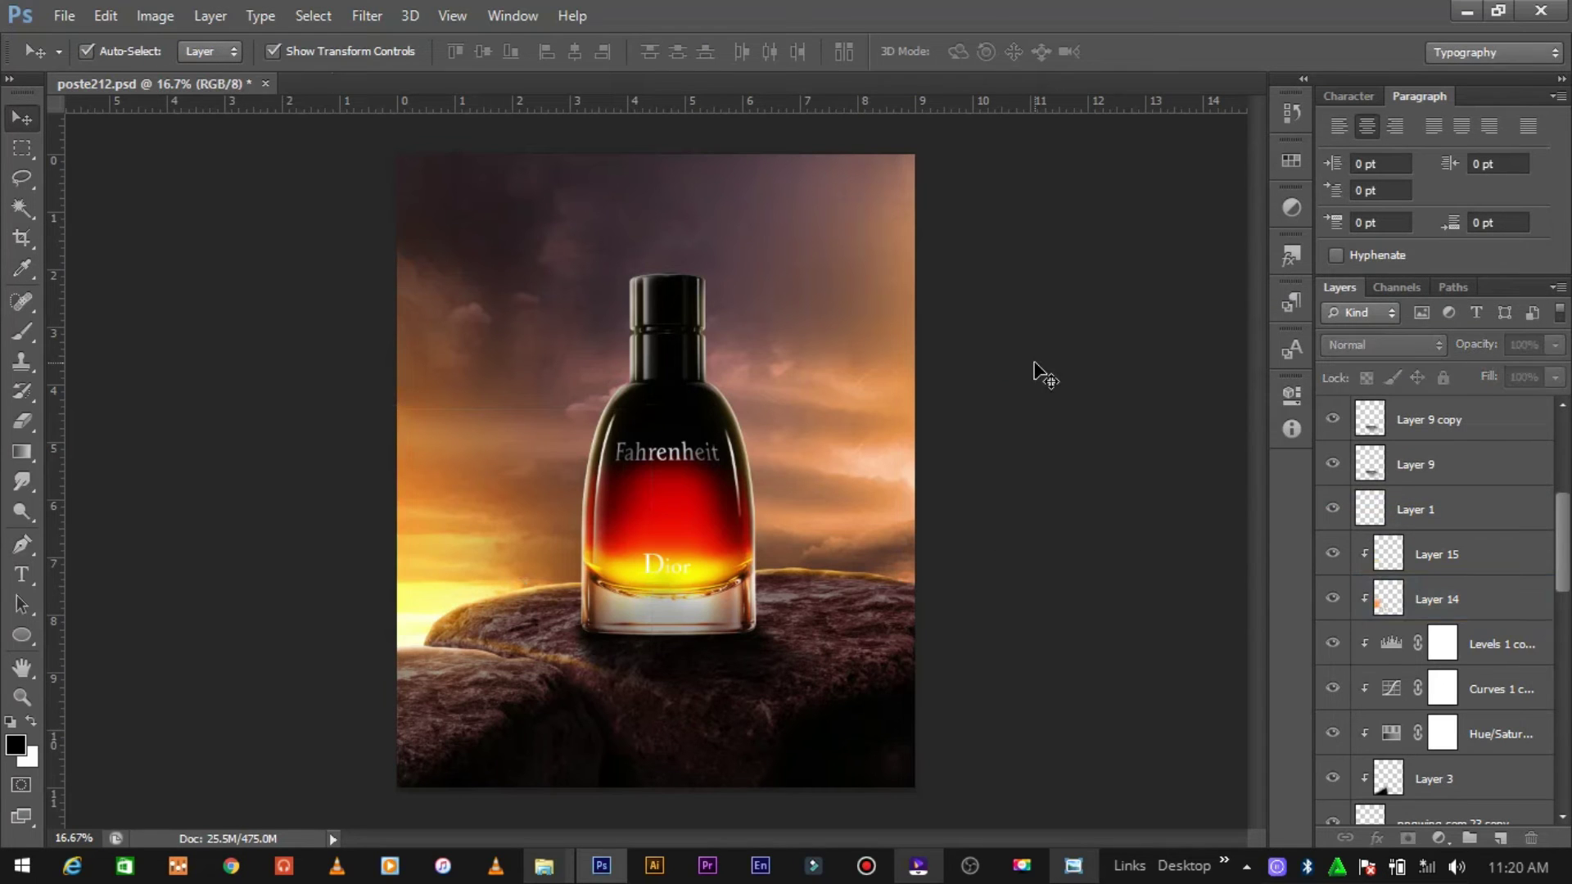
left_click(775, 334)
left_click(1451, 745)
left_click(1439, 838)
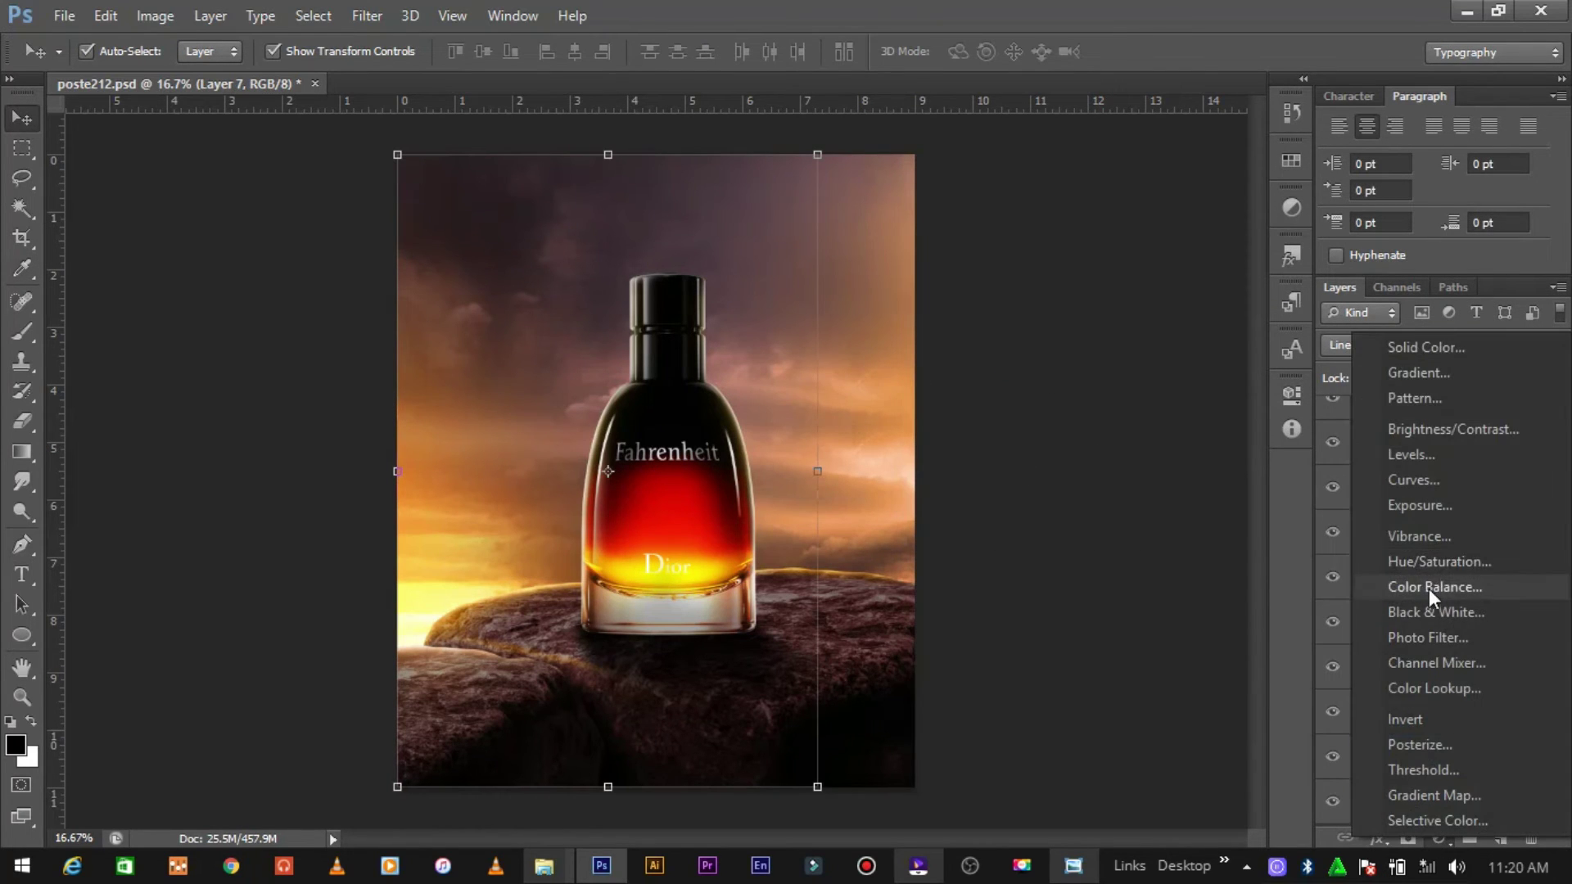
left_click(1443, 562)
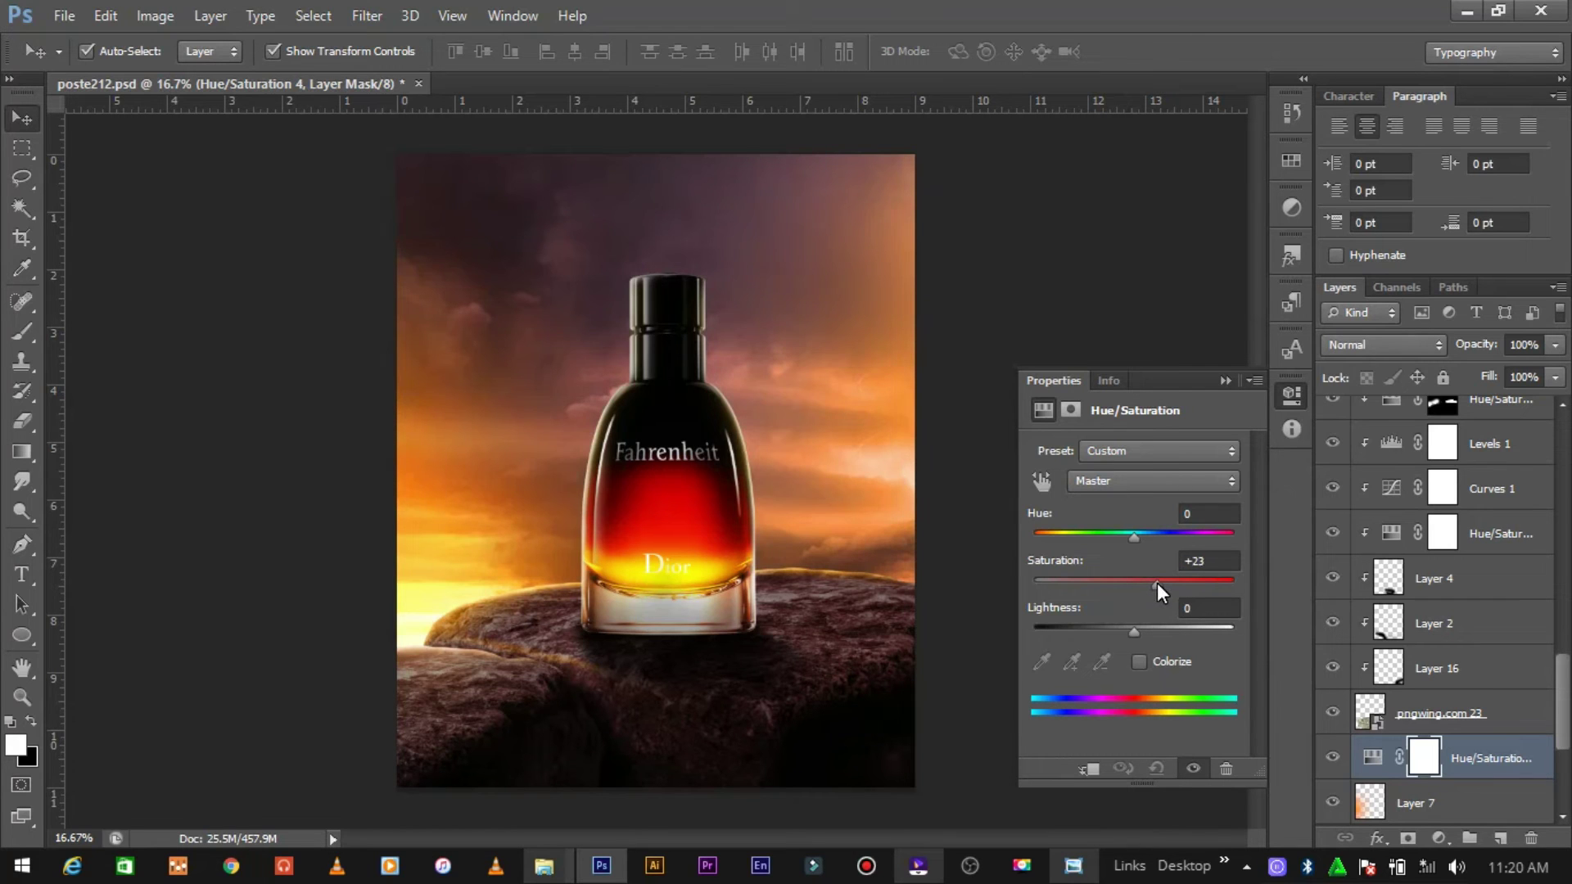
left_click(1226, 381)
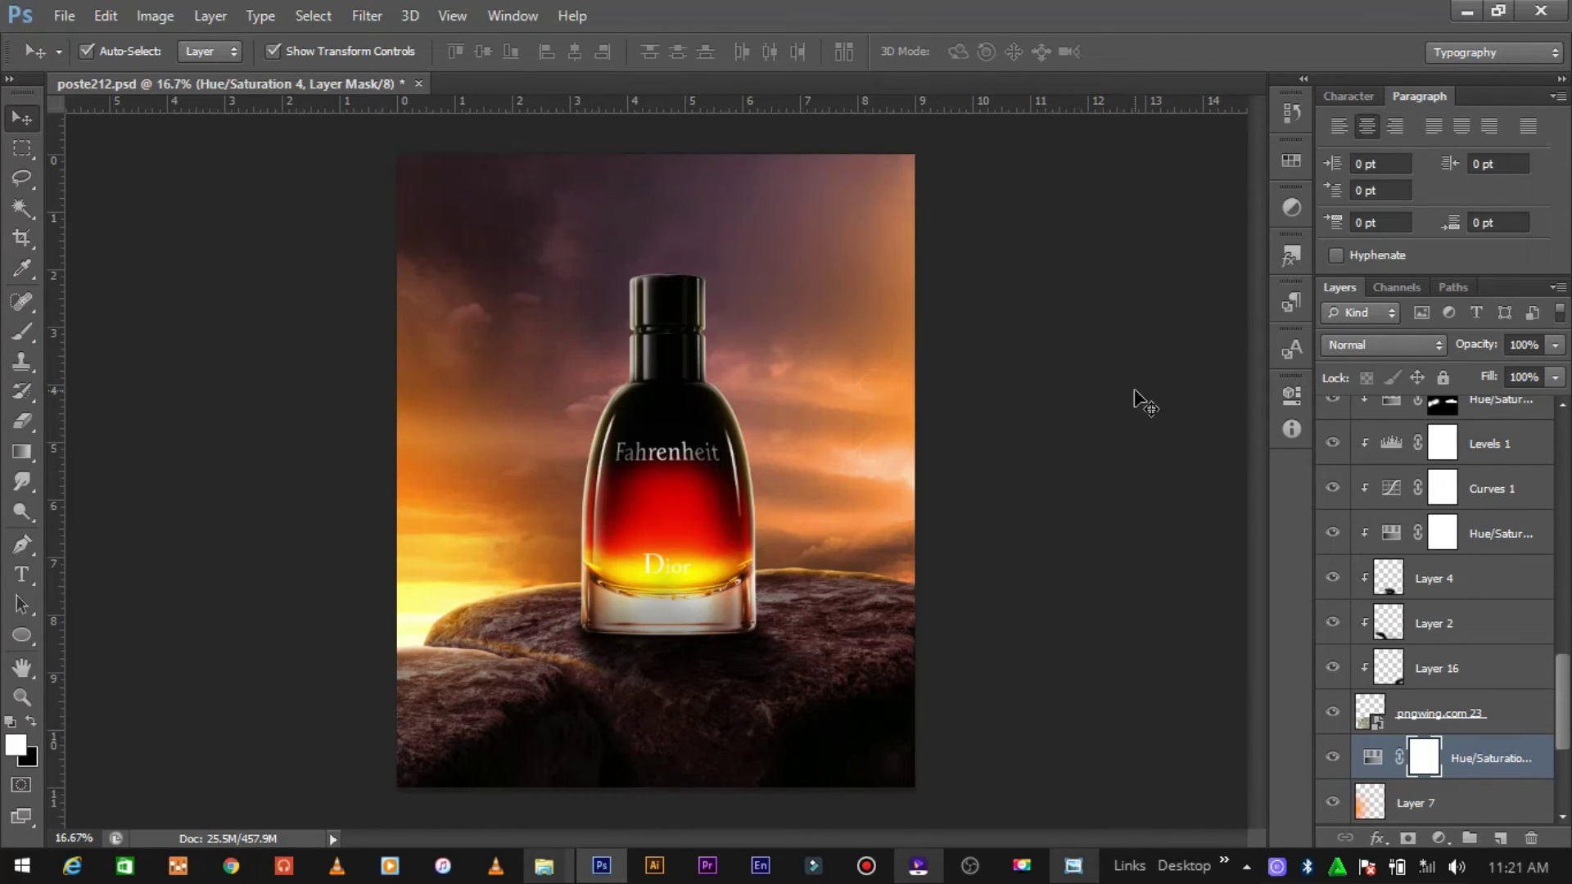
left_click(1138, 399)
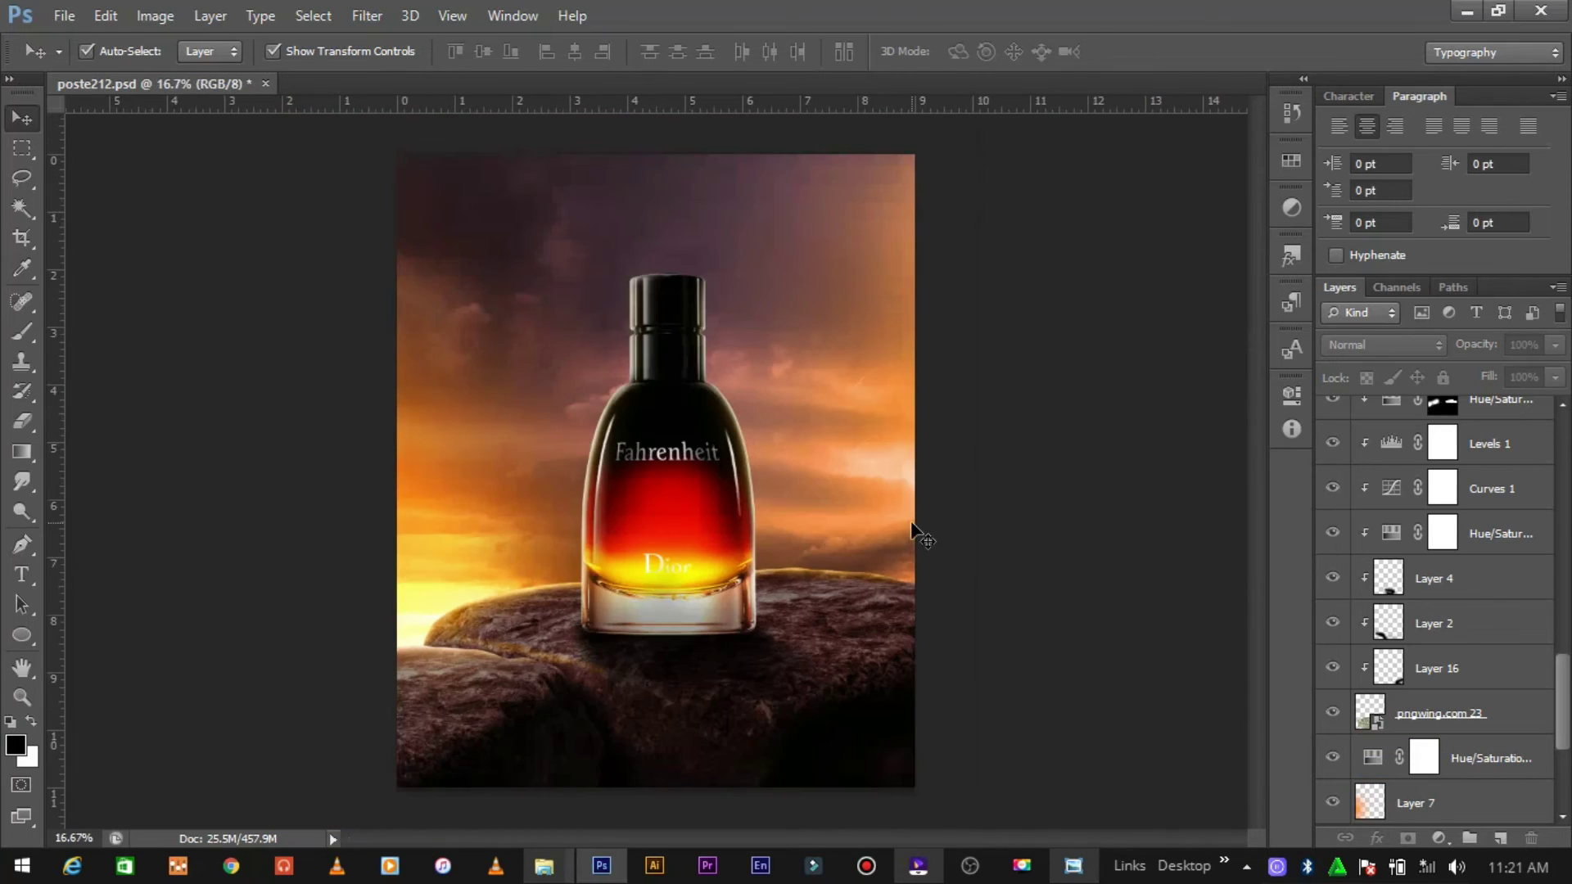
left_click(674, 613)
Step: Paint a soft black shadow under the bottle on a new layer at 77% fill
left_click(1500, 839)
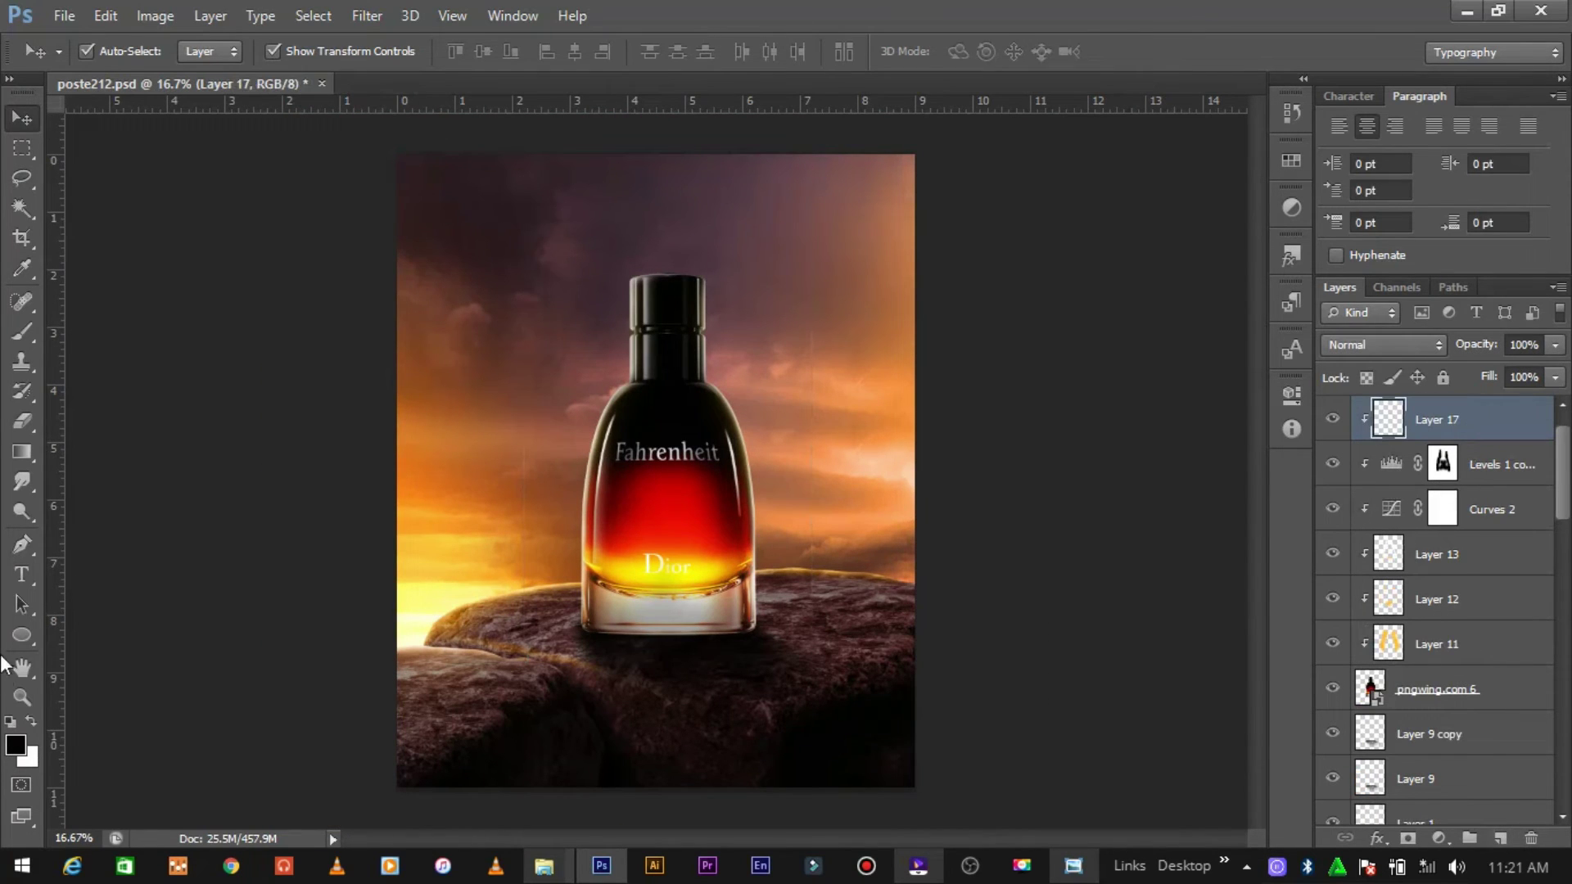
left_click(23, 333)
right_click(684, 544)
left_click(656, 685)
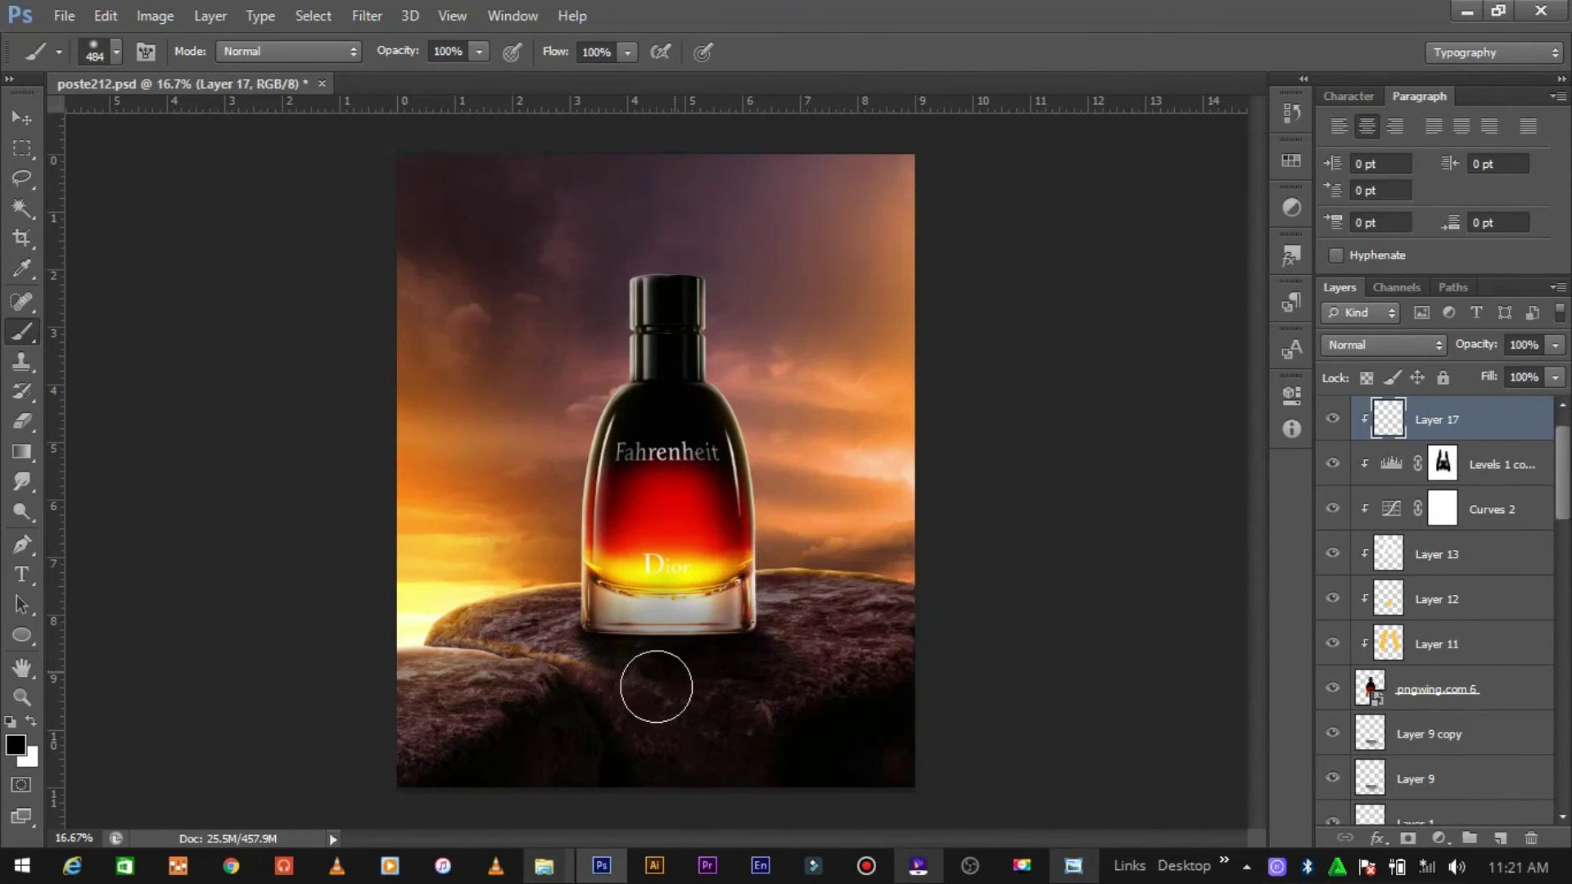
mouse_move(715, 682)
left_mouse_down()
mouse_move(779, 656)
mouse_move(555, 656)
mouse_move(777, 665)
left_mouse_up()
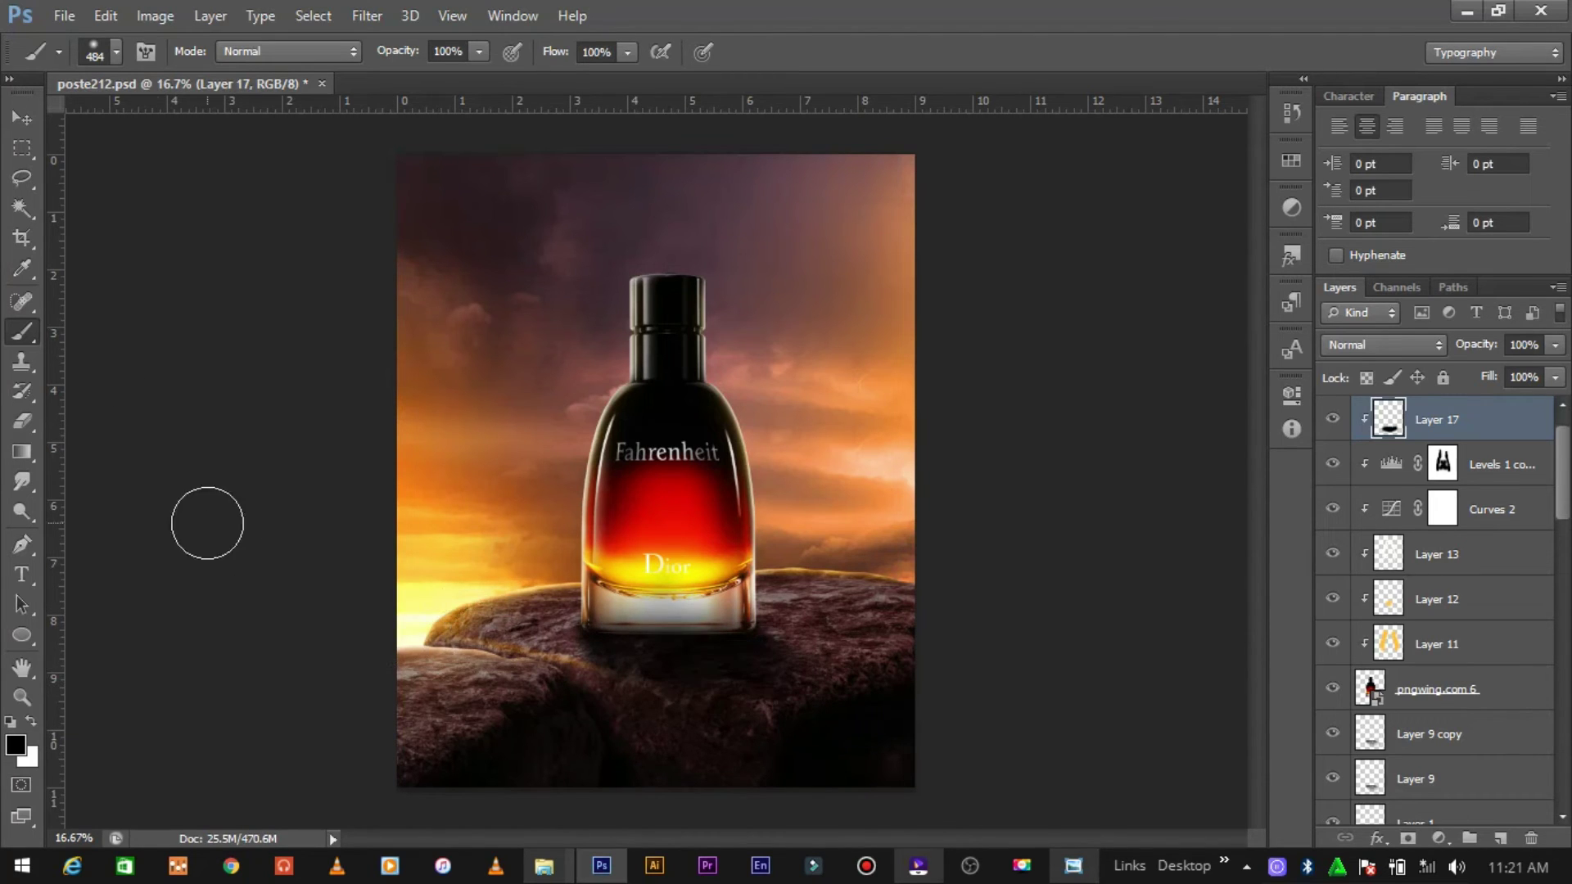
left_click(18, 149)
left_click_drag(1553, 384, 1517, 402)
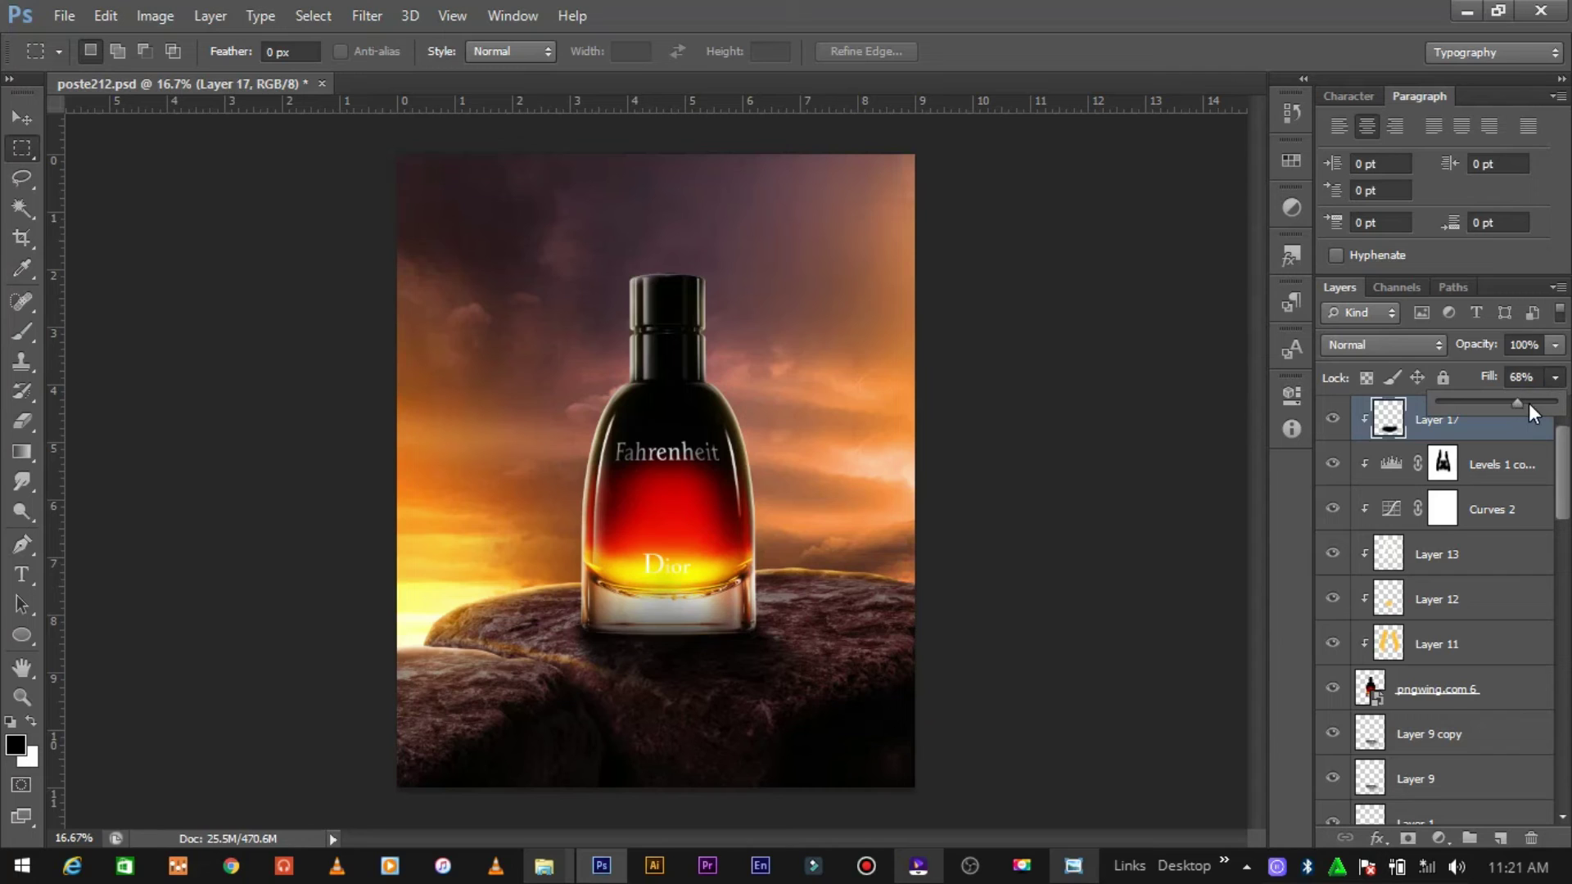
Step: Darken the shadow's base with a 156 px brush and trim it with a 106 px eraser
left_click(22, 332)
right_click(901, 566)
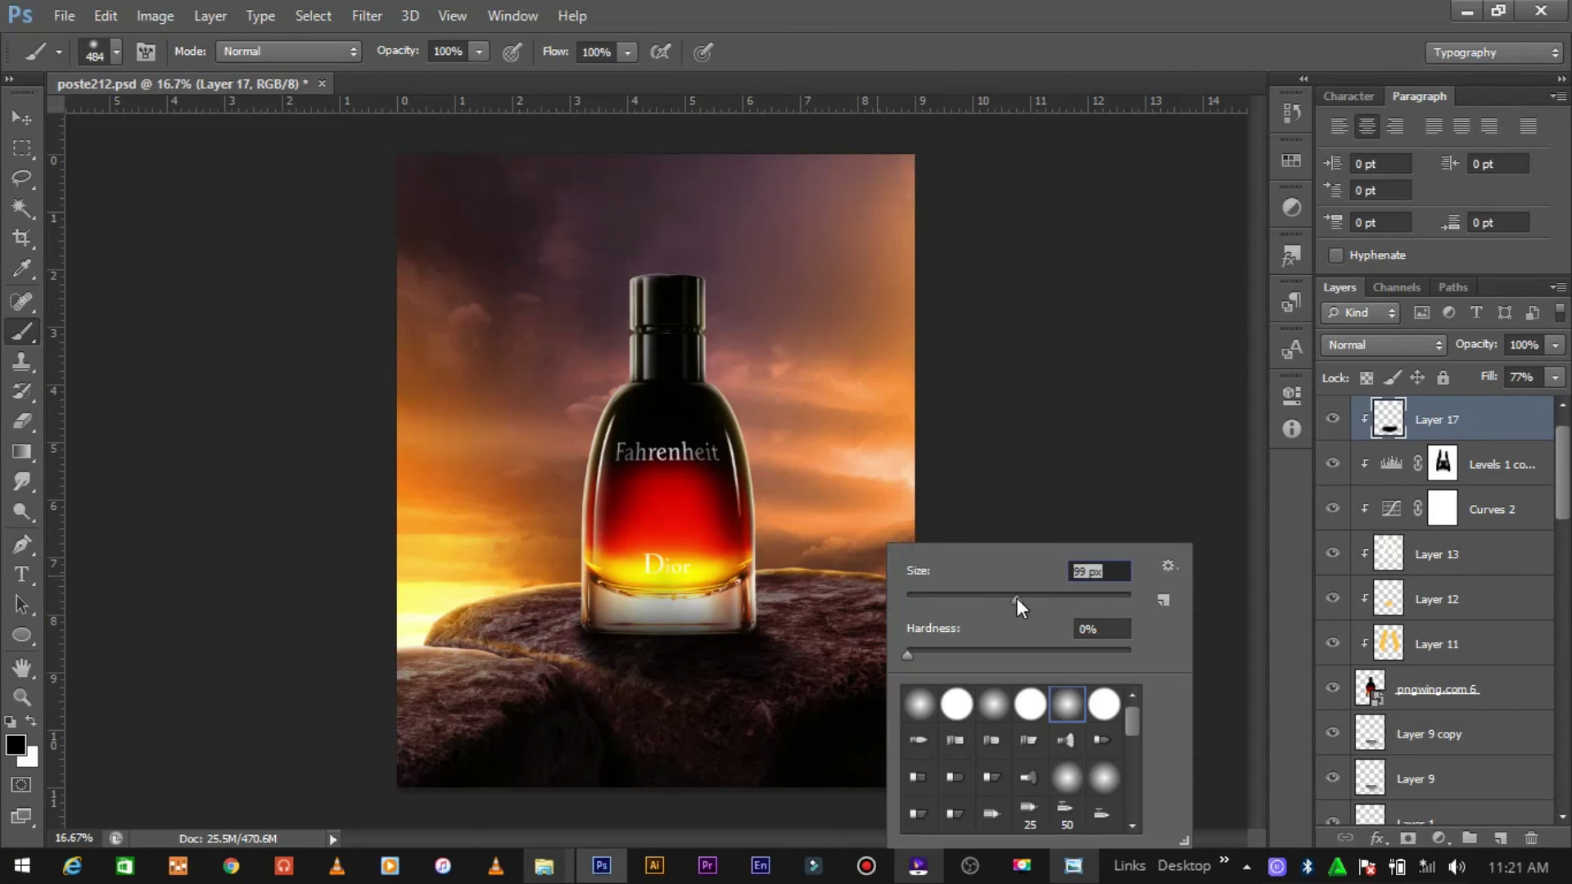
left_click(1033, 602)
left_click_drag(619, 617, 755, 614)
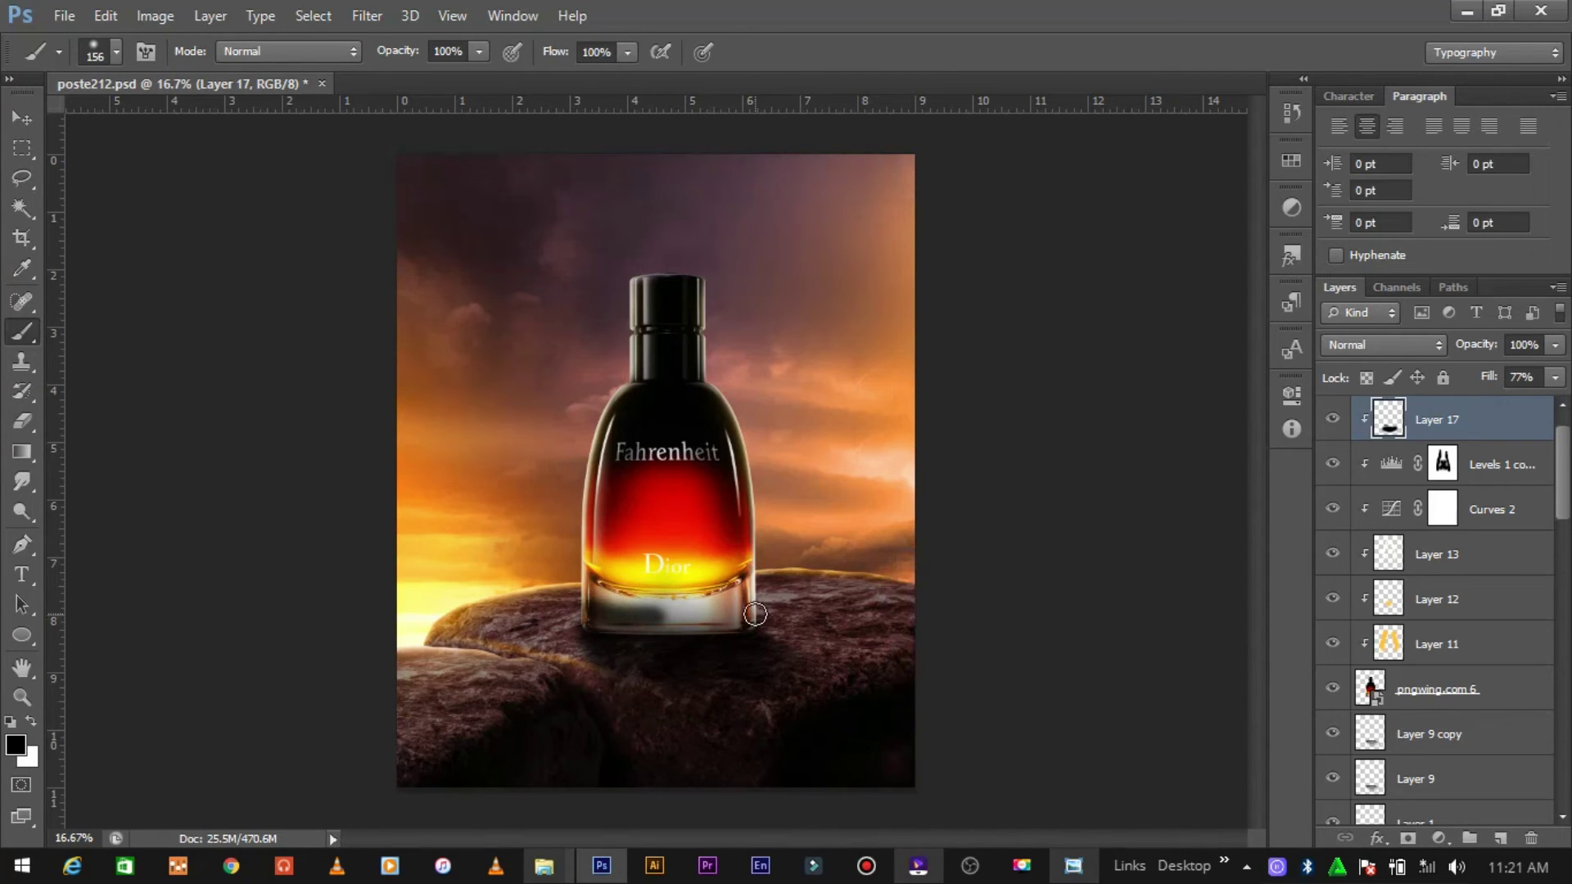
left_click(22, 422)
right_click(823, 545)
left_click_drag(970, 595, 956, 601)
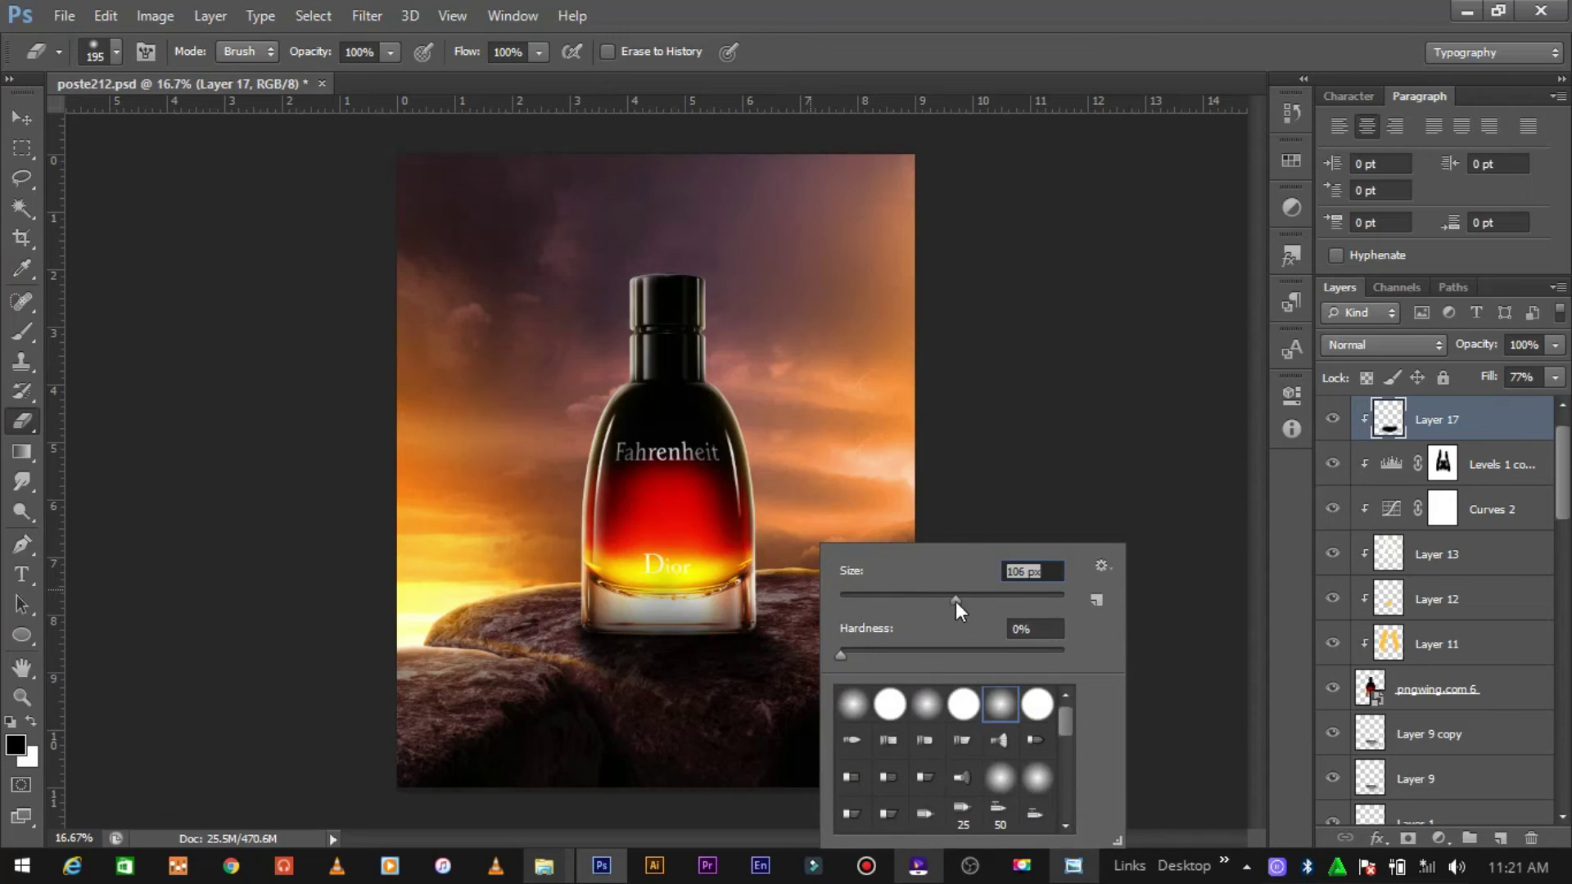
left_click(596, 610)
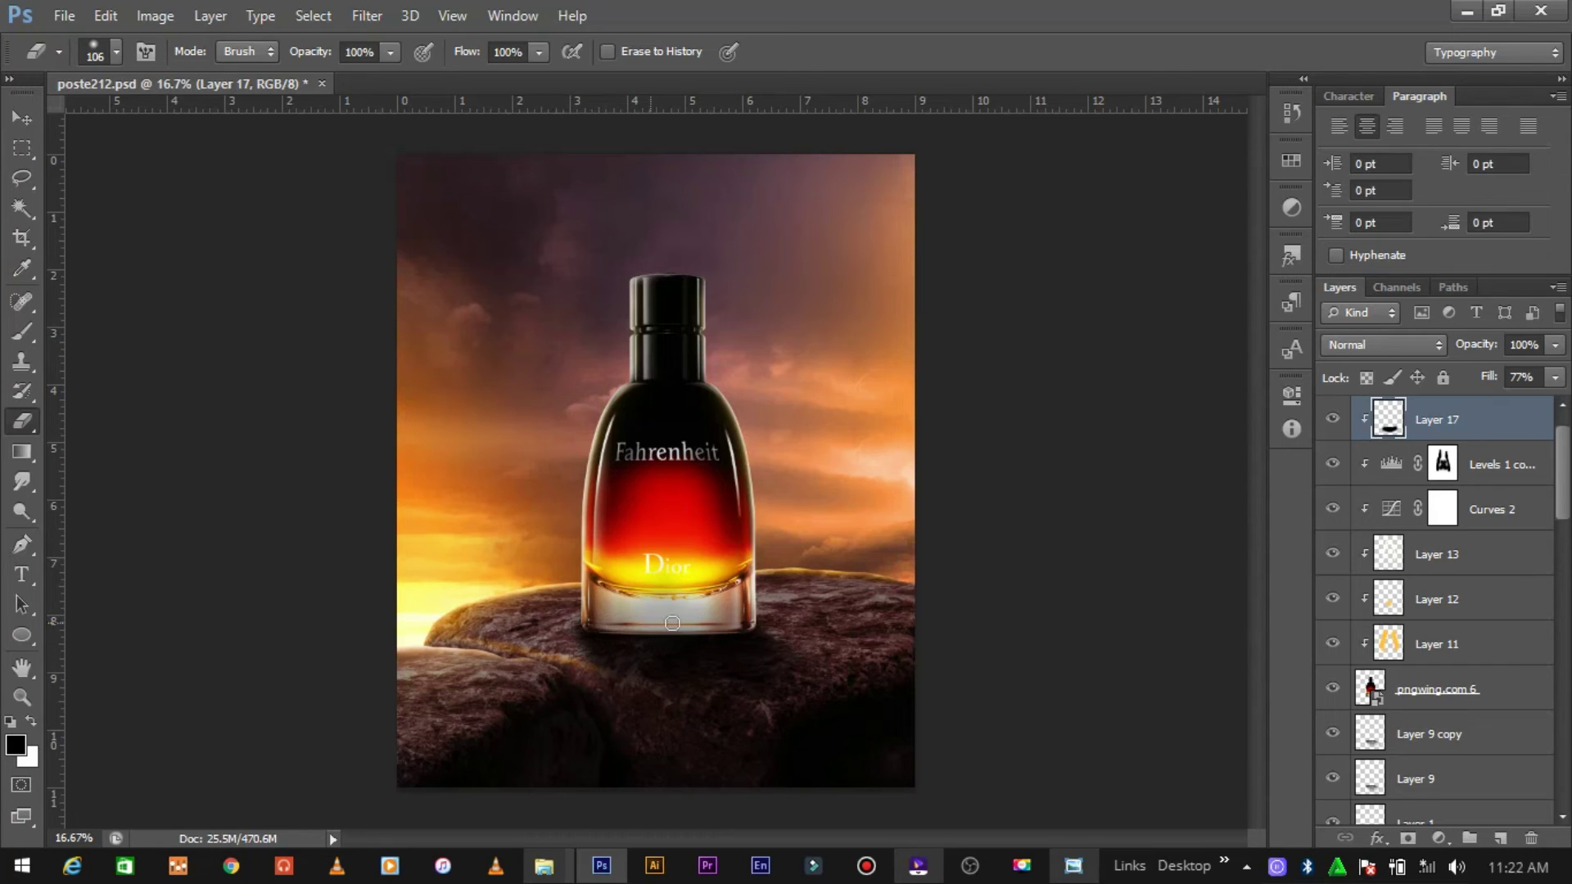
Step: Select the Overlay layer Layer 9 copy with the Move tool
left_click(20, 120)
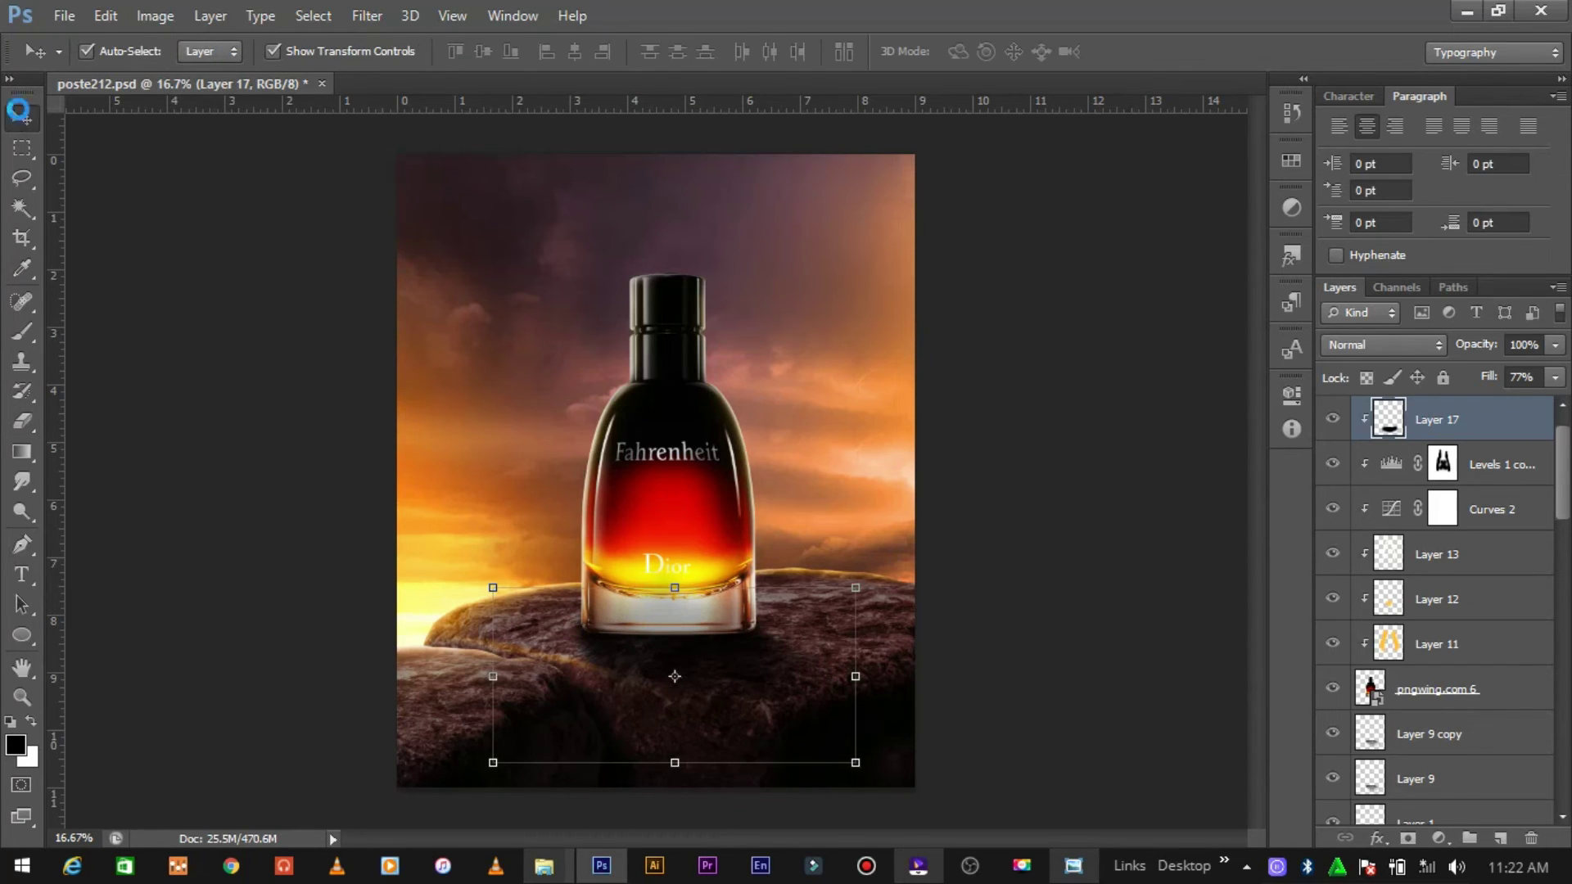
left_click(1428, 735)
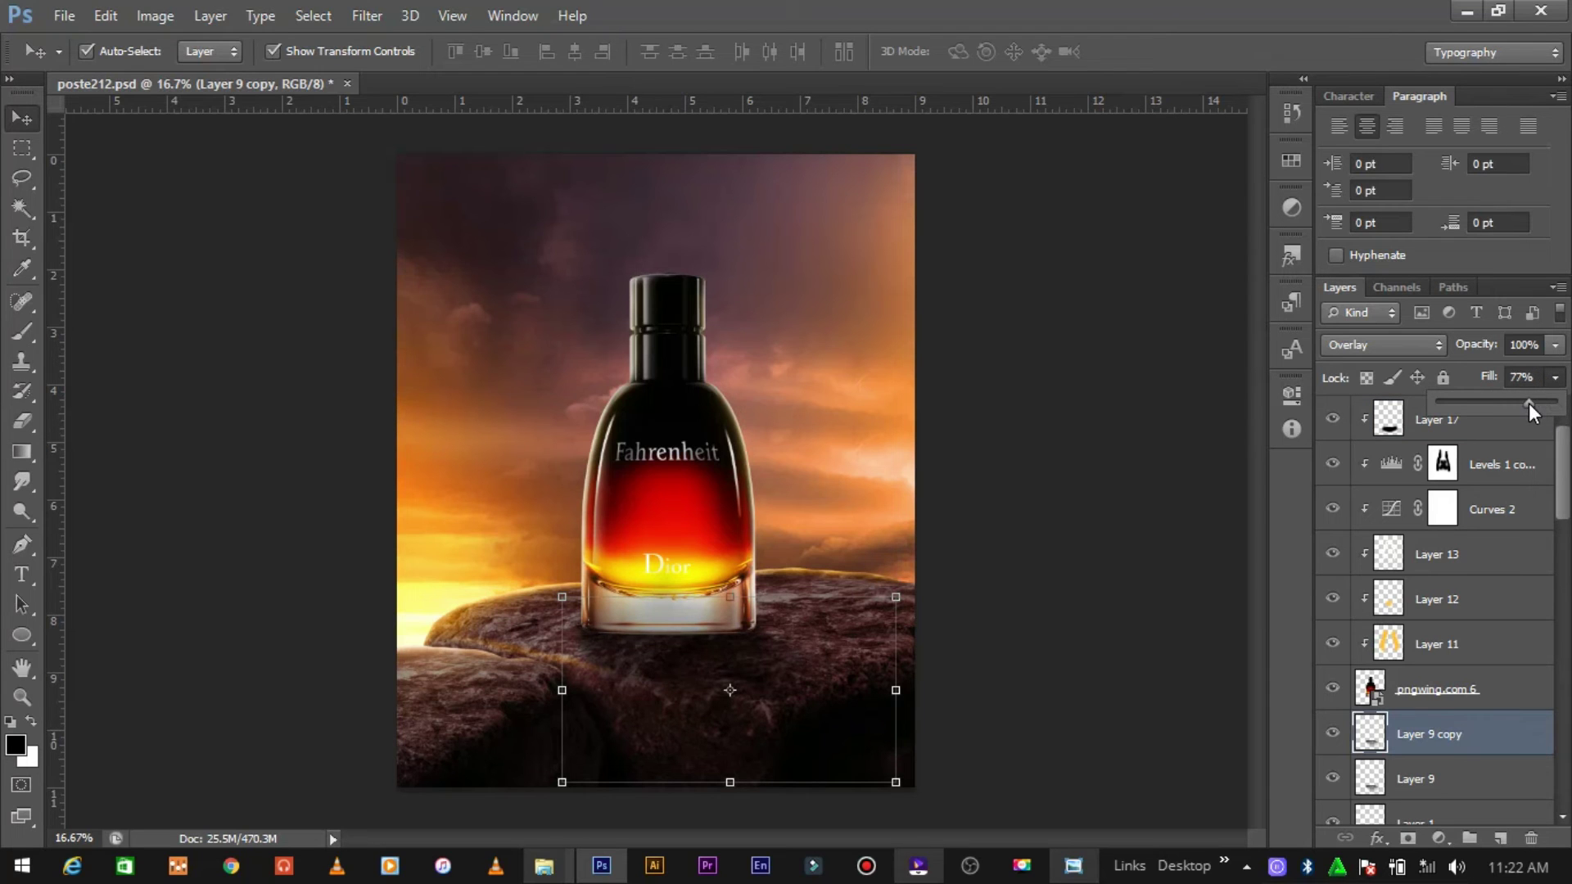
left_click(1063, 457)
Step: Clip a colorized Hue/Saturation adjustment with hue 85 to Layer 9 copy
key("ctrl+plus")
scroll(965, 560, "down", 2)
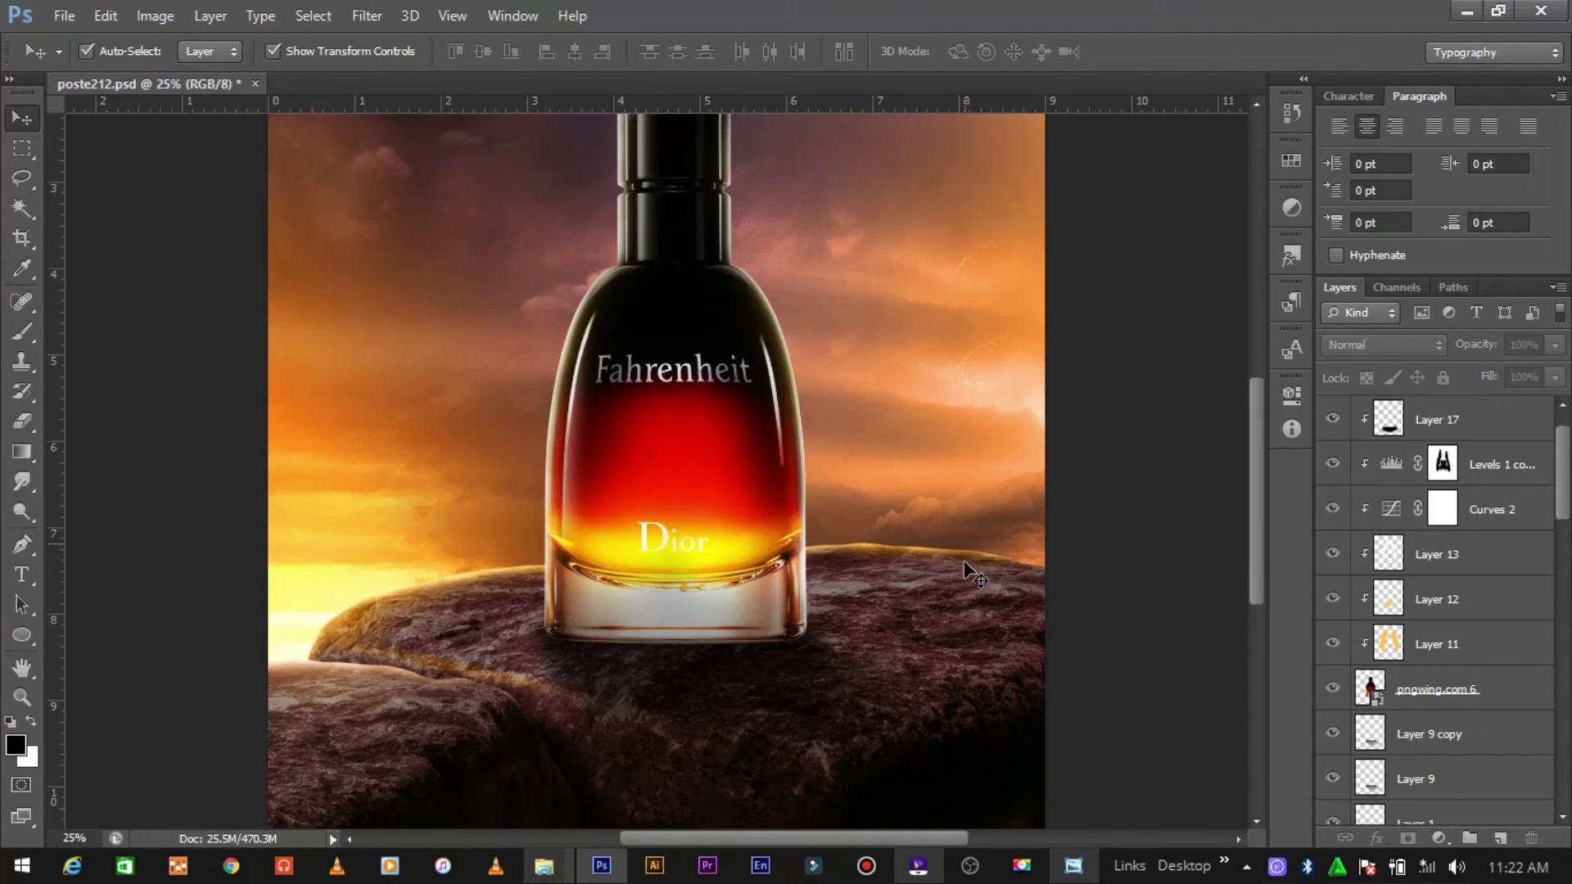
scroll(964, 560, "down", 2)
left_click(1438, 770)
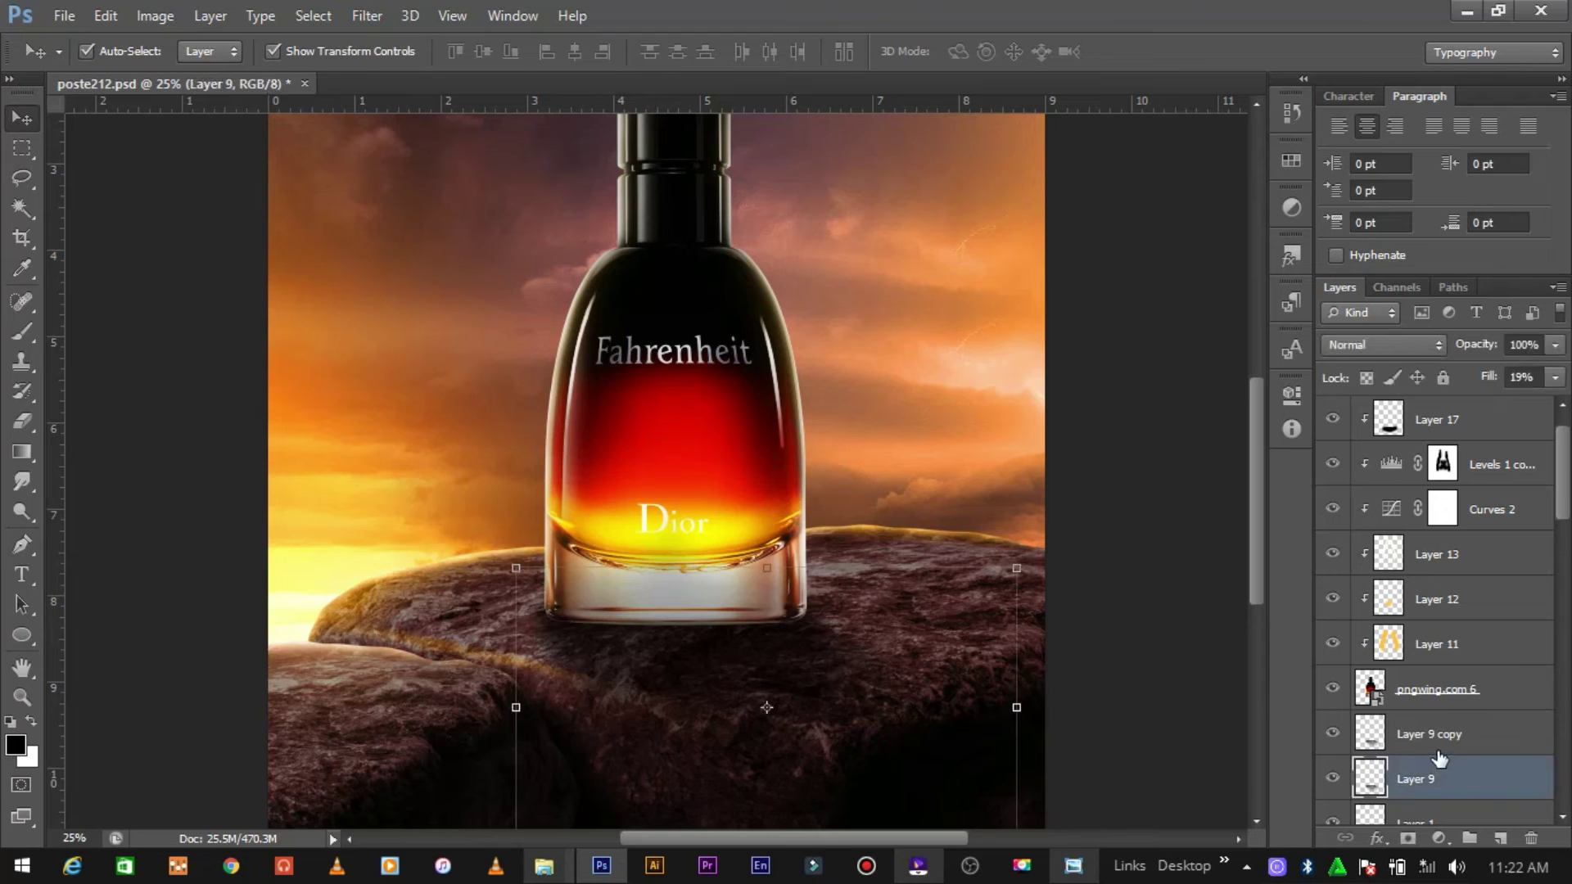
left_click(1444, 749)
left_click(1439, 839)
left_click(1425, 558)
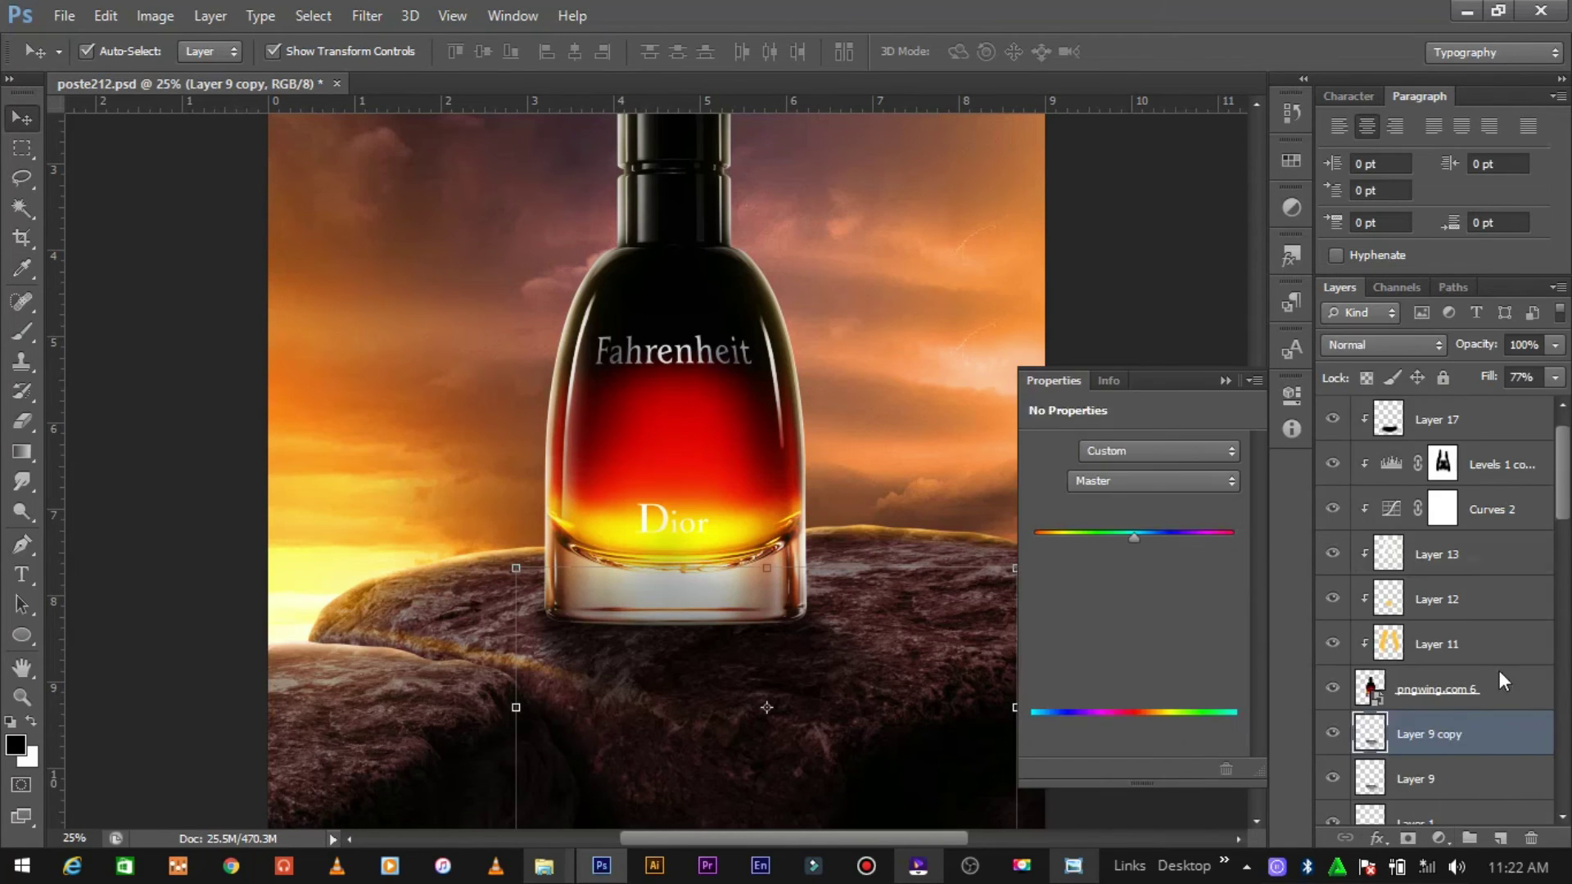
right_click(1483, 735)
left_click(1078, 377)
left_click(1140, 661)
mouse_move(1036, 532)
left_mouse_down()
mouse_move(1107, 529)
mouse_move(1080, 534)
left_mouse_up()
Step: Add Layer 18 and a colorized Hue/Saturation 5 copy at hue 114, saturation 51
scroll(1456, 755, "down", 2)
left_click(1441, 734)
left_click(1500, 838)
right_click(1433, 730)
key("Escape")
left_click_drag(1474, 646, 1502, 749)
left_click_drag(1085, 583, 1161, 583)
left_click(1399, 655)
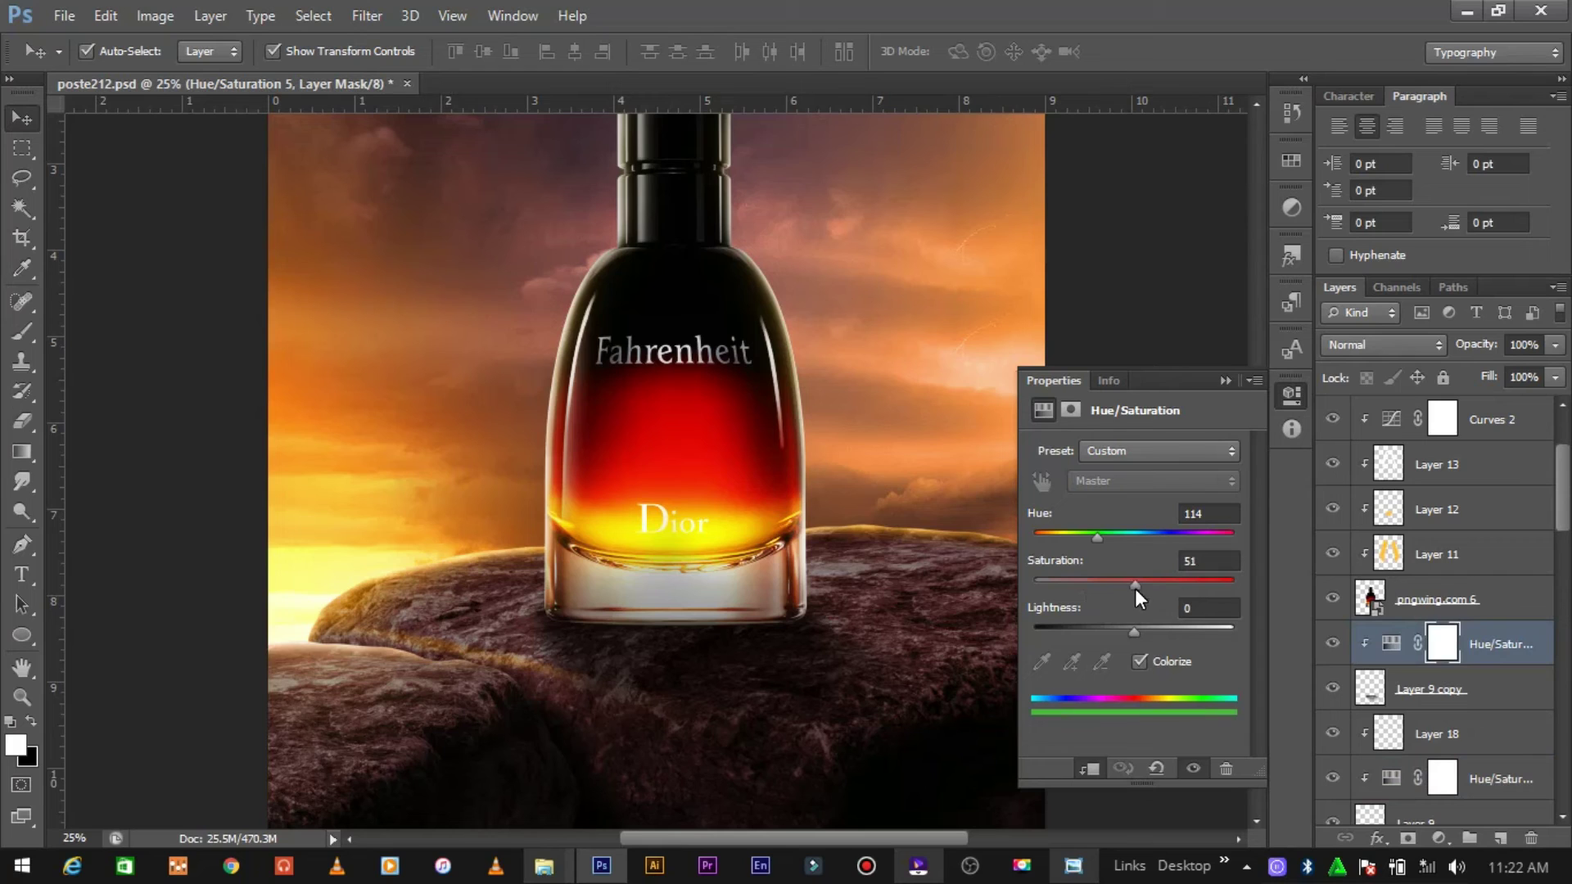
left_click(1226, 380)
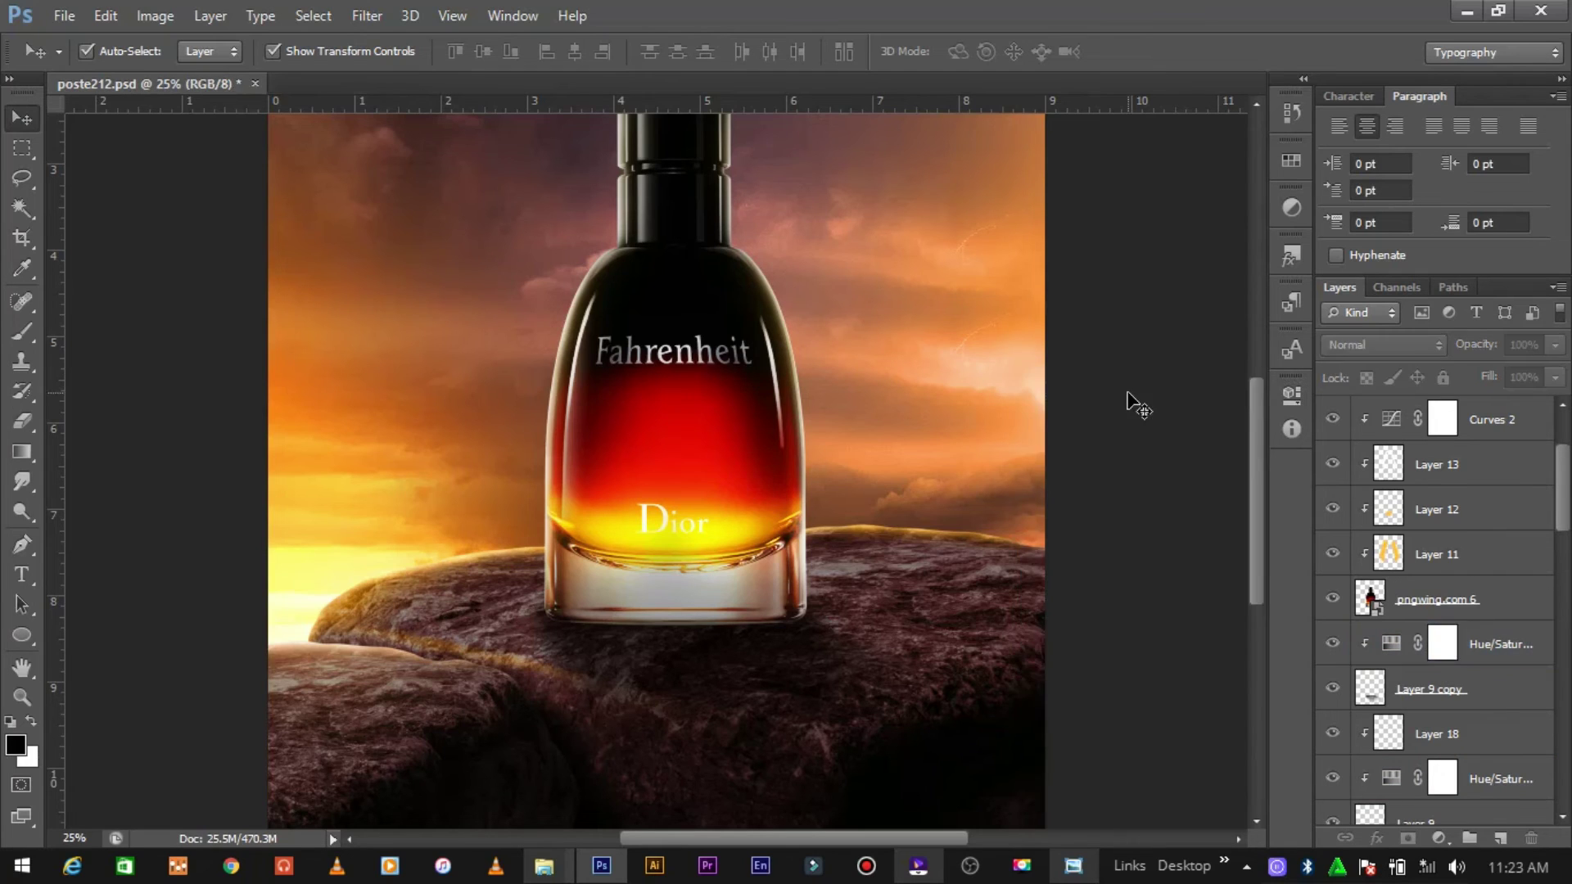
Step: Lower Layer 9 copy's fill on the rock to 45%
key("ctrl+minus")
left_click(685, 650)
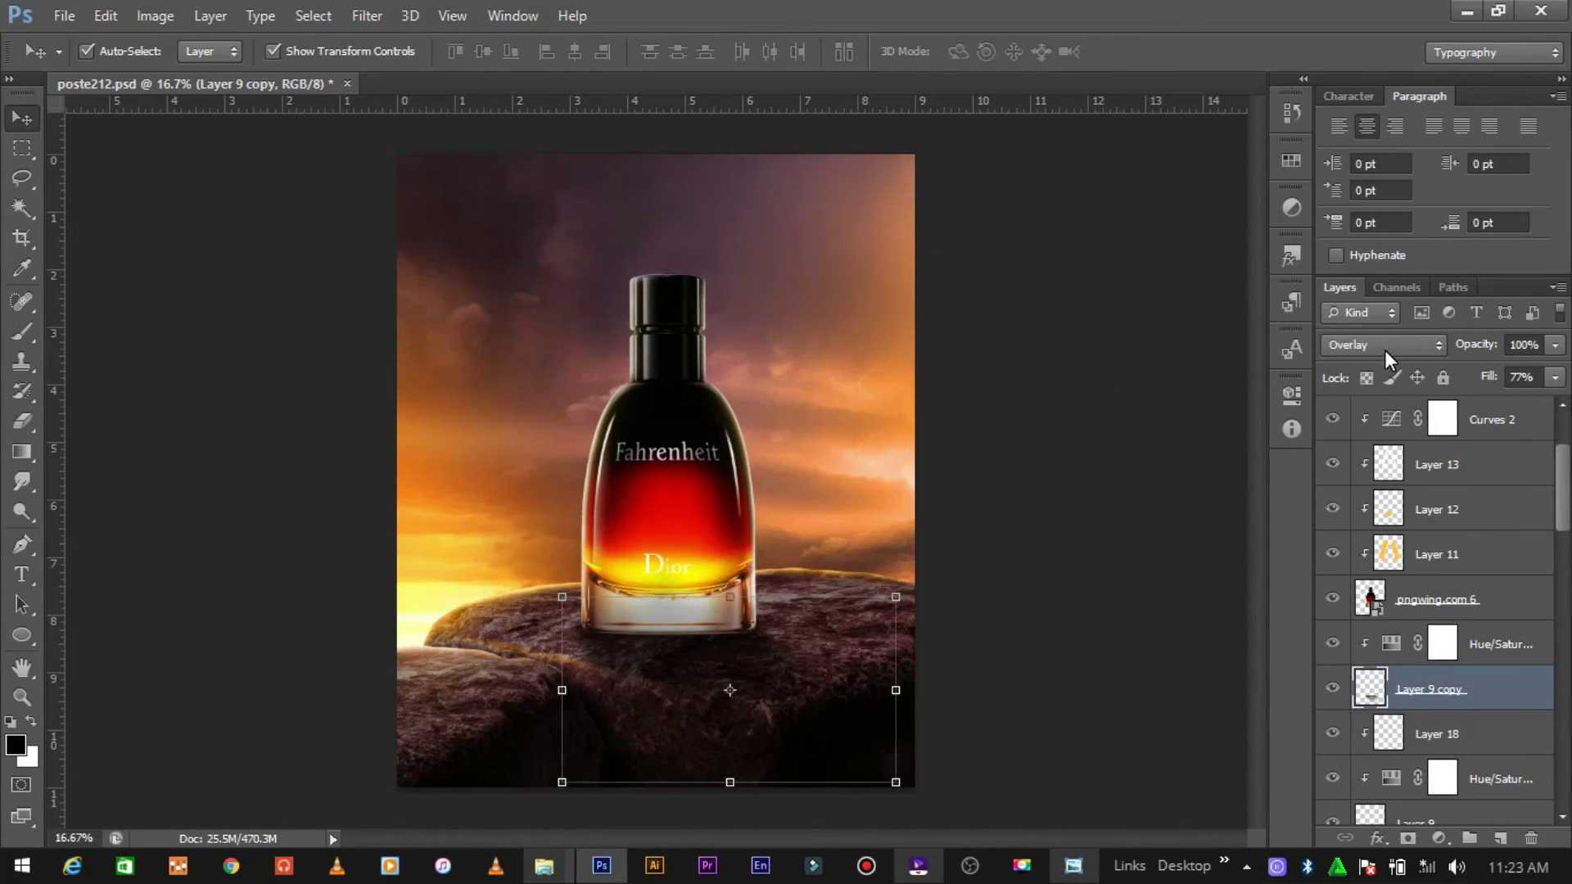
left_click_drag(1555, 376, 1506, 404)
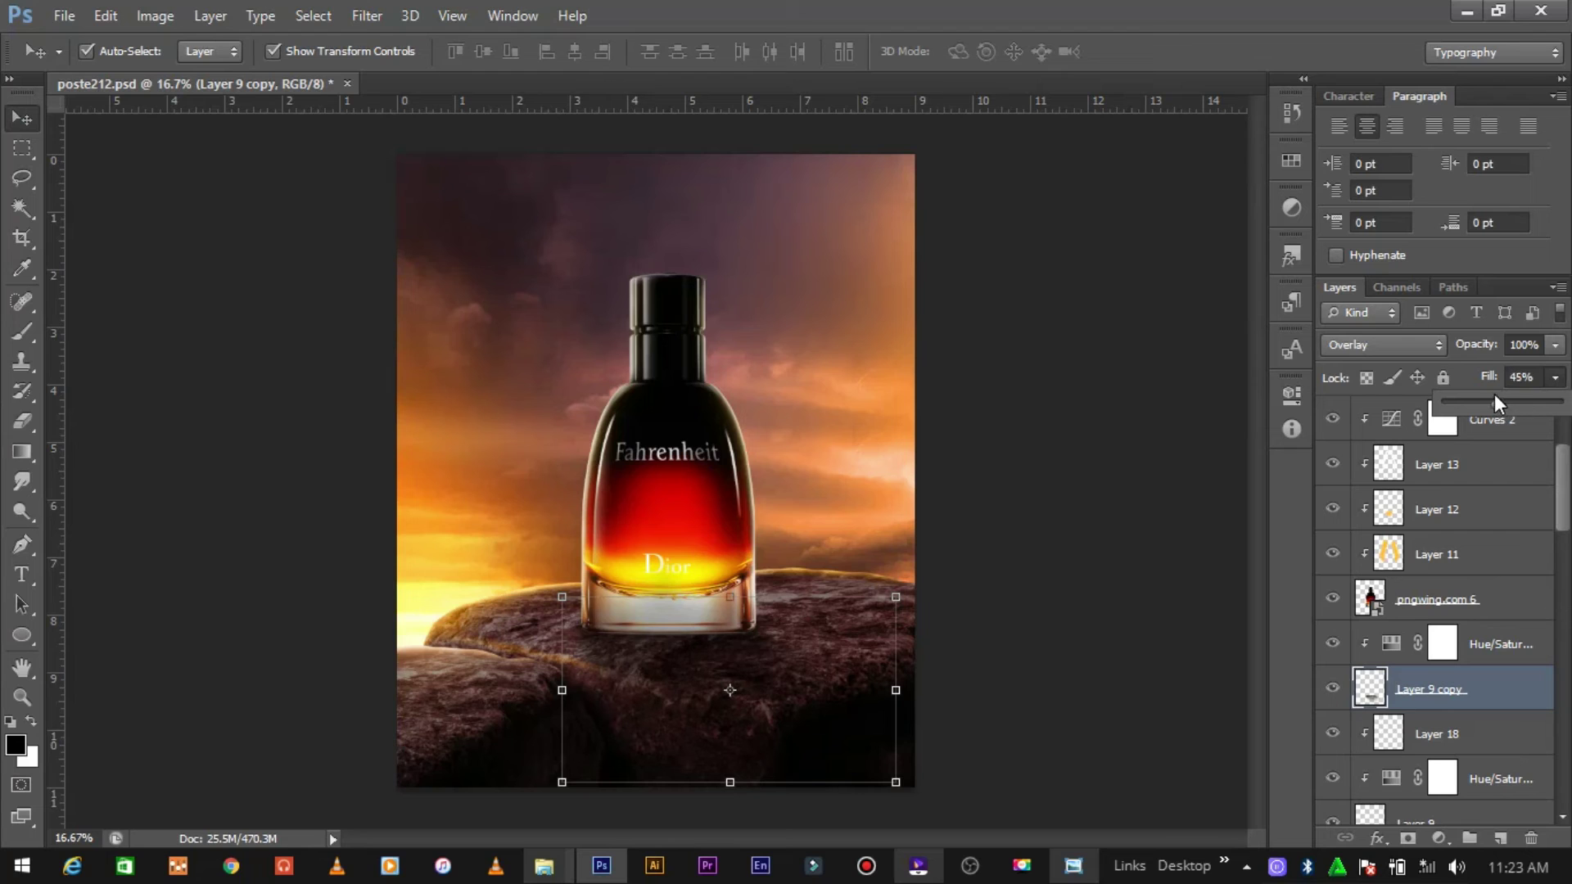
key("alt+period")
key("ctrl+plus")
key("ctrl+plus")
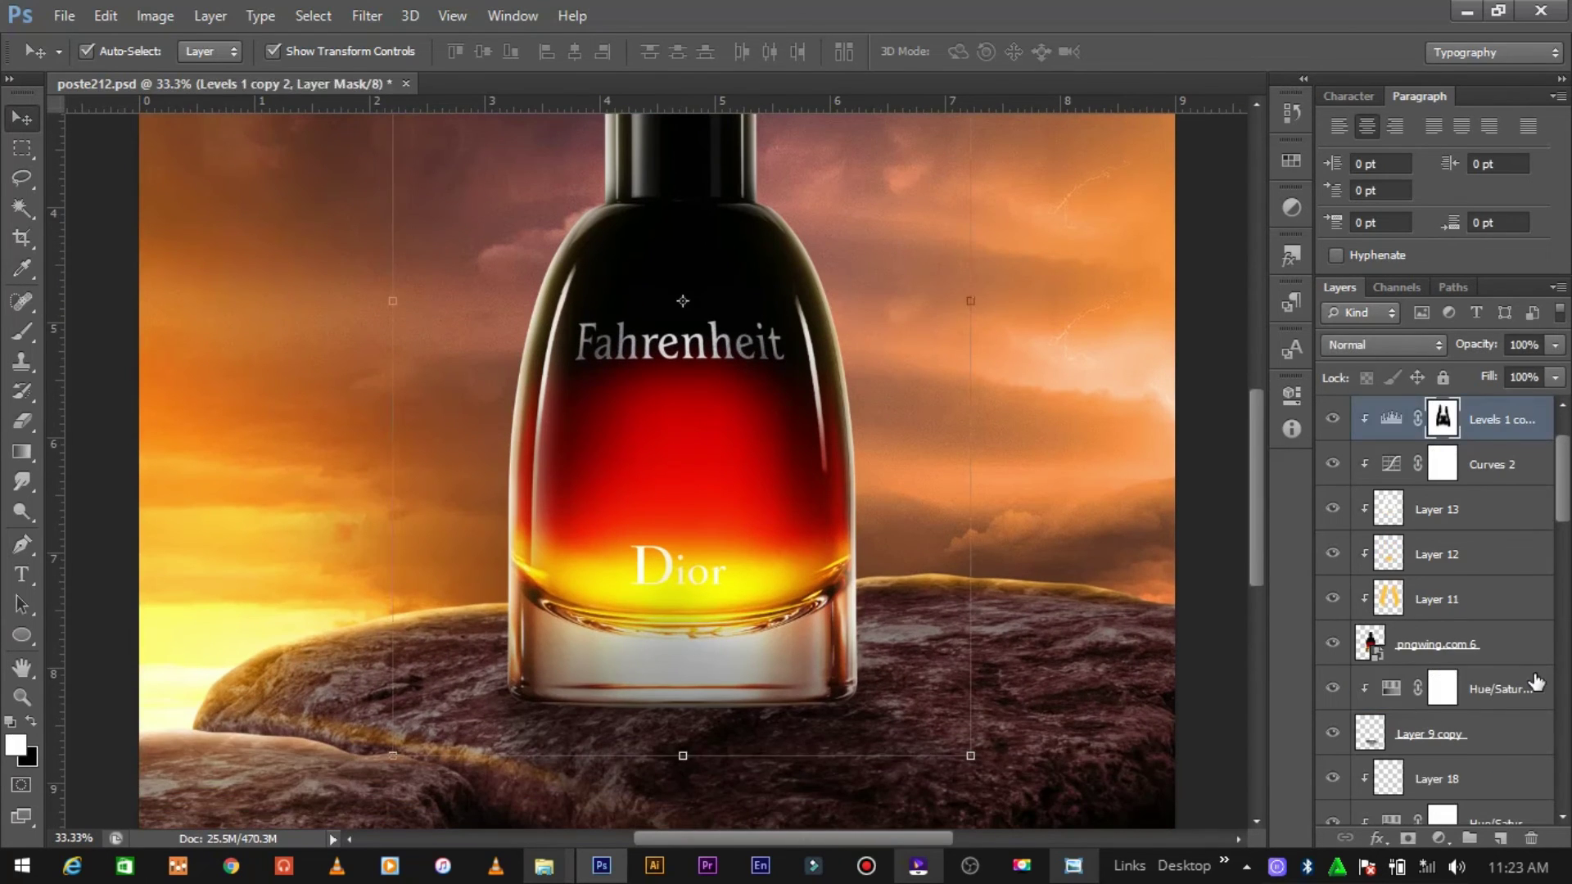
Step: Delete the extra Hue/Saturation layer, add Layer 19, and move Layer 17 below Curves 2
left_click_drag(1536, 683, 1531, 839)
left_click(1501, 839)
key("b")
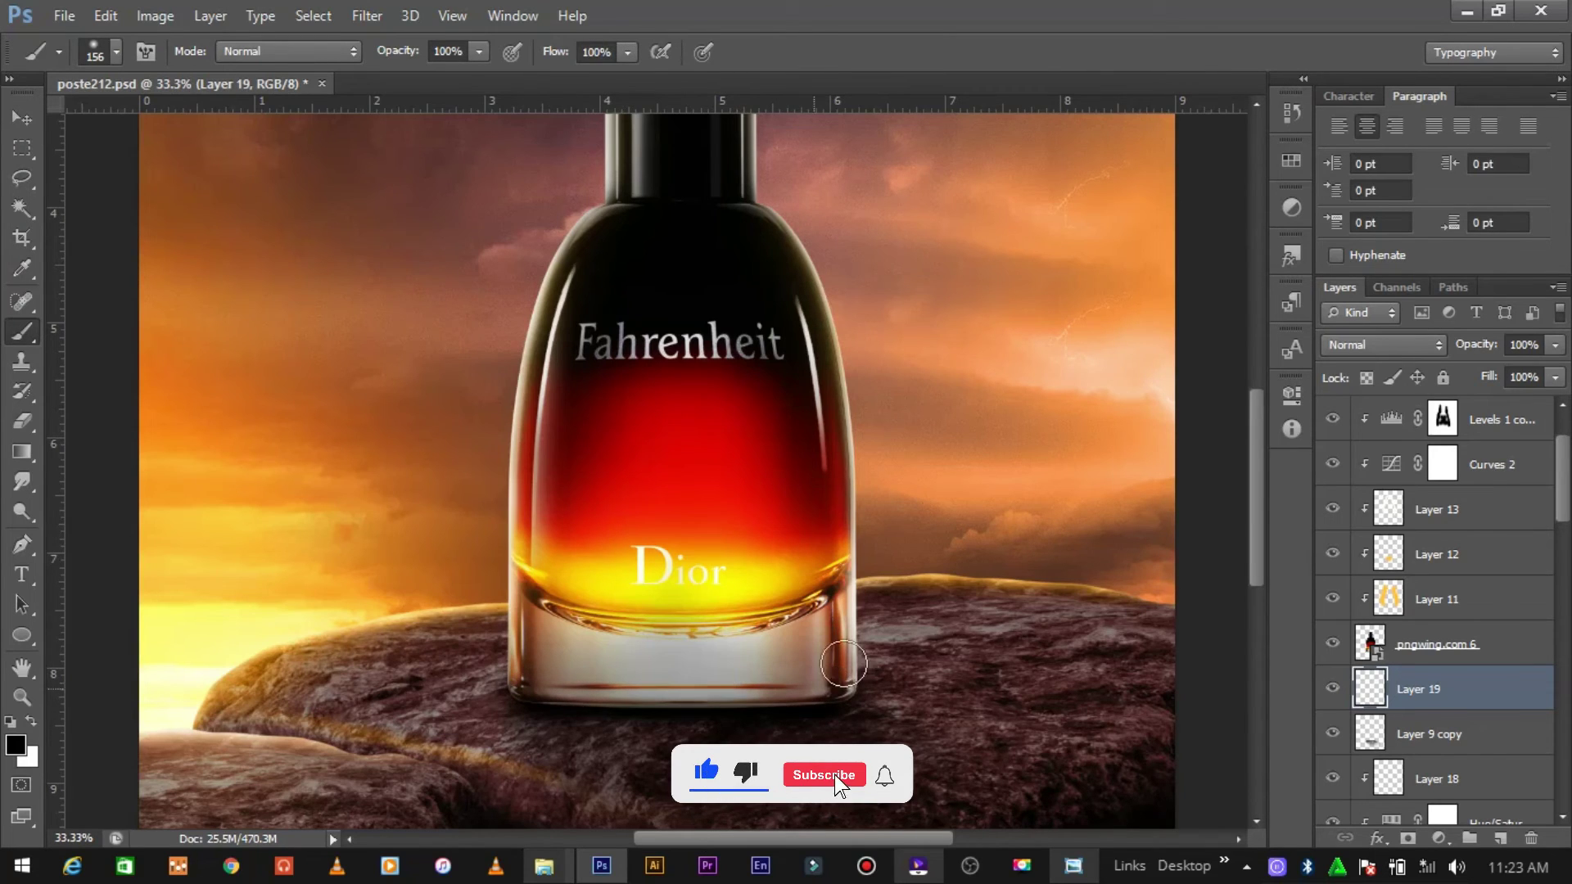
left_click(23, 422)
key("v")
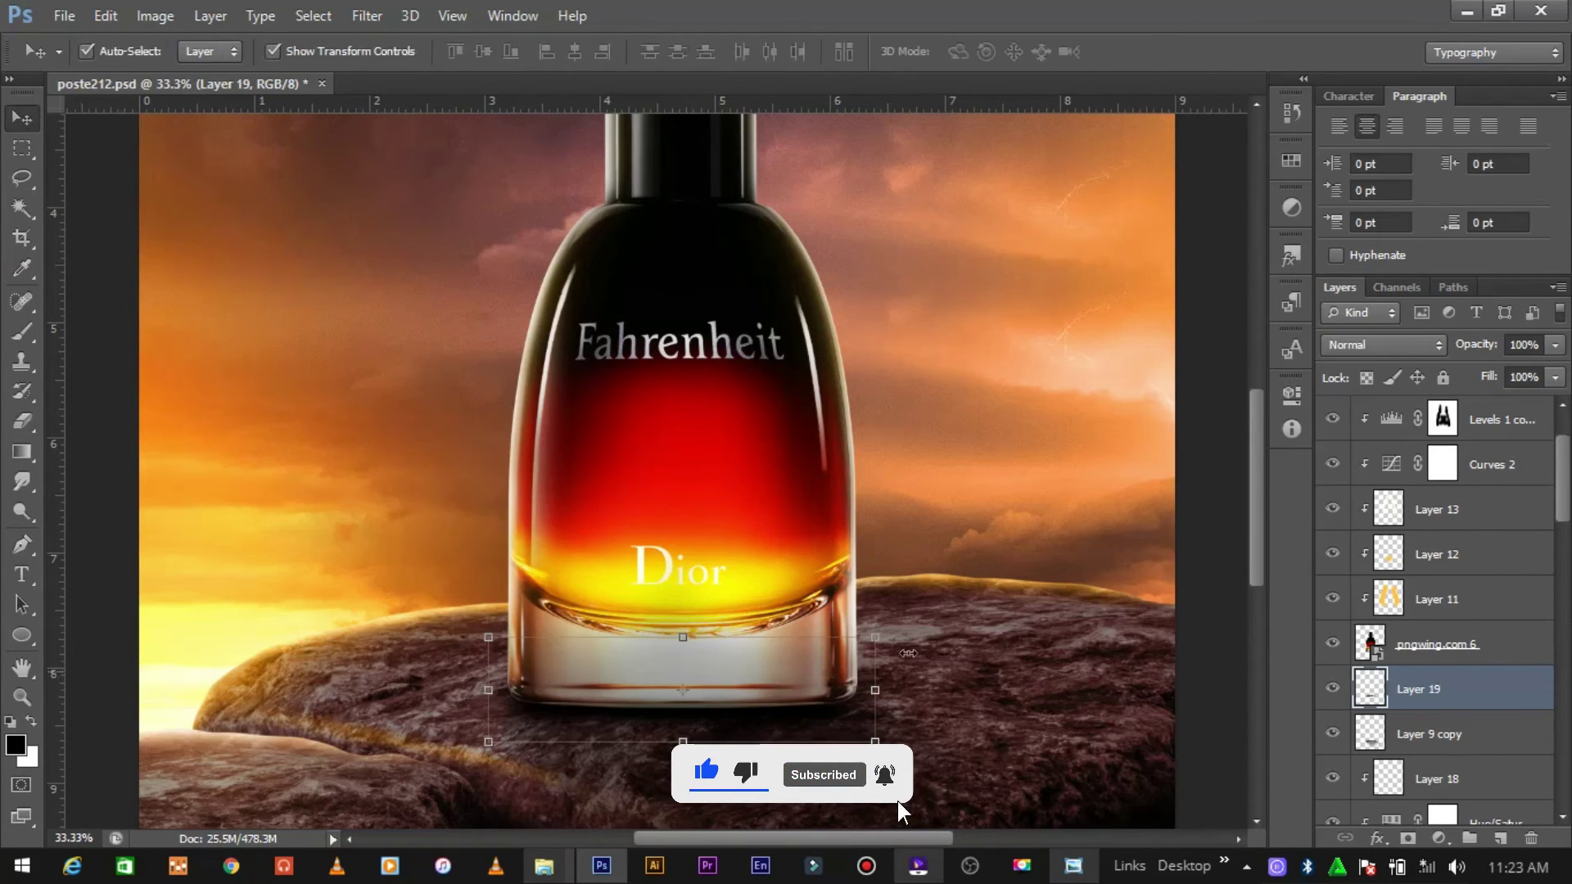
scroll(1337, 427, "up", 1)
left_click_drag(1433, 420, 1433, 532)
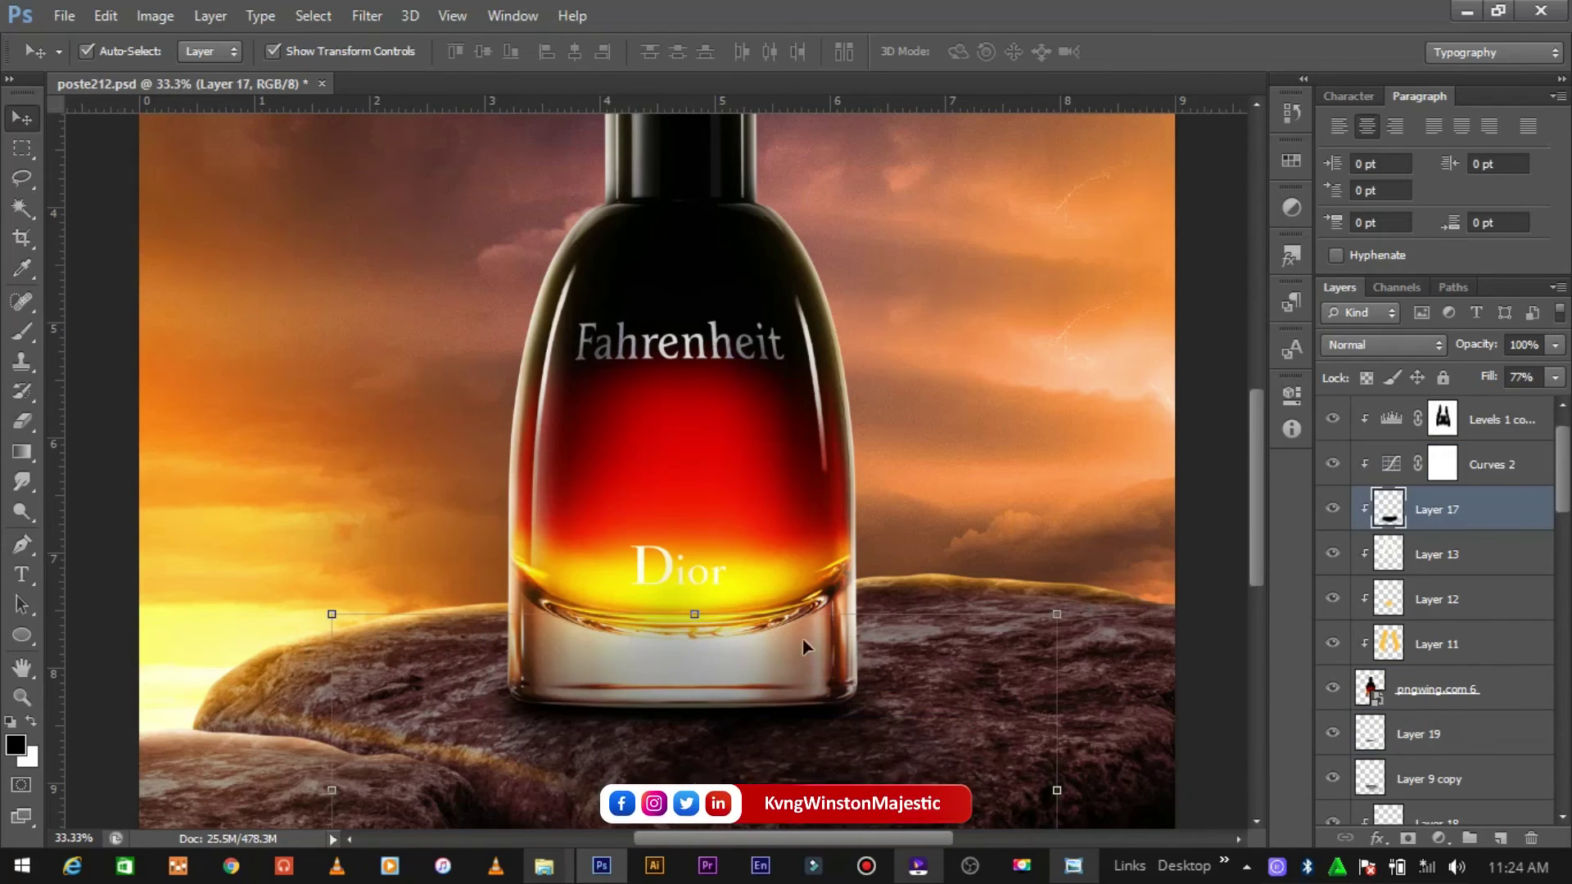
Step: Set the brush size to 87 and raise Layer 17's fill to 100%
key("b")
right_click(778, 542)
left_click_drag(909, 606, 897, 606)
key("Return")
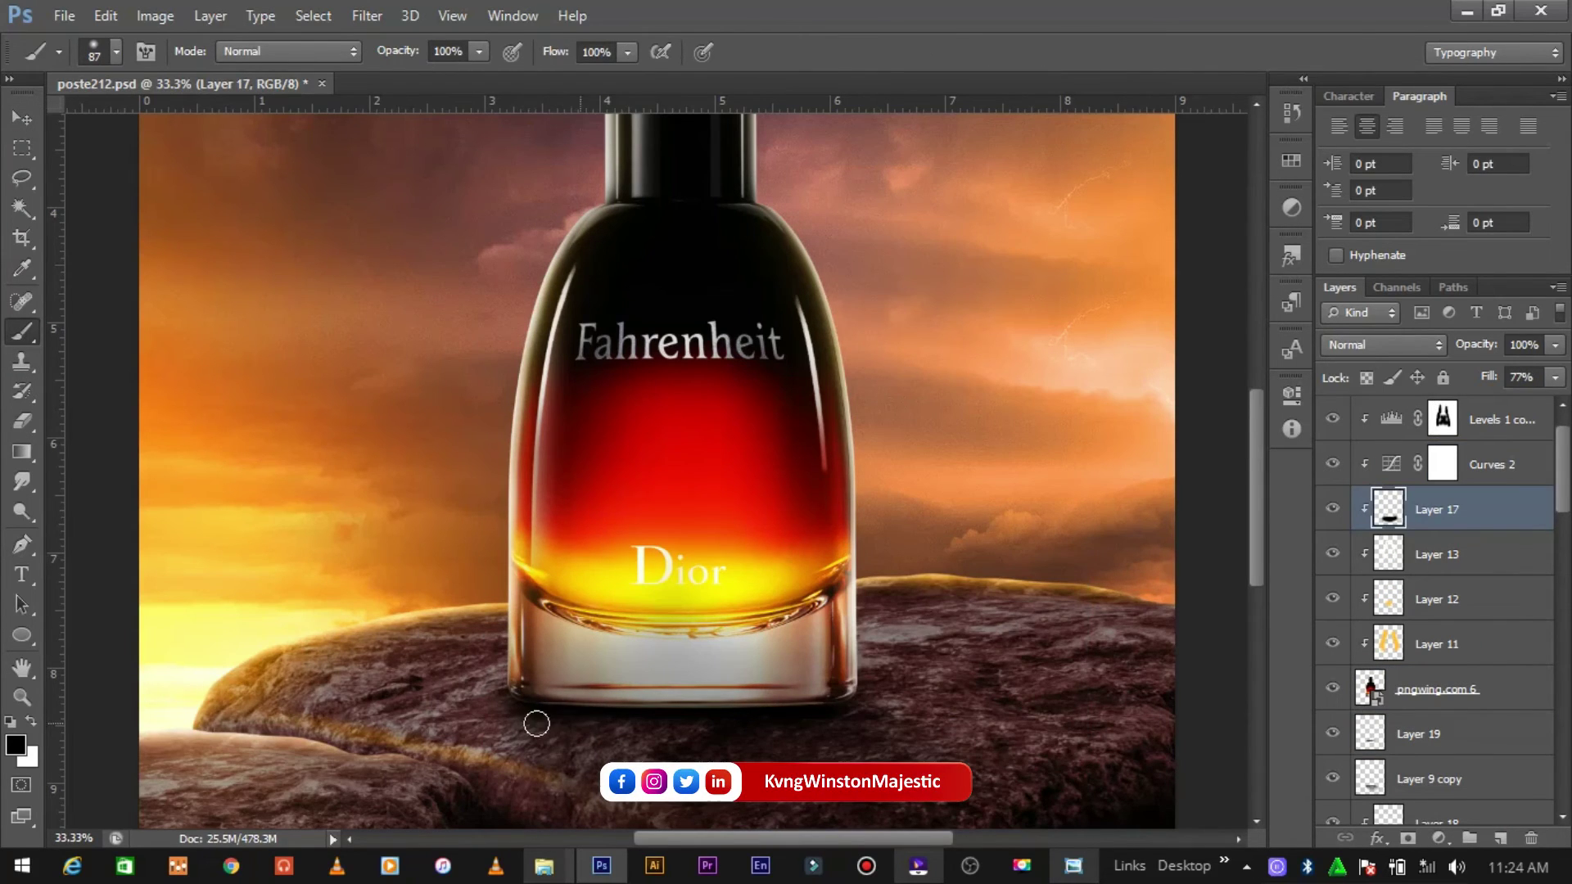
left_click(1555, 377)
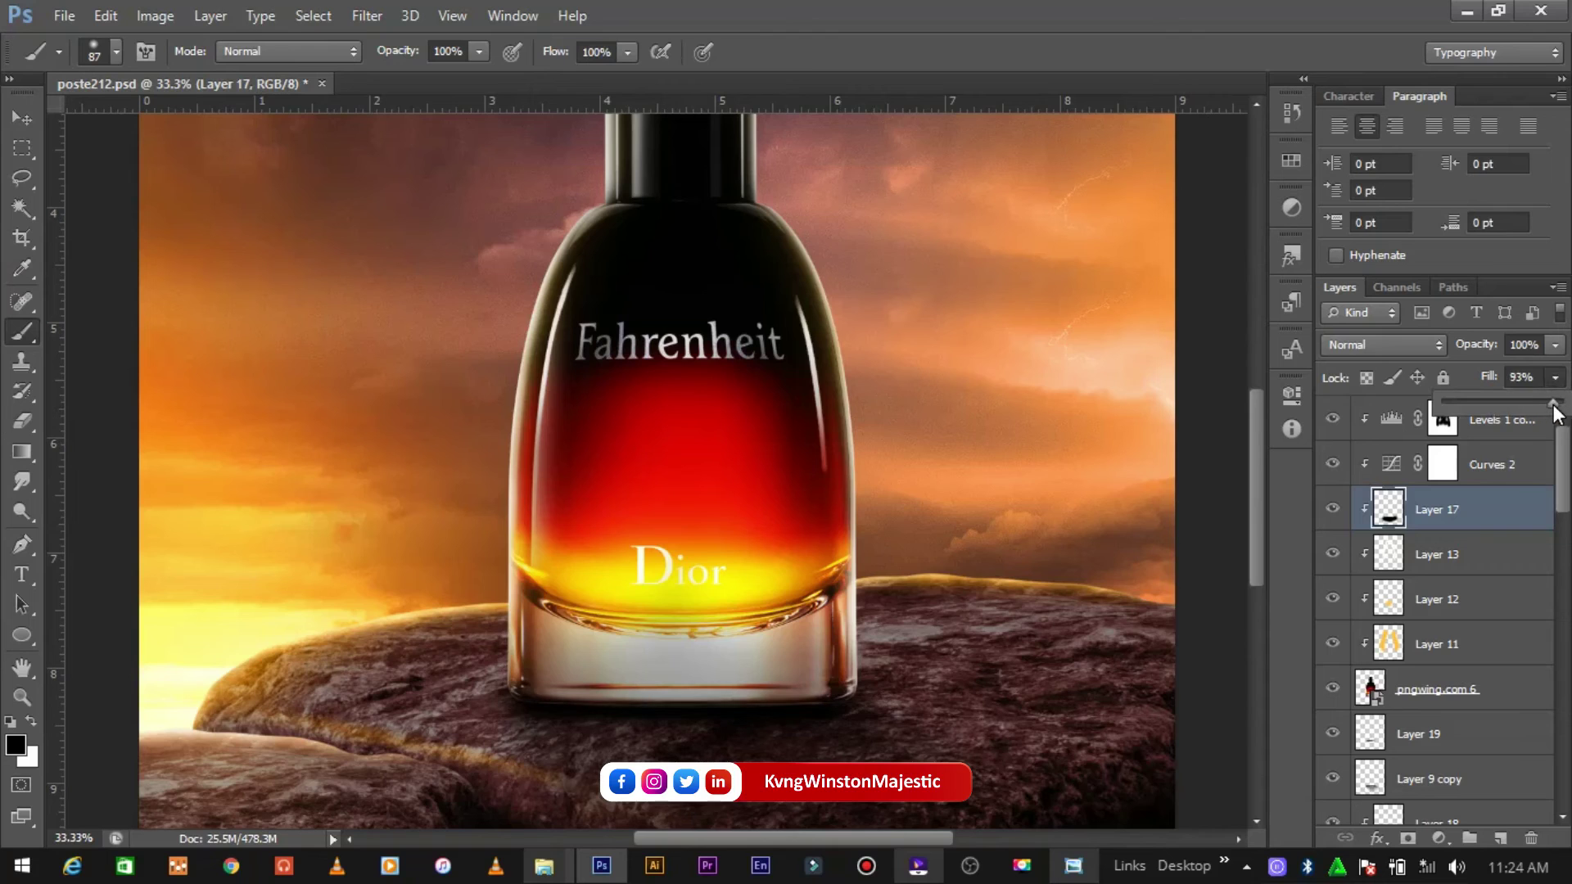
left_click_drag(1555, 407, 1564, 407)
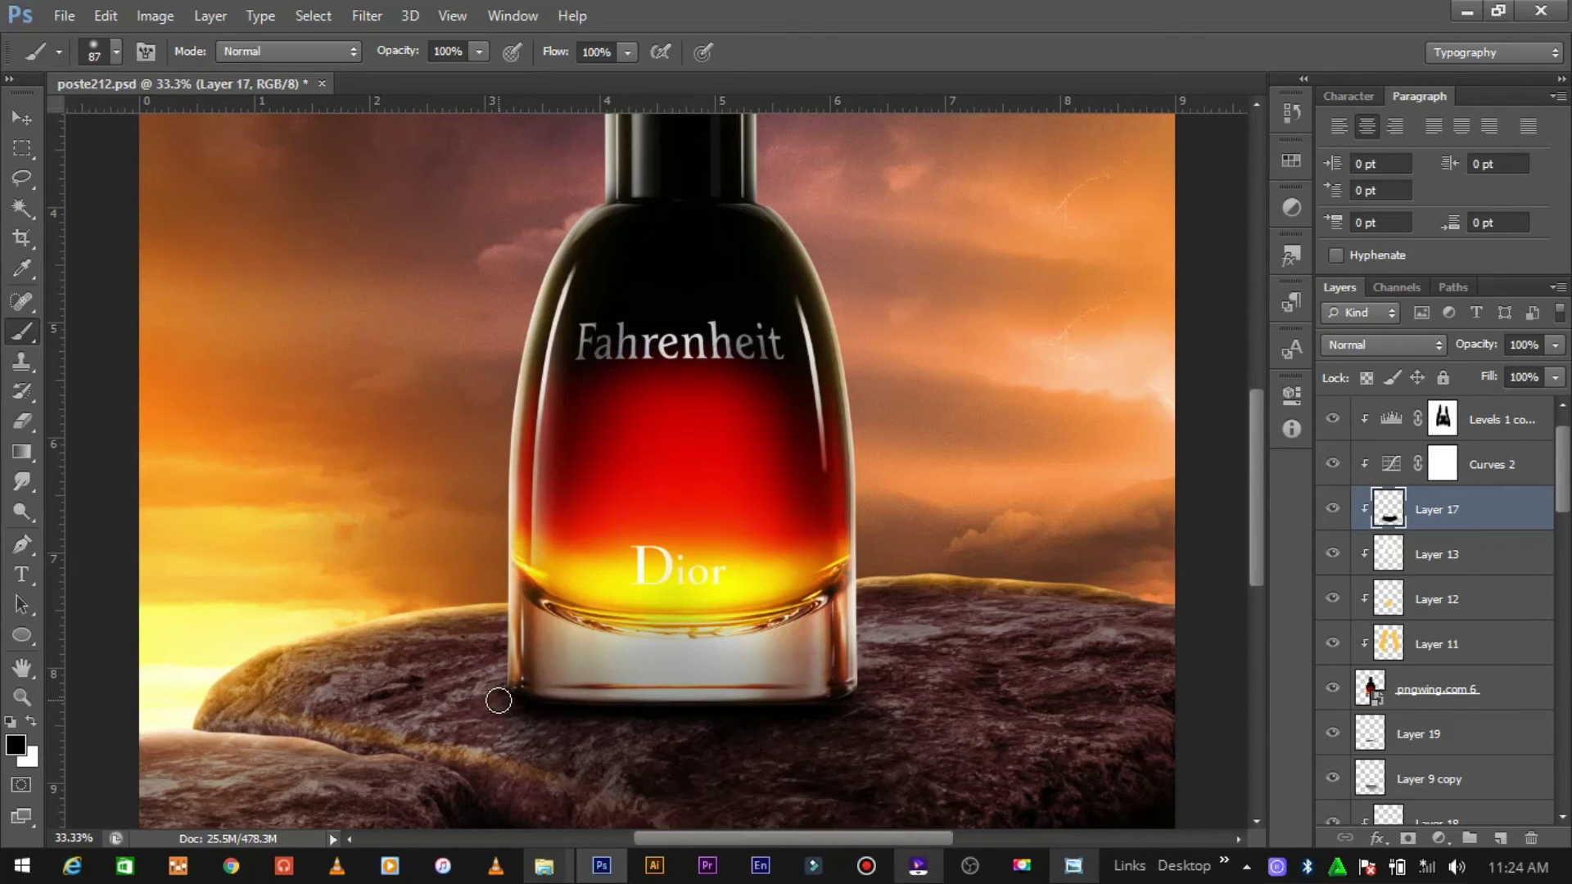
Step: Add a Hue/Saturation adjustment with Saturation +26 above Levels 1 copy
key("ctrl+minus")
key("ctrl+minus")
key("v")
left_click(923, 579)
key("ctrl+minus")
key("ctrl+plus")
left_click(1492, 805)
scroll(1499, 680, "down", 1)
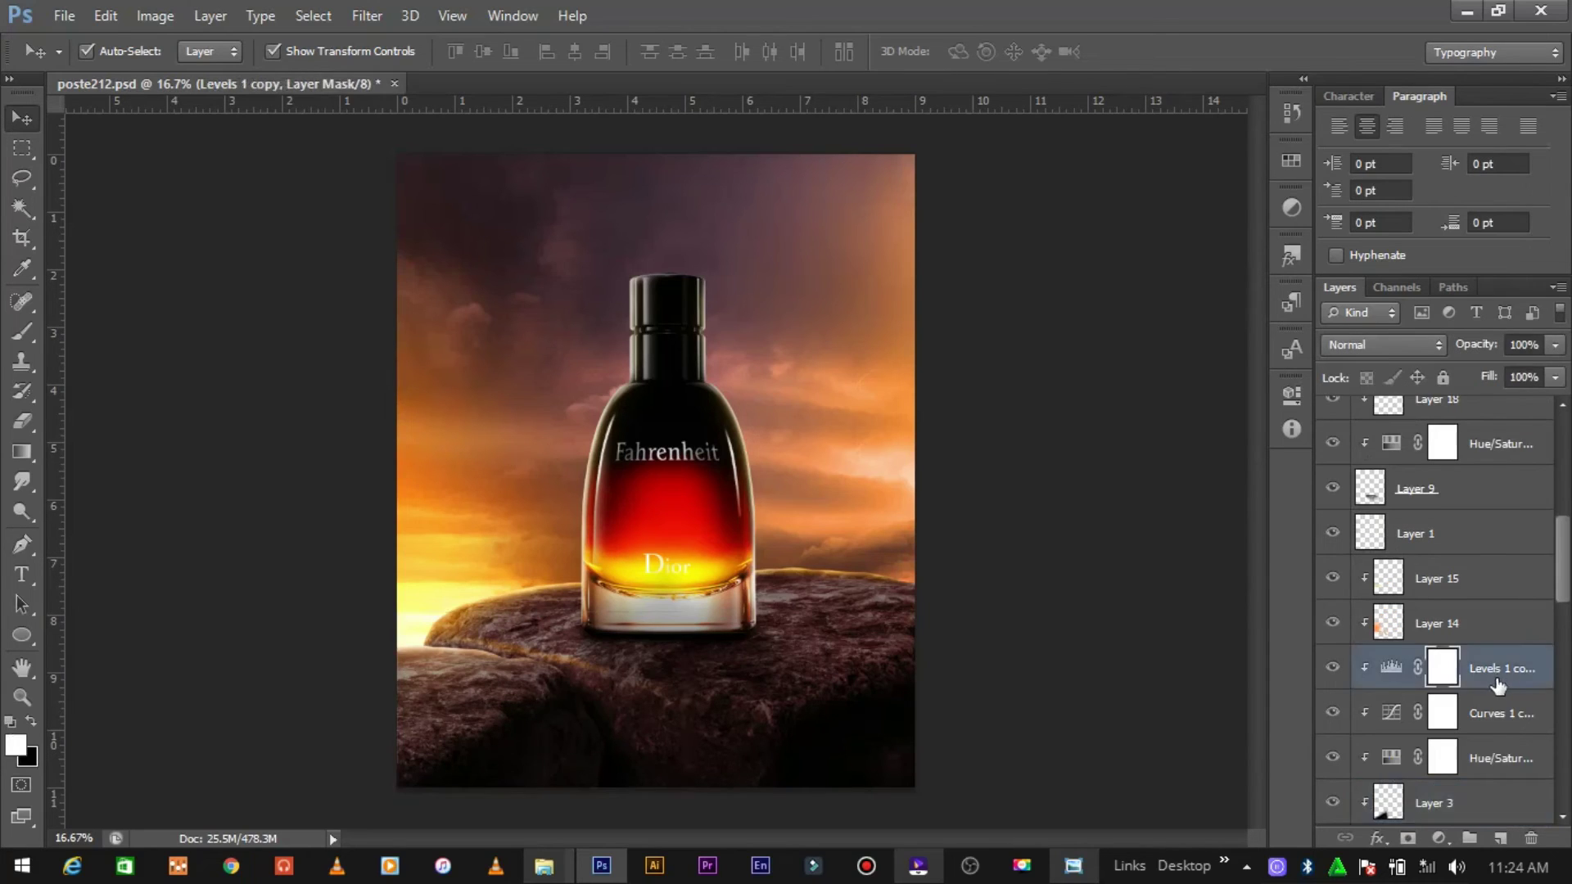
scroll(1486, 790, "down", 1)
scroll(1506, 639, "down", 1)
left_click(1439, 838)
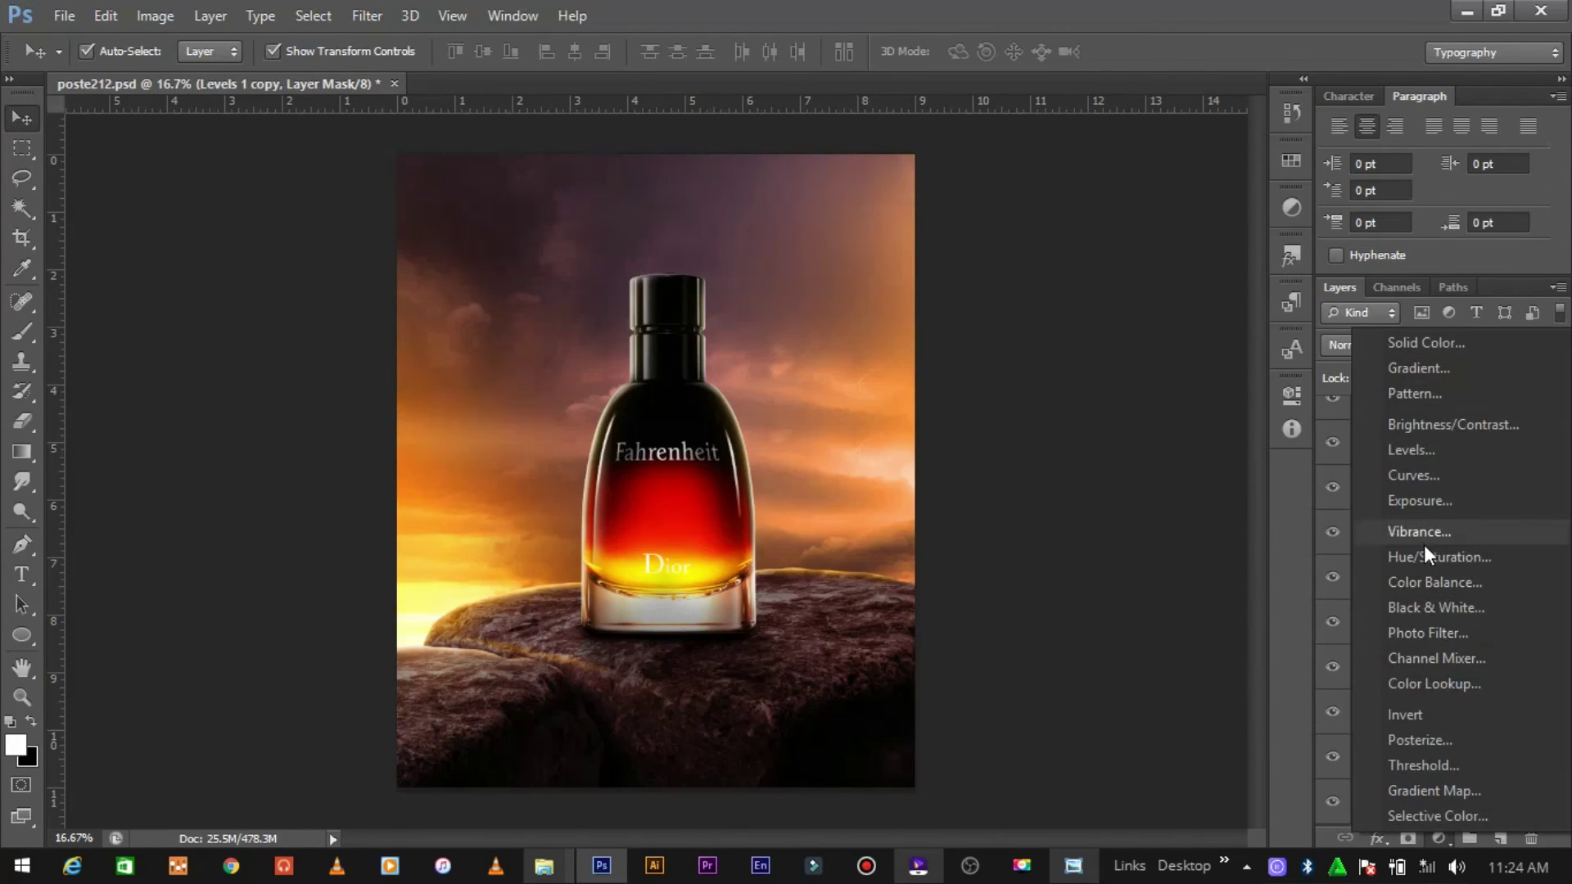
left_click(1423, 550)
left_click_drag(1163, 583, 1157, 583)
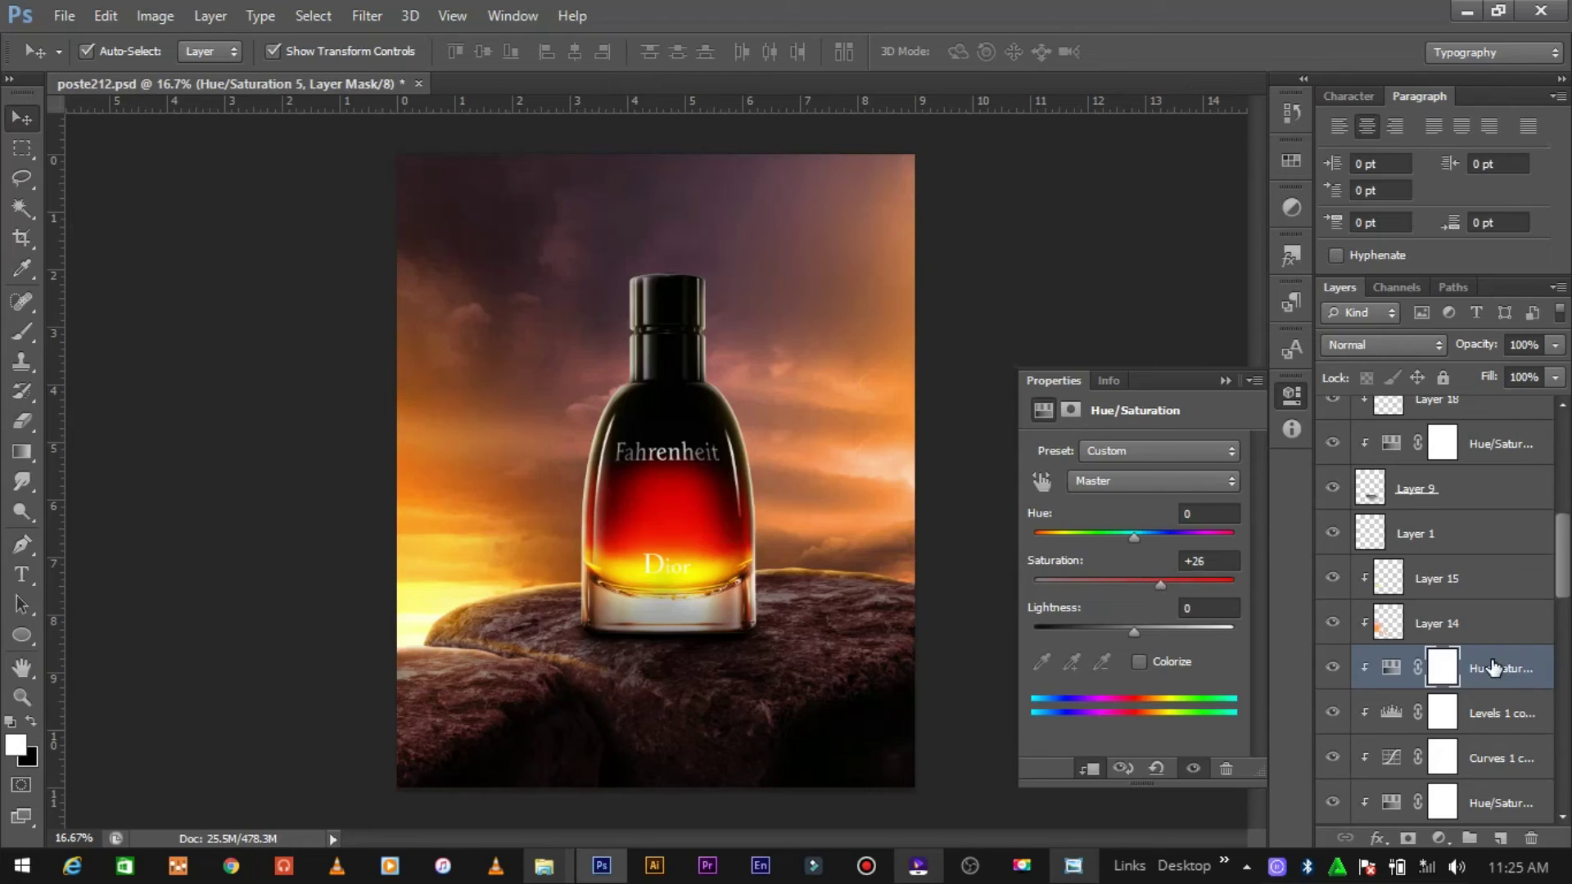
Step: Duplicate the Hue/Saturation adjustment lower in the stack and cut Layer 13's fill to 56%
scroll(1457, 667, "down", 3)
scroll(1457, 667, "down", 1)
scroll(1458, 667, "down", 1)
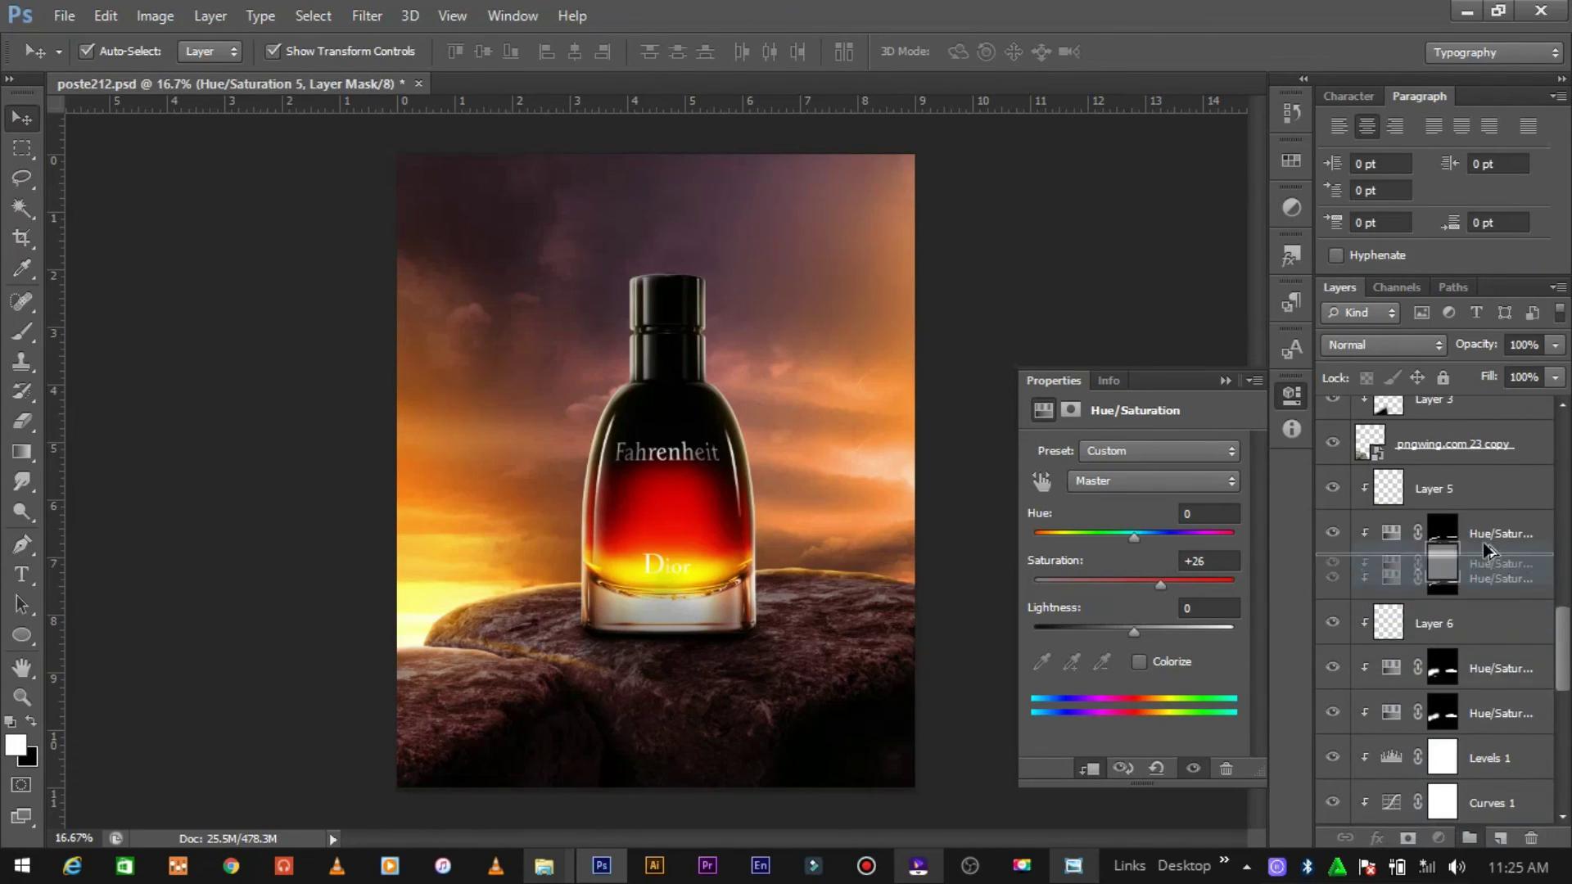
left_click_drag(1443, 489, 1486, 548)
left_click(1232, 382)
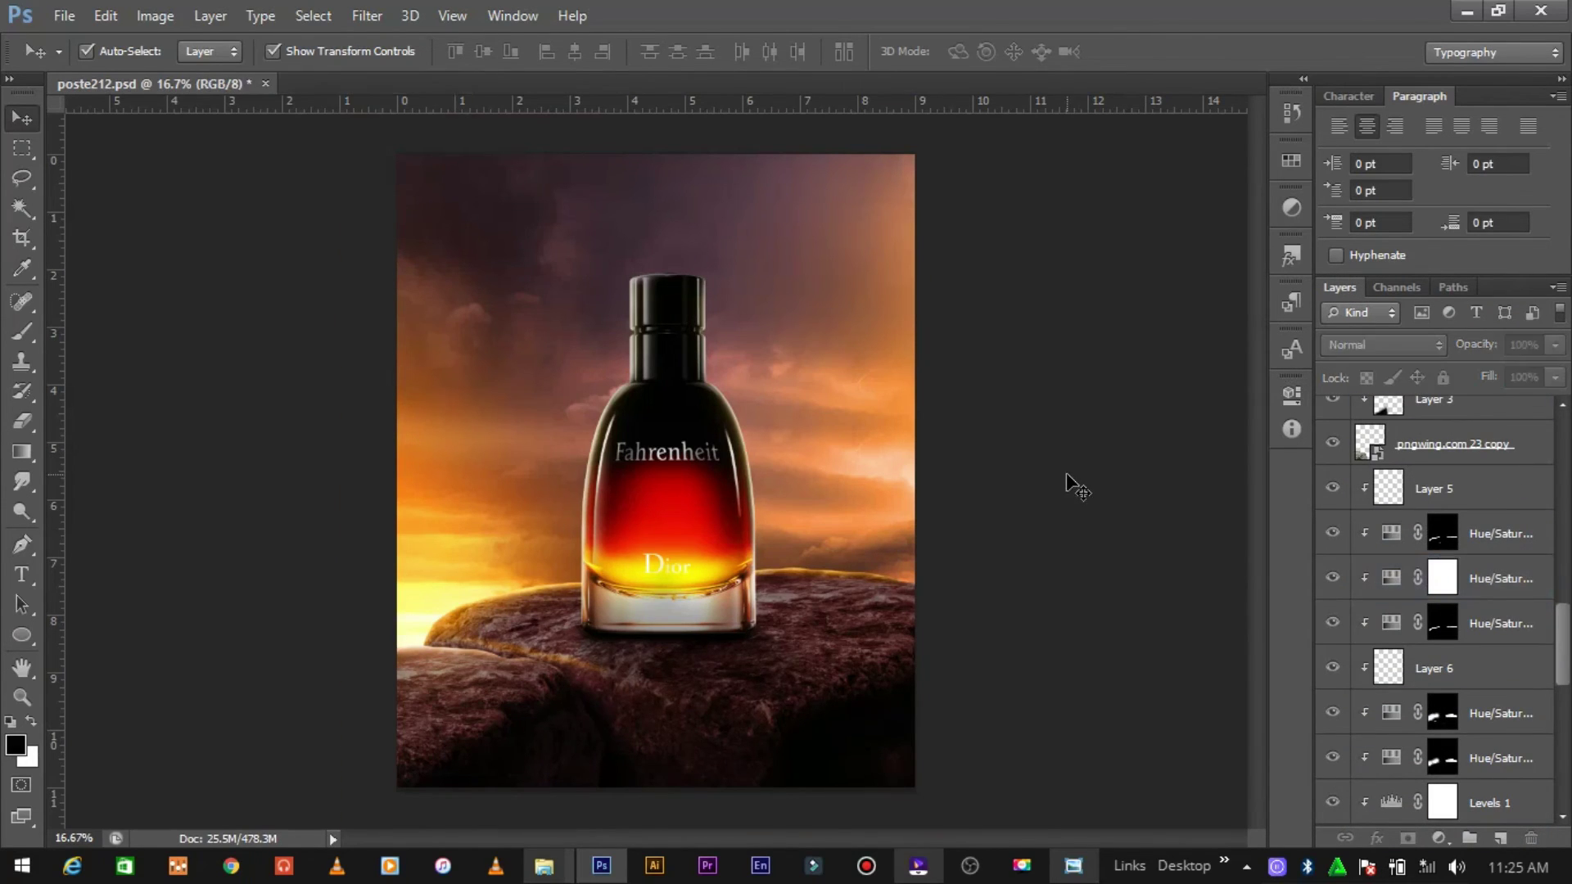
left_click(1437, 554)
mouse_move(1555, 376)
left_mouse_down()
mouse_move(1523, 401)
mouse_move(1461, 405)
left_mouse_up()
Step: Shift Layer 11's glow hue to about -30, turning it from yellow to red
key("alt+bracketleft")
key("alt+bracketleft")
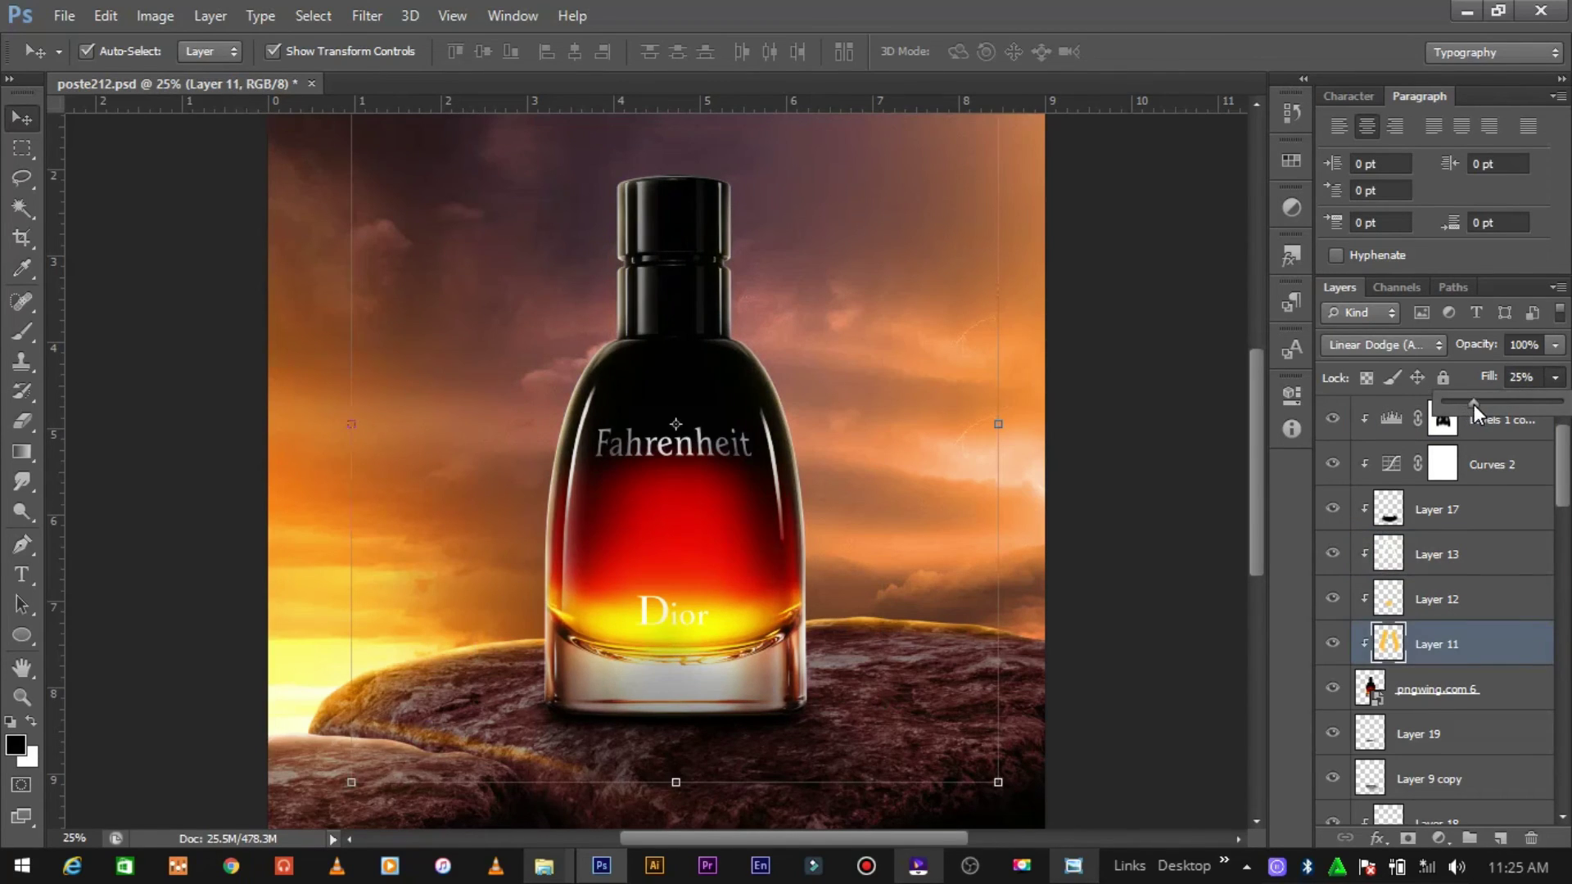
key("ctrl+u")
left_click_drag(1230, 302, 1197, 304)
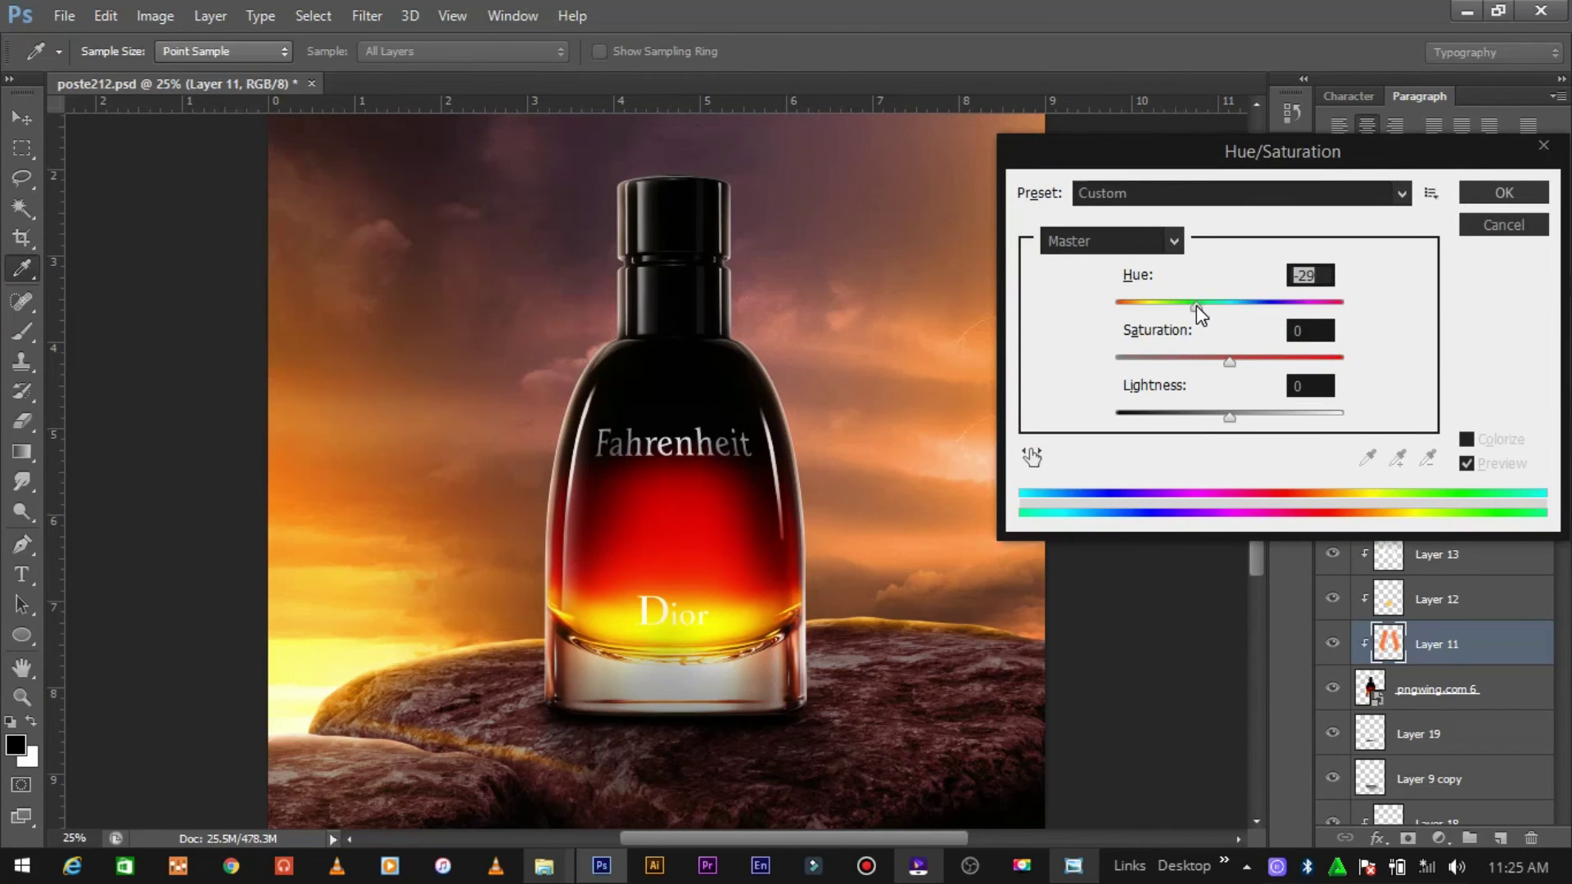
left_click(1504, 192)
left_click(1098, 414)
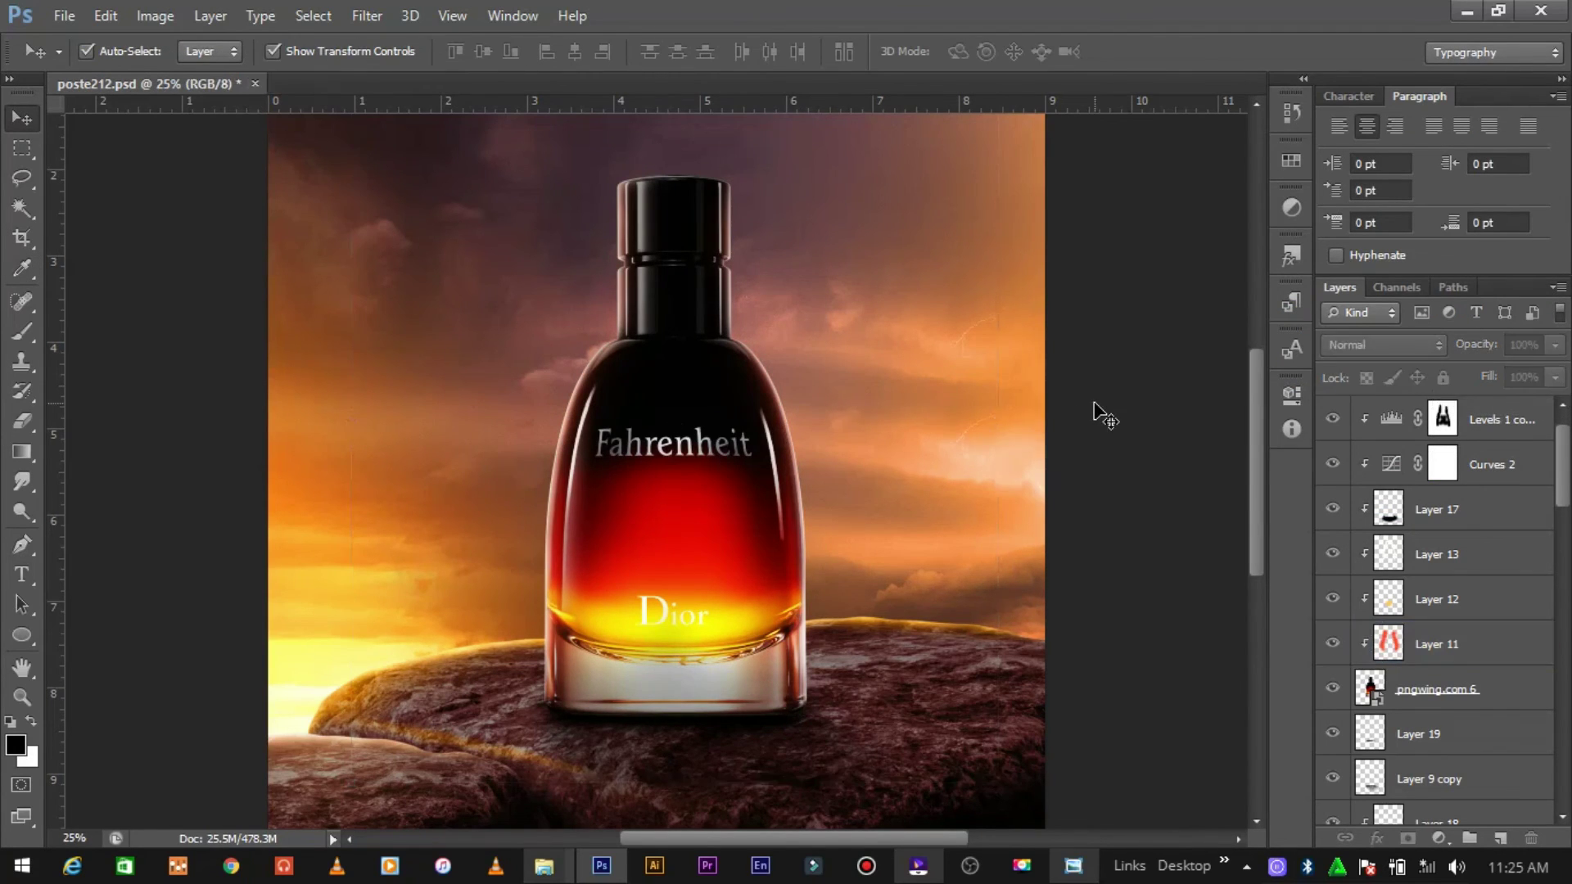
key("ctrl+minus")
key("ctrl+plus")
key("ctrl+plus")
key("ctrl+minus")
key("ctrl+minus")
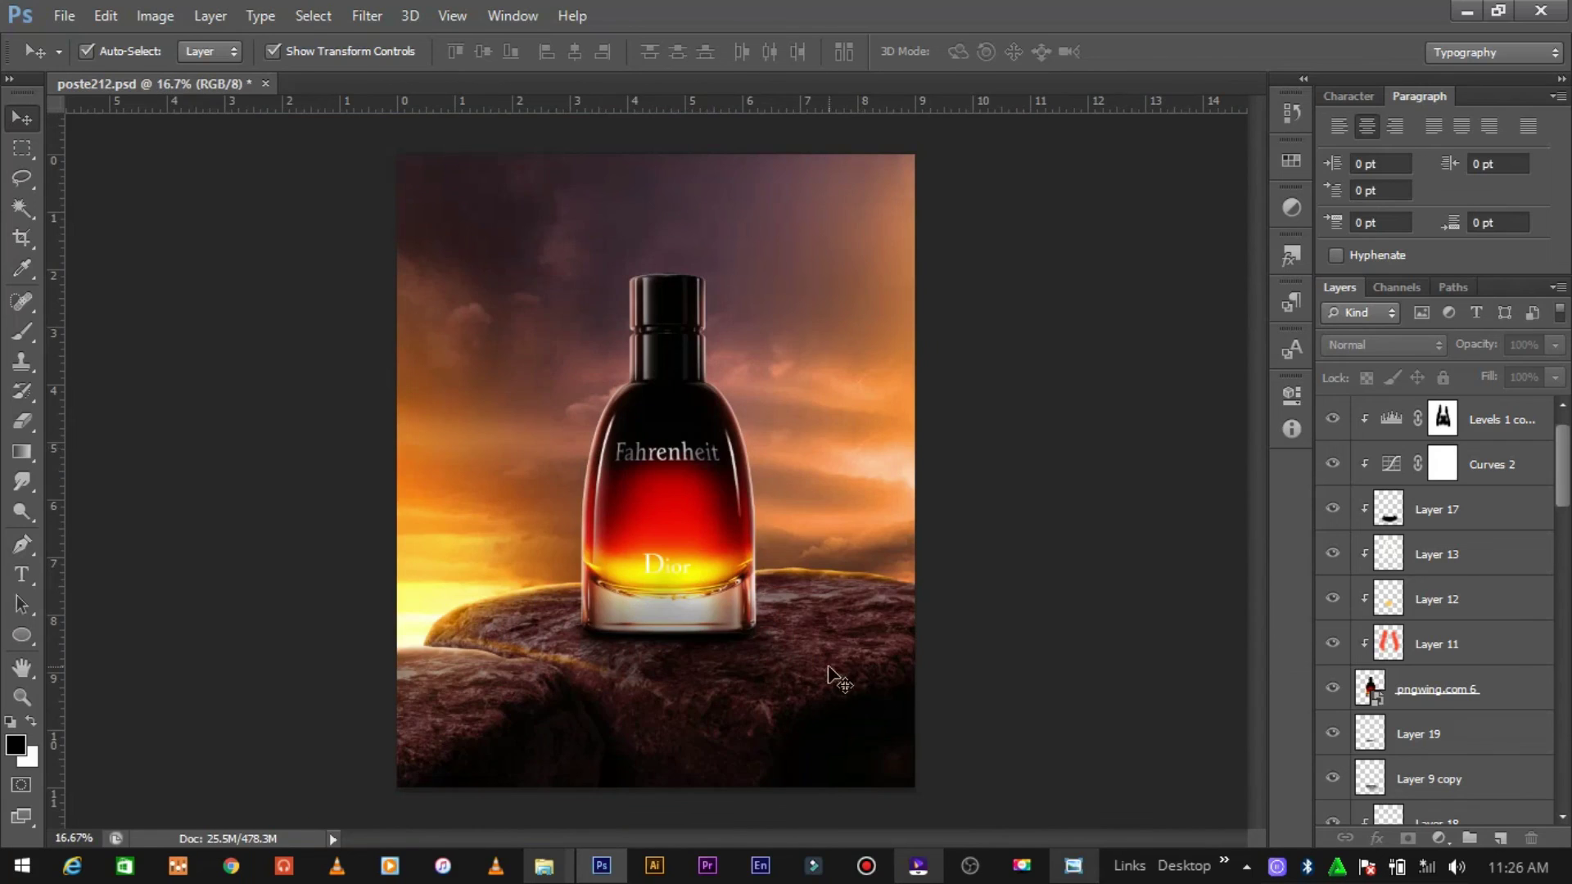
Step: Place the Dior logo PNG in the poster and release its clipping mask
left_click(561, 852)
scroll(819, 491, "up", 5)
left_click_drag(597, 659, 689, 518)
left_click(1155, 52)
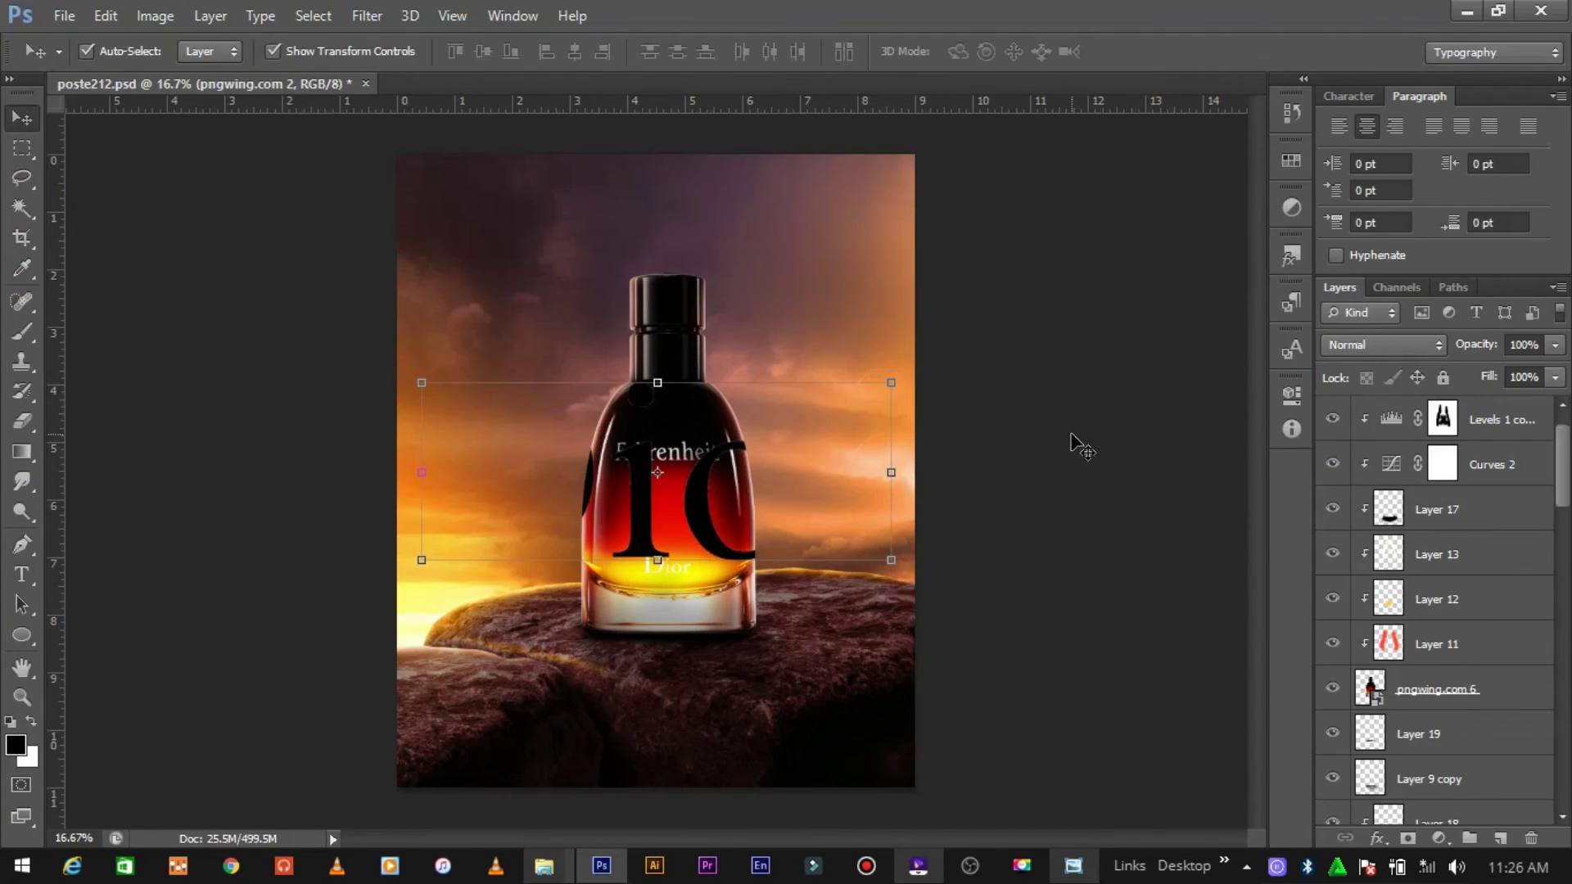
right_click(1441, 419)
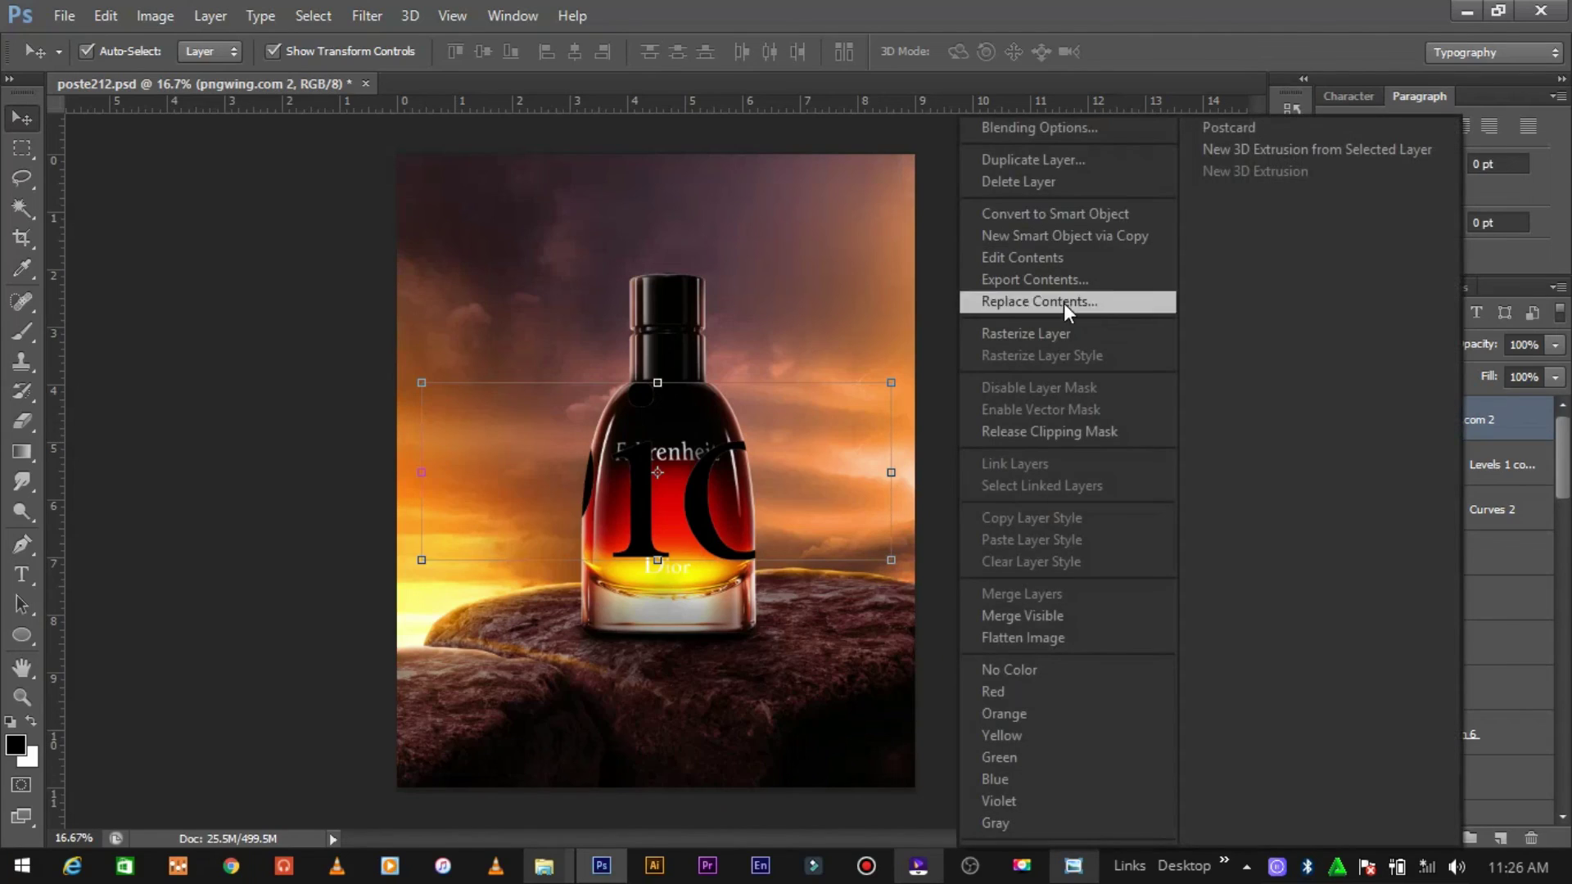
left_click(1049, 431)
Step: Scale the Dior logo down and move it to the poster's top-left
key("ctrl+t")
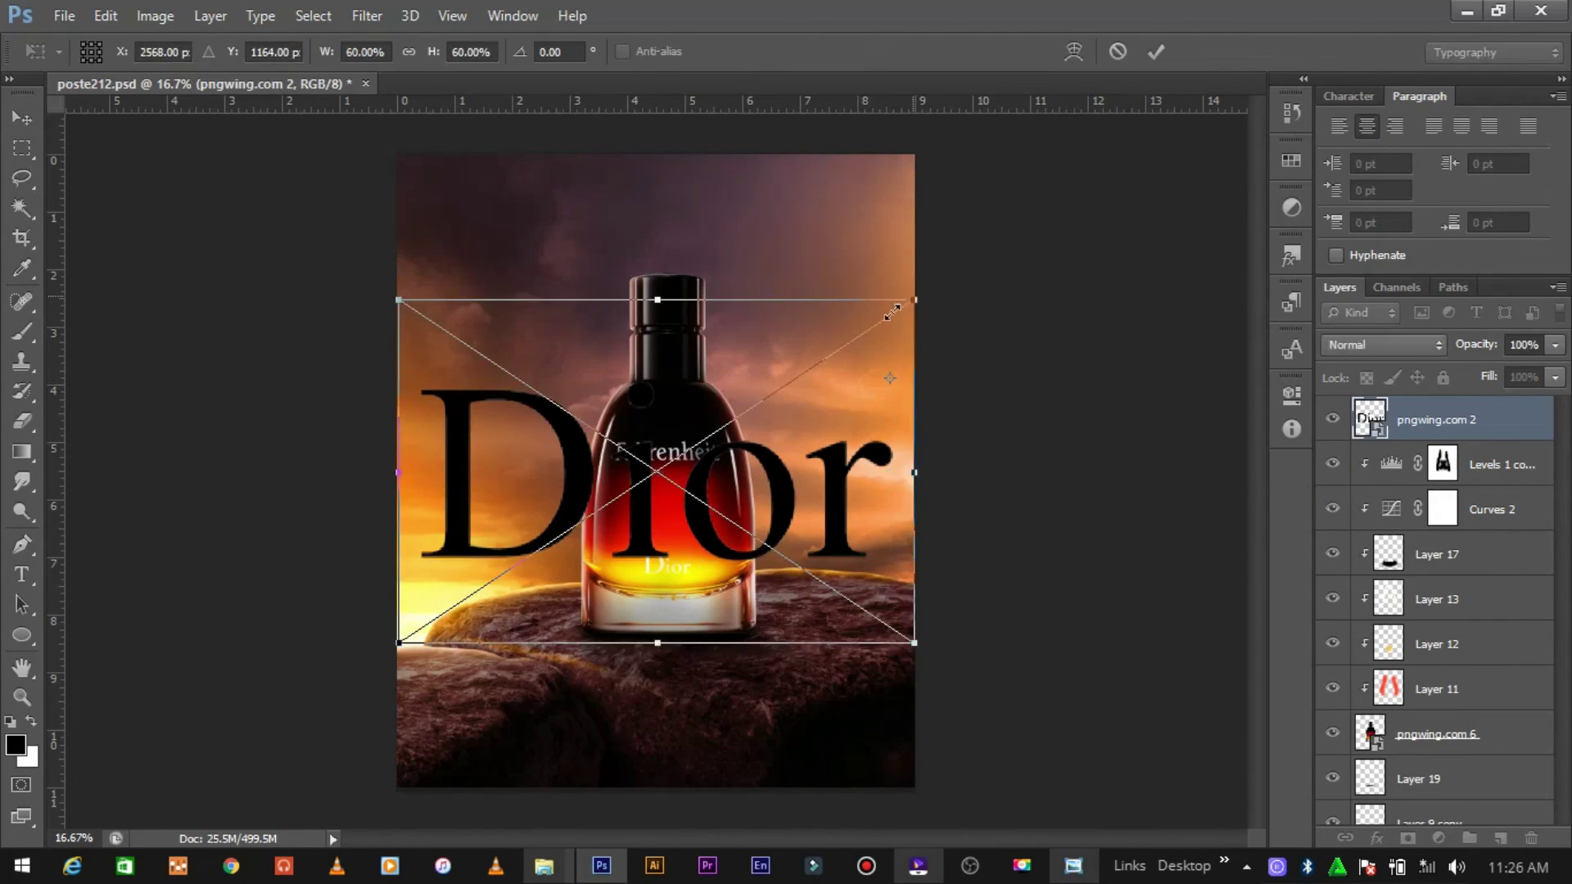
left_click_drag(891, 383, 858, 342)
key("Return")
mouse_move(811, 391)
left_mouse_down()
mouse_move(704, 237)
mouse_move(504, 246)
left_mouse_up()
Step: Give the logo a white Color Overlay layer style
left_click(1377, 838)
left_click(1409, 706)
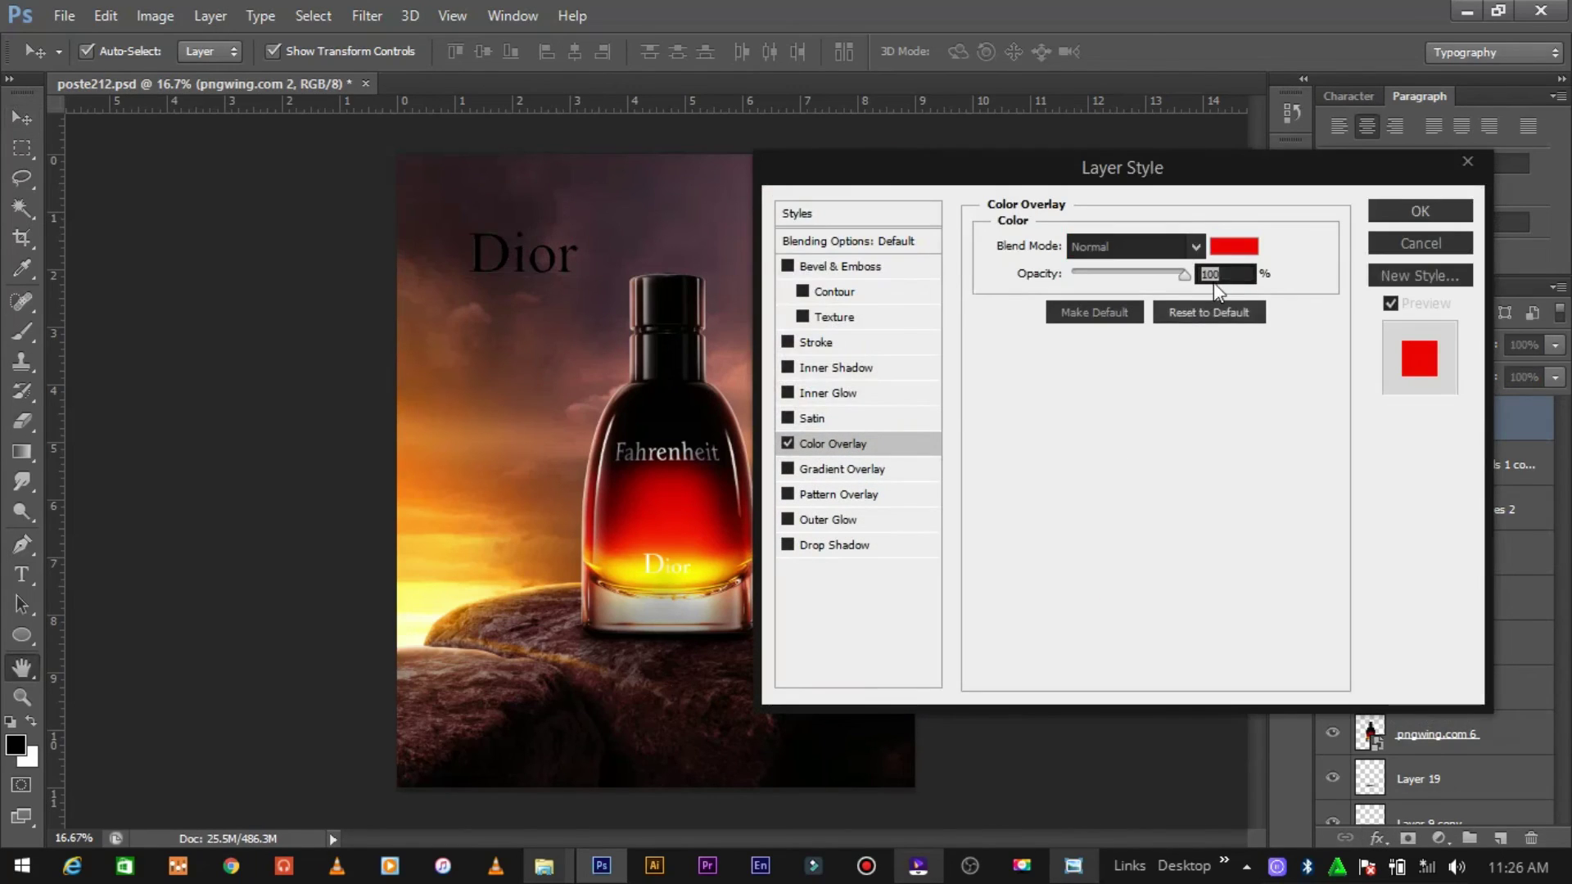
left_click(1233, 248)
left_click(860, 410)
key("Return")
key("Return")
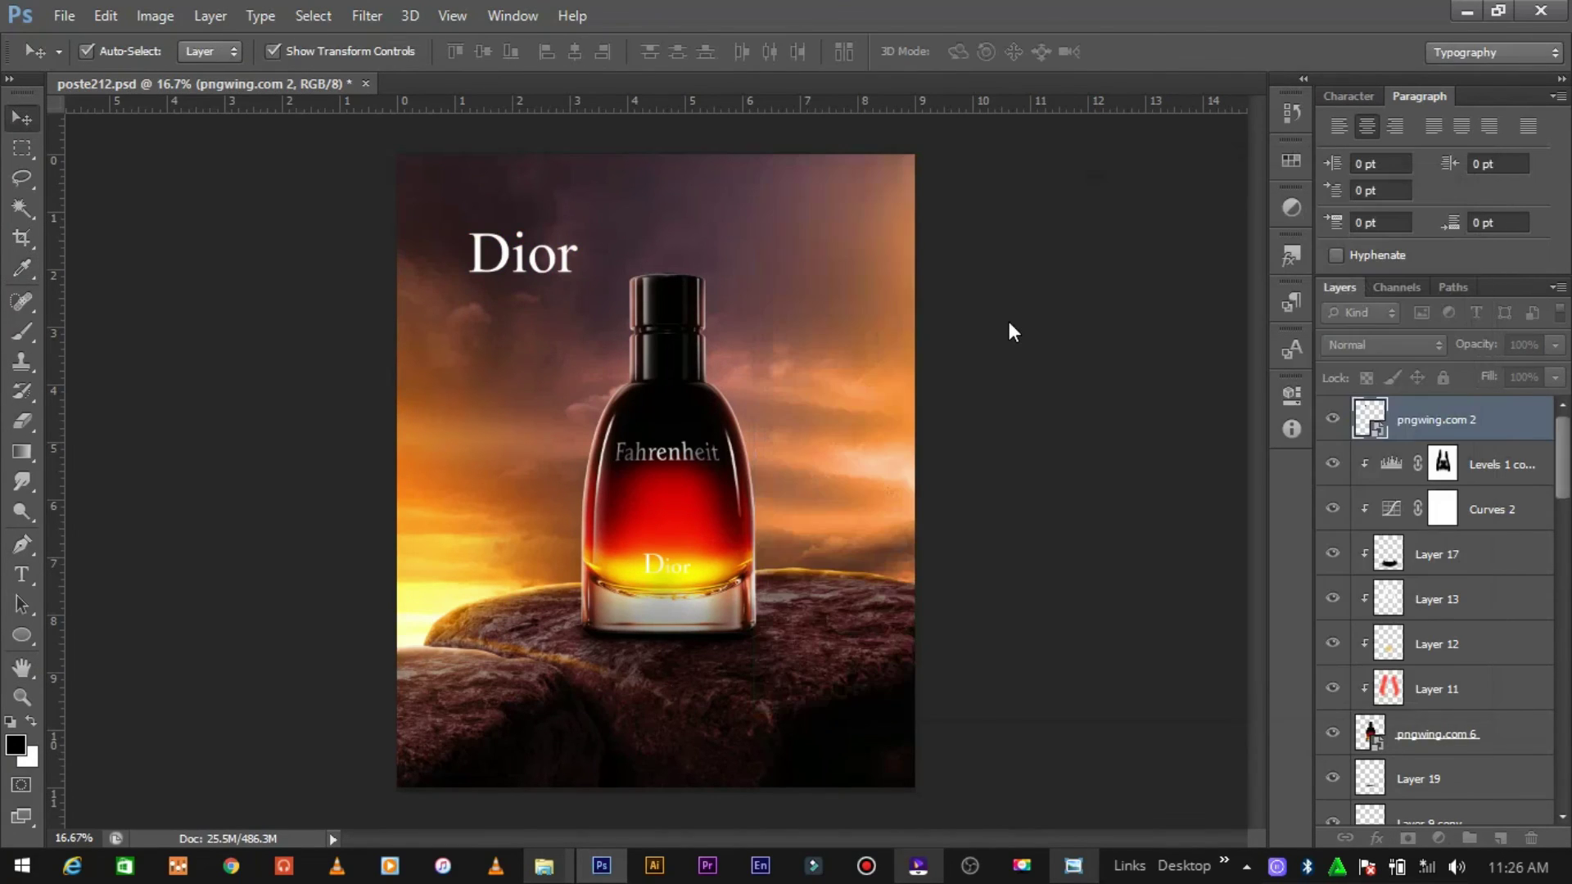
key("ctrl+s")
left_click(1030, 316)
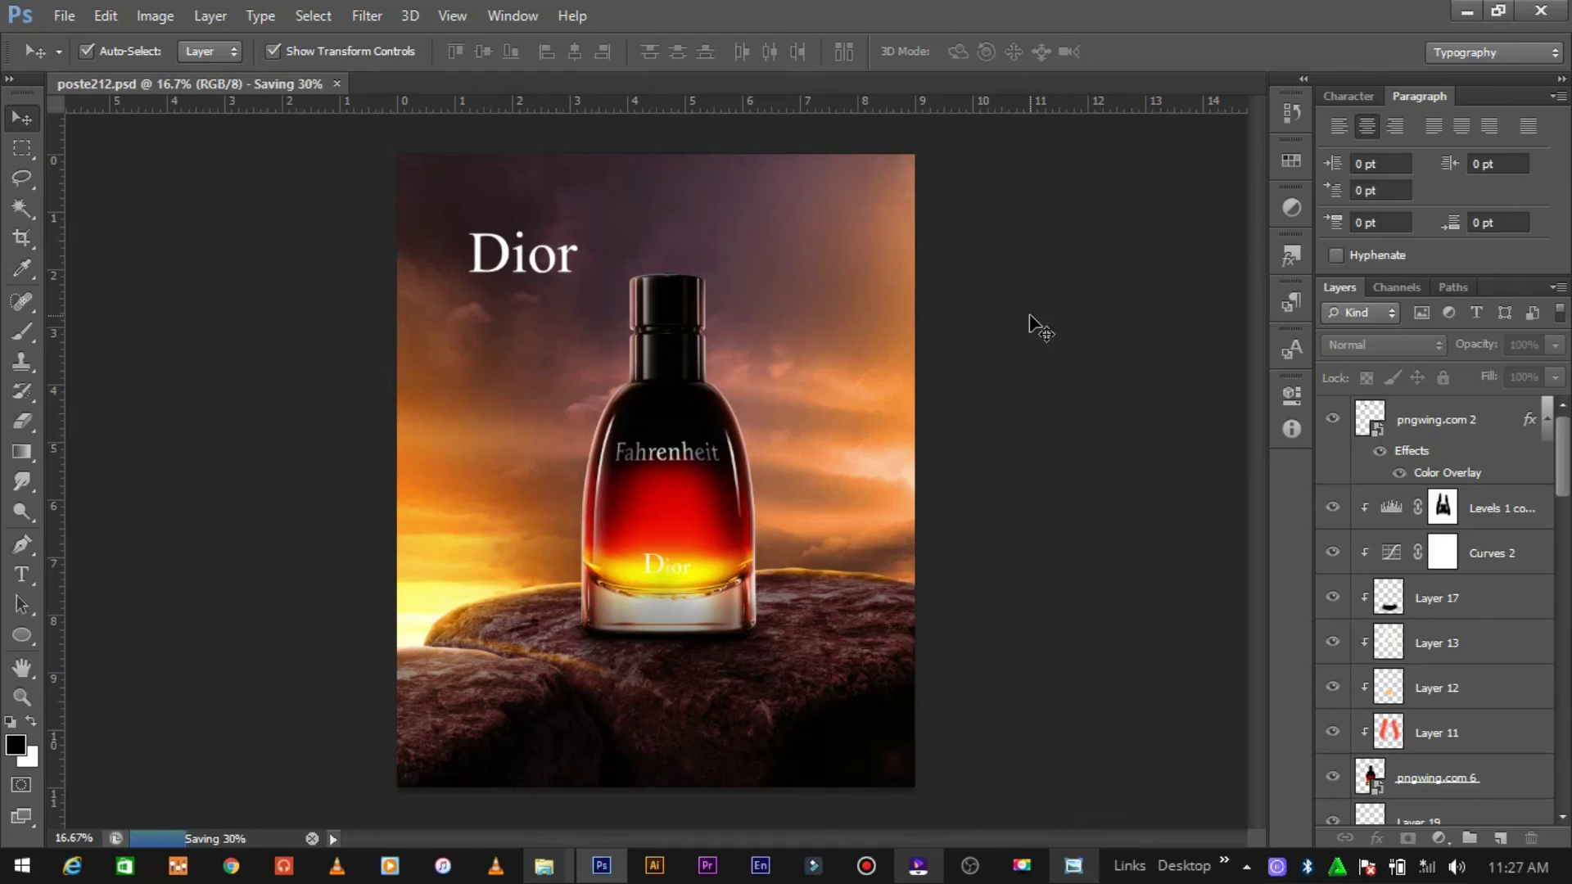
Step: Reselect the Dior logo and recommit its smaller size with Free Transform
key("ctrl+plus")
left_click(458, 237)
key("ctrl+t")
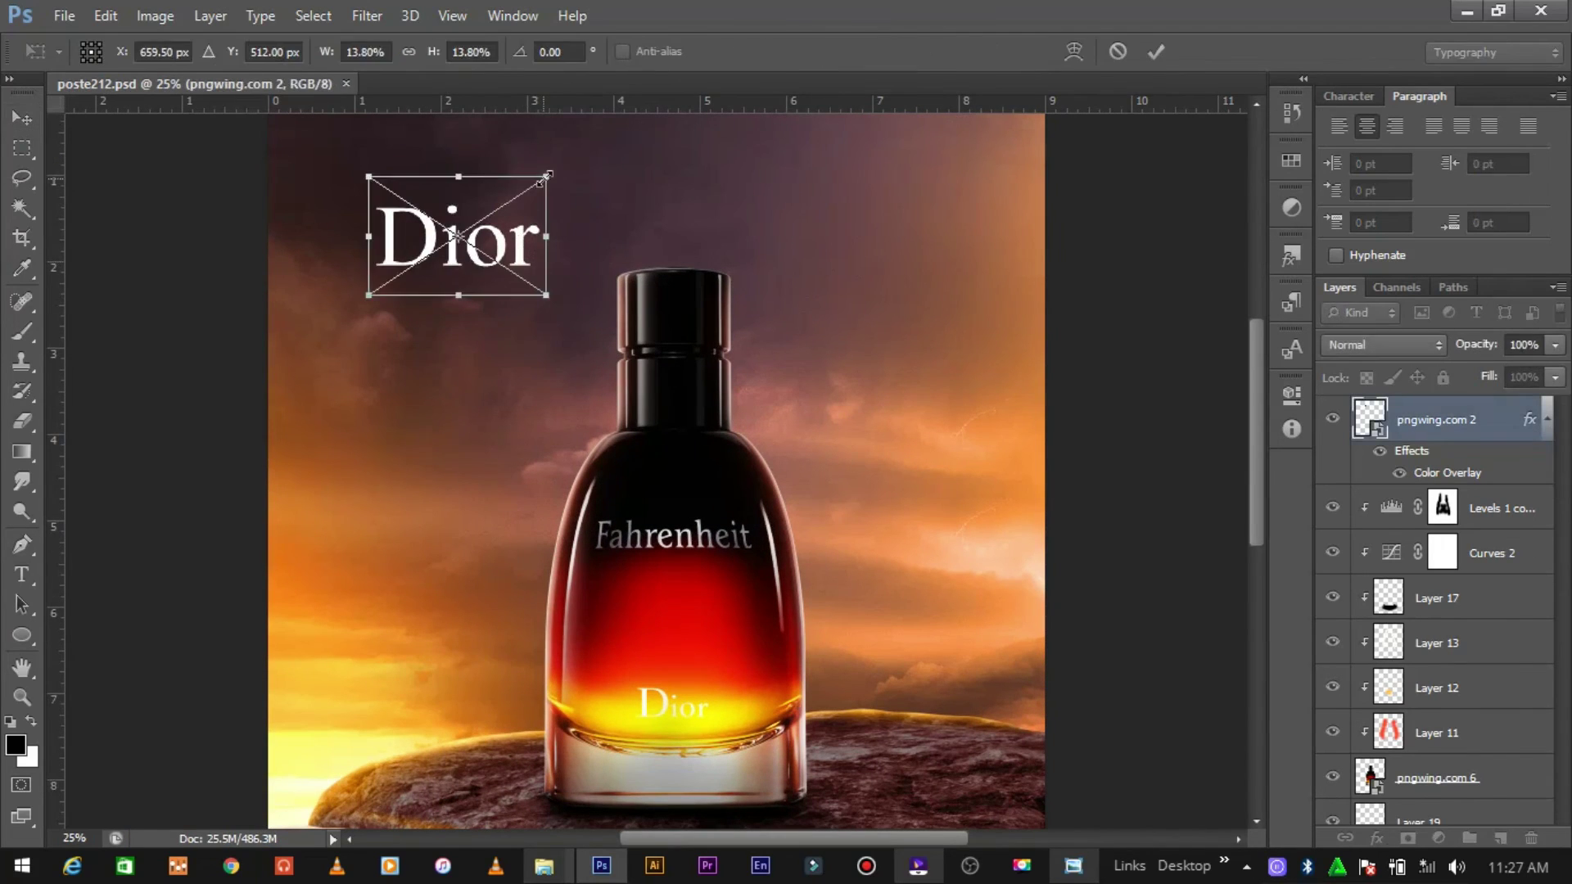
left_click(1156, 51)
key("ctrl+minus")
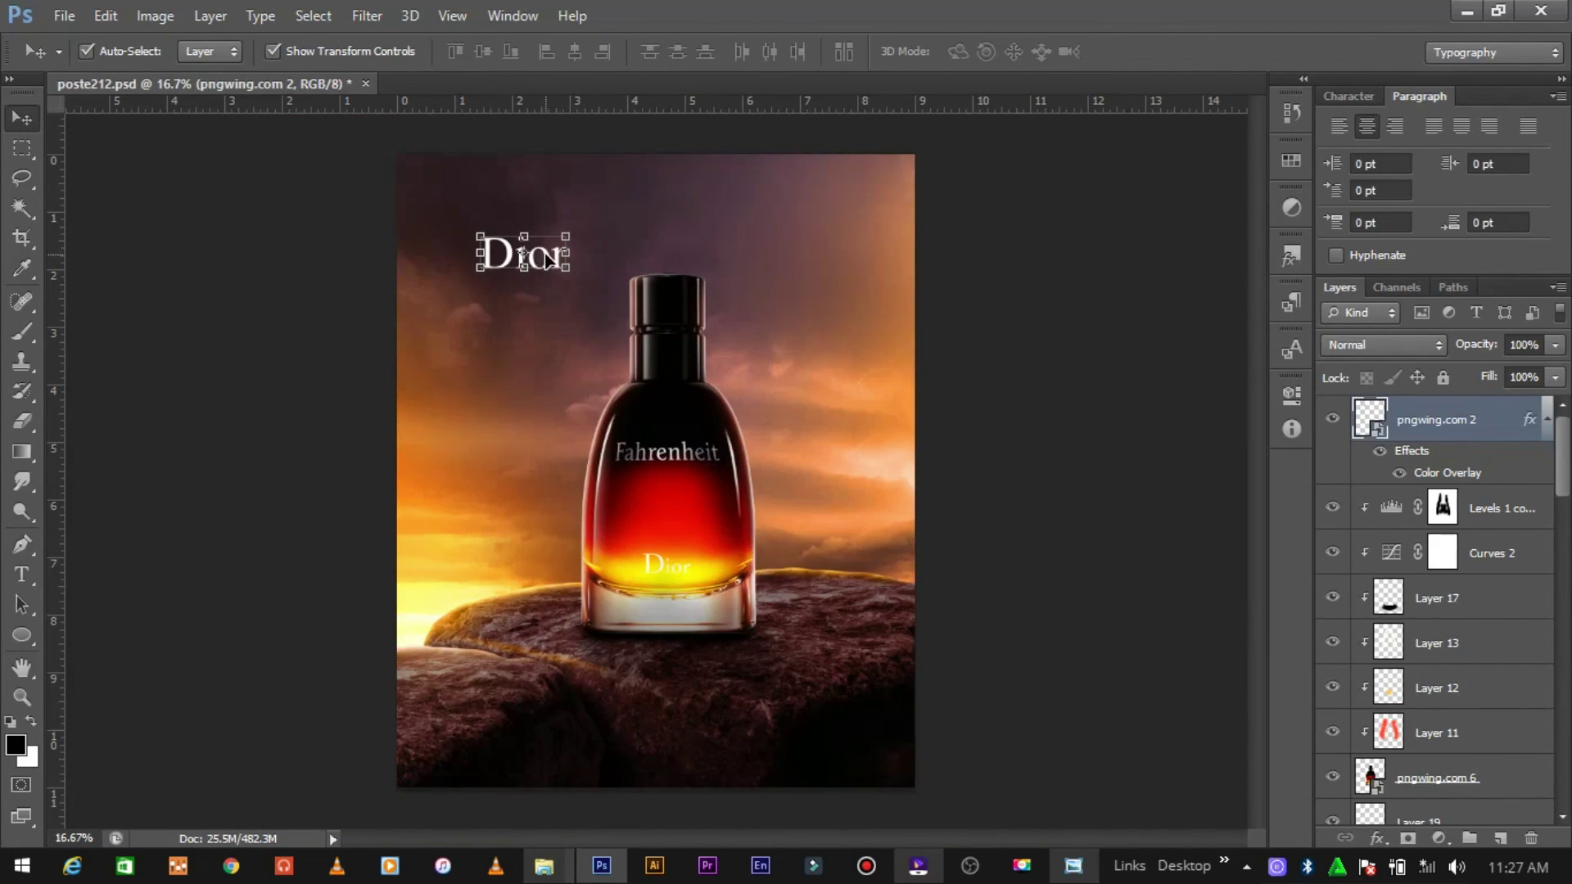
left_click(542, 252)
Step: Add a new layer above Levels 1 copy 2 and set the foreground colour to orange
scroll(1528, 773, "up", 5)
scroll(1537, 737, "up", 5)
left_click_drag(1443, 508, 1498, 841)
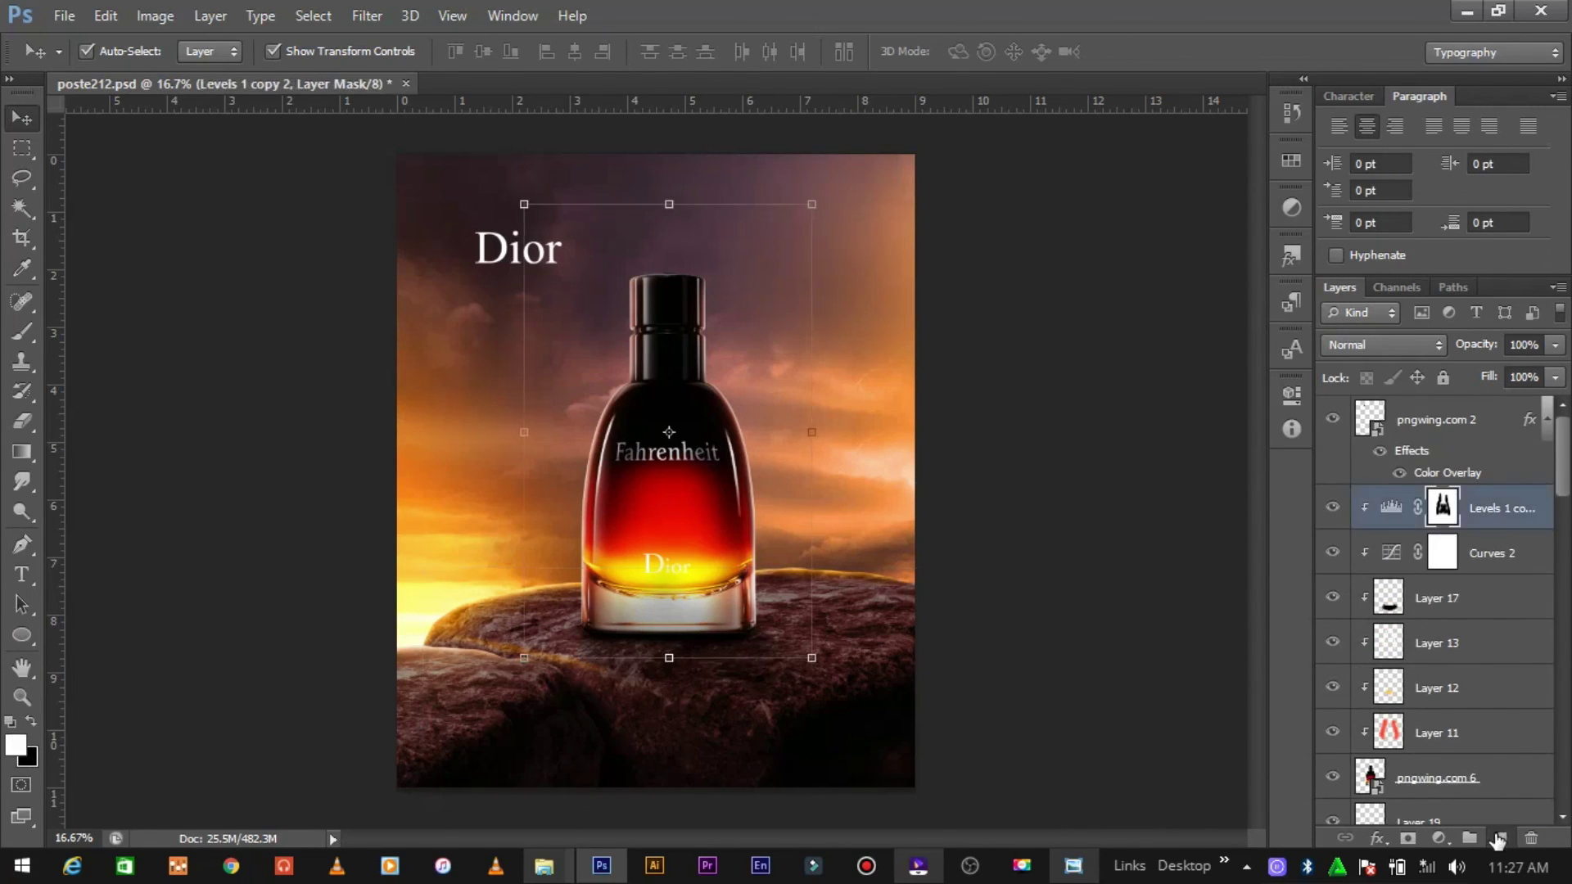
left_click(15, 745)
left_click(1177, 669)
left_click(1110, 434)
left_click(1088, 401)
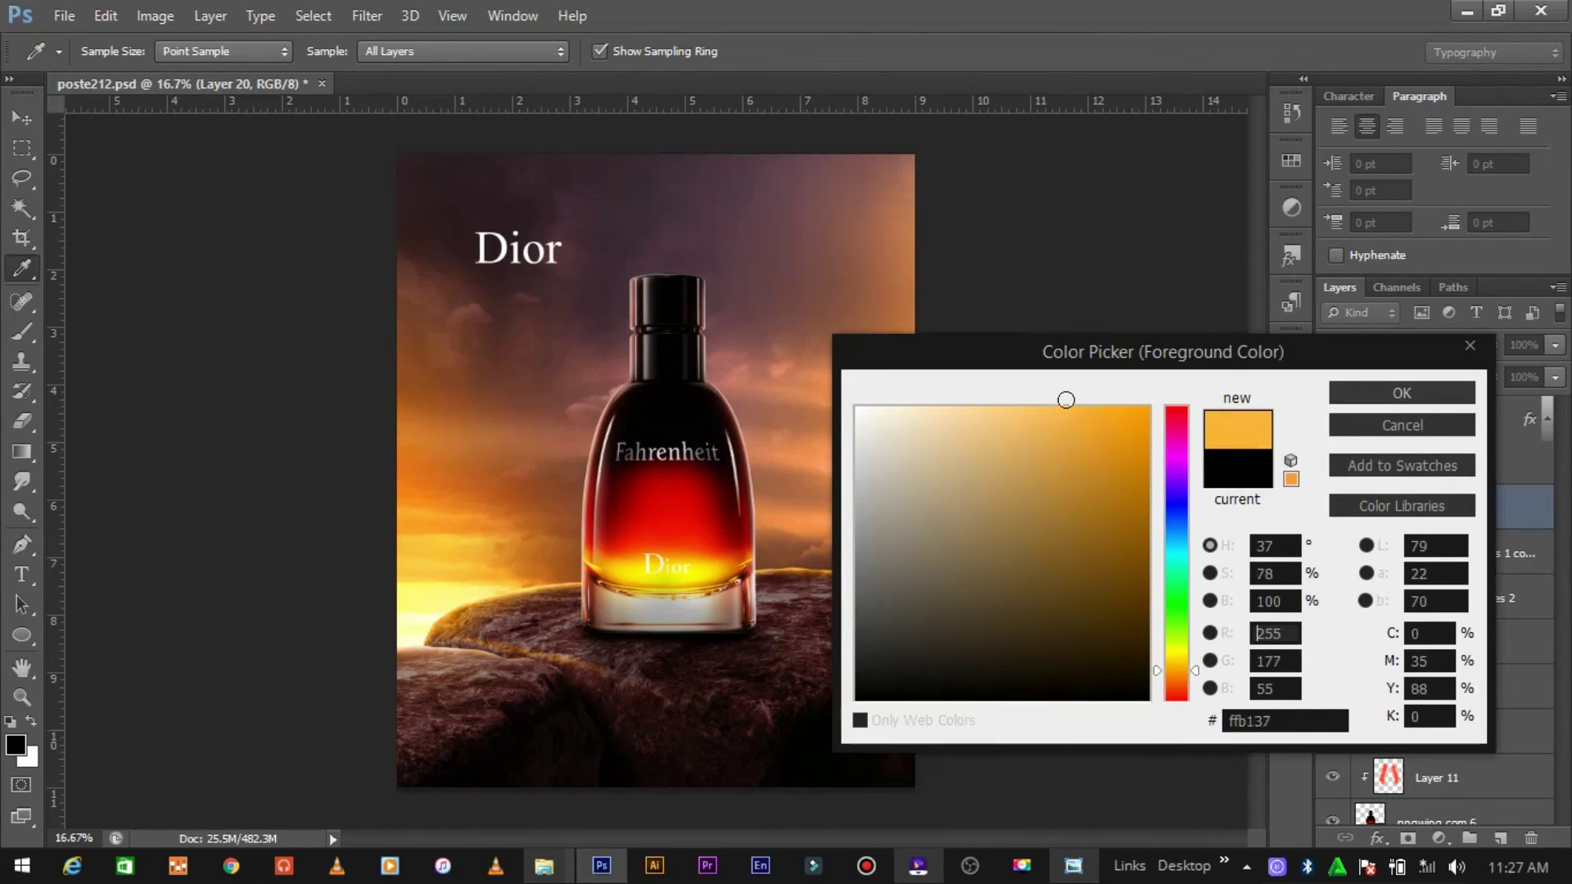
left_click(1402, 393)
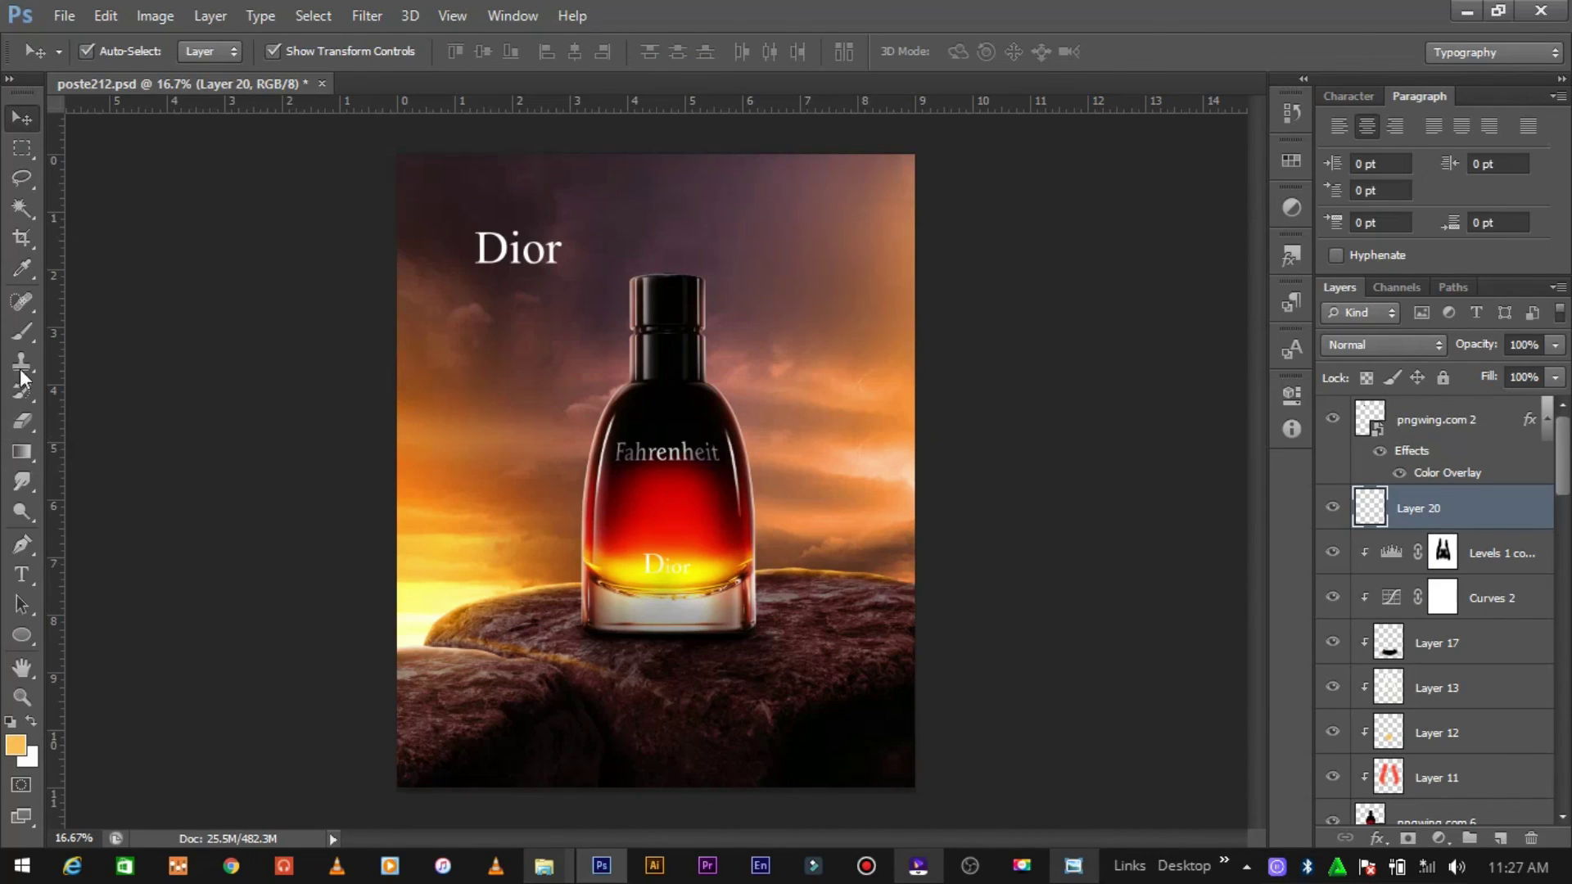
Step: Set a soft brush of about 2334 px and make the layer Linear Dodge (Add) at 25% fill
key("b")
right_click(772, 406)
left_click(951, 673)
left_click(1384, 345)
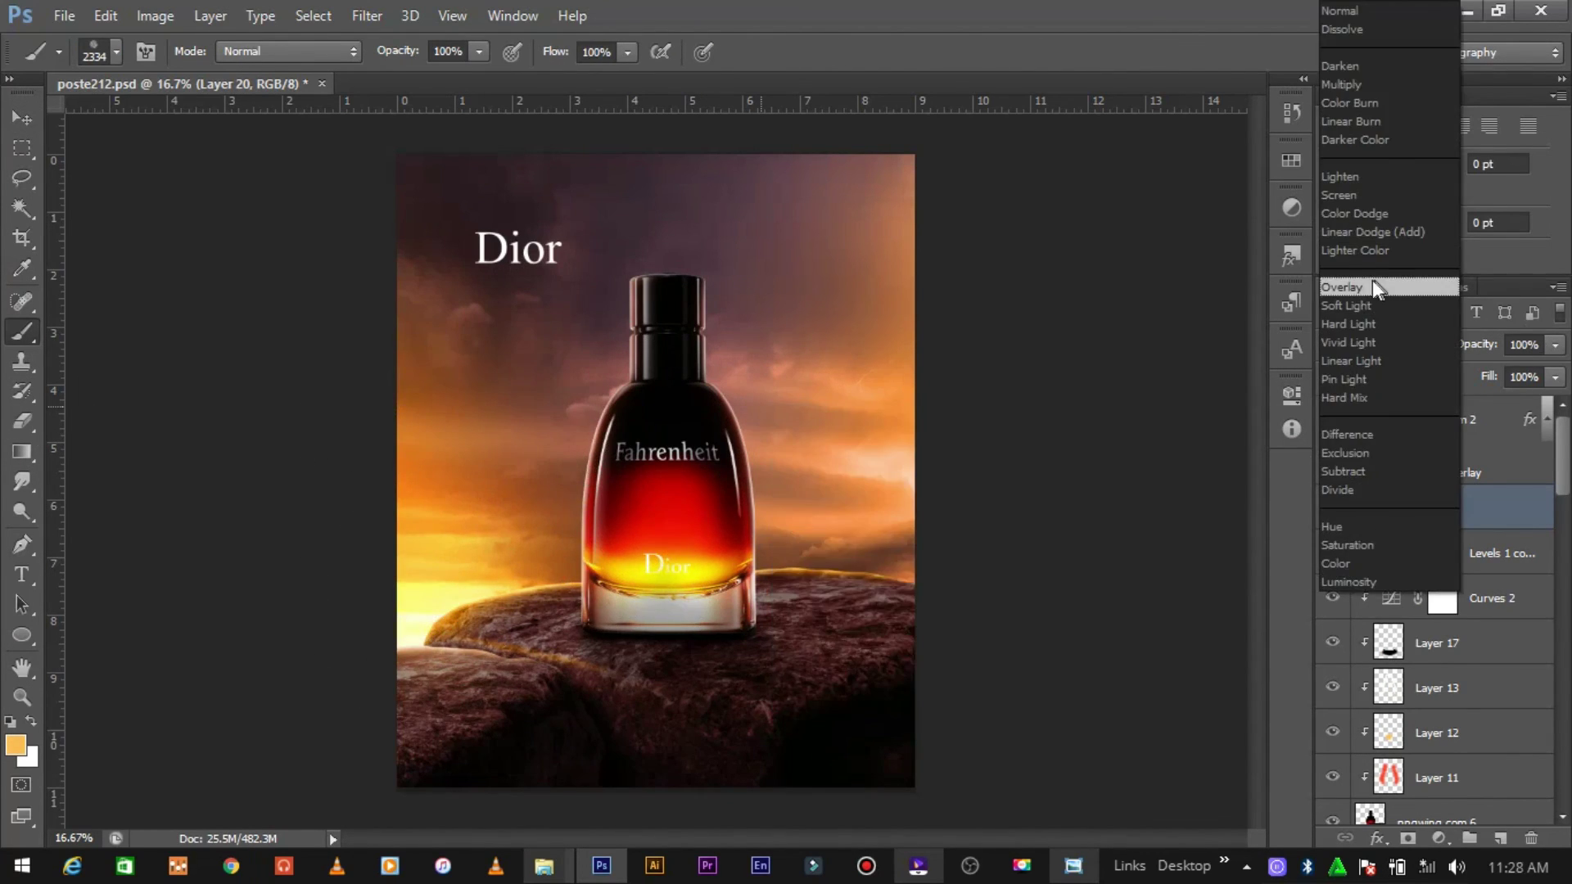
left_click(1373, 232)
left_click_drag(1486, 404, 1466, 404)
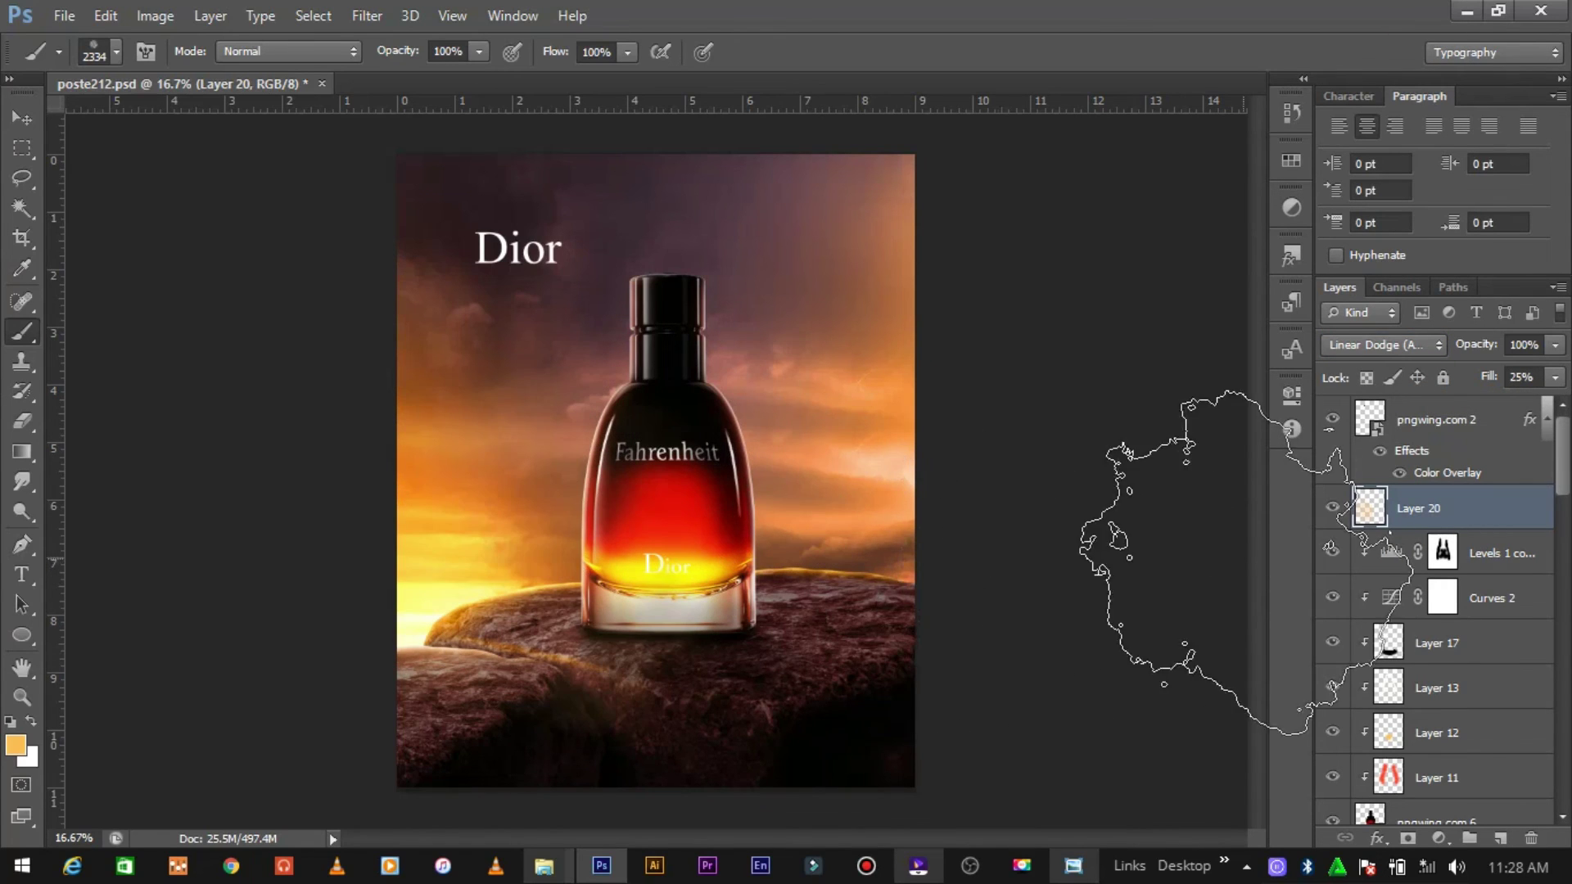
Step: Shrink the brush and raise the glow layer's fill to 46%
right_click(856, 467)
mouse_move(1072, 480)
left_mouse_down()
mouse_move(1054, 486)
mouse_move(1075, 484)
left_mouse_up()
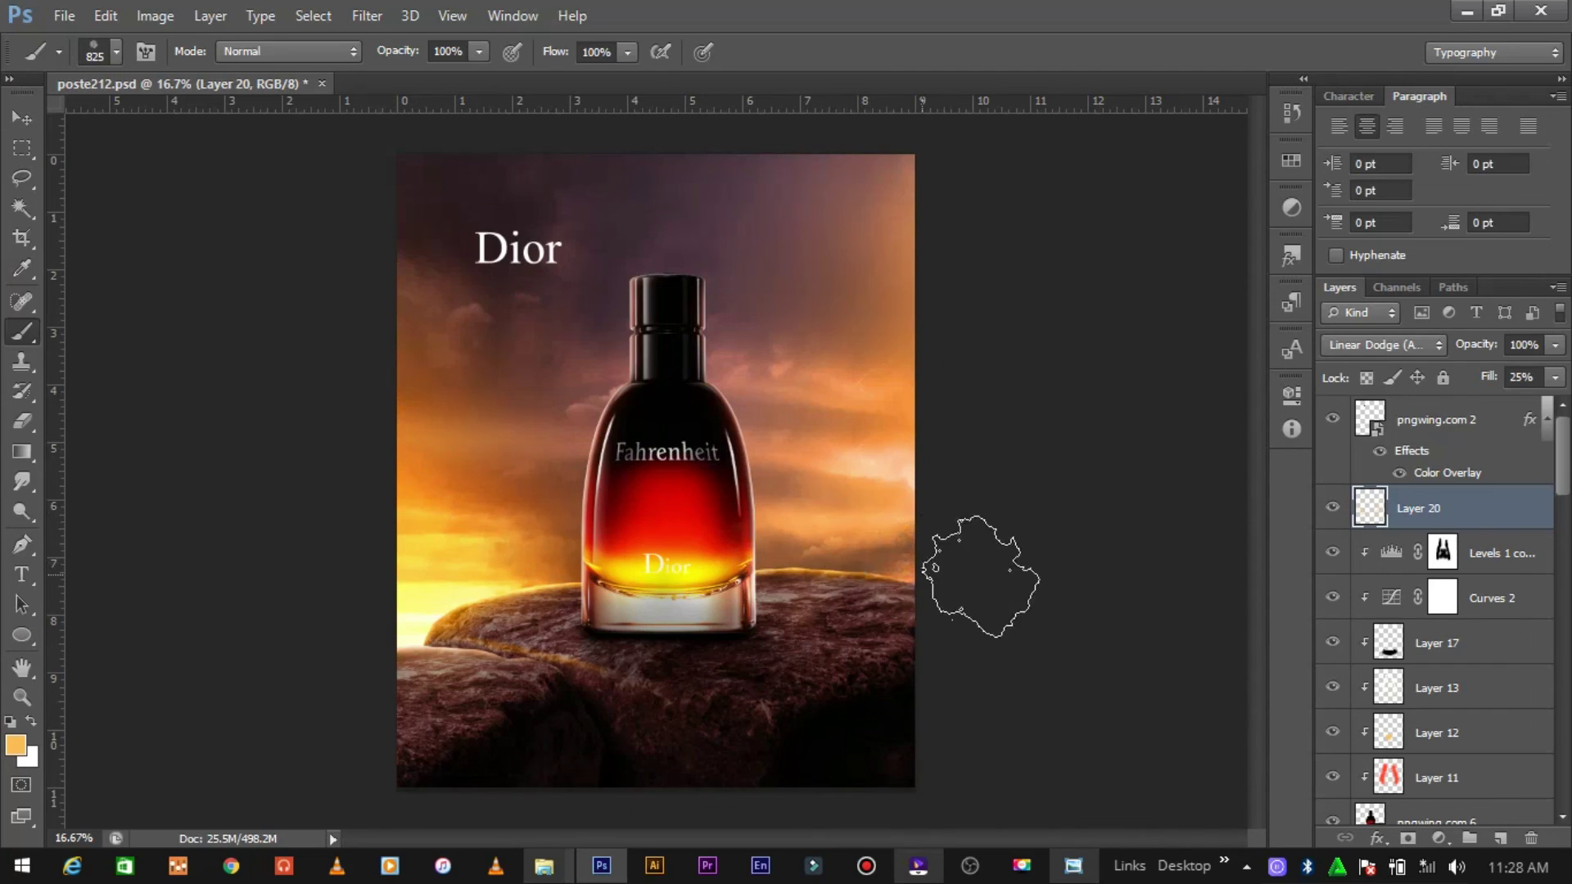
left_click(1555, 378)
left_click_drag(1471, 405, 1497, 408)
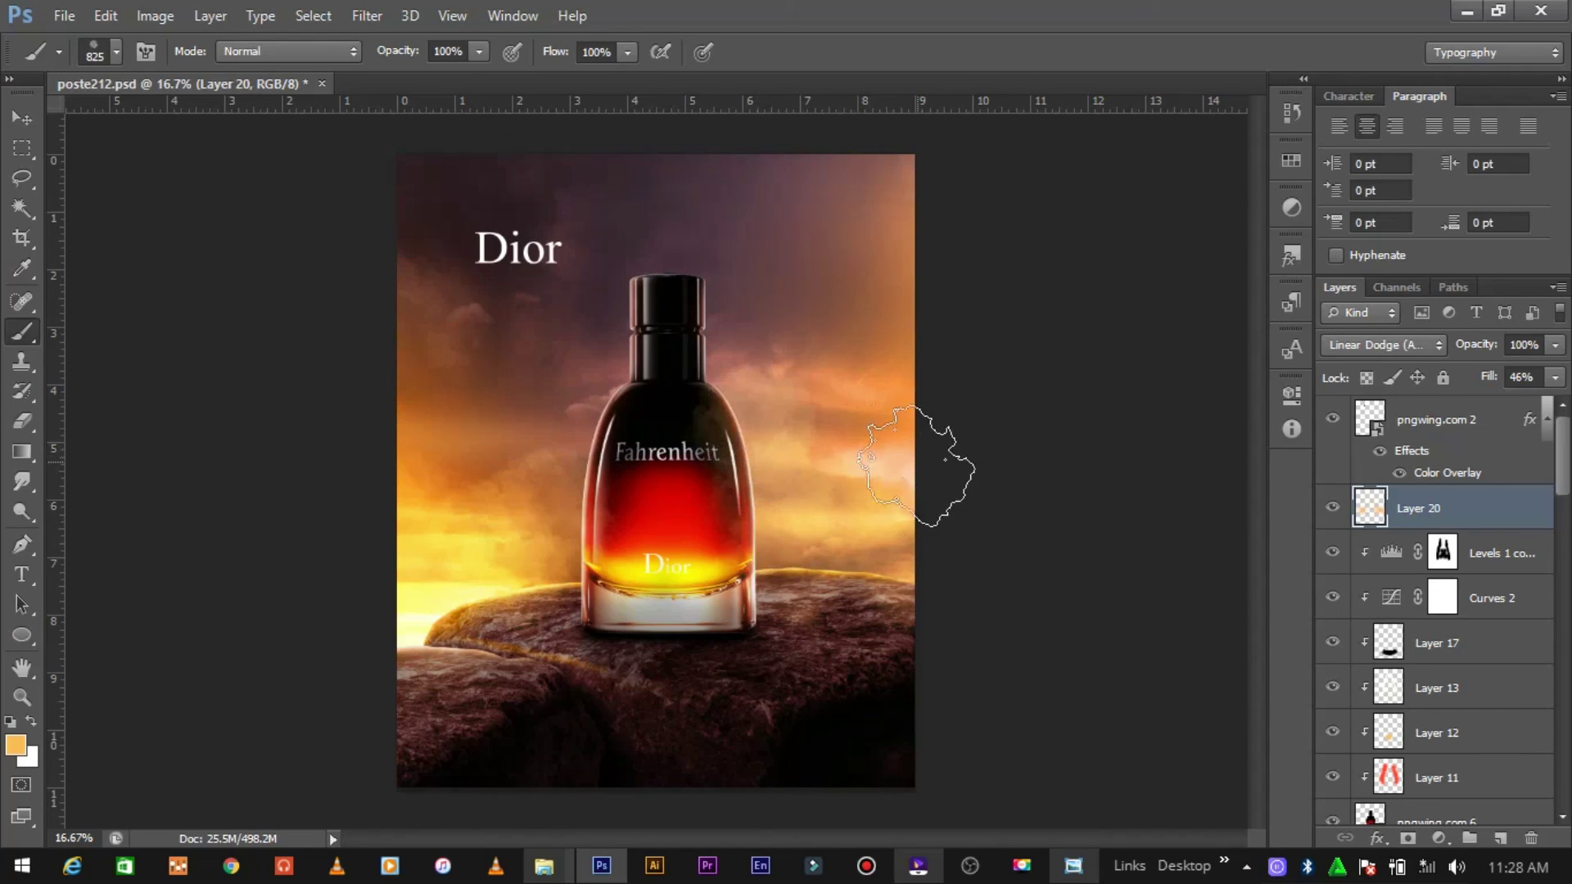
Step: Set up the Eraser to remove excess orange glow
left_click(23, 422)
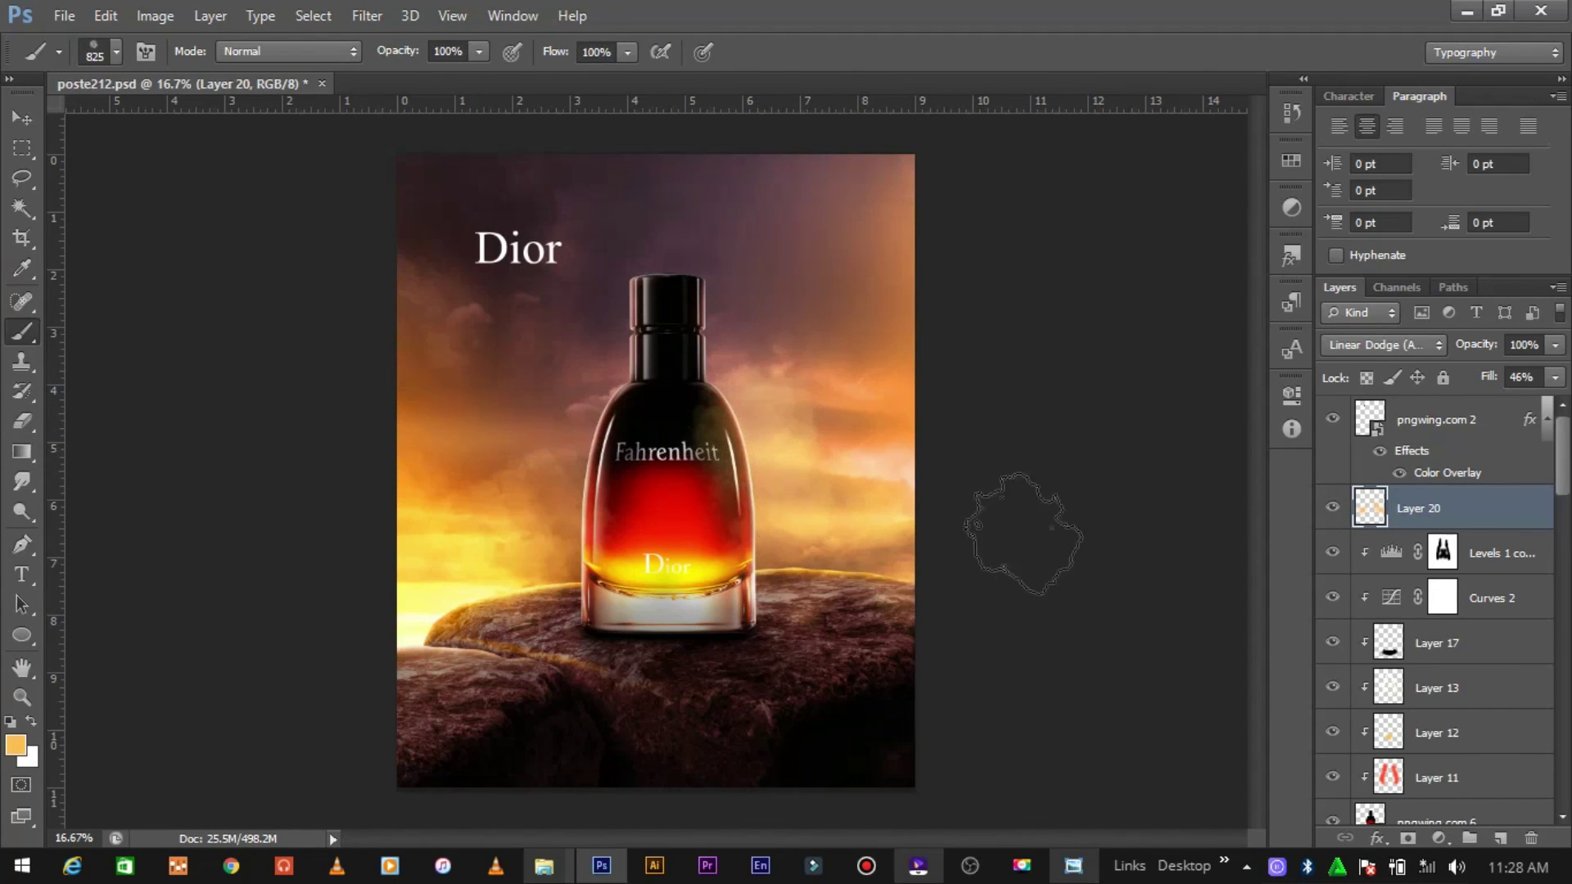
right_click(860, 414)
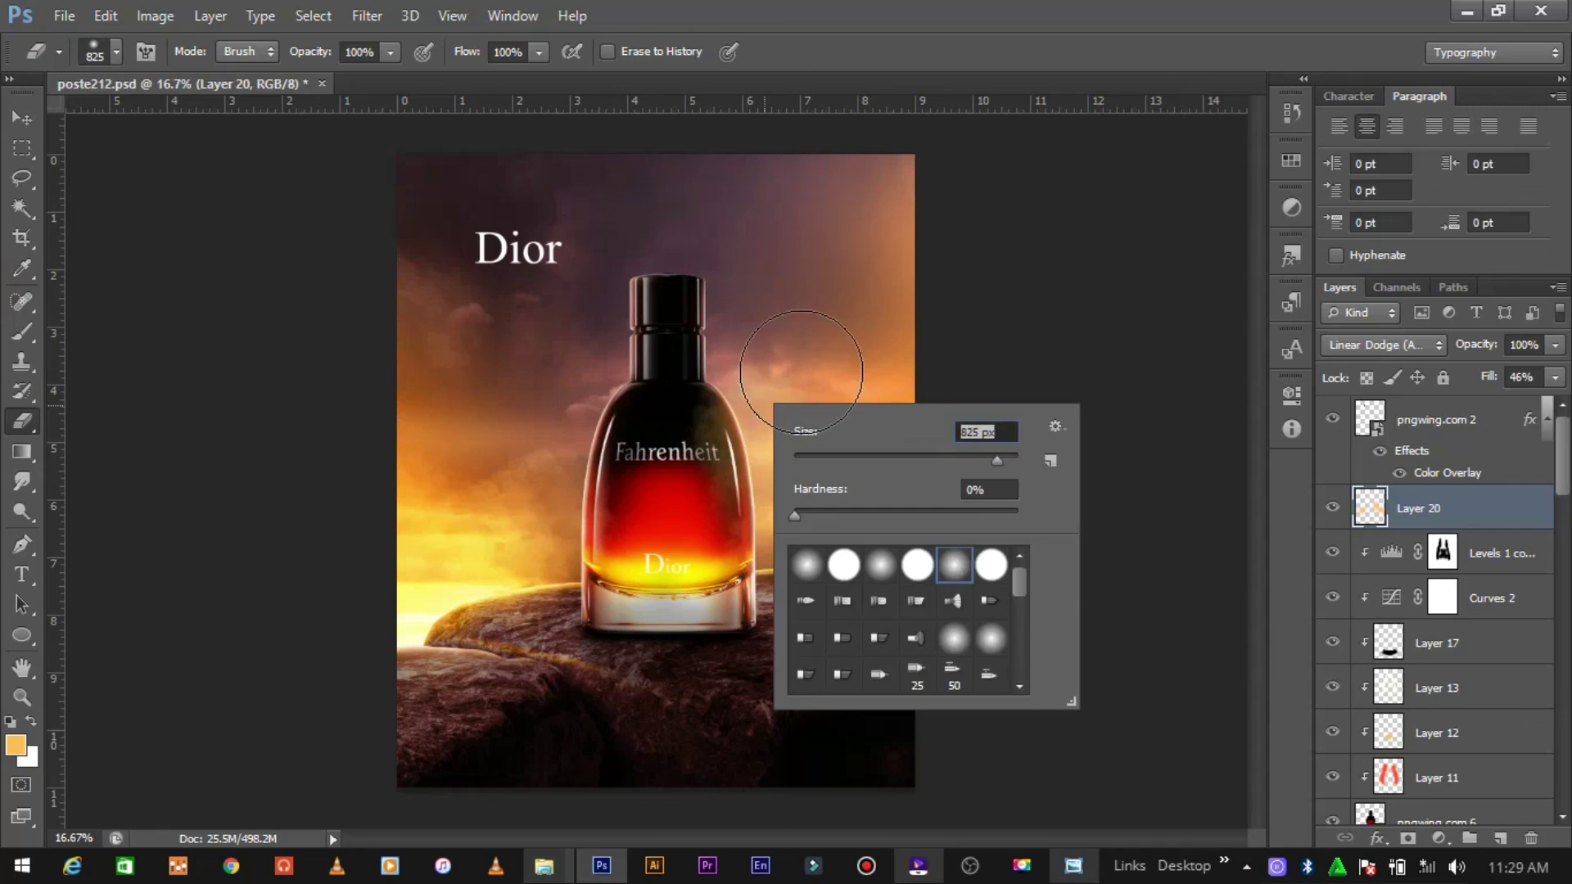
key("Return")
key("v")
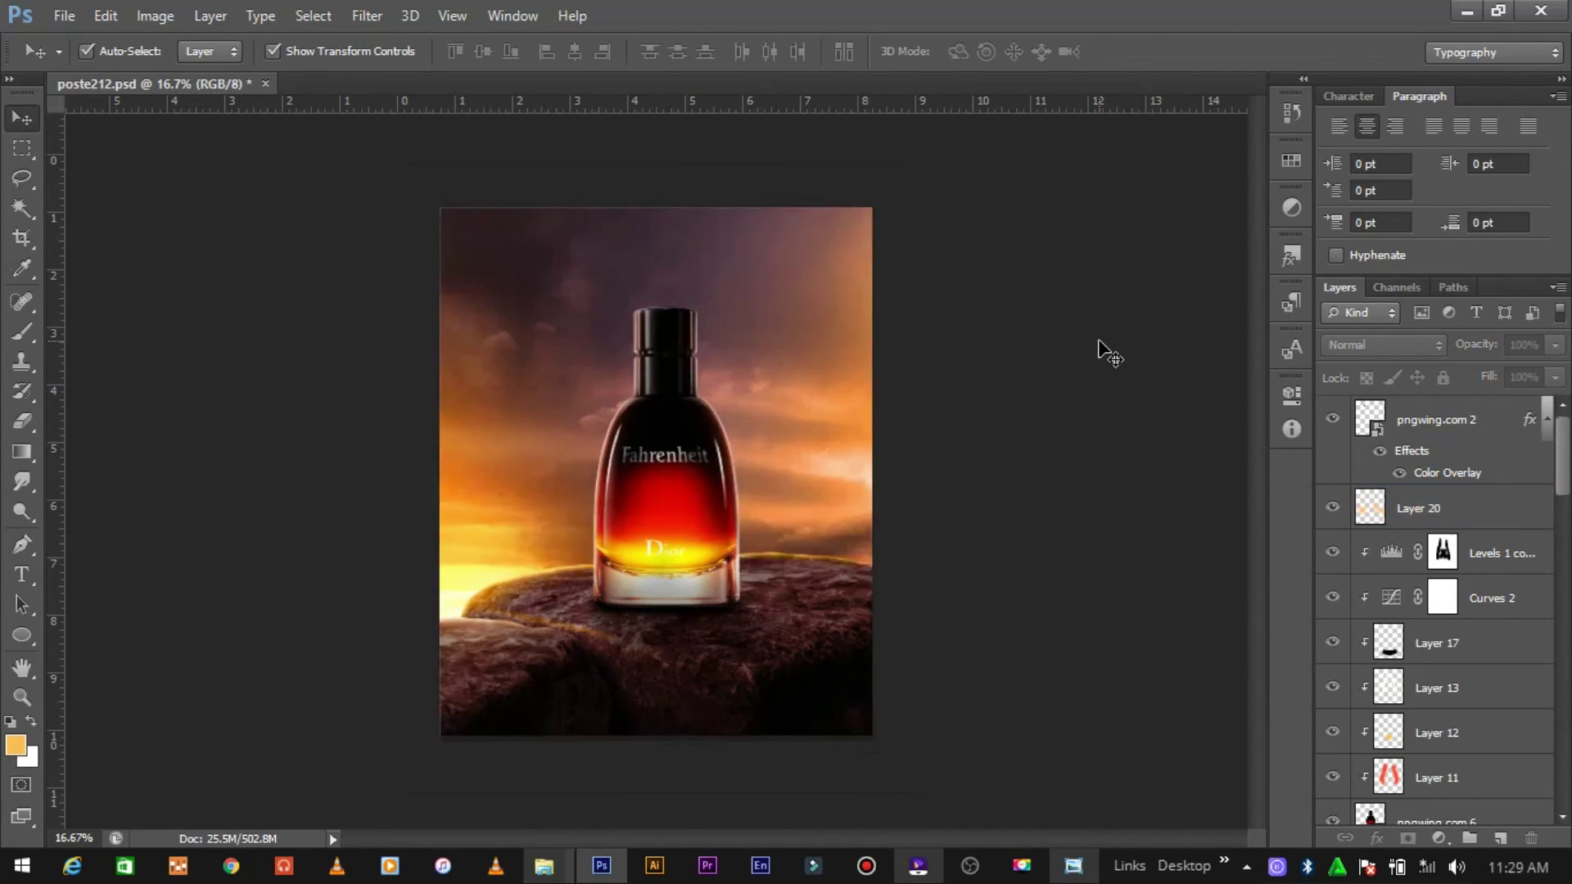
Step: Add a Curves 3 adjustment above Layer 20 and raise the highlights
left_click(1424, 508)
left_click(1439, 838)
left_click(1412, 479)
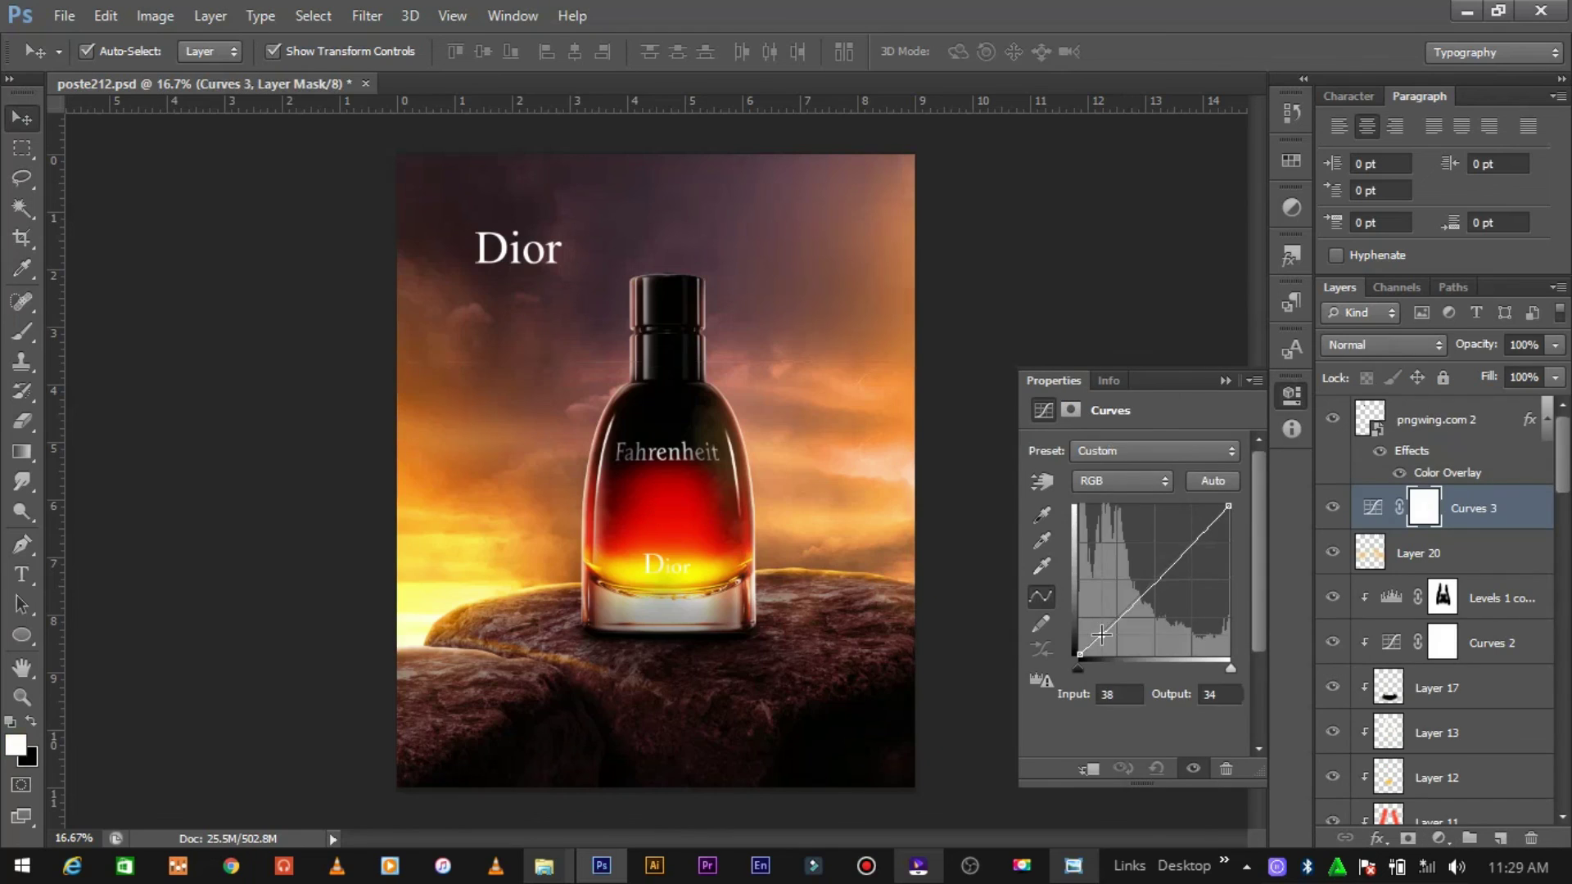
left_click_drag(1192, 543, 1192, 528)
left_click(1293, 395)
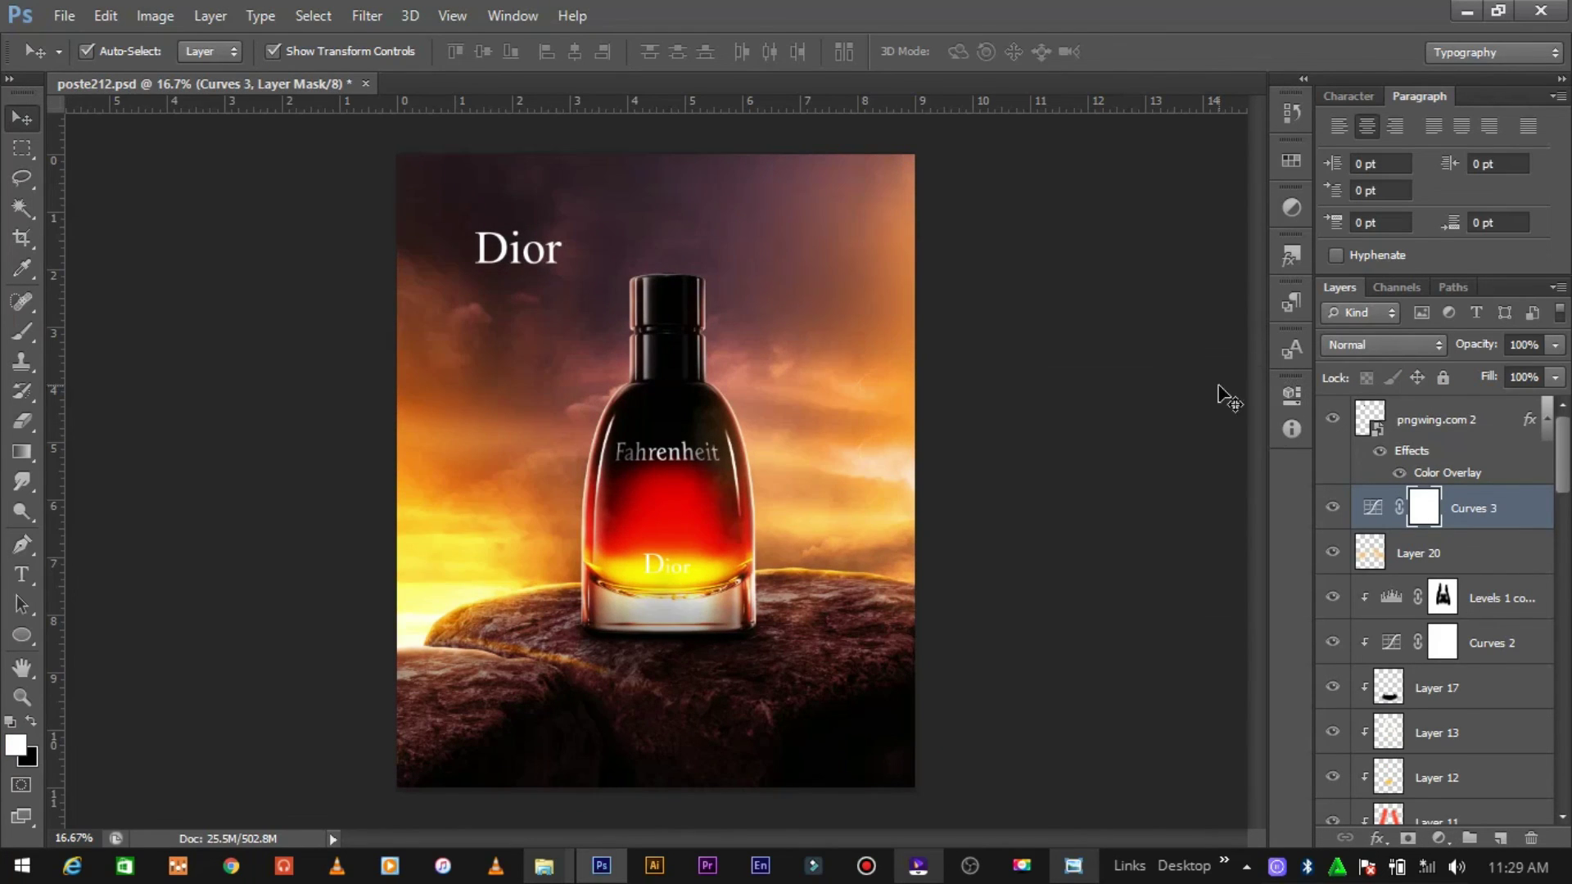
Step: Pull the Curves 3 shadows down into an S-curve and lower its fill to 51%
double_click(1375, 516)
left_click_drag(1115, 610, 1115, 633)
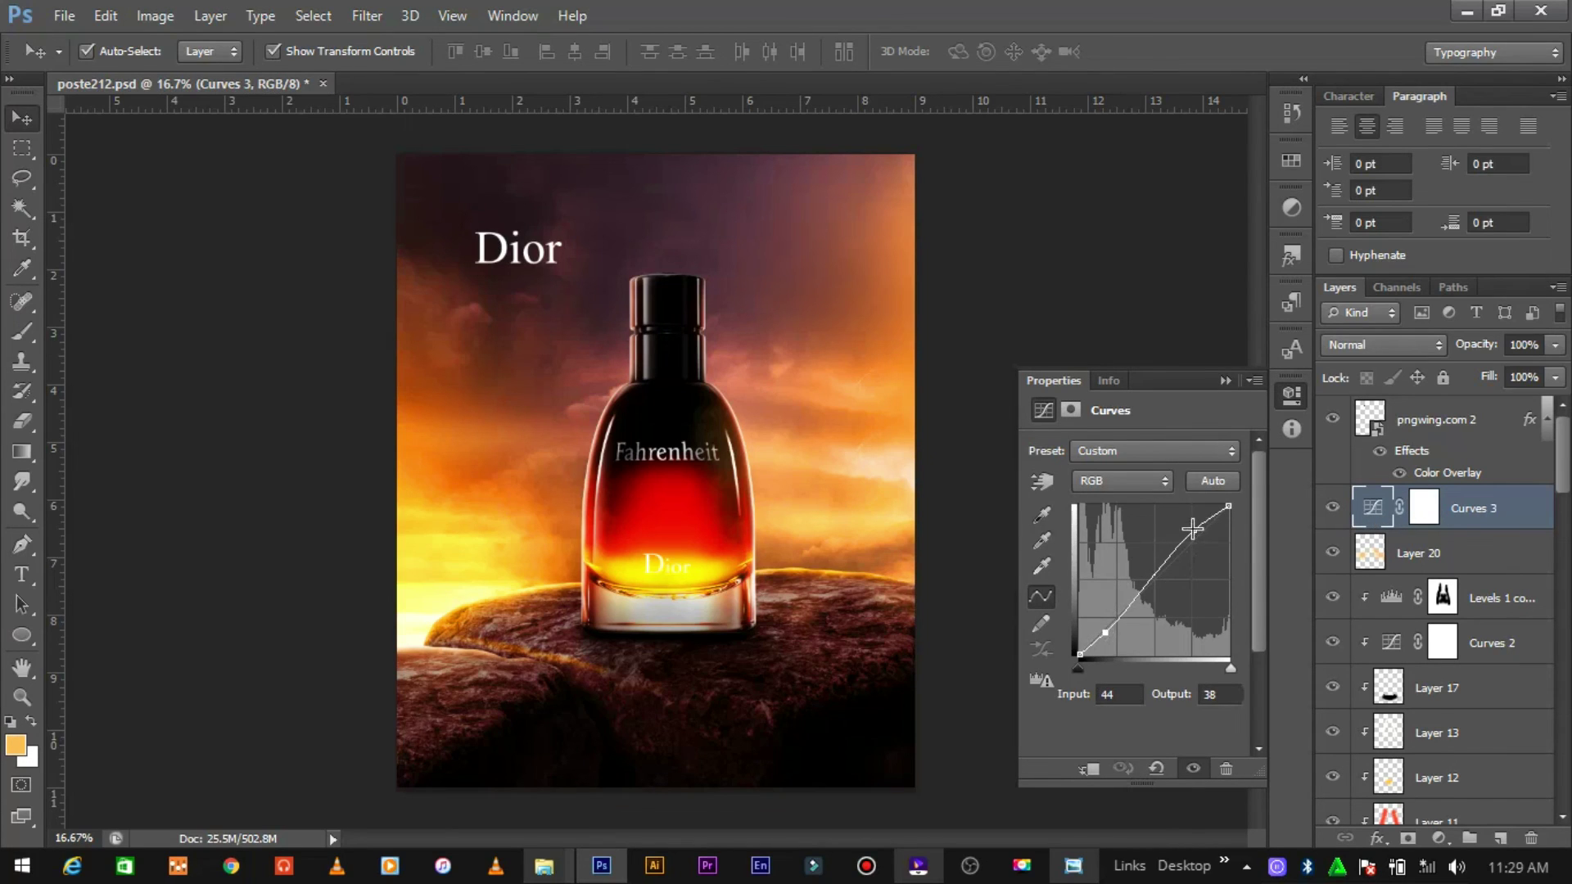
left_click(1227, 383)
left_click(1555, 378)
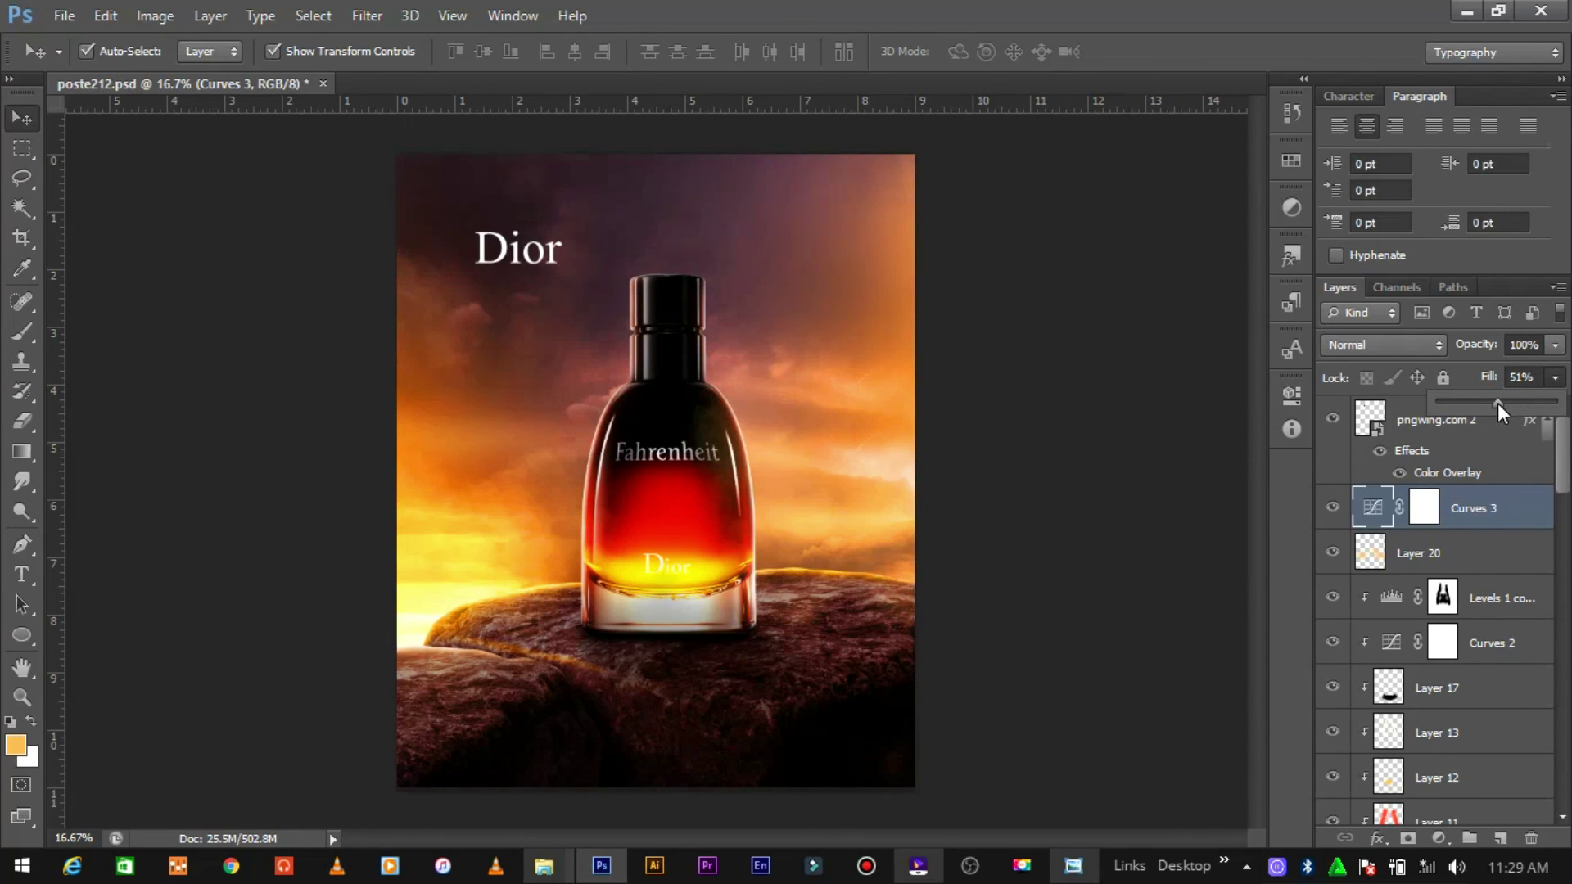
left_click(1052, 366)
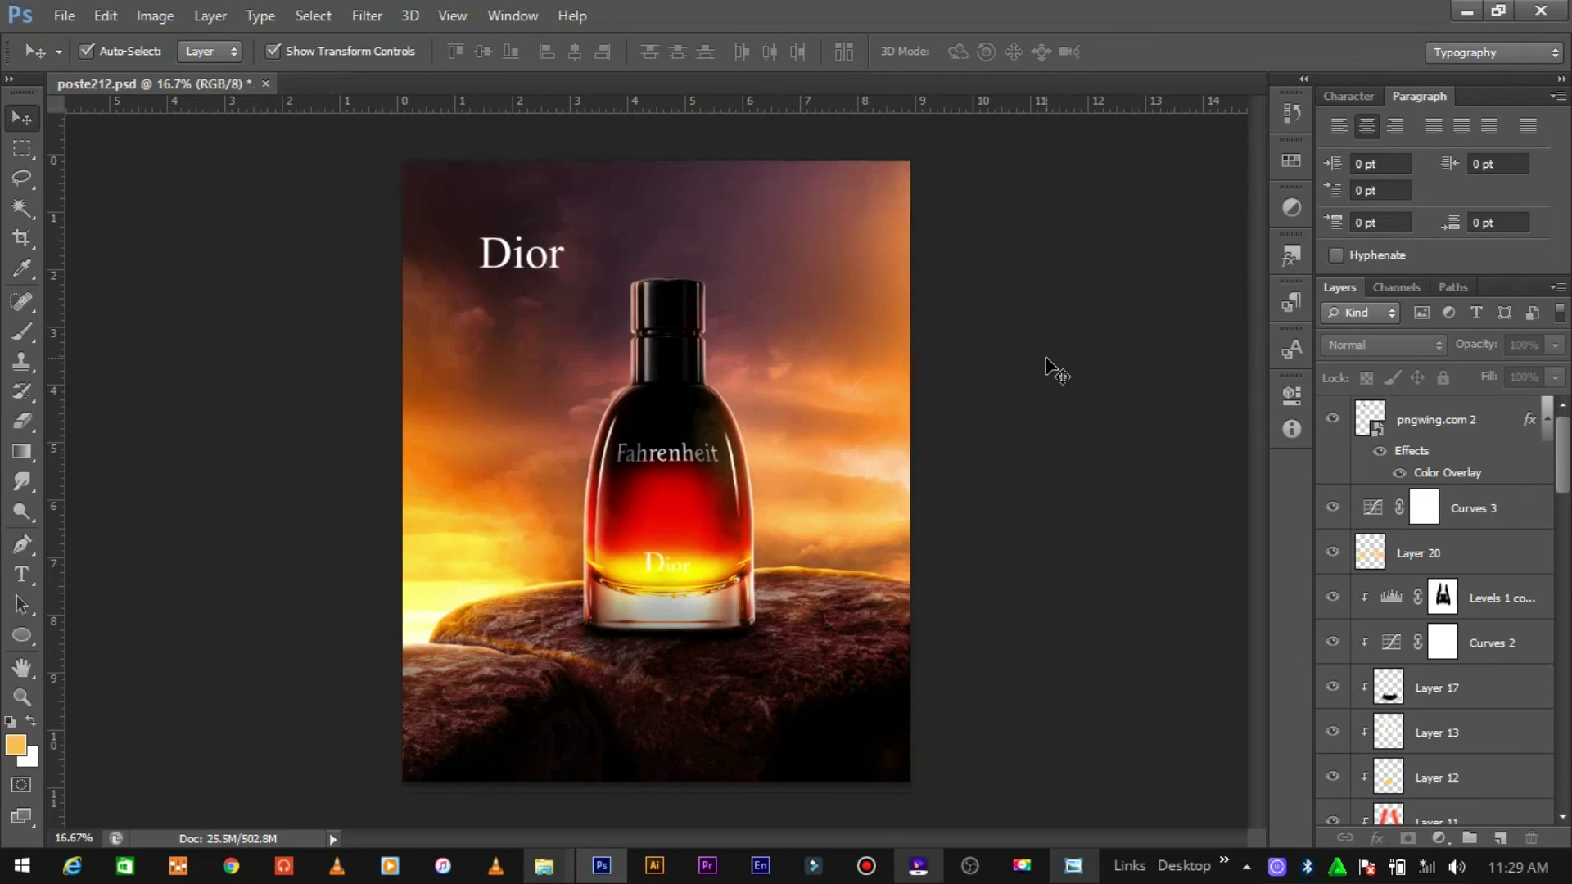
key("ctrl+minus")
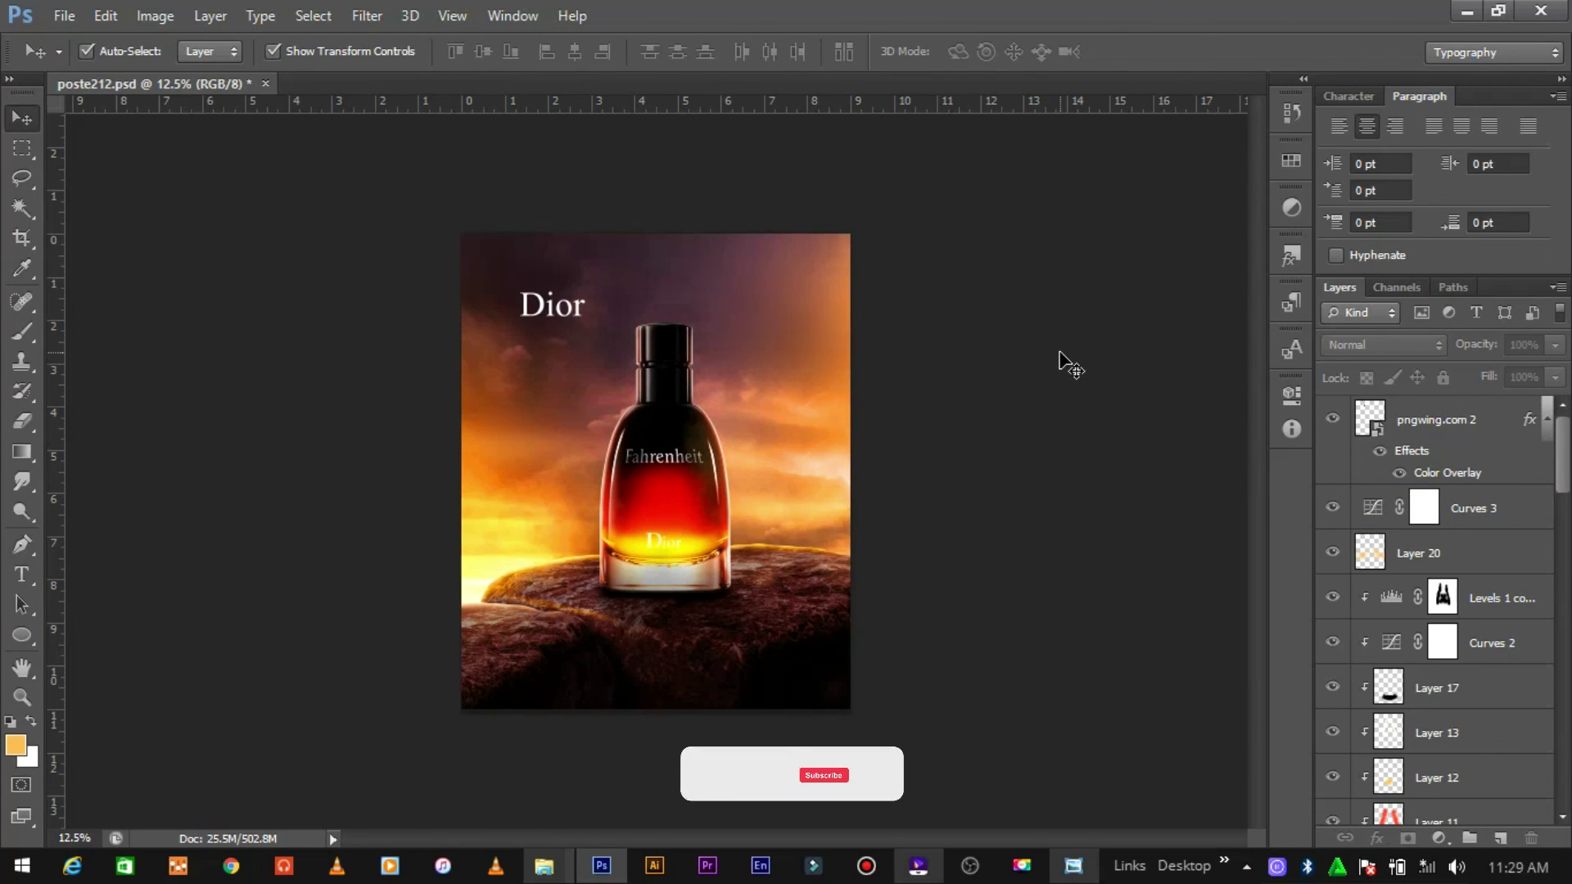
key("ctrl+plus")
key("ctrl+plus")
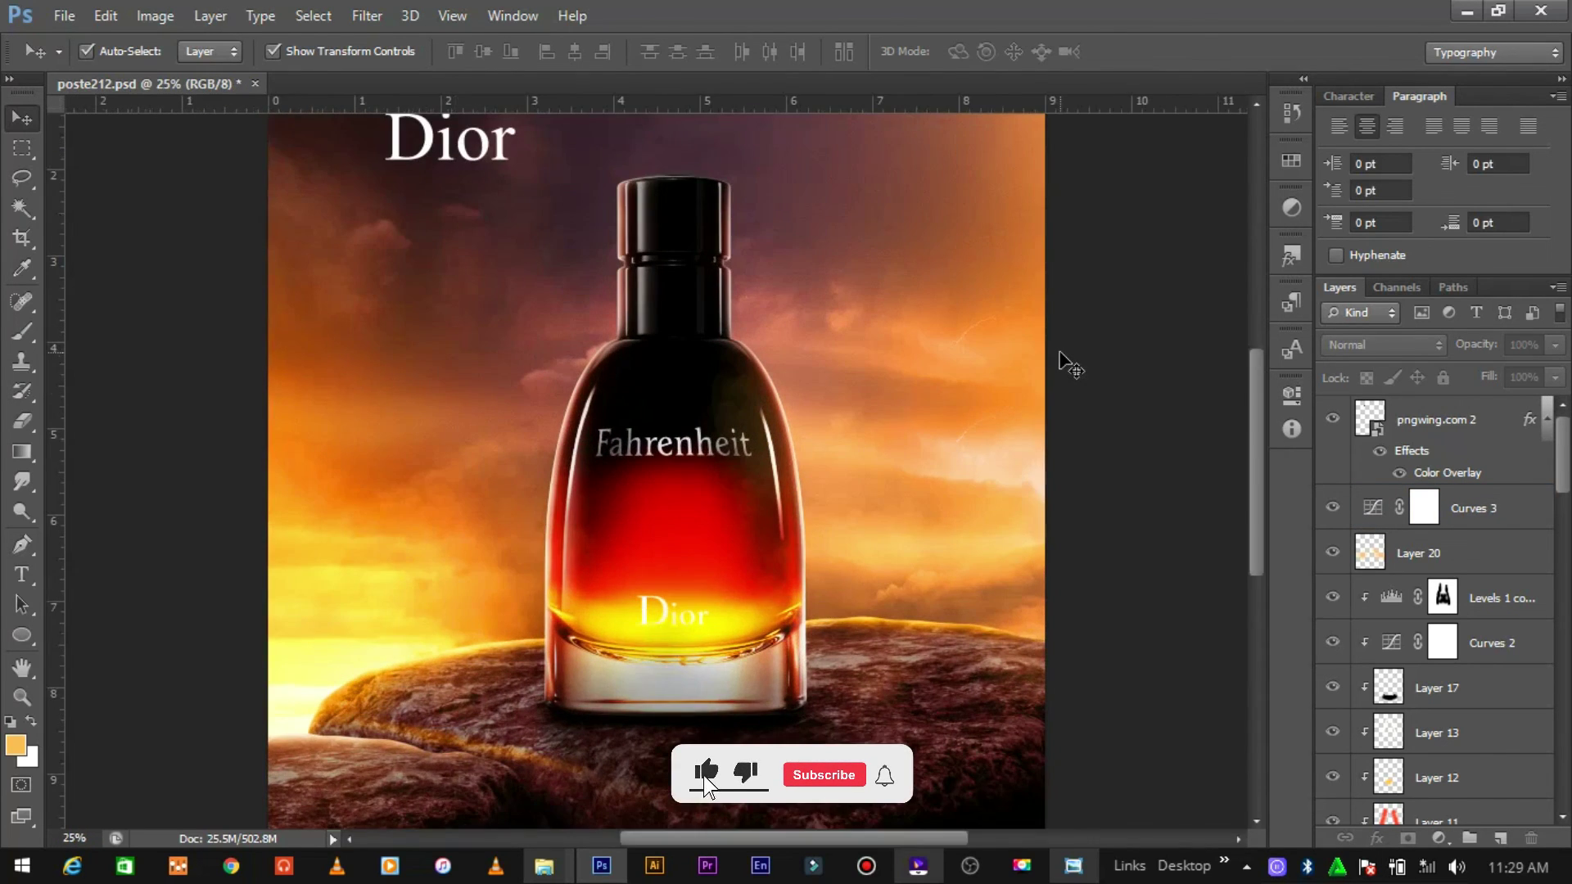
key("ctrl+plus")
key("ctrl+plus")
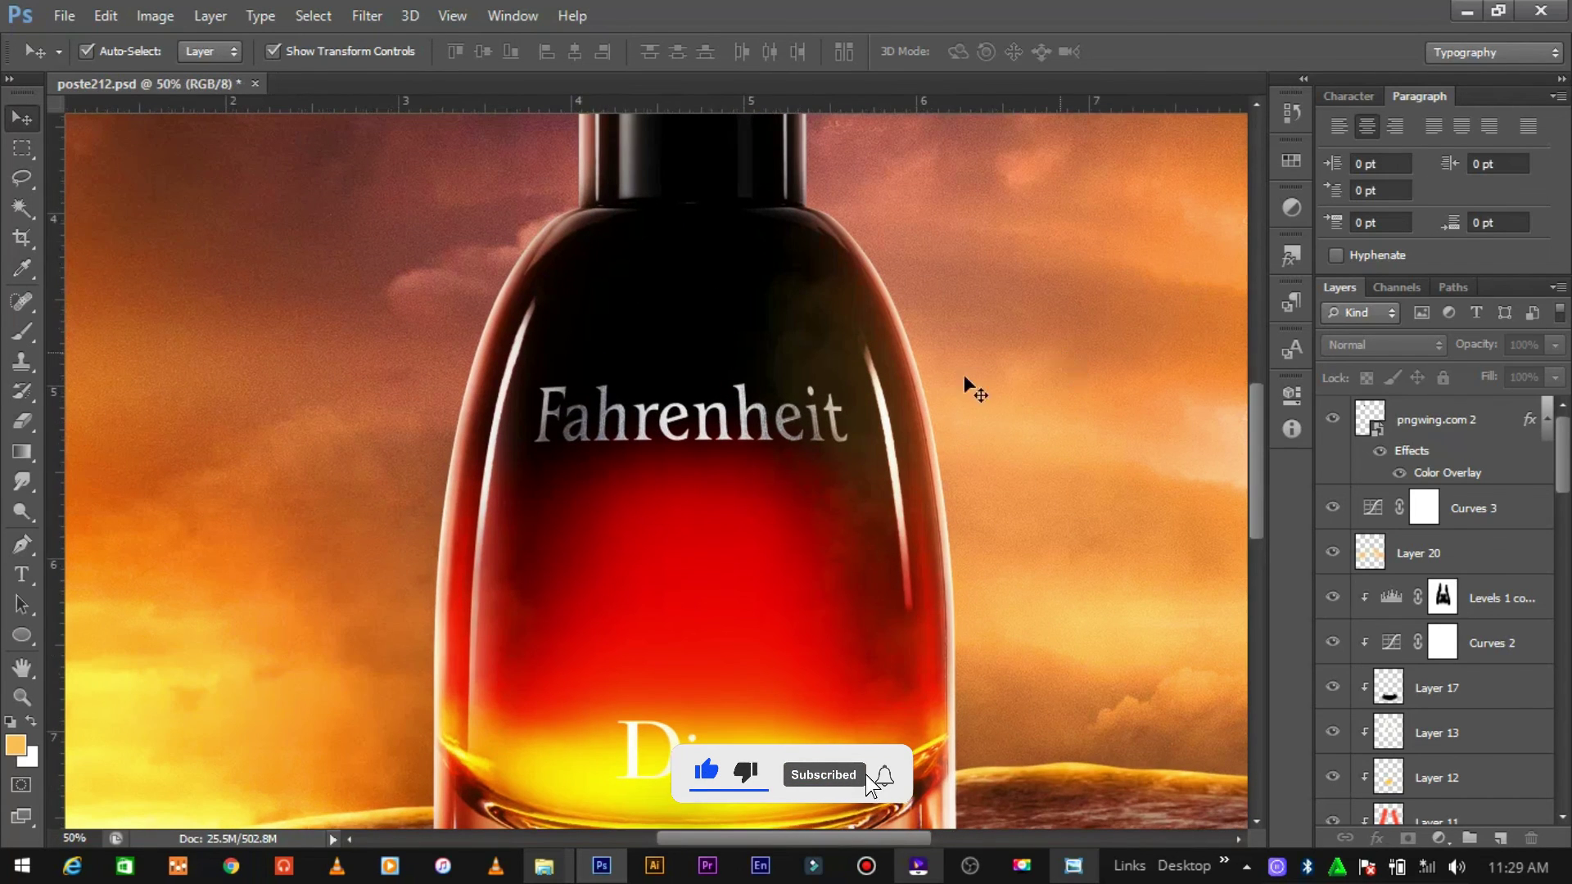
mouse_move(1262, 434)
left_mouse_down()
mouse_move(1256, 342)
mouse_move(1263, 537)
left_mouse_up()
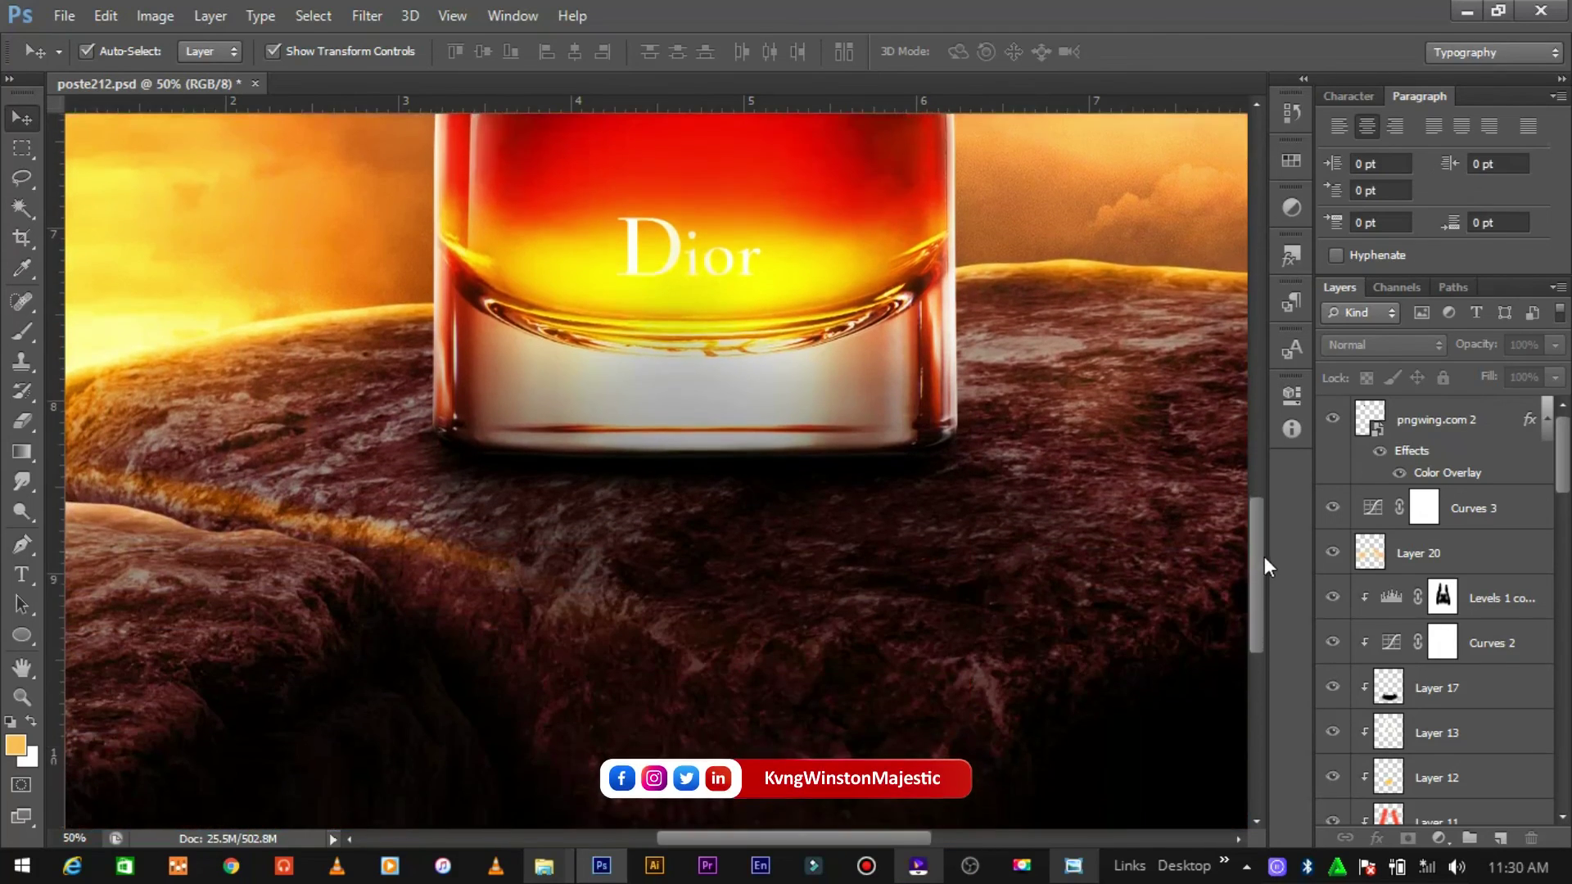
mouse_move(1262, 547)
left_mouse_down()
mouse_move(1271, 586)
mouse_move(1269, 371)
left_mouse_up()
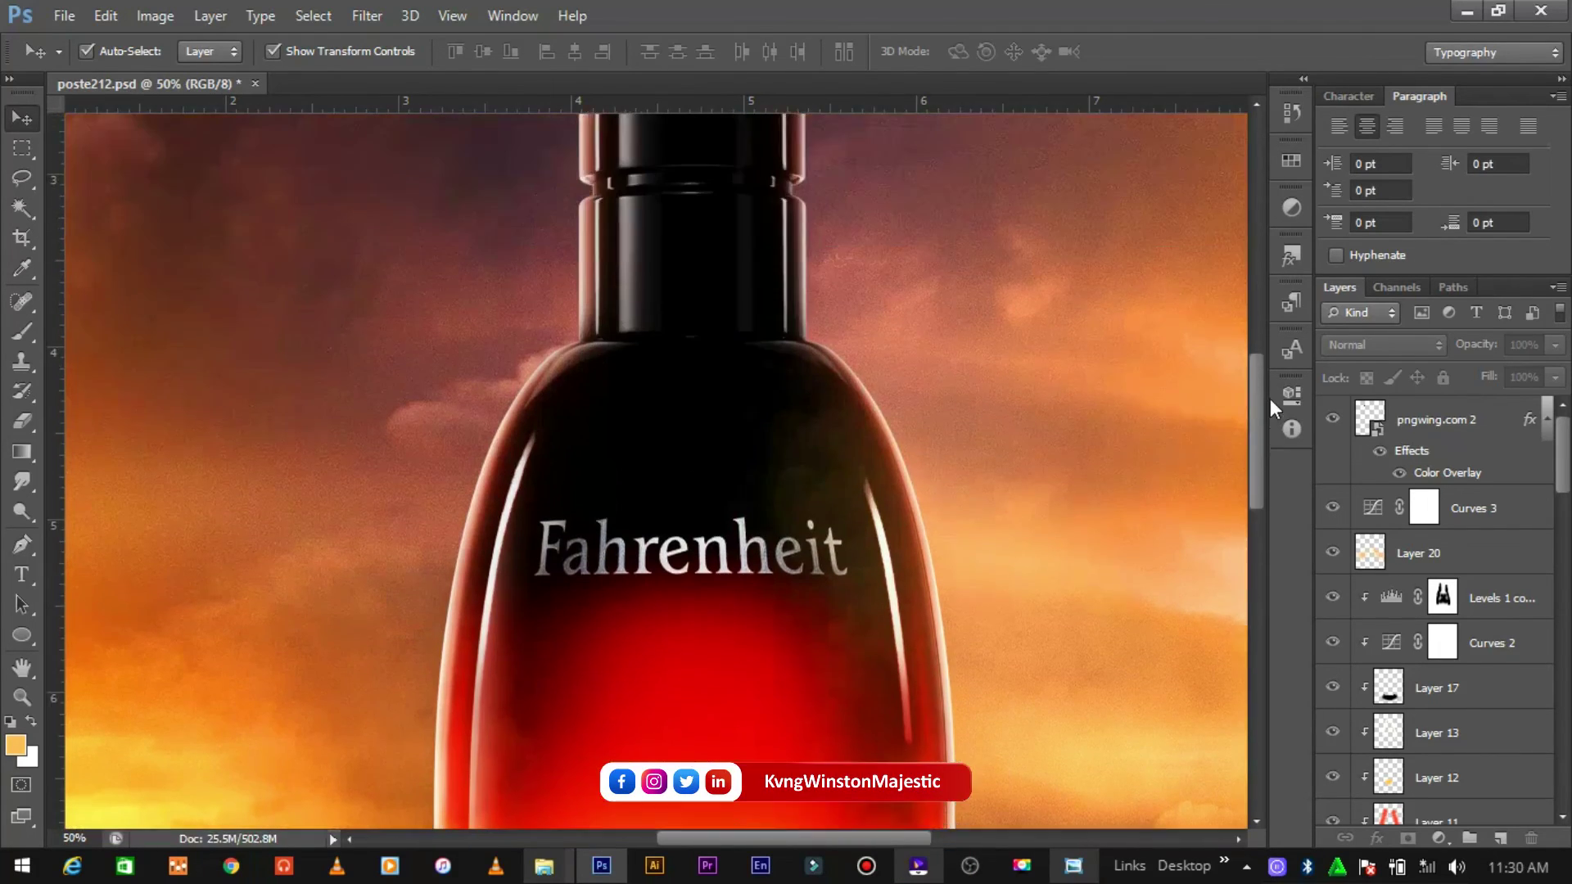
key("ctrl+minus")
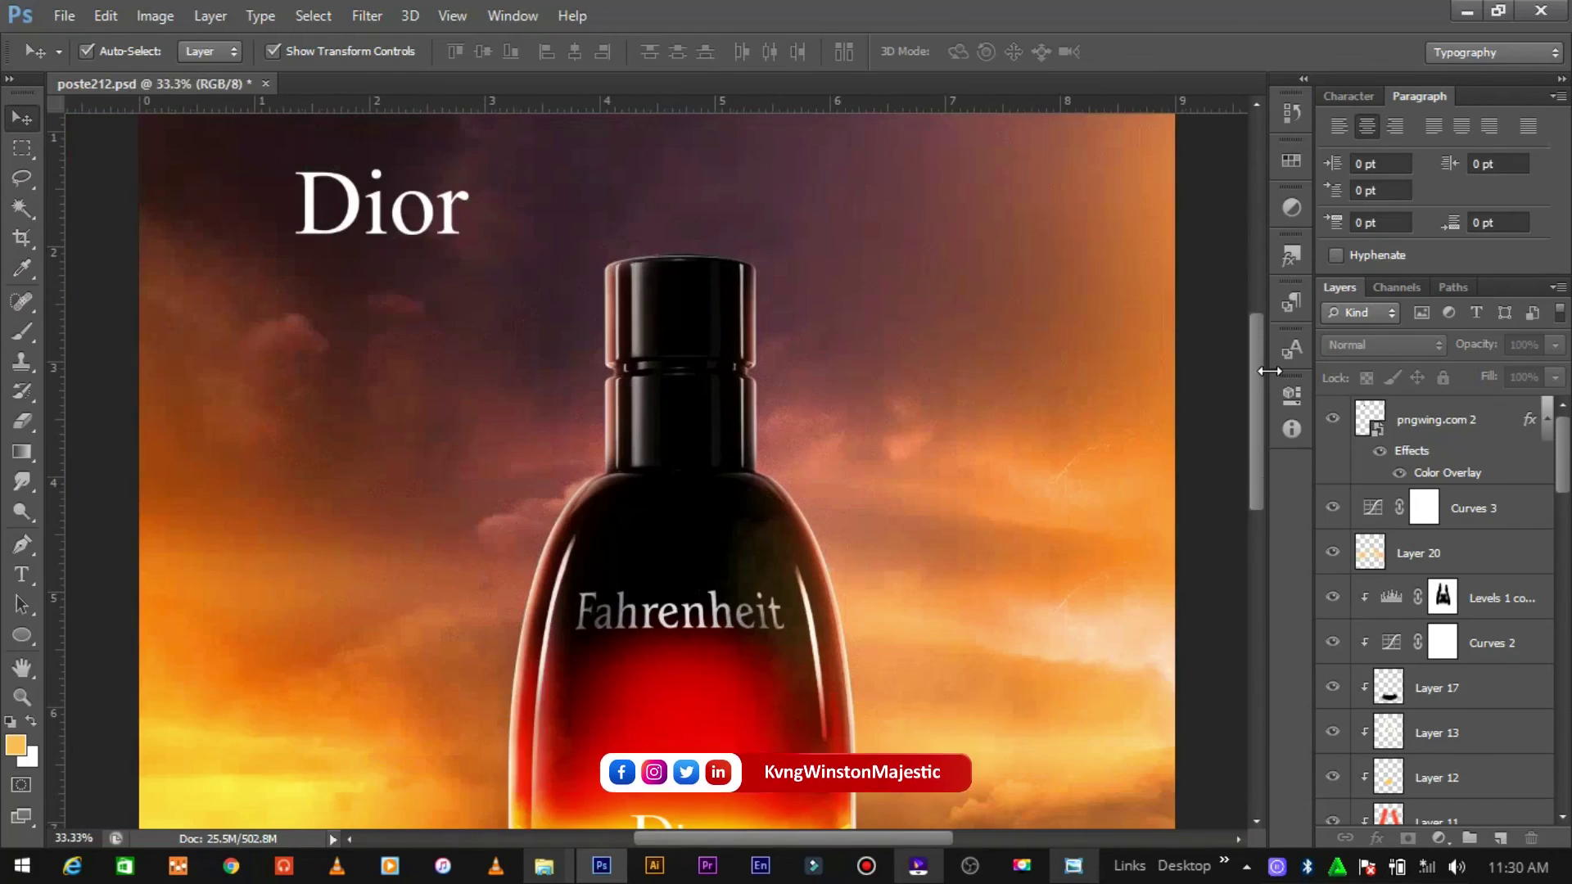
key("ctrl+minus")
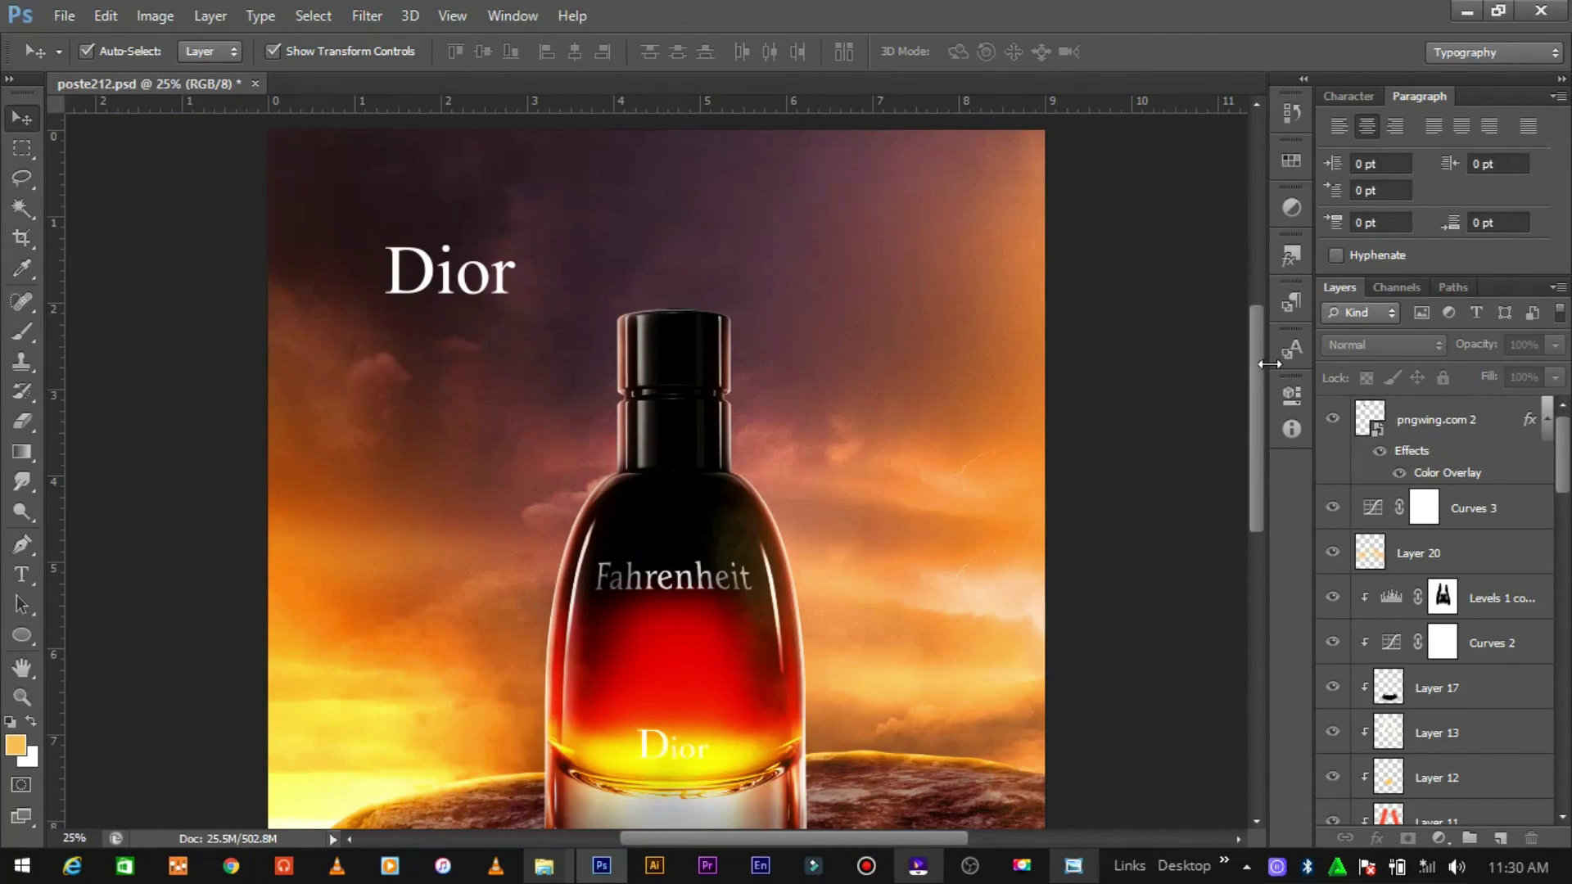
mouse_move(1261, 381)
left_mouse_down()
mouse_move(1269, 493)
mouse_move(1269, 442)
left_mouse_up()
key("ctrl+minus")
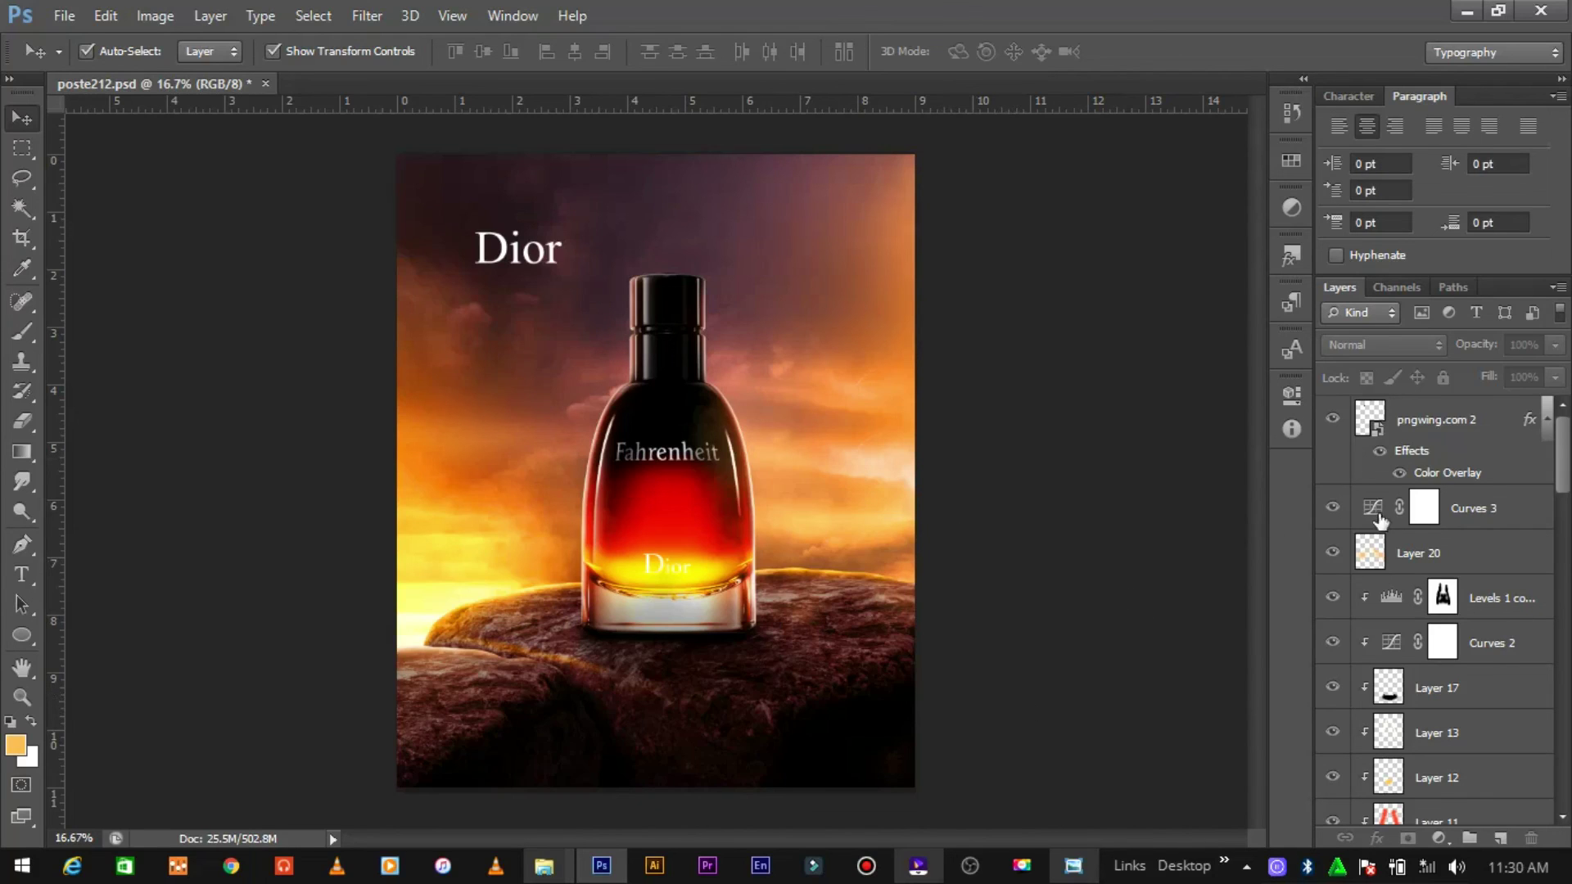
left_click(837, 601)
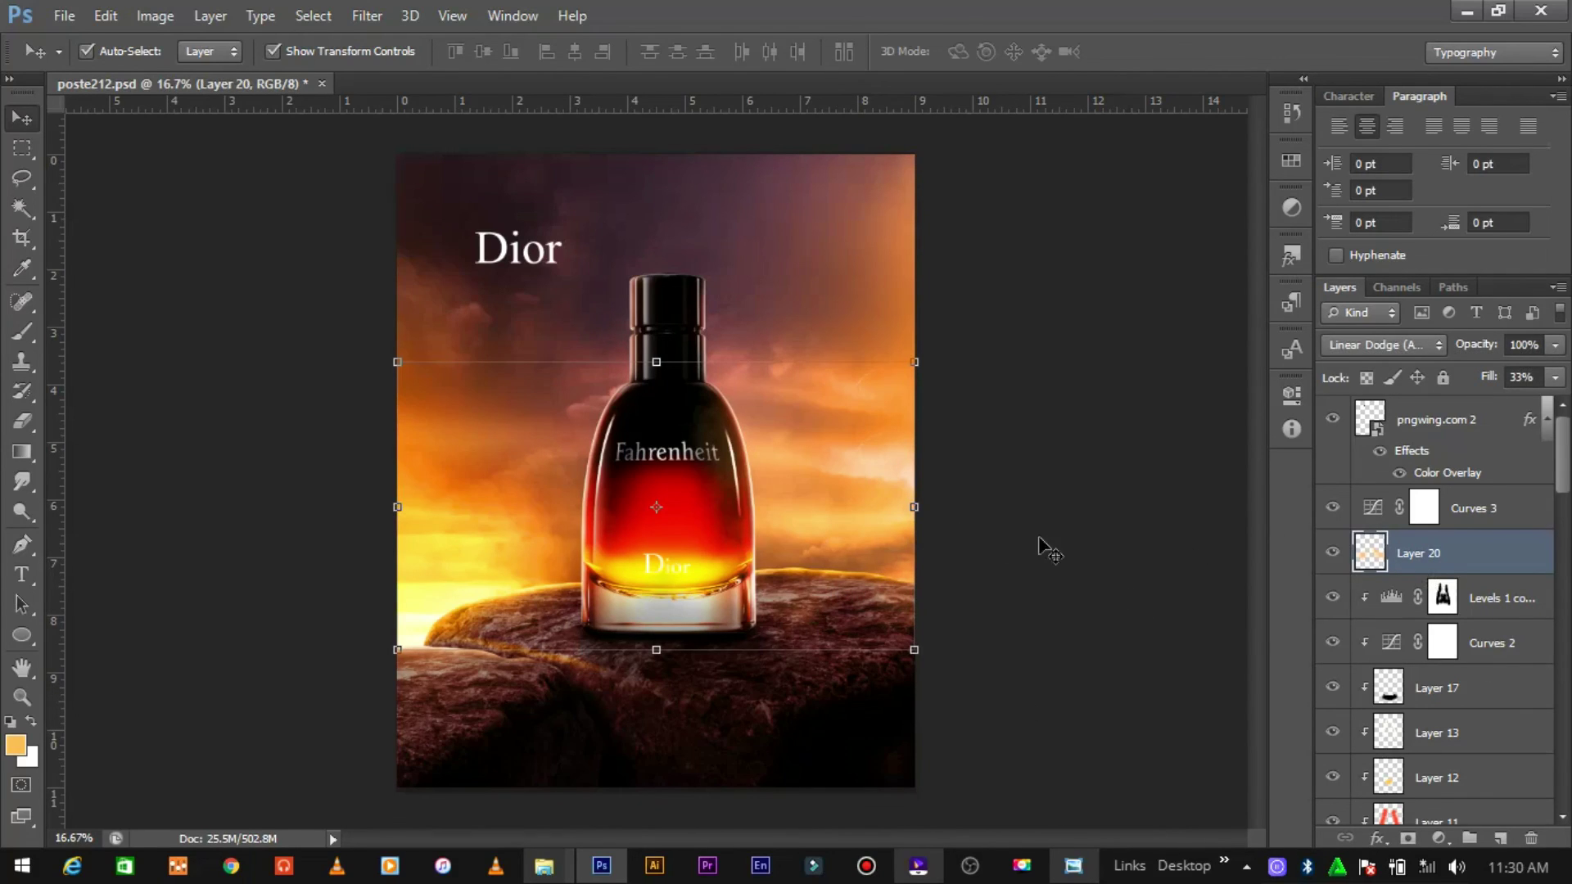
left_click(986, 811)
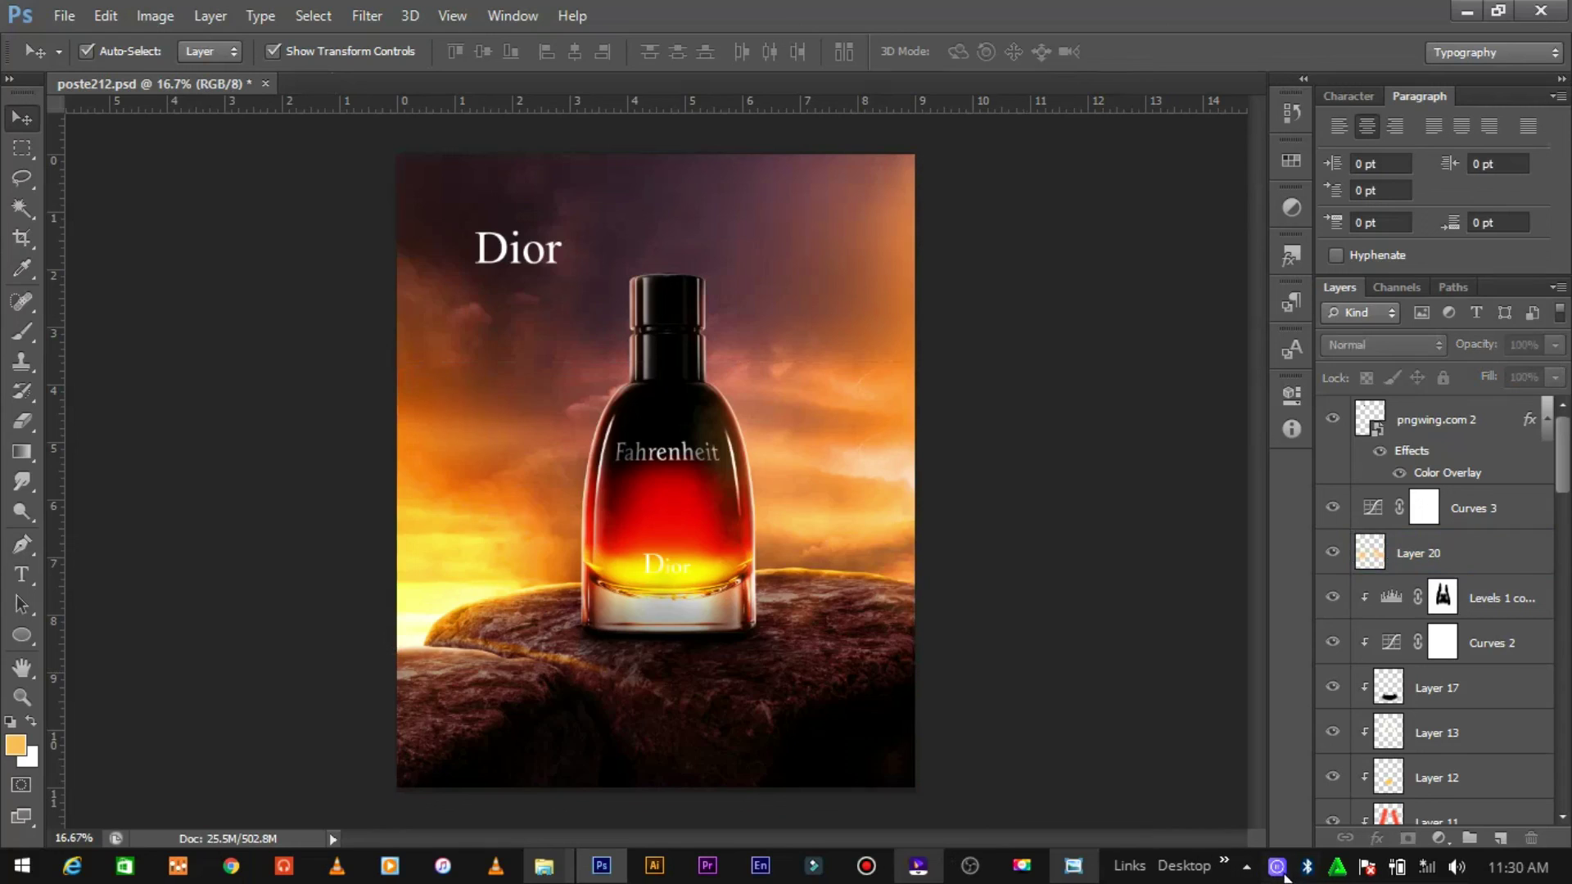